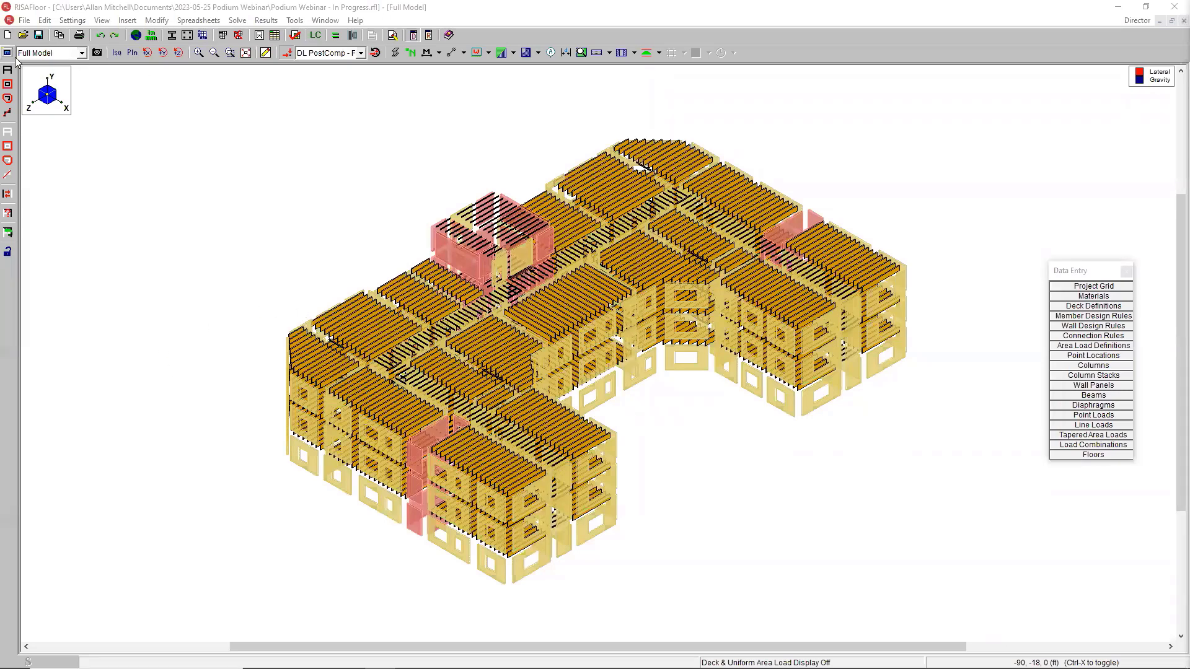
# - Switch from the full model view to Floor Plan 1 and select the entire model
pyautogui.click(47, 53)
pyautogui.click(40, 65)
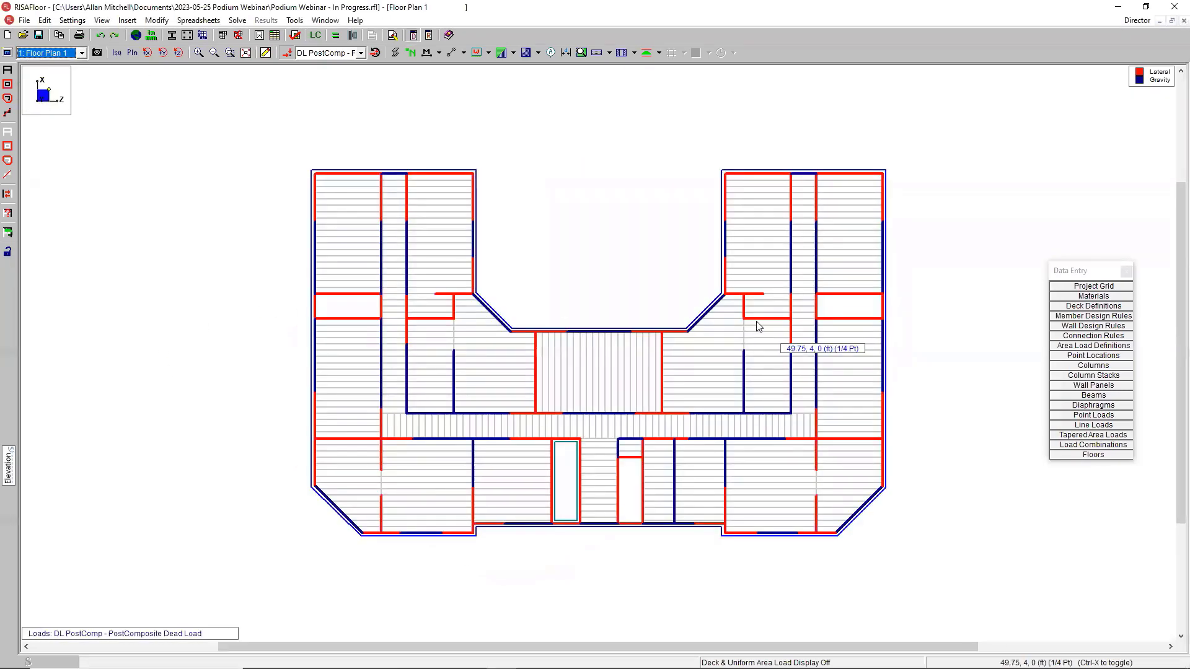
pyautogui.click(8, 72)
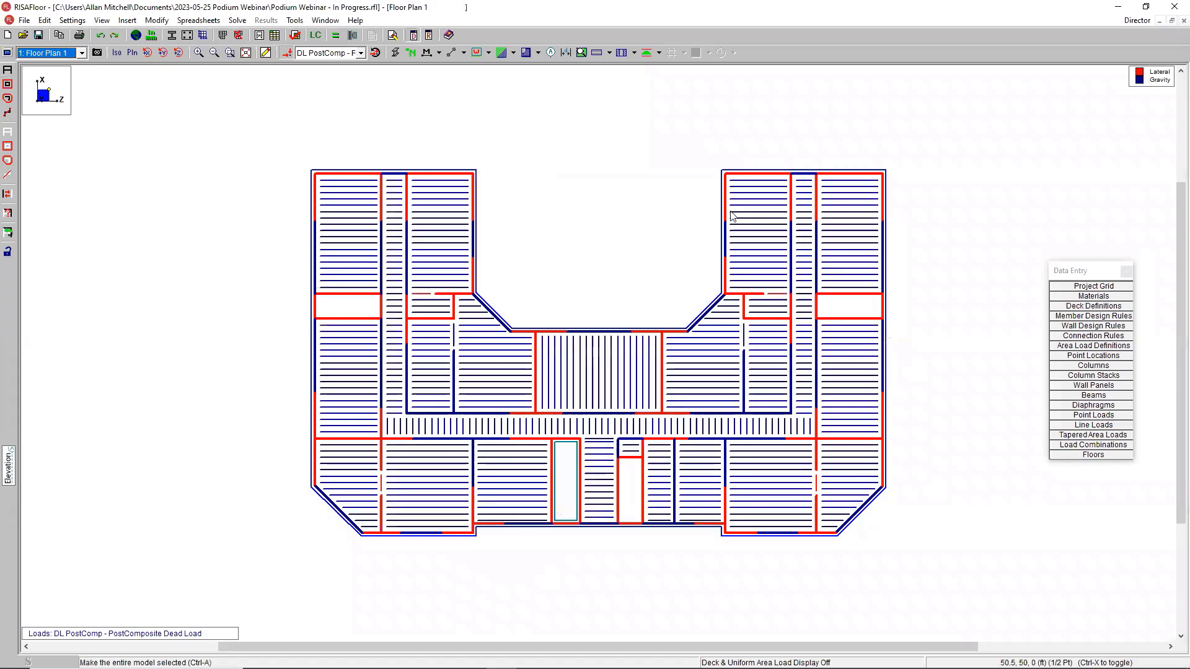
# - In the wall design rules, set the Typical rule's maximum bending check and maximum shear check to 0.9
pyautogui.click(1078, 266)
pyautogui.moveTo(1078, 271); pyautogui.dragTo(996, 109)
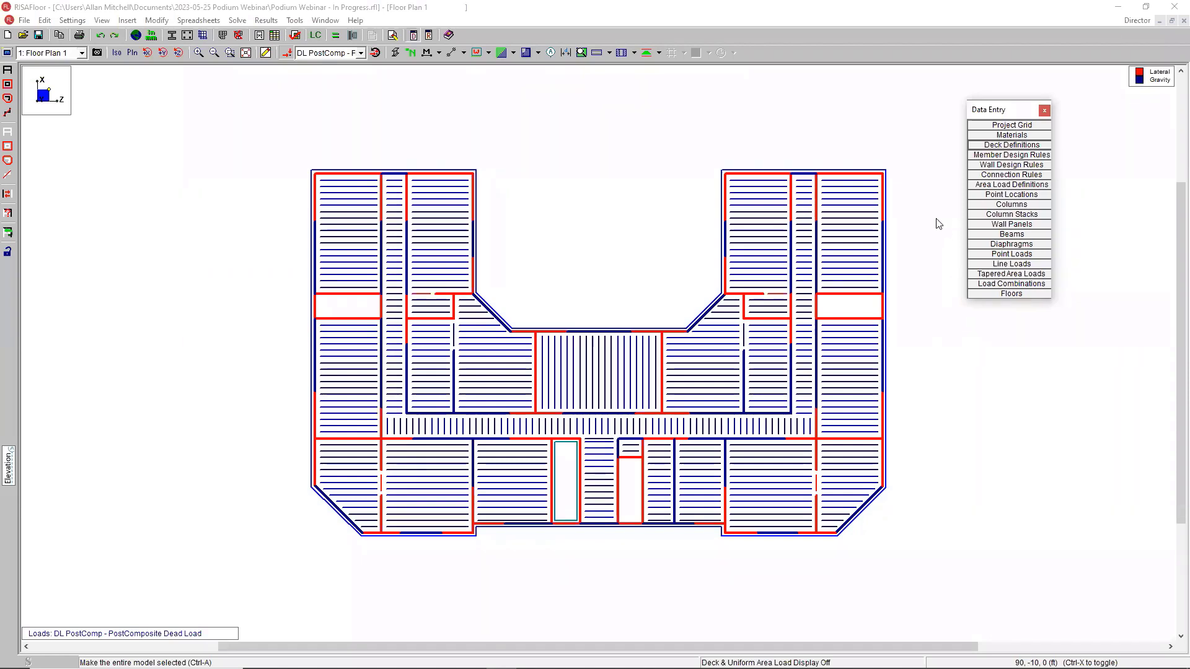
pyautogui.click(1034, 164)
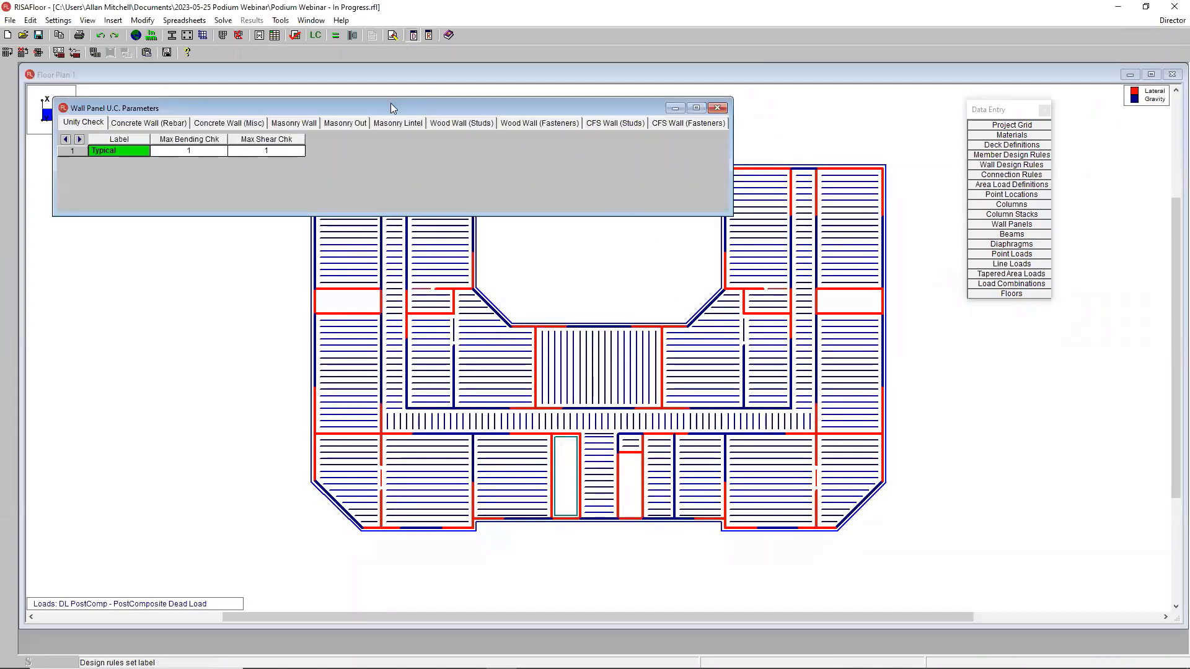
pyautogui.moveTo(393, 107); pyautogui.dragTo(495, 186)
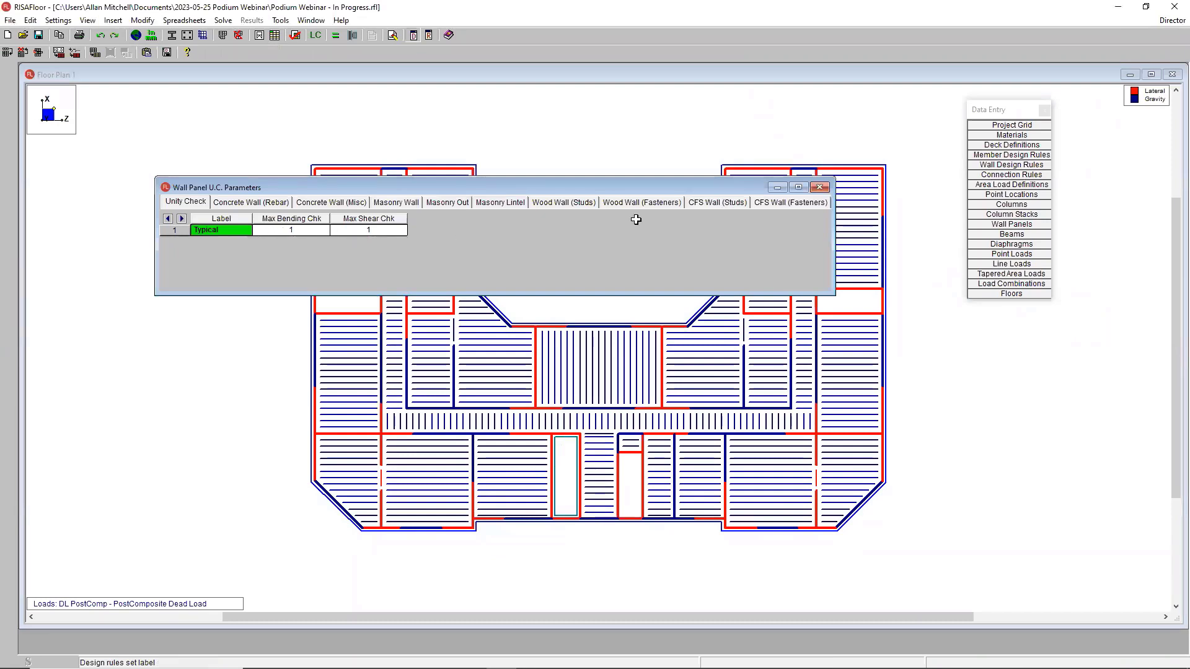
pyautogui.moveTo(831, 220); pyautogui.dragTo(889, 218)
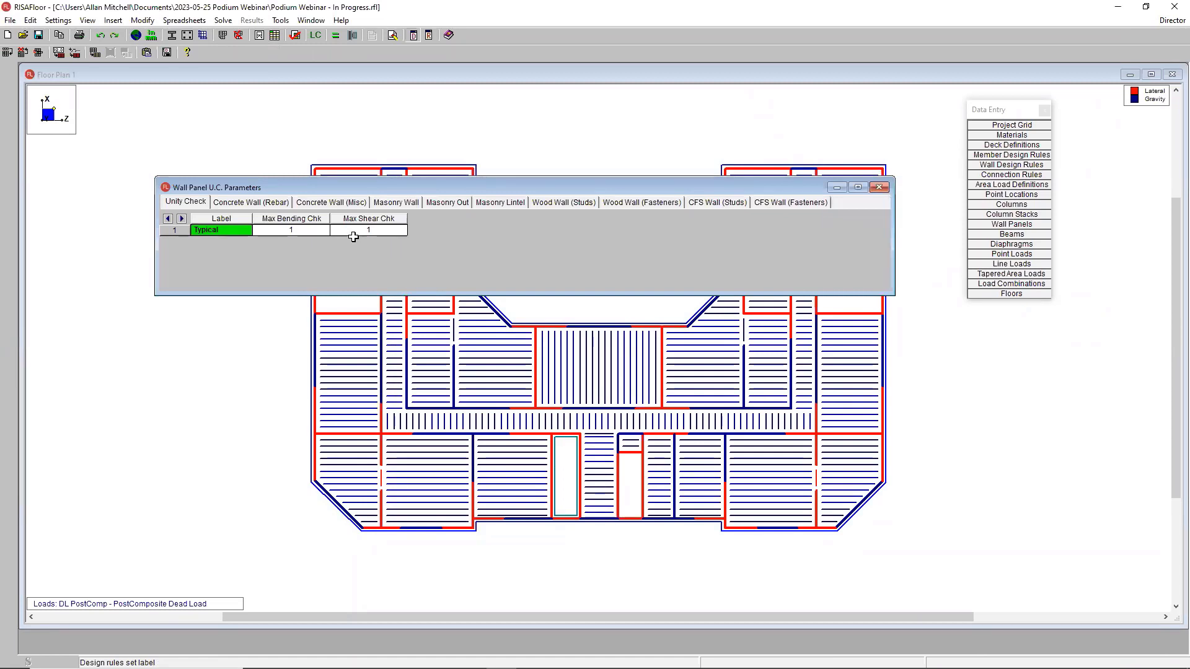
pyautogui.click(297, 231)
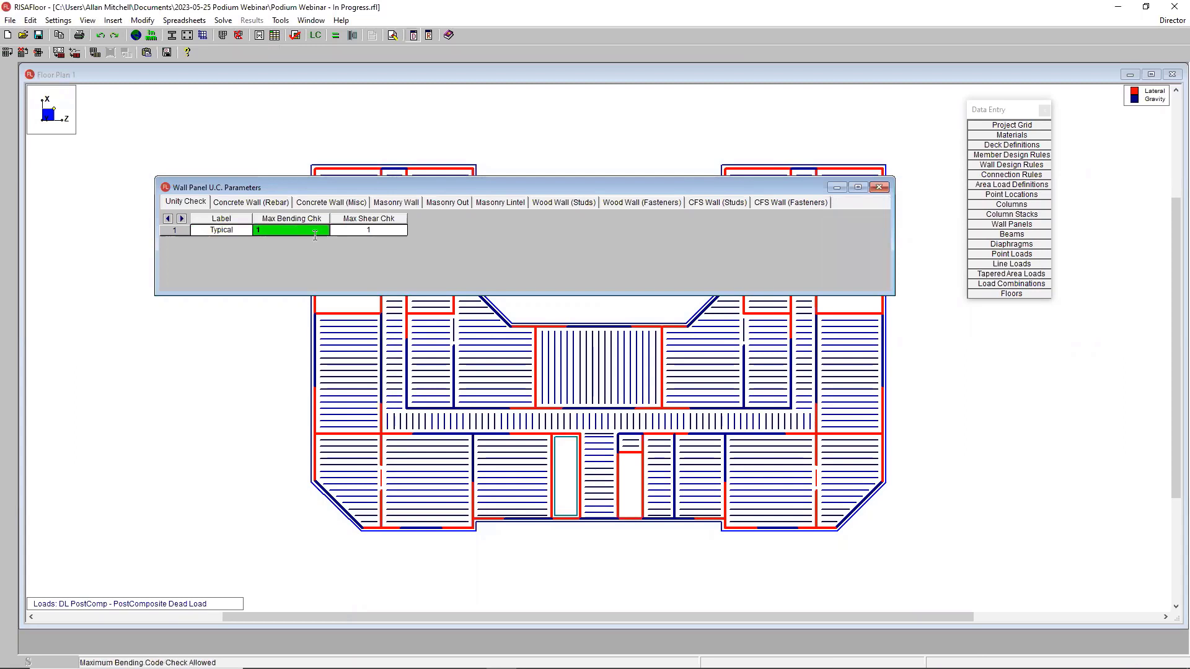
pyautogui.write('.9')
pyautogui.click(353, 231)
pyautogui.write('.9')
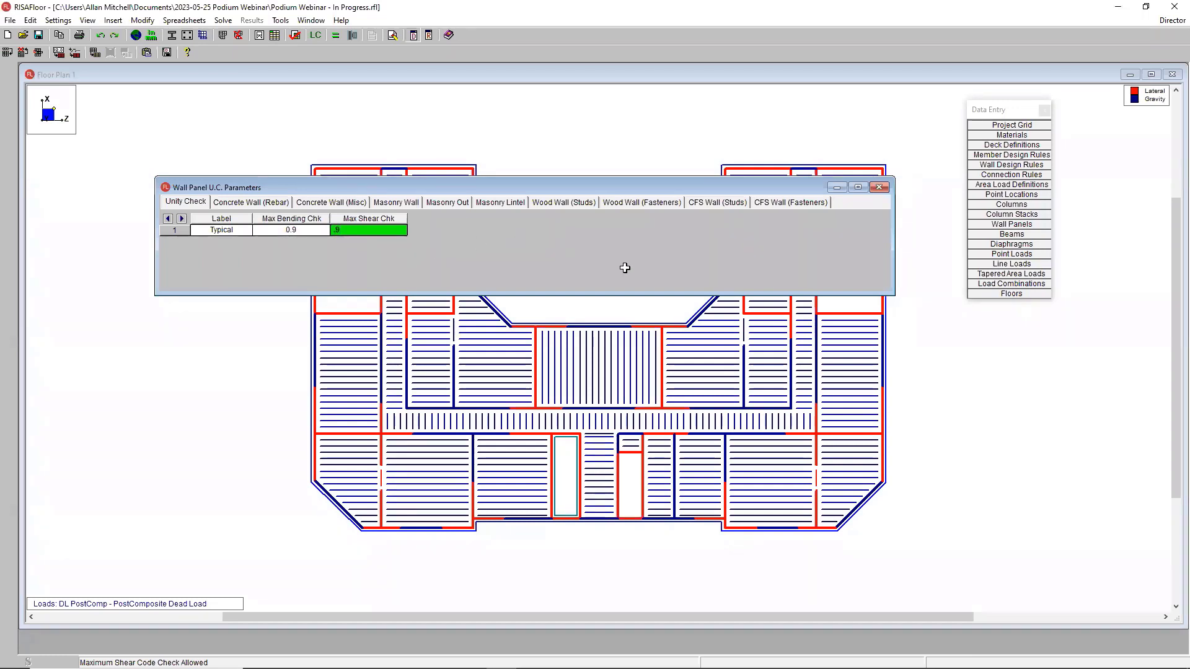
# - Change the stud size of the Typical wood wall rule to 2X6 from the NDS wood shapes
pyautogui.click(571, 208)
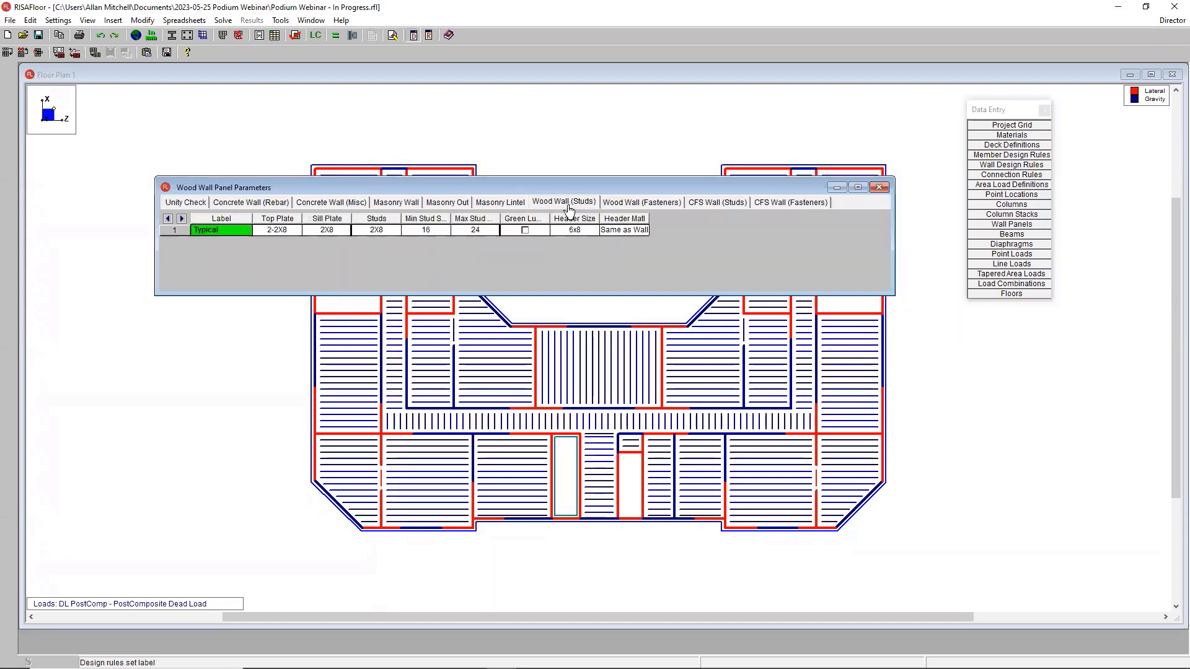
pyautogui.click(277, 233)
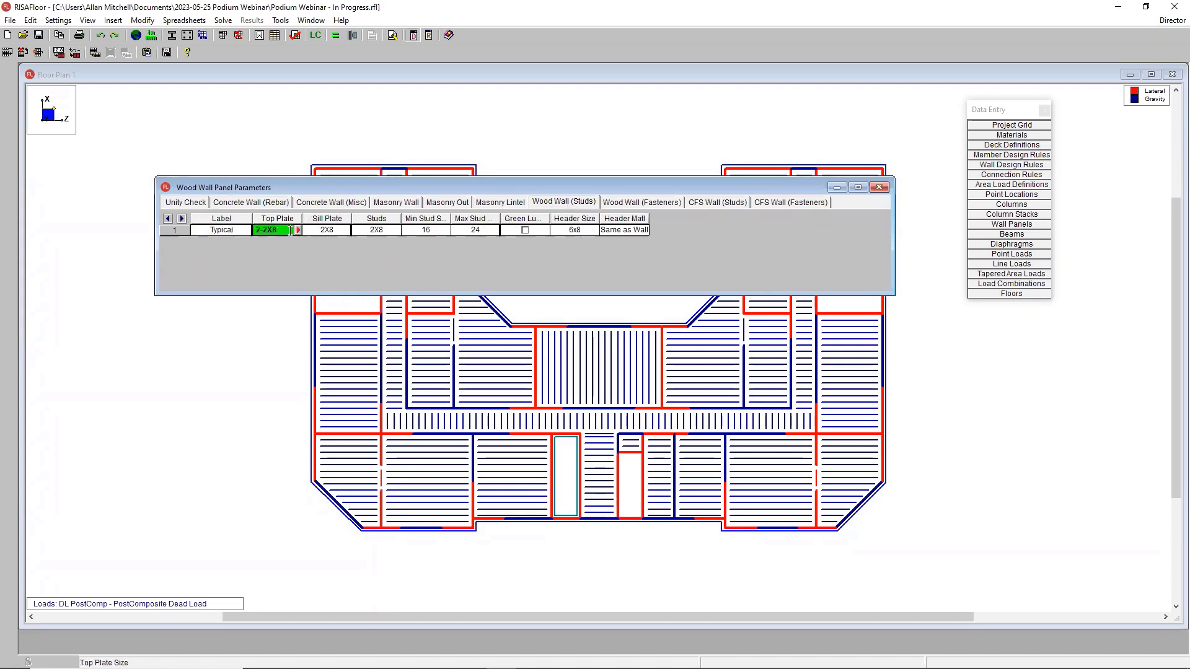
pyautogui.click(329, 231)
pyautogui.click(363, 231)
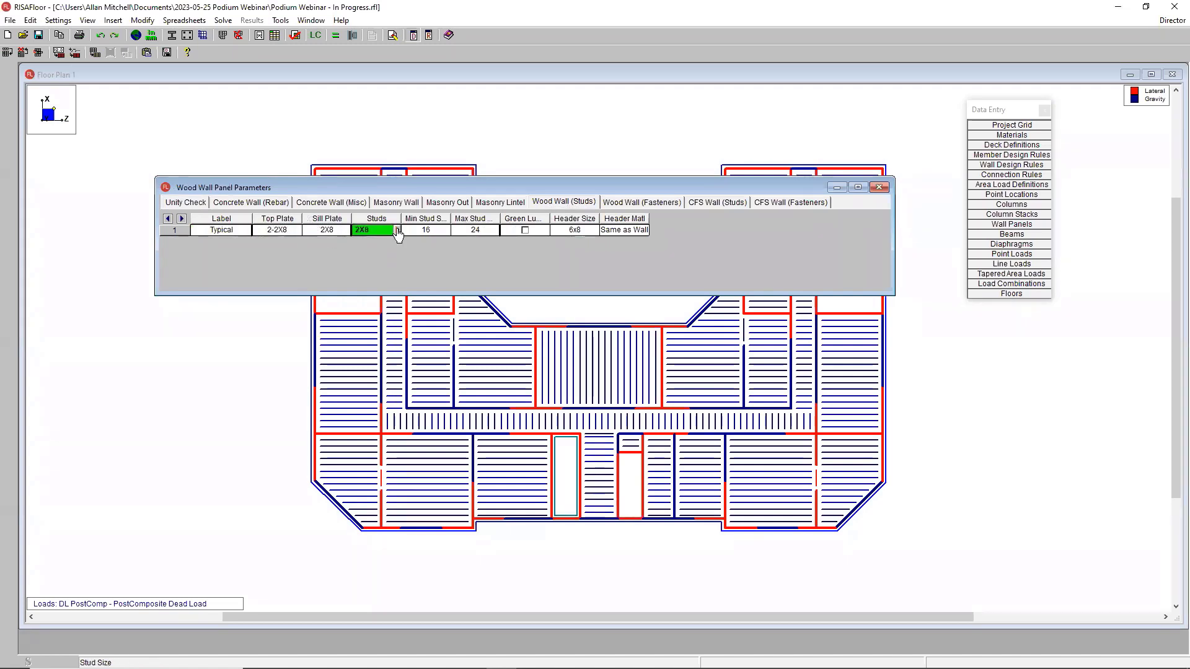
pyautogui.click(397, 231)
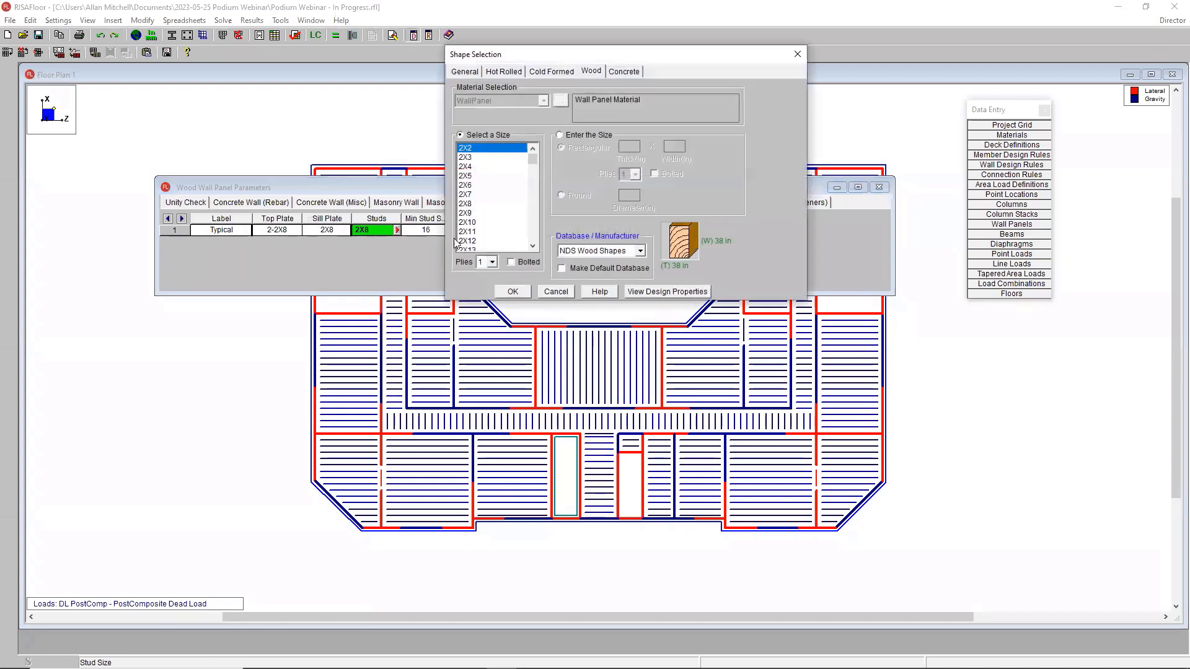
pyautogui.click(473, 185)
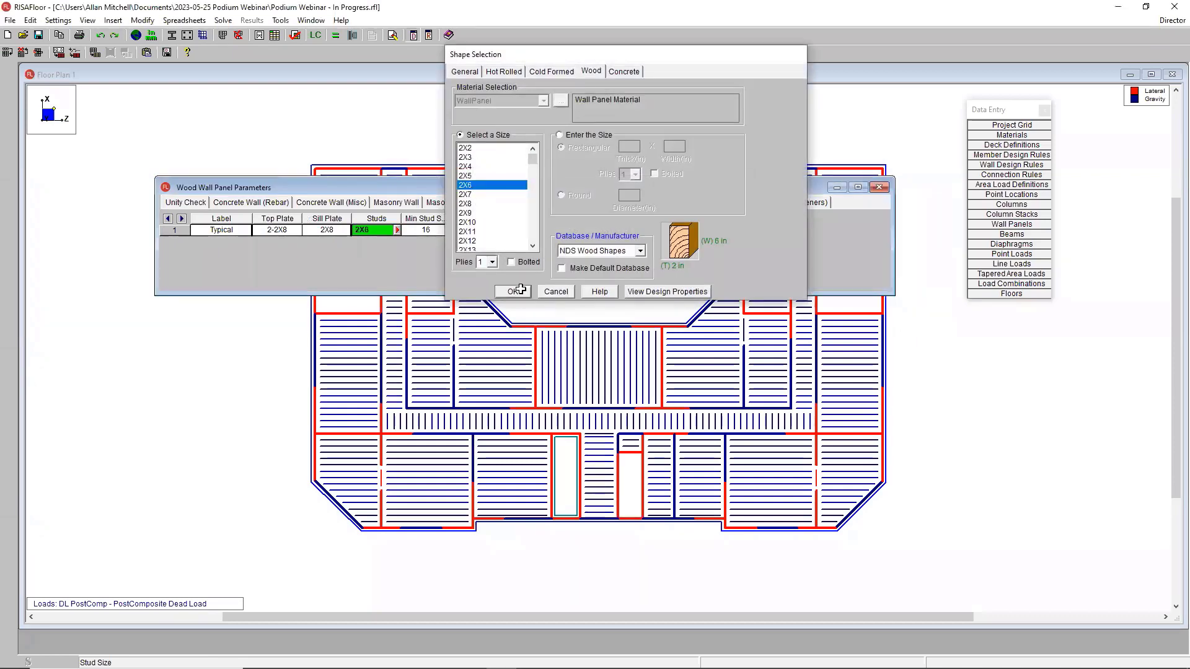
pyautogui.click(515, 292)
# - Widen the stud spacing columns and examine the minimum and maximum stud spacing settings and their available options
pyautogui.moveTo(454, 218); pyautogui.dragTo(563, 218)
pyautogui.moveTo(475, 219); pyautogui.dragTo(489, 219)
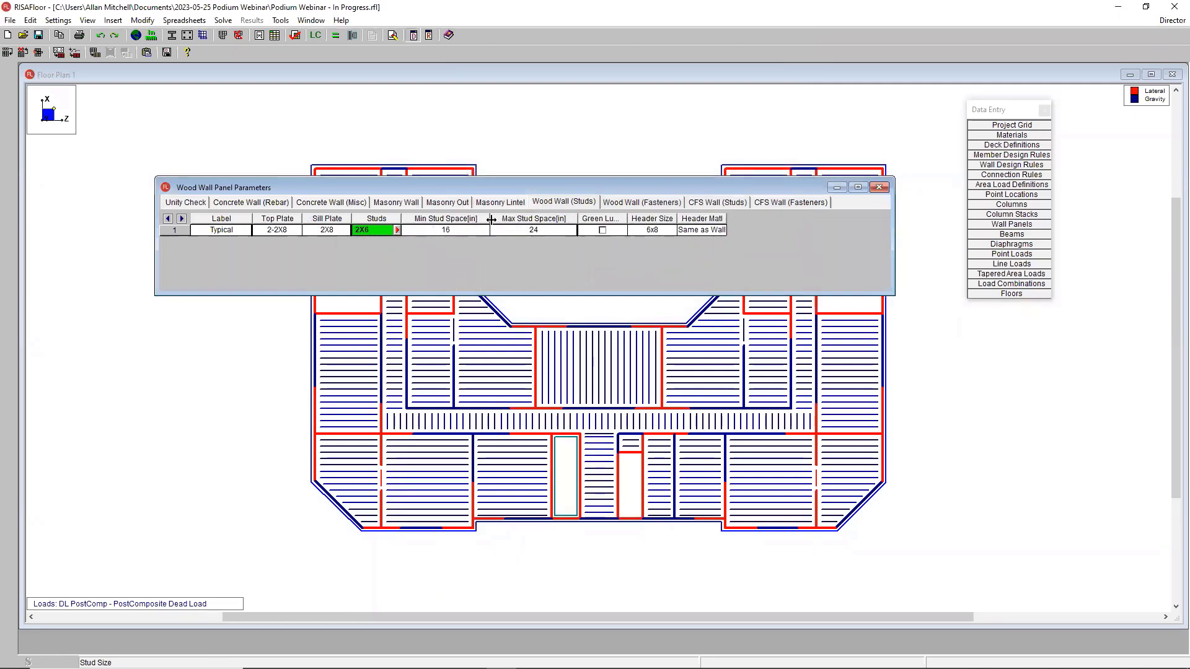
pyautogui.click(450, 231)
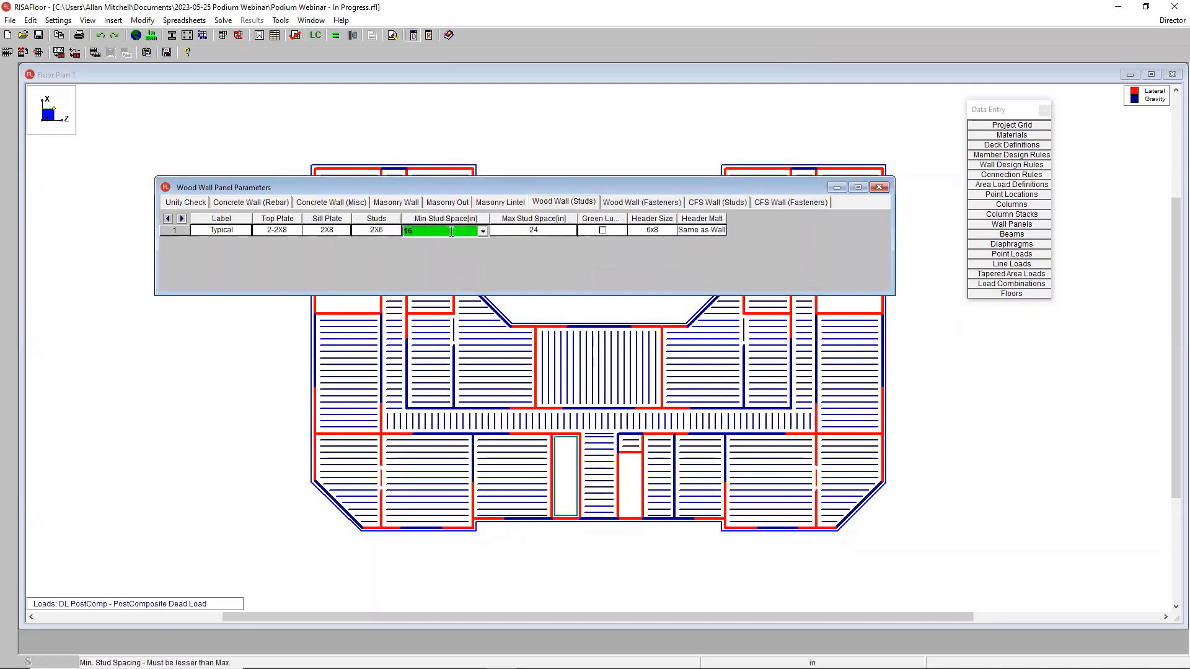
pyautogui.click(554, 233)
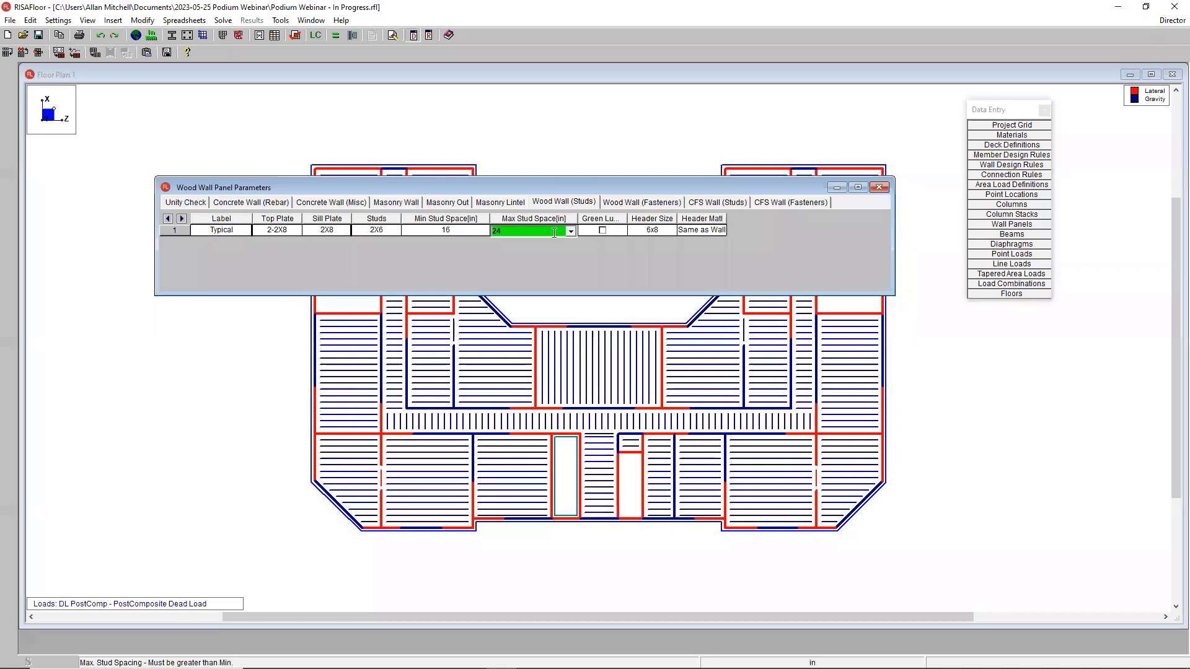
pyautogui.click(460, 233)
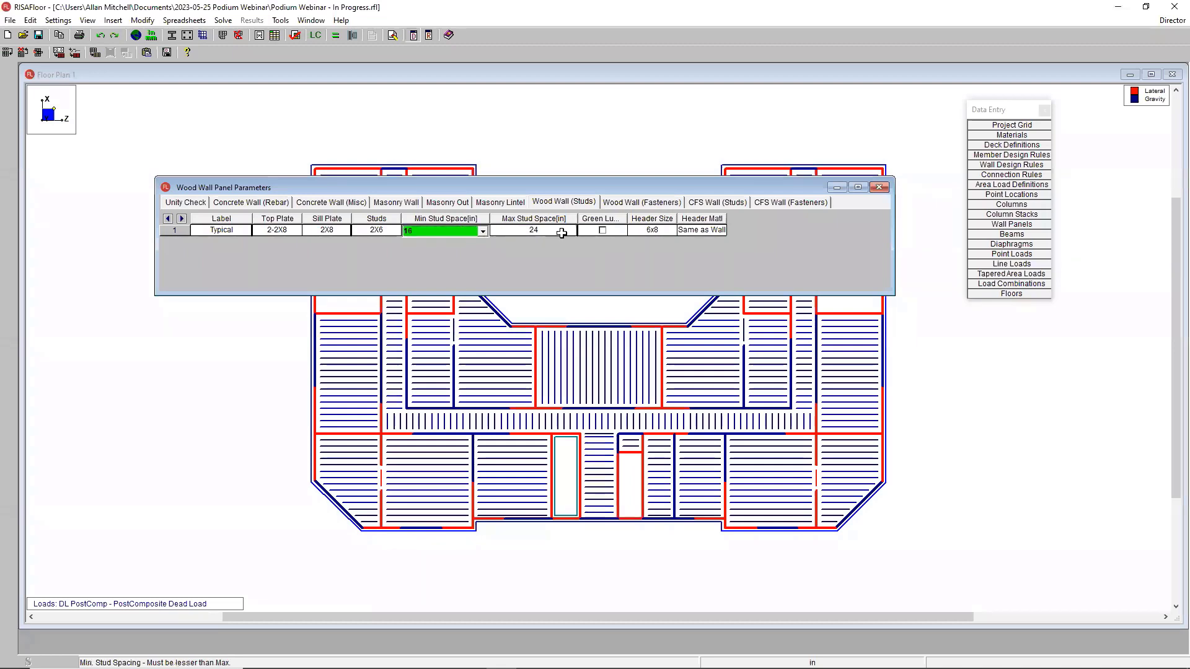
pyautogui.click(519, 232)
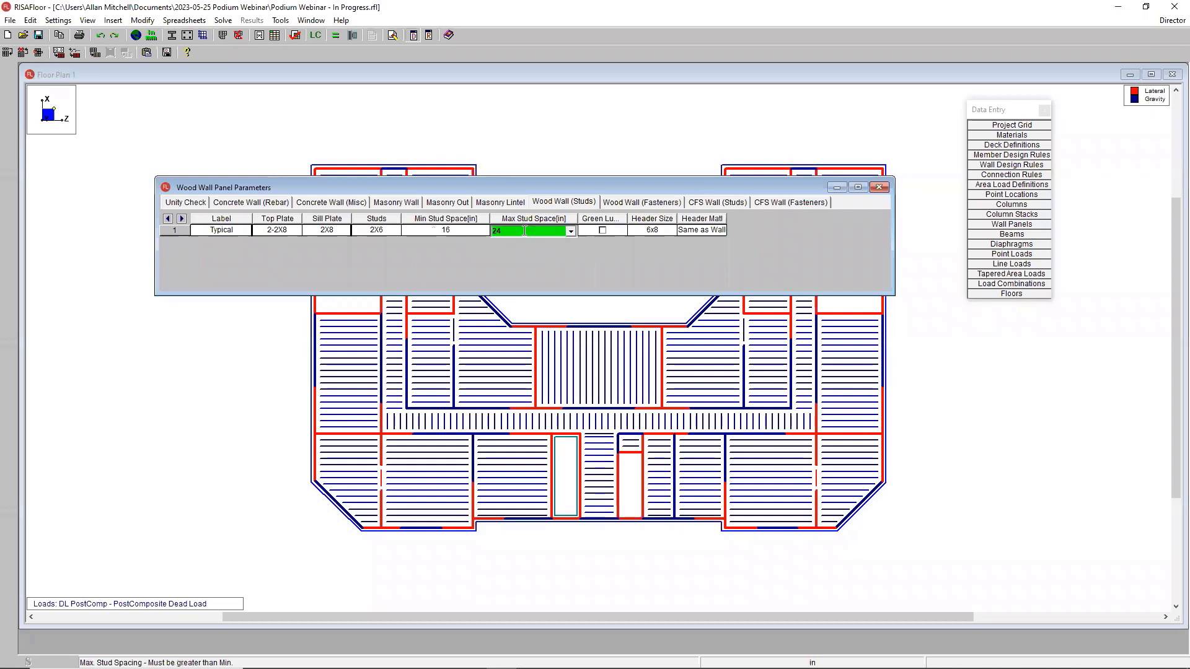
pyautogui.click(571, 231)
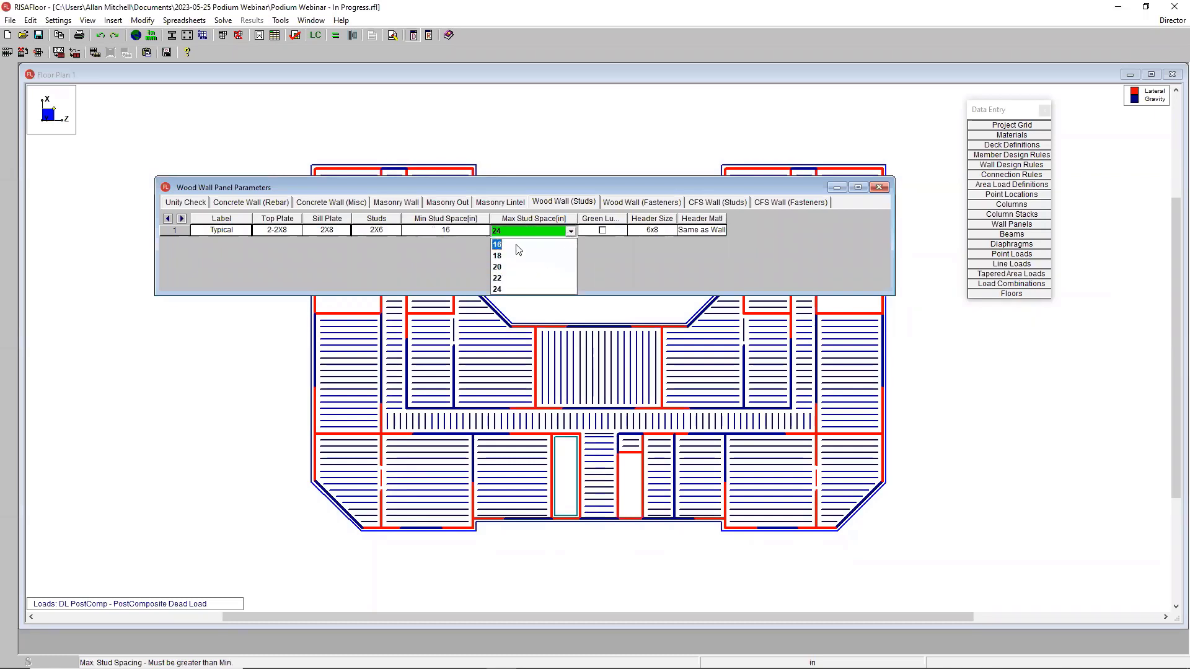
pyautogui.click(465, 230)
pyautogui.click(466, 230)
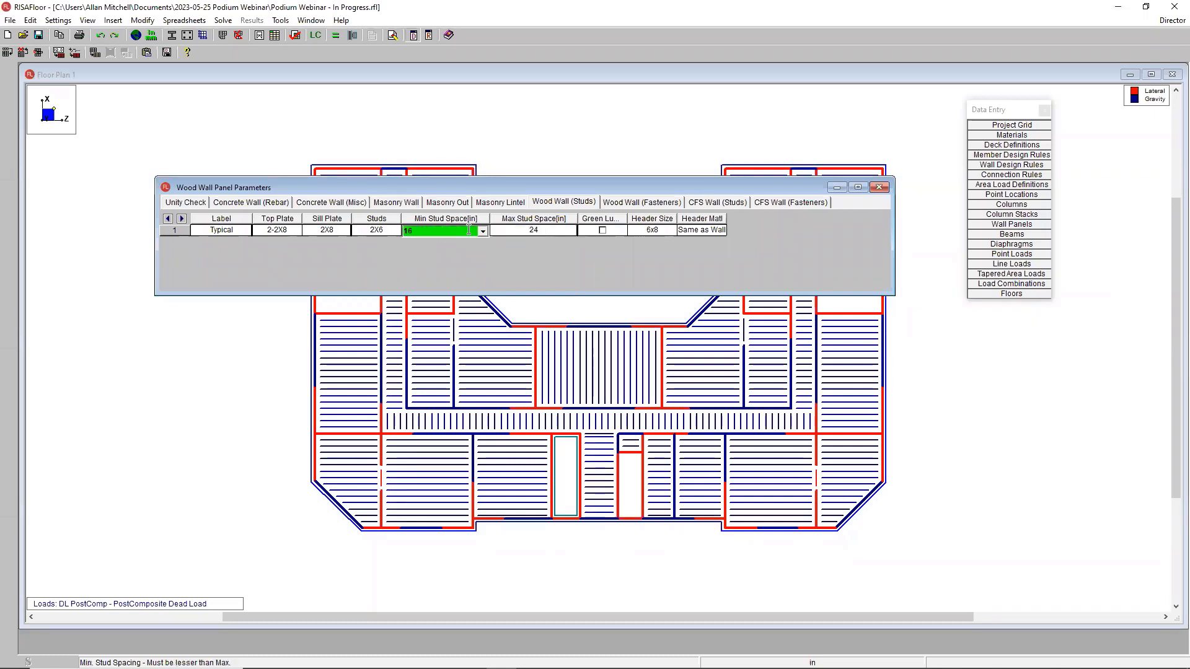
pyautogui.click(555, 231)
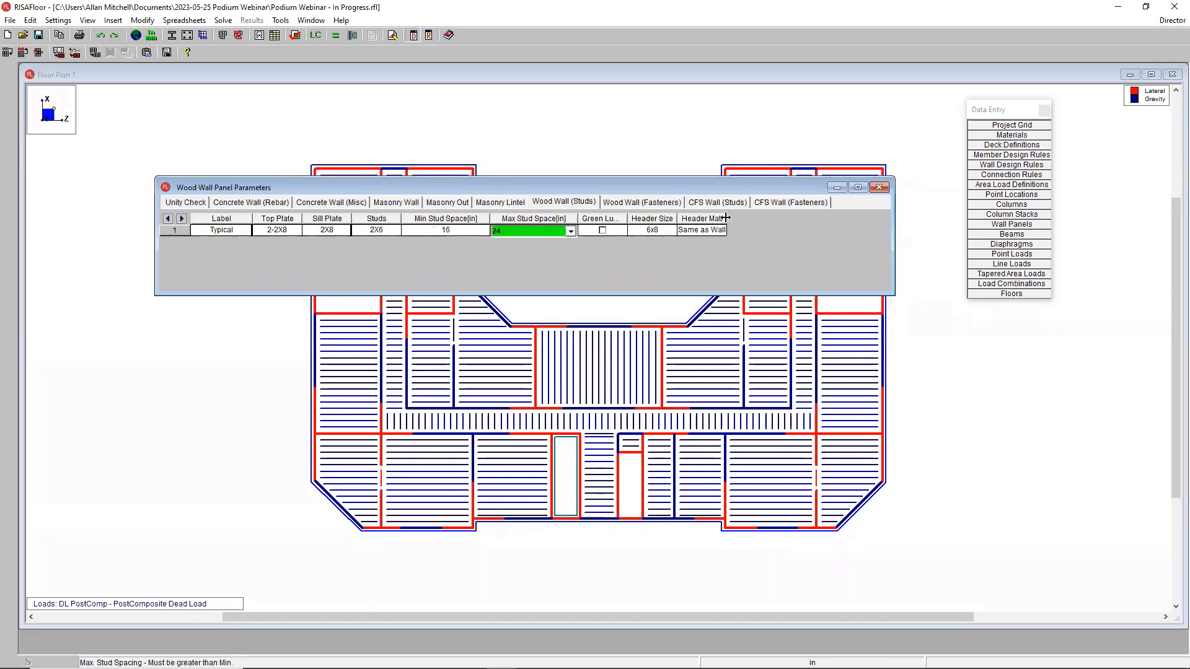
# - Widen the header material column and review the header size and header material settings for the Typical rule
pyautogui.moveTo(726, 218); pyautogui.dragTo(763, 218)
pyautogui.click(673, 230)
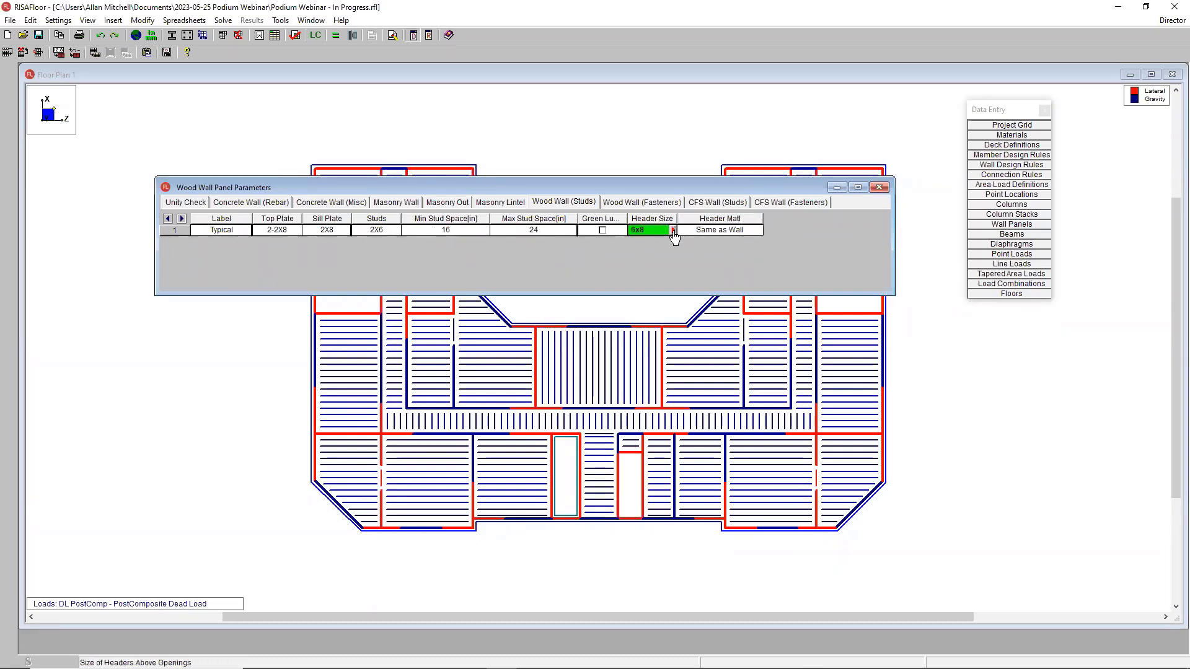
pyautogui.click(673, 231)
pyautogui.click(805, 50)
pyautogui.click(725, 229)
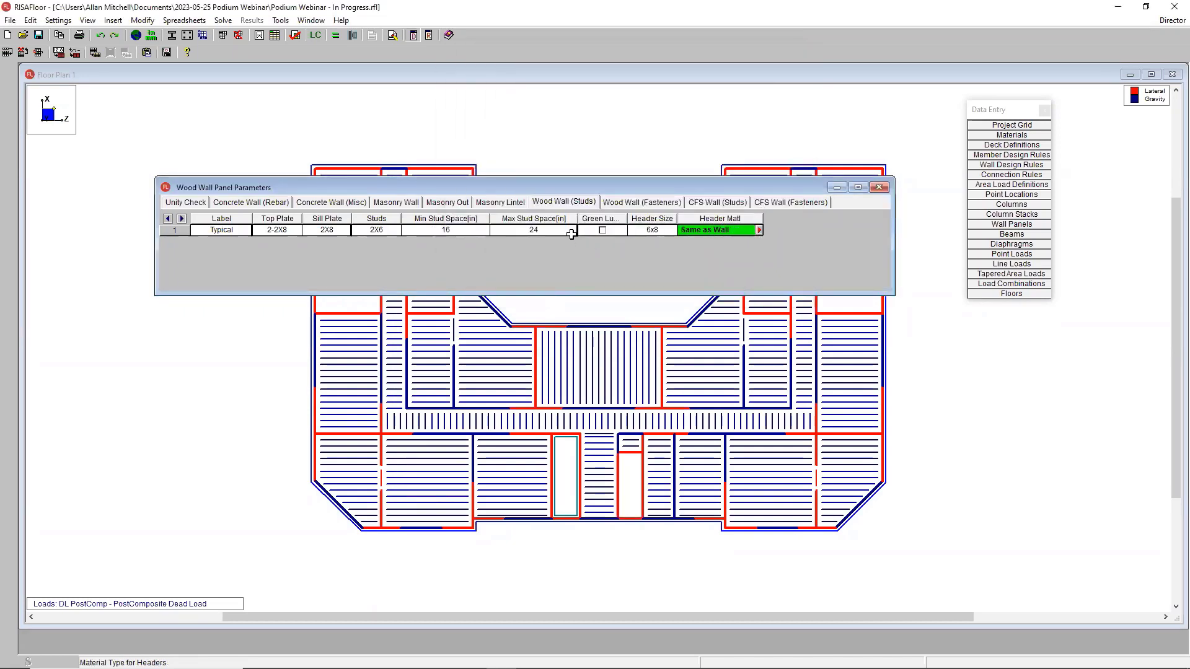
# - Open the wood wall panel schedule in the Typical rule's fastener settings and choose the AWC 2015 OSB code
pyautogui.click(635, 203)
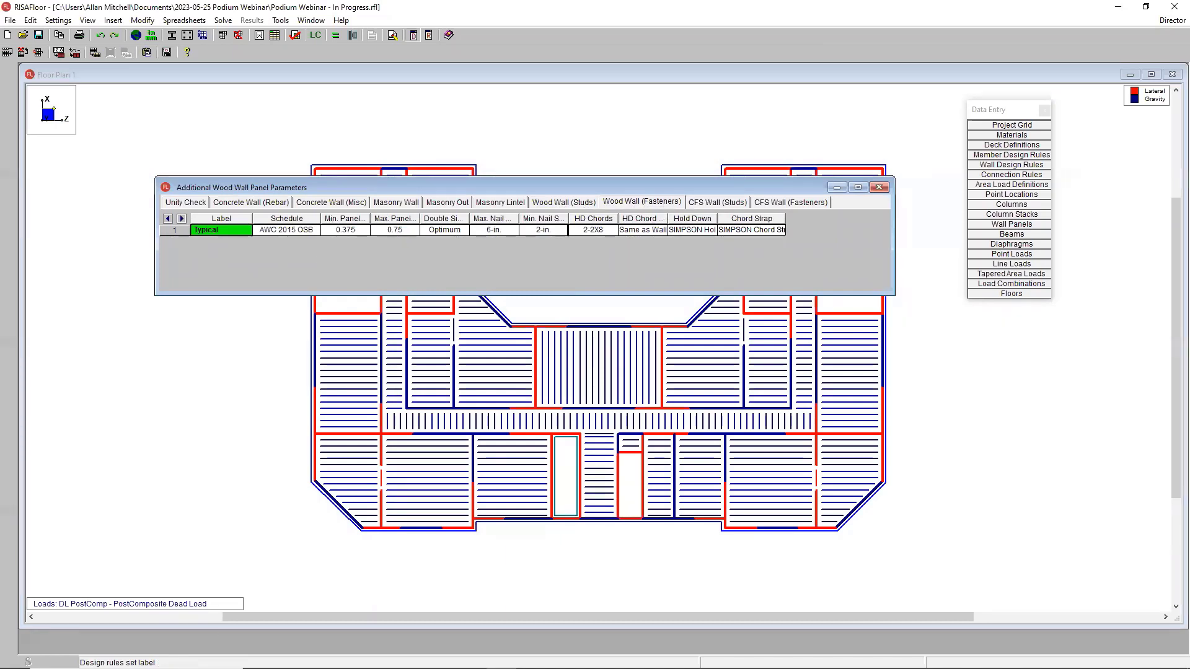
pyautogui.click(307, 230)
pyautogui.click(316, 230)
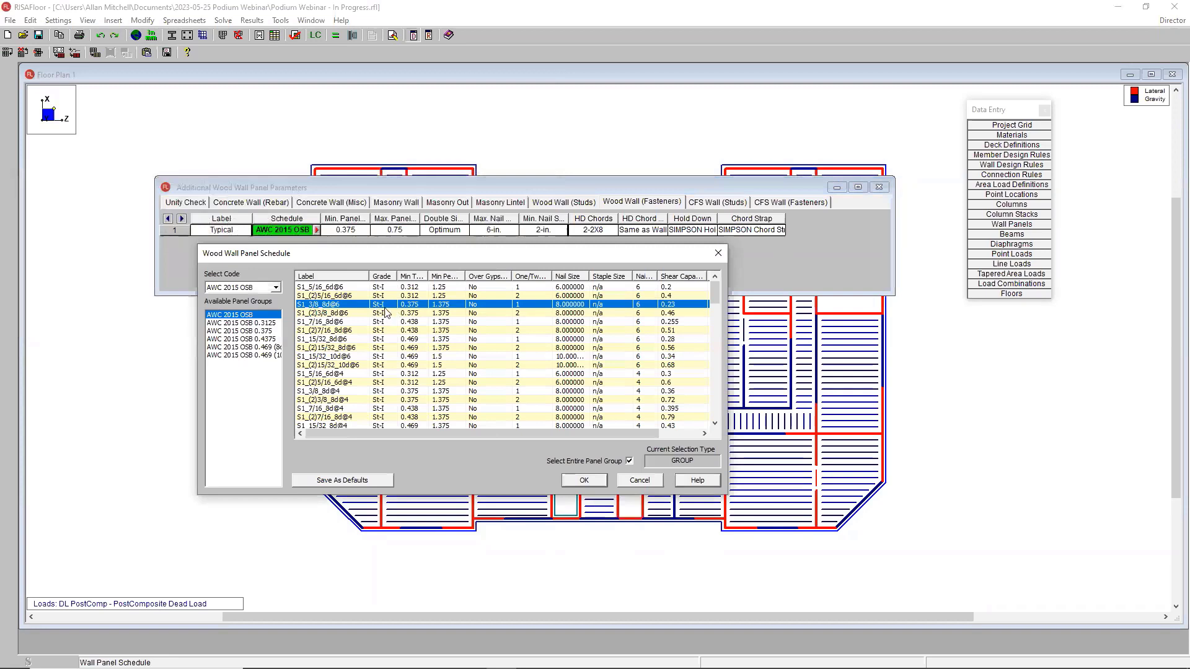
pyautogui.click(275, 287)
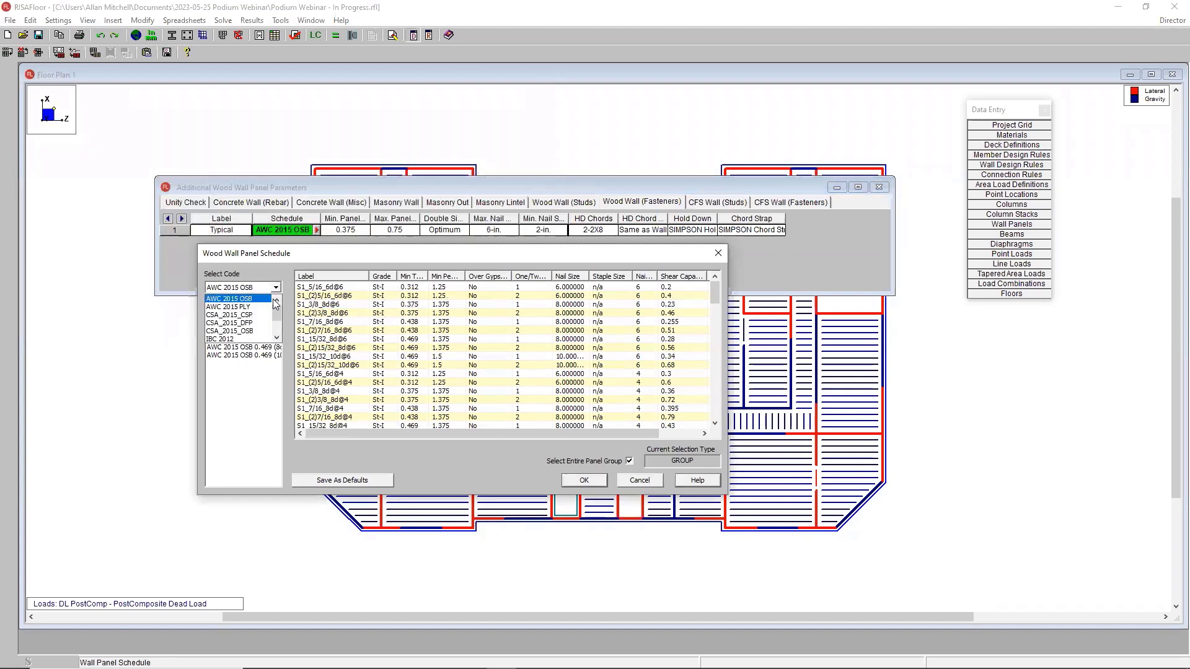
pyautogui.moveTo(277, 312)
pyautogui.mouseDown()
pyautogui.moveTo(277, 328)
pyautogui.moveTo(277, 304)
pyautogui.mouseUp()
pyautogui.click(231, 299)
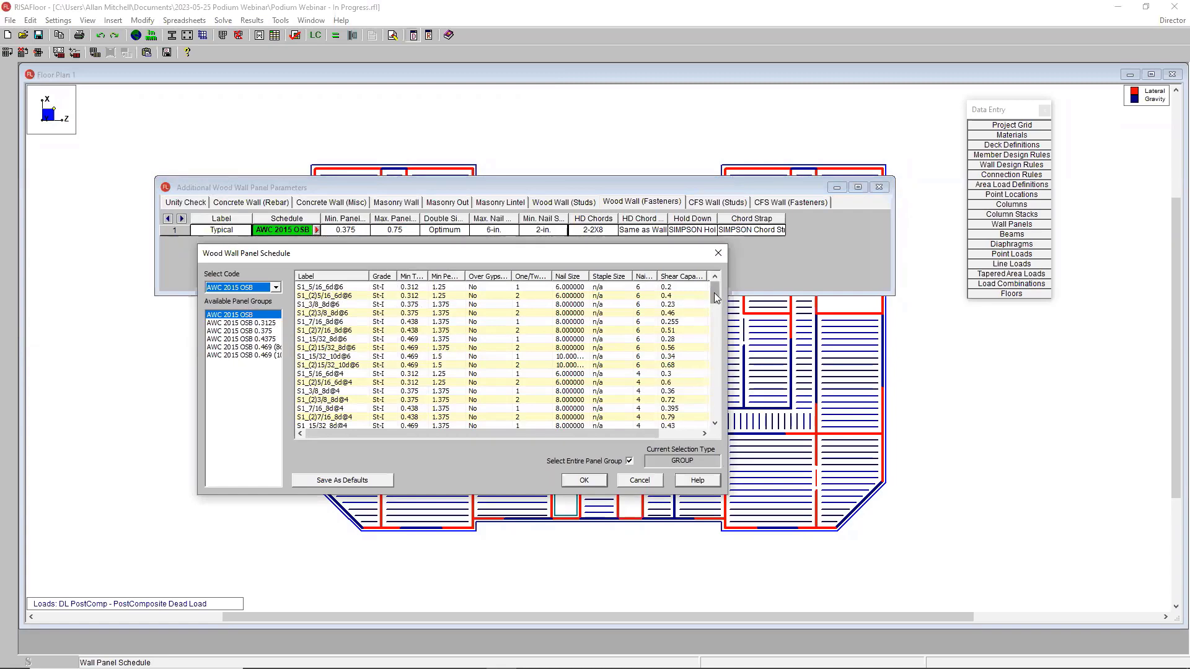
pyautogui.moveTo(714, 296)
pyautogui.mouseDown()
pyautogui.moveTo(711, 349)
pyautogui.moveTo(721, 290)
pyautogui.mouseUp()
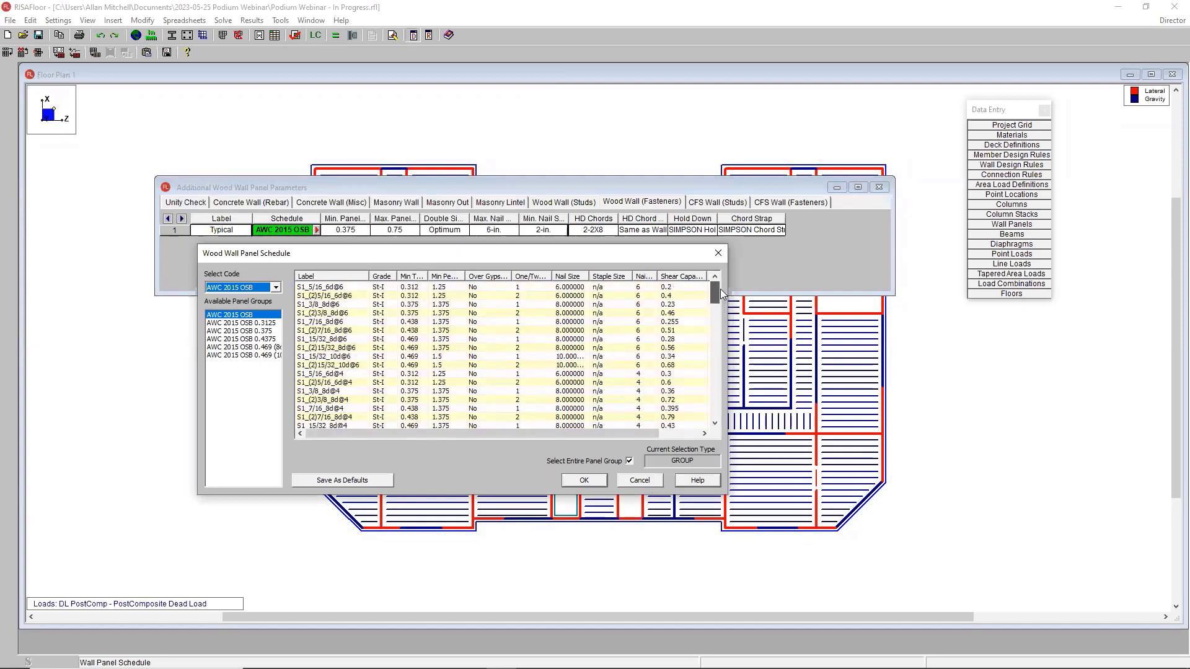
# - Assign the AWC 2015 OSB 0.375 panel group to the Typical rule after checking its shear capacity values
pyautogui.click(243, 324)
pyautogui.click(248, 332)
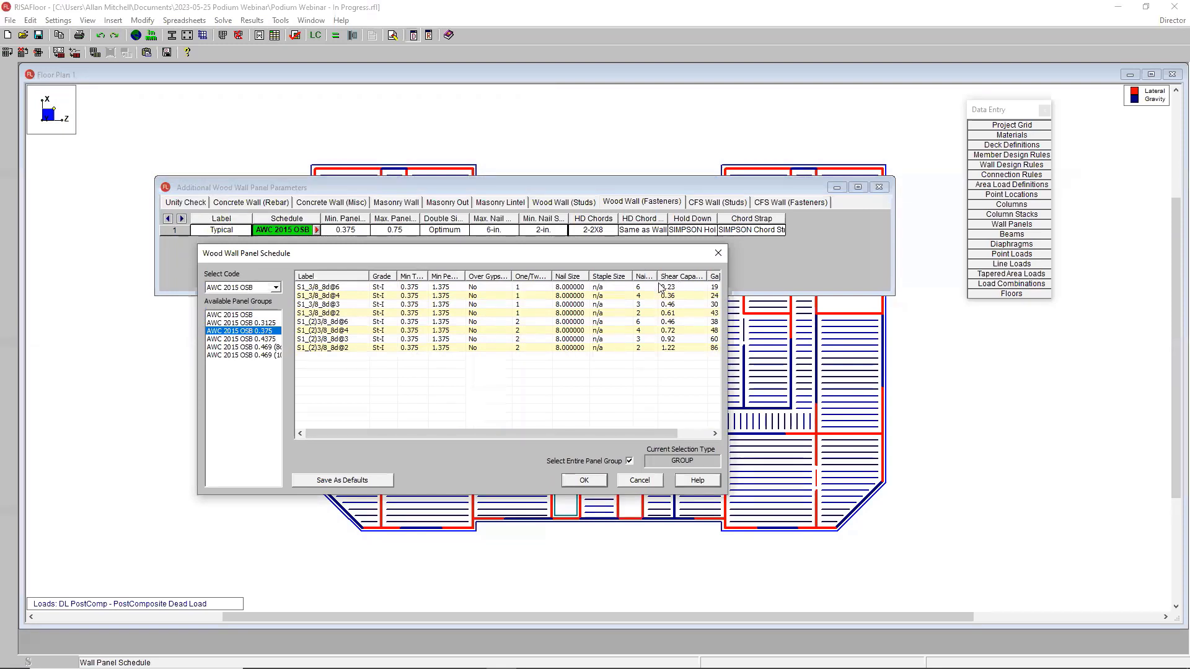
pyautogui.moveTo(661, 277); pyautogui.dragTo(668, 277)
pyautogui.moveTo(648, 434); pyautogui.dragTo(688, 435)
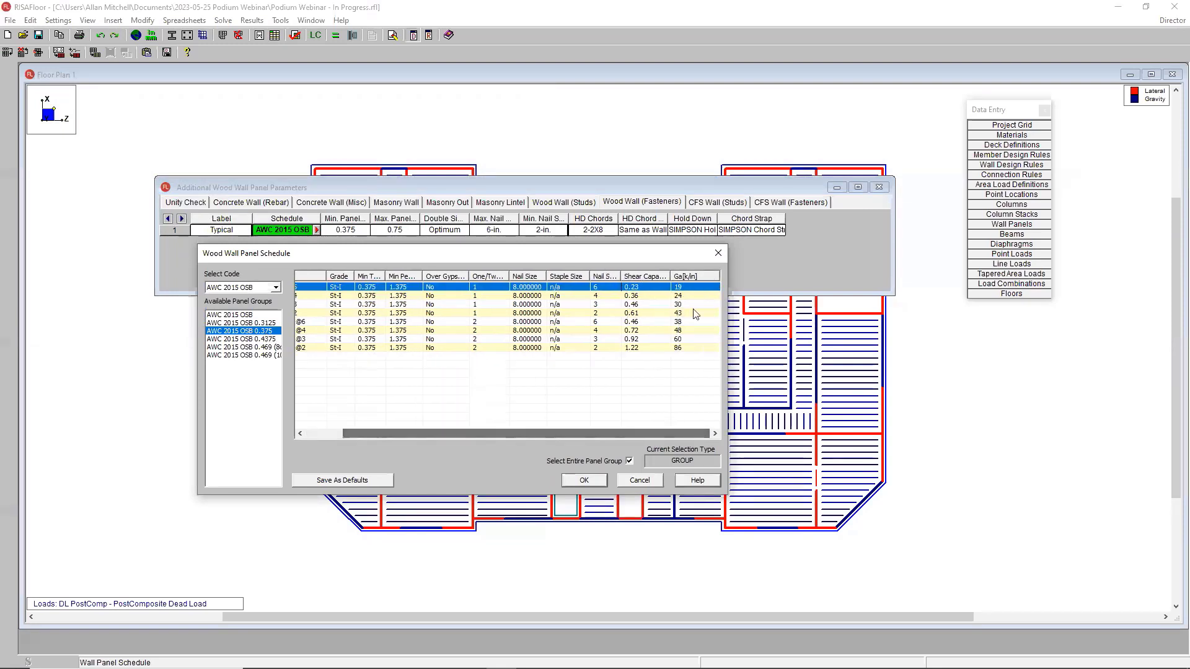
pyautogui.moveTo(670, 276); pyautogui.dragTo(701, 277)
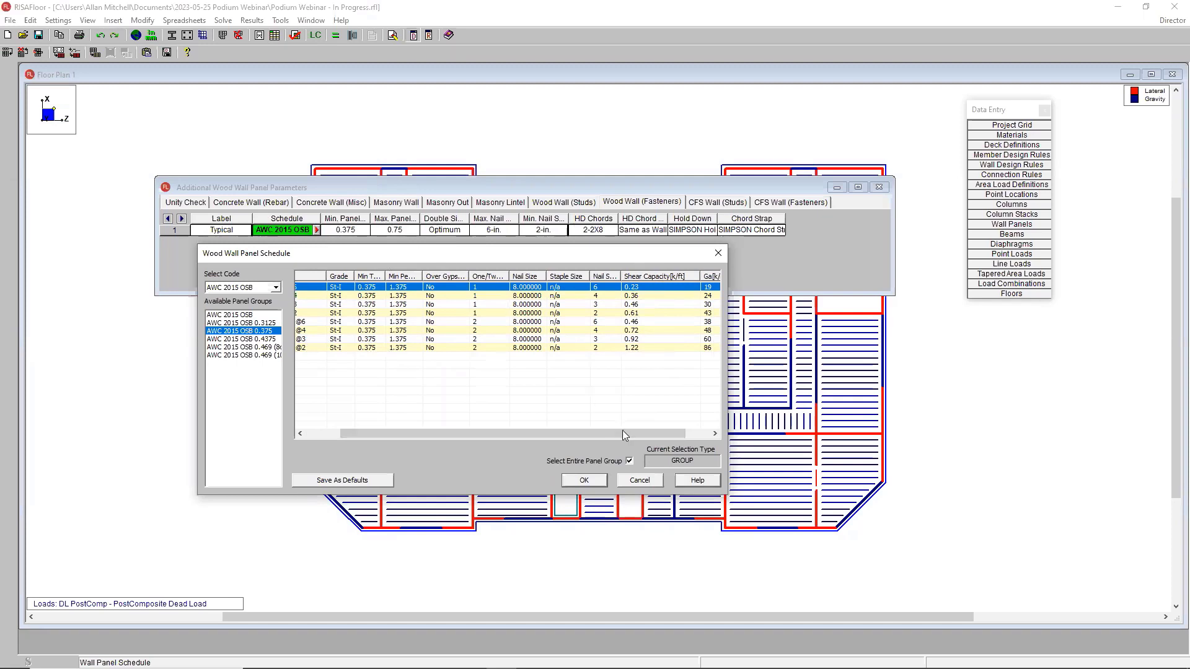
pyautogui.click(583, 483)
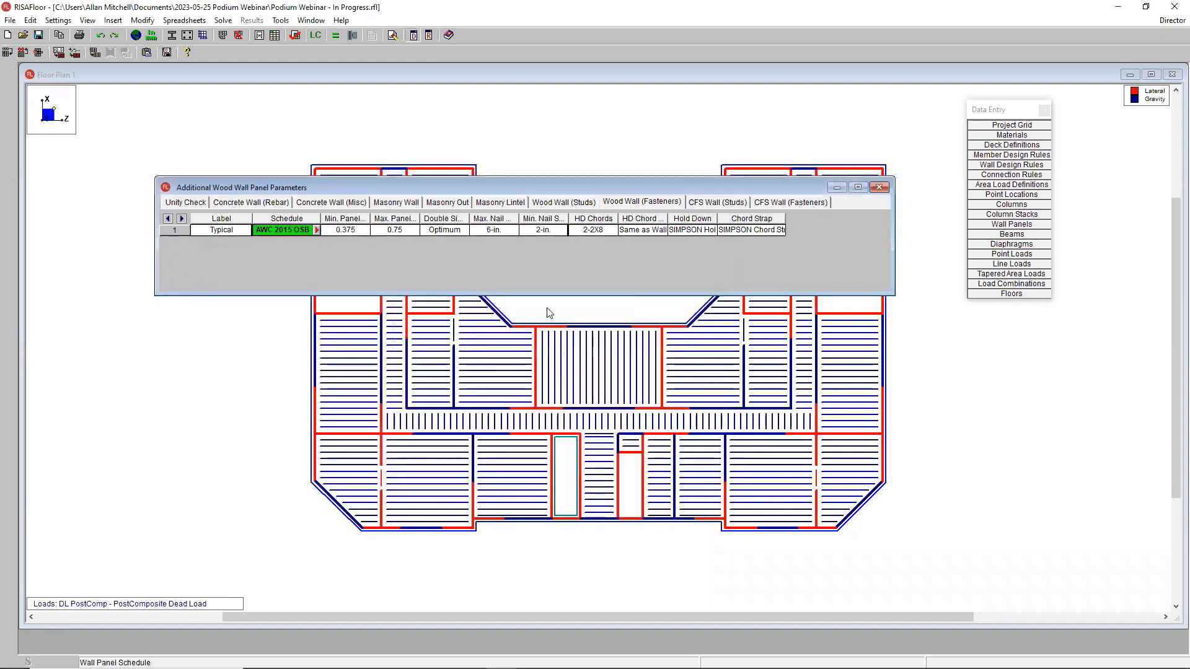
# - Widen the hold-down chord material, hold-down and chord strap columns, and open the Typical rule's hold-down schedule
pyautogui.doubleClick(669, 218)
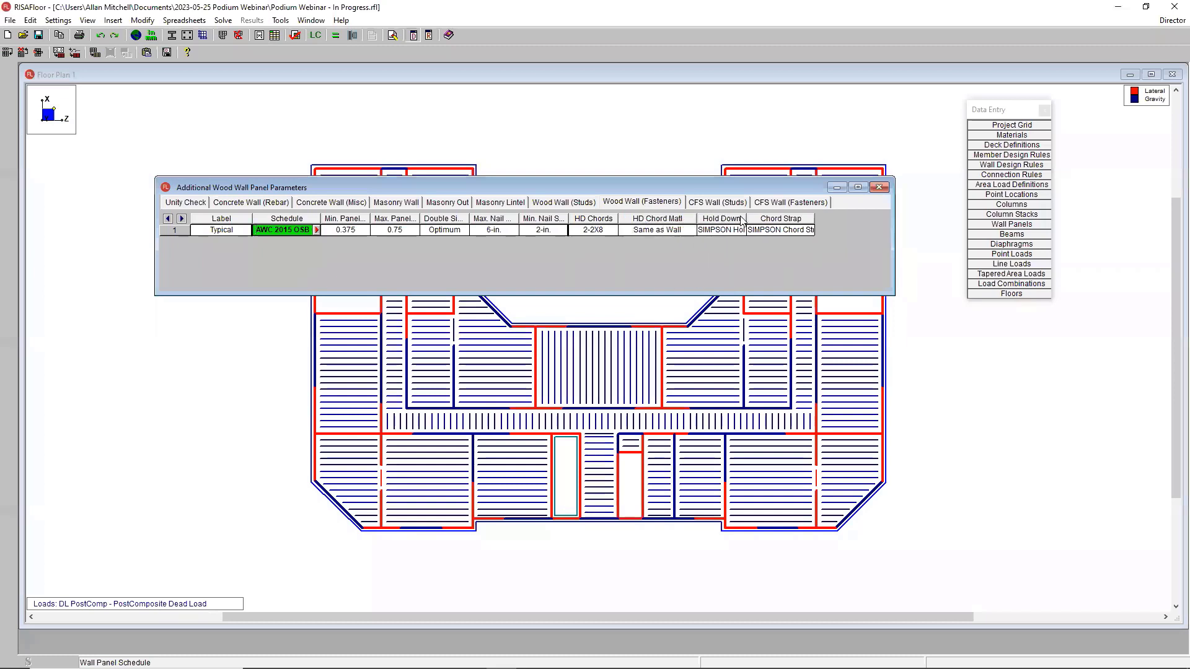
pyautogui.moveTo(746, 217); pyautogui.dragTo(869, 218)
pyautogui.click(755, 235)
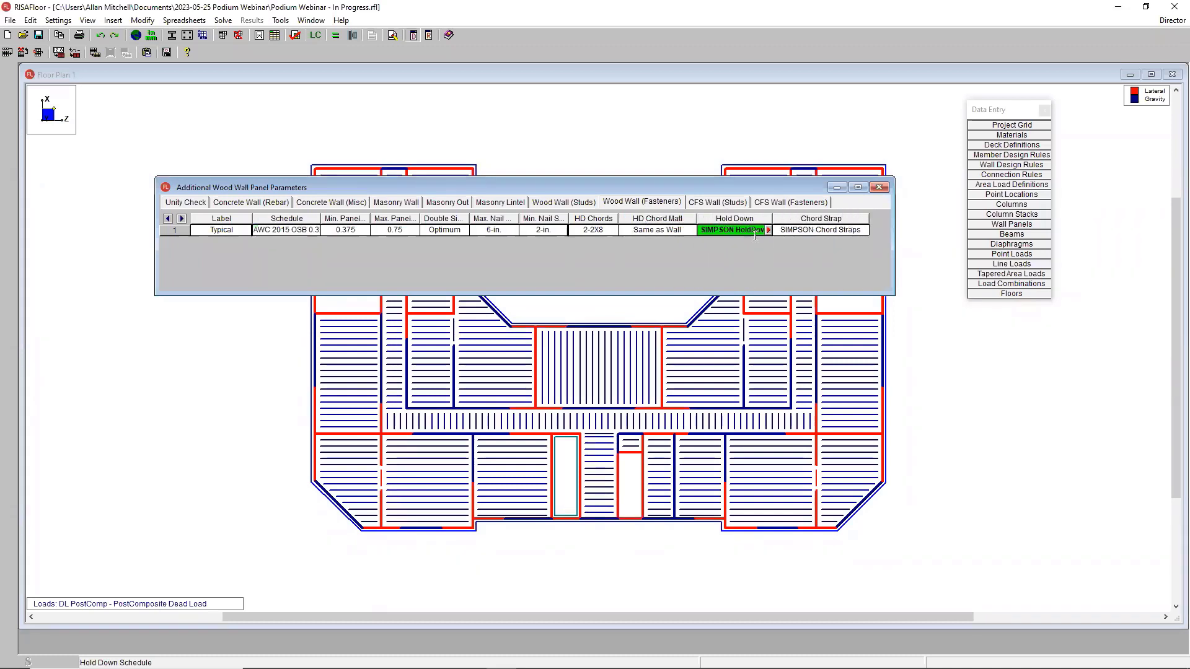
pyautogui.click(769, 230)
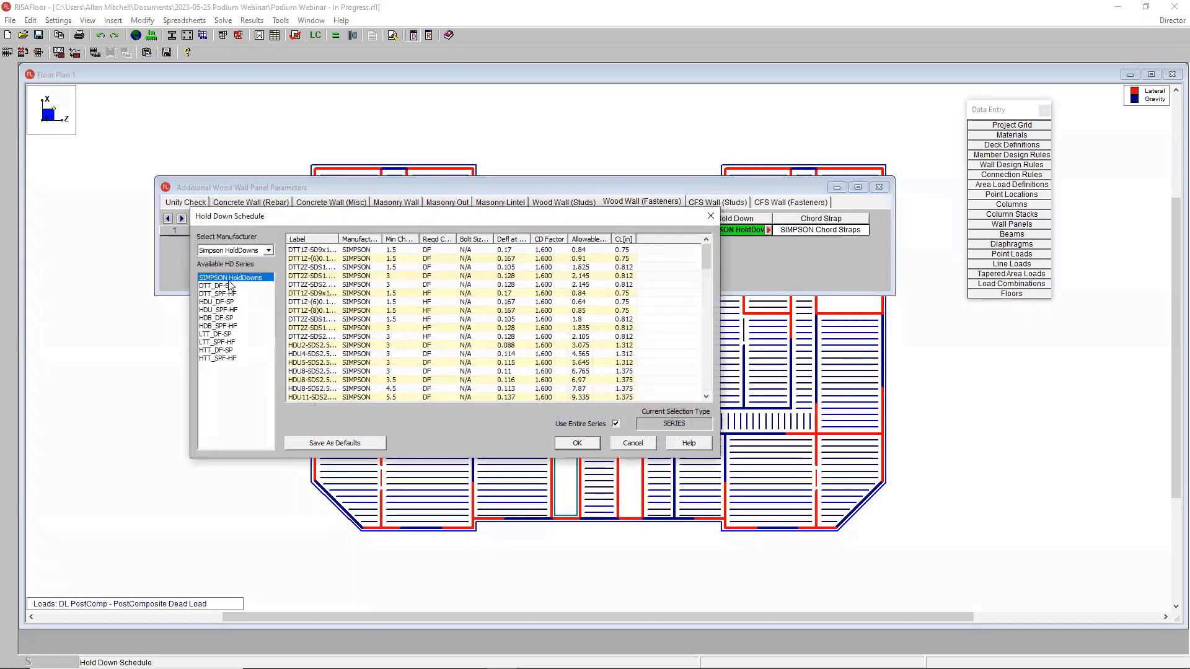
# - Examine the DTT, HDB and HDU series and the available manufacturers in the hold-down schedule, and close it without accepting changes
pyautogui.click(226, 287)
pyautogui.click(227, 294)
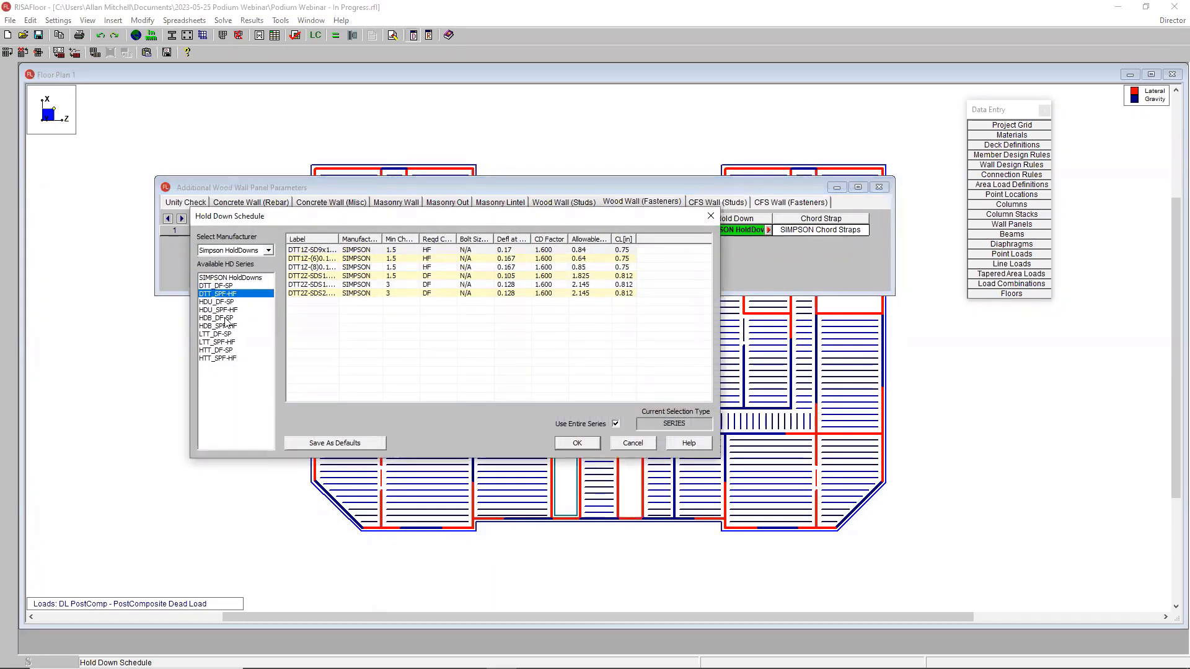
pyautogui.click(226, 318)
pyautogui.click(226, 295)
pyautogui.click(225, 302)
pyautogui.click(269, 251)
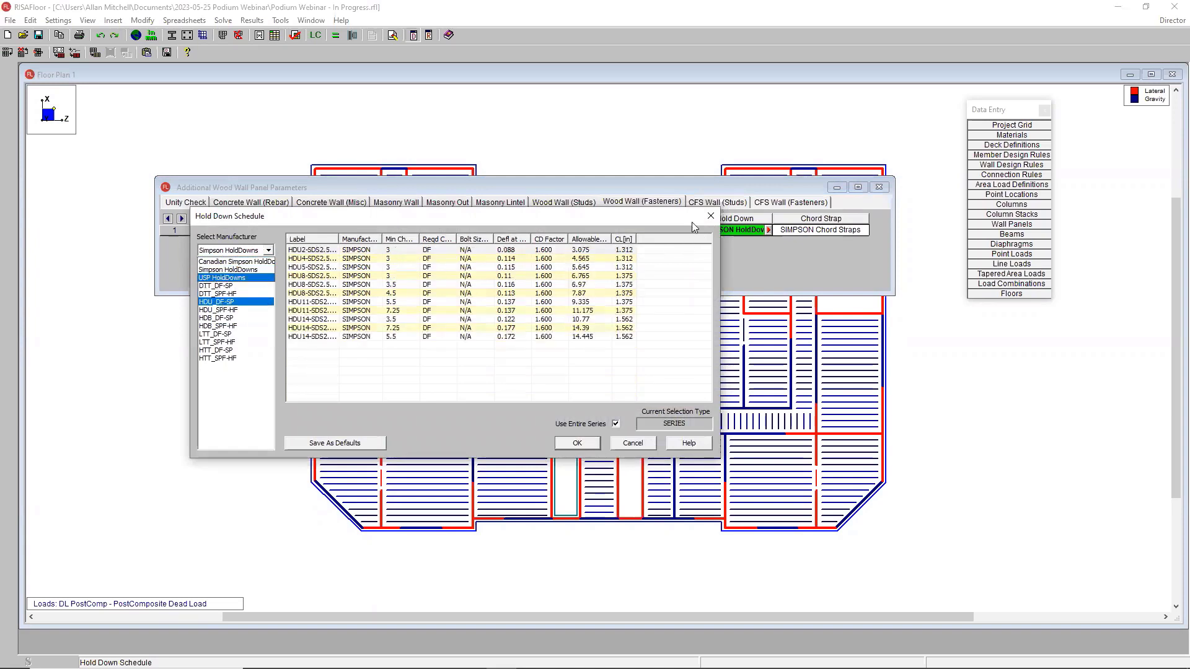
pyautogui.click(711, 216)
pyautogui.click(711, 215)
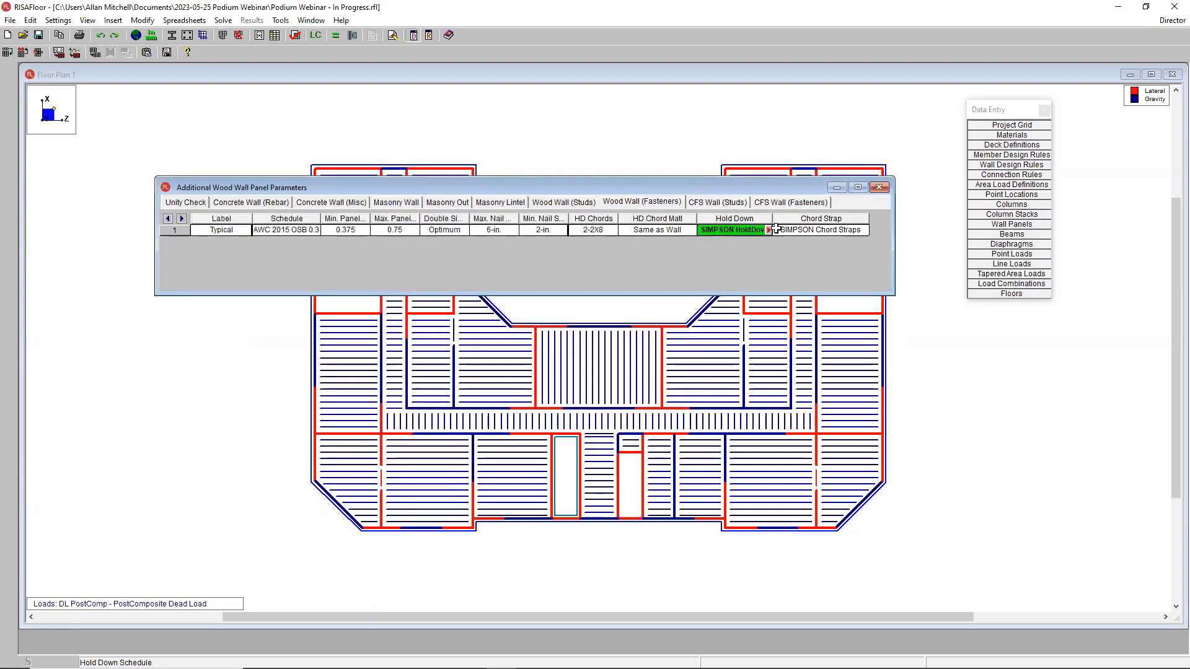
# - Adjust the hold-down column width and check the Typical rule's chord strap and panel schedule settings
pyautogui.moveTo(771, 218); pyautogui.dragTo(786, 219)
pyautogui.click(826, 230)
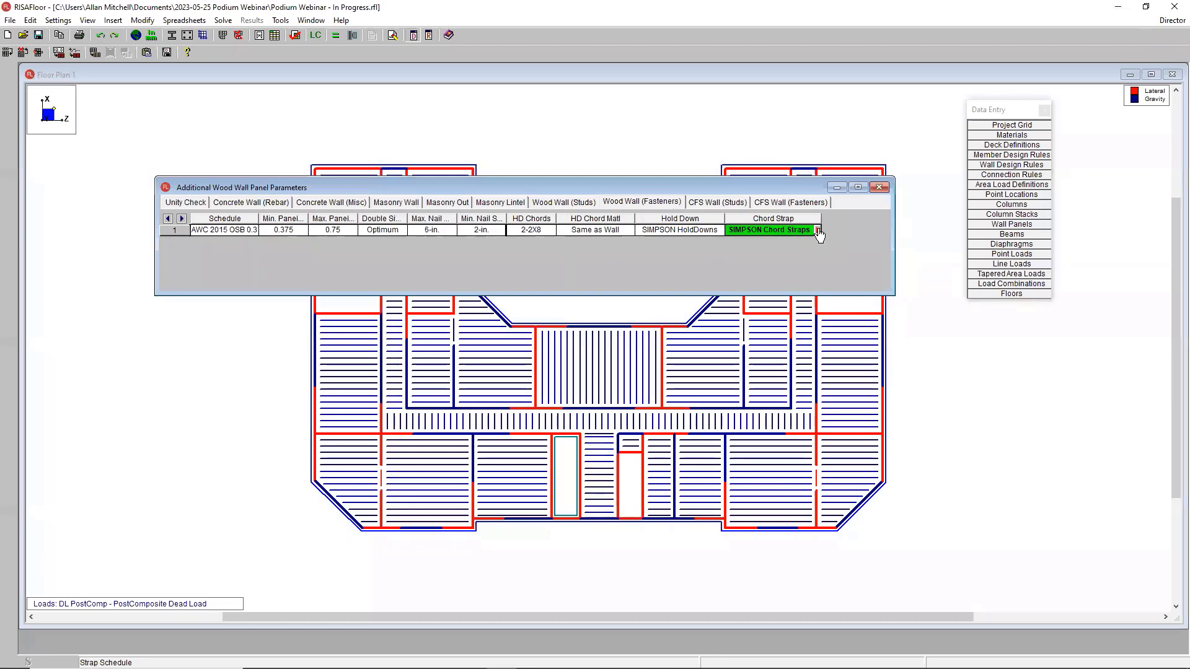
pyautogui.click(230, 231)
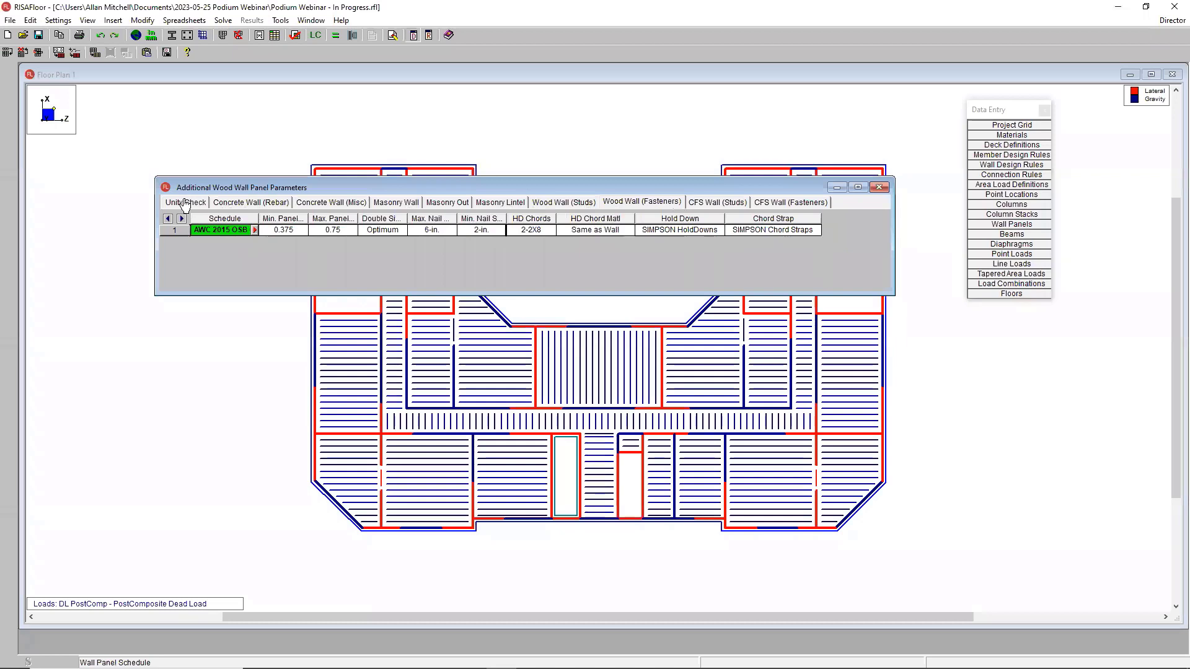
# - Add three wall design rules to the unity check settings, labelled Interior, Exterior and 1st Floor
pyautogui.click(185, 204)
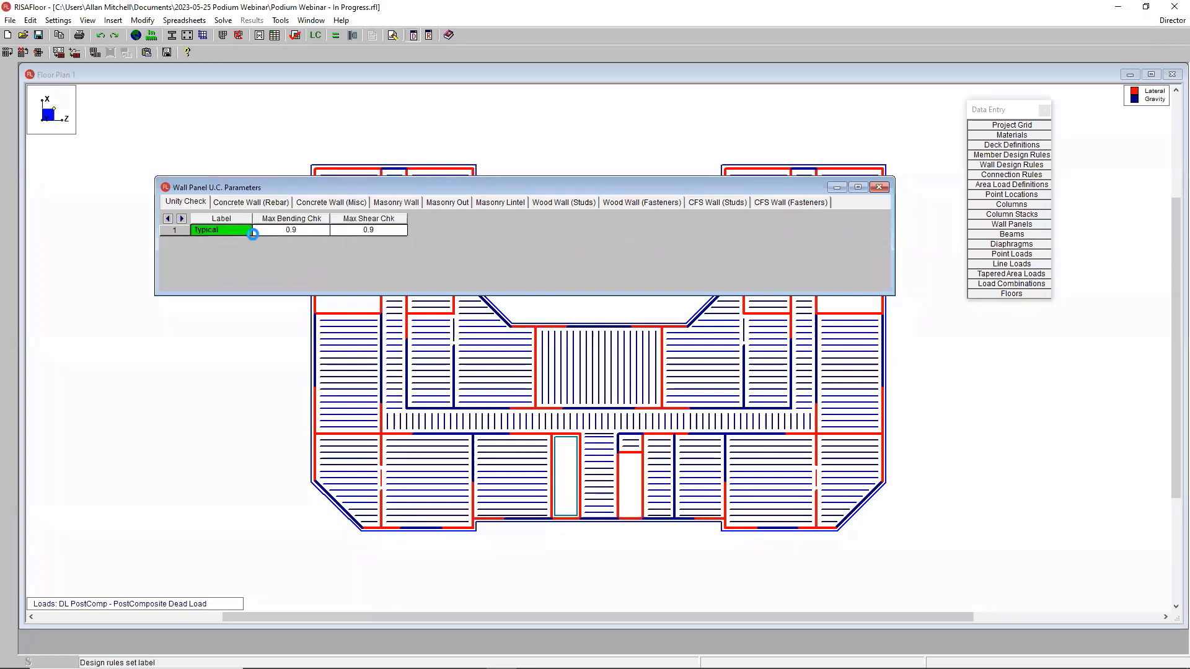
pyautogui.press('Down')
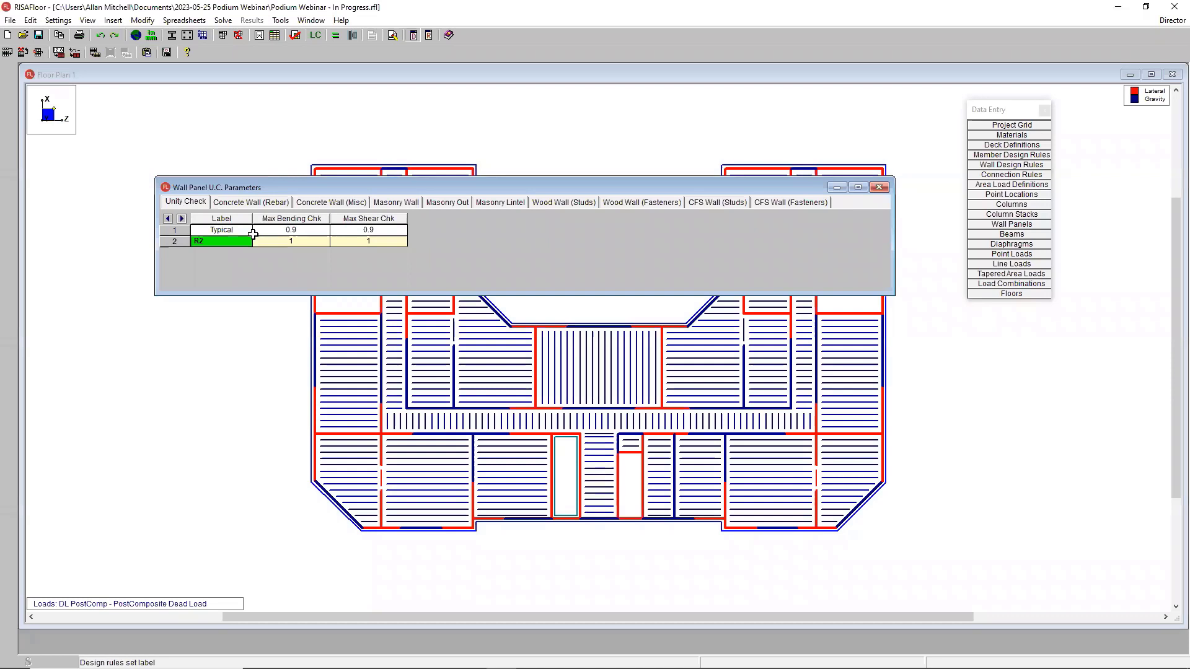
pyautogui.press('Down')
pyautogui.click(237, 241)
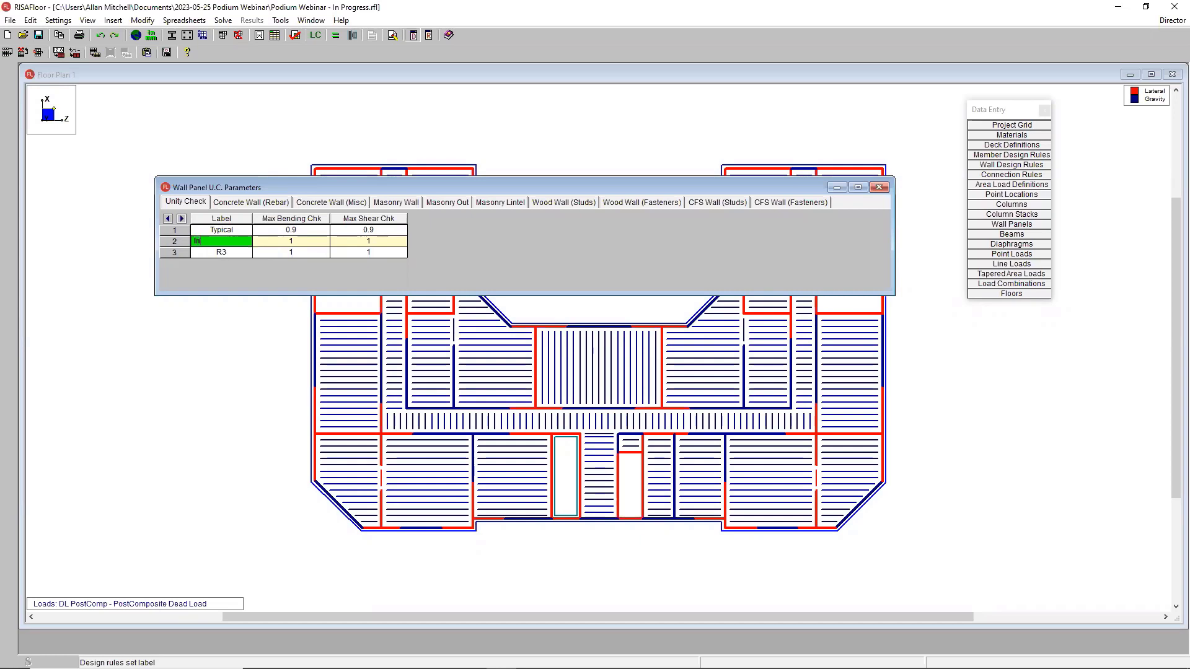
pyautogui.write('terior')
pyautogui.press('Return')
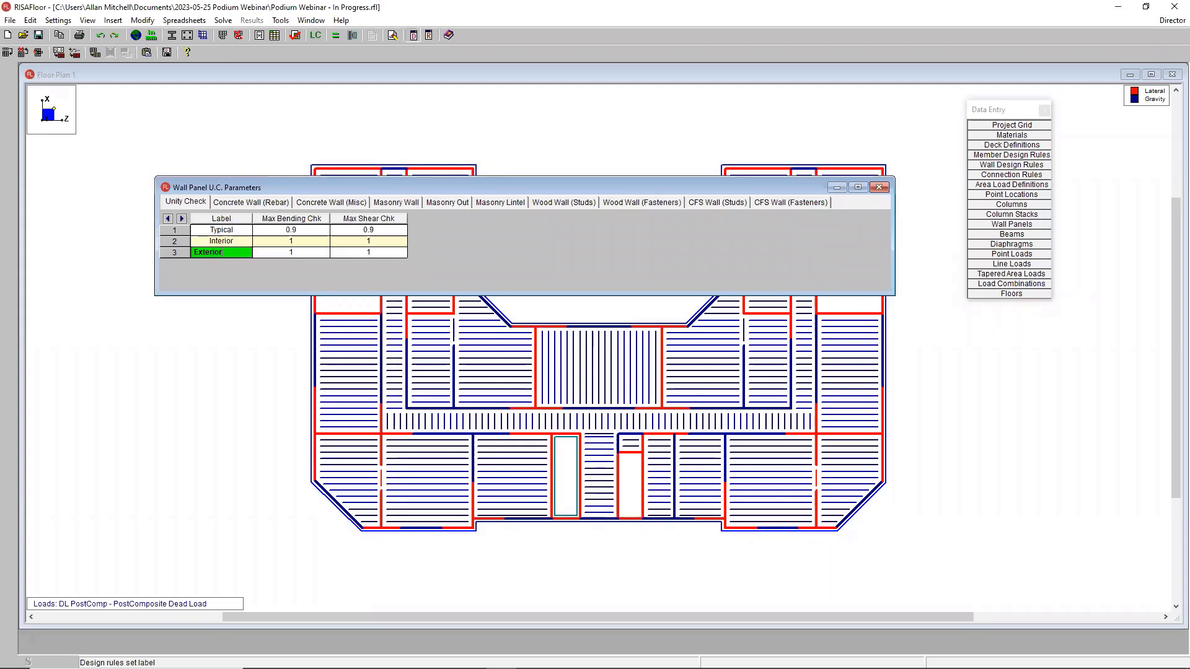
pyautogui.write('Exterior')
pyautogui.press('Return')
pyautogui.write('1st Floor')
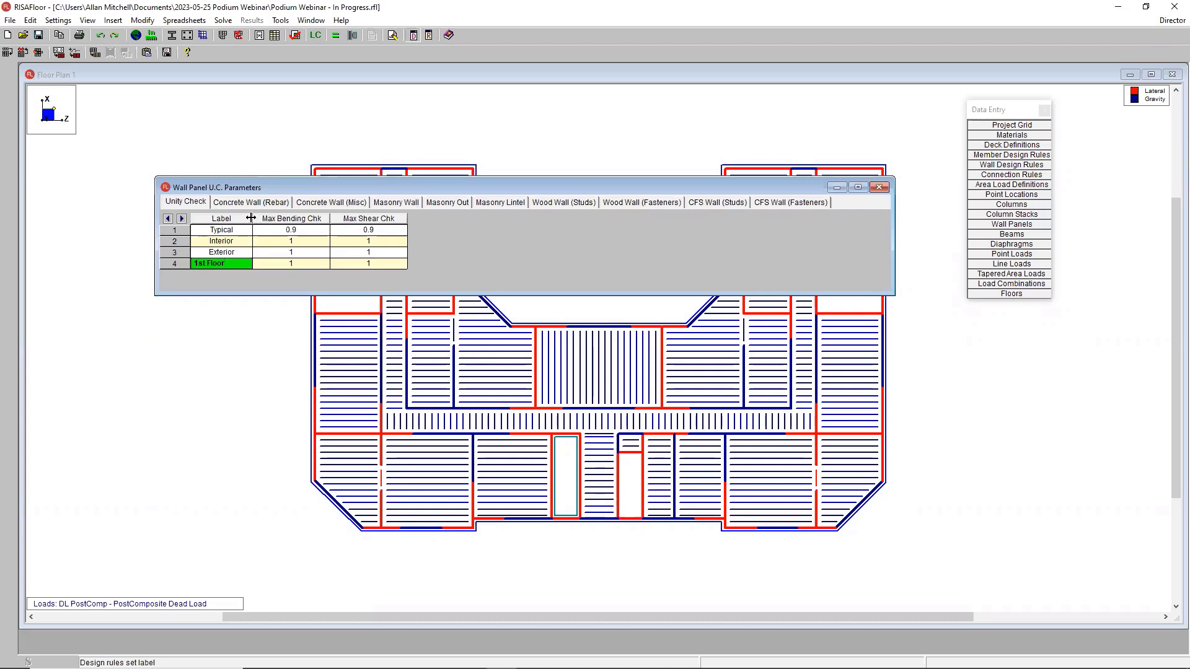
# - Widen the label and max bending check columns, and close the wall design rules spreadsheet after enlarging its window
pyautogui.moveTo(253, 218); pyautogui.dragTo(264, 219)
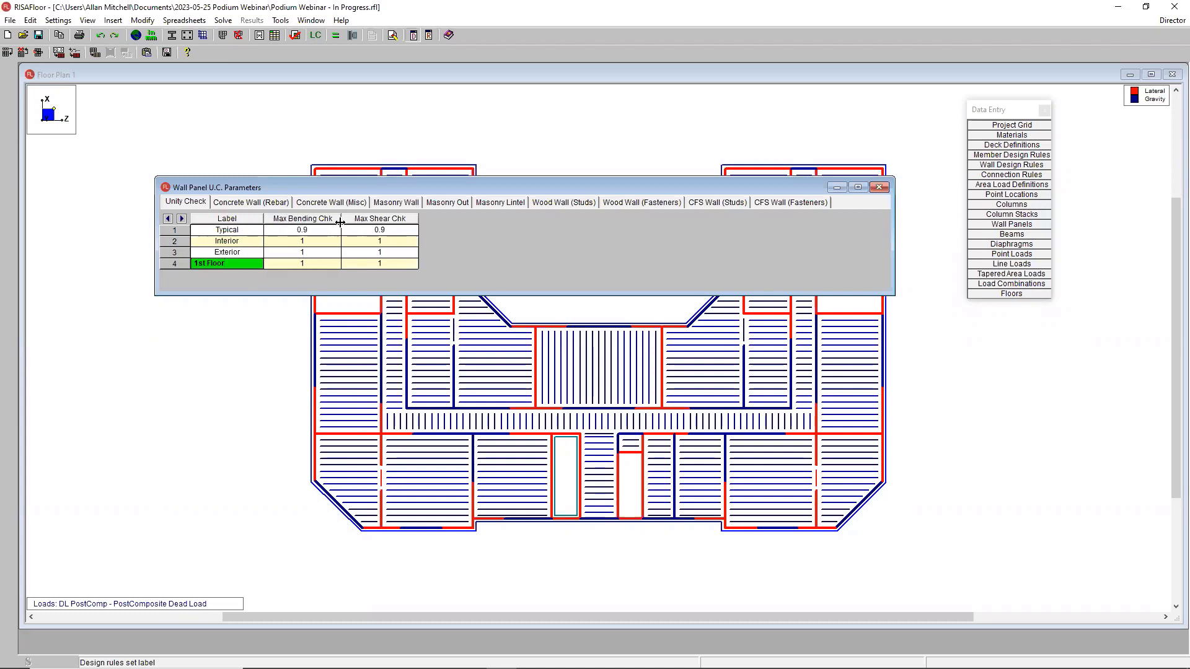
pyautogui.moveTo(341, 219); pyautogui.dragTo(346, 219)
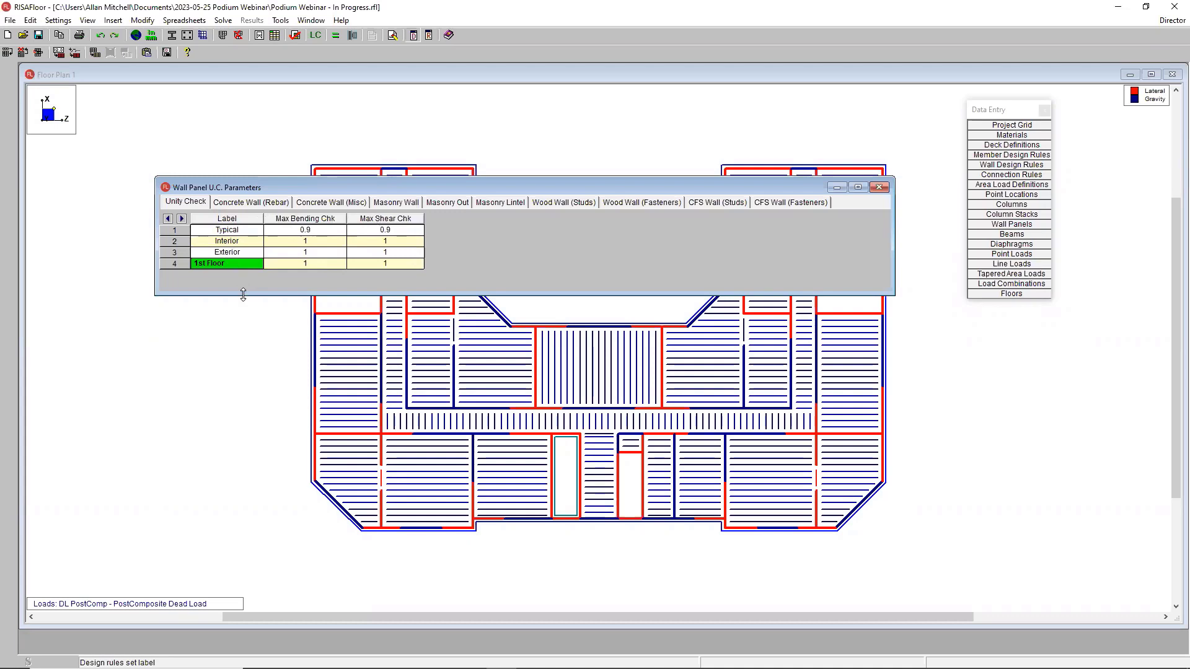
pyautogui.moveTo(243, 294); pyautogui.dragTo(260, 328)
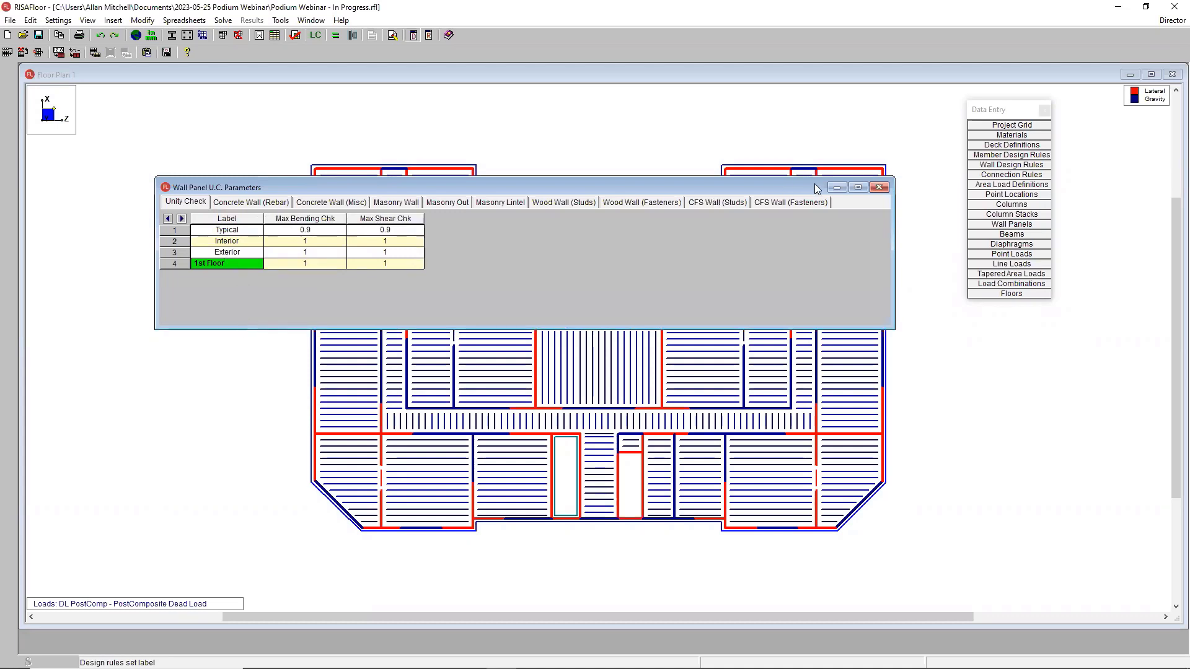
pyautogui.click(879, 188)
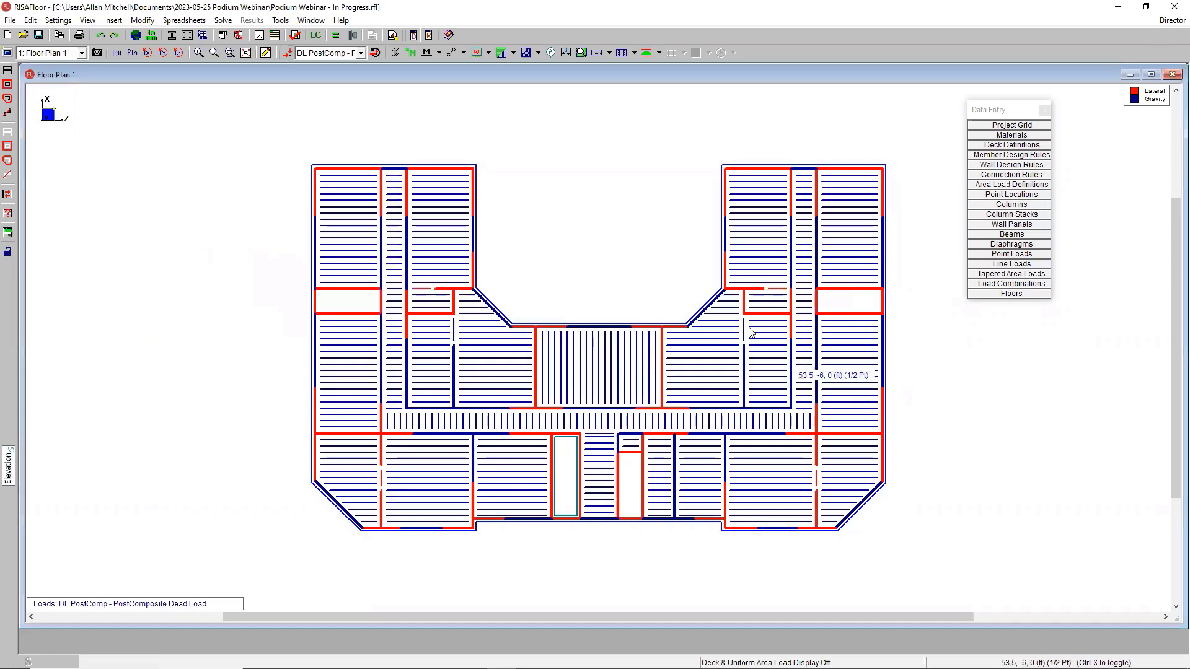
# - Open the wall panel at the upper edge of the central bay, review its available design rules, and close the editor with Typical chosen
pyautogui.doubleClick(554, 328)
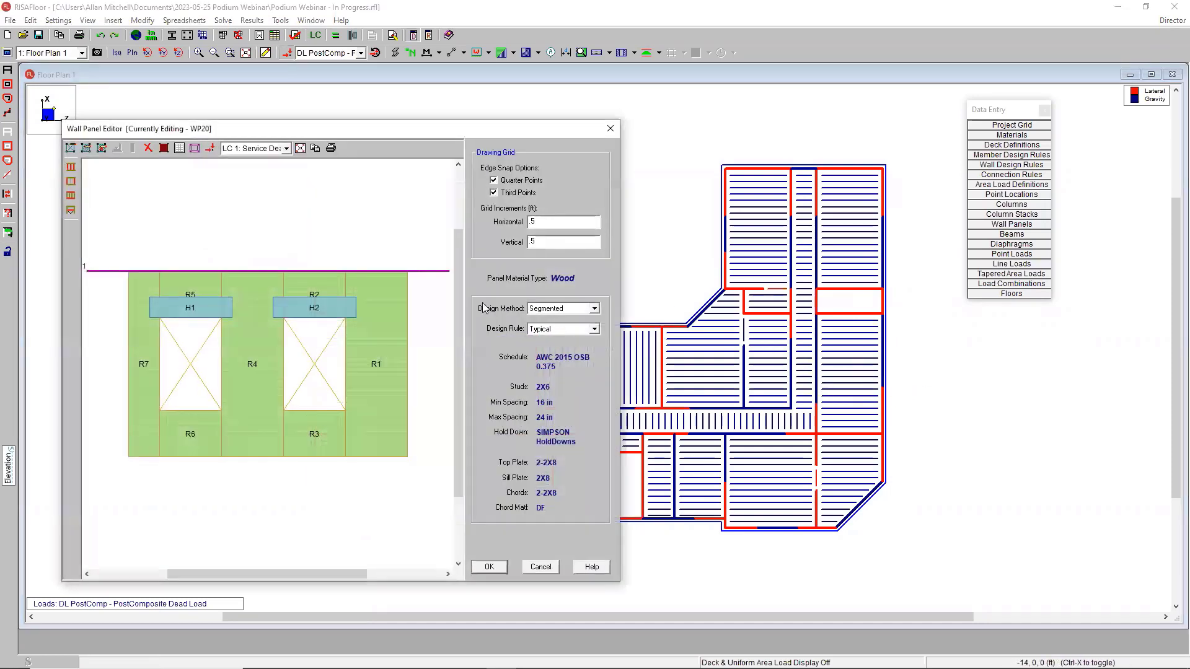
pyautogui.click(566, 331)
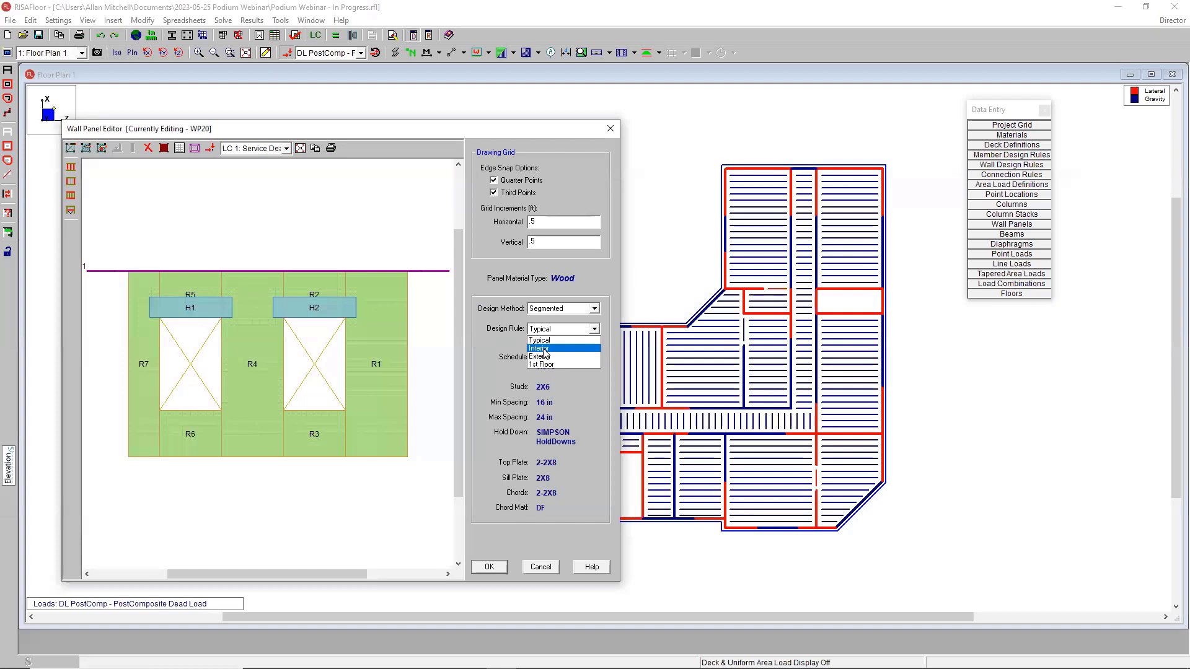
pyautogui.click(540, 340)
pyautogui.click(611, 128)
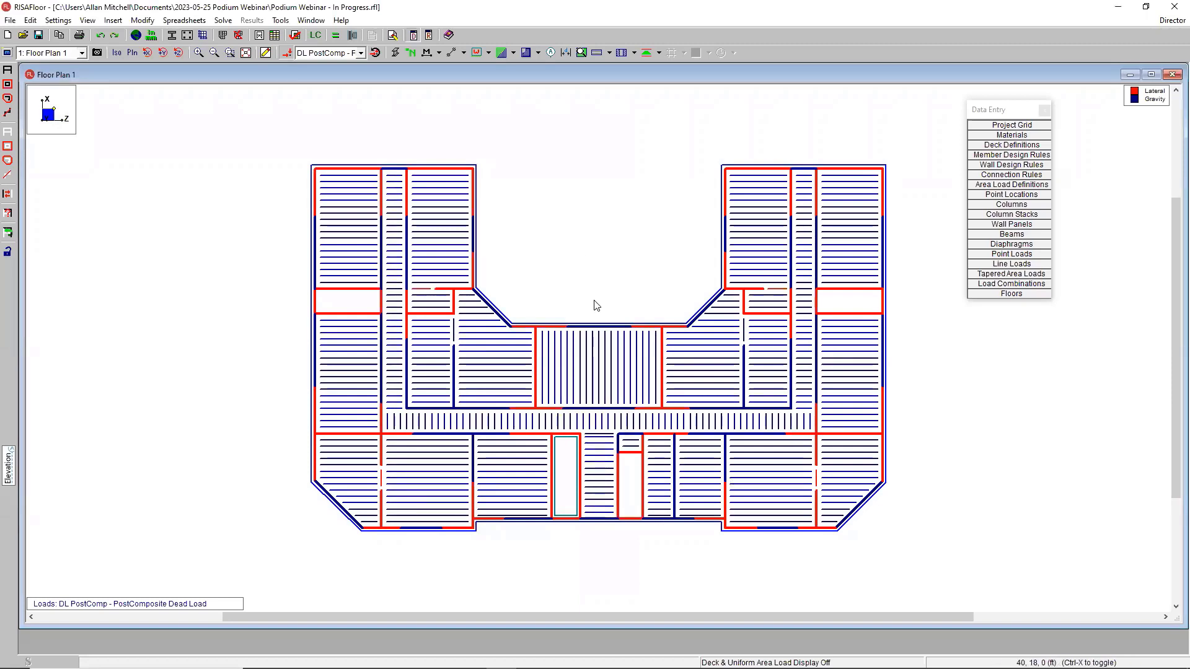
# - Unselect the entire model and use the wall selection criteria to select only the perimeter walls with Lateral function
pyautogui.click(7, 132)
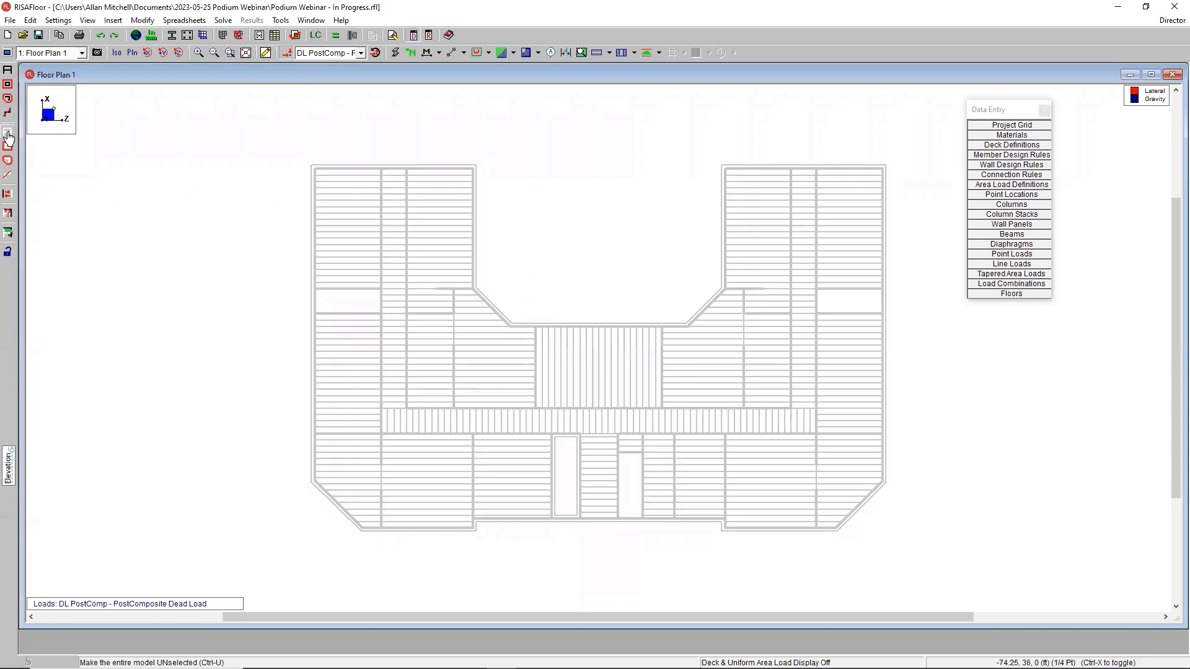
pyautogui.click(8, 217)
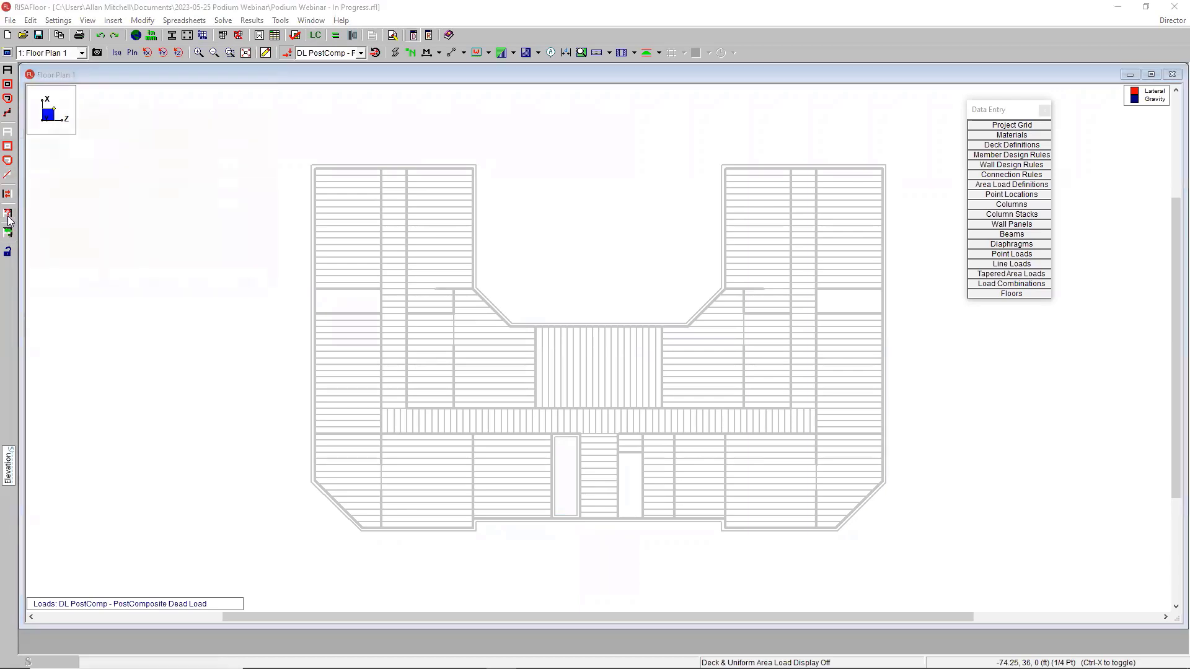
pyautogui.moveTo(141, 89); pyautogui.dragTo(258, 141)
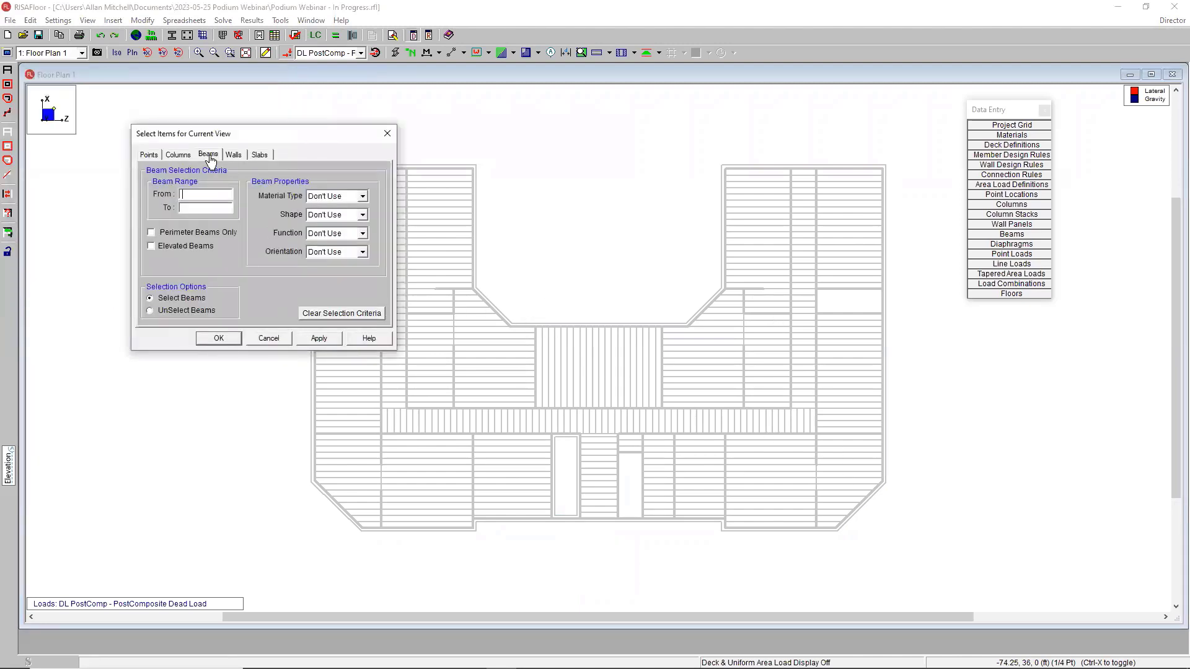
pyautogui.click(235, 156)
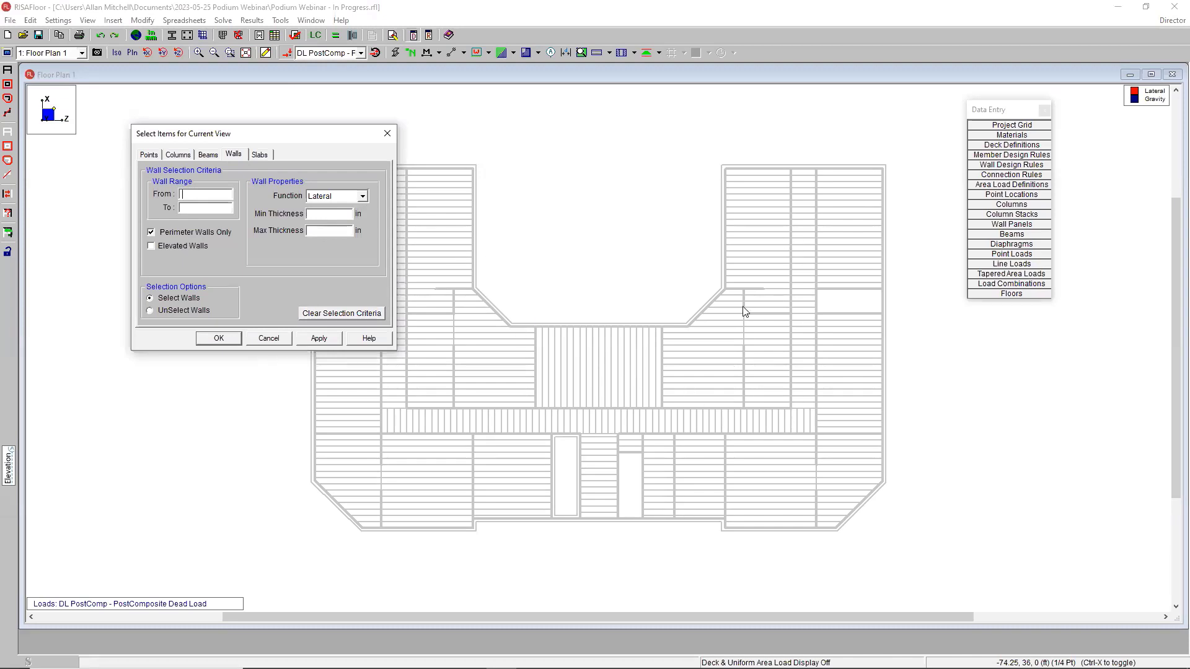
pyautogui.click(345, 194)
pyautogui.click(345, 195)
pyautogui.click(345, 196)
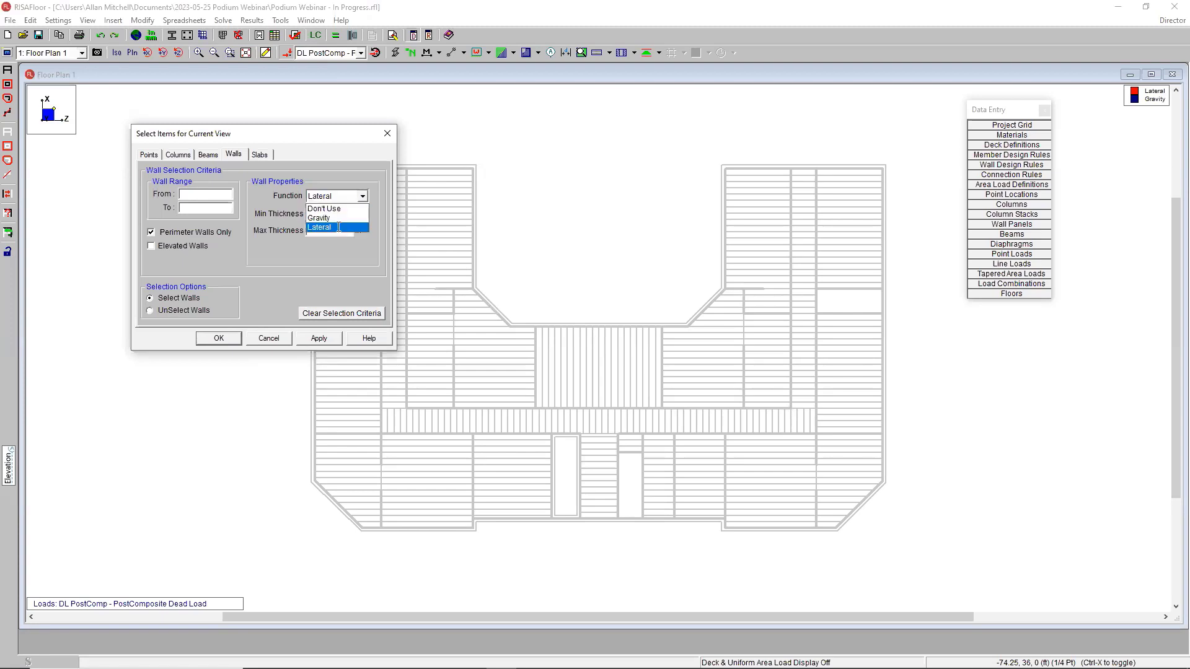
pyautogui.click(338, 227)
pyautogui.click(318, 338)
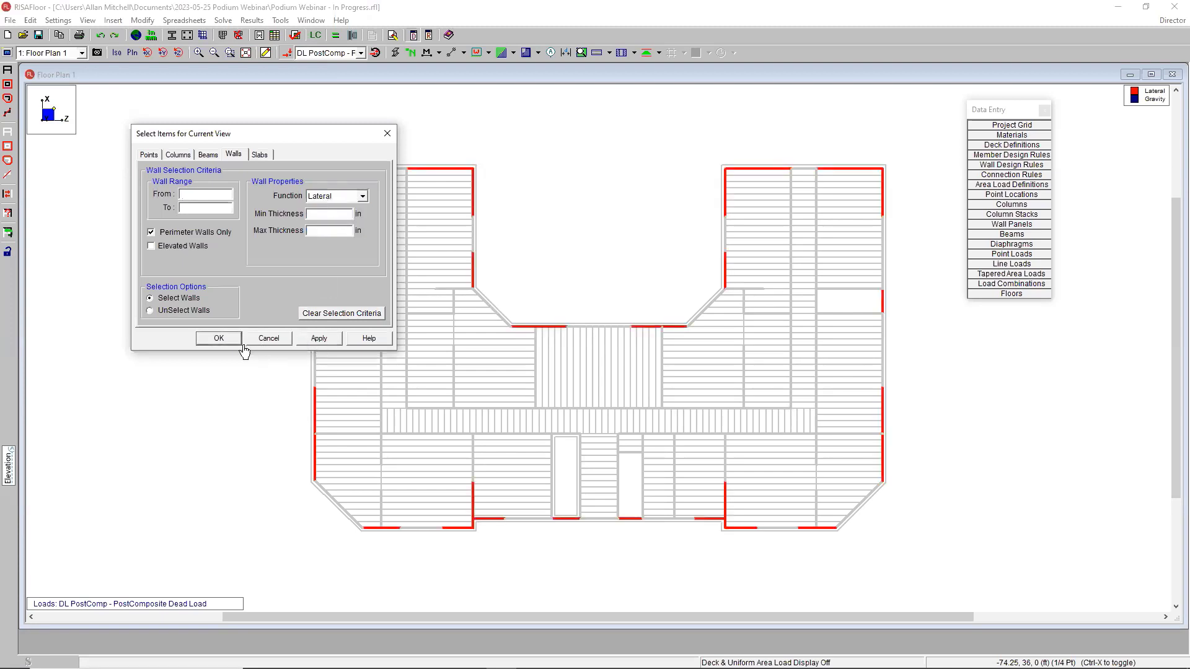
# - Extend the selection to all lateral walls by removing the perimeter-only restriction, and unselect all lateral walls again
pyautogui.click(182, 247)
pyautogui.click(184, 233)
pyautogui.click(174, 247)
pyautogui.click(318, 339)
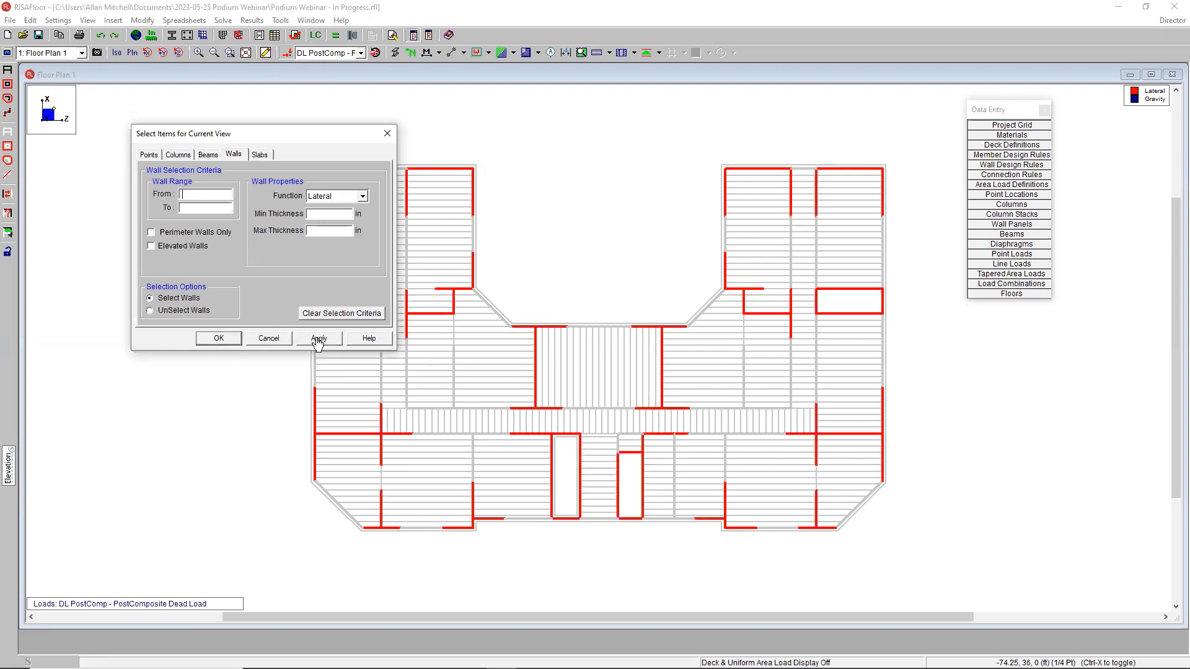
pyautogui.moveTo(212, 142); pyautogui.dragTo(100, 144)
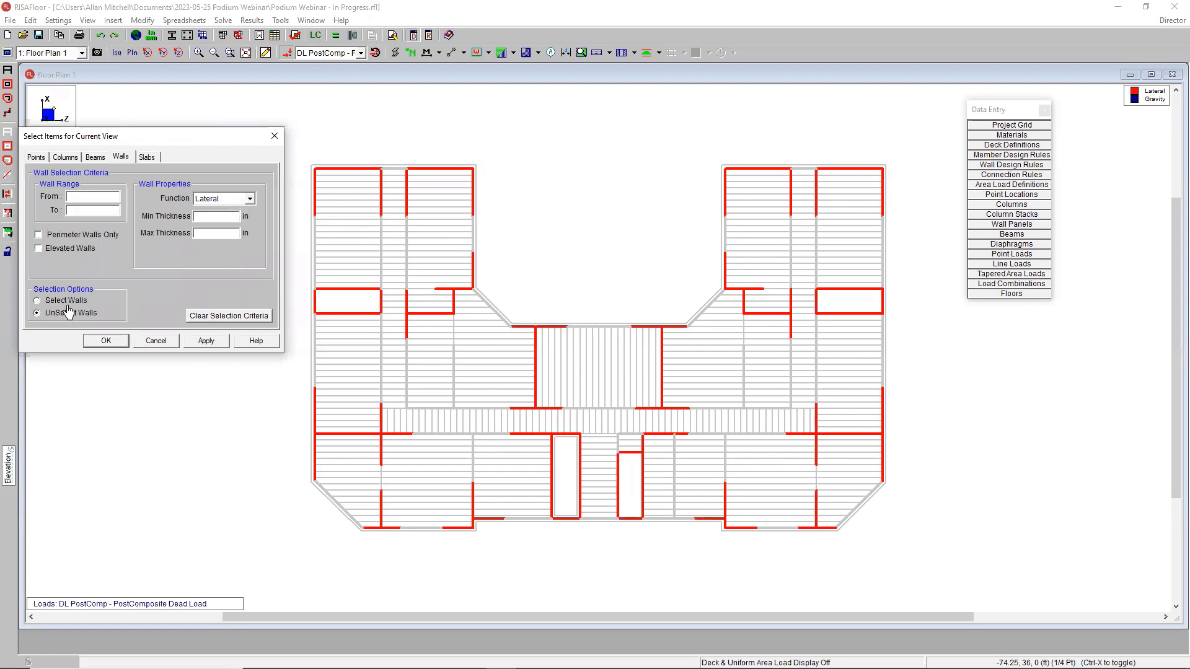
pyautogui.click(206, 342)
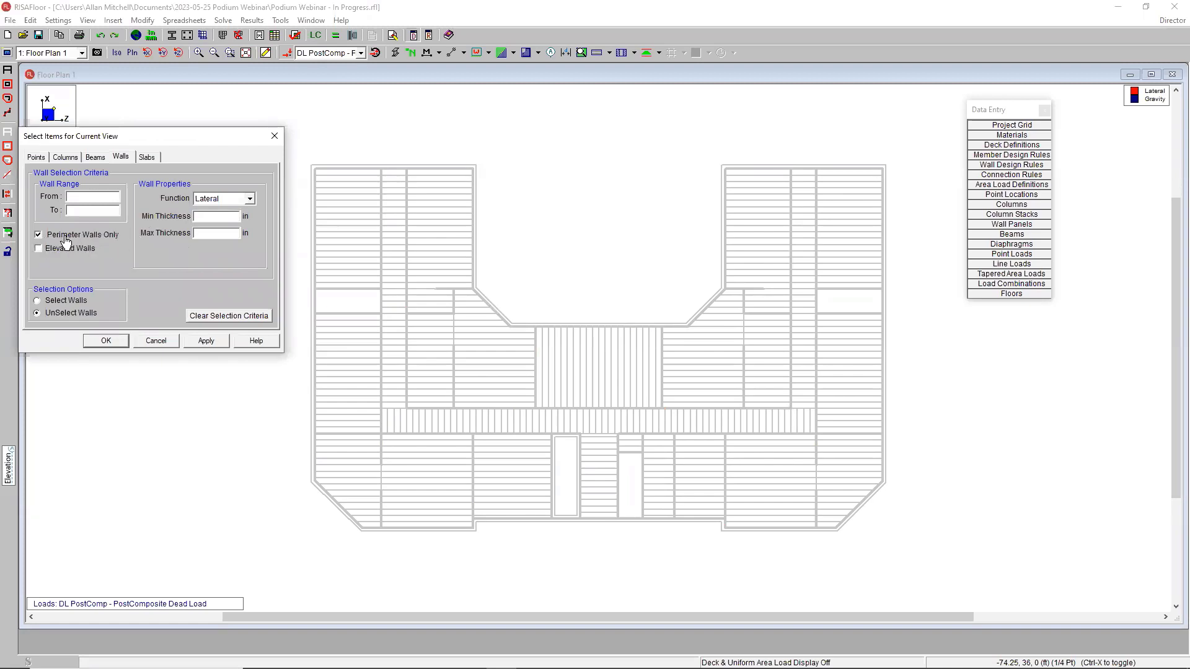
# - Select the lateral walls again with the perimeter-only restriction on, and accept the selection criteria
pyautogui.click(206, 341)
pyautogui.click(201, 342)
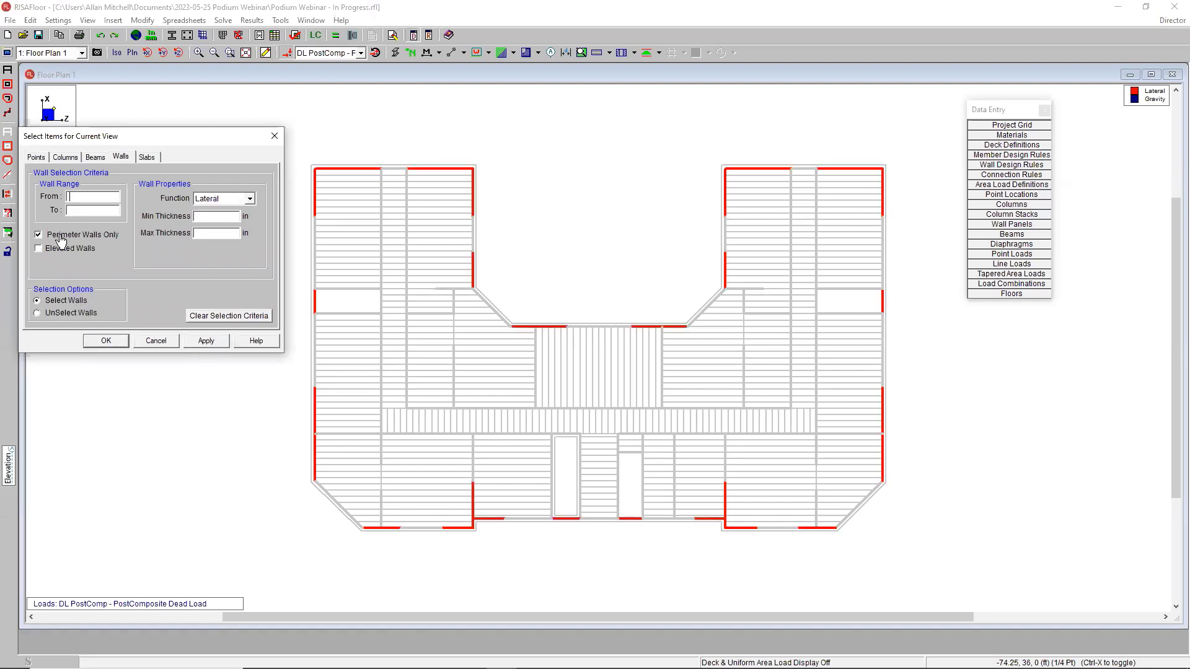
pyautogui.click(106, 342)
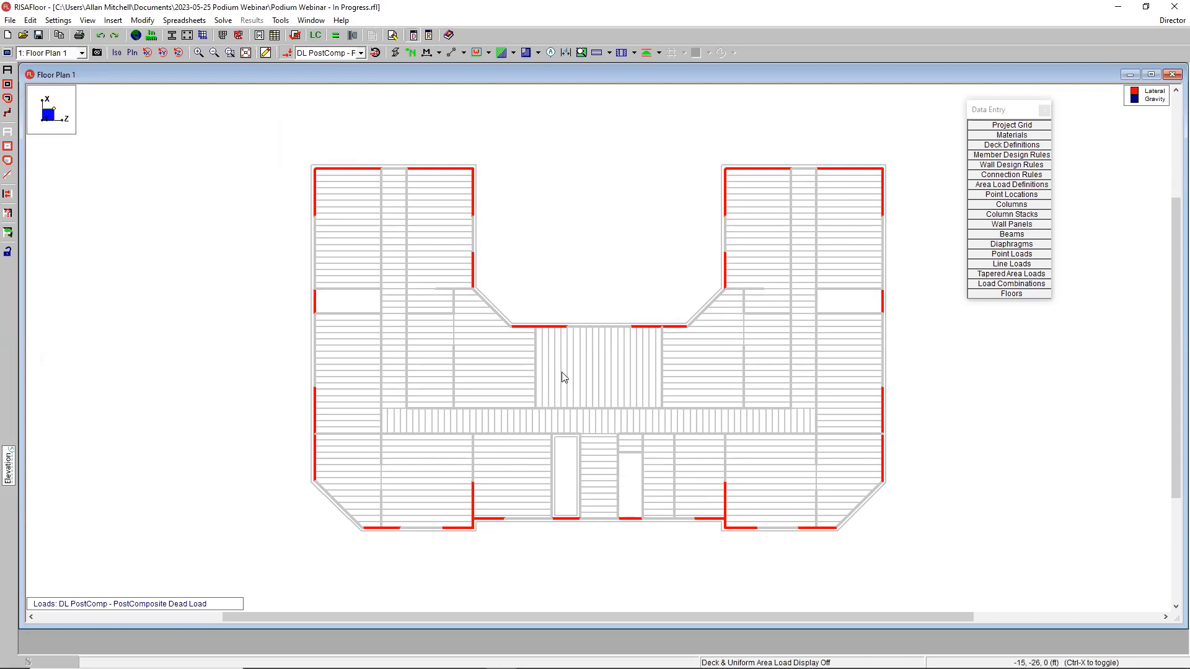
# - Assign the Exterior design rule to all selected walls by modifying the wall panels
pyautogui.click(265, 54)
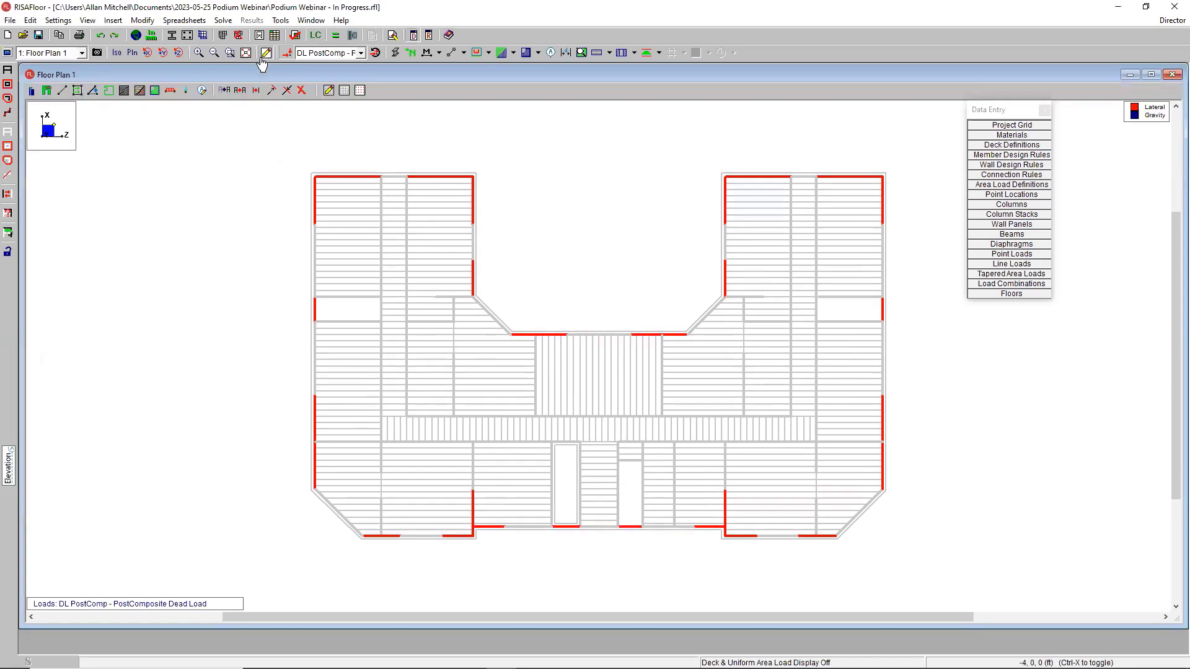
pyautogui.click(47, 91)
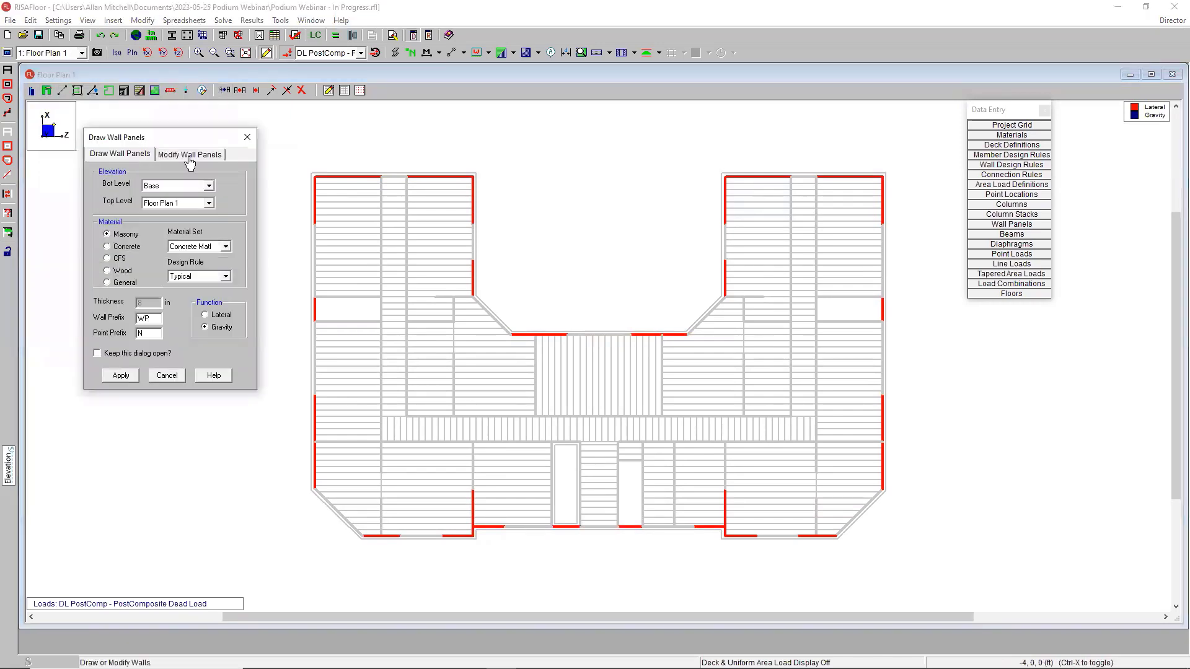
pyautogui.click(189, 155)
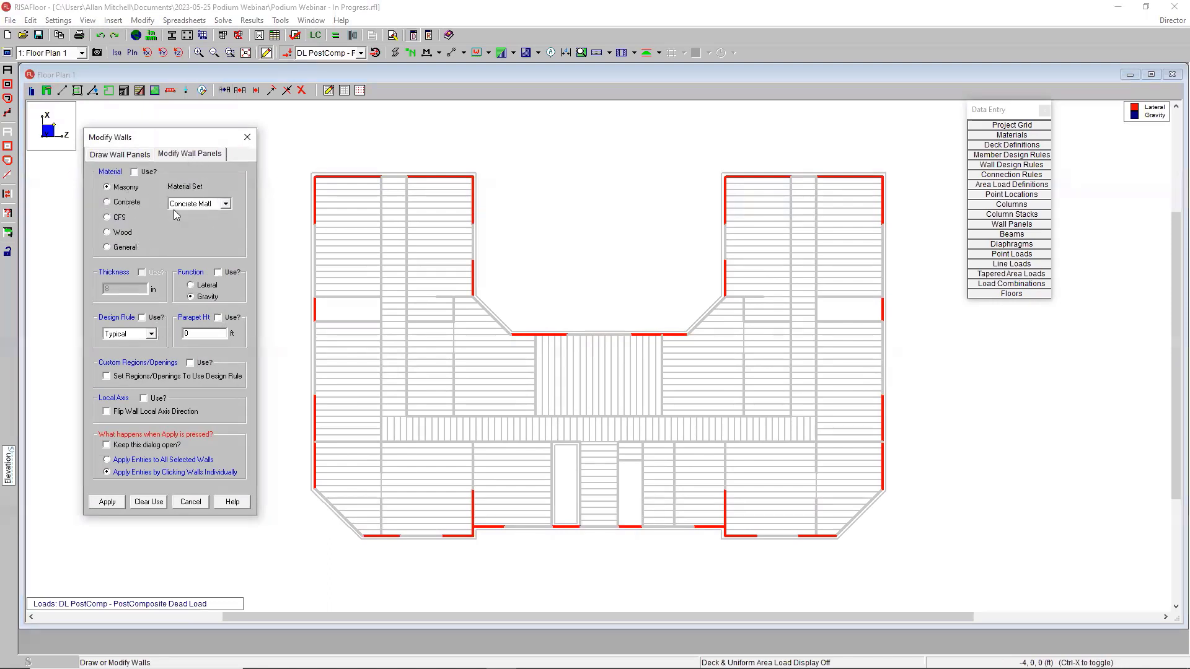
pyautogui.click(142, 319)
pyautogui.click(151, 334)
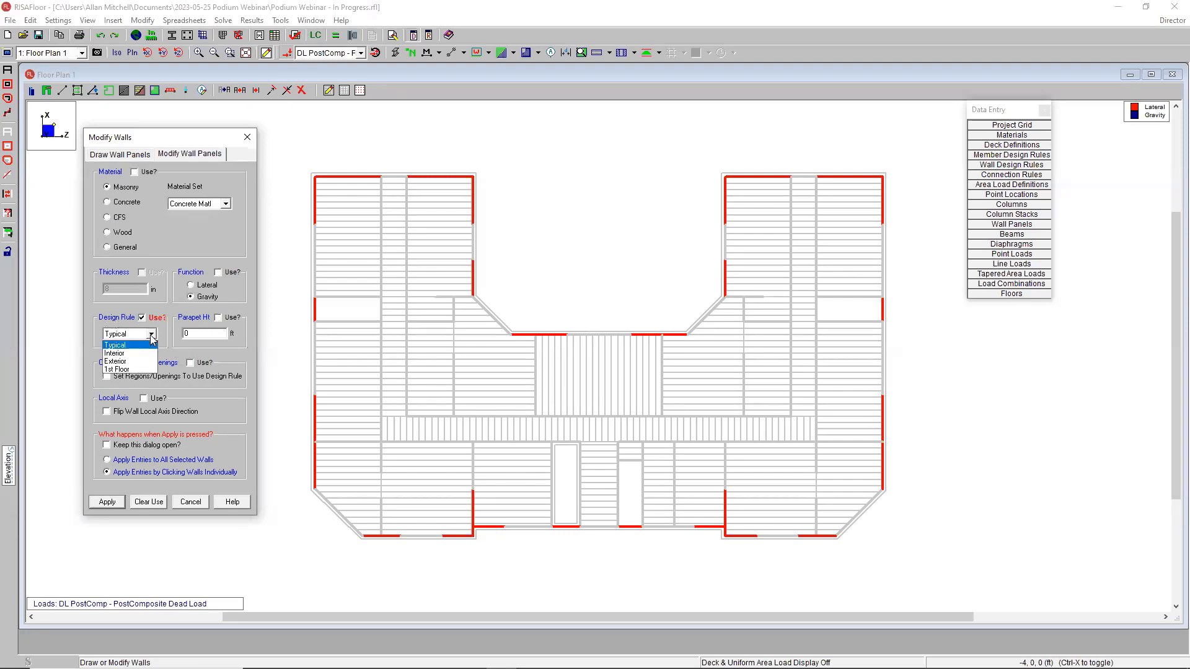
pyautogui.click(126, 361)
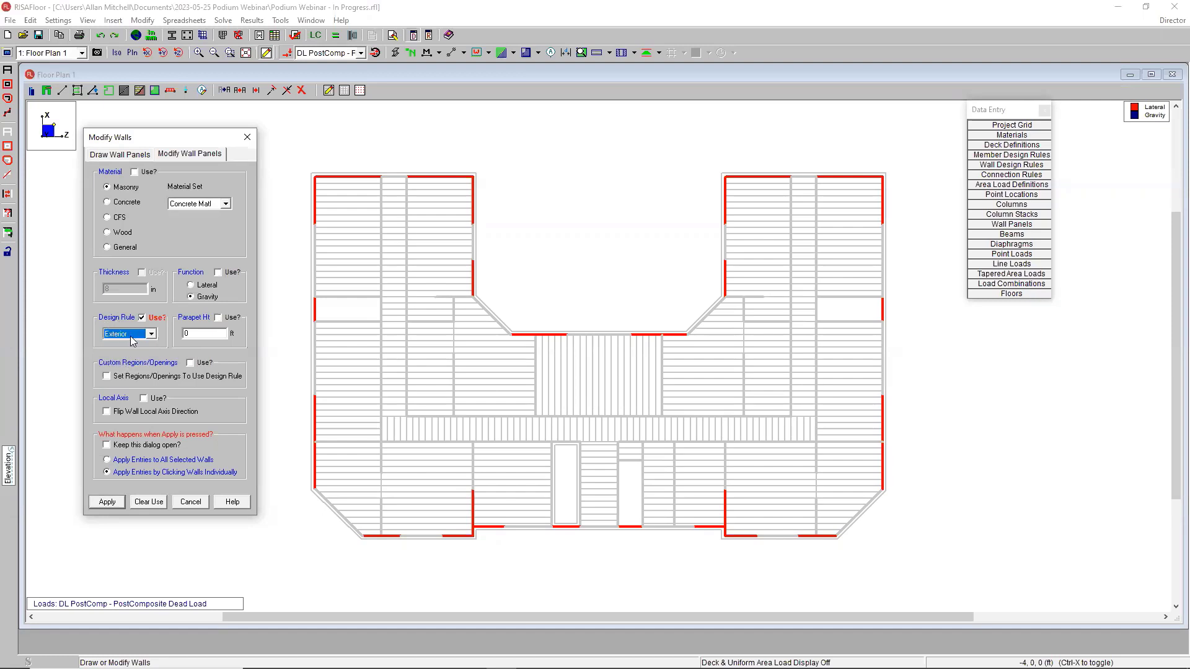
pyautogui.click(133, 460)
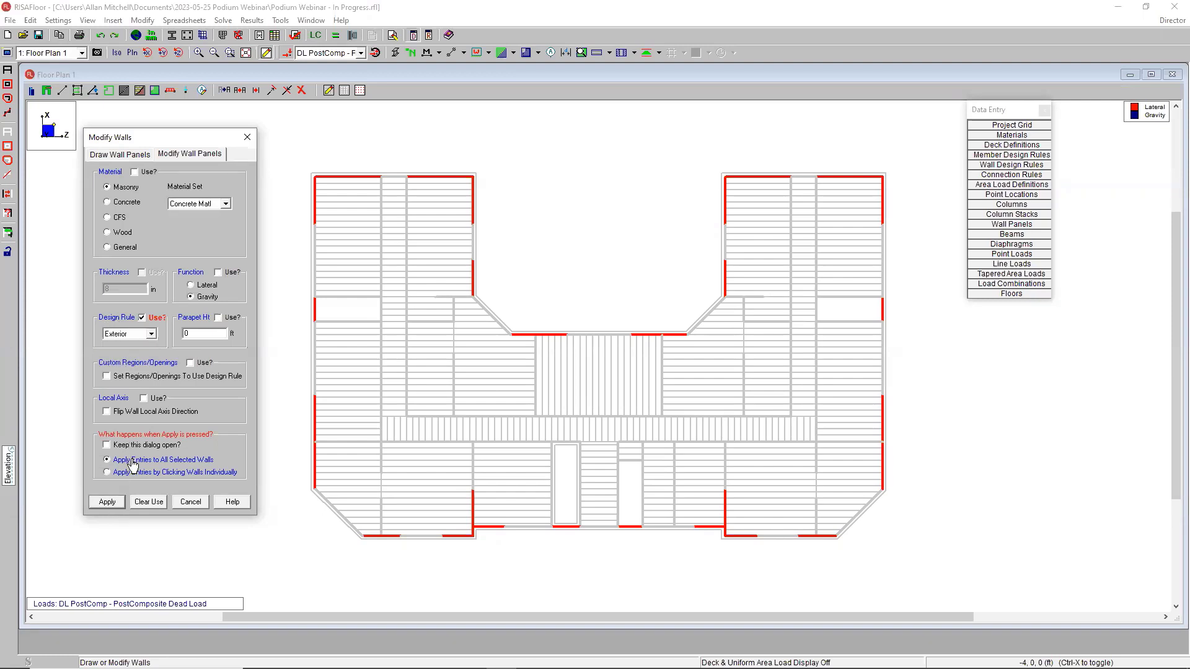
pyautogui.click(107, 503)
# - Check the design rule of the lowest wall panel on the plan's left edge, and look at the wall selection criteria
pyautogui.doubleClick(317, 463)
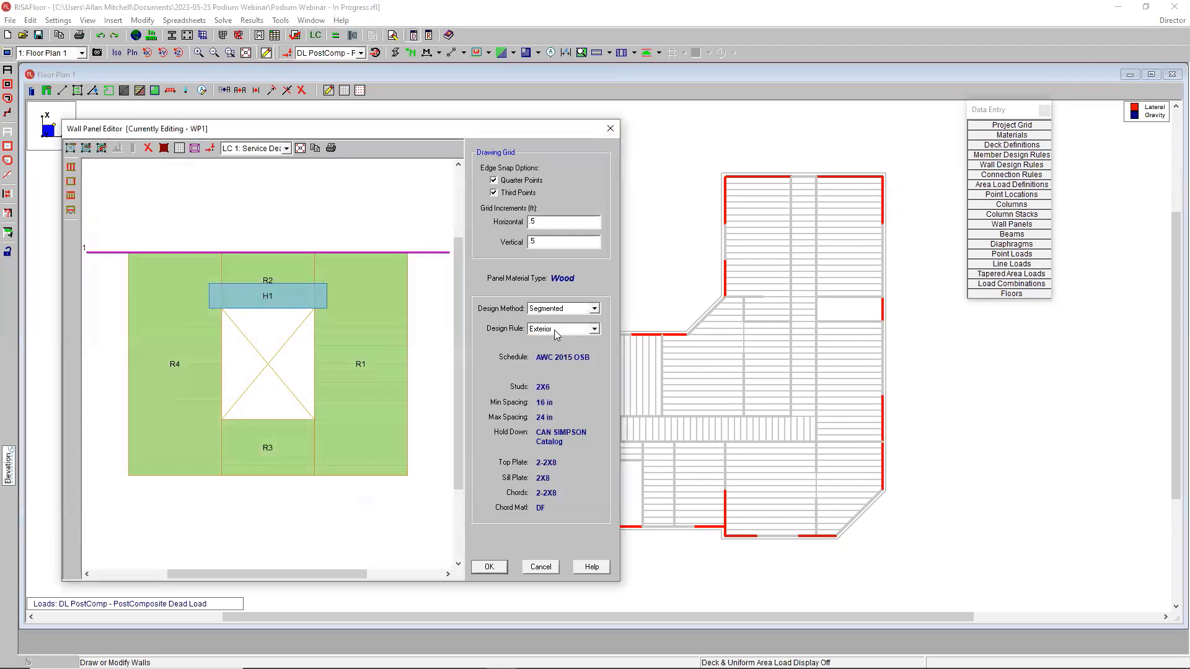
pyautogui.click(610, 129)
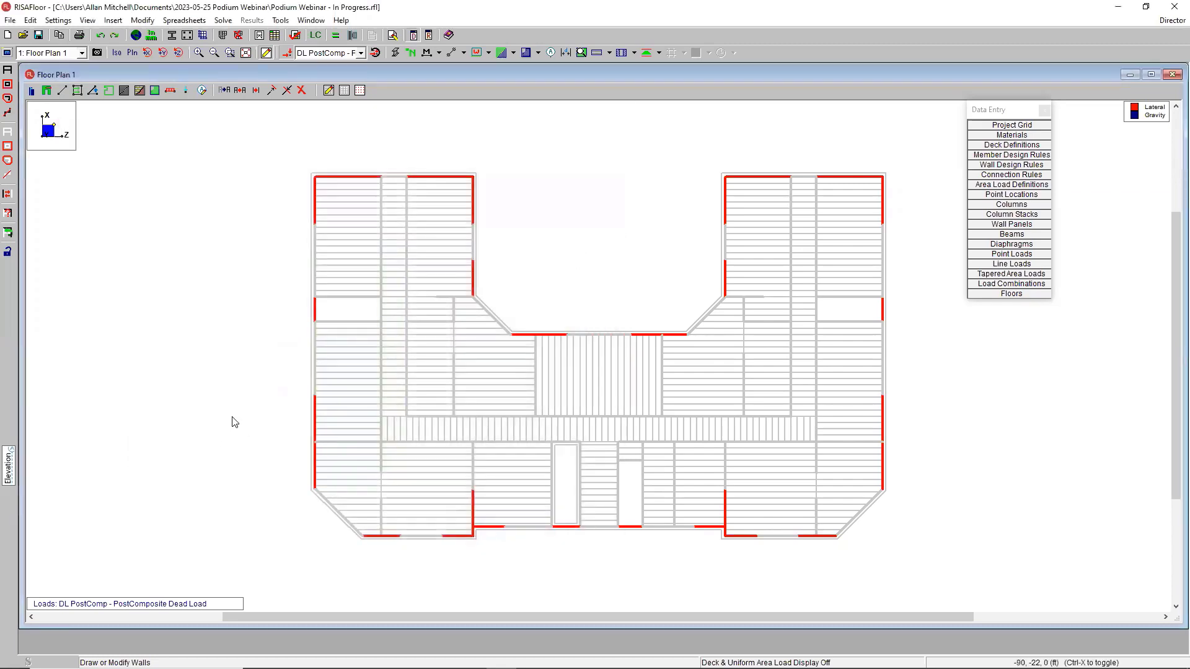
pyautogui.click(7, 213)
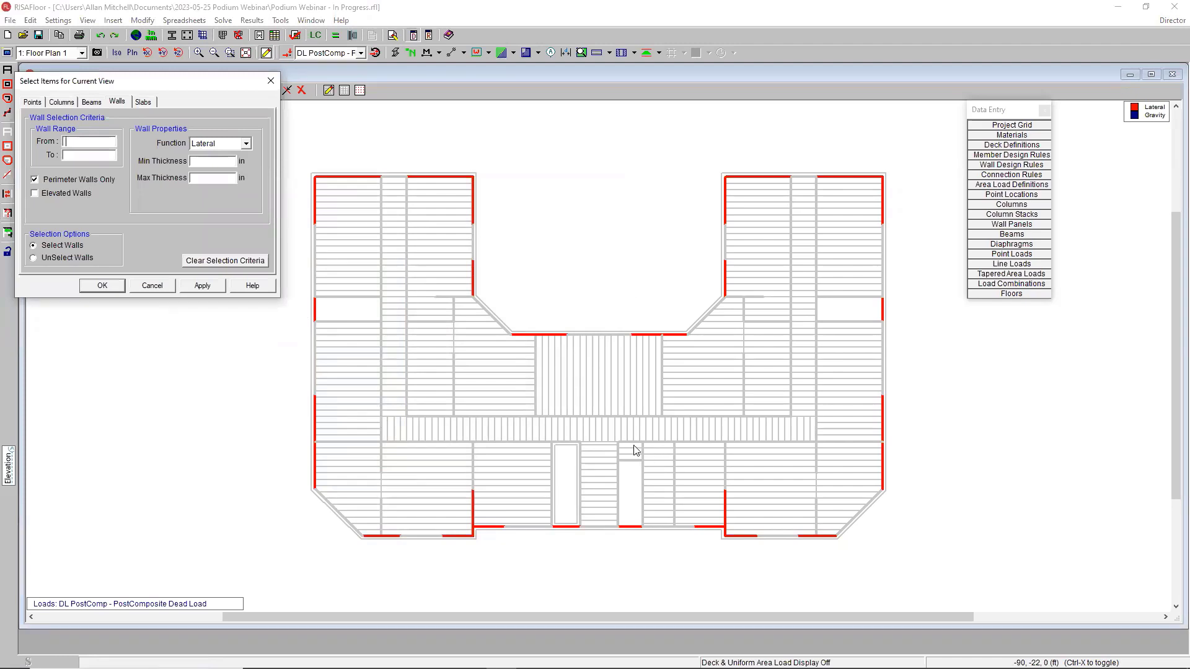
pyautogui.click(271, 81)
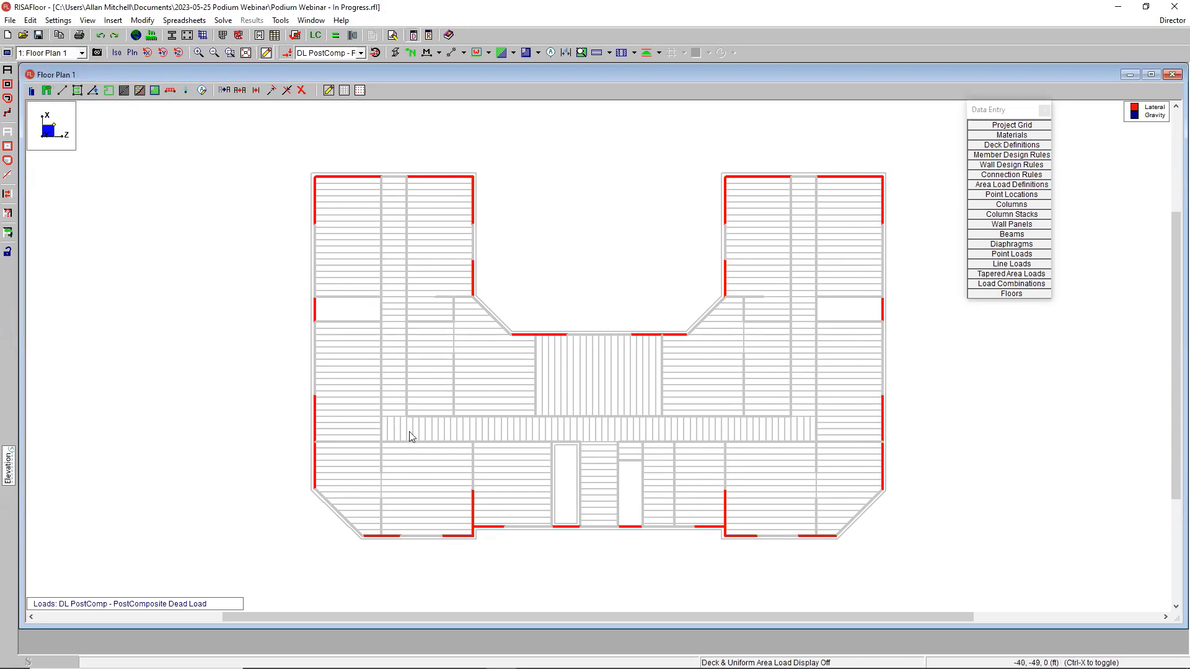
# - Add the three unselected walls around the opening in the plan's left wing to the selection
pyautogui.click(353, 323)
pyautogui.click(354, 297)
pyautogui.click(380, 310)
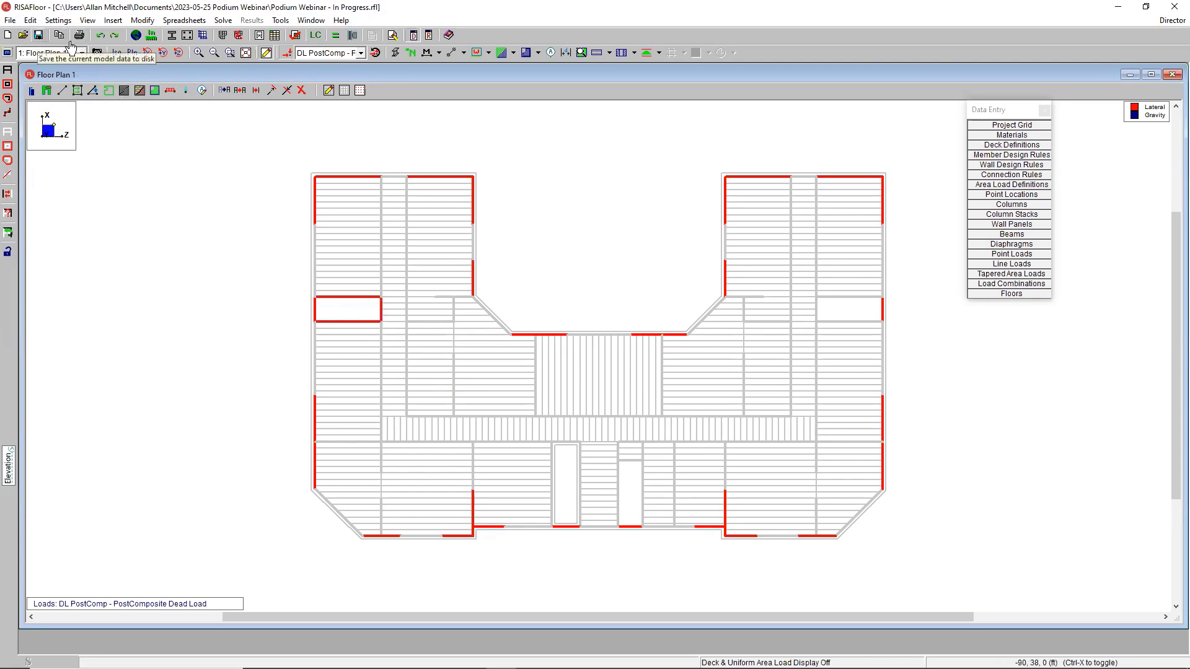
# - Set the wall labeling in the model display options to Material Type
pyautogui.click(7, 55)
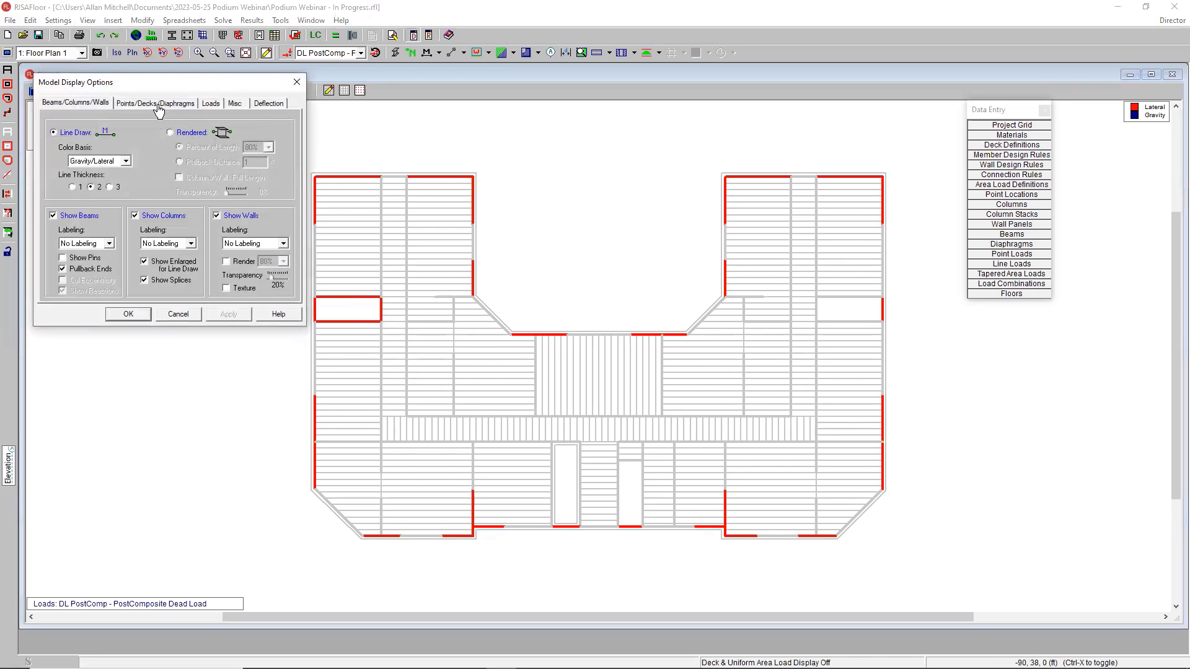
pyautogui.click(269, 247)
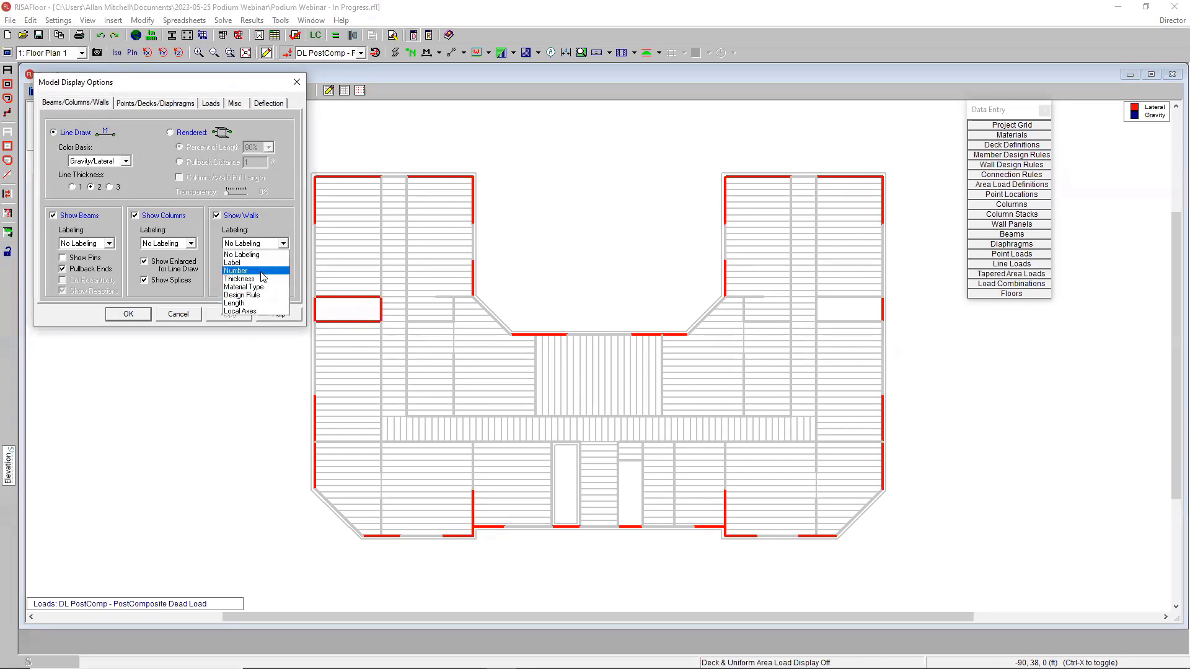
pyautogui.click(243, 287)
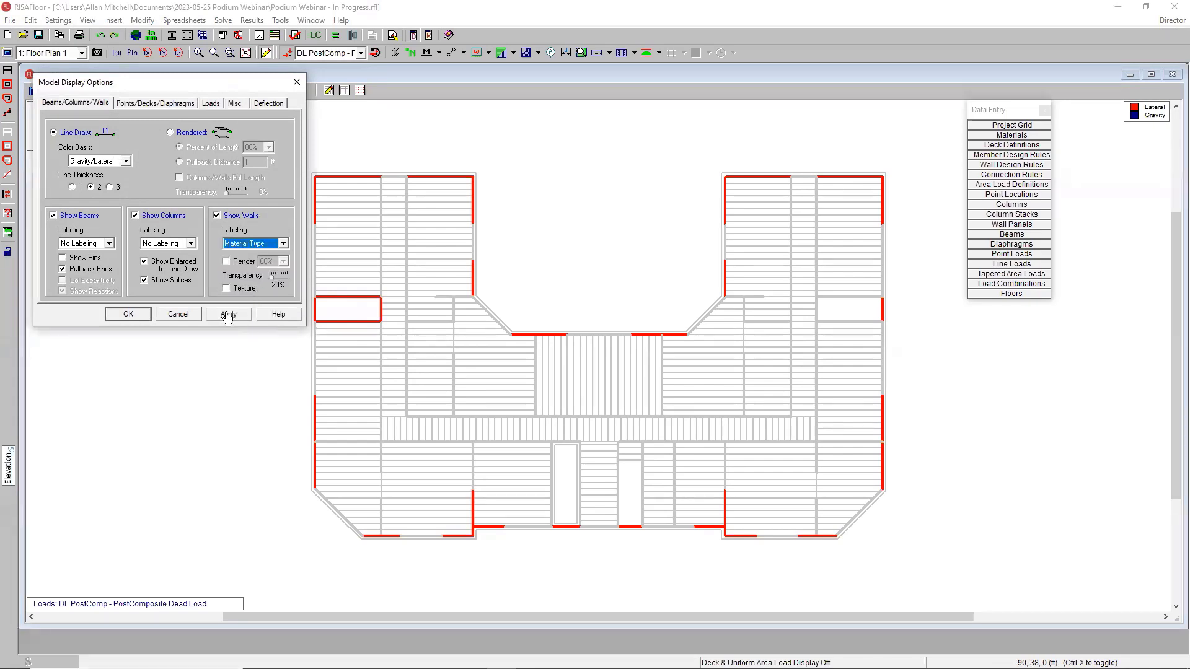
pyautogui.click(228, 315)
pyautogui.click(138, 318)
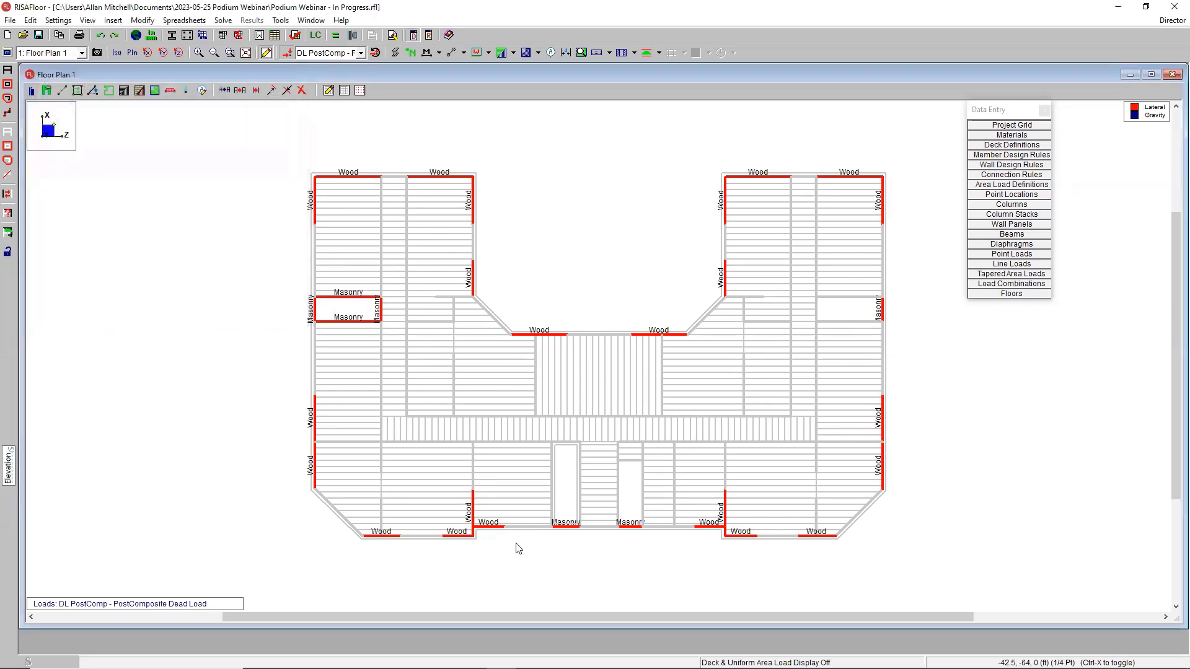
# - Unselect the masonry walls along the plan's lower edge and the four around the left wing's opening
pyautogui.scroll(2, 496, 561)
pyautogui.scroll(-2, 509, 584)
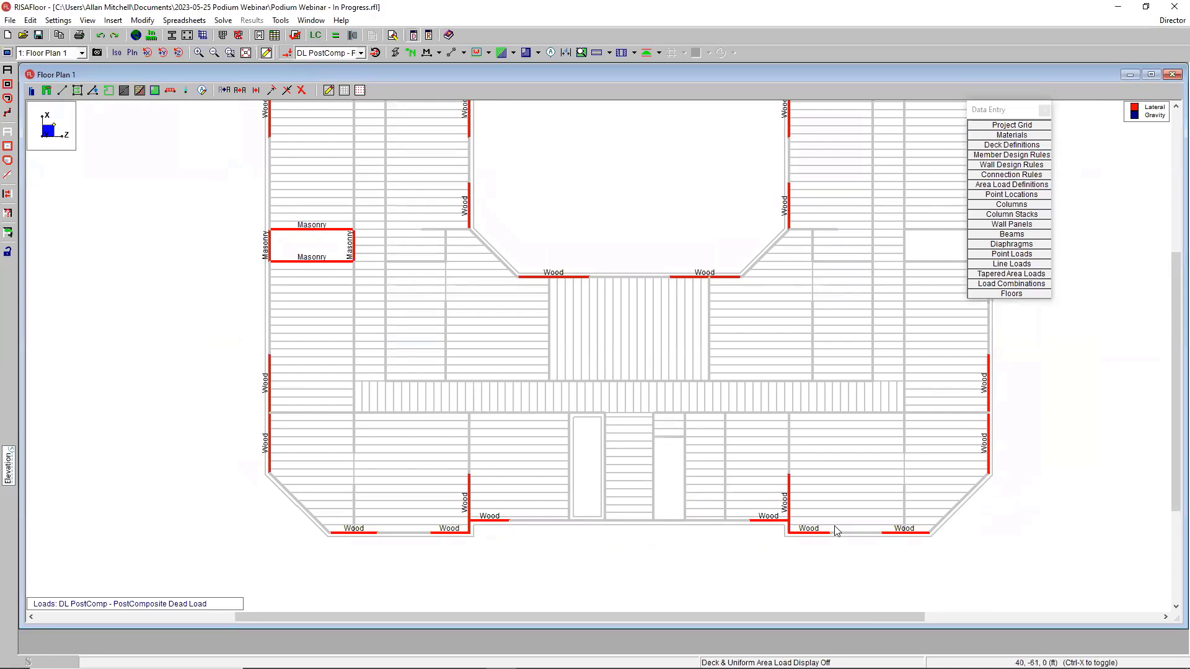
pyautogui.click(327, 261)
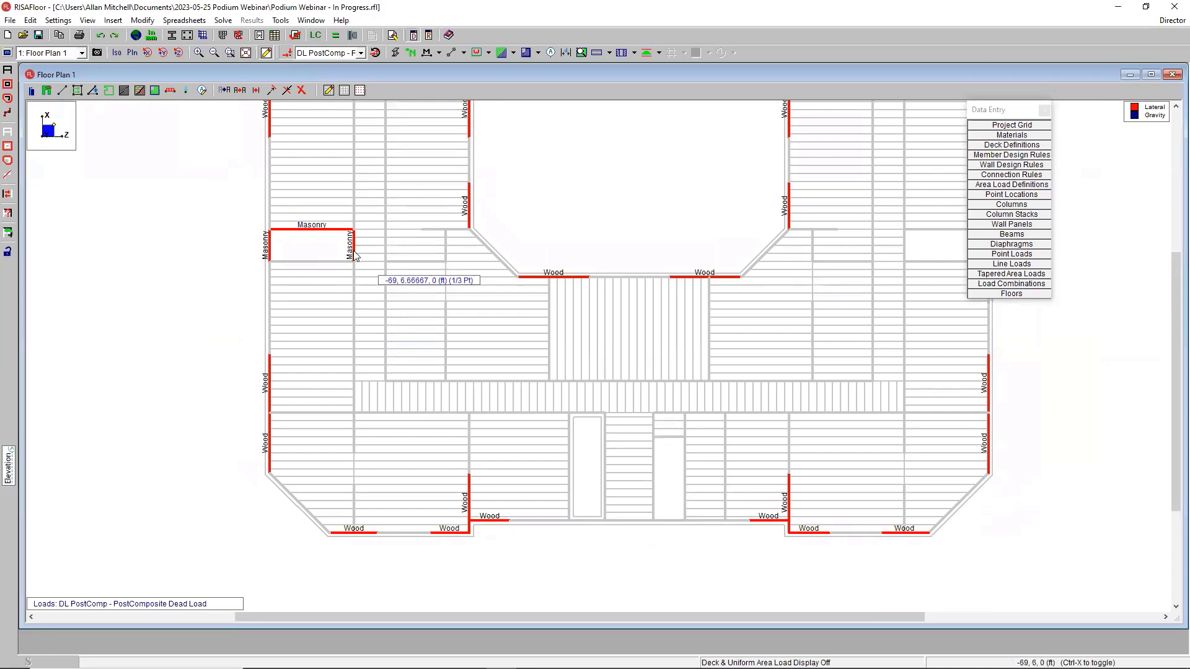
pyautogui.click(353, 251)
pyautogui.click(269, 245)
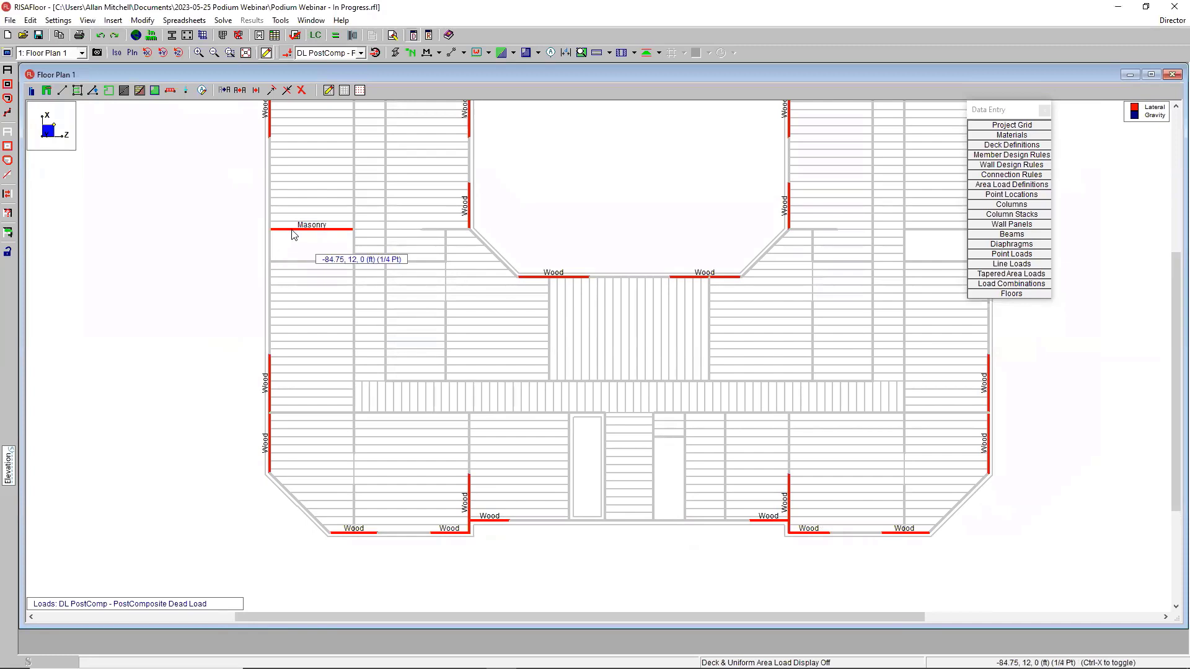
pyautogui.click(290, 230)
pyautogui.scroll(-4, 514, 474)
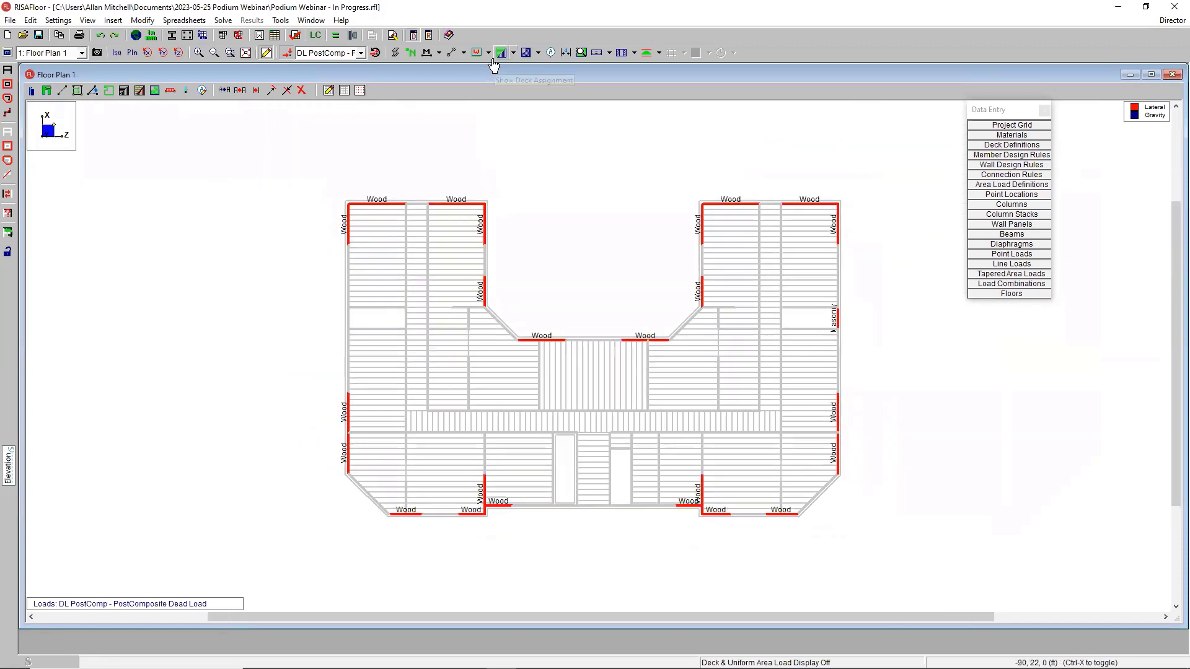
# - Label the walls by their label, and switch the wall labeling to Thickness
pyautogui.click(489, 53)
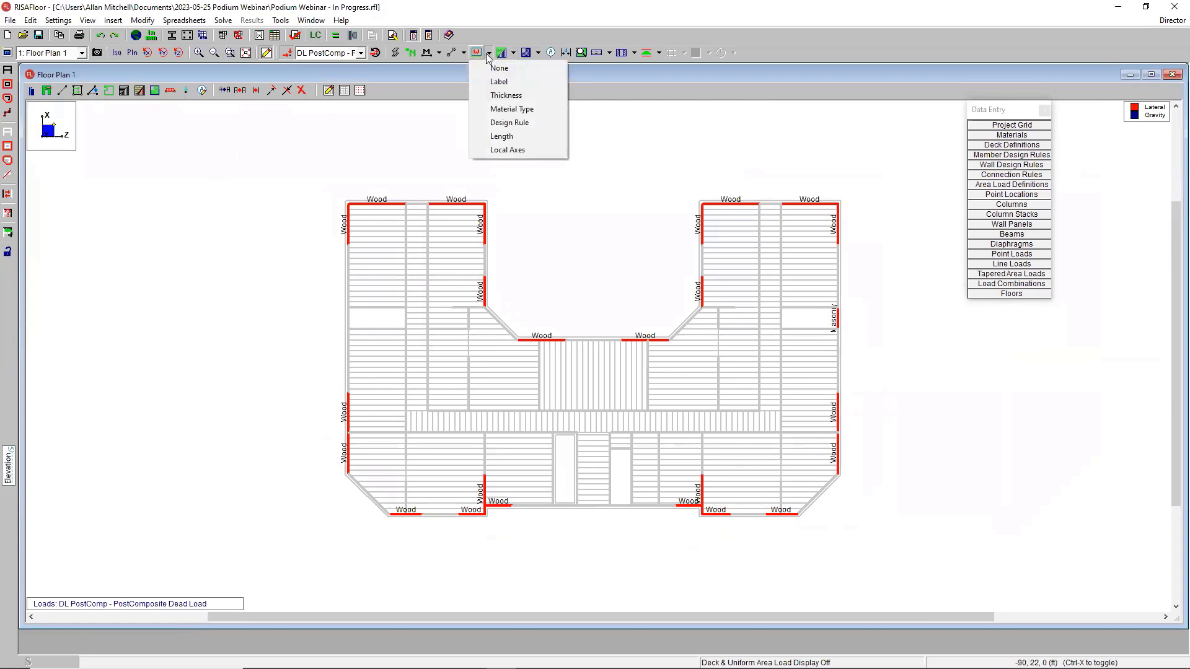
pyautogui.click(499, 82)
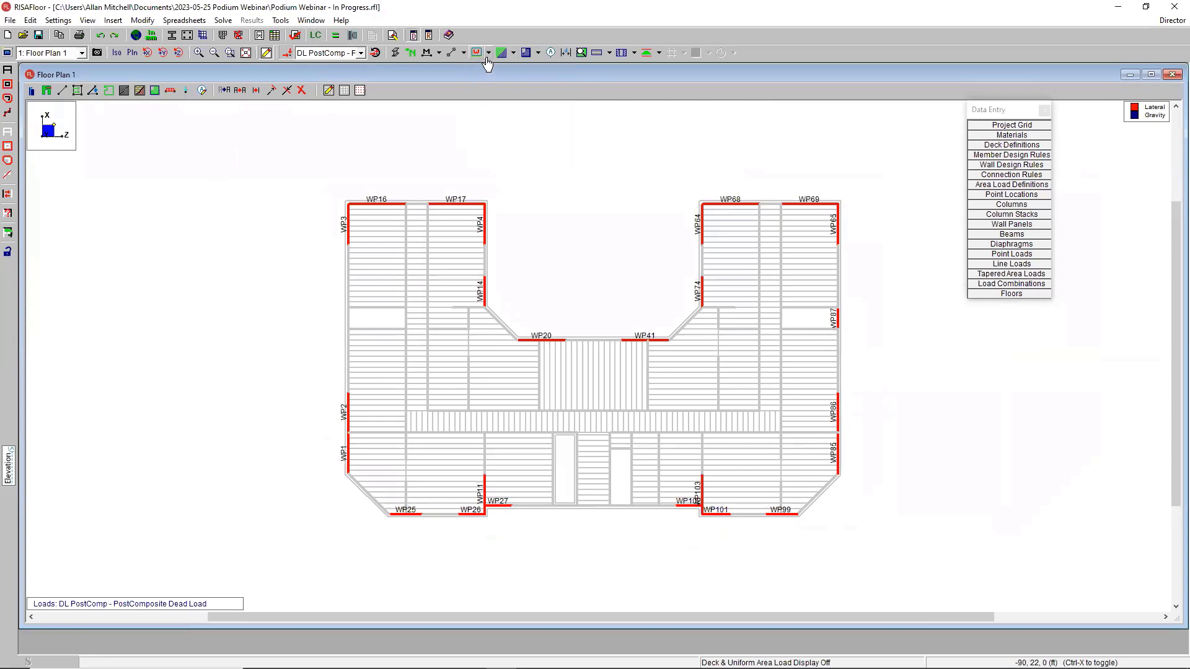
pyautogui.click(489, 54)
pyautogui.click(510, 95)
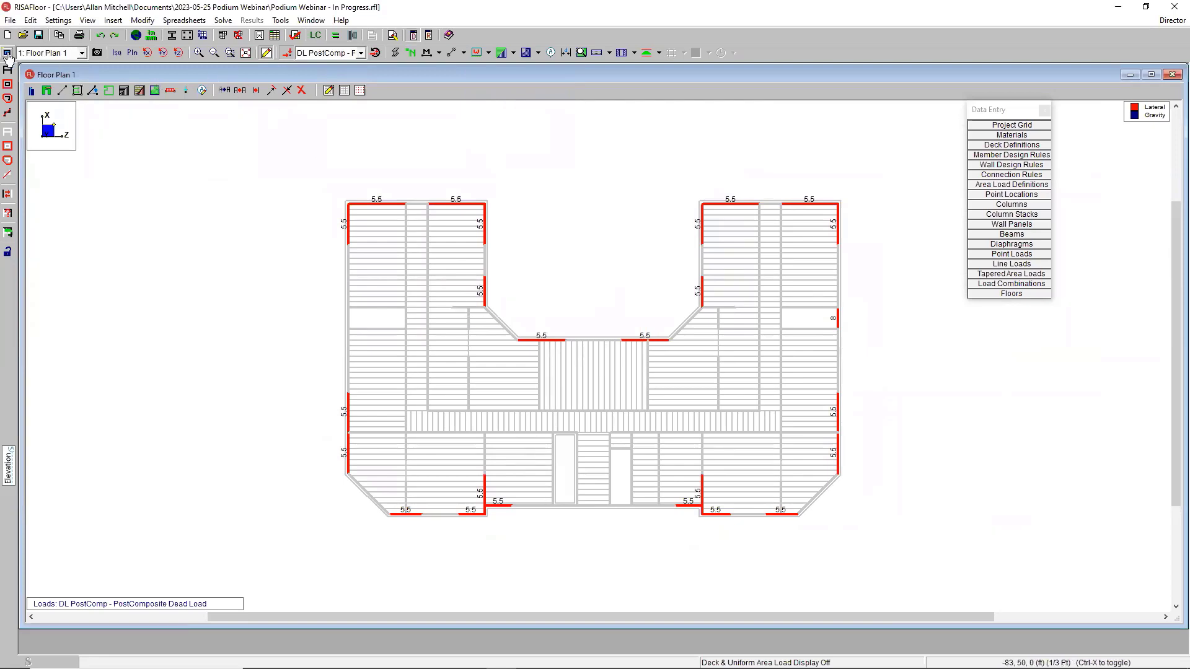
# - Review the beam labeling choices in the model display options, and close the options without changes
pyautogui.click(8, 52)
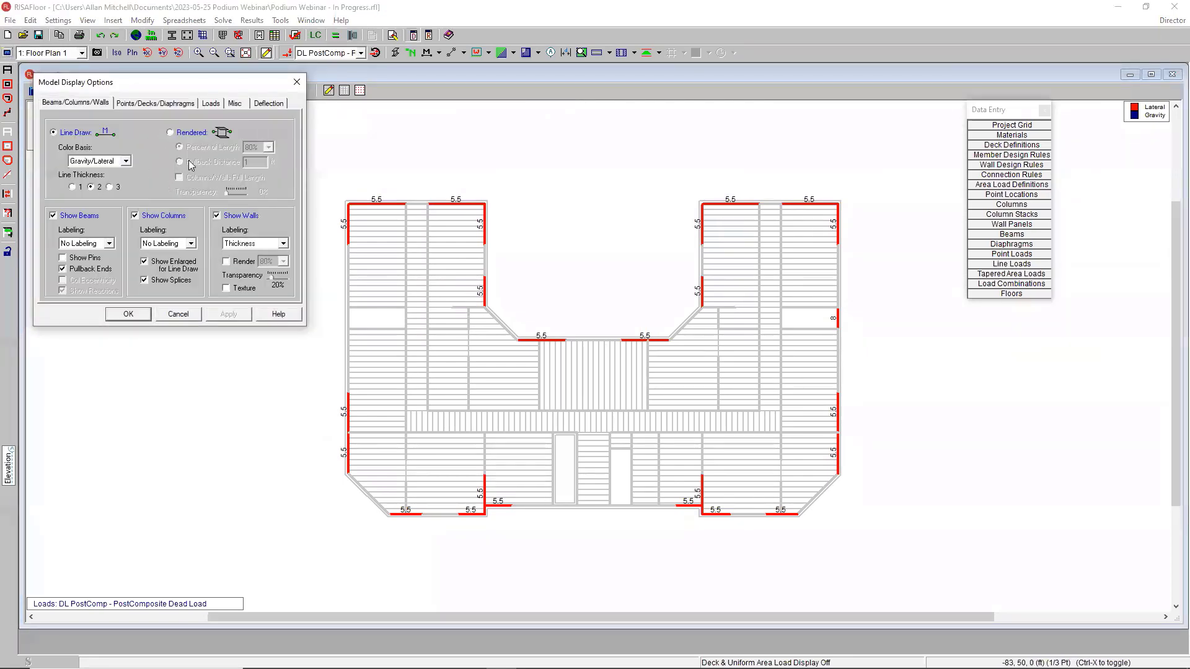
pyautogui.moveTo(97, 86); pyautogui.dragTo(132, 92)
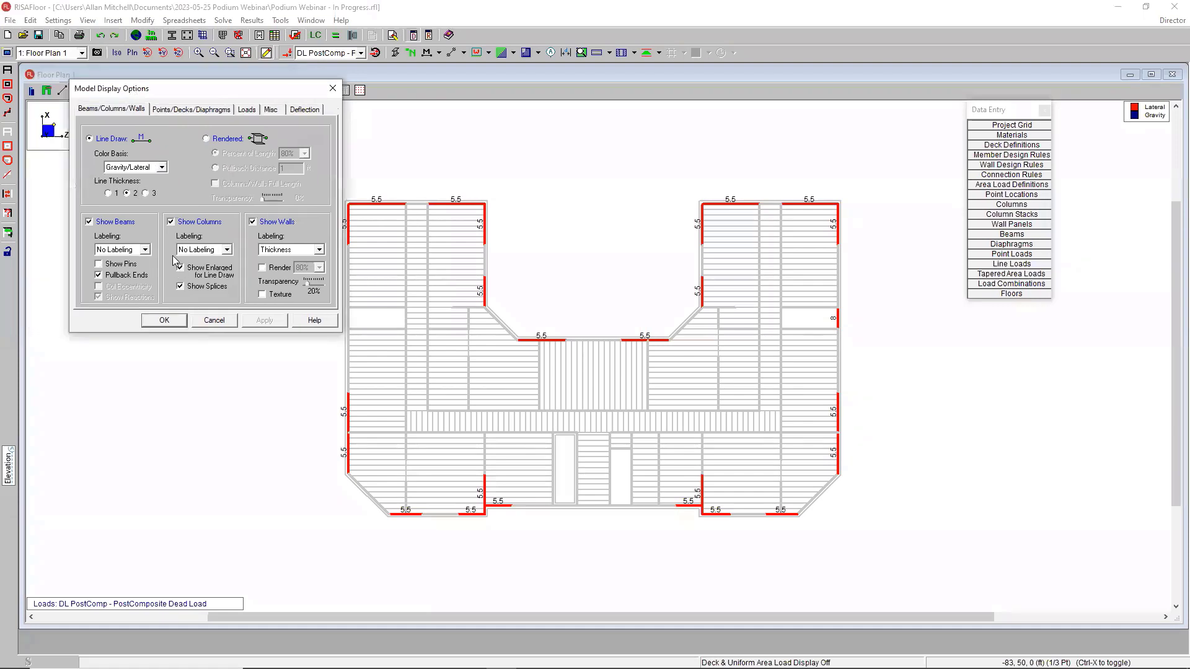
pyautogui.click(139, 251)
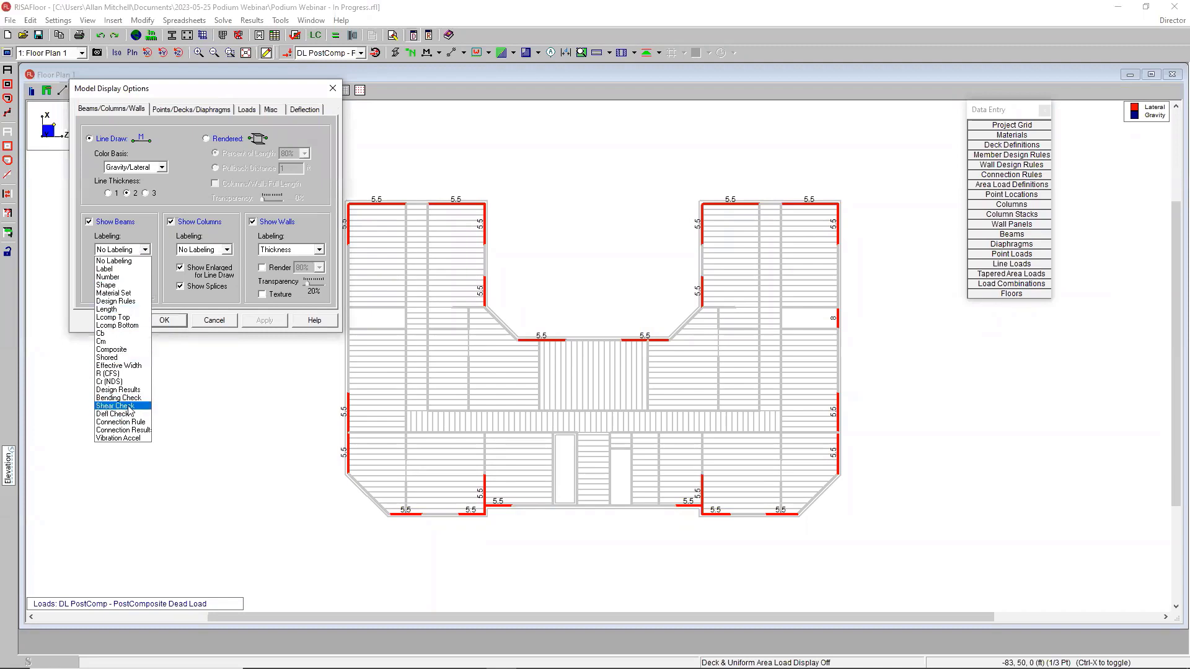
pyautogui.click(333, 88)
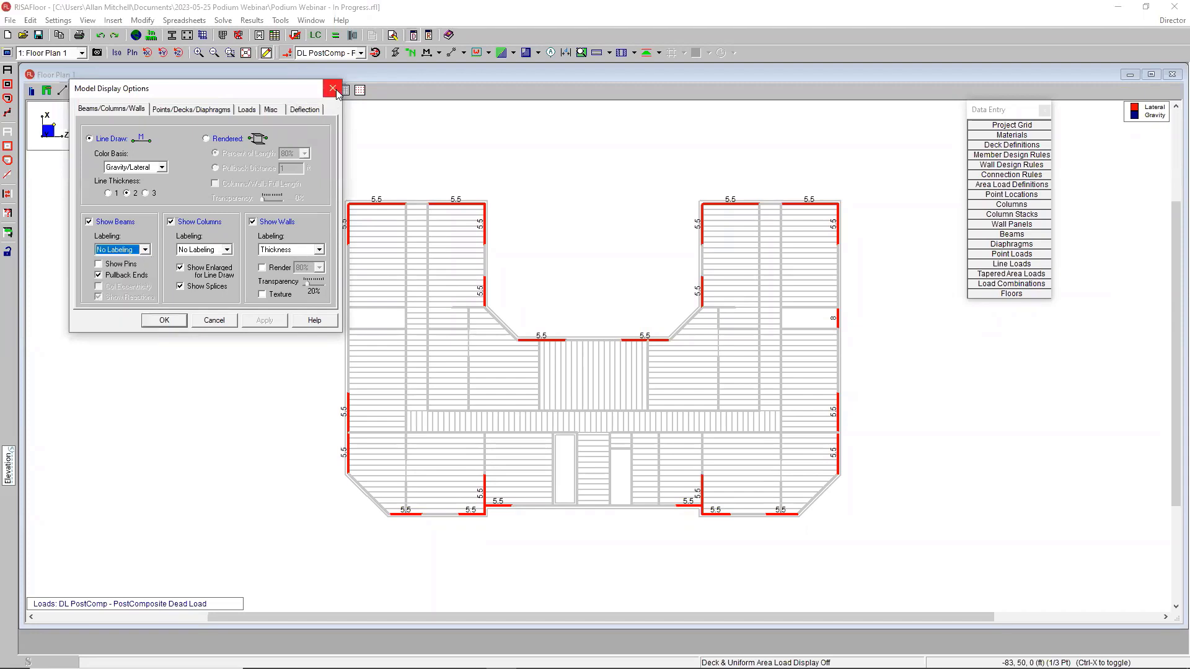
pyautogui.click(333, 88)
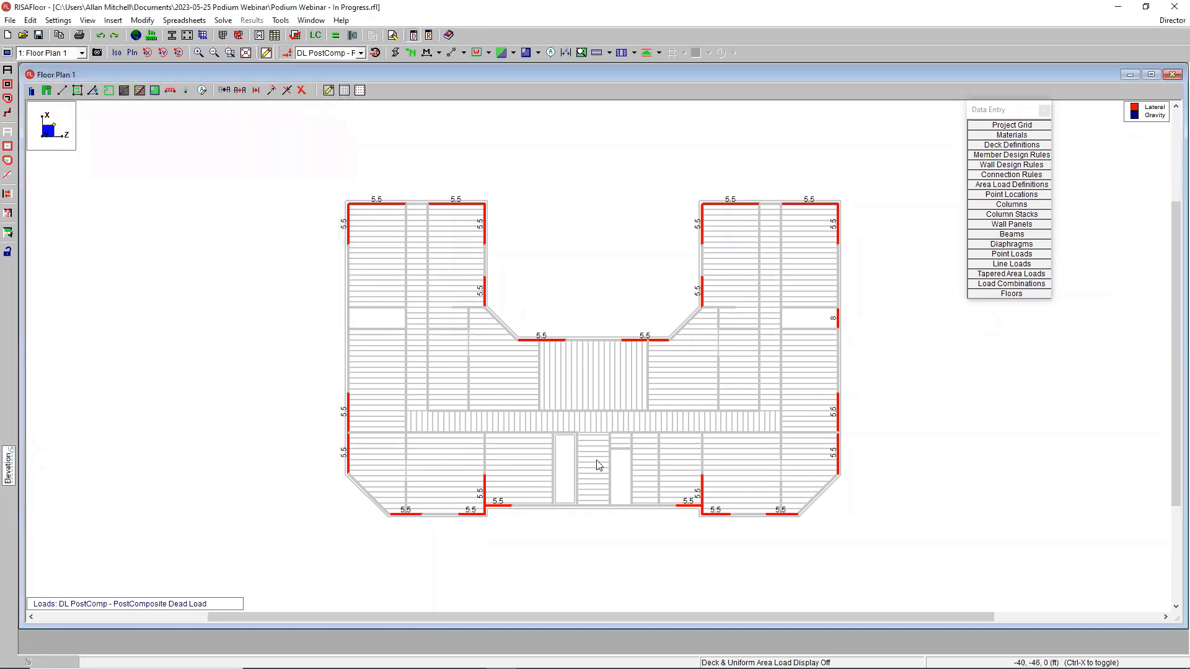
# - Save the current wall selection as a selection state described as "problem walls"
pyautogui.scroll(1, 611, 397)
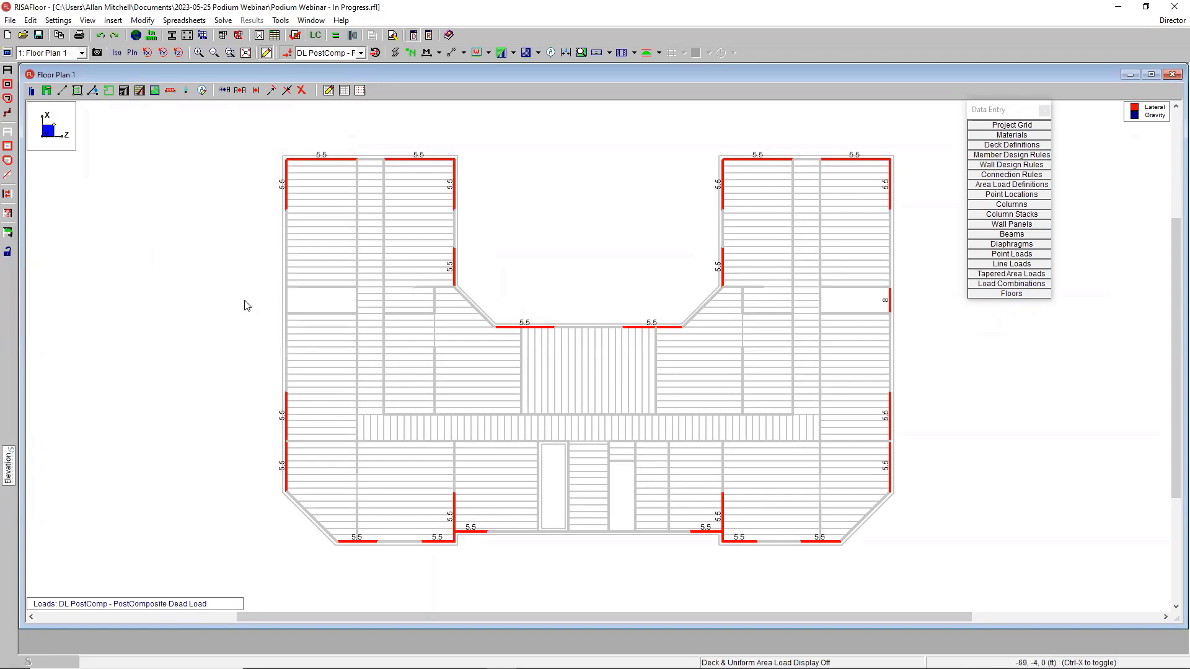
pyautogui.click(8, 233)
pyautogui.moveTo(174, 103); pyautogui.dragTo(194, 197)
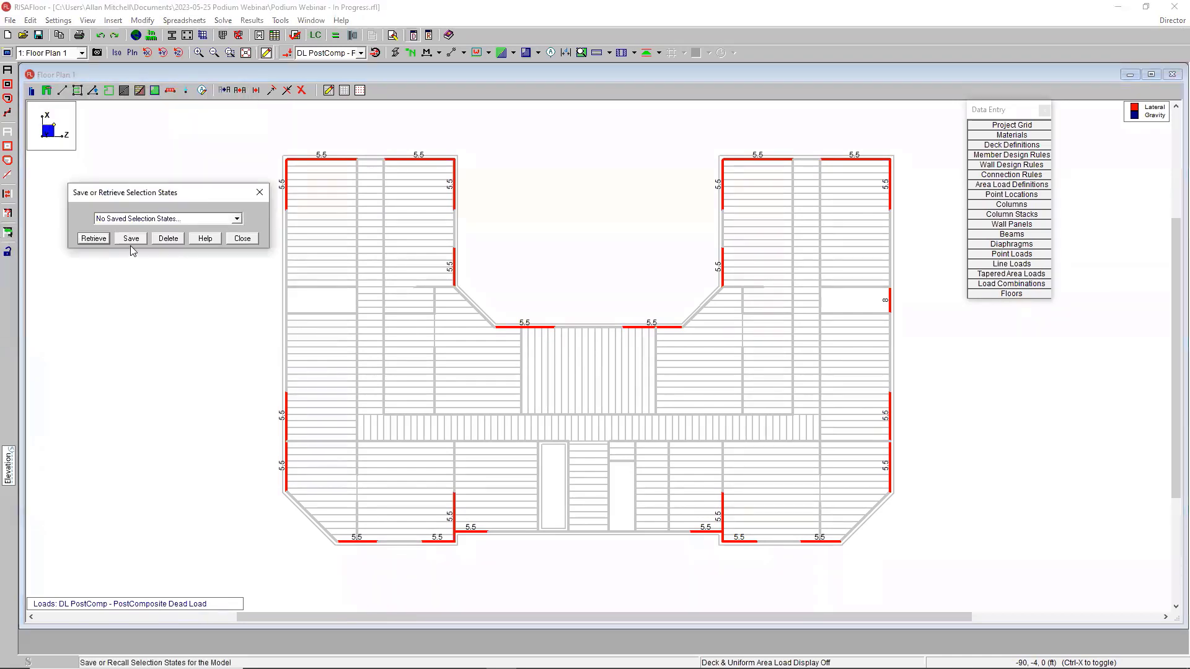
pyautogui.click(131, 237)
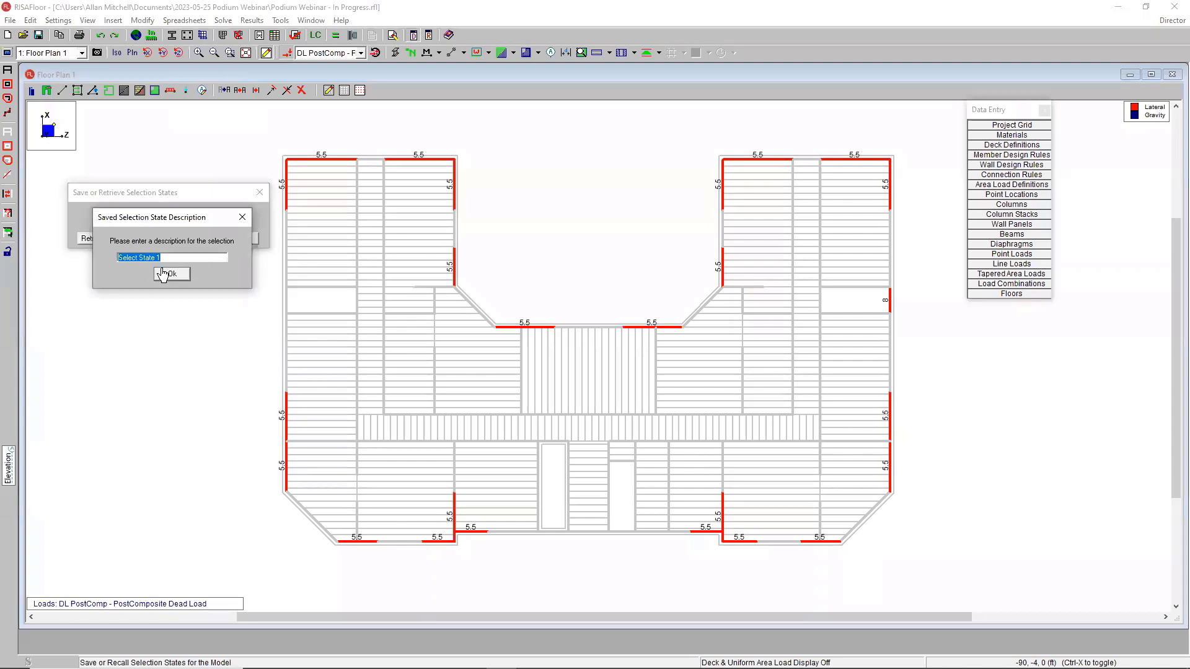
pyautogui.write('problem walls')
pyautogui.click(171, 277)
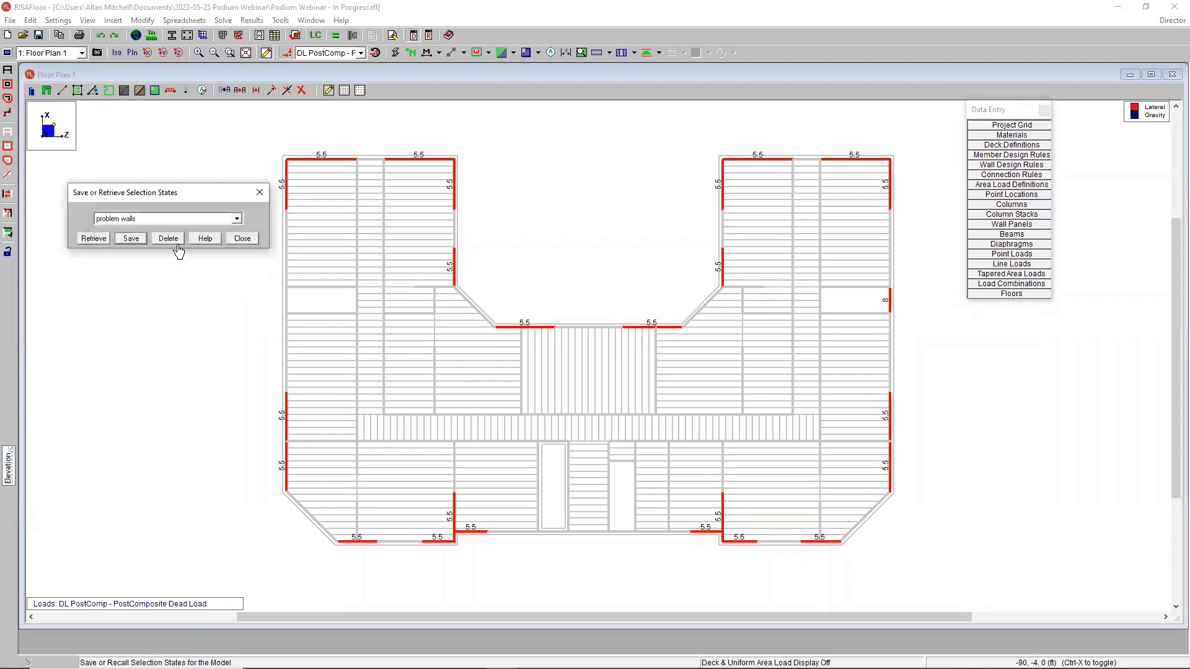
pyautogui.click(241, 240)
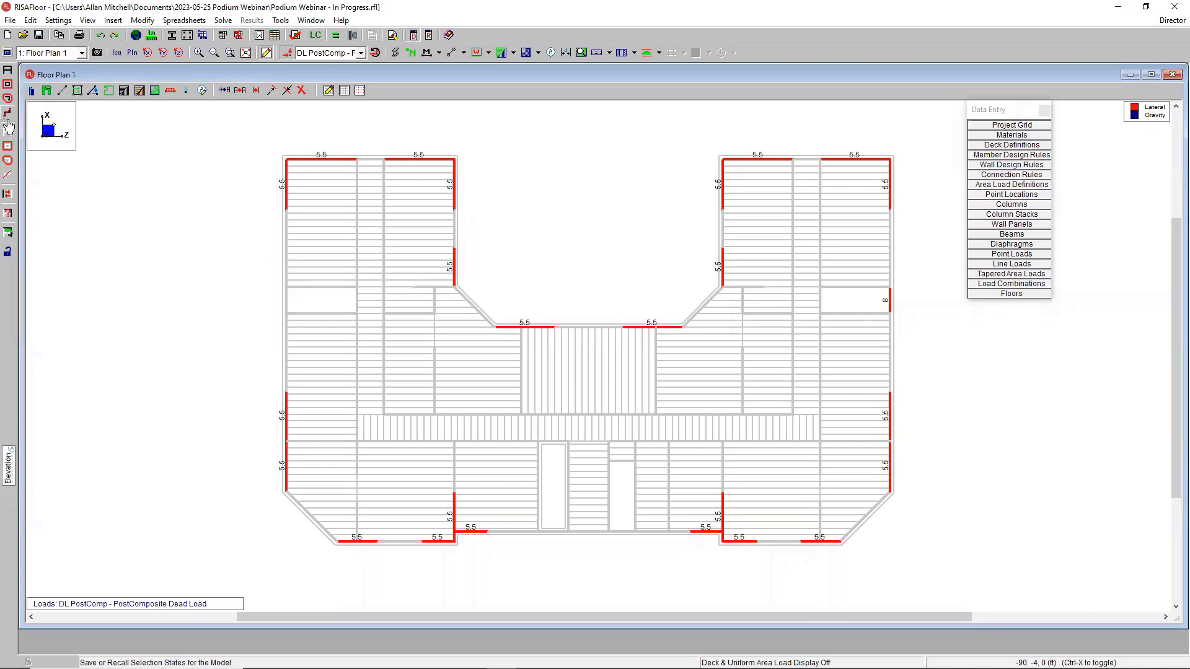
# - Select the entire model, and retrieve the saved "problem walls" selection state
pyautogui.click(7, 69)
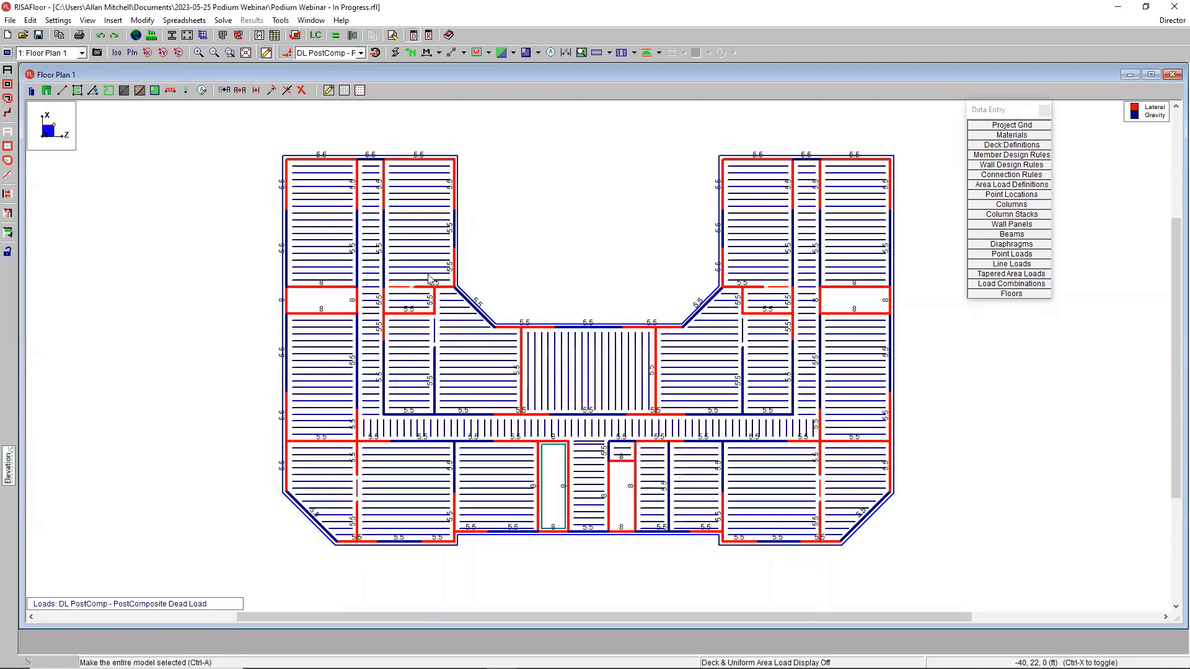
pyautogui.click(8, 232)
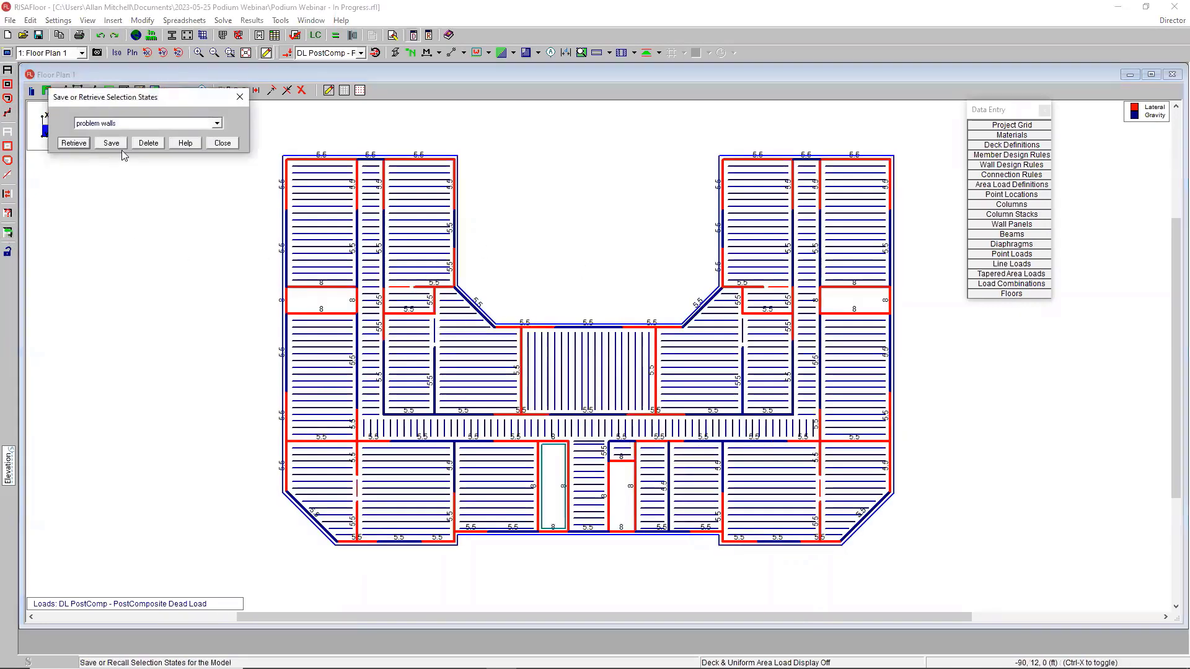
pyautogui.click(72, 143)
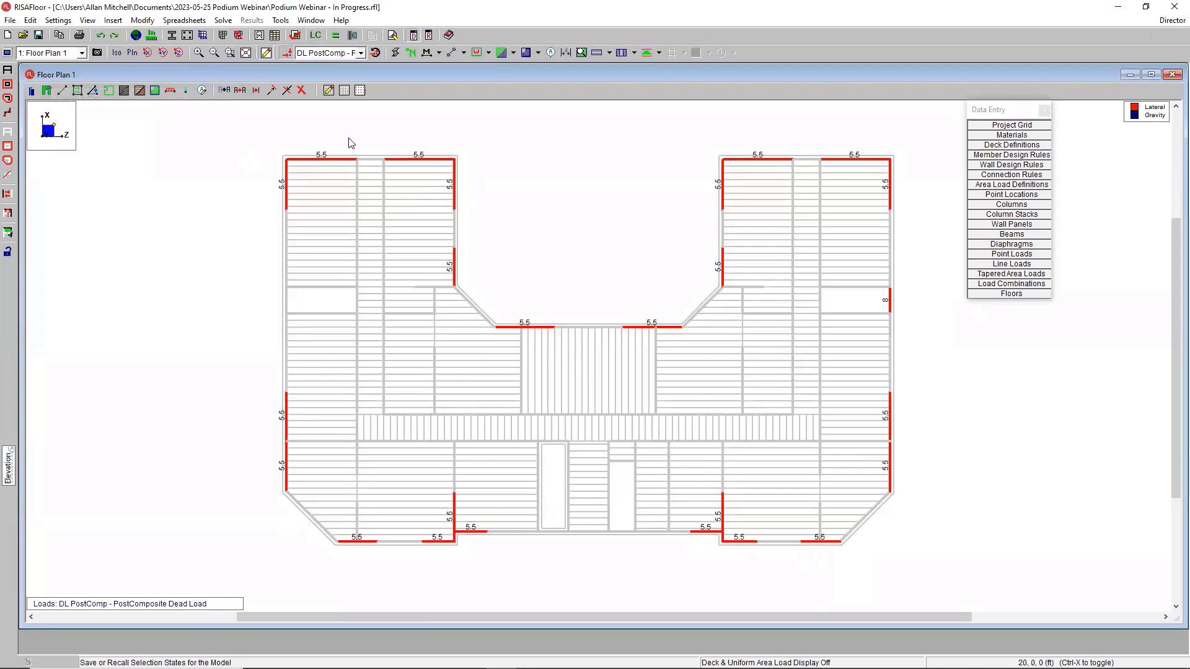
# - Review the wall panel modification options without applying changes, and select the entire model
pyautogui.click(46, 90)
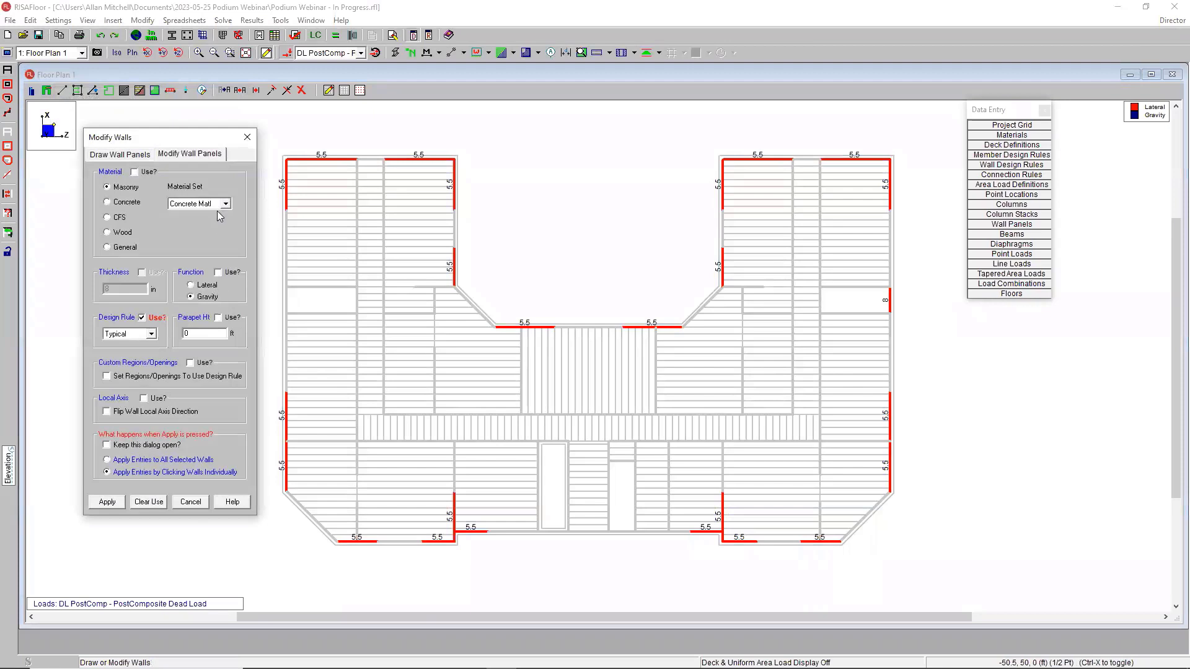
pyautogui.click(247, 138)
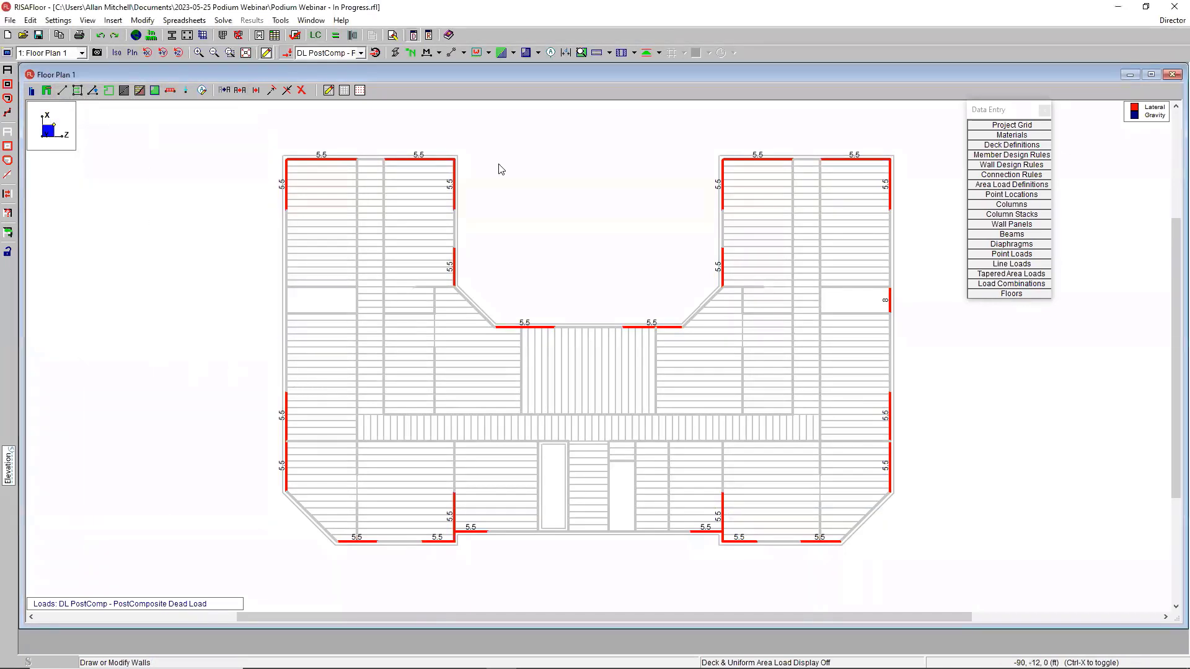
pyautogui.click(7, 70)
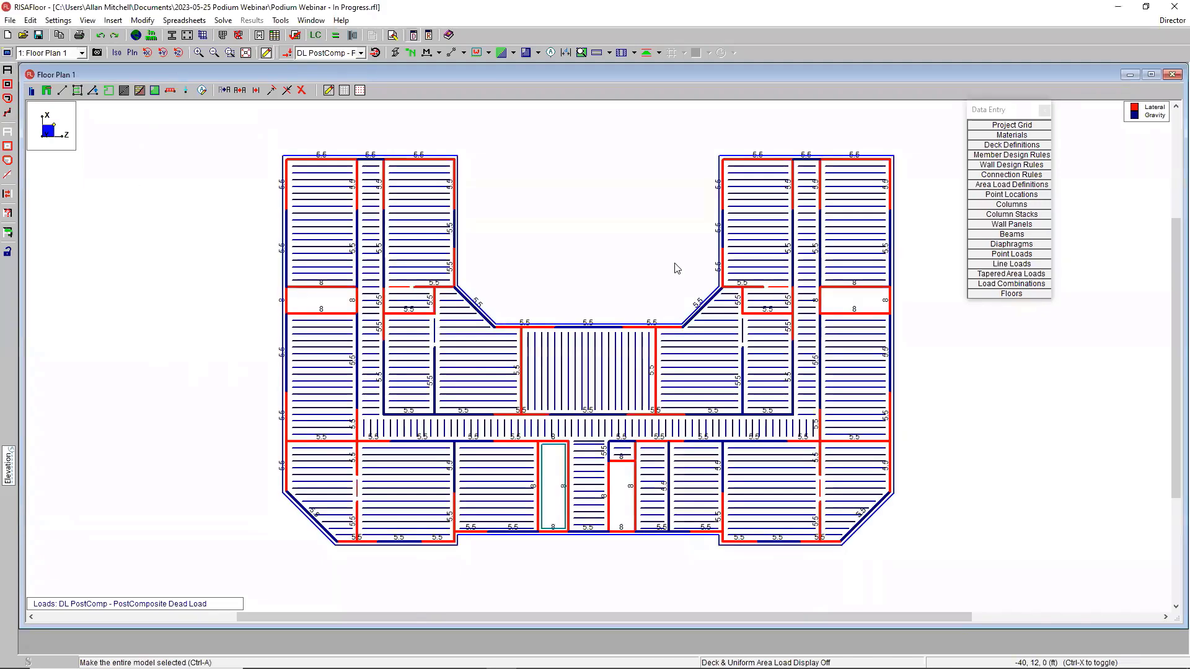
pyautogui.moveTo(667, 276); pyautogui.dragTo(574, 284, button='middle')
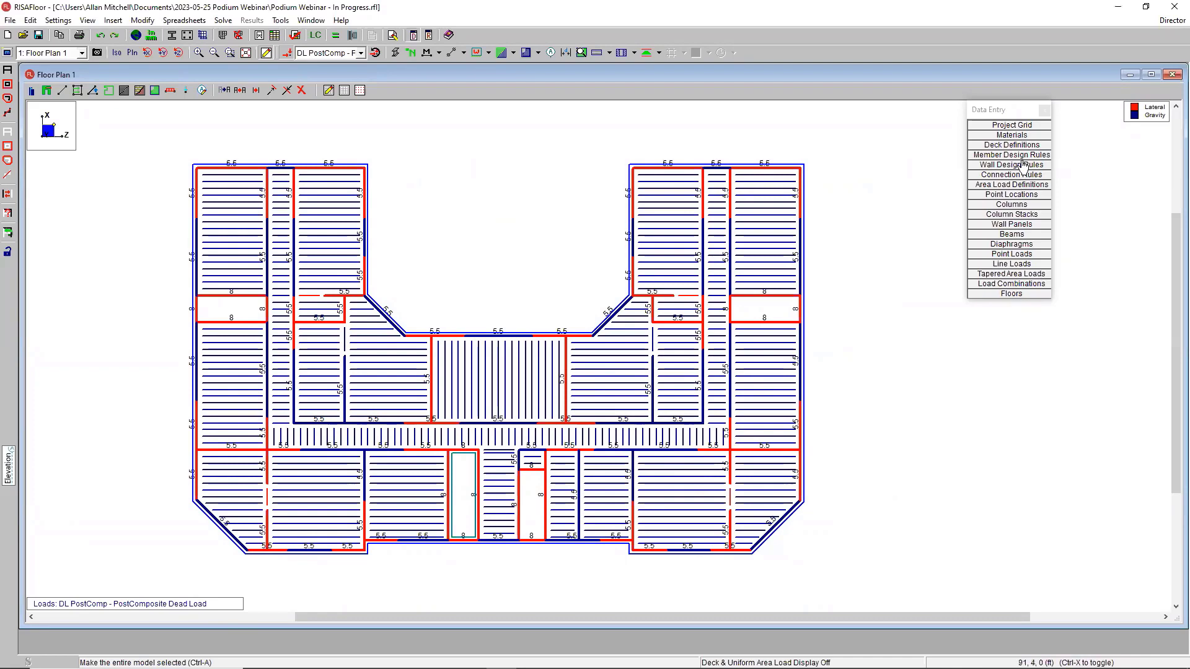
# - Open the beam data for Floor Plan 1 and set the start release of beam M8 to Fixed
pyautogui.click(1022, 236)
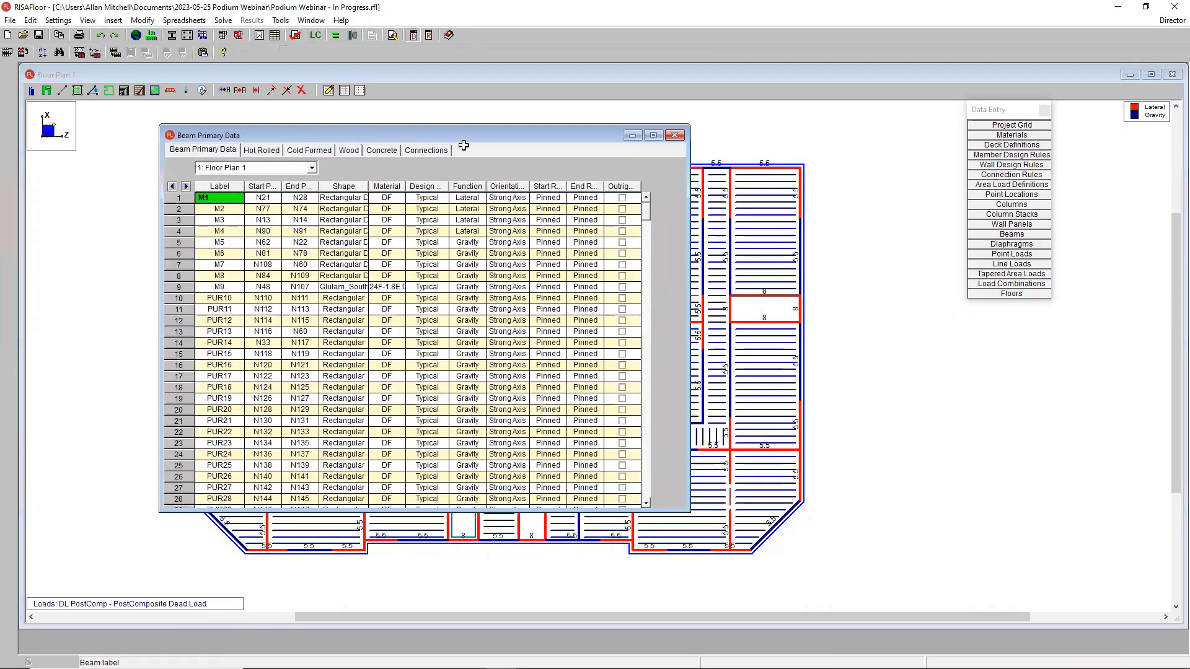
pyautogui.moveTo(466, 133); pyautogui.dragTo(713, 167)
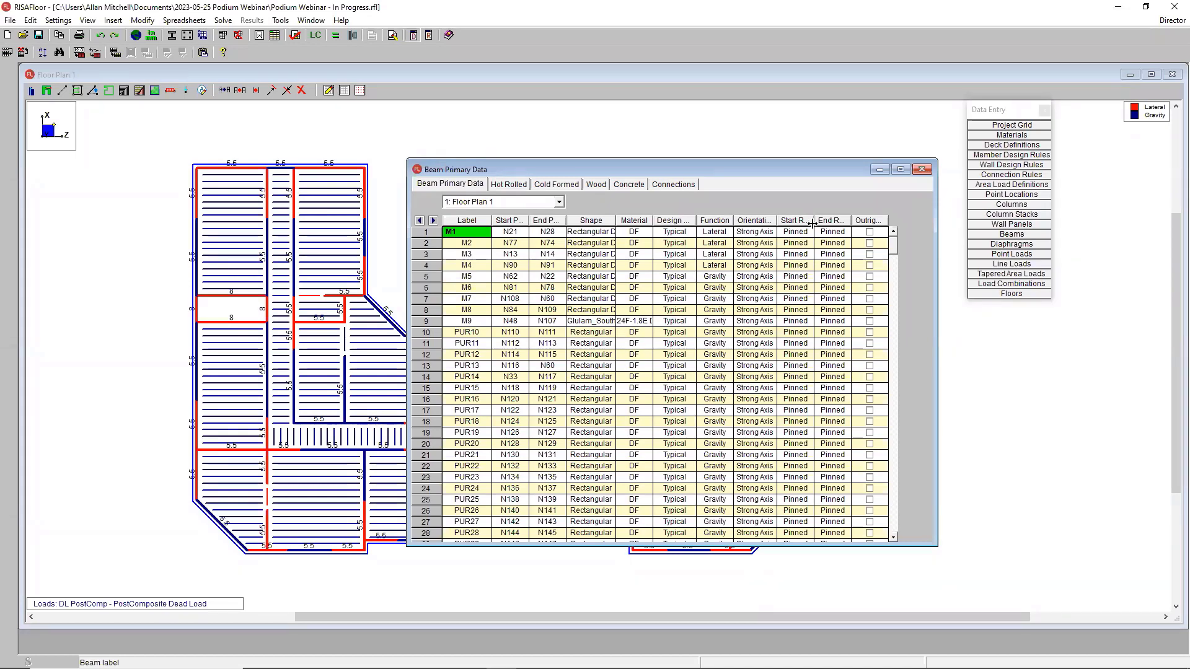
pyautogui.moveTo(797, 233); pyautogui.dragTo(806, 315)
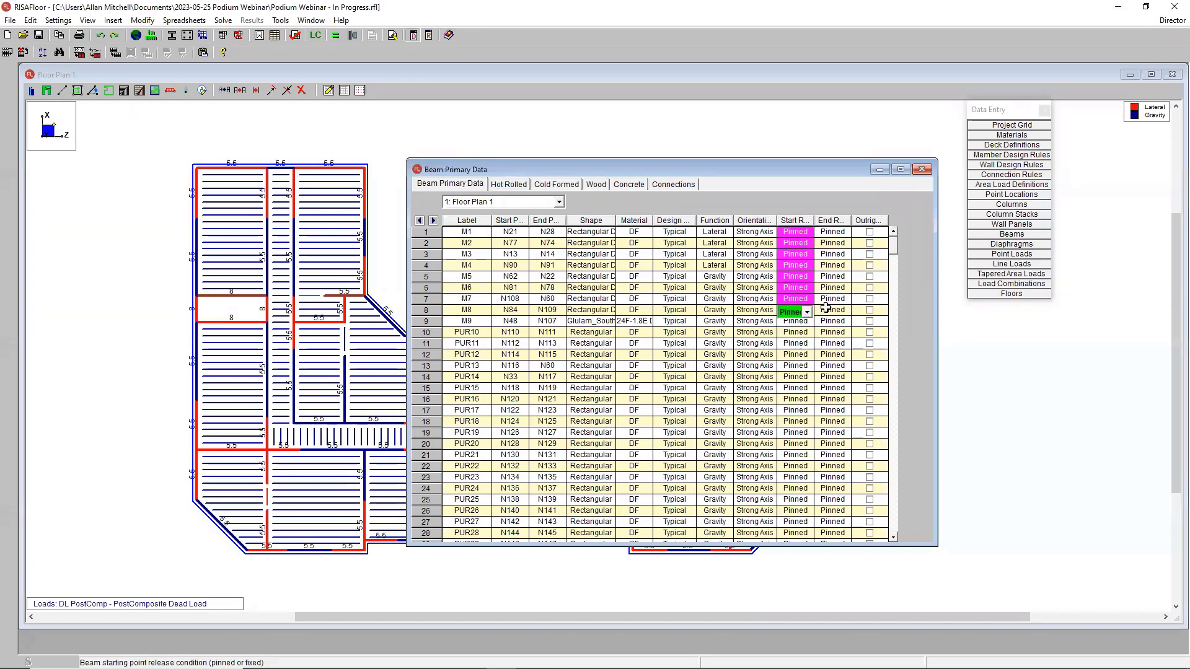
pyautogui.click(807, 313)
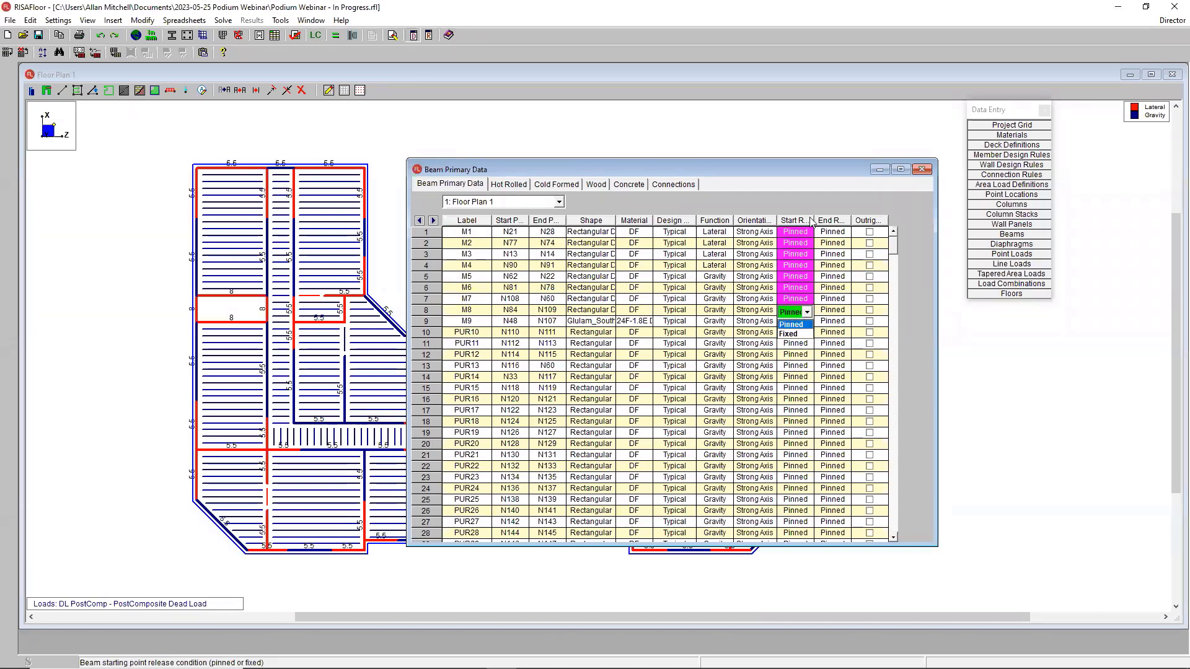
pyautogui.click(807, 313)
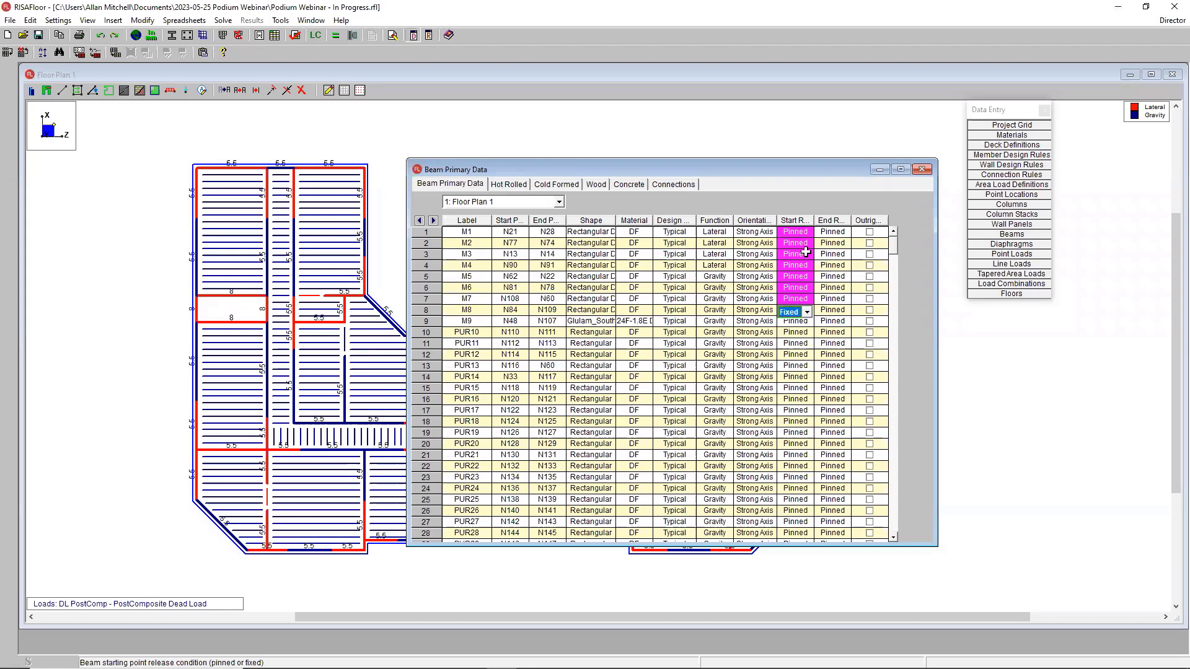
# - Block-fill the start releases of beams M1 through M8 with Fixed
pyautogui.moveTo(793, 232); pyautogui.dragTo(794, 311)
pyautogui.press('F7')
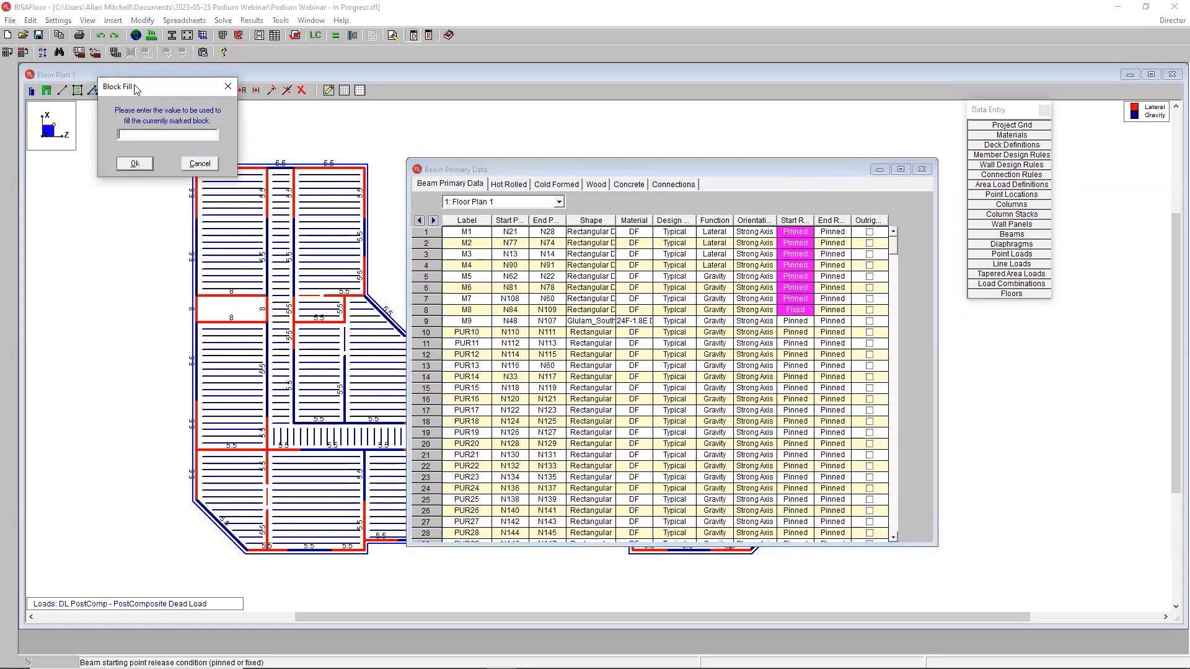
pyautogui.moveTo(142, 90); pyautogui.dragTo(145, 92)
pyautogui.moveTo(572, 248); pyautogui.dragTo(573, 249)
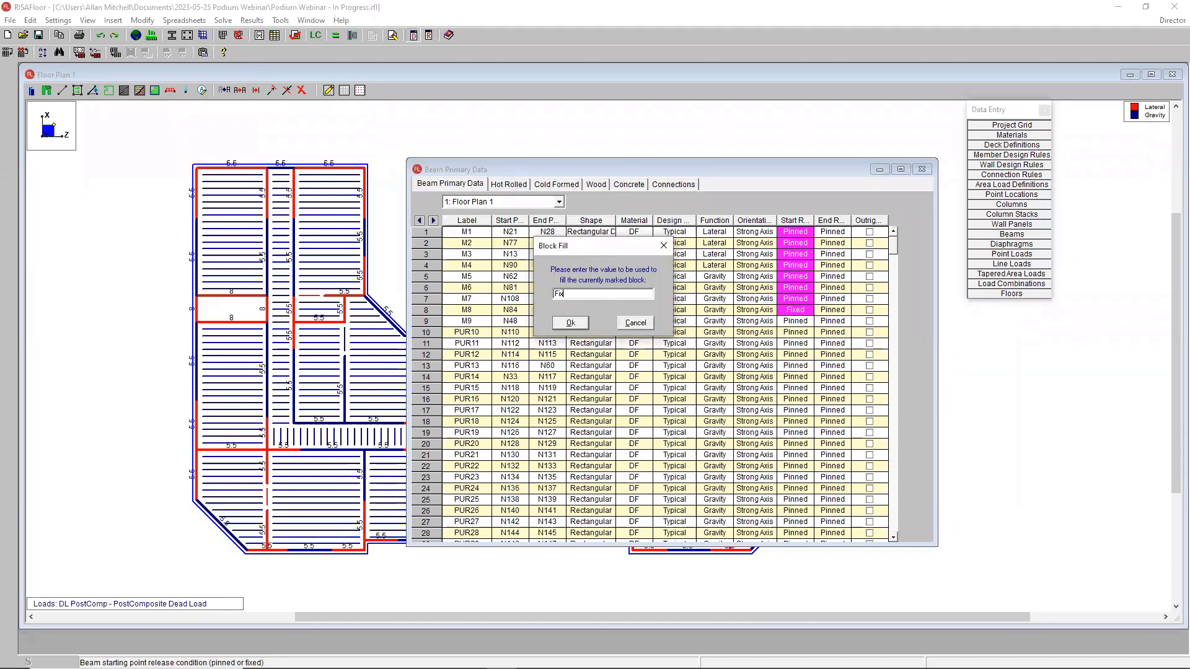
pyautogui.click(571, 322)
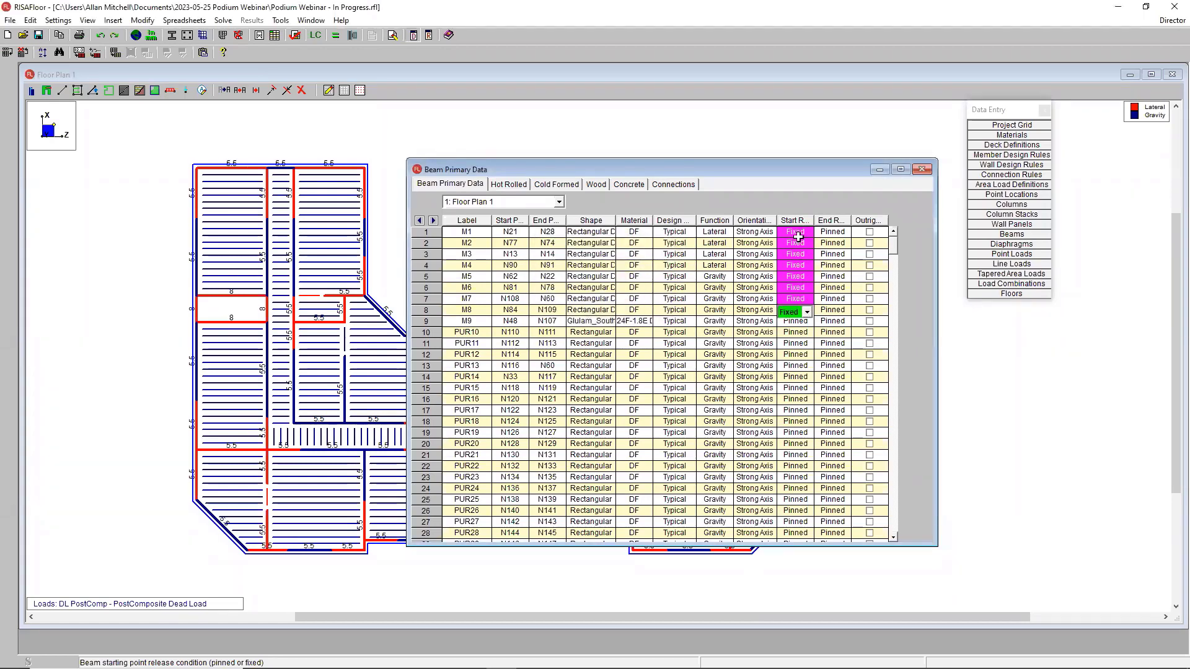
# - Undo the start release block fill and set the start release of beam M8 back to Pinned
pyautogui.hotkey('ctrl', 'z')
pyautogui.click(807, 314)
pyautogui.click(802, 323)
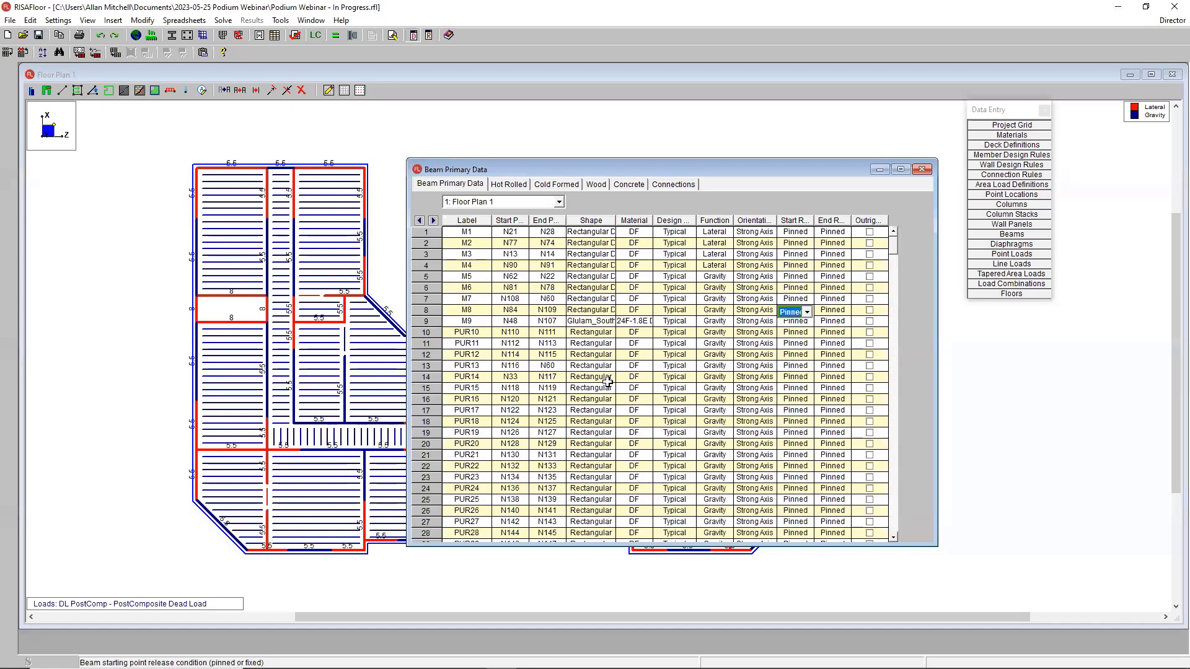
# - Close the beam spreadsheet and unselect the entire model
pyautogui.moveTo(586, 335); pyautogui.dragTo(596, 489)
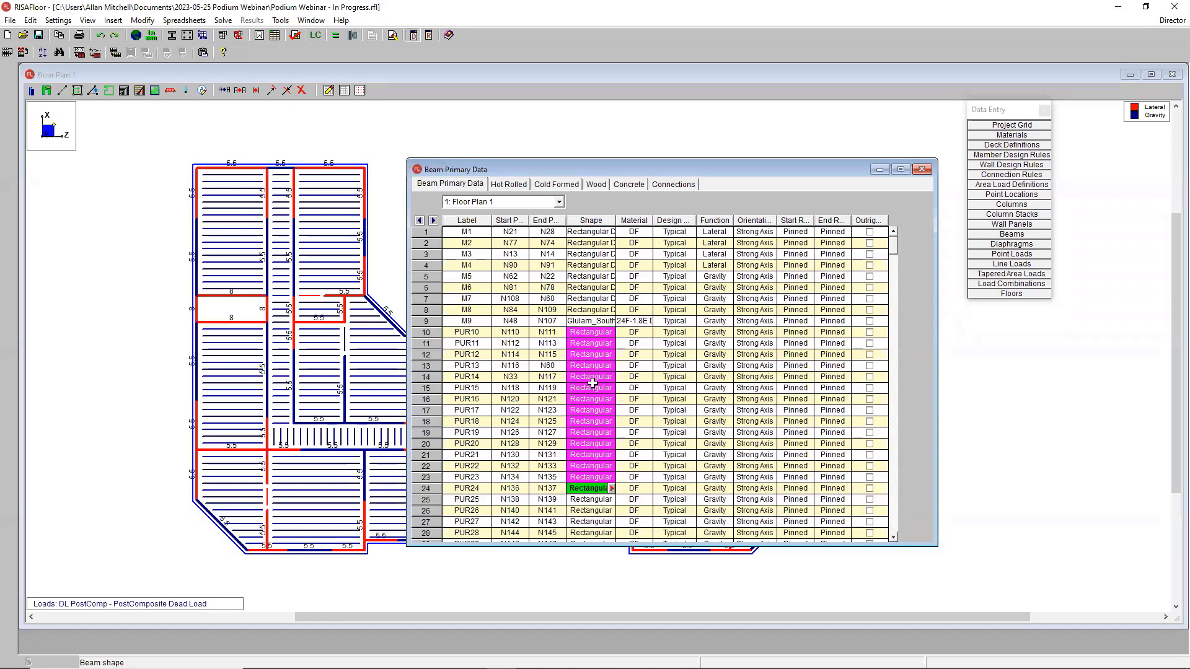
pyautogui.click(593, 387)
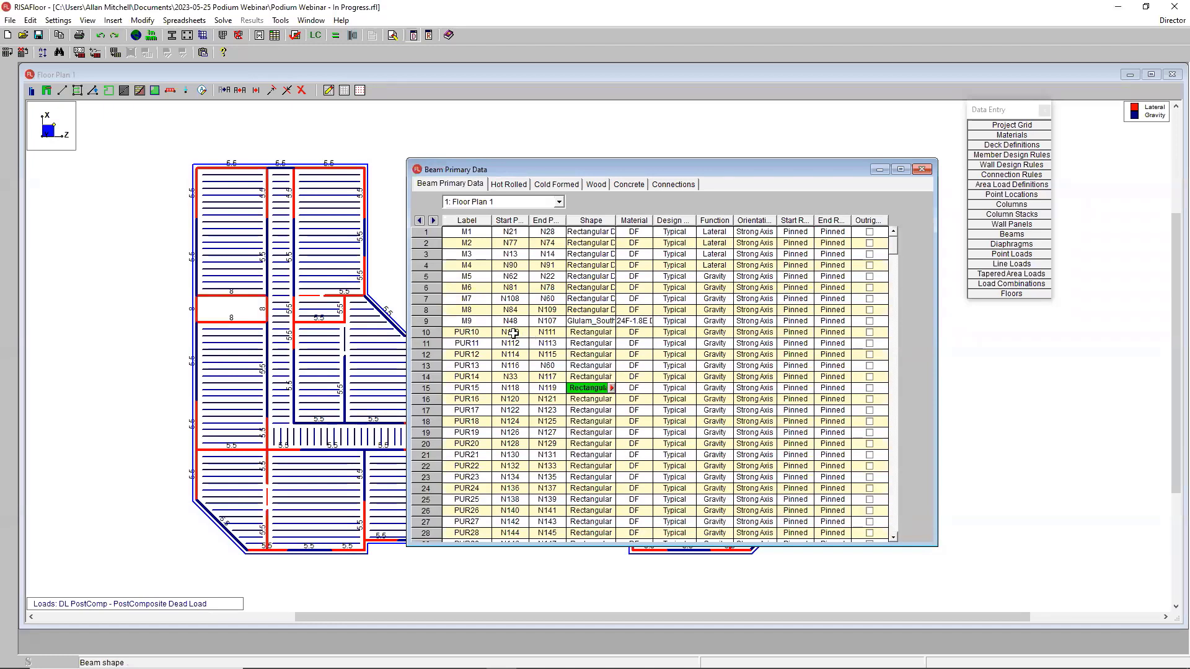
pyautogui.click(923, 171)
pyautogui.hotkey('ctrl', 'u')
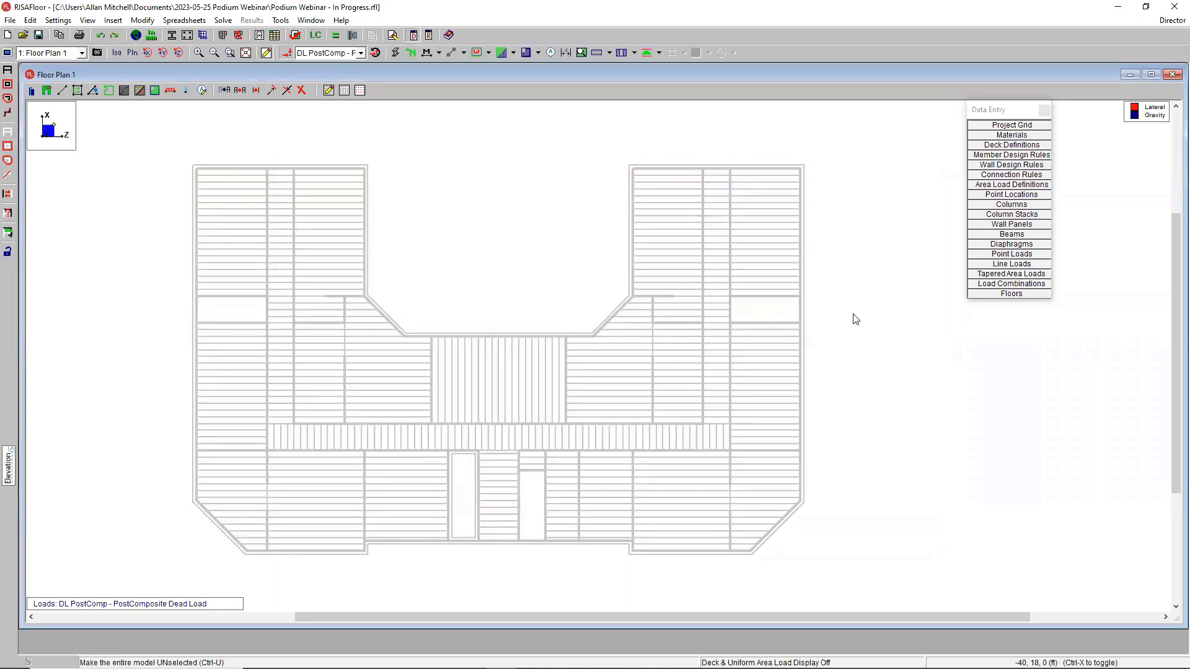
# - Reopen the beam spreadsheet and widen its Shape column
pyautogui.click(1012, 234)
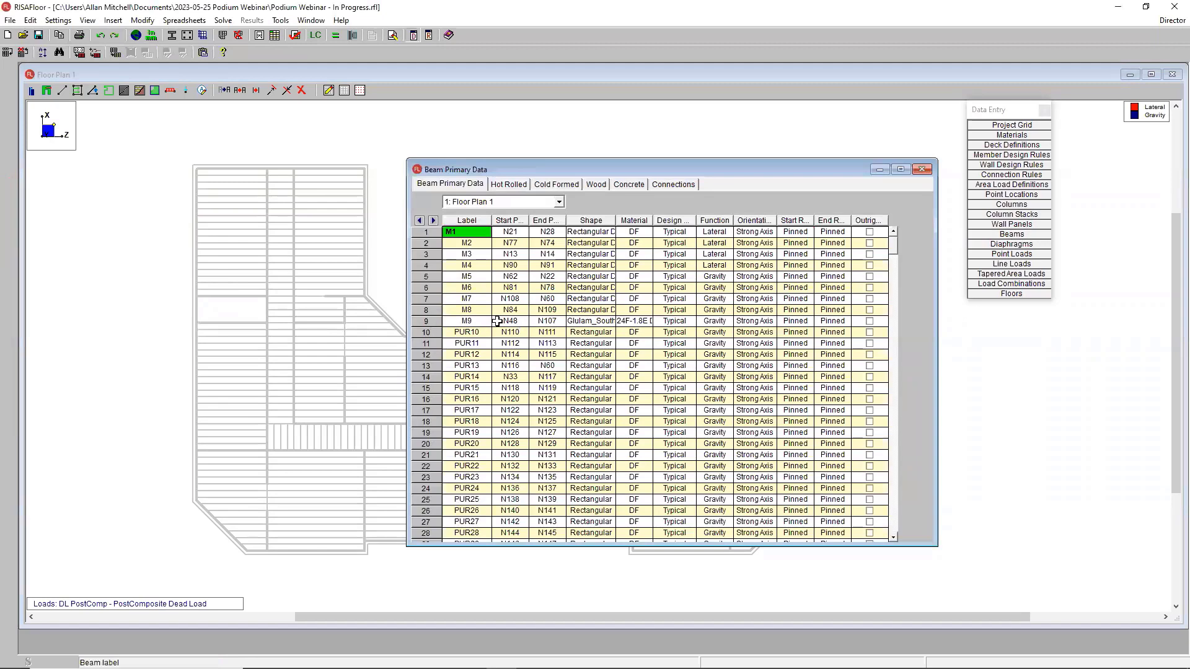
pyautogui.moveTo(594, 235); pyautogui.dragTo(593, 309)
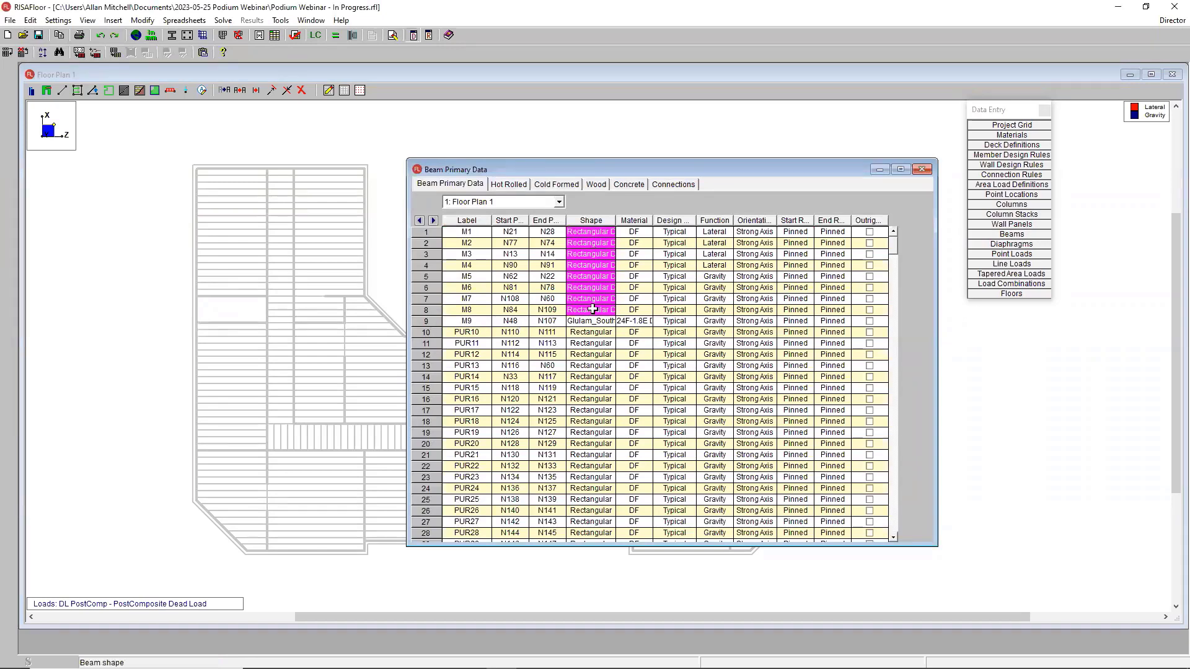
pyautogui.moveTo(616, 221); pyautogui.dragTo(627, 221)
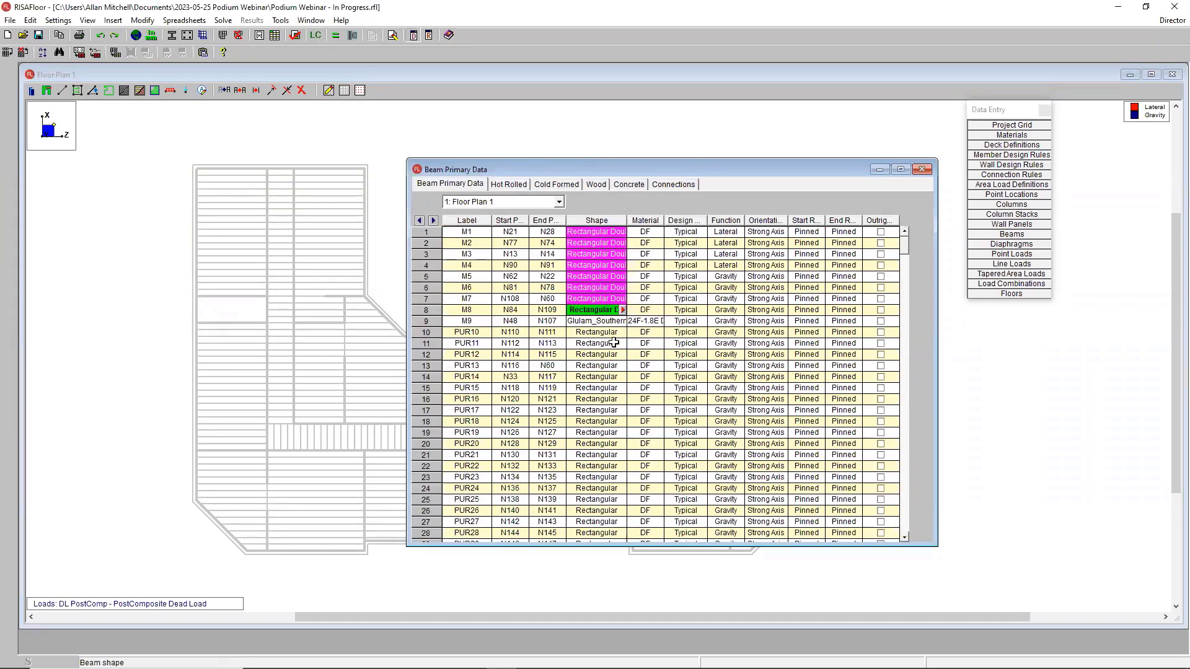
# - Mark the row of glulam beam M9, select it in the current view, and inspect its location on the floor plan
pyautogui.click(593, 321)
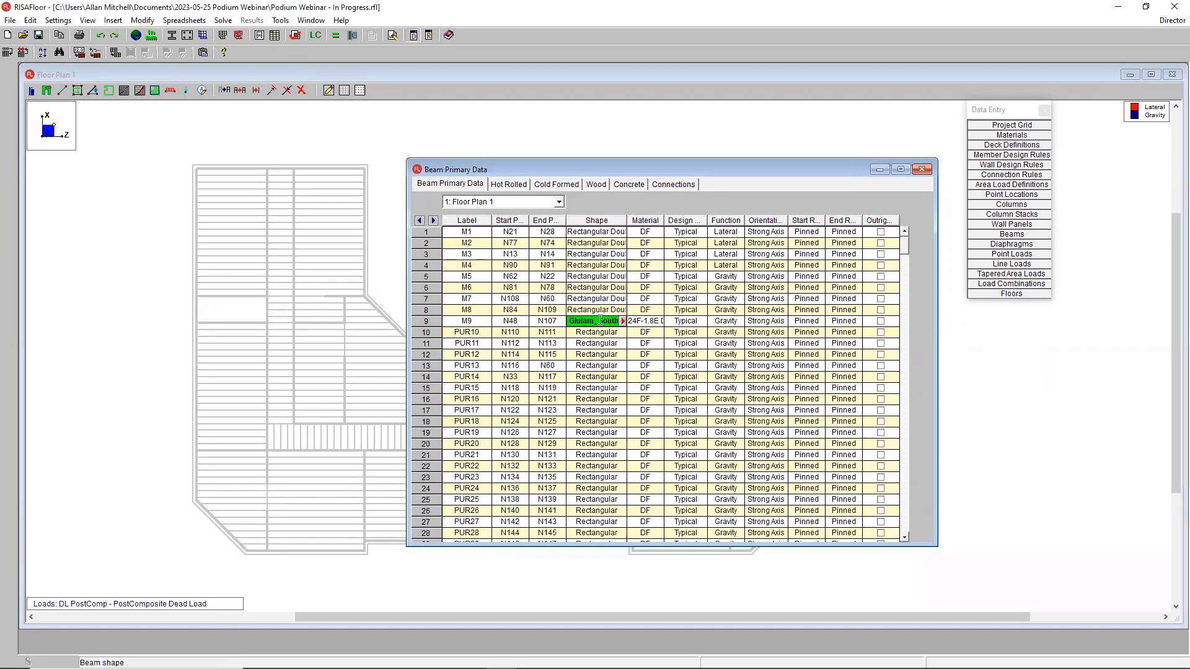
pyautogui.rightClick(426, 322)
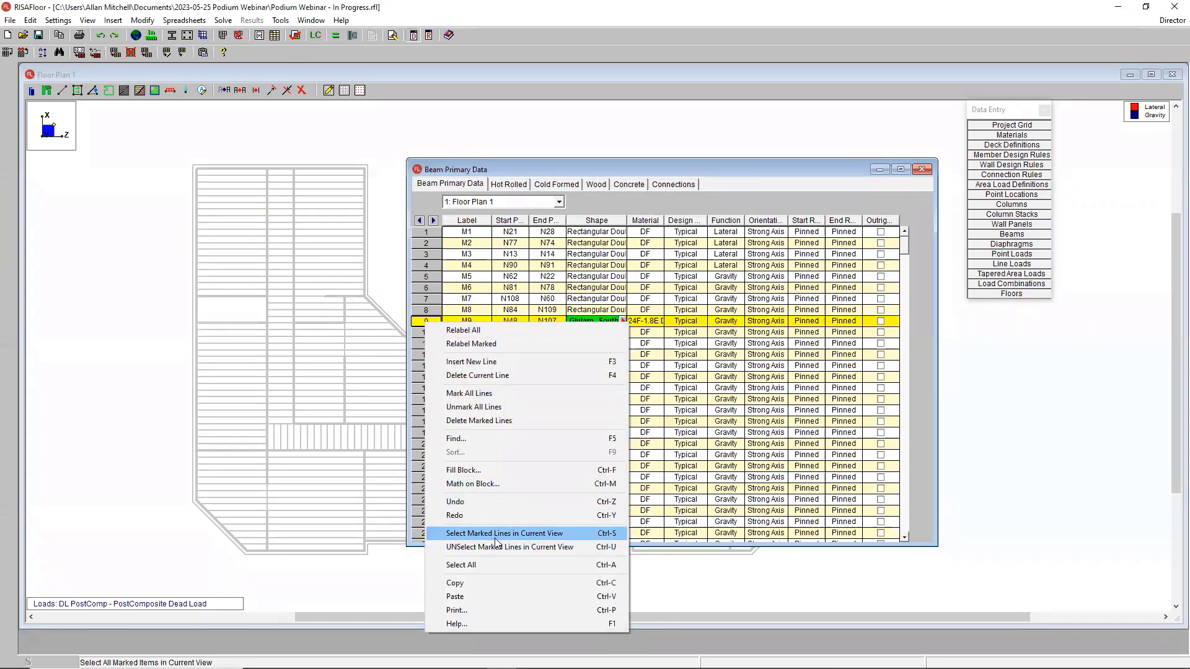
pyautogui.click(495, 536)
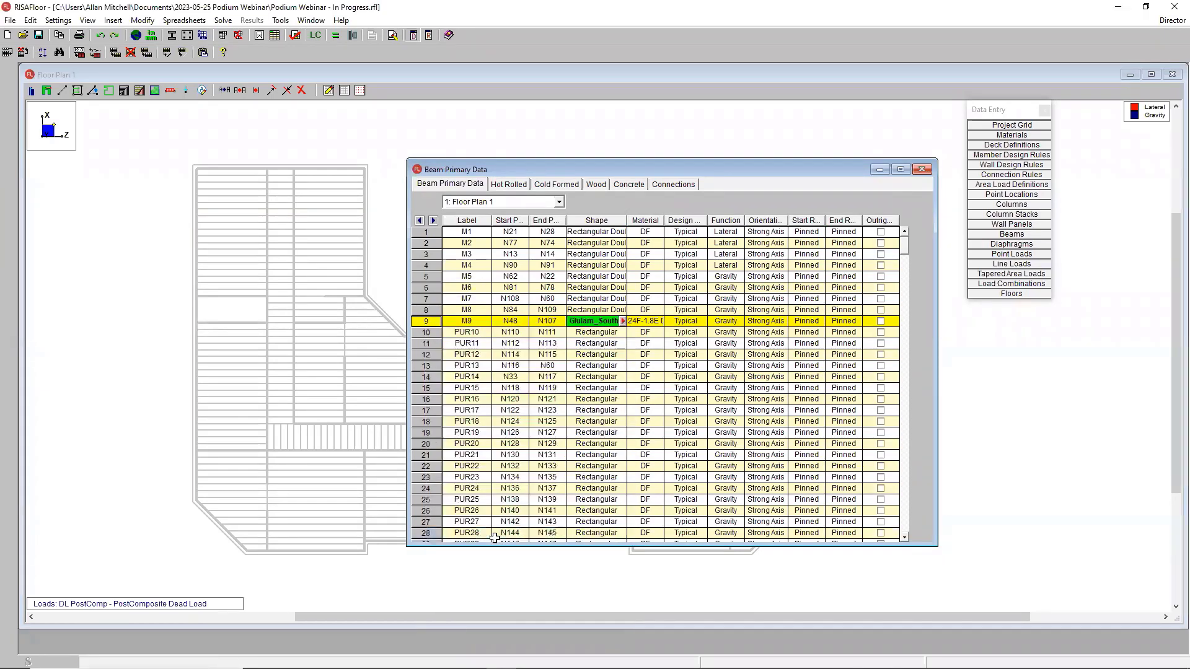
pyautogui.click(880, 170)
pyautogui.scroll(3, 446, 479)
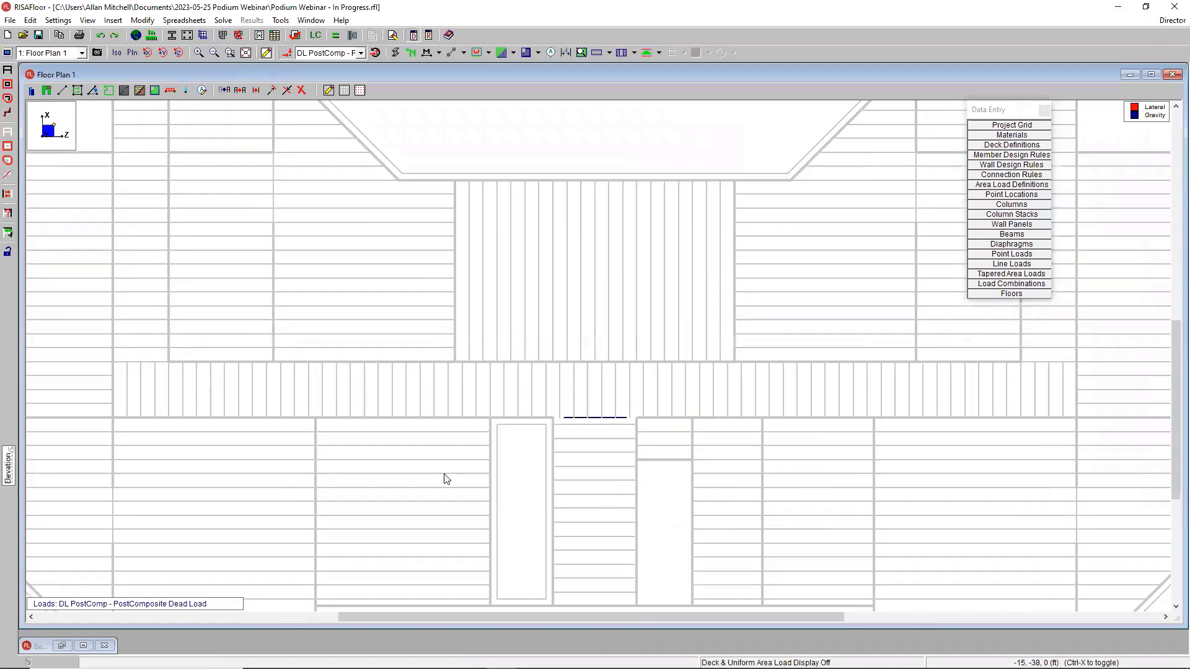
pyautogui.scroll(3, 630, 416)
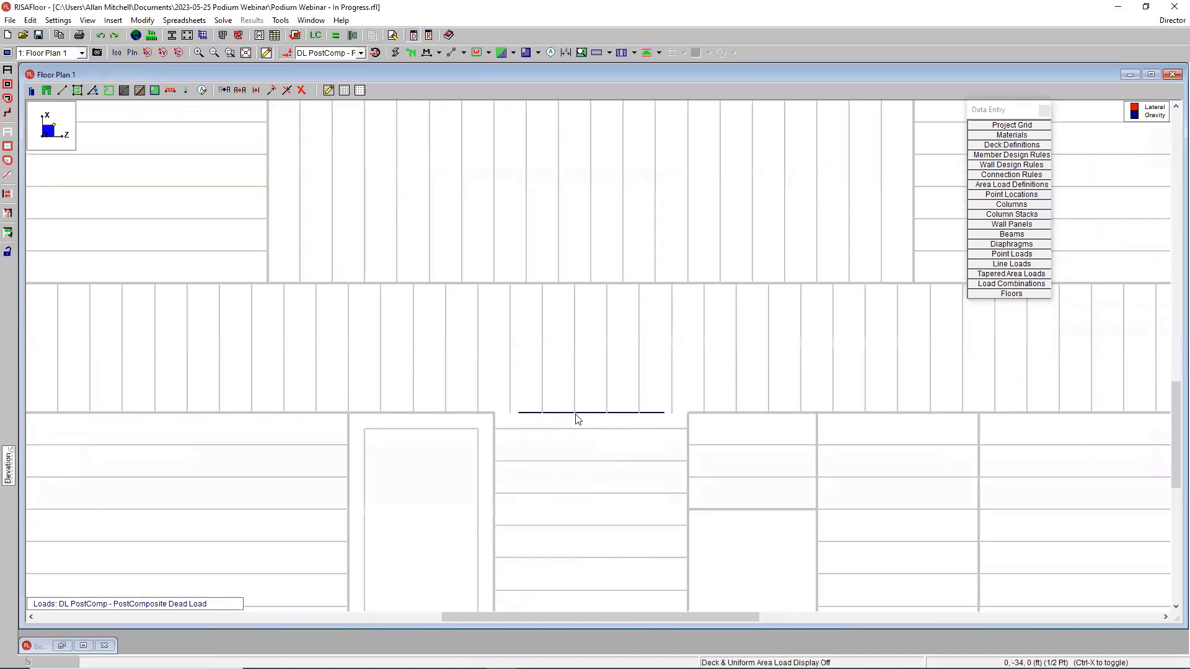
pyautogui.scroll(-1, 610, 421)
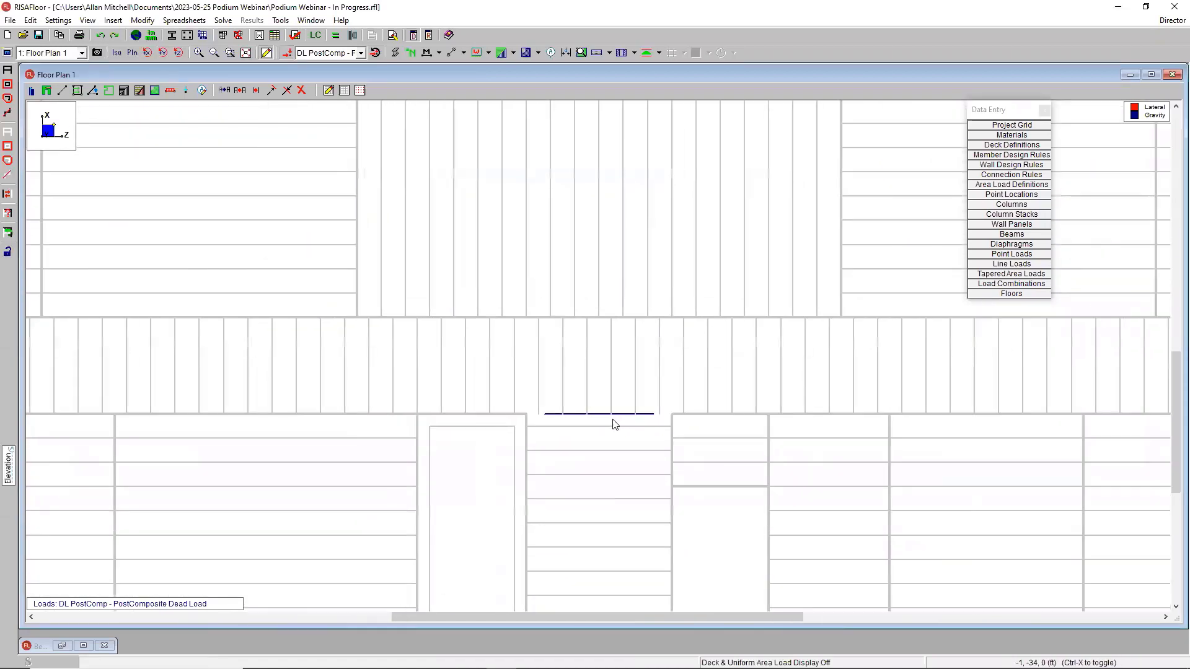
pyautogui.scroll(-3, 611, 424)
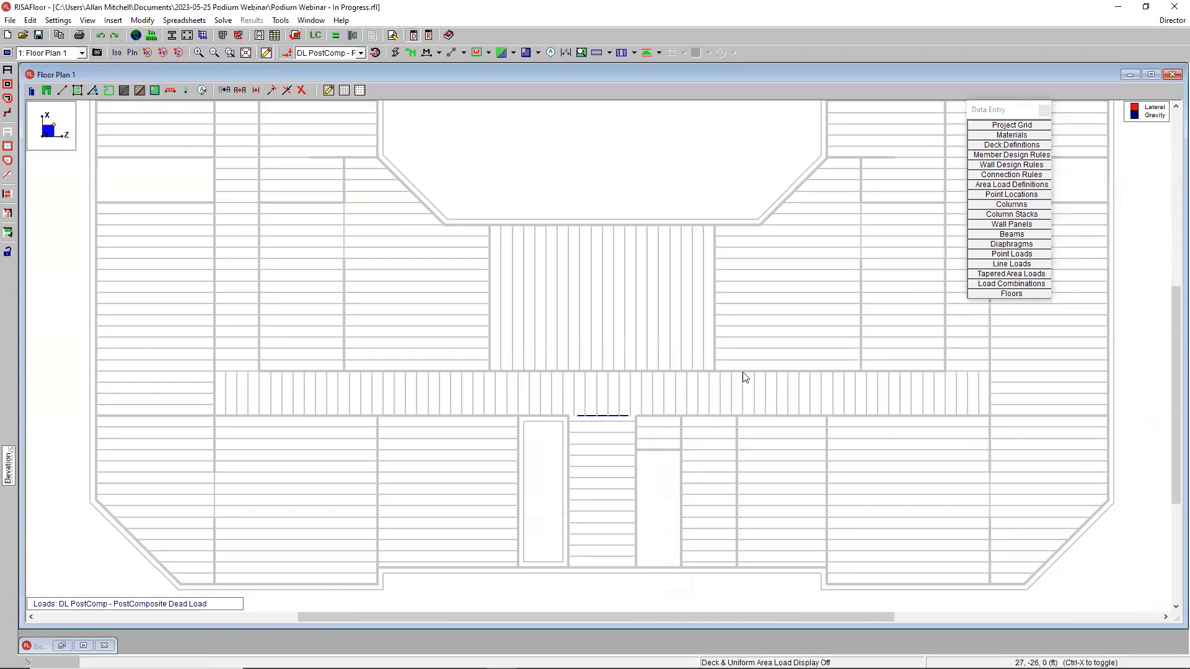
# - Try to block-fill the outrigger setting of beams M1 through M9 with x, and close the beam spreadsheet
pyautogui.click(1007, 234)
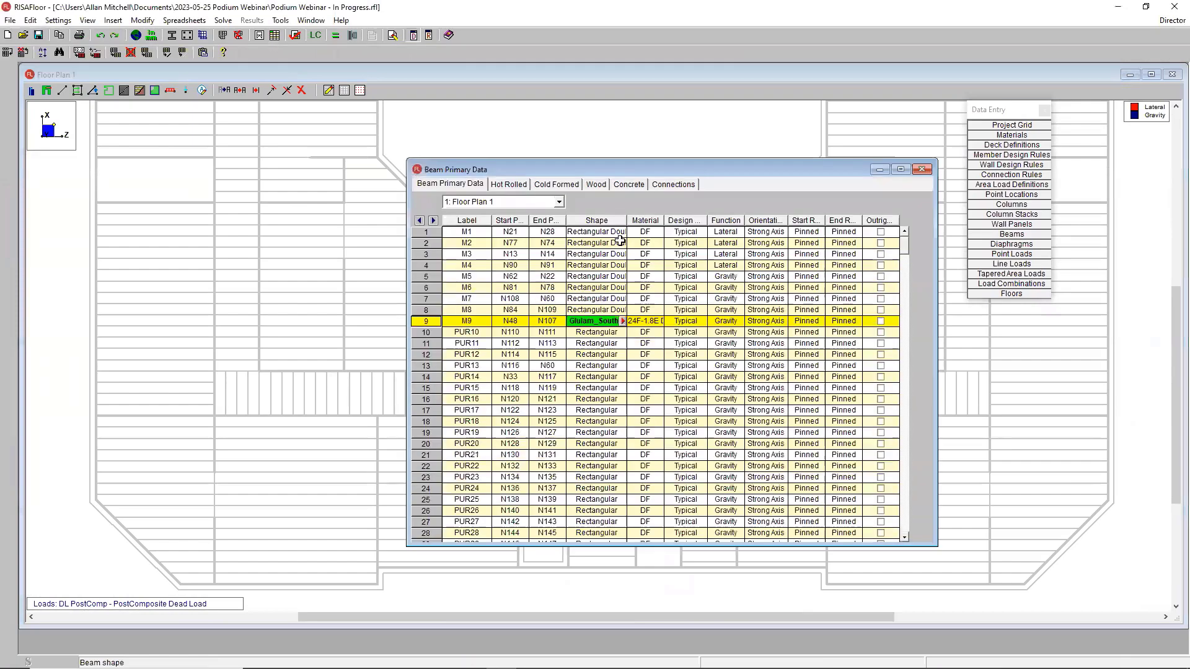
pyautogui.moveTo(594, 165); pyautogui.dragTo(512, 162)
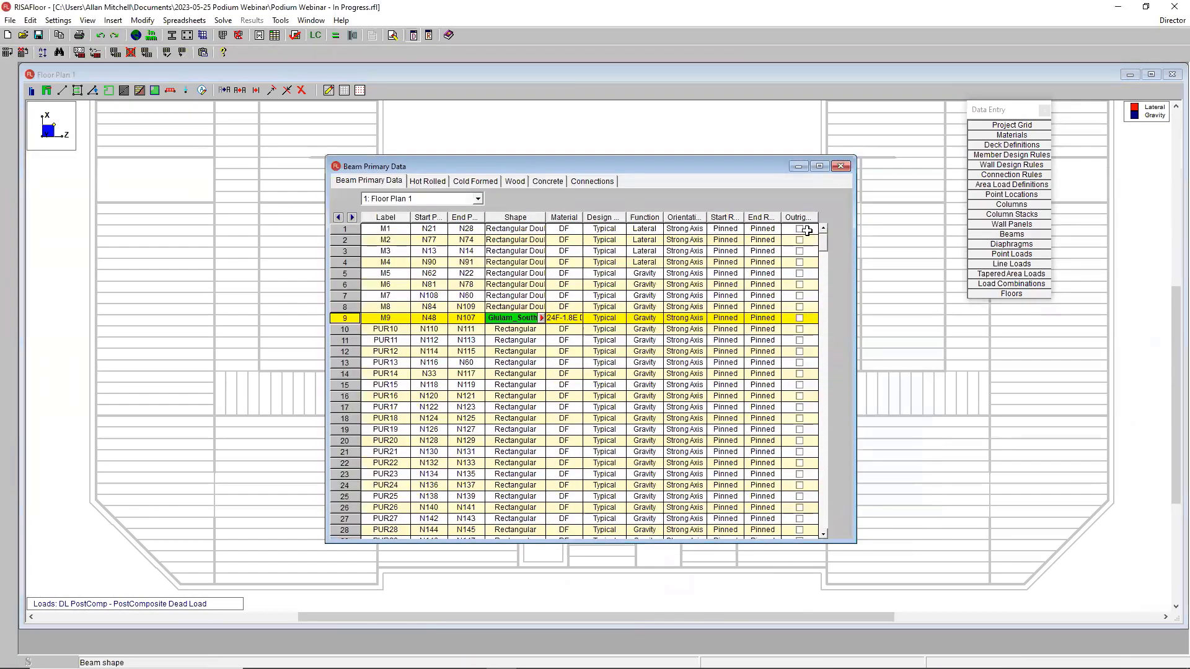
pyautogui.moveTo(808, 234); pyautogui.dragTo(811, 328)
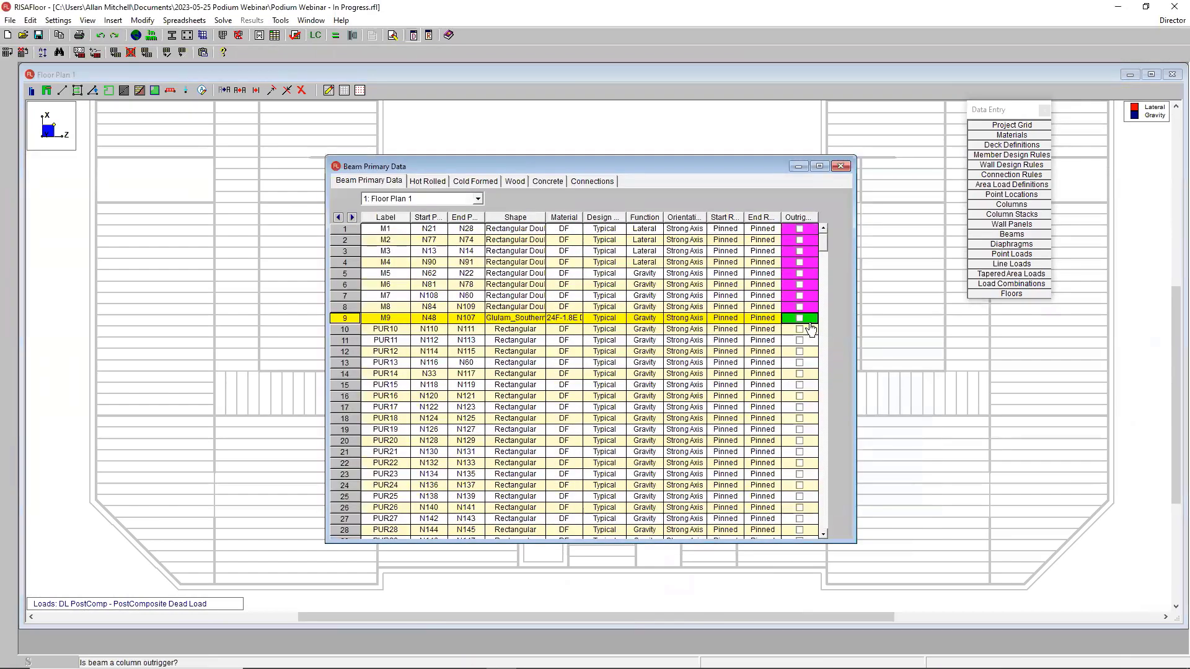
pyautogui.hotkey('ctrl', 'f')
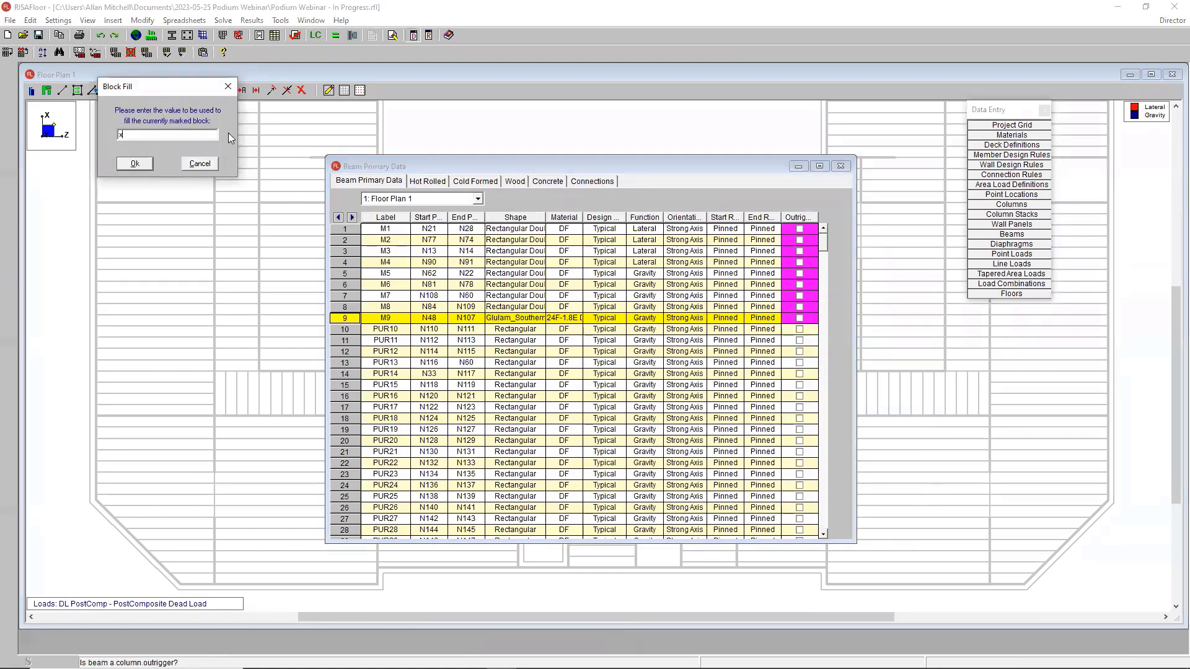
pyautogui.moveTo(164, 90); pyautogui.dragTo(671, 240)
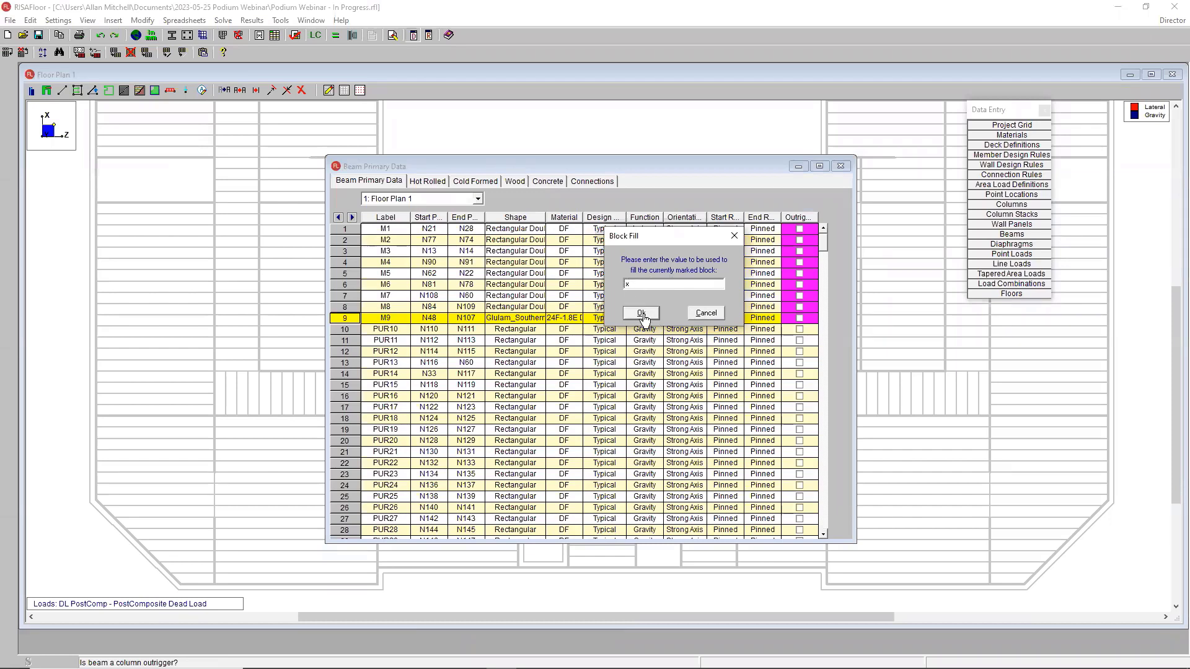
pyautogui.click(642, 313)
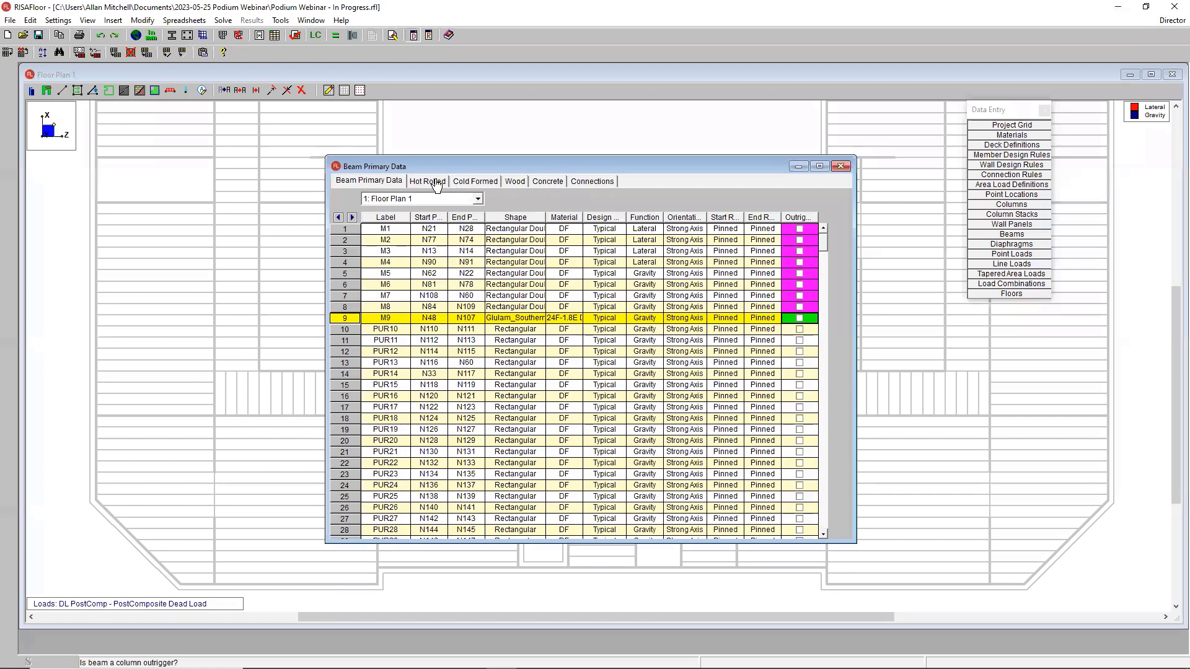
pyautogui.click(840, 166)
# - Exclude the first four load combinations from the solution by block-filling their Solve settings with a blank value
pyautogui.click(992, 285)
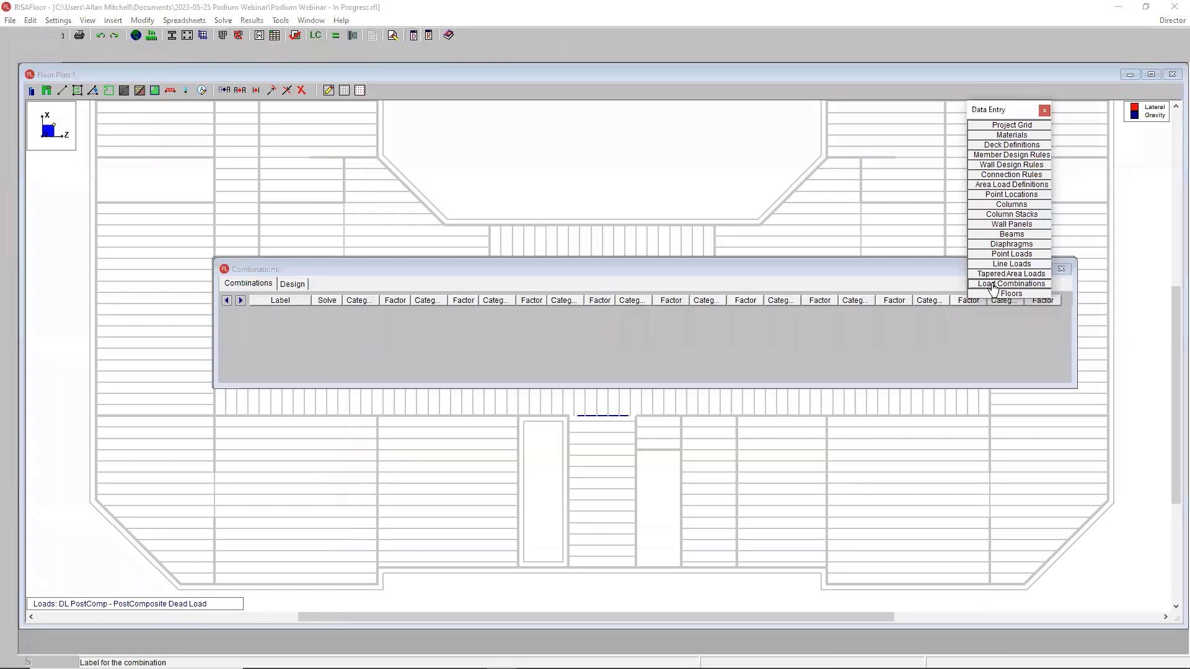
pyautogui.moveTo(327, 312); pyautogui.dragTo(334, 347)
pyautogui.hotkey('ctrl', 'f')
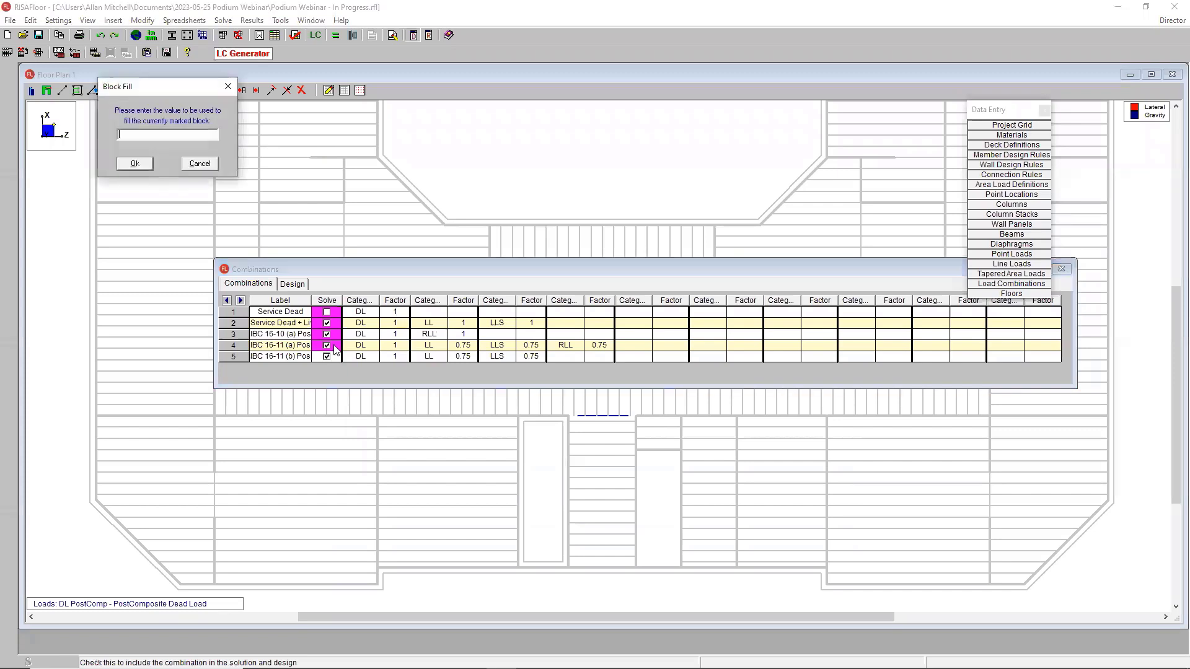
pyautogui.click(141, 165)
pyautogui.click(139, 168)
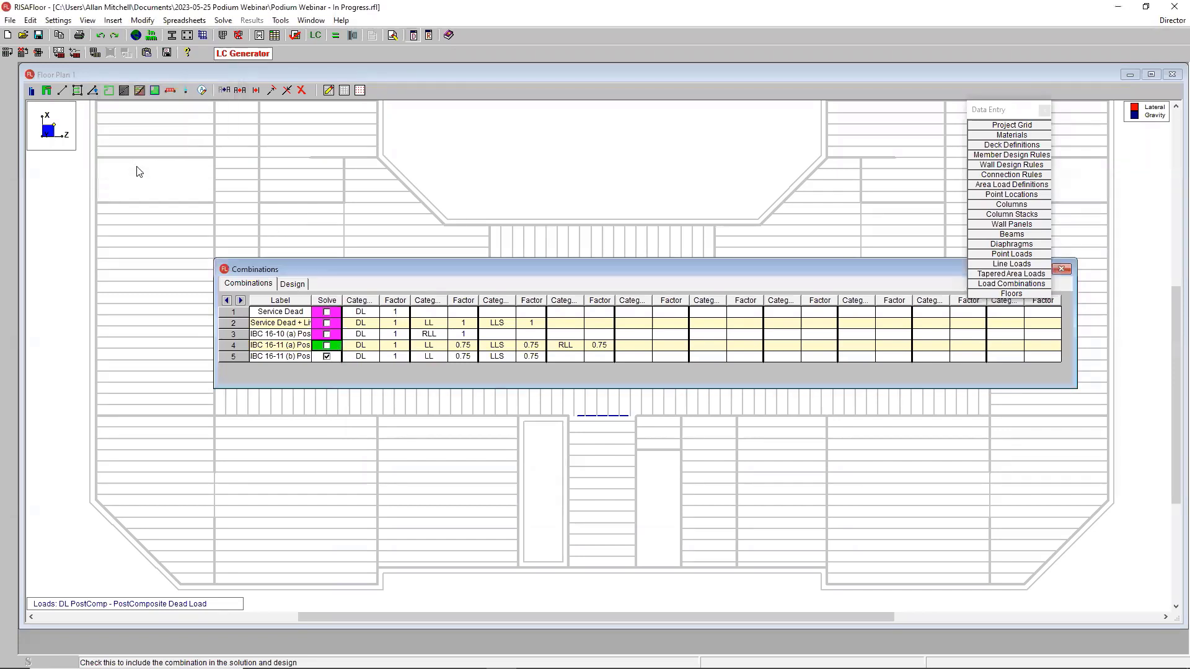
# - Include the first four load combinations in the solution by block-filling their Solve settings with x, and close the combinations spreadsheet
pyautogui.moveTo(335, 312); pyautogui.dragTo(339, 346)
pyautogui.hotkey('ctrl', 'f')
pyautogui.write('x')
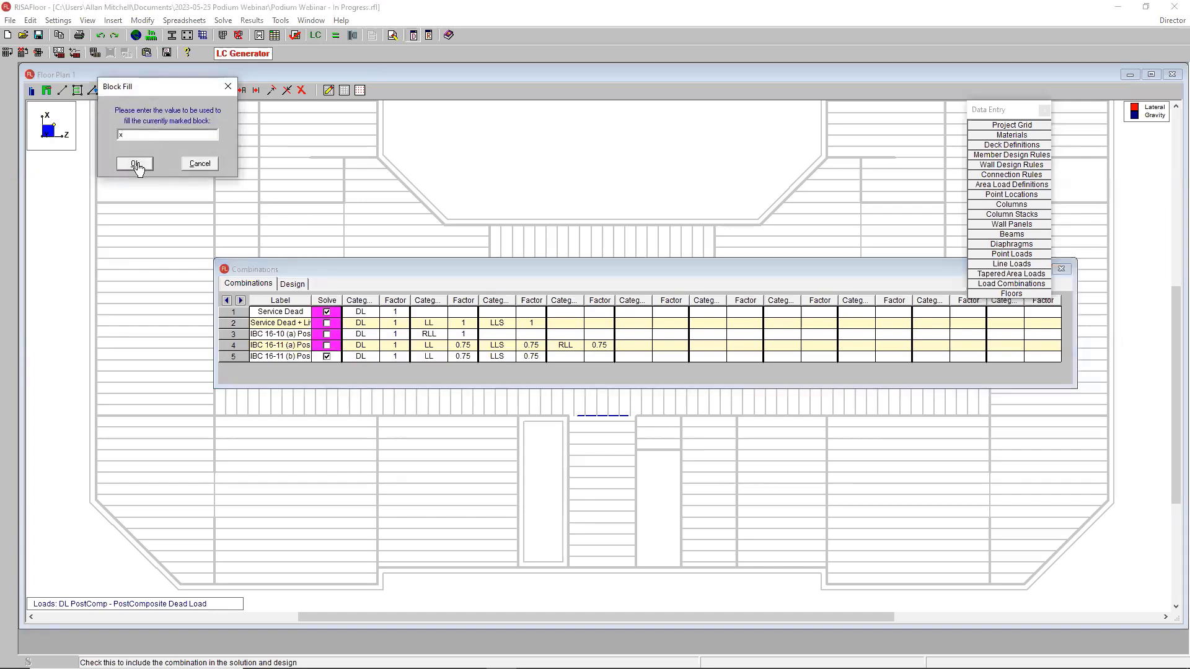
pyautogui.moveTo(149, 91); pyautogui.dragTo(214, 179)
pyautogui.click(194, 261)
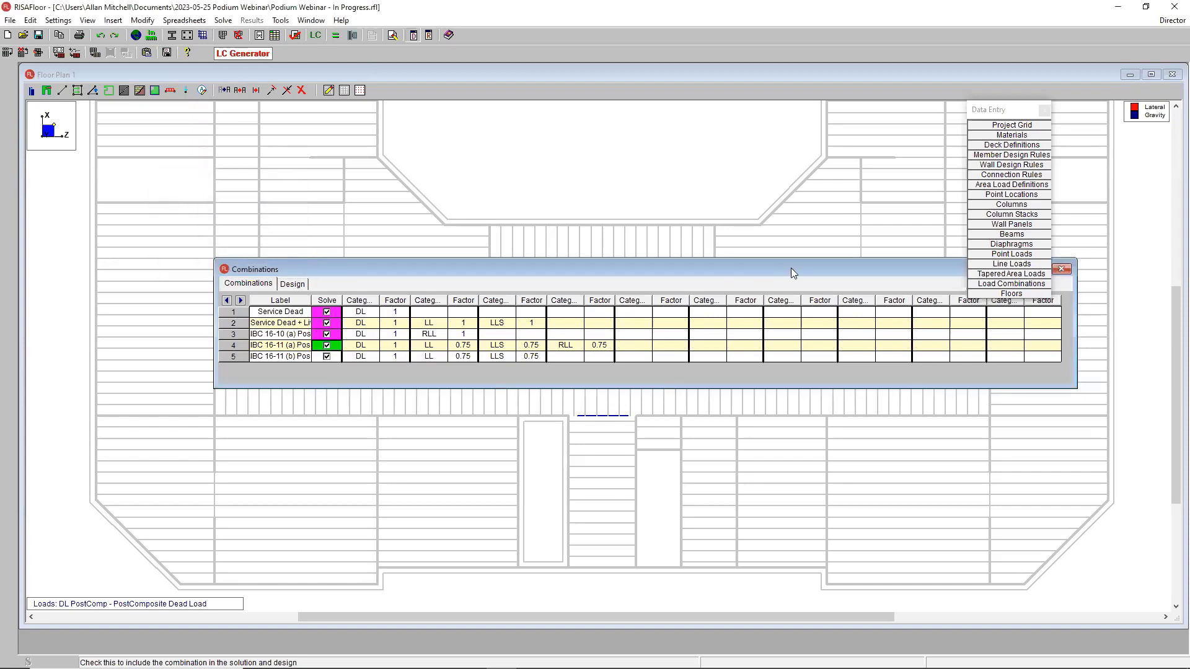
pyautogui.moveTo(794, 273); pyautogui.dragTo(658, 262)
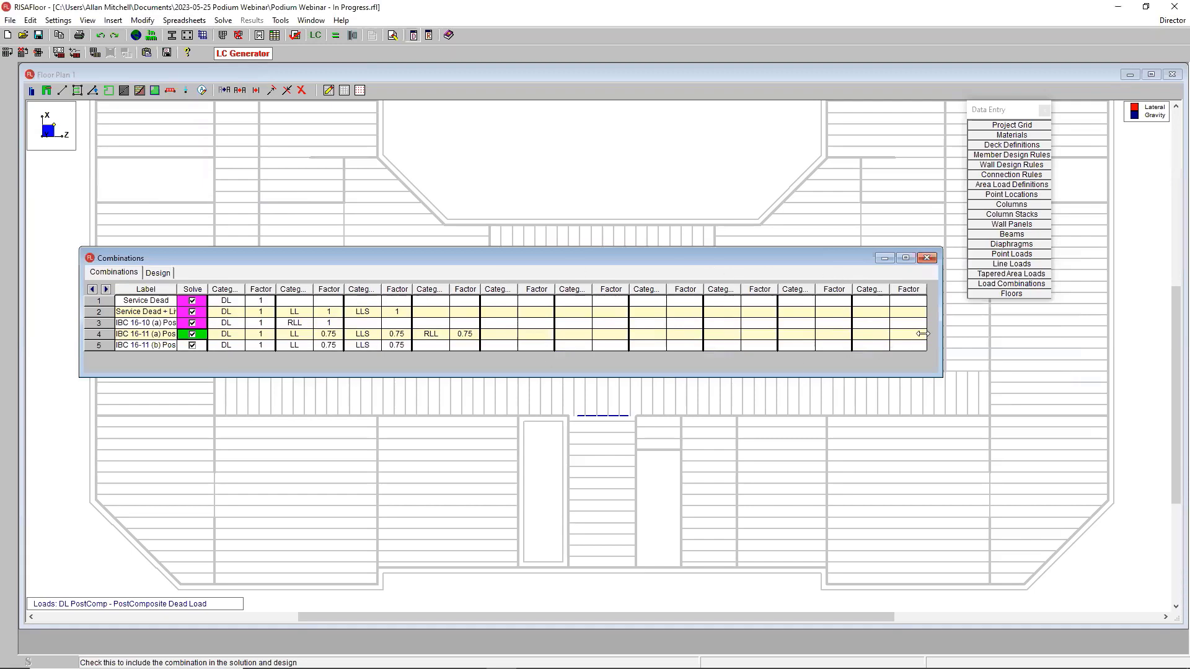
pyautogui.click(928, 258)
# - In the beam spreadsheet's wood data, set Le2 of beams M1 through M8 to 2, 8, 5, 2, 6, 9, 4 and 7 ft
pyautogui.click(980, 234)
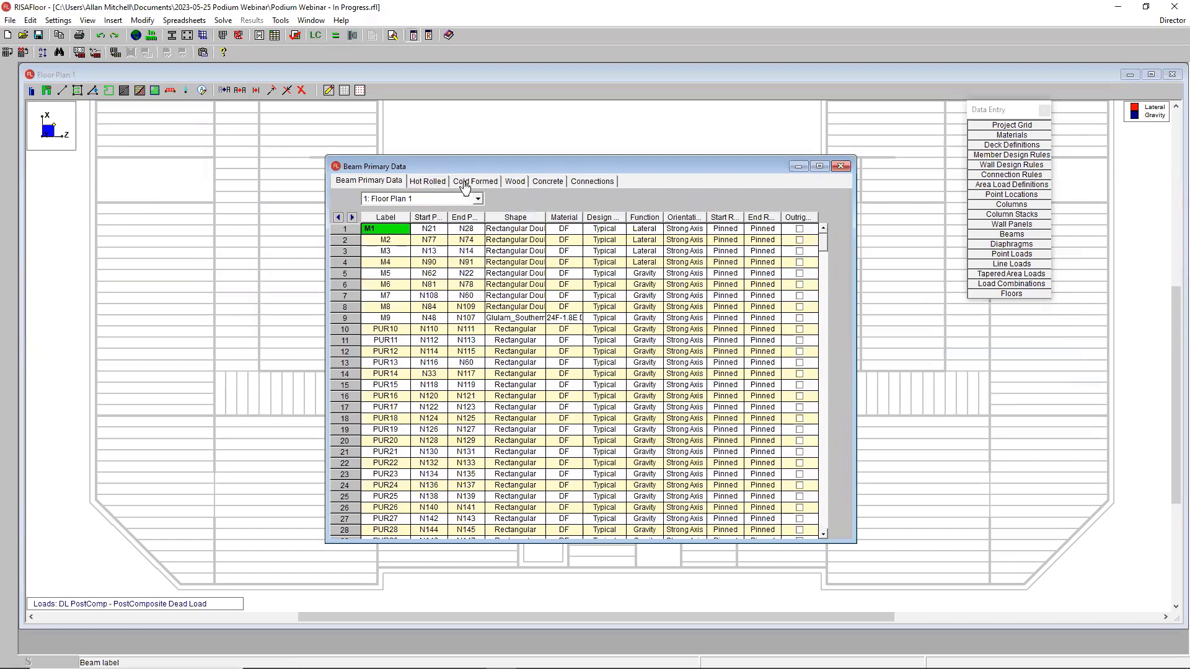
pyautogui.click(515, 182)
pyautogui.click(492, 229)
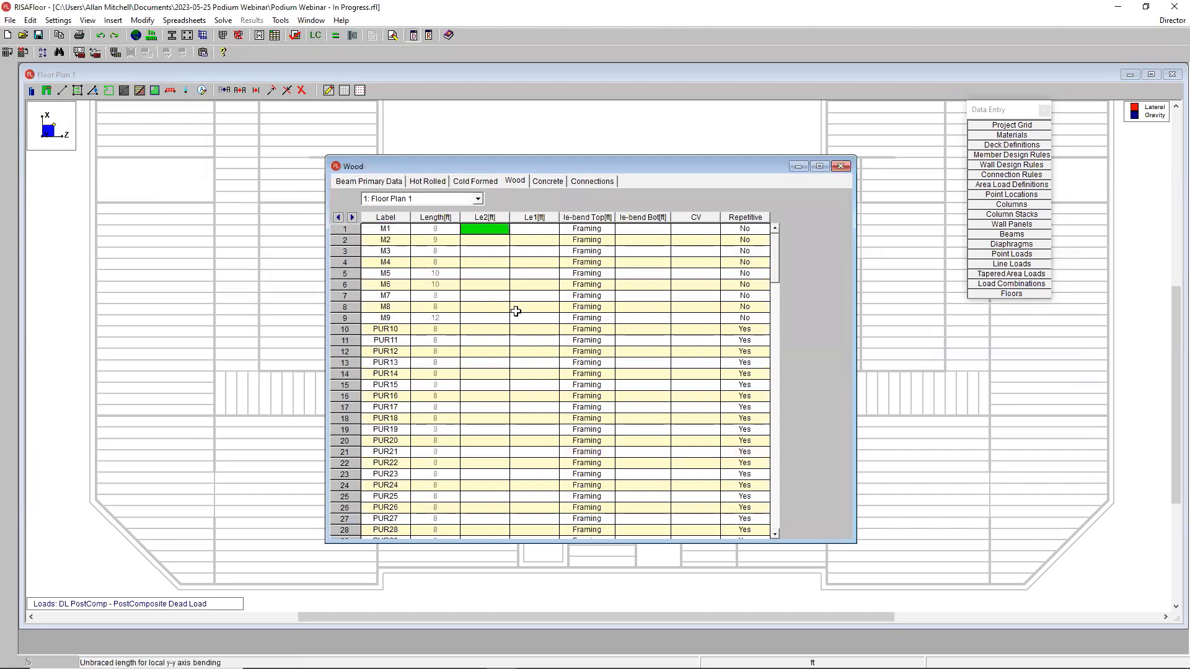
pyautogui.write('2')
pyautogui.press('Return')
pyautogui.write('8')
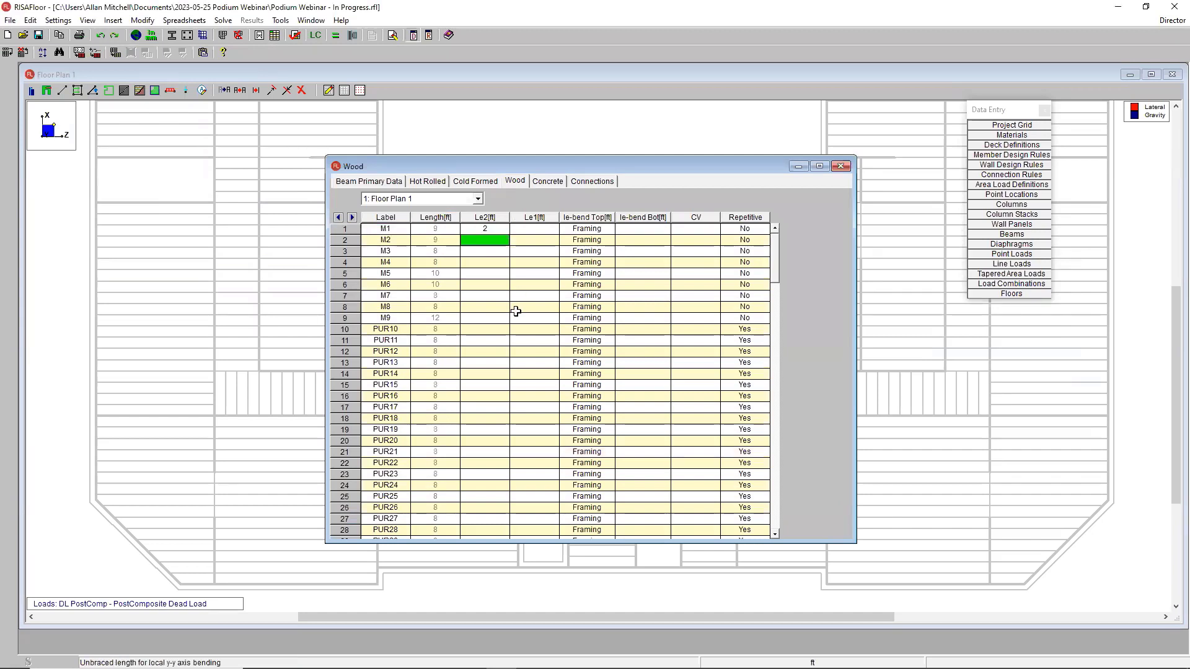
pyautogui.press('Return')
pyautogui.write('5')
pyautogui.press('Return')
pyautogui.write('2')
pyautogui.press('Return')
pyautogui.write('6')
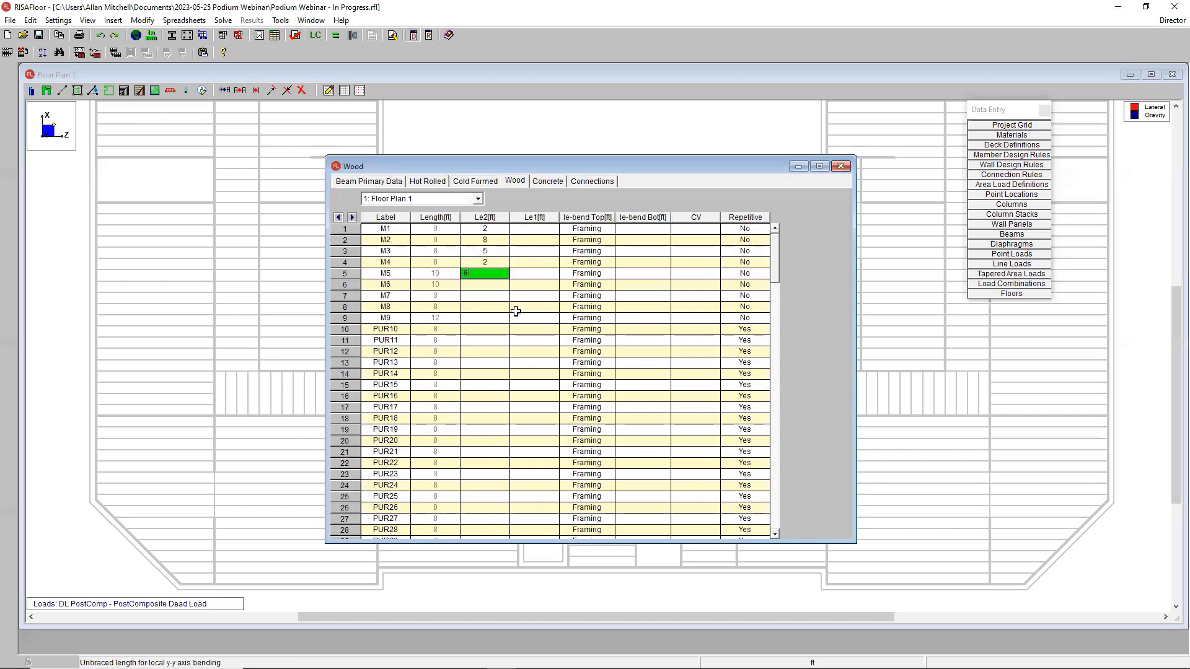
pyautogui.press('Return')
pyautogui.write('9')
pyautogui.press('Return')
pyautogui.write('4')
pyautogui.press('Return')
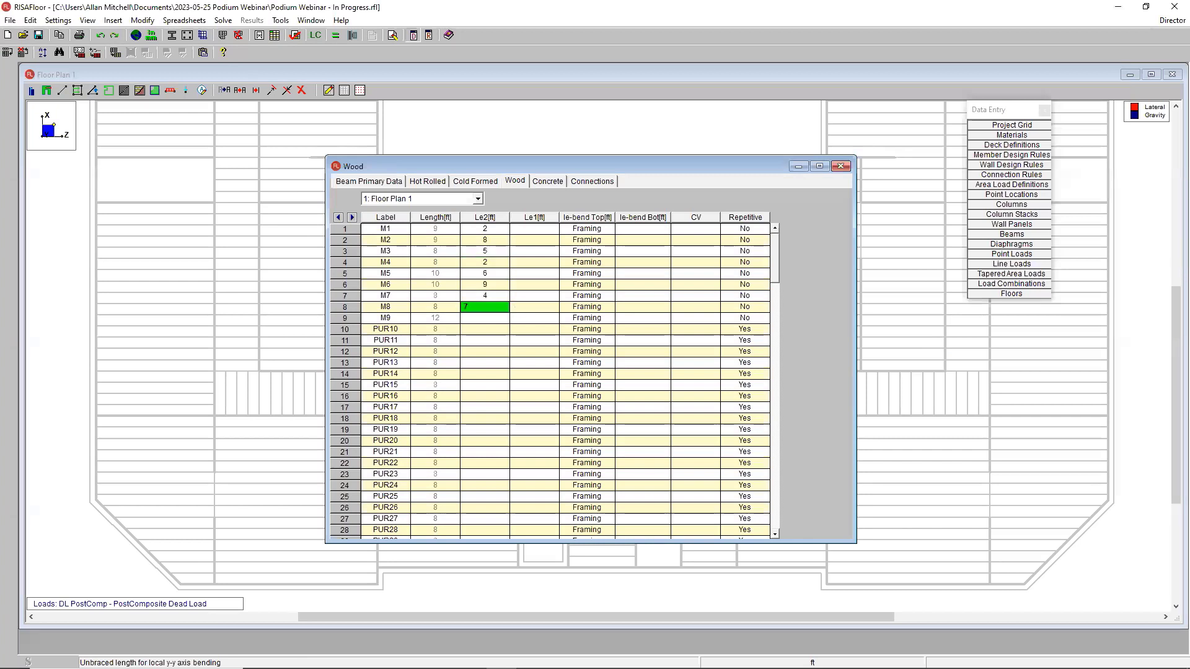
pyautogui.write('7')
# - Mark the Le2 cells of beams M1 through M8 as a block
pyautogui.click(502, 228)
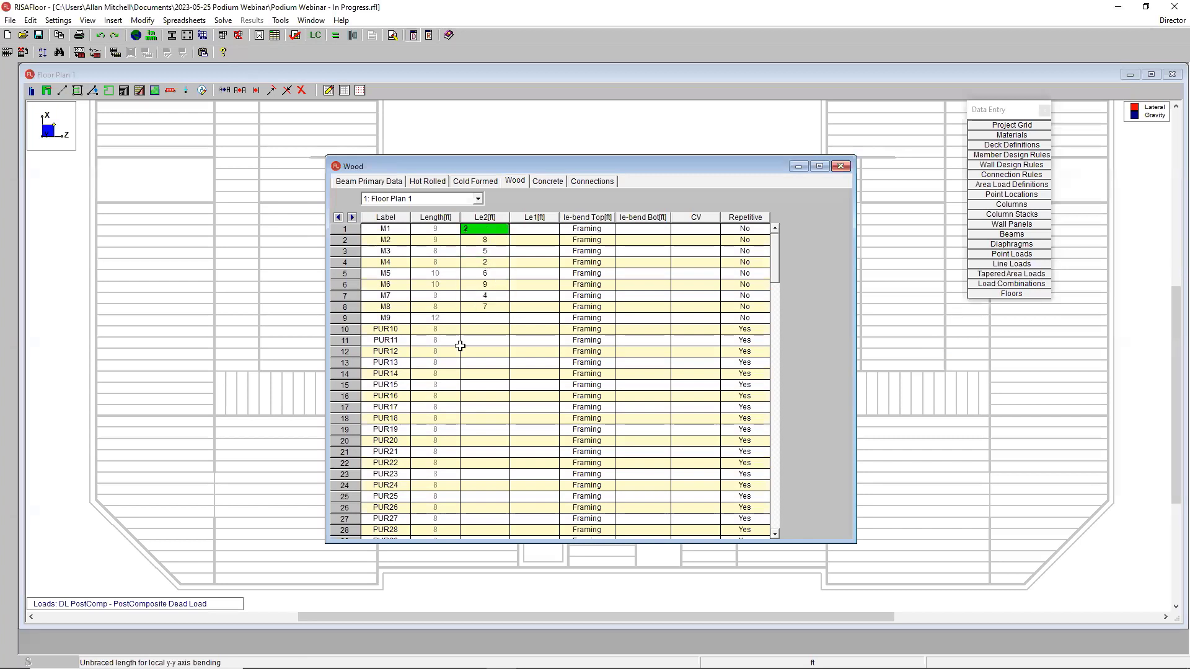
pyautogui.keyDown('shift'); pyautogui.click(501, 307); pyautogui.keyUp('shift')
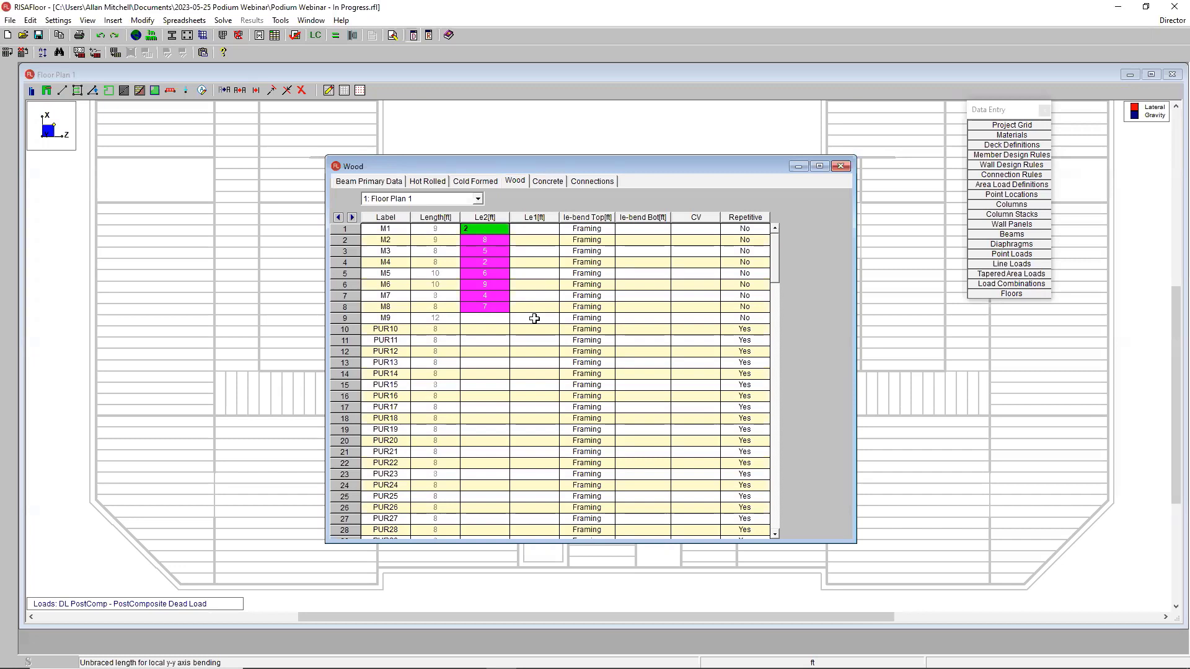
pyautogui.hotkey('ctrl', 'm')
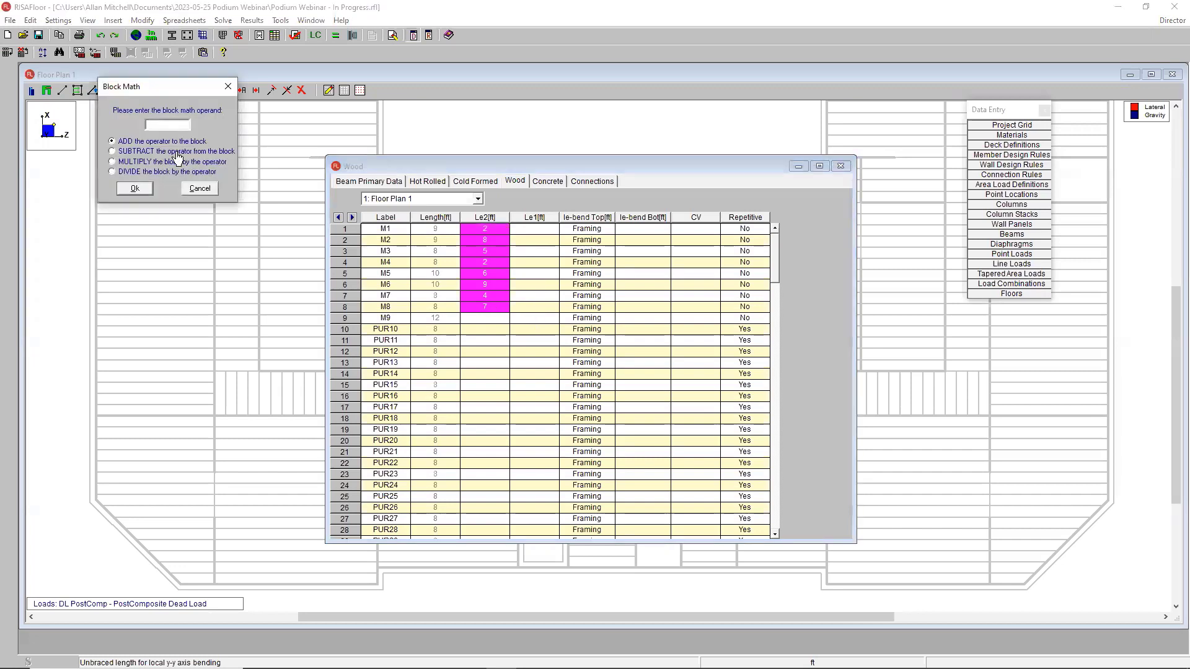
pyautogui.moveTo(166, 90); pyautogui.dragTo(370, 222)
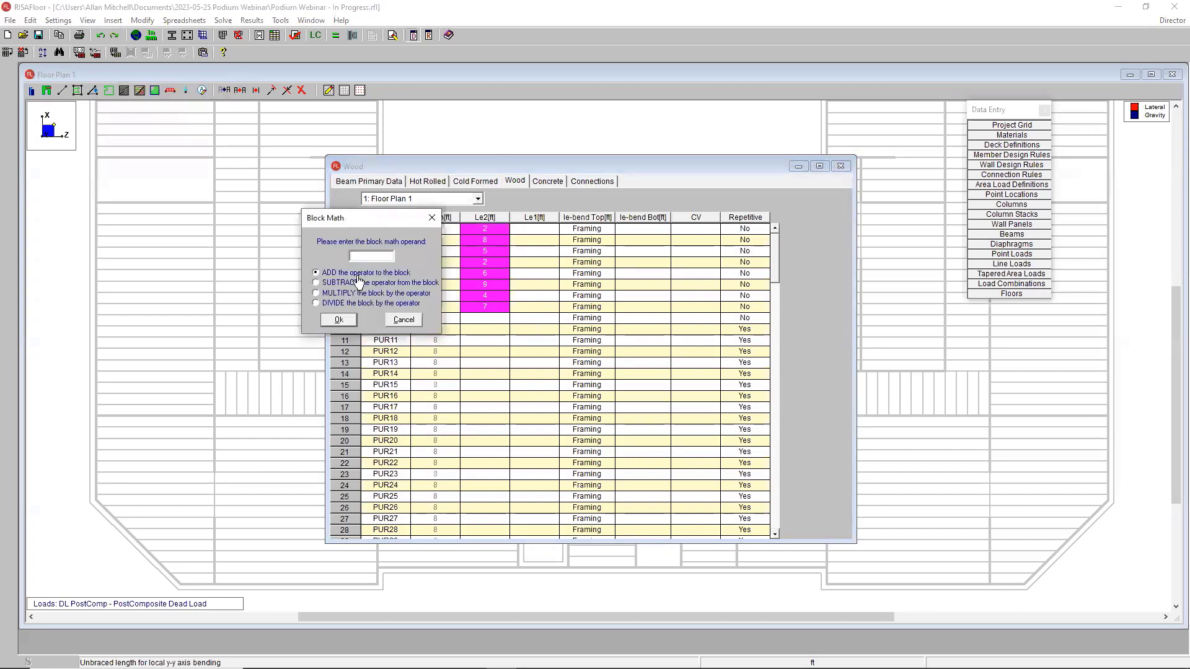
pyautogui.click(402, 321)
# - Divide the marked Le2 values by 2 with block math, and close the beam spreadsheet
pyautogui.rightClick(495, 279)
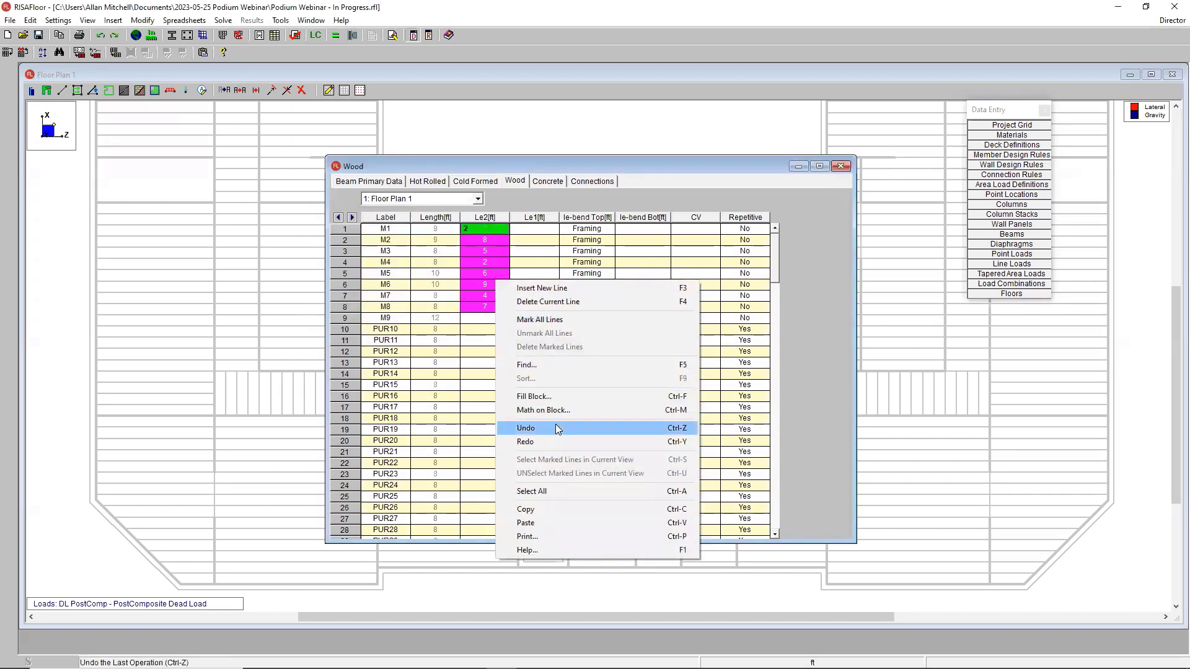
pyautogui.click(577, 409)
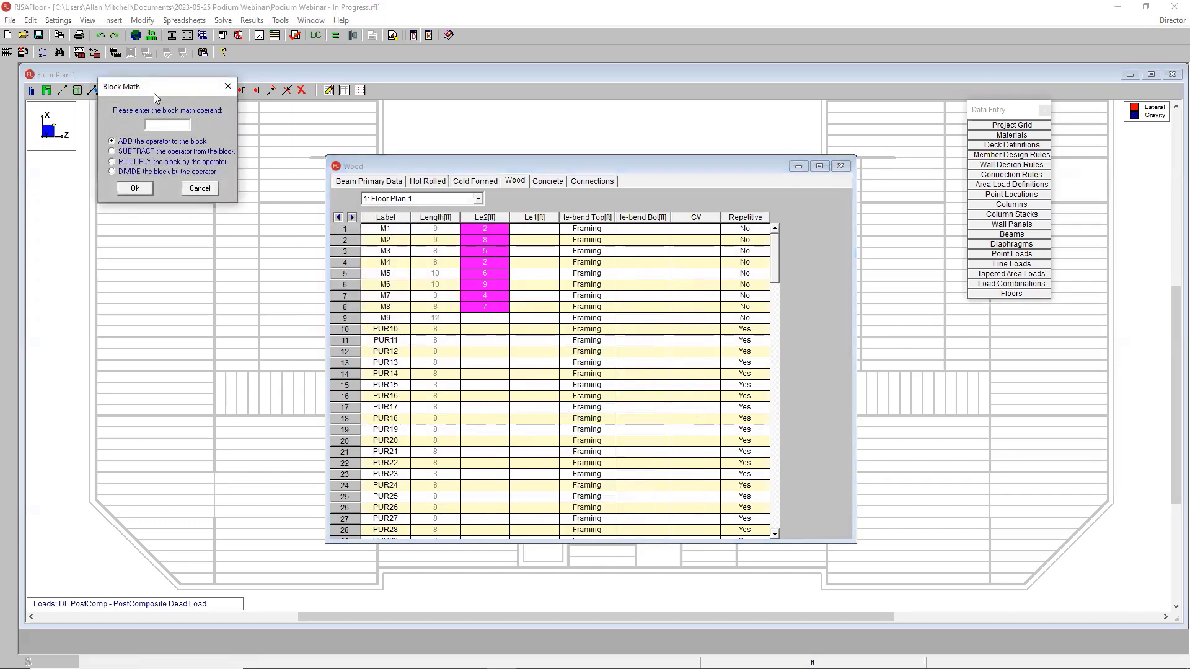
pyautogui.moveTo(157, 93); pyautogui.dragTo(360, 225)
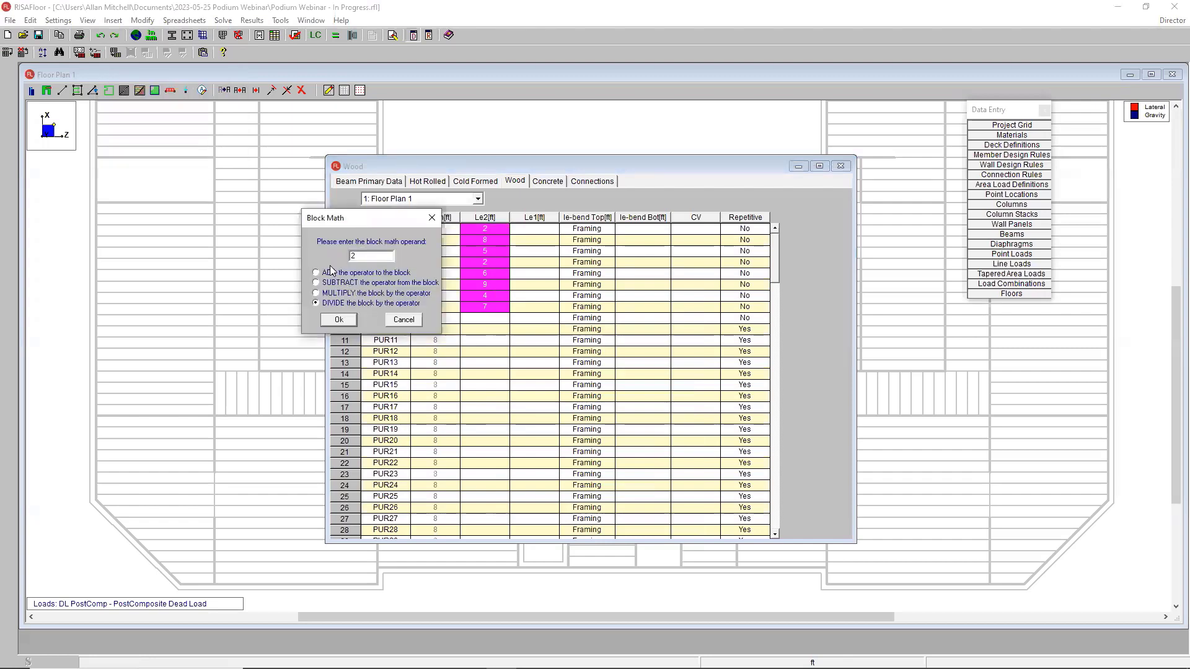
pyautogui.click(340, 320)
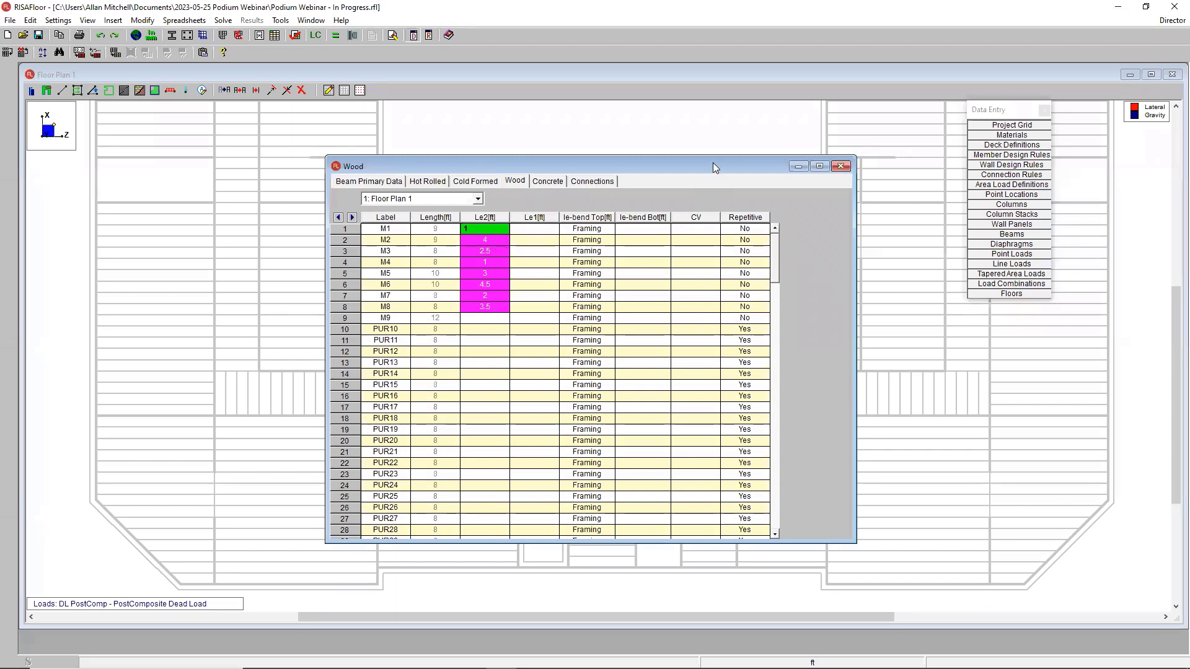
pyautogui.moveTo(713, 163); pyautogui.dragTo(659, 135)
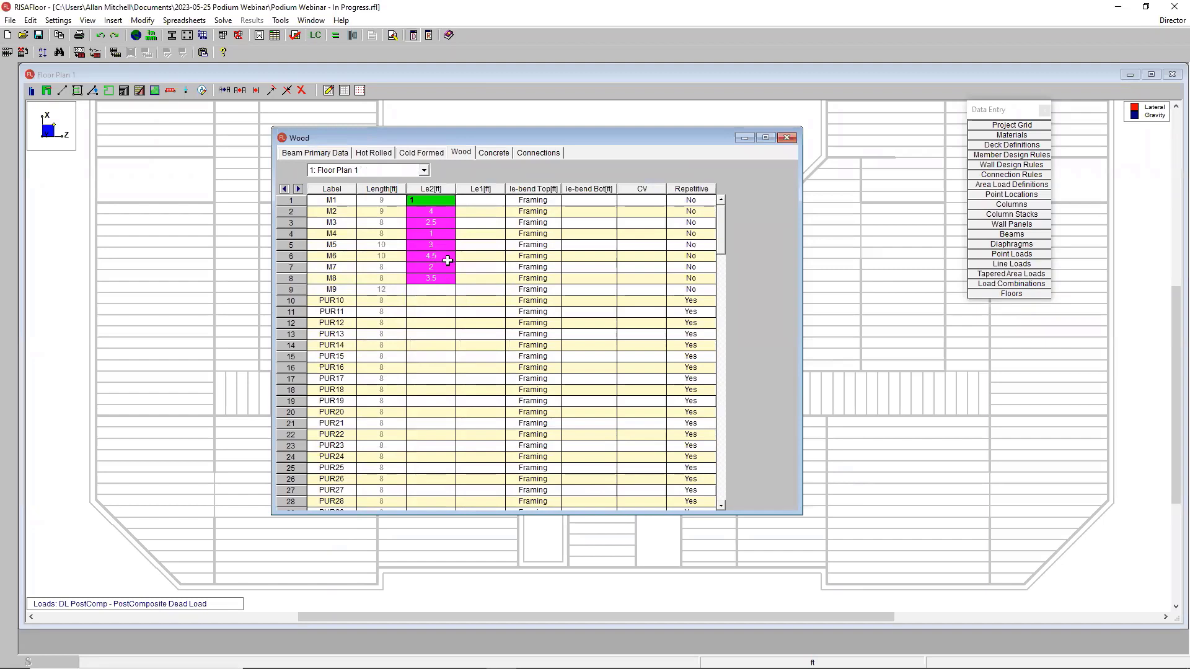
pyautogui.click(787, 137)
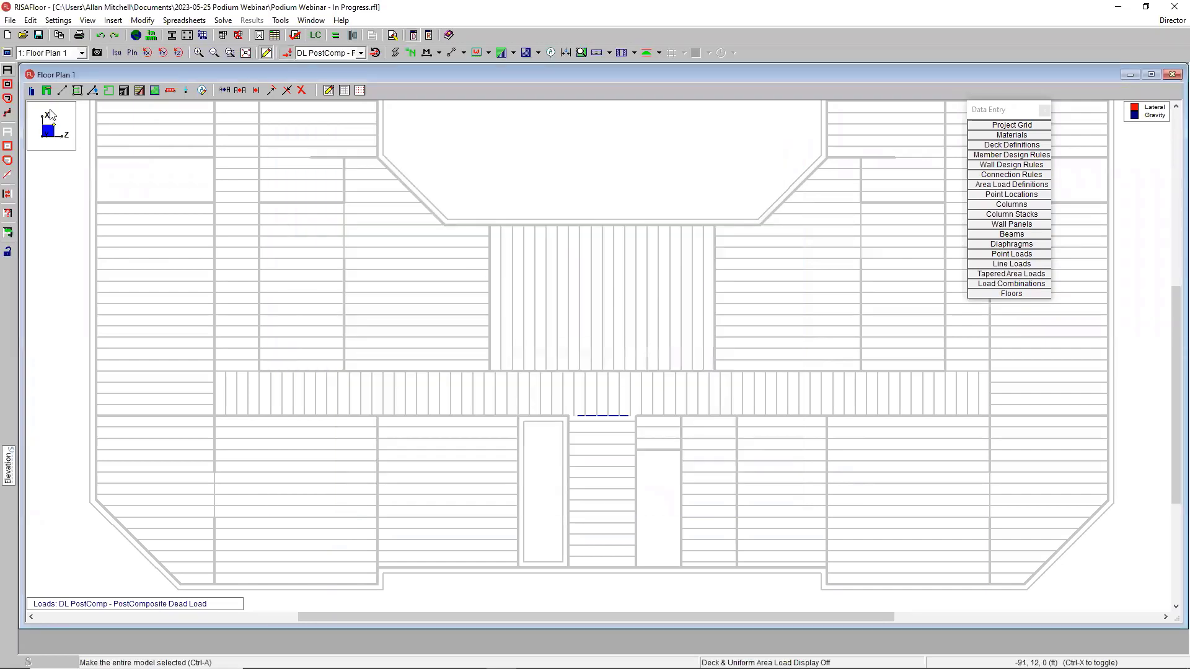
# - Select the entire model on the floor plan and turn off the wall thickness labels
pyautogui.click(8, 70)
pyautogui.scroll(-3, 675, 523)
pyautogui.moveTo(618, 338); pyautogui.dragTo(621, 377, button='middle')
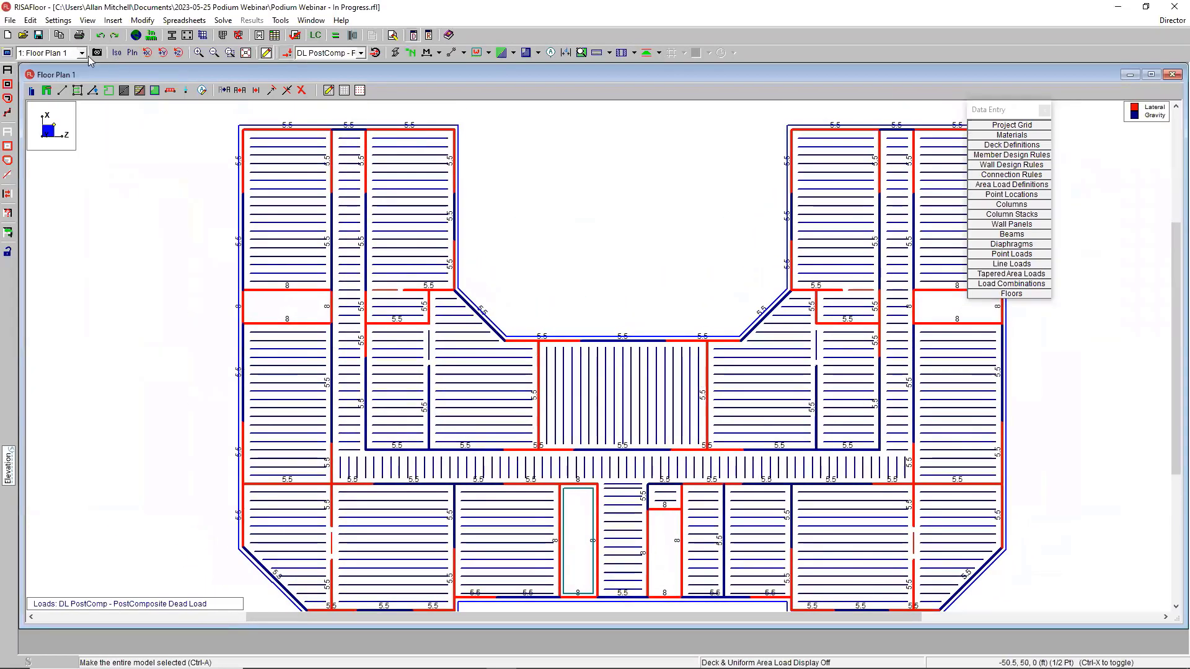
pyautogui.click(538, 53)
pyautogui.click(491, 68)
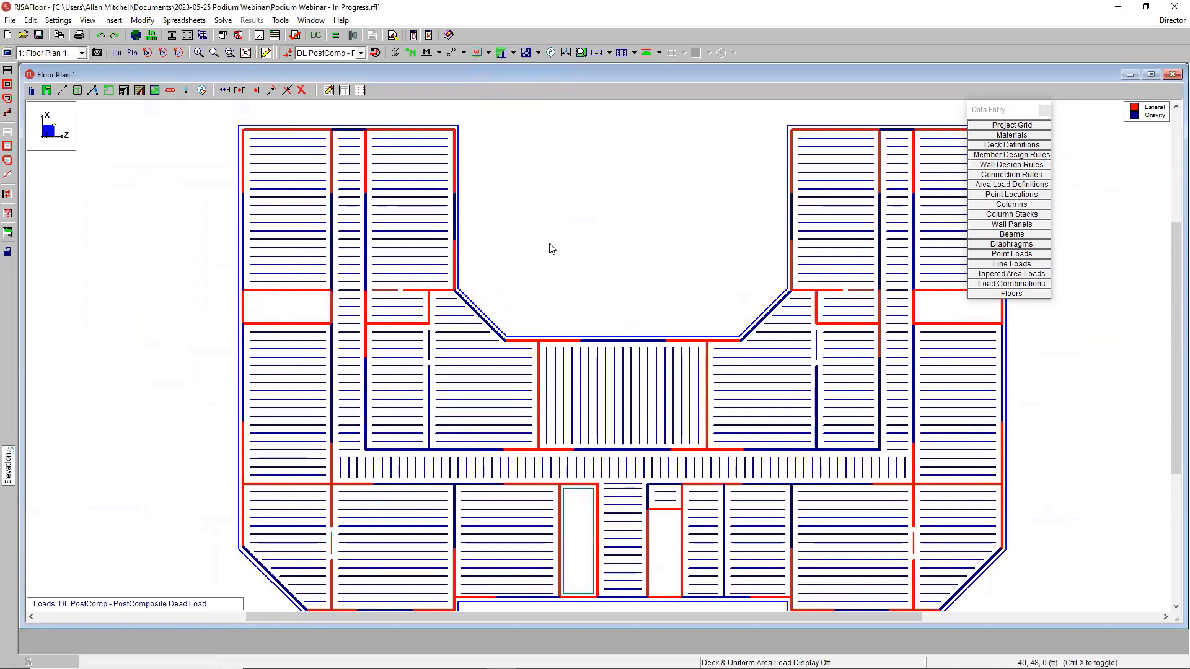
# - Modify the overhang distance of all selected diaphragm edge segments on Floor Plan 1 to 4 in
pyautogui.scroll(-1, 552, 248)
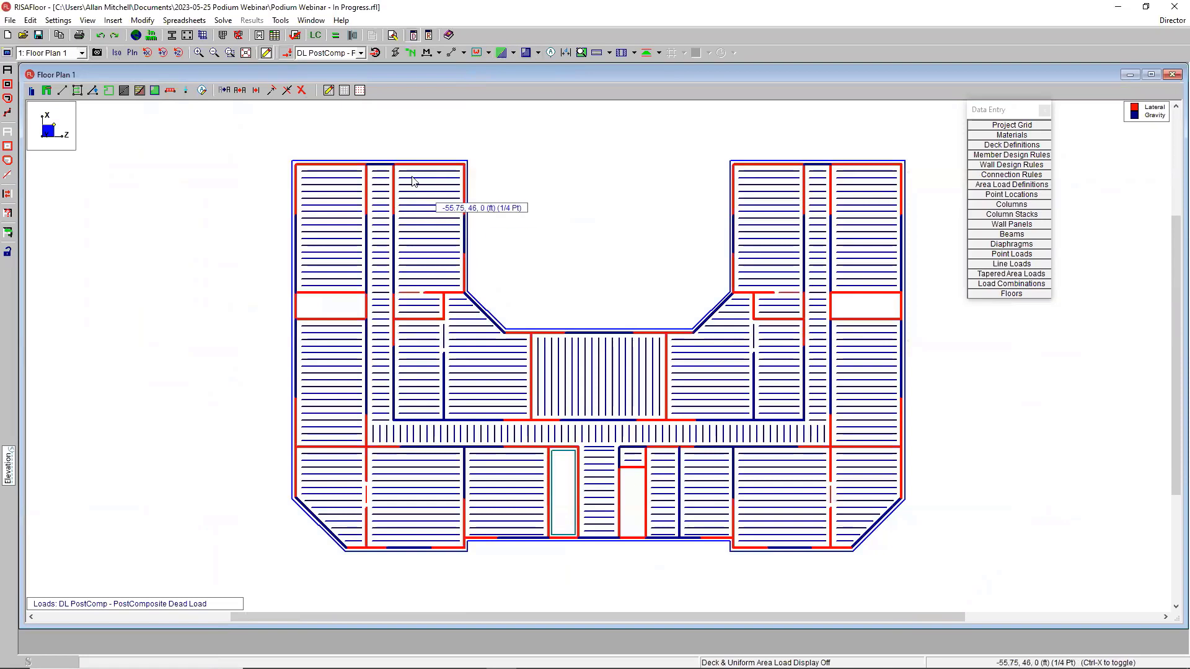
pyautogui.scroll(1, 280, 153)
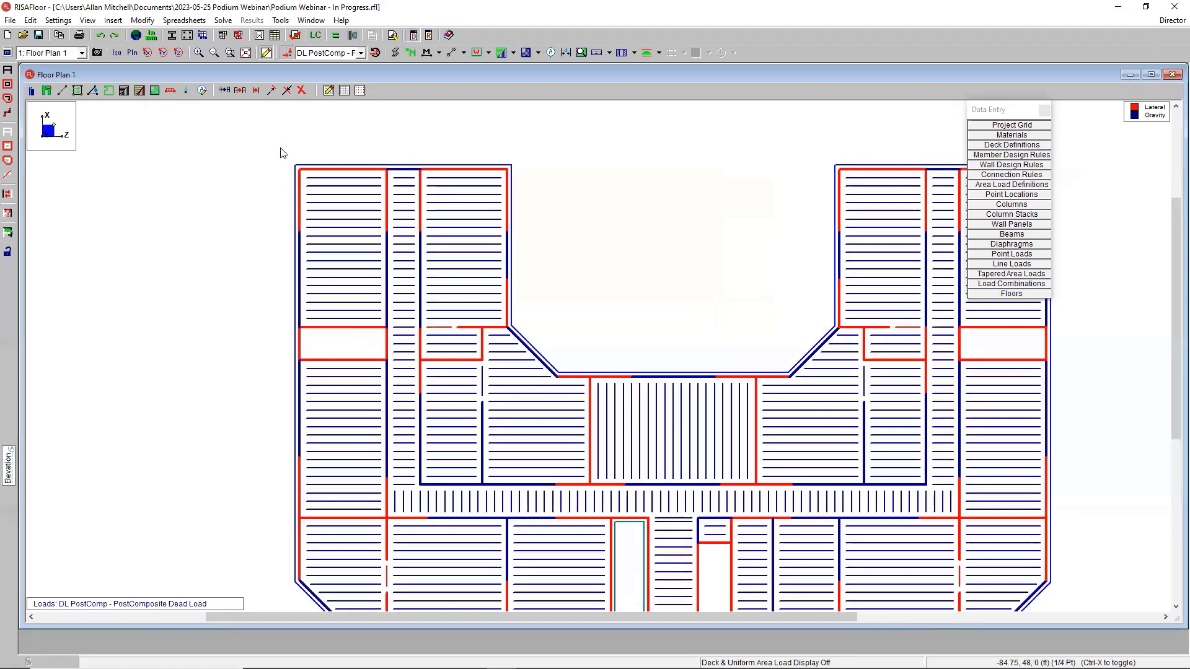
pyautogui.scroll(1, 281, 153)
pyautogui.scroll(1, 304, 162)
pyautogui.moveTo(507, 221); pyautogui.dragTo(459, 220, button='middle')
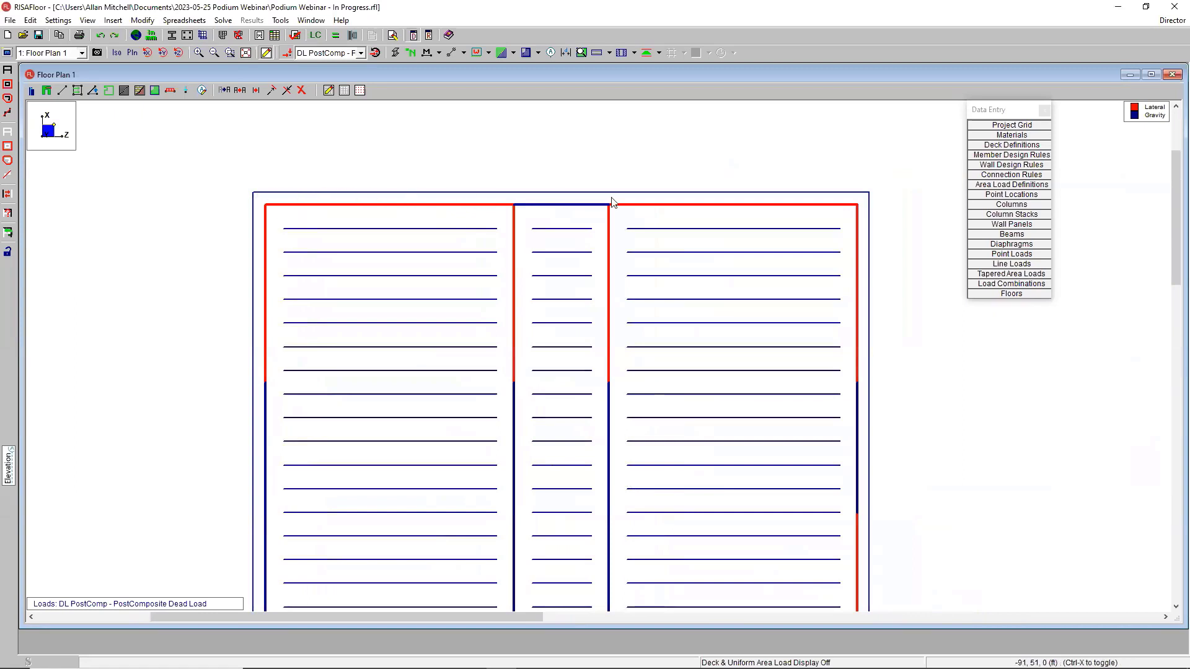
pyautogui.scroll(-2, 613, 180)
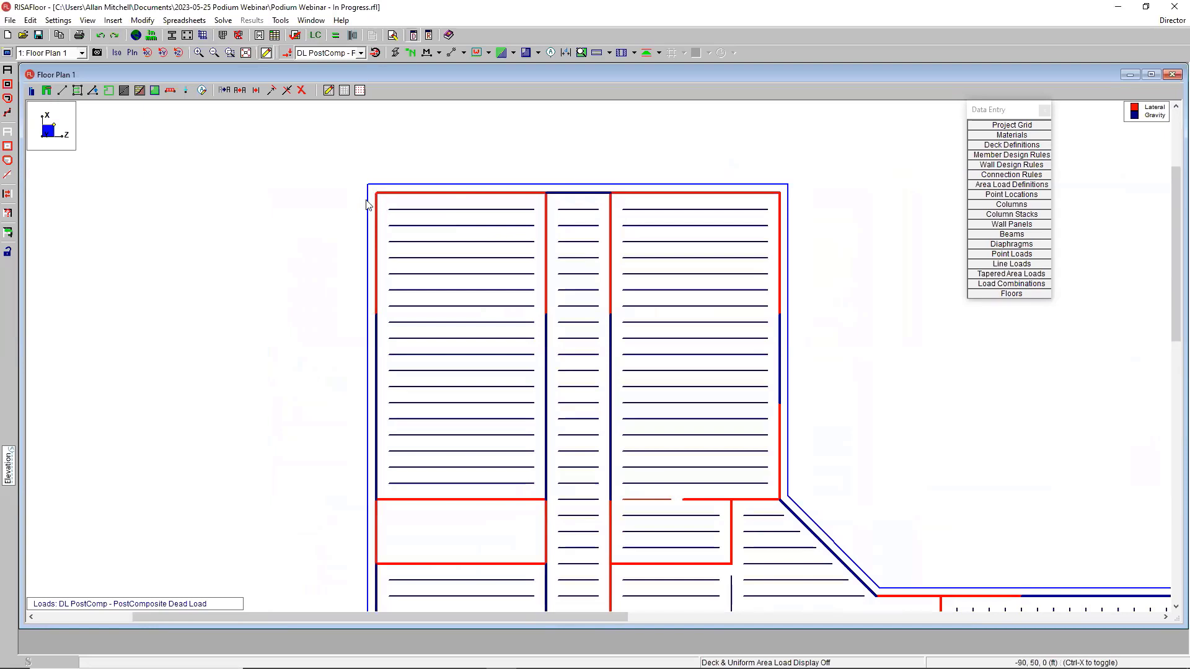
pyautogui.moveTo(495, 210); pyautogui.dragTo(445, 195, button='middle')
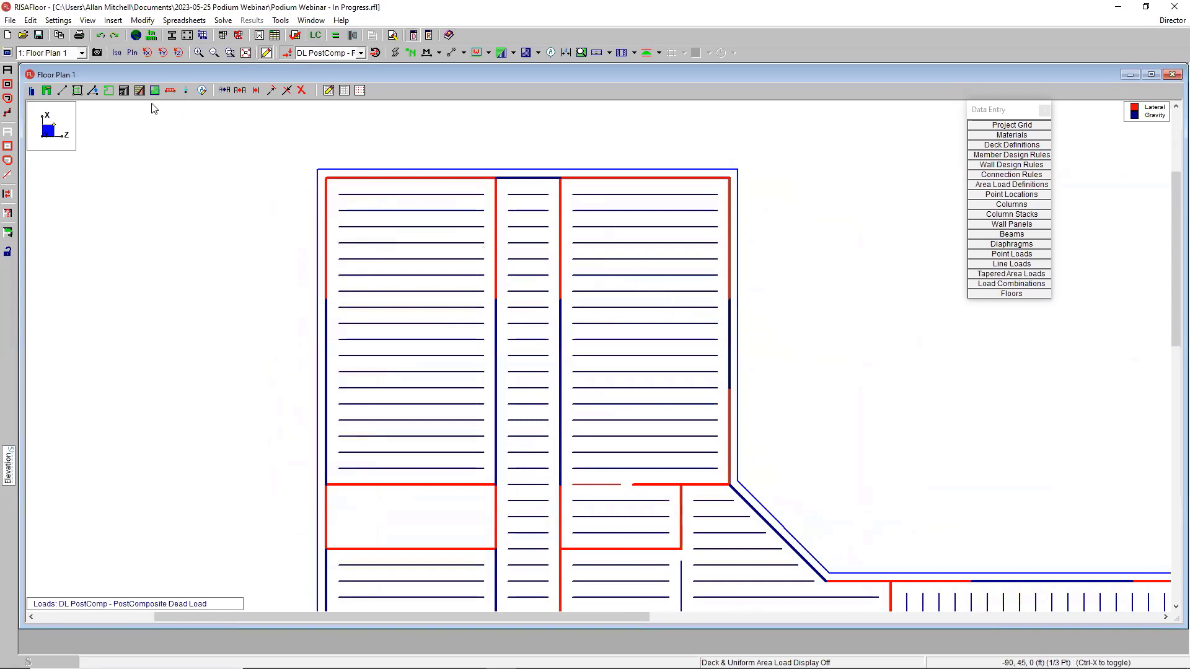
pyautogui.click(109, 91)
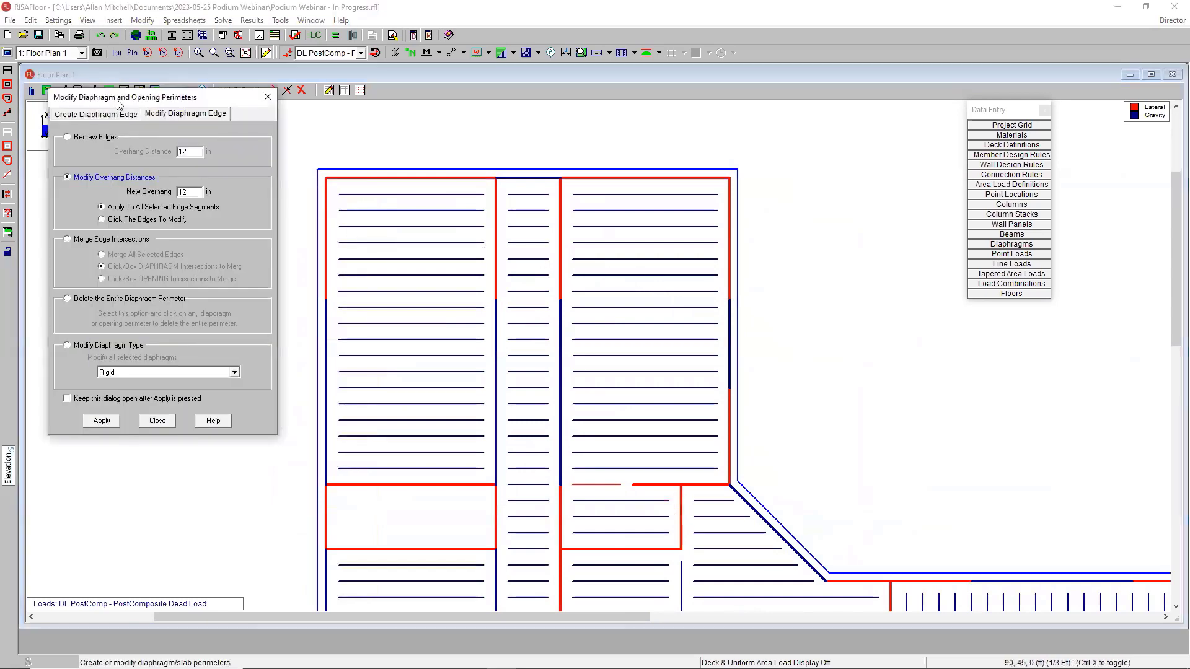
pyautogui.moveTo(118, 102); pyautogui.dragTo(156, 142)
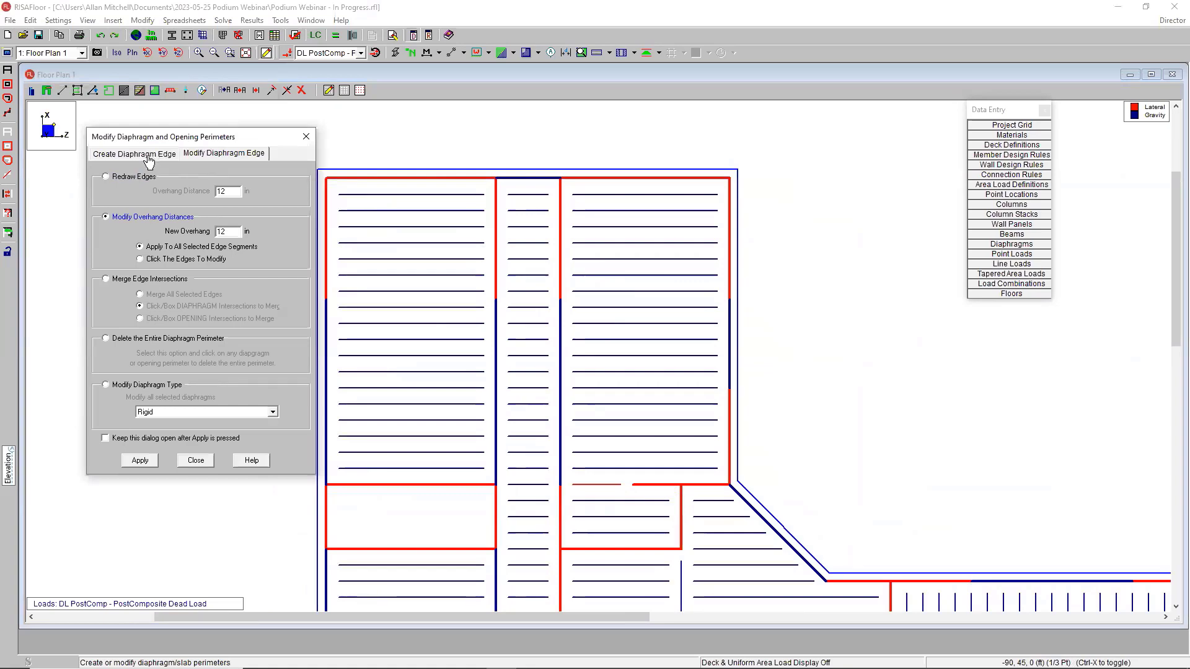
pyautogui.click(149, 155)
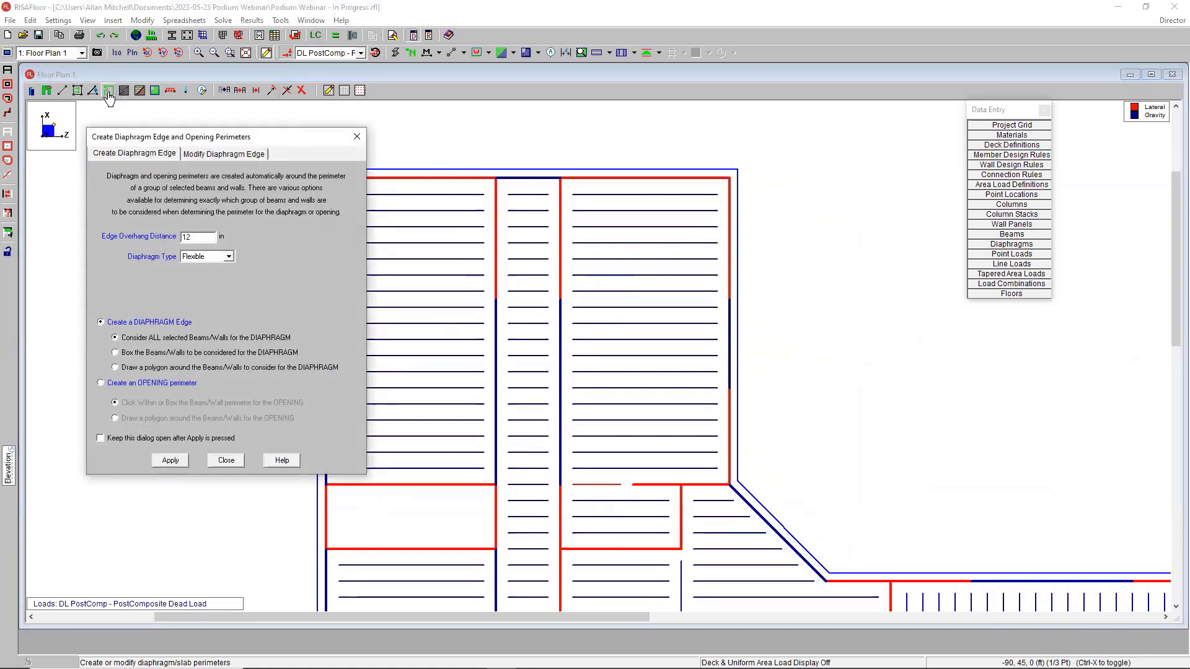
pyautogui.click(236, 154)
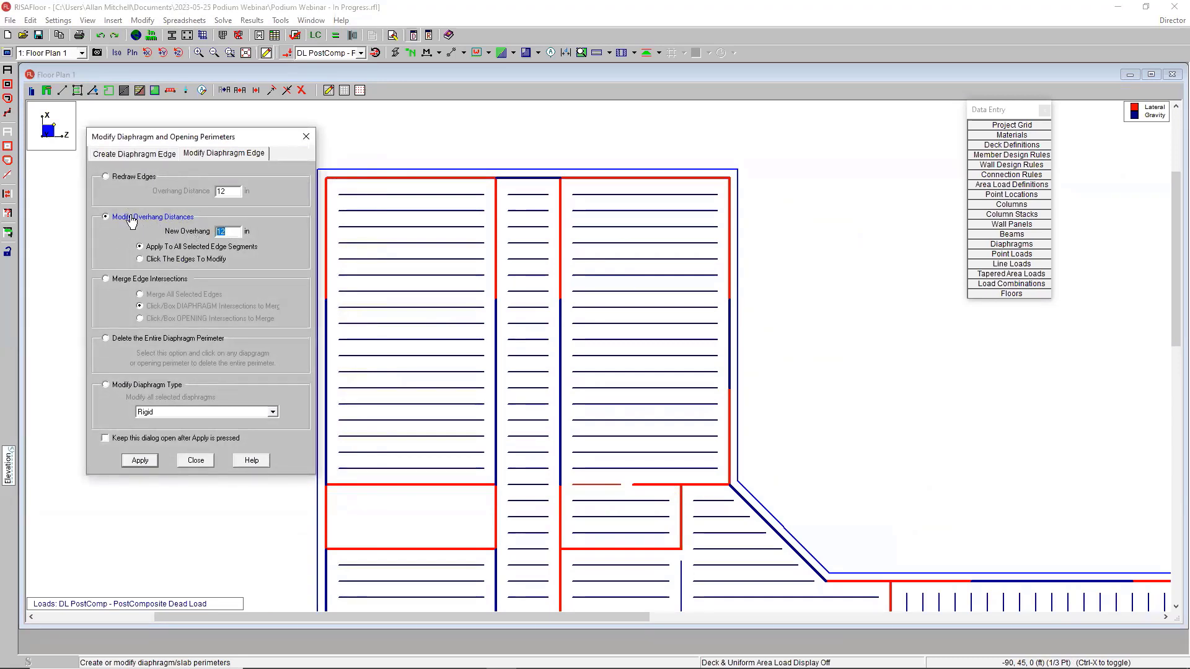
pyautogui.write('4')
pyautogui.moveTo(222, 135); pyautogui.dragTo(207, 123)
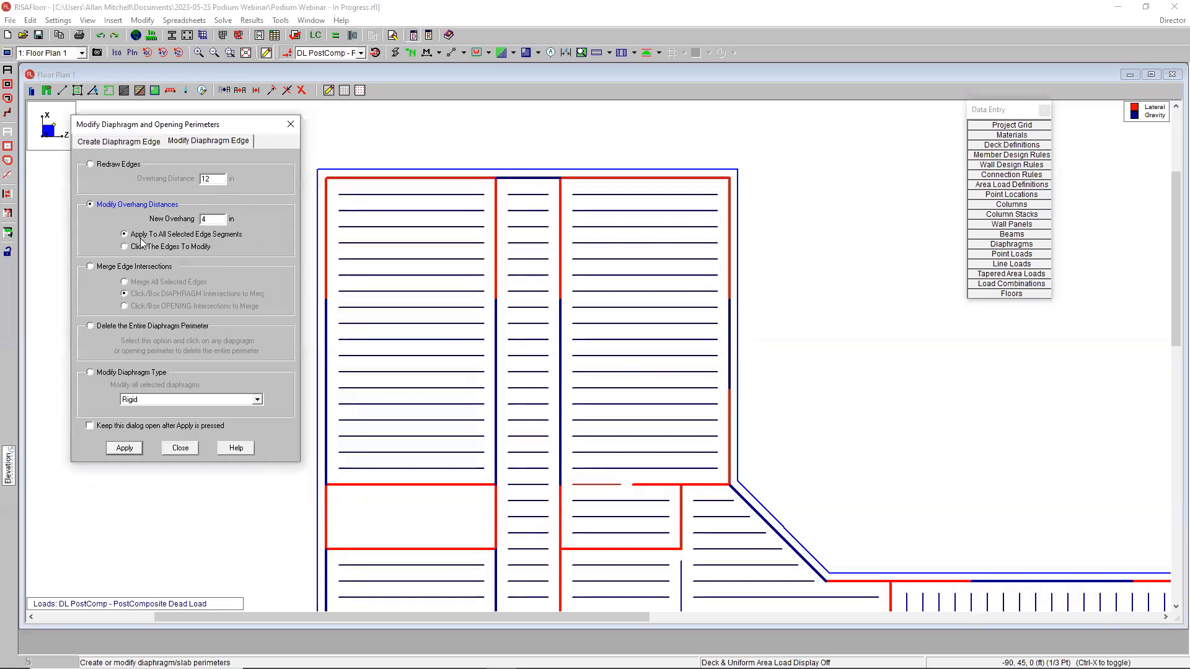
pyautogui.click(124, 448)
# - Check the new diaphragm edges, display the floor areas by deck type, and move the Data Entry window clear of the floor plan
pyautogui.scroll(2, 321, 160)
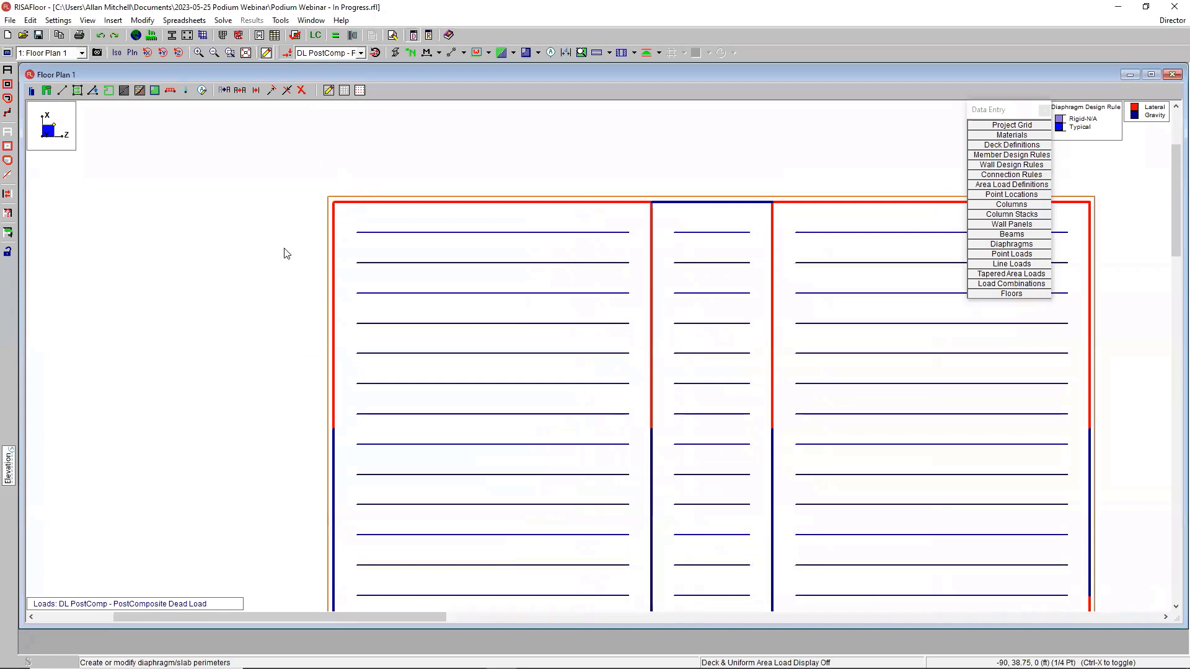
pyautogui.scroll(-5, 395, 250)
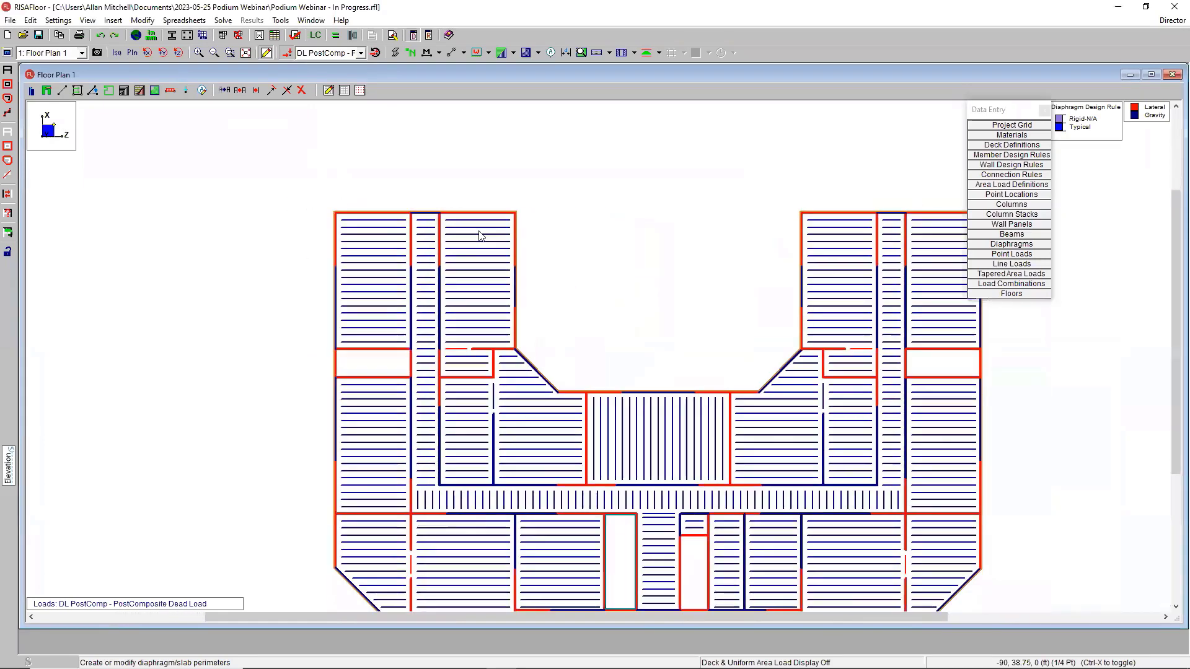
pyautogui.moveTo(598, 277); pyautogui.dragTo(579, 240, button='middle')
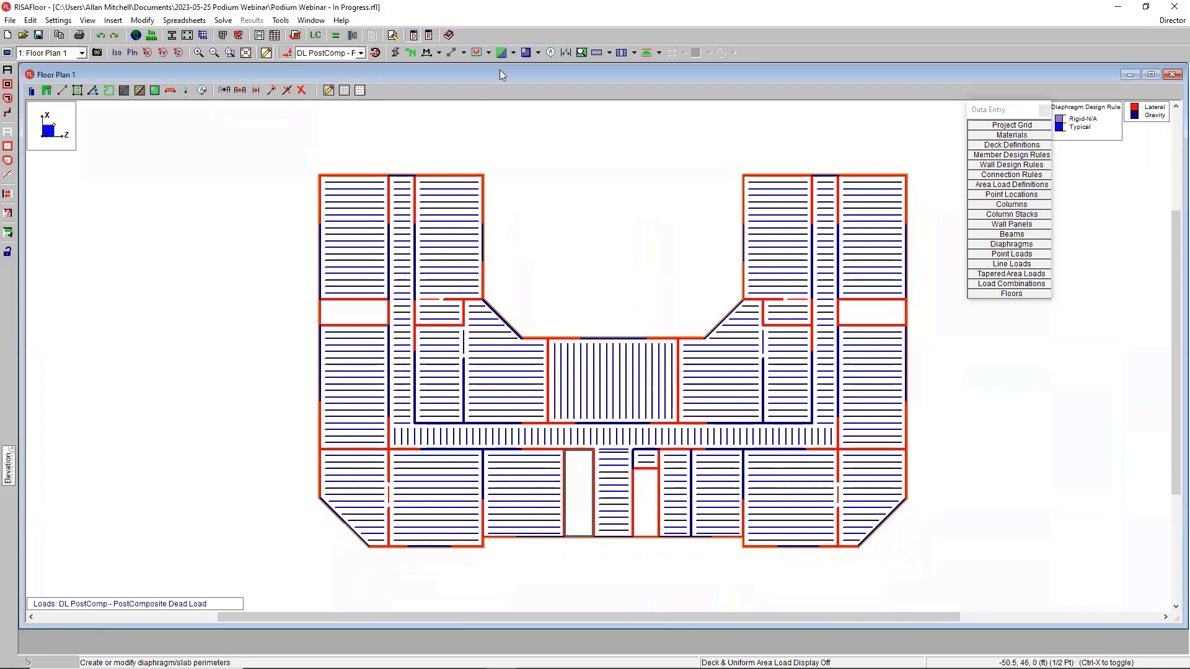
pyautogui.click(514, 53)
pyautogui.click(545, 93)
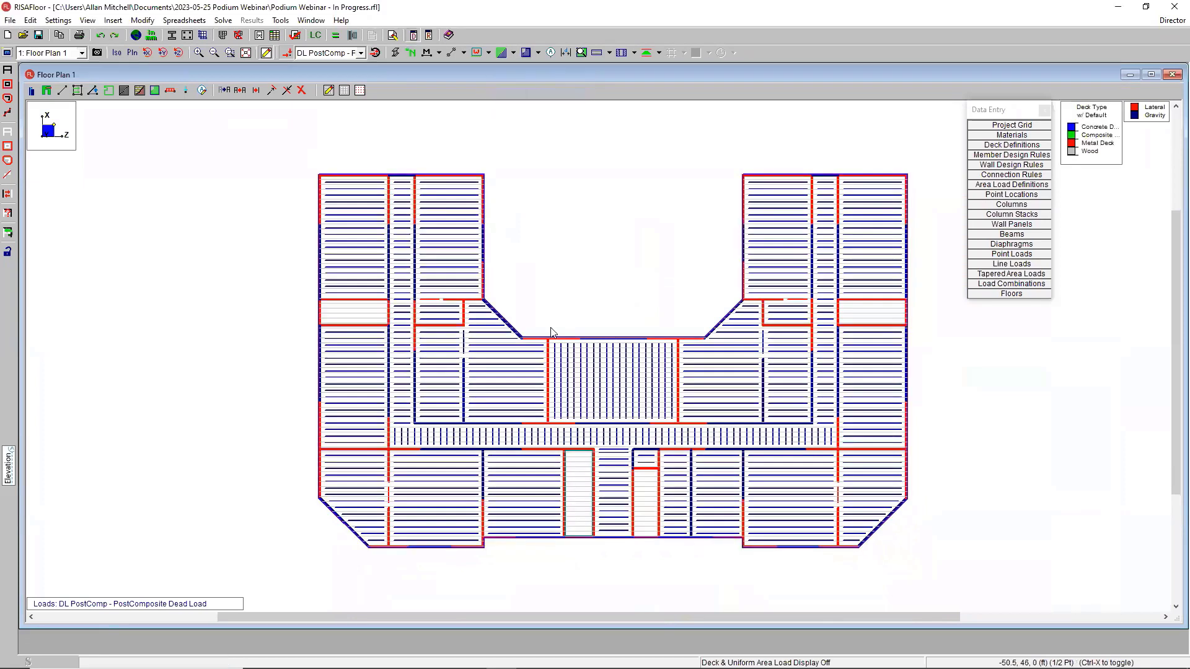
pyautogui.click(1019, 124)
pyautogui.moveTo(1018, 119); pyautogui.dragTo(1097, 216)
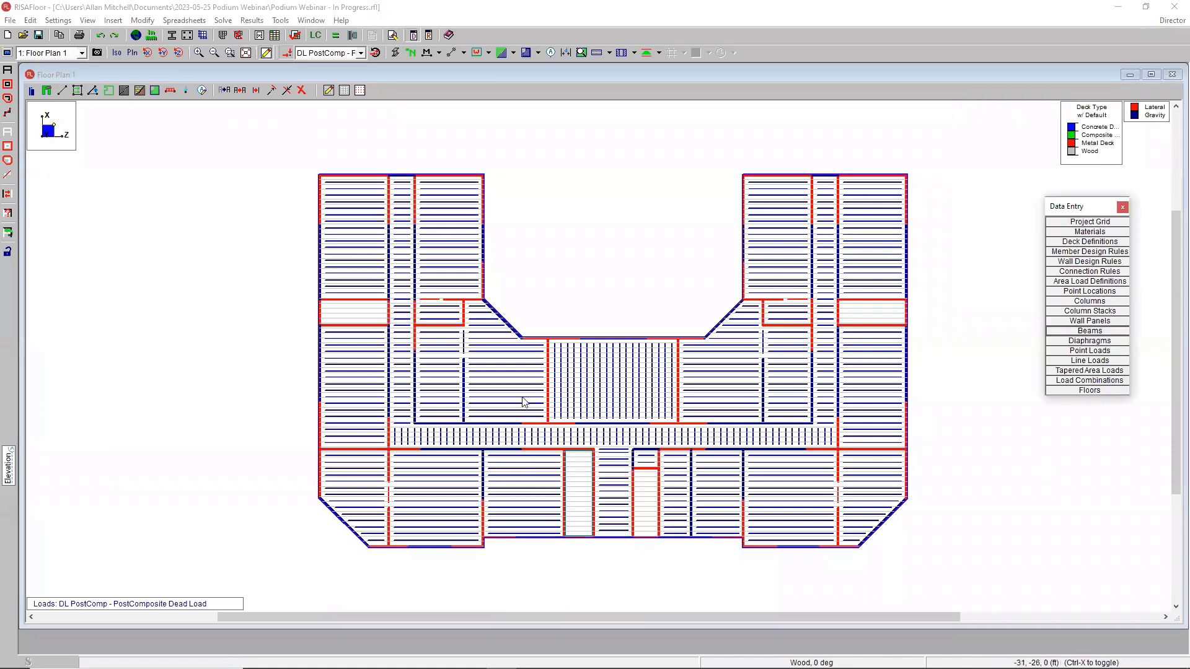
# - Examine the default deck span direction against the joists across the bays of Floor Plan 1
pyautogui.scroll(2, 524, 402)
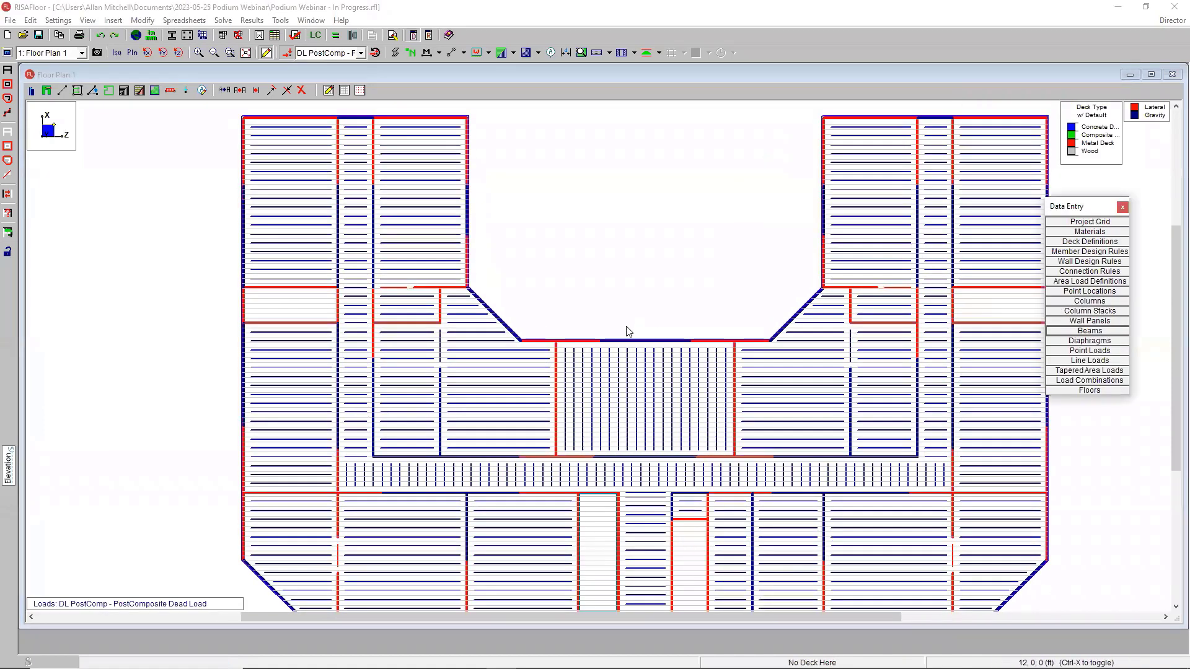
pyautogui.moveTo(754, 236); pyautogui.dragTo(569, 485, button='middle')
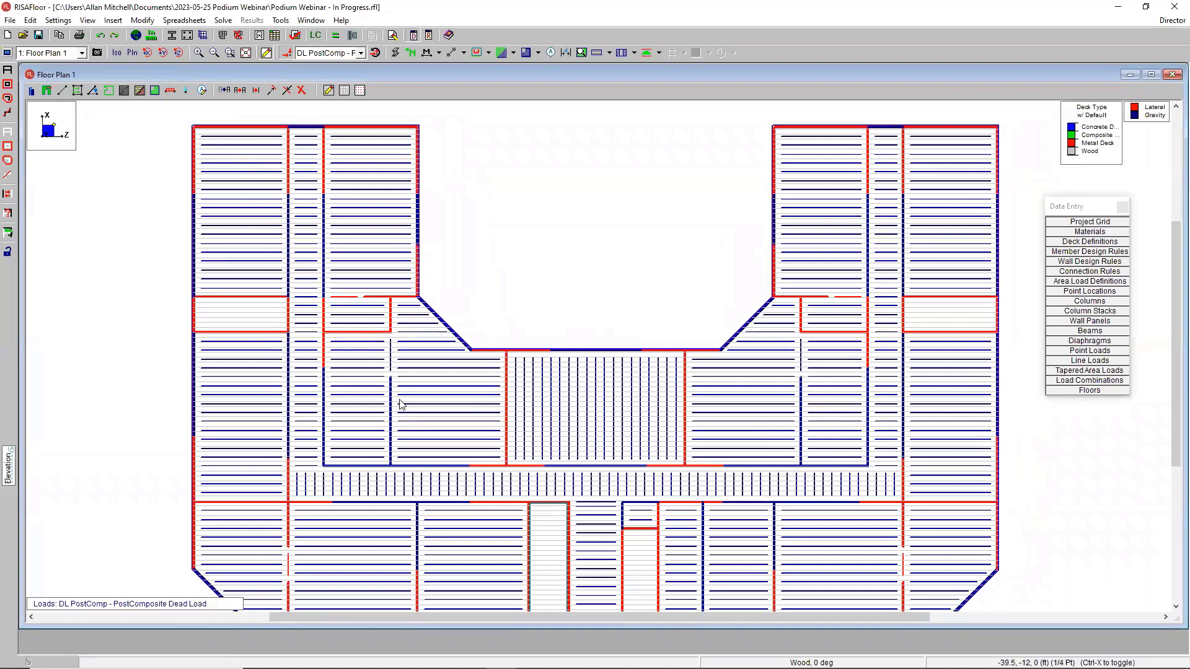
pyautogui.scroll(4, 400, 405)
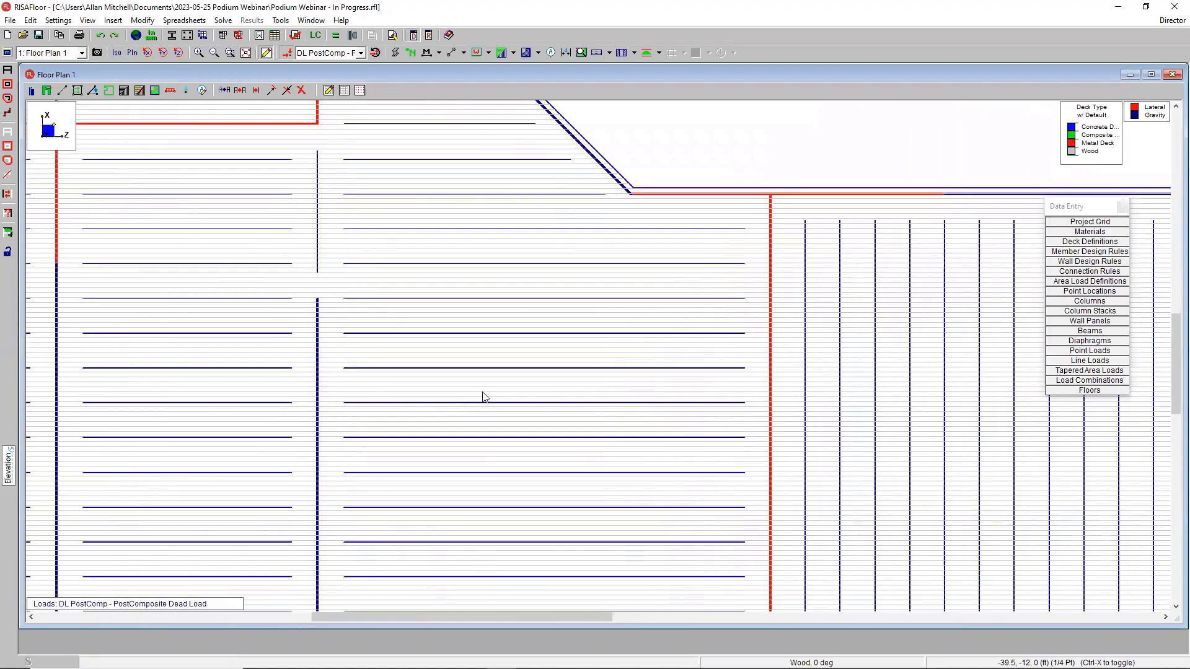
pyautogui.scroll(-5, 518, 393)
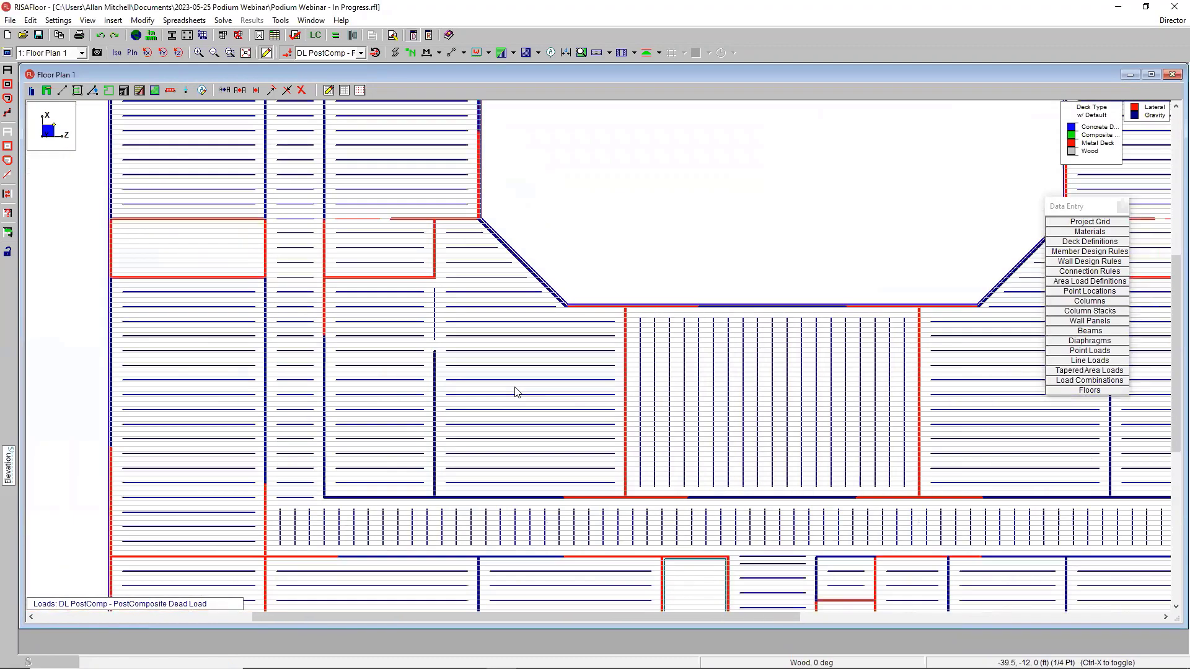
pyautogui.scroll(-1, 614, 442)
pyautogui.scroll(5, 613, 442)
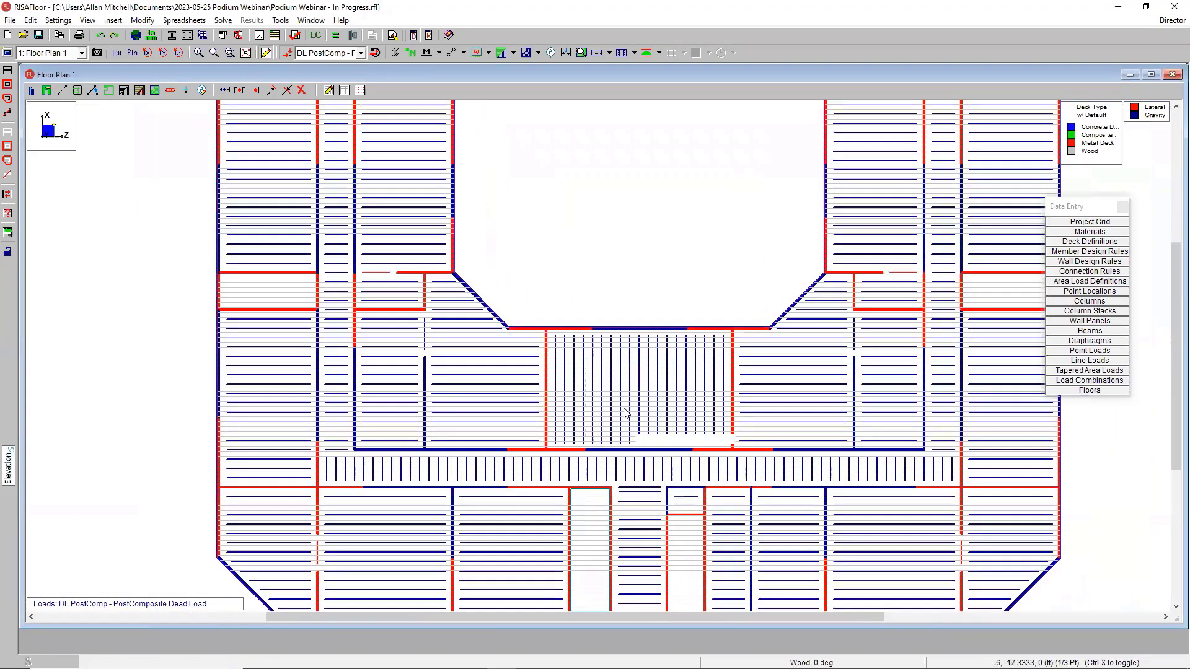
pyautogui.scroll(-4, 406, 342)
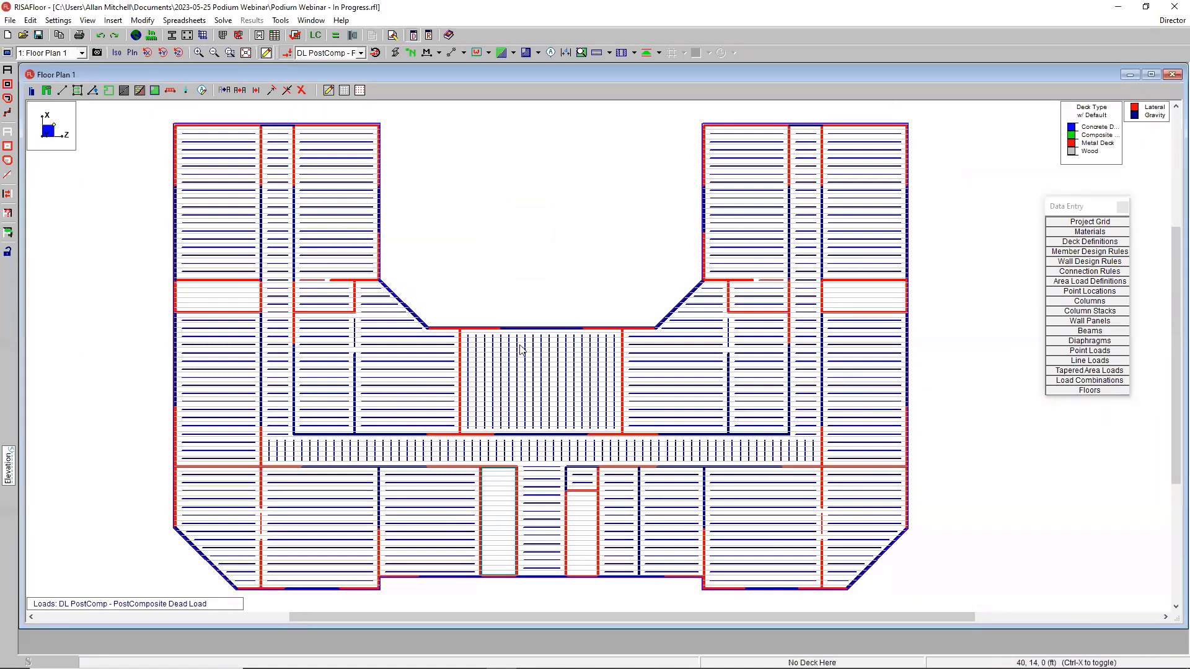
# - Block fill the default deck angle with 90 for all four floors in the beam floors spreadsheet, and close it
pyautogui.click(1071, 391)
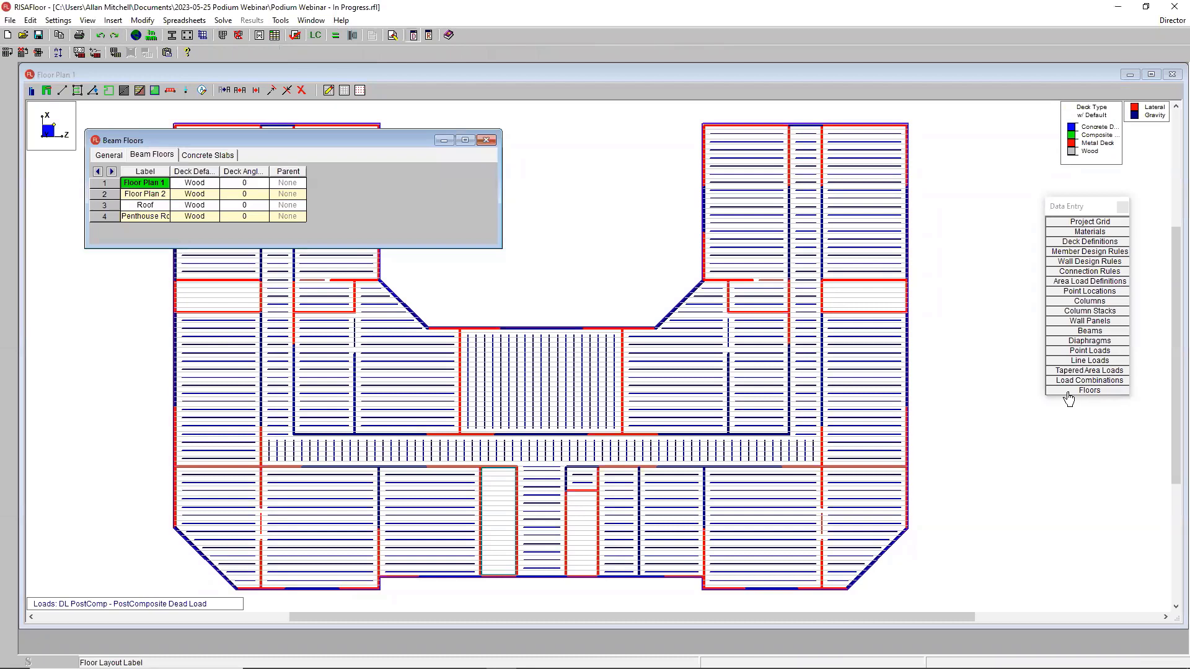
pyautogui.moveTo(259, 185); pyautogui.dragTo(262, 216)
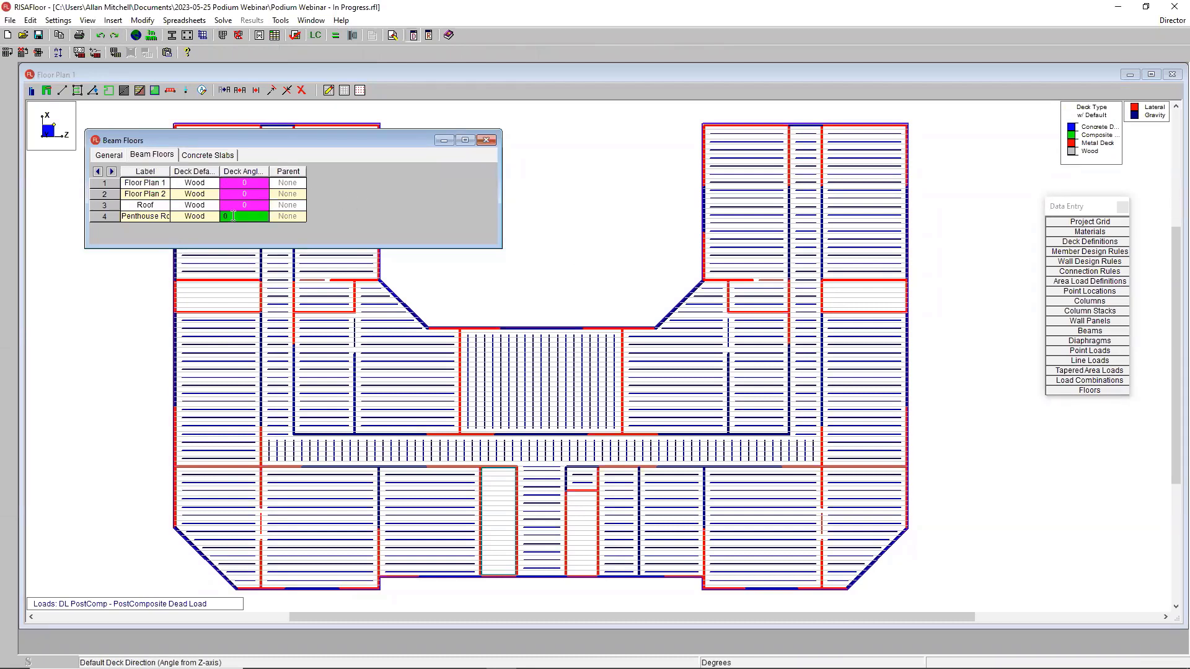
pyautogui.moveTo(268, 171); pyautogui.dragTo(285, 172)
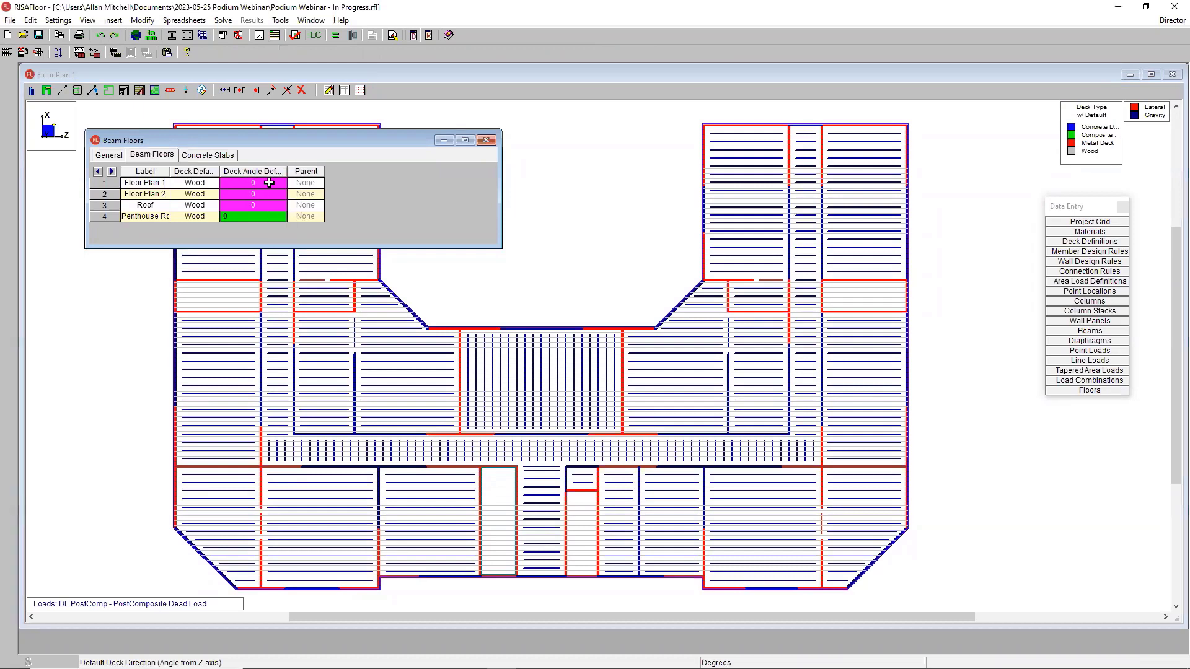
pyautogui.hotkey('ctrl', 'f')
pyautogui.write('90')
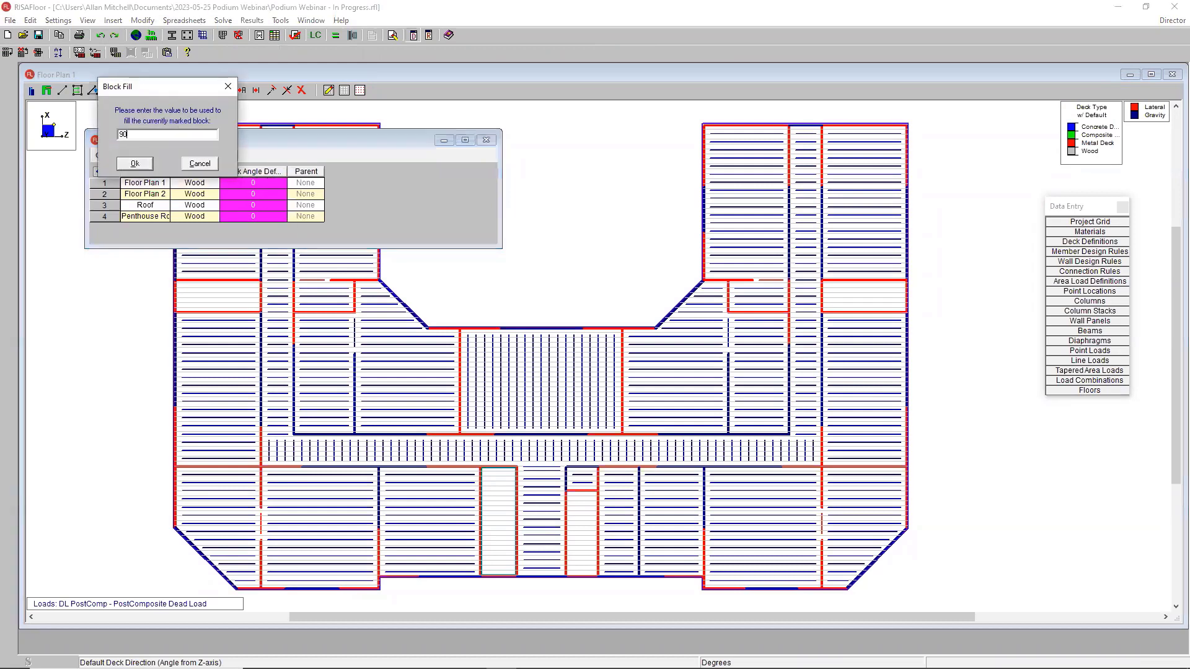
pyautogui.click(134, 163)
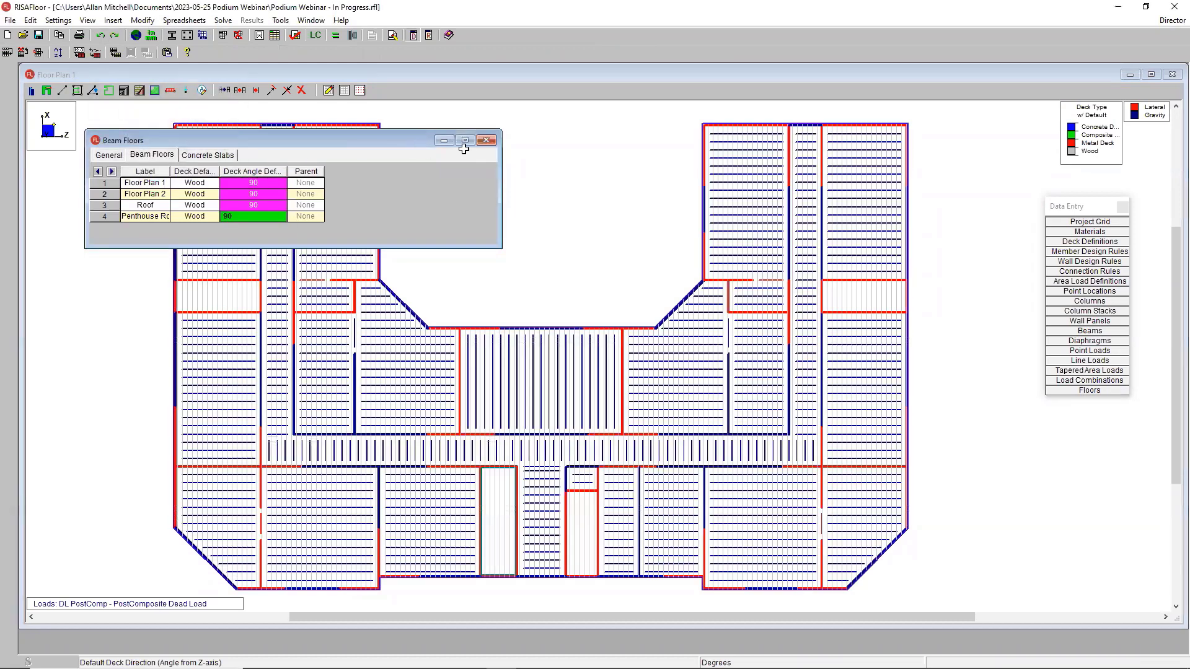
pyautogui.click(486, 141)
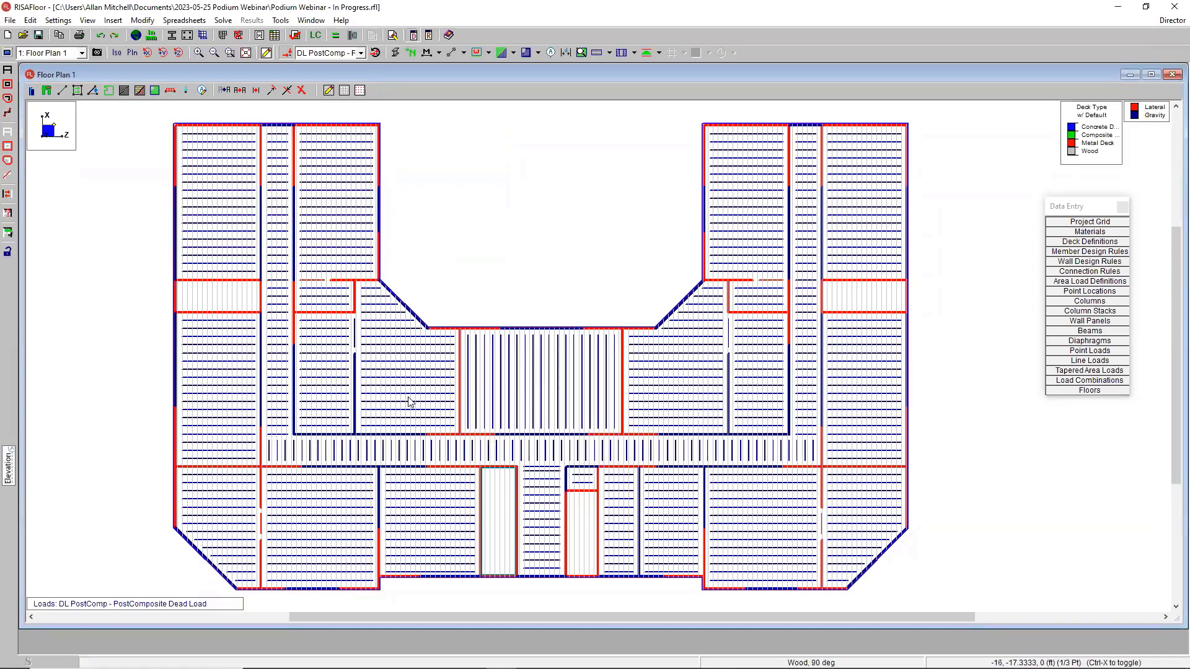
# - Assign Wood deck parallel to the Z axis to the large central bay by boxing the deck area perimeter, without overhang
pyautogui.scroll(2, 434, 385)
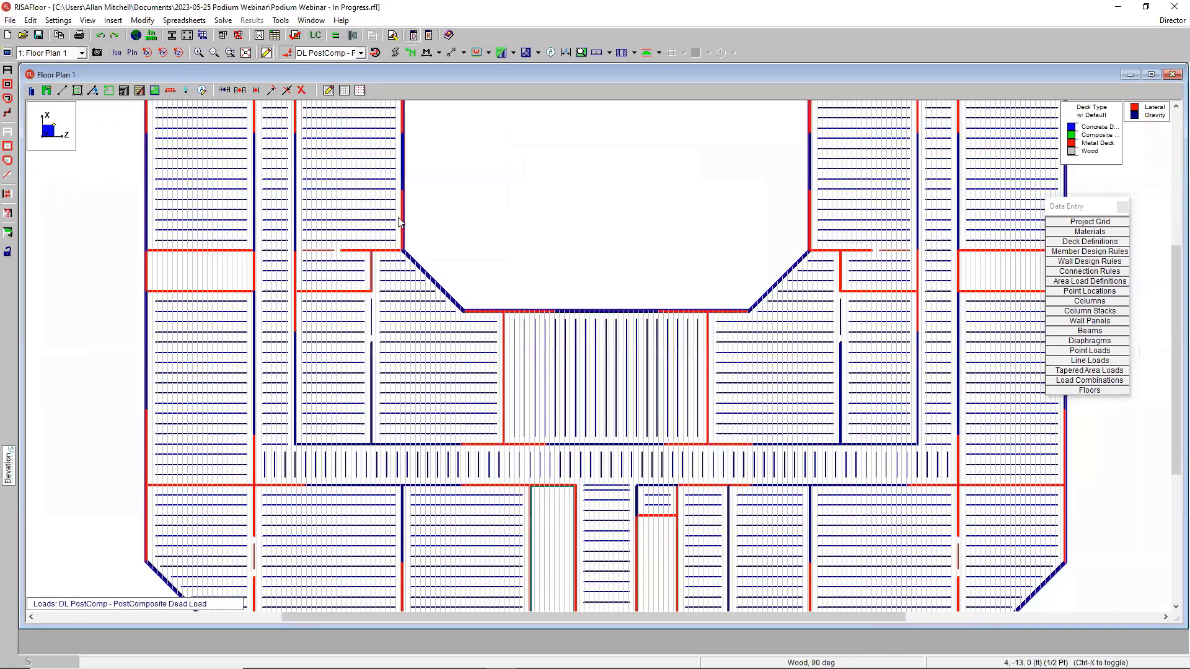
pyautogui.click(123, 90)
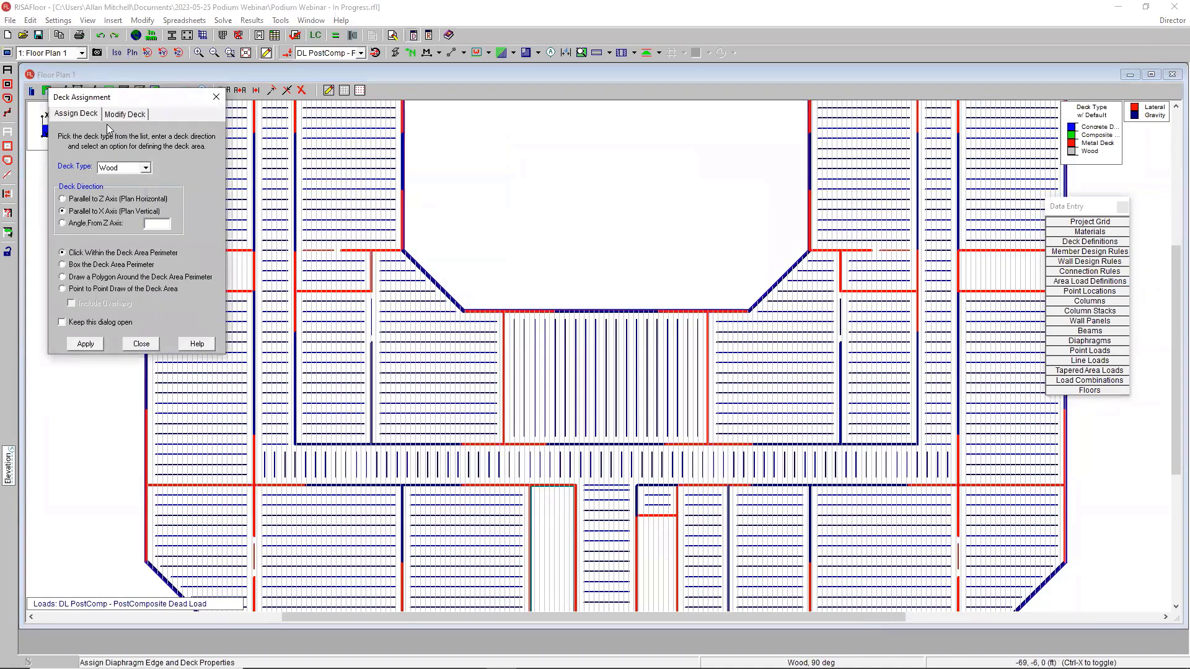
pyautogui.click(144, 169)
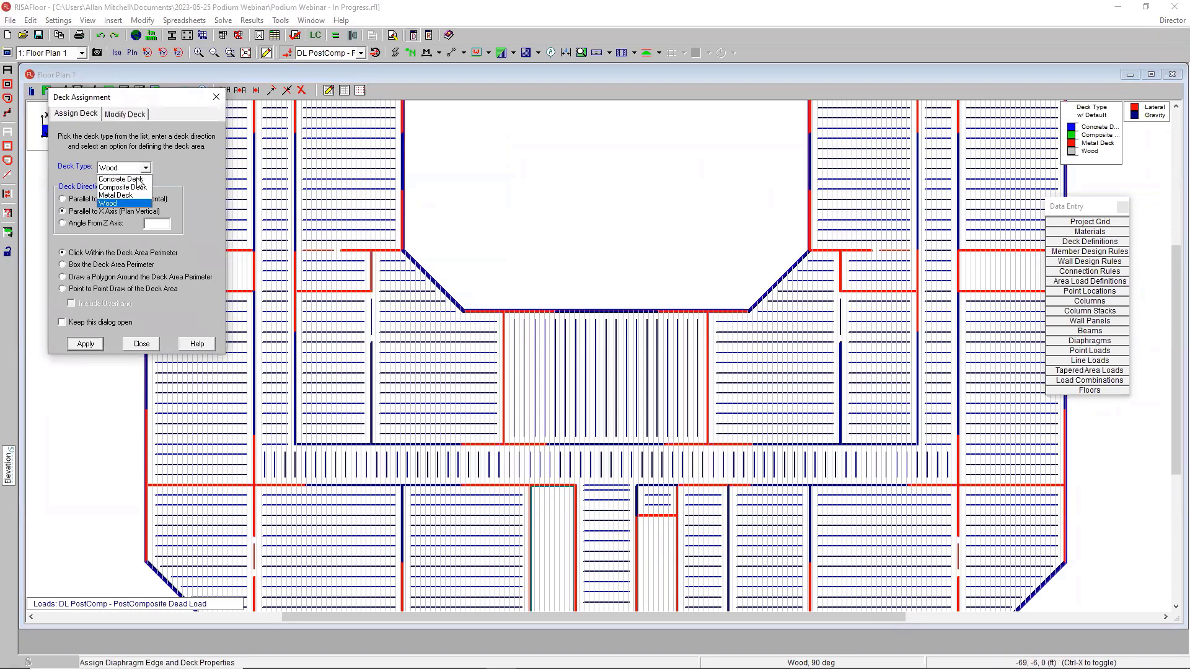
pyautogui.click(122, 204)
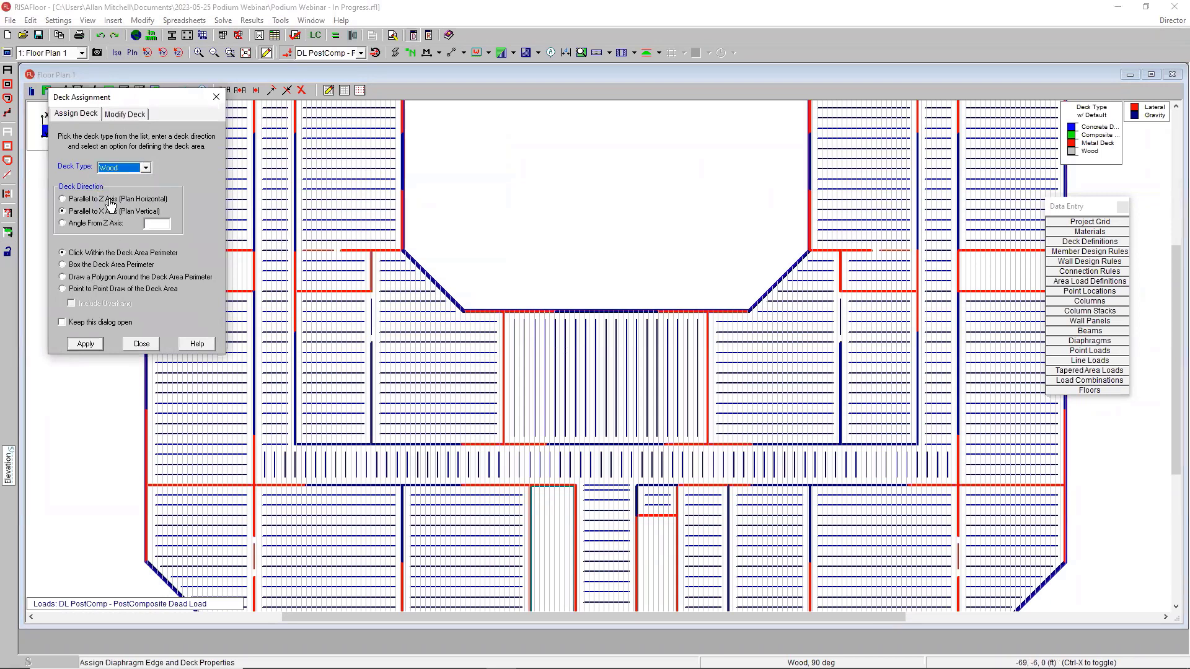
pyautogui.click(109, 200)
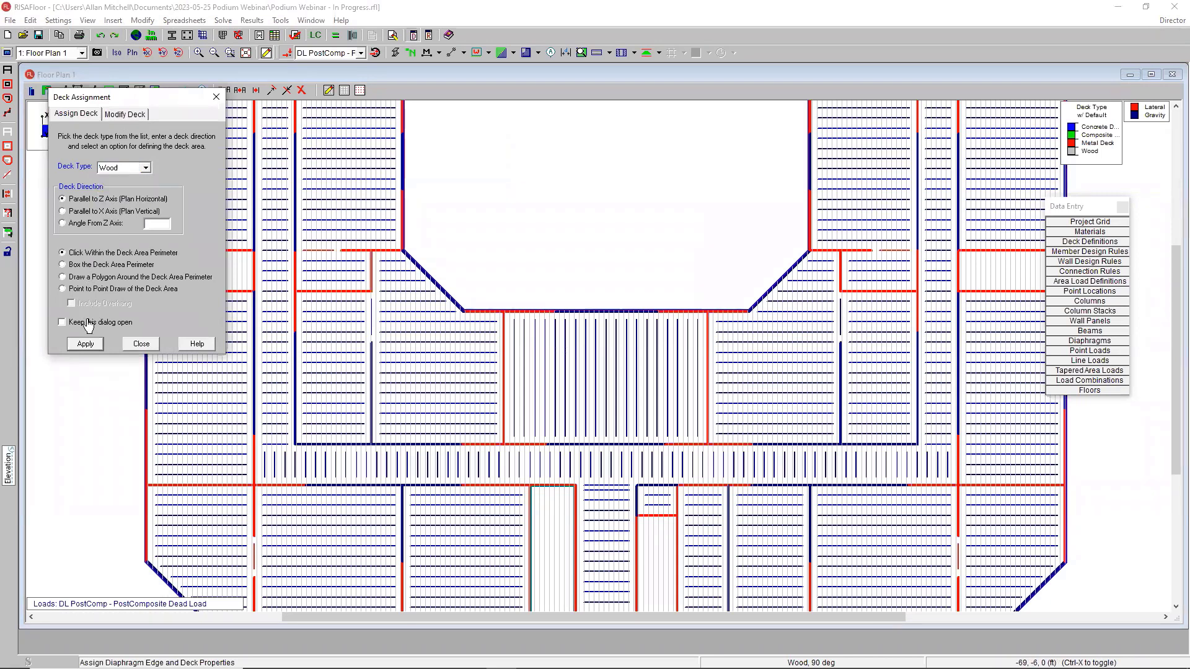
pyautogui.click(90, 266)
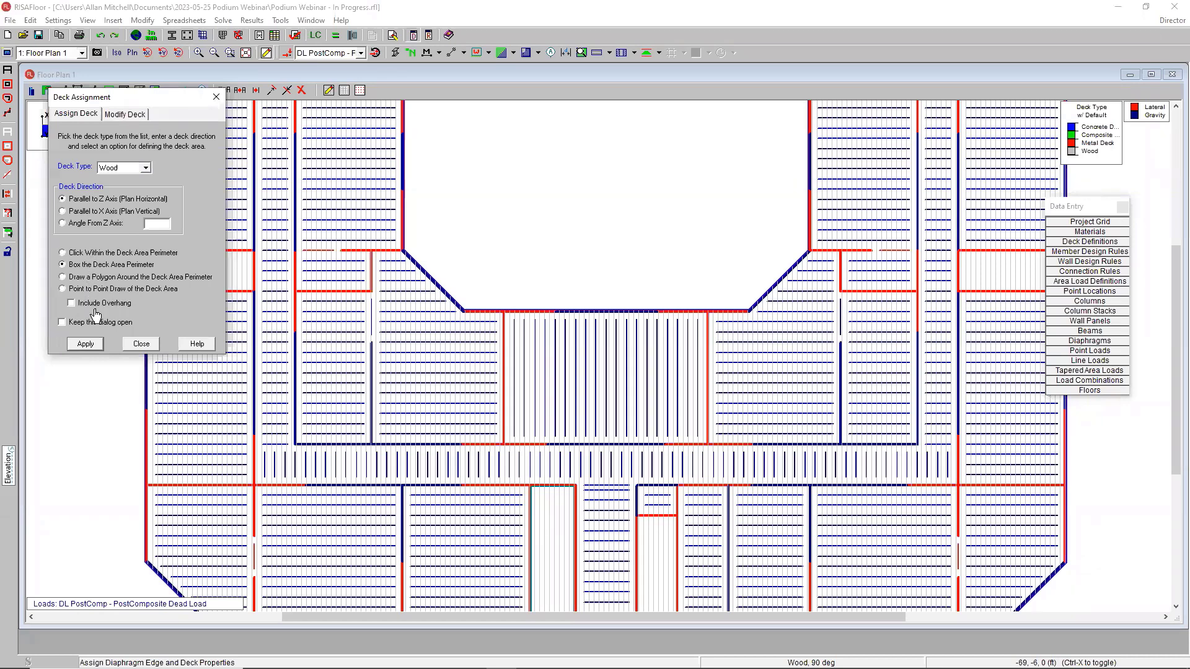
pyautogui.click(86, 344)
pyautogui.moveTo(504, 306); pyautogui.dragTo(714, 454)
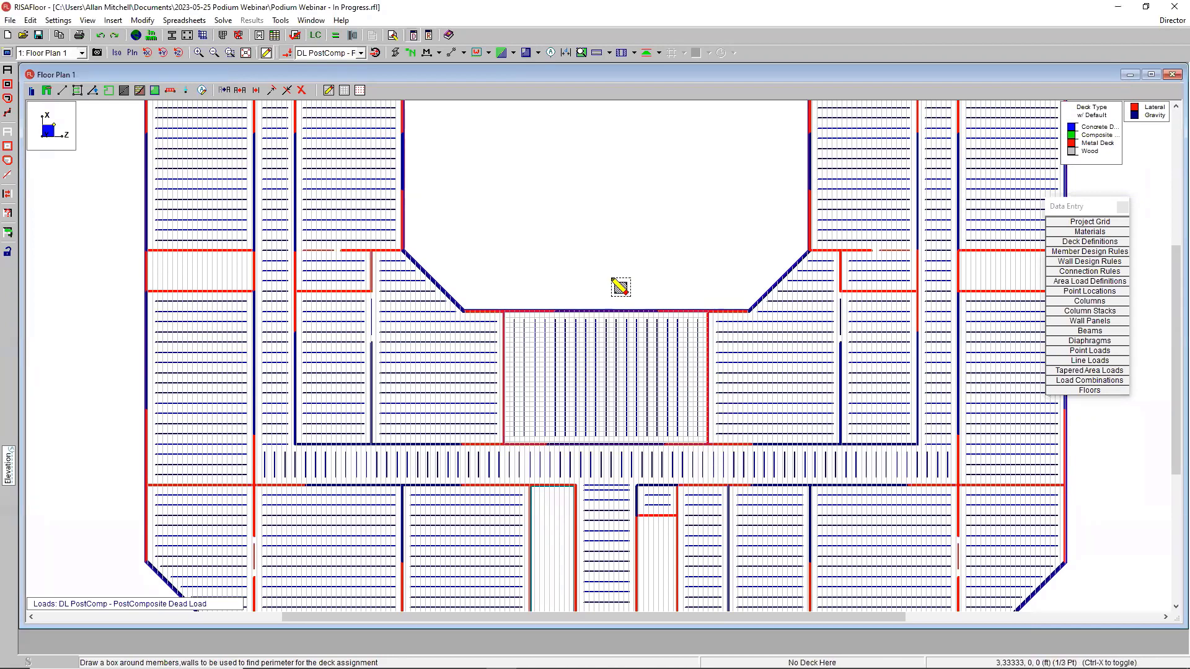
# - Try to assign the same Z-parallel wood deck to the small joist-free bay in the right wing
pyautogui.moveTo(619, 286); pyautogui.dragTo(460, 240, button='middle')
pyautogui.moveTo(798, 200); pyautogui.dragTo(914, 255)
pyautogui.moveTo(592, 316); pyautogui.dragTo(620, 319, button='middle')
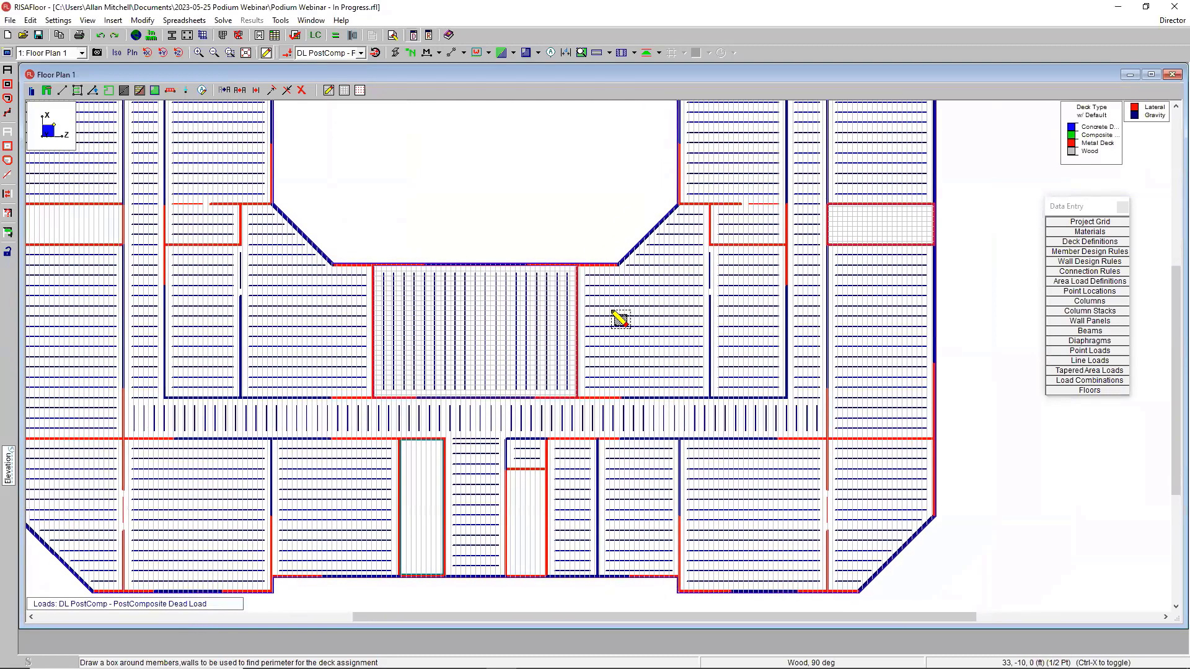
pyautogui.moveTo(457, 359); pyautogui.dragTo(523, 341, button='middle')
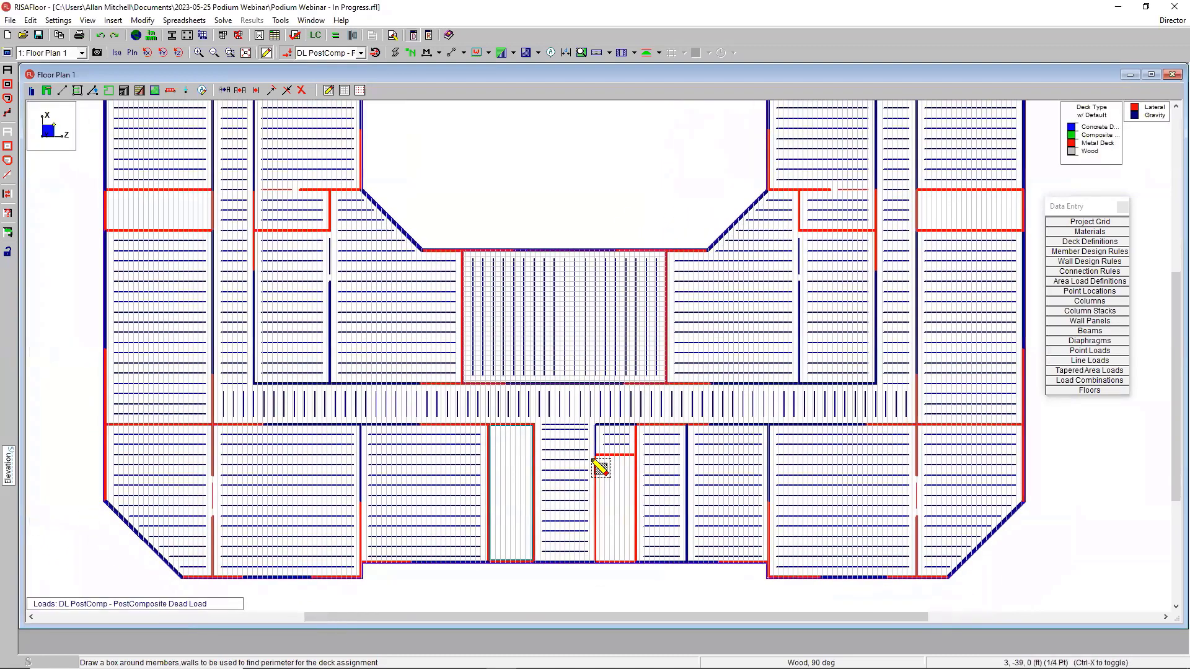
# - Assign the Z-parallel wood deck to the narrow joist-free bay just right of the lower centre and to the long corridor, and end the assignment
pyautogui.moveTo(592, 449); pyautogui.dragTo(641, 568)
pyautogui.scroll(-1, 586, 475)
pyautogui.moveTo(461, 360); pyautogui.dragTo(561, 473, button='middle')
pyautogui.moveTo(514, 441); pyautogui.dragTo(460, 304, button='middle')
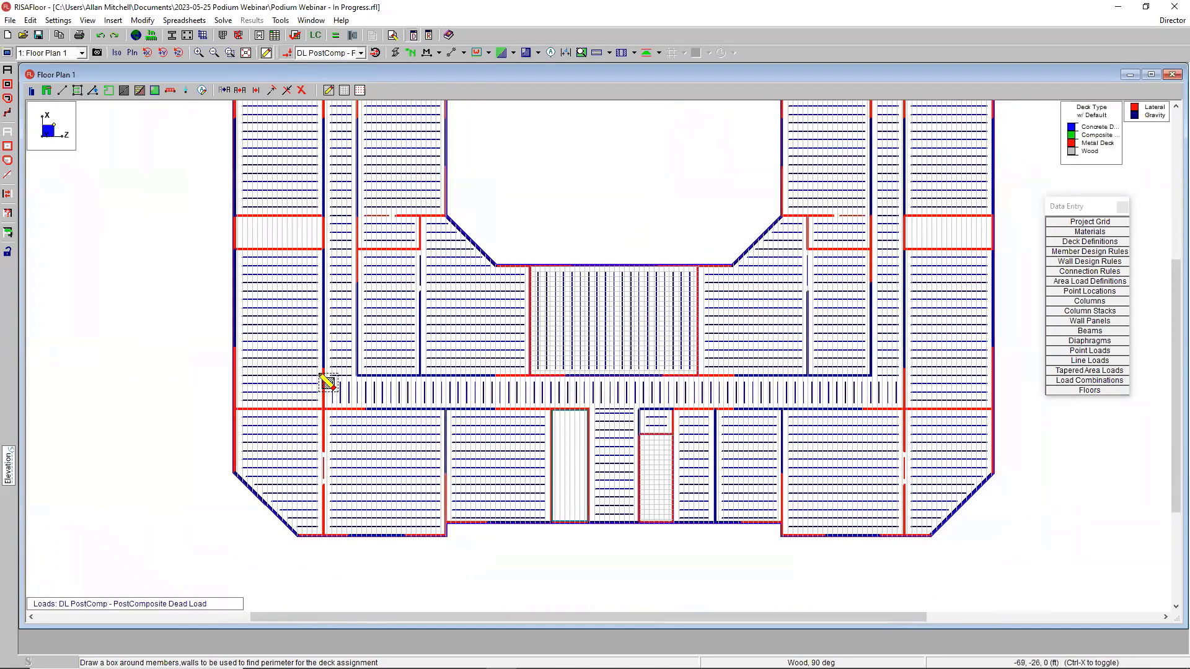
pyautogui.moveTo(833, 425); pyautogui.dragTo(910, 412)
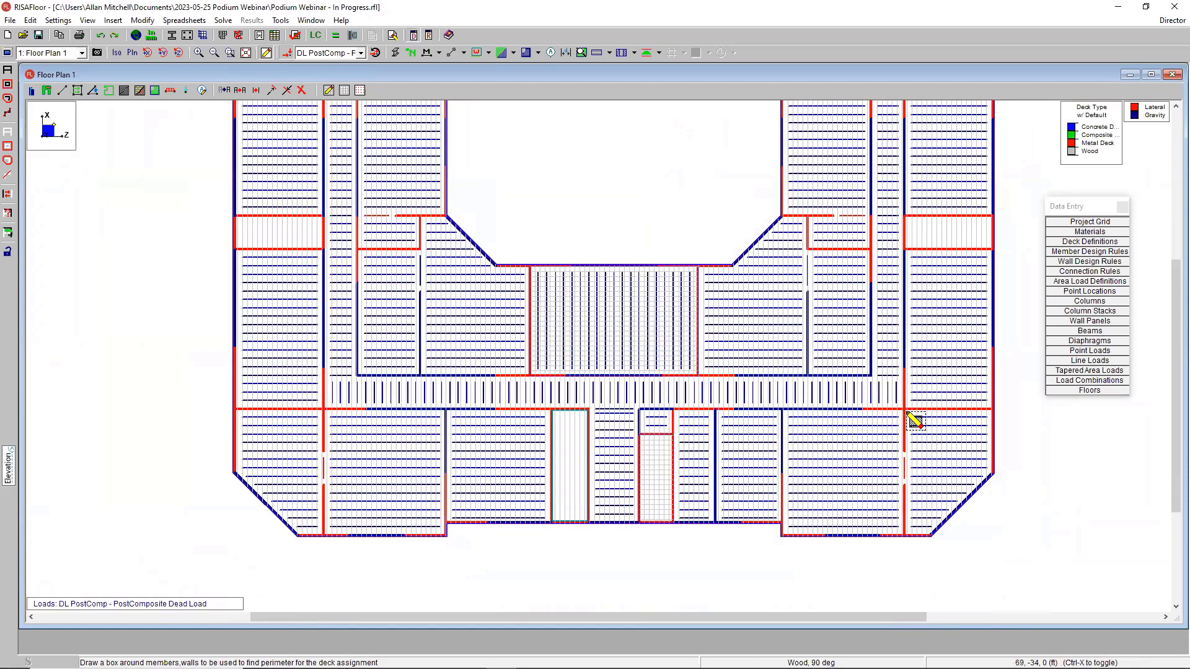
pyautogui.press('Escape')
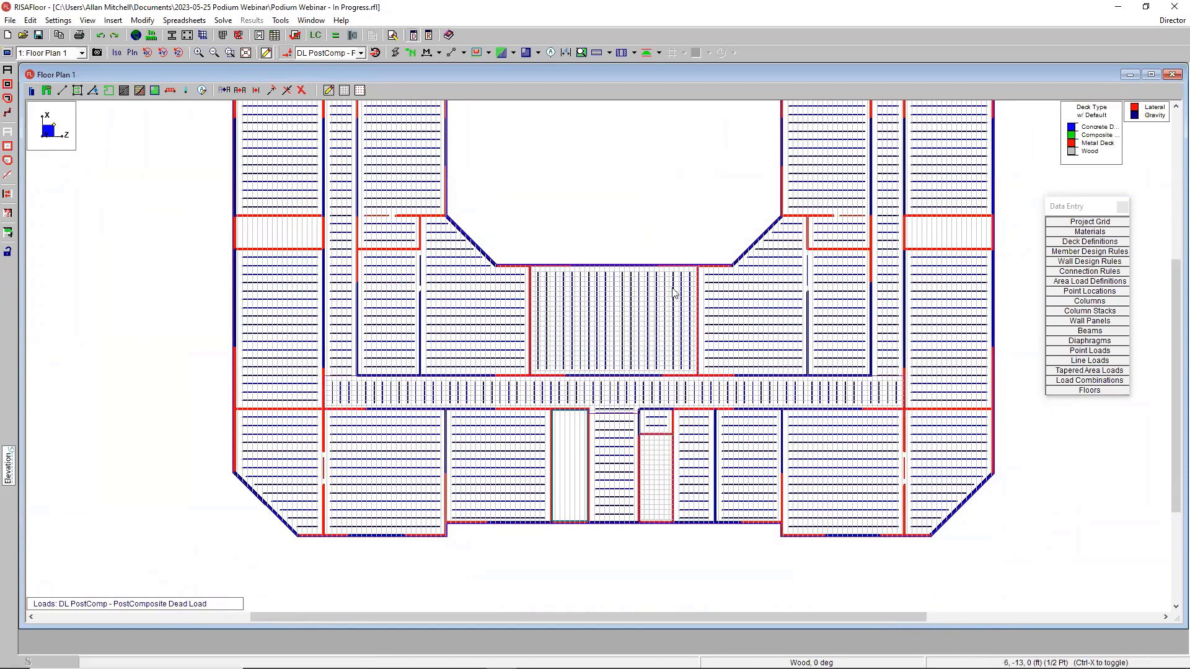
# - Display the deck areas with the default, switch to display without the default, and examine the individually assigned deck areas
pyautogui.click(514, 53)
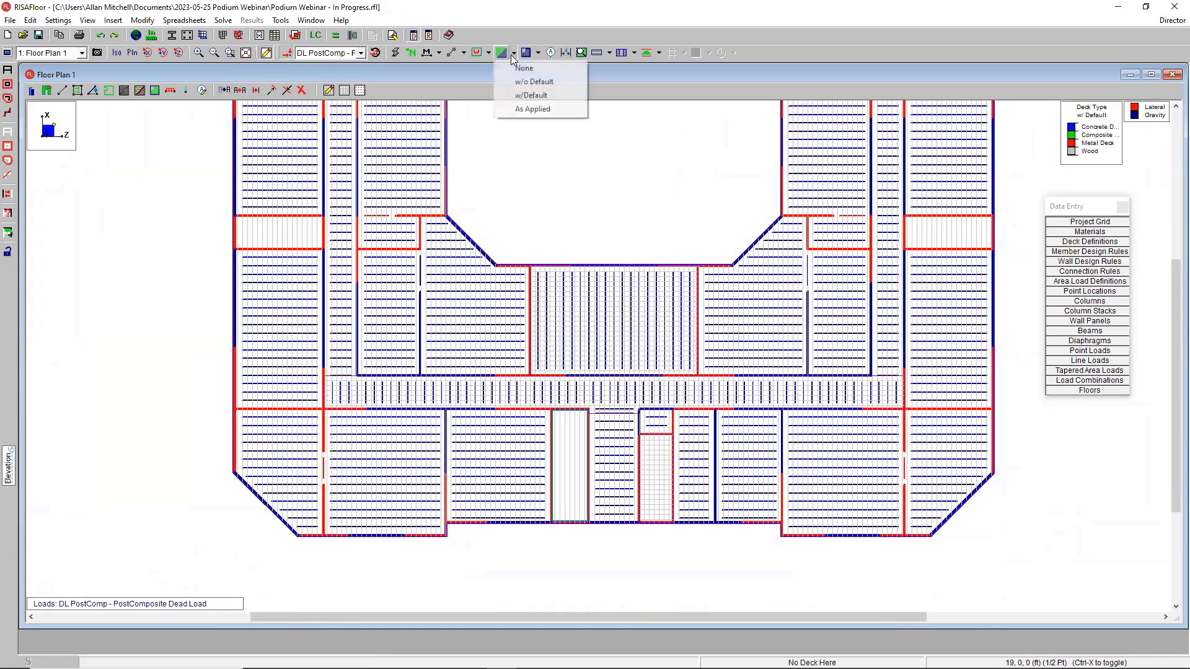
pyautogui.click(524, 97)
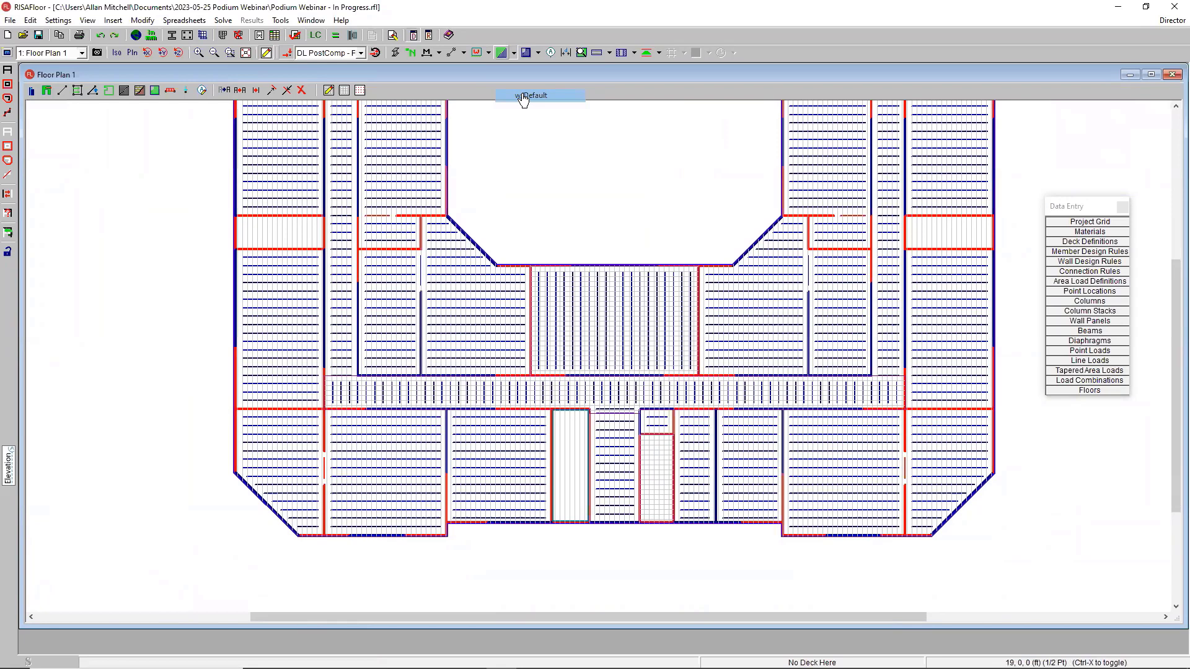
pyautogui.click(515, 55)
pyautogui.click(534, 82)
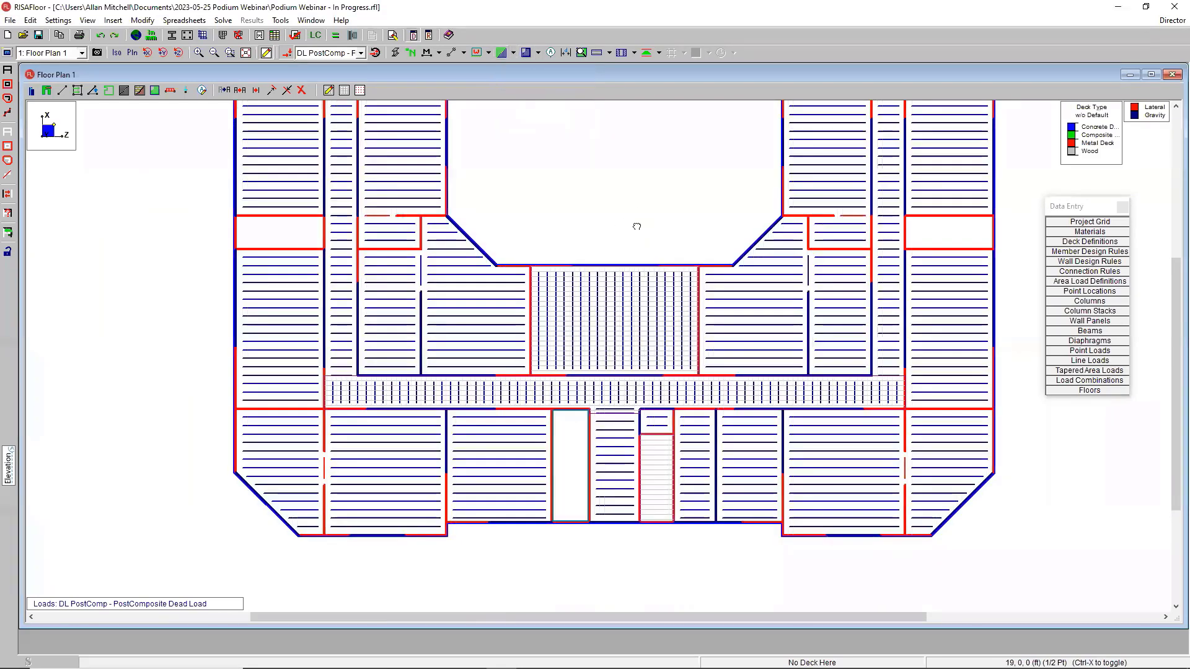
pyautogui.scroll(1, 704, 367)
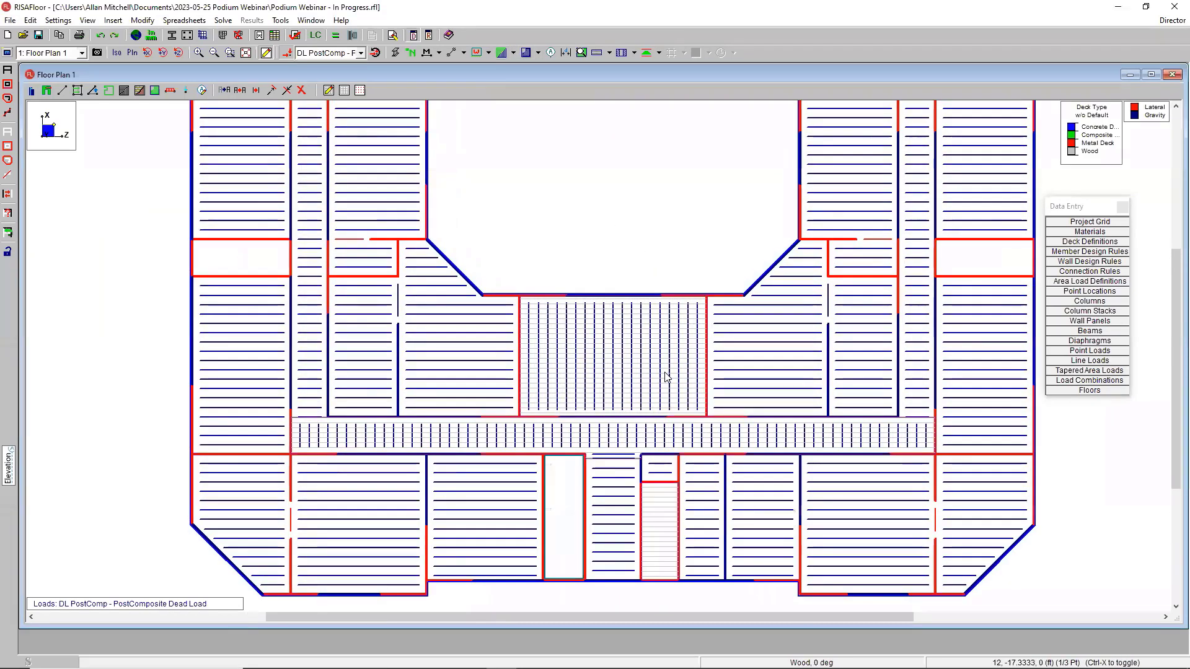
pyautogui.scroll(-3, 616, 412)
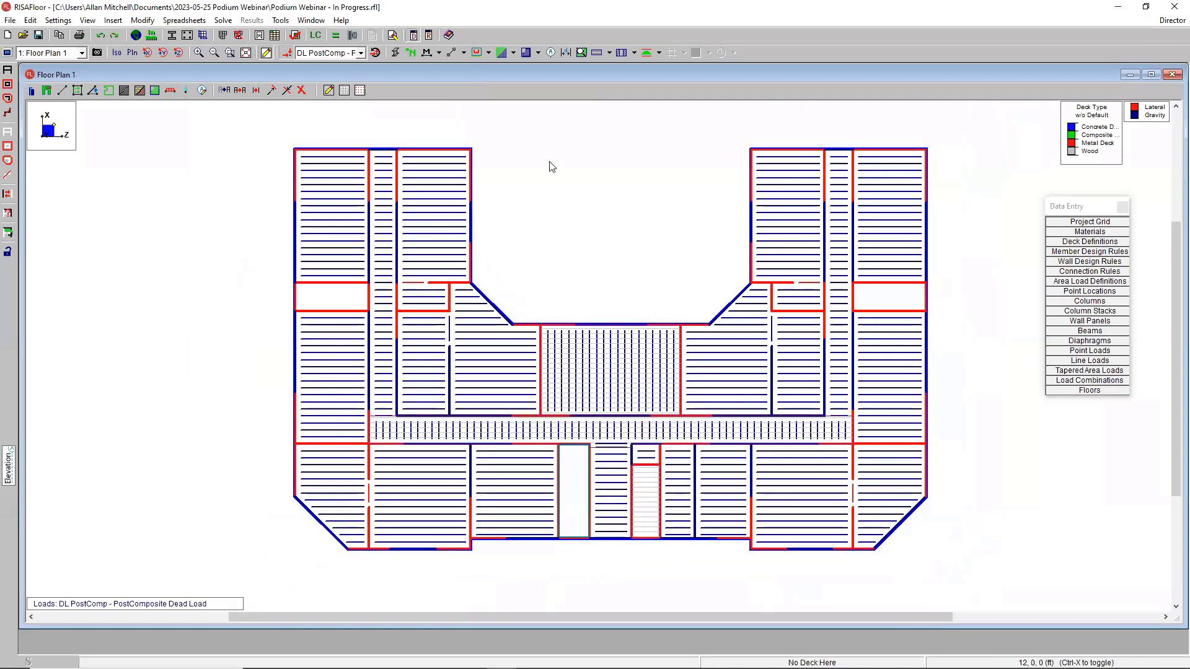
# - Turn off the deck display and show the uniform area loads on the floor plan with the default included
pyautogui.click(514, 52)
pyautogui.click(524, 64)
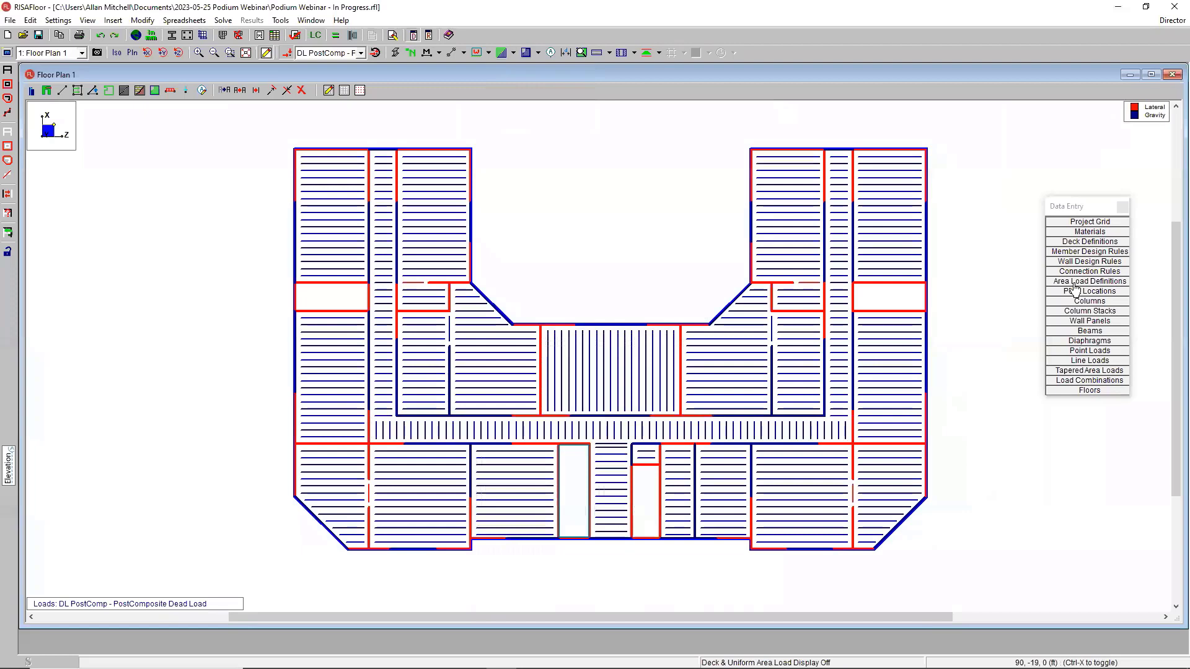
pyautogui.click(538, 53)
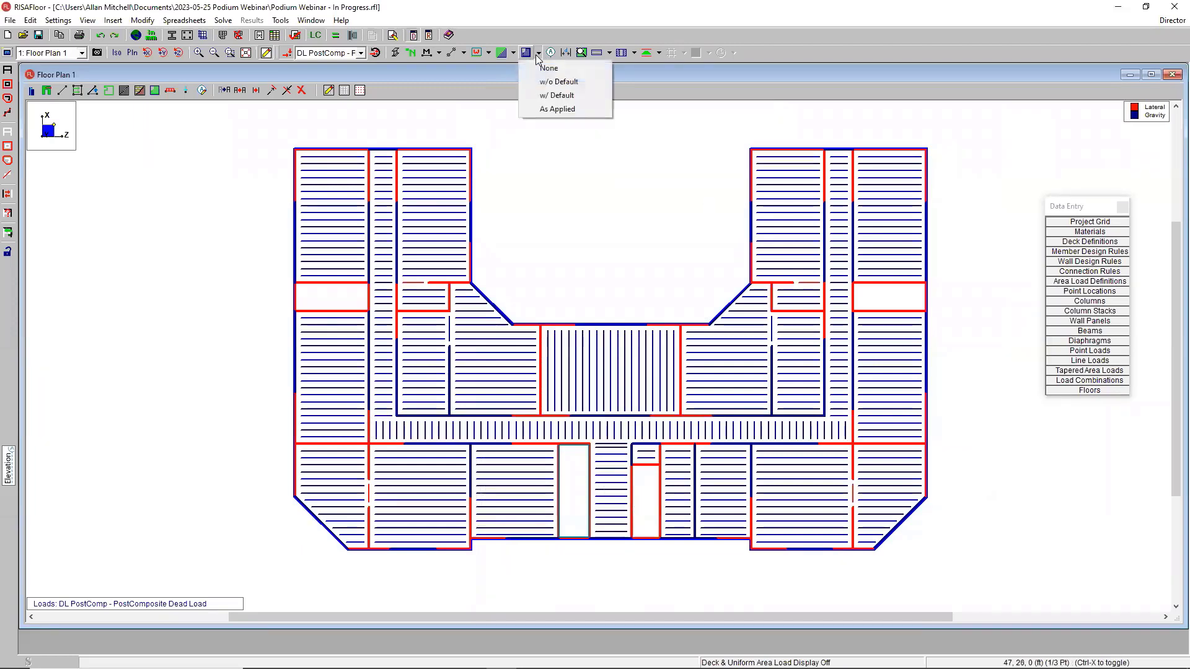
pyautogui.click(558, 98)
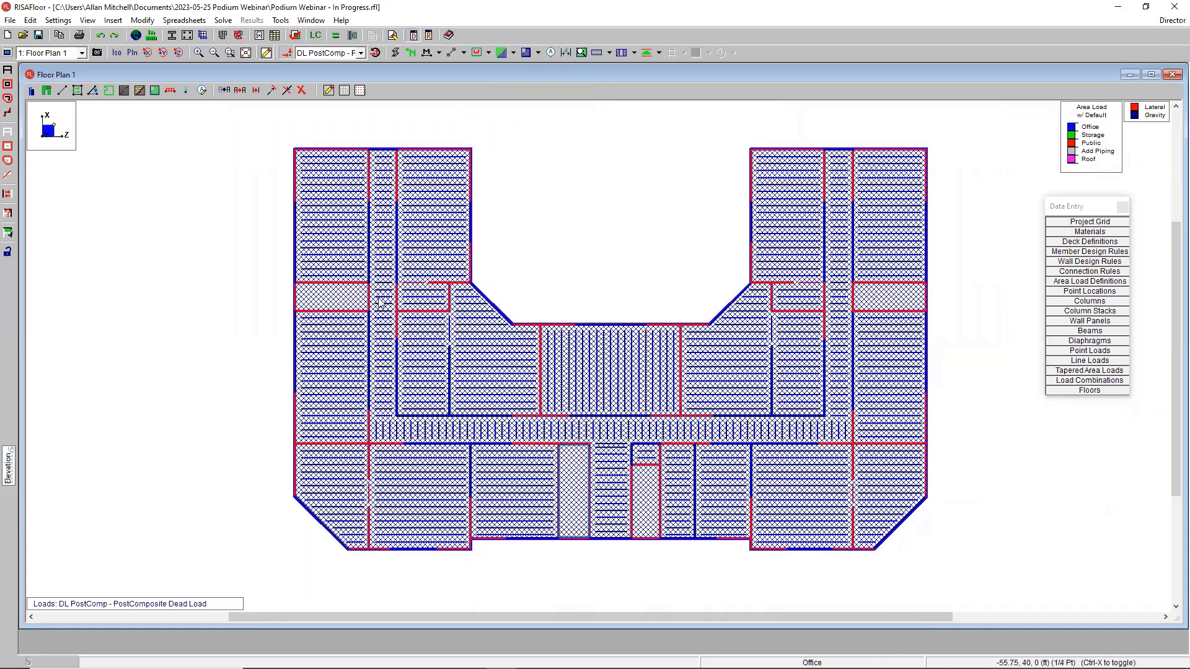
# - Rename the Office uniform area load as Residential in the area load definitions, and review its PostDL and LL values
pyautogui.click(1066, 282)
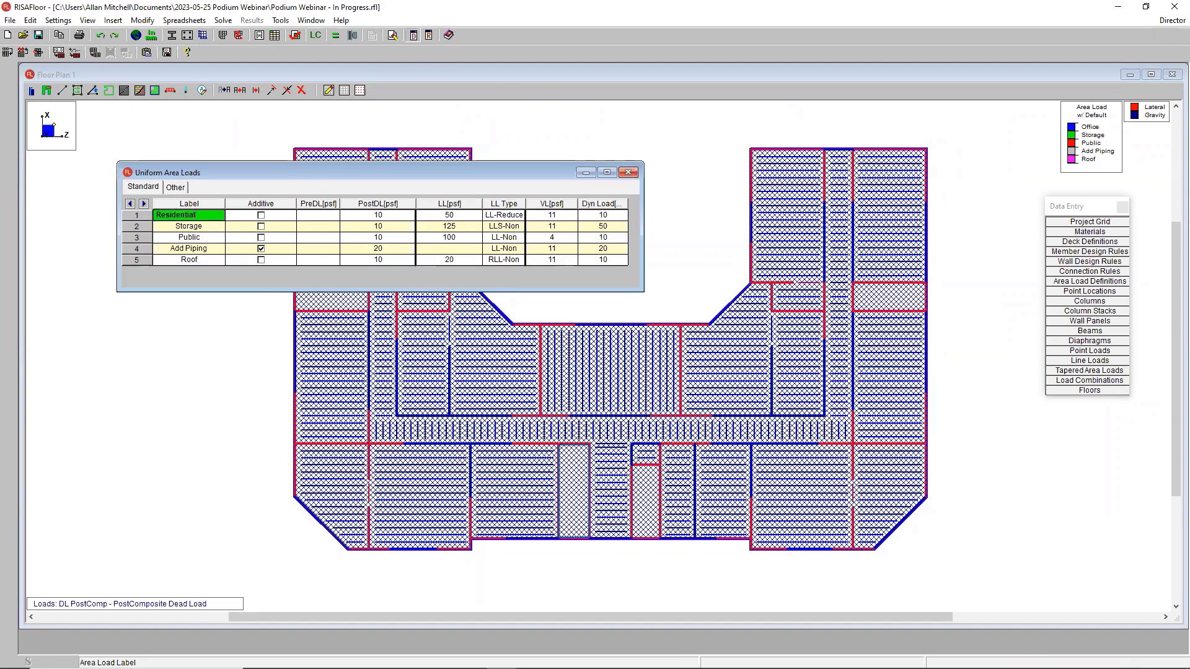
pyautogui.click(407, 214)
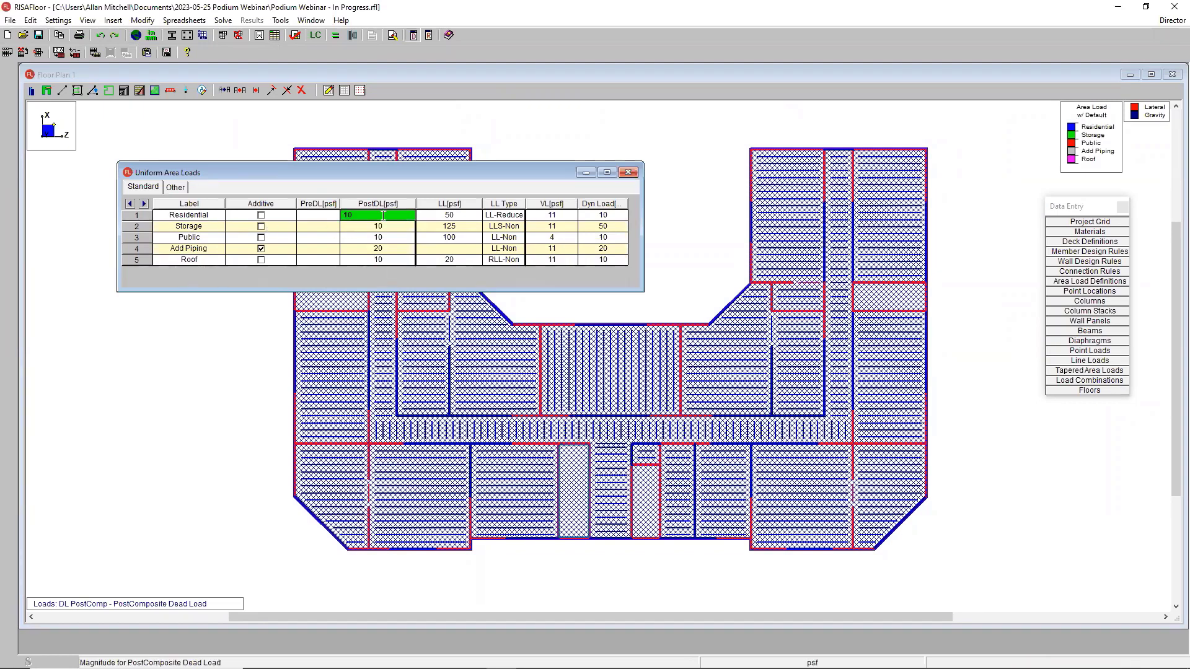
pyautogui.click(440, 217)
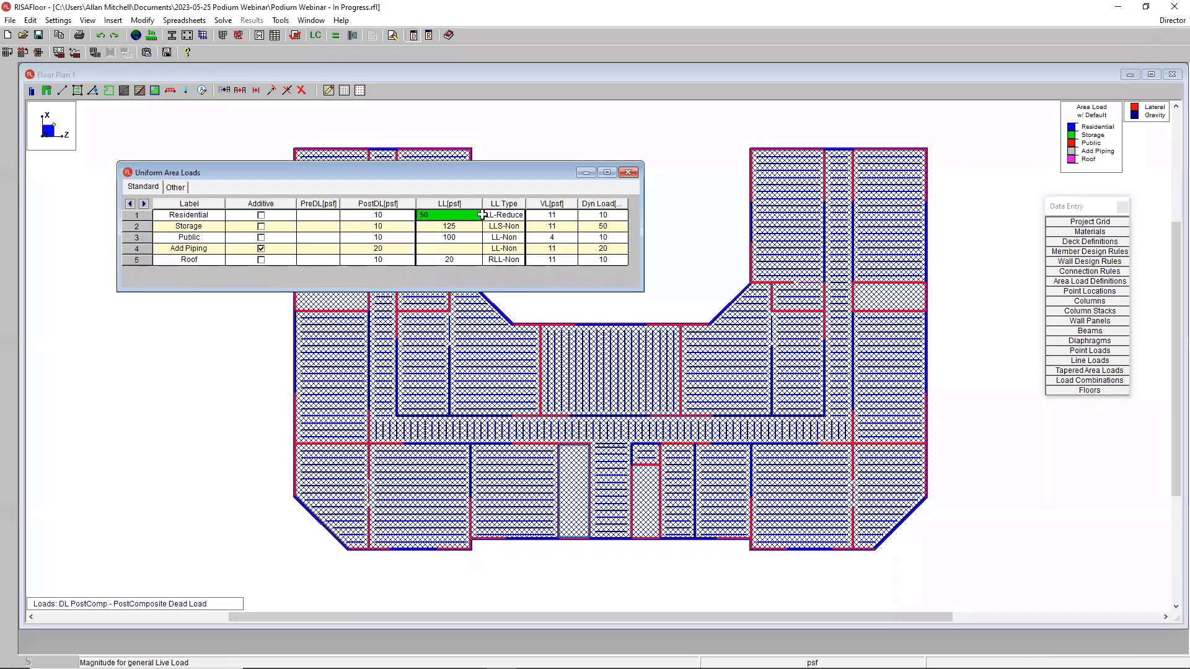
# - Widen the LL Type column in the area load definitions and rename the Storage load as Mech
pyautogui.click(515, 219)
pyautogui.moveTo(524, 203); pyautogui.dragTo(540, 204)
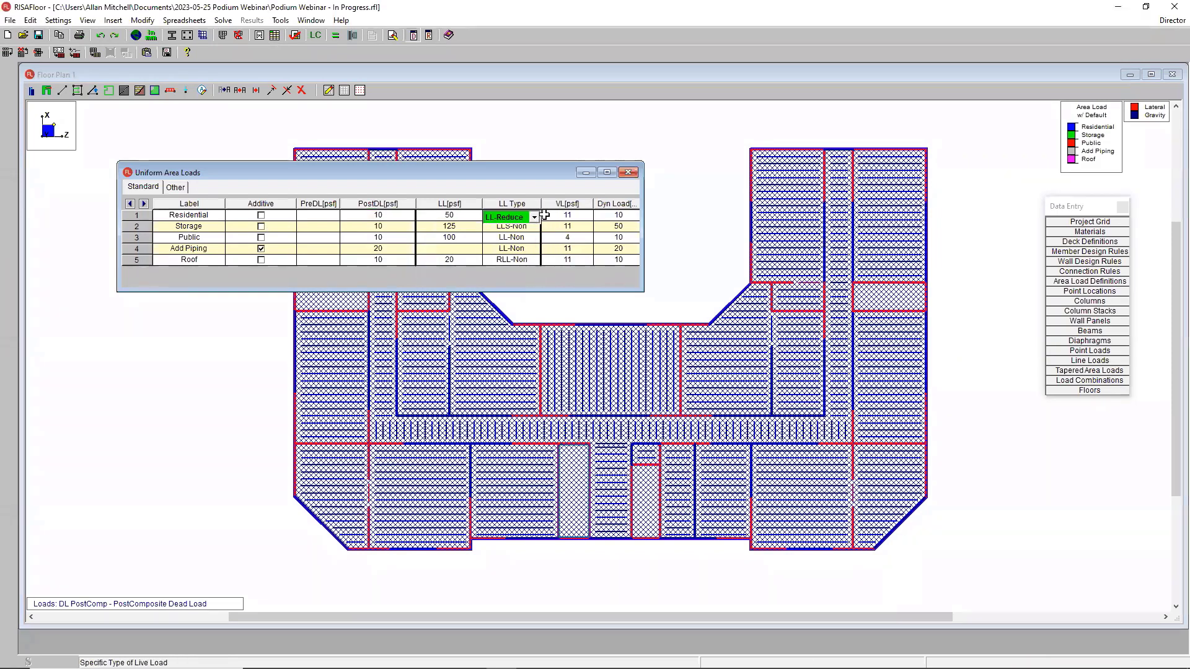
pyautogui.click(191, 227)
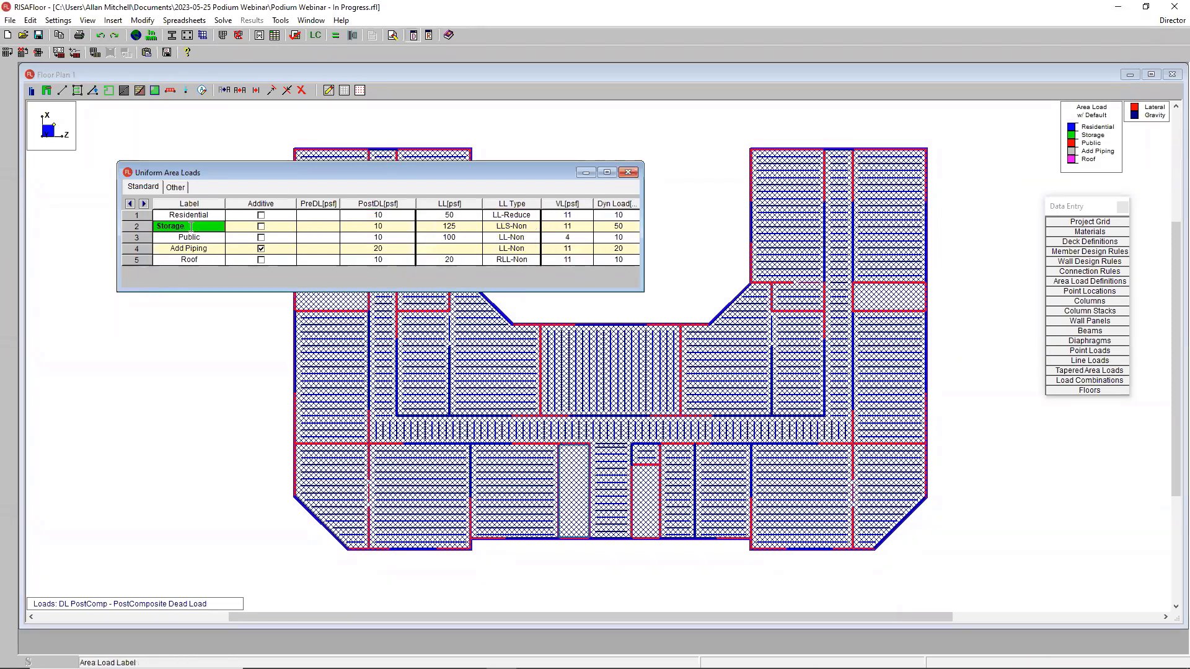
pyautogui.doubleClick(178, 229)
pyautogui.write('MECh')
# - Rename the Public area load as Corridor, review its live load value, and close the definitions
pyautogui.click(199, 240)
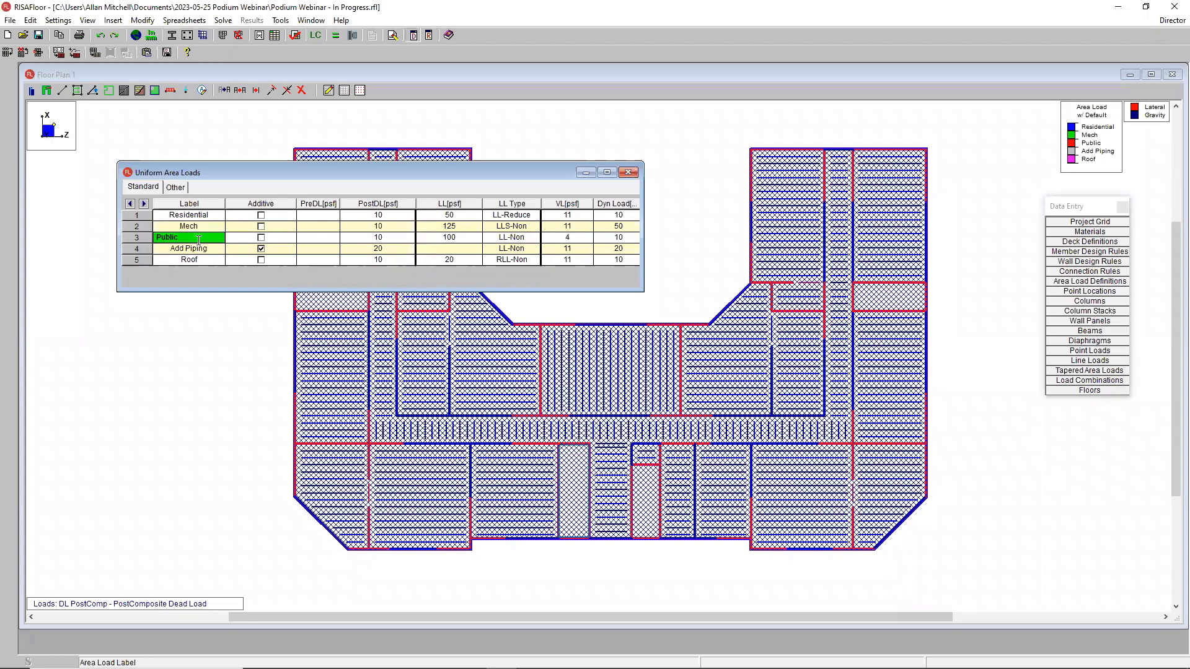
pyautogui.write('Corridor')
pyautogui.click(459, 237)
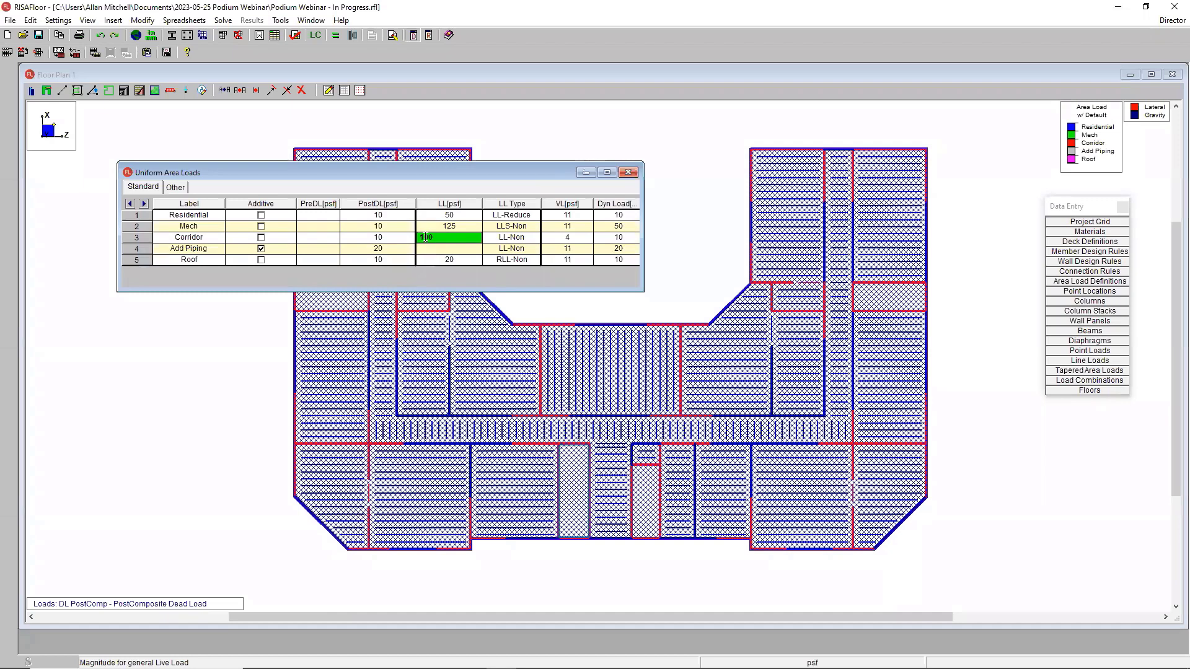
pyautogui.click(628, 173)
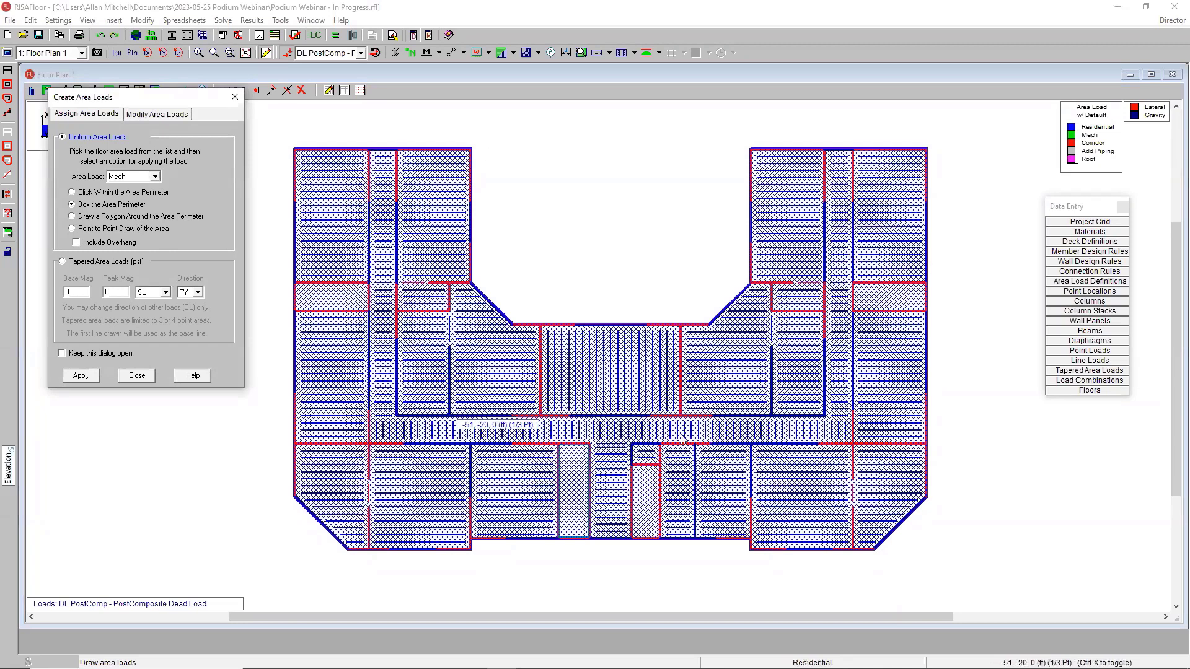
# - Assign the Corridor uniform area load to the whole U-shaped corridor by drawing a polygon around its perimeter
pyautogui.click(154, 177)
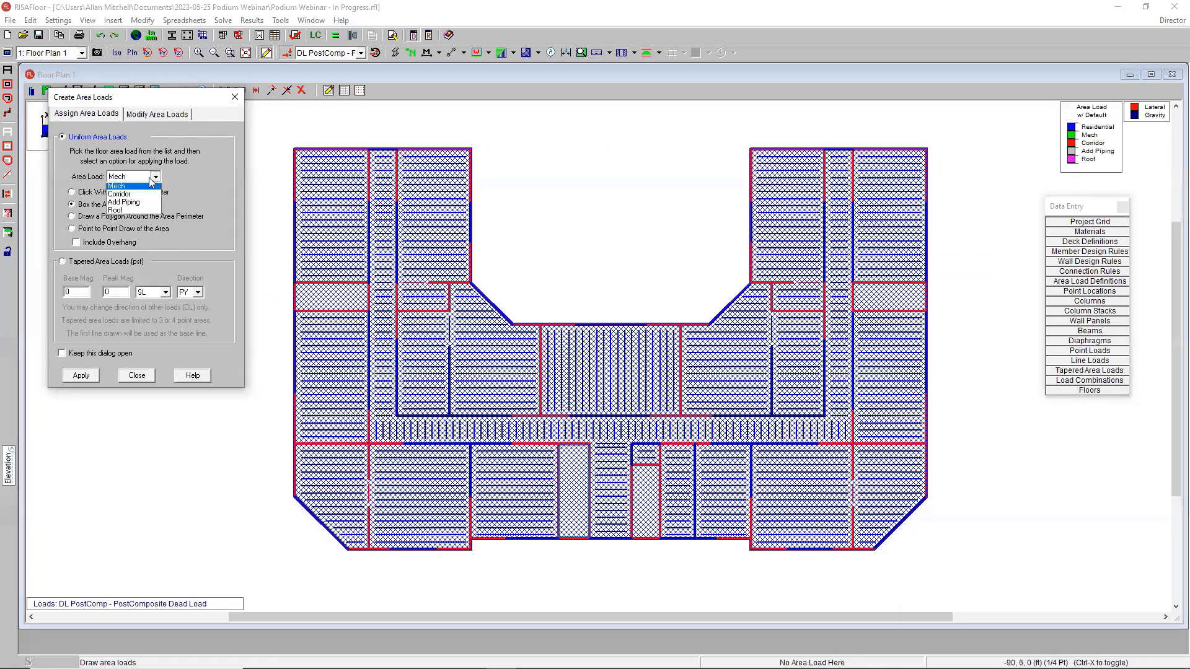
pyautogui.click(132, 209)
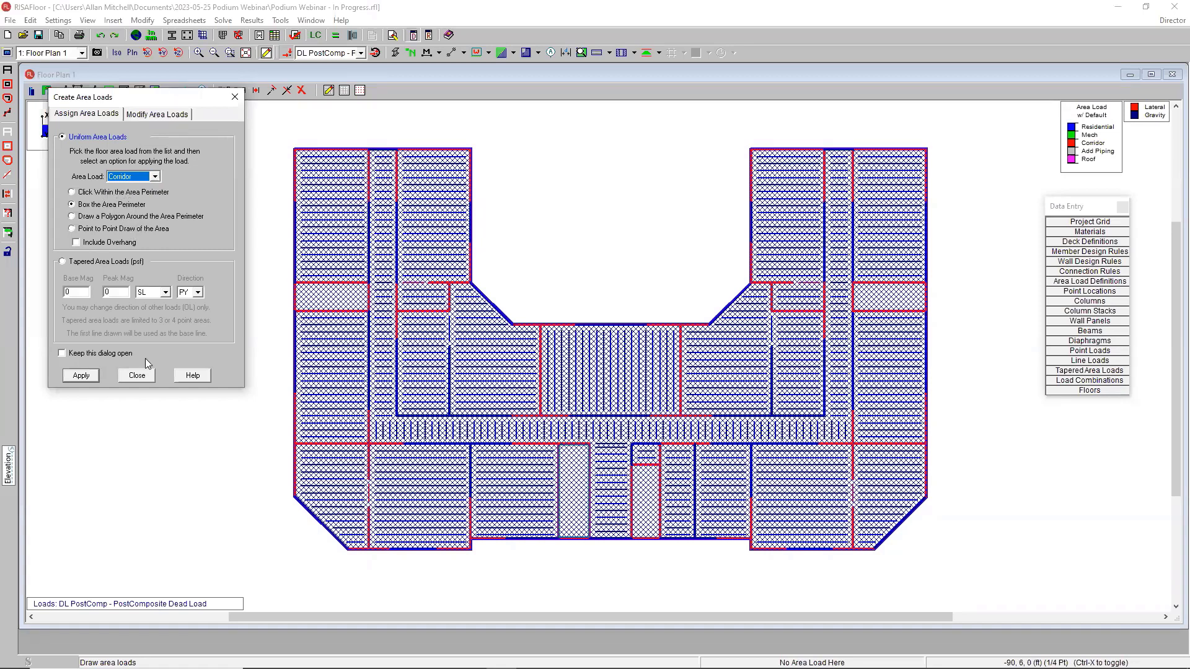
pyautogui.click(105, 217)
pyautogui.click(80, 376)
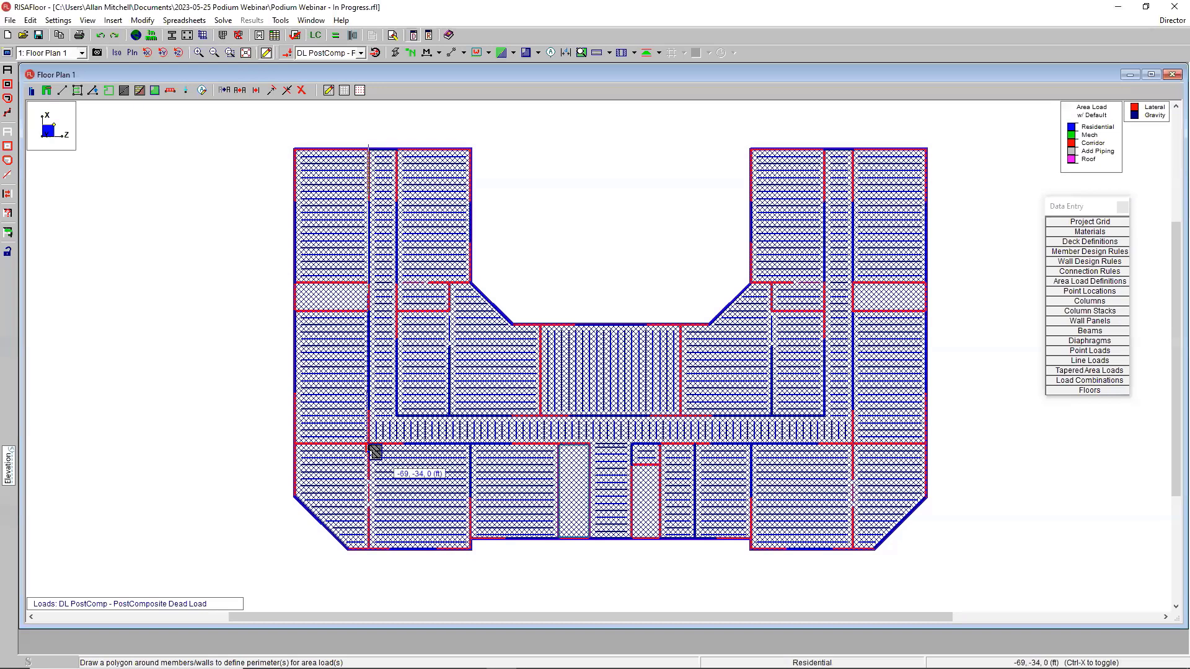
pyautogui.click(367, 446)
pyautogui.click(858, 447)
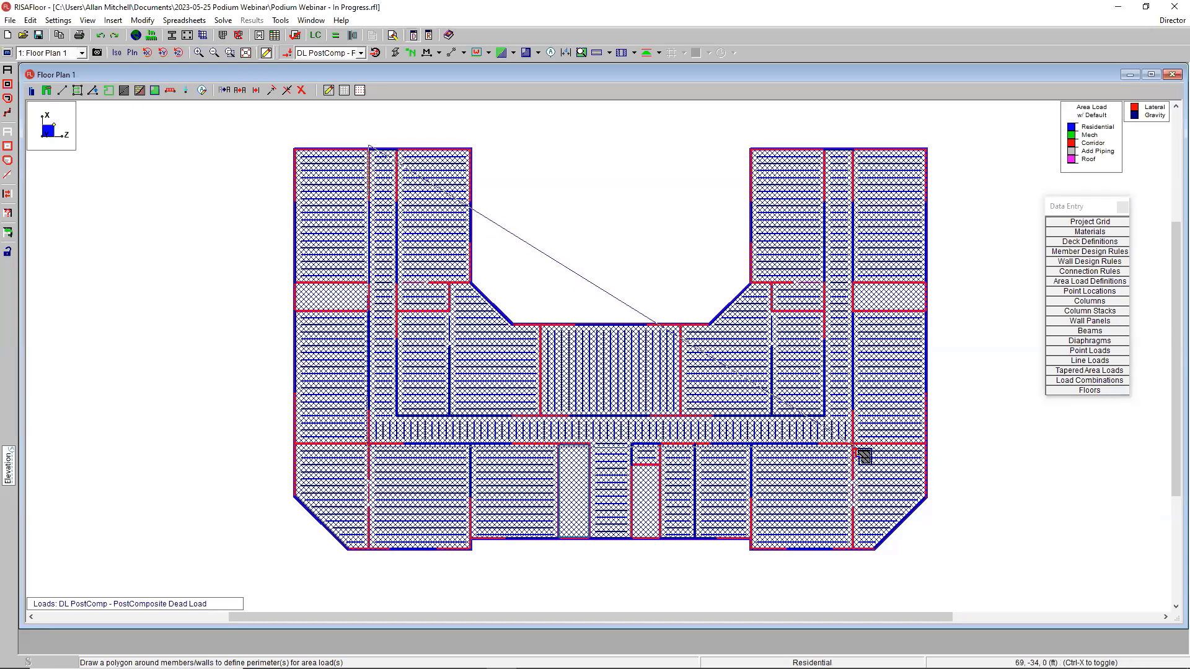
pyautogui.click(855, 148)
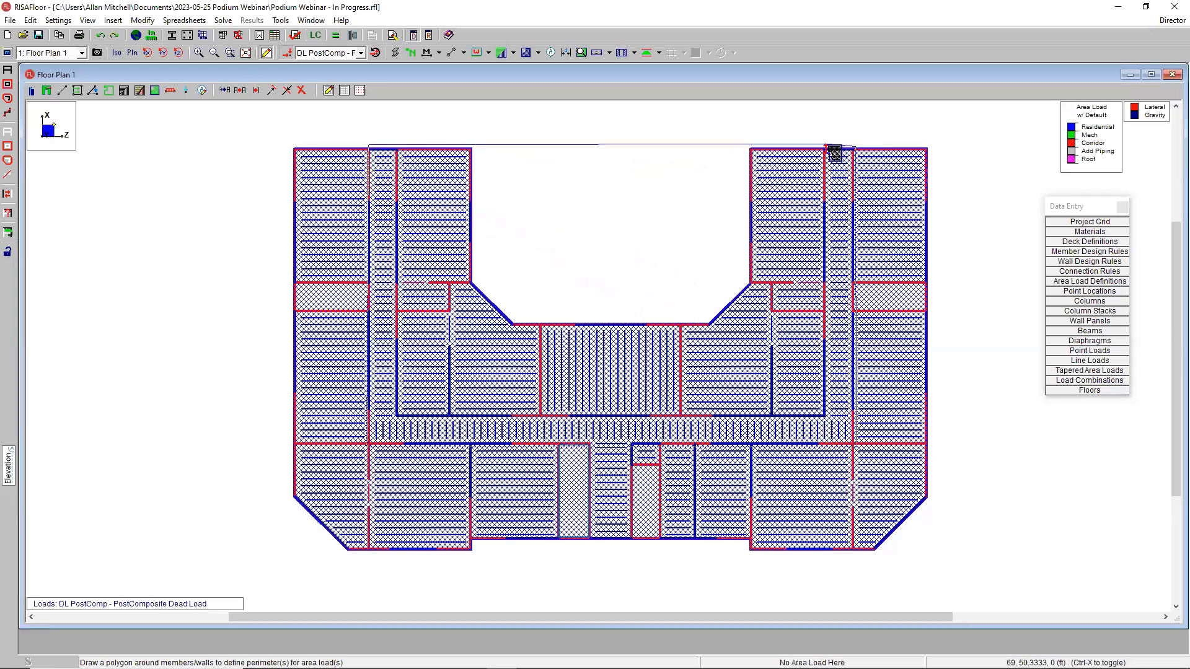
pyautogui.click(821, 147)
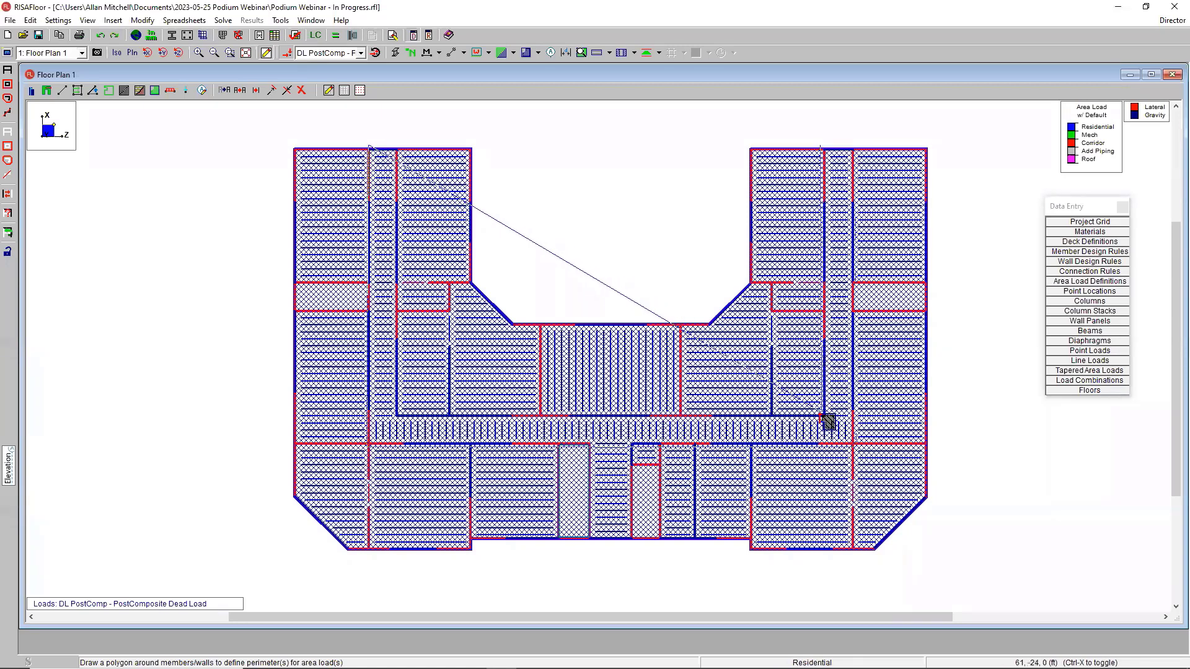
pyautogui.click(823, 415)
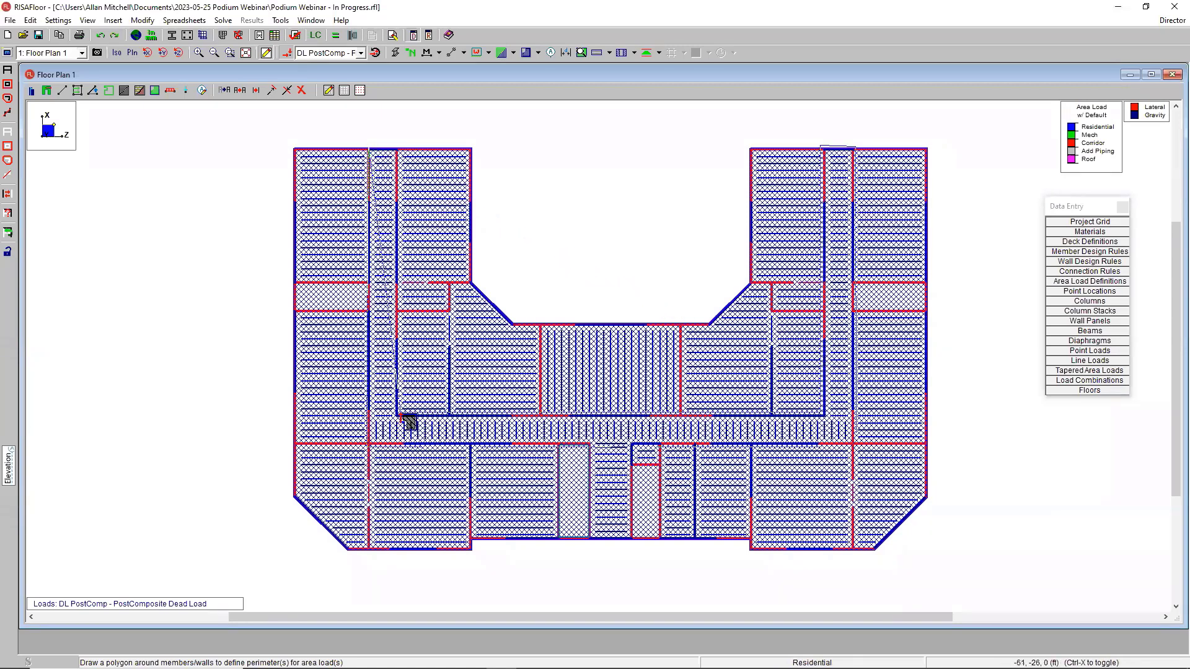
pyautogui.click(404, 415)
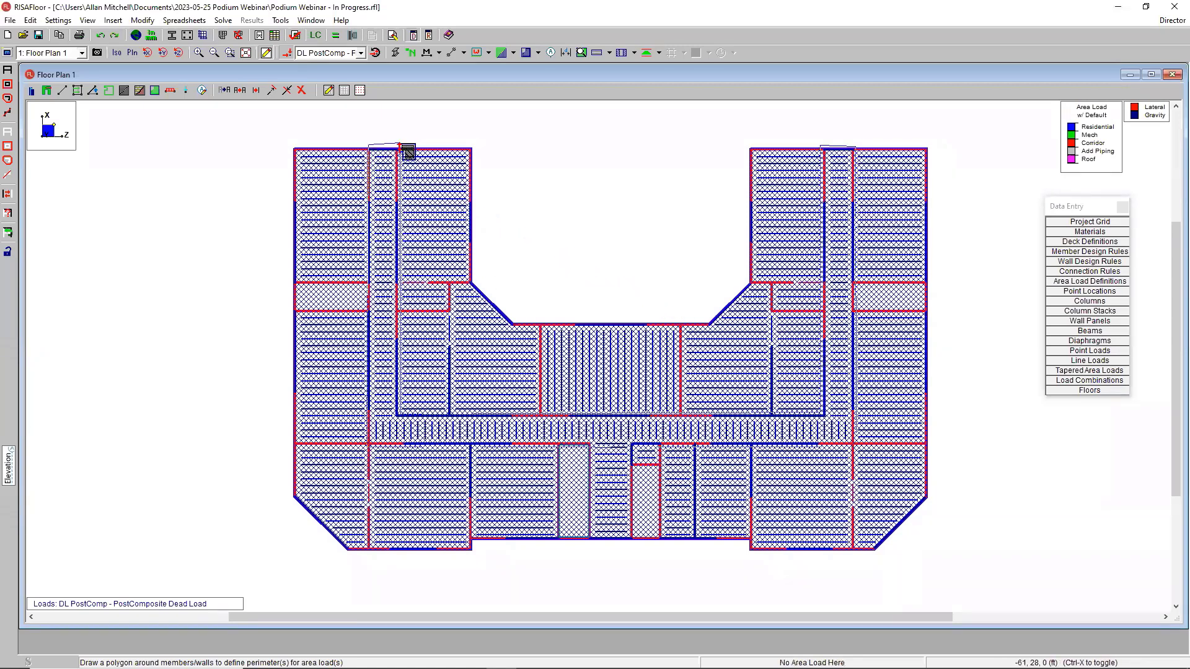
pyautogui.doubleClick(404, 149)
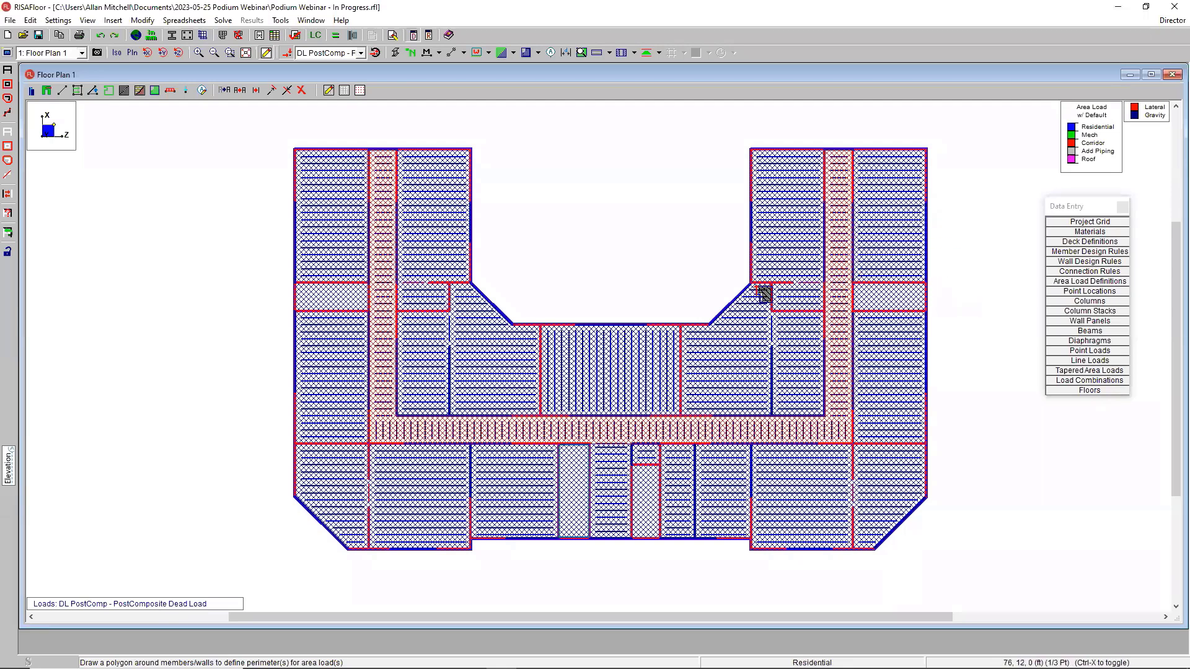
# - Reopen the area load definitions and examine the additive Add Piping load
pyautogui.click(1085, 284)
pyautogui.click(201, 249)
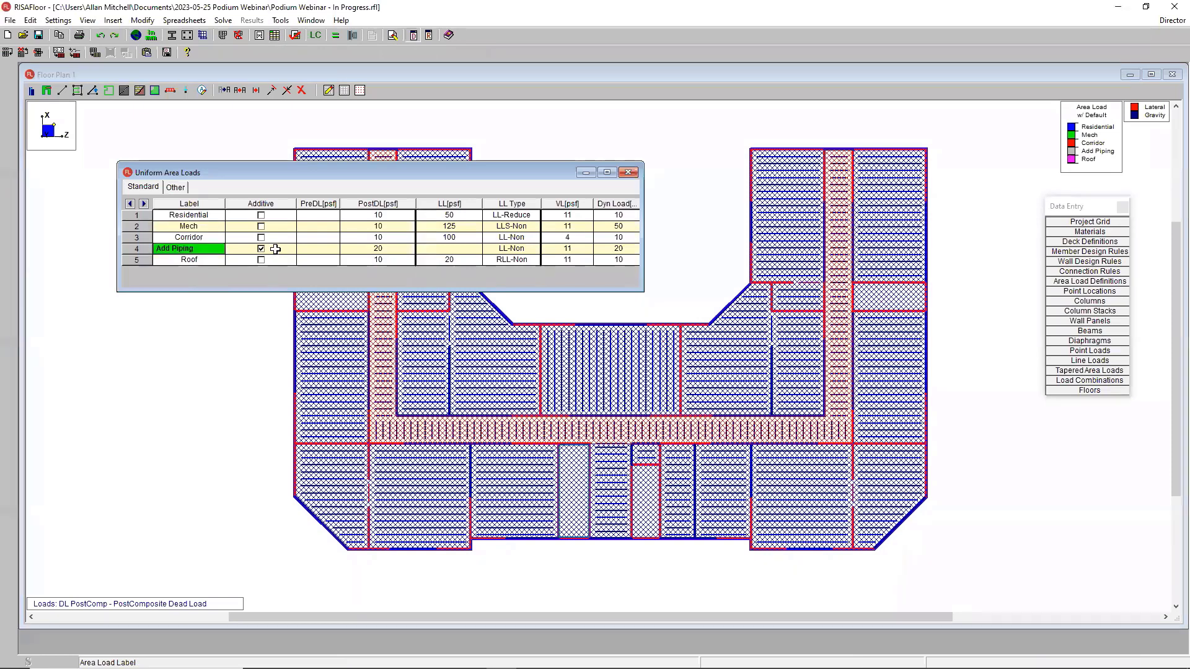
pyautogui.doubleClick(172, 250)
pyautogui.click(192, 248)
pyautogui.click(629, 172)
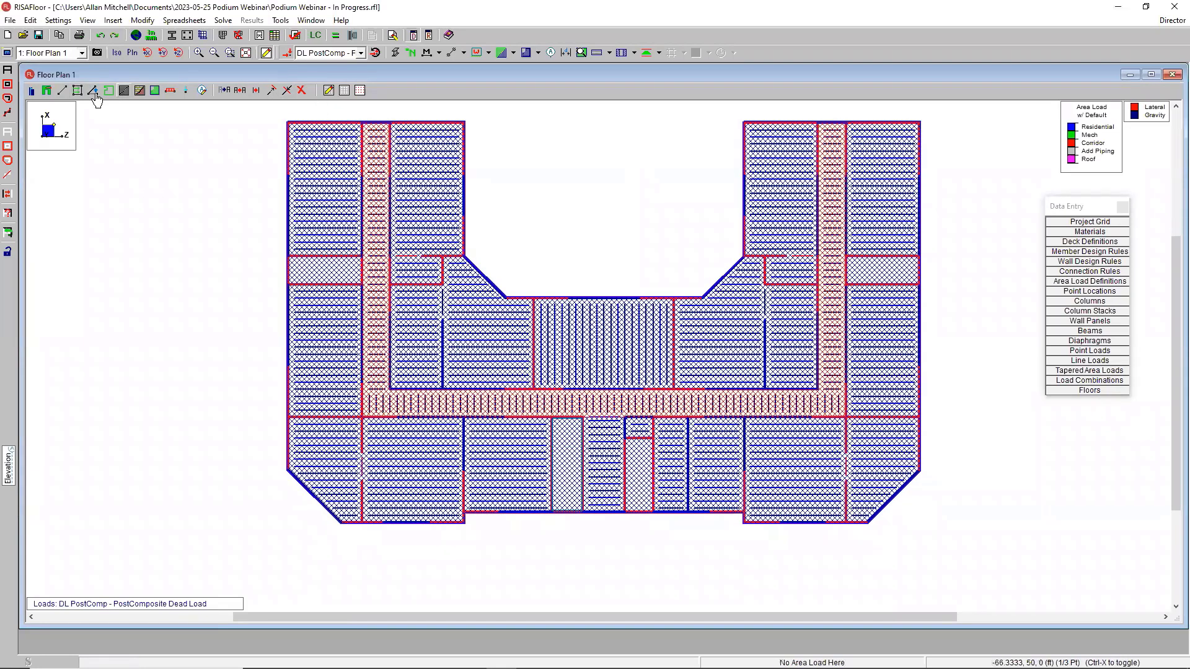
pyautogui.click(108, 91)
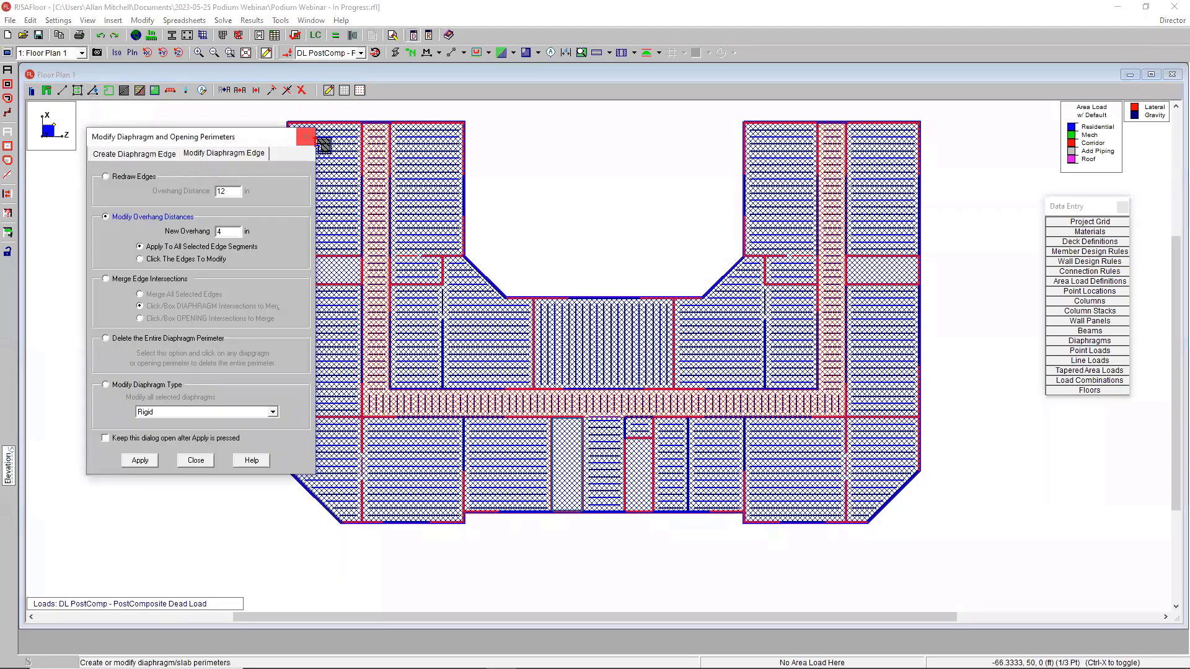
pyautogui.click(305, 136)
pyautogui.click(154, 90)
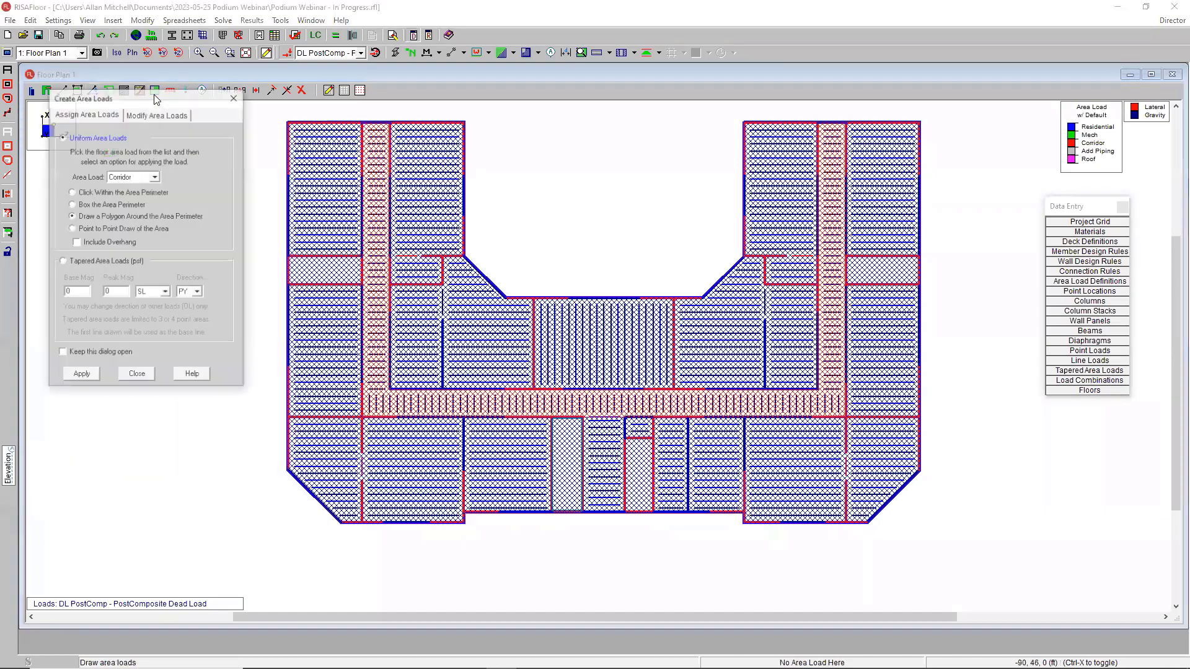
pyautogui.click(114, 205)
pyautogui.click(155, 177)
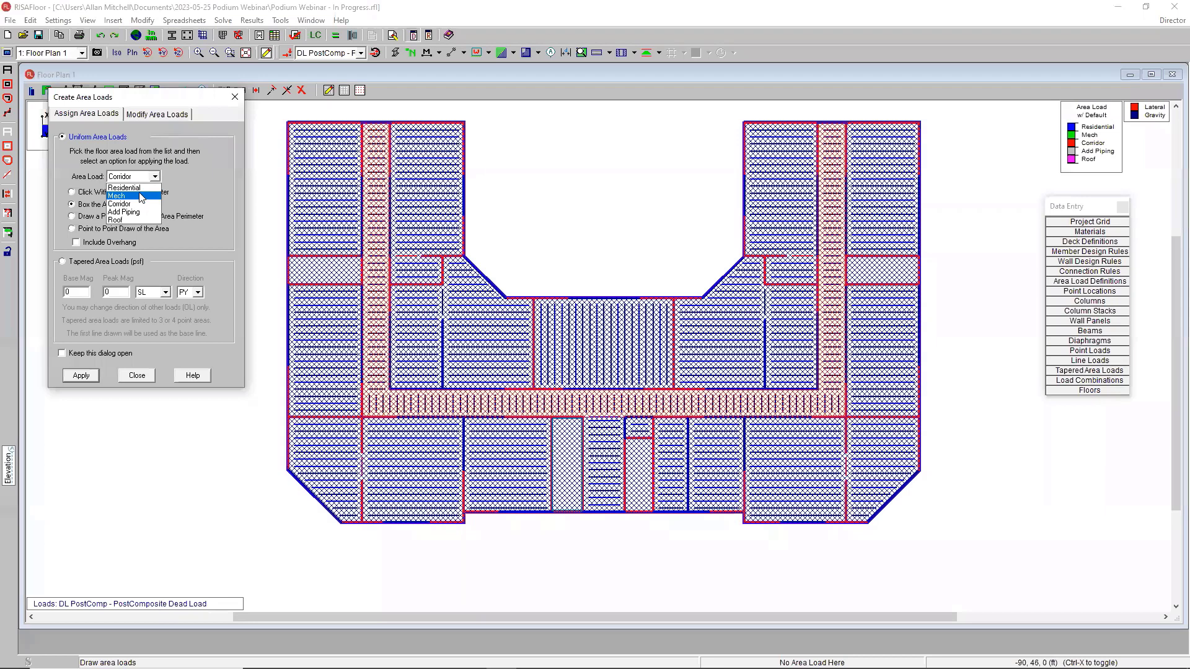
pyautogui.click(239, 97)
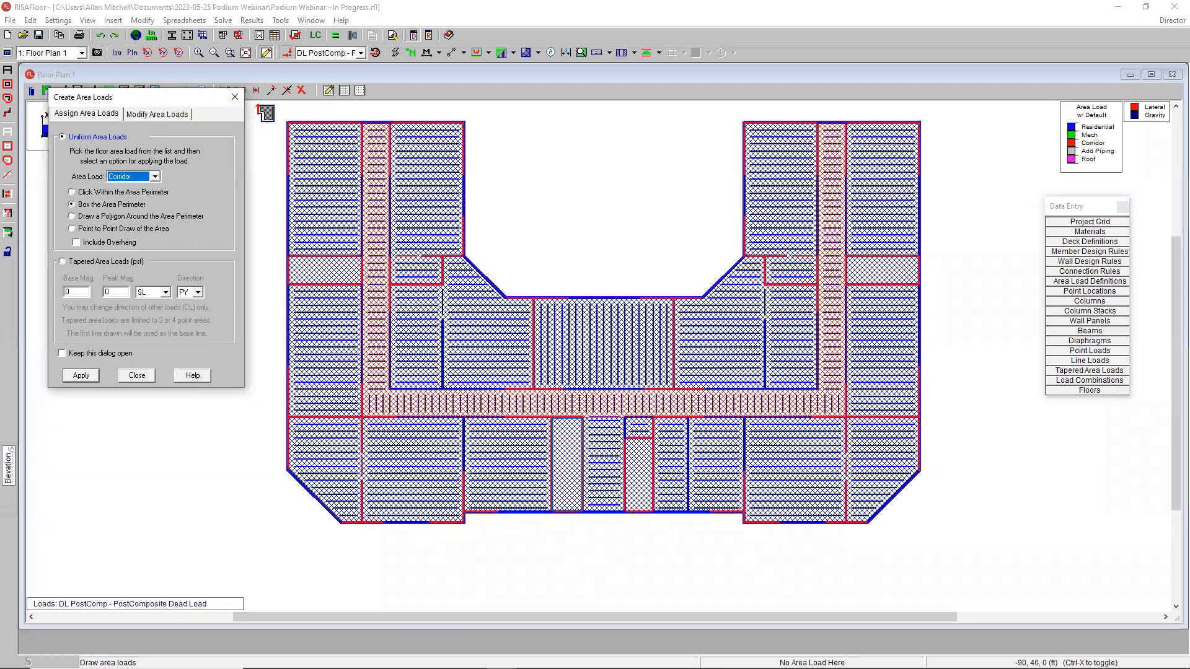
pyautogui.click(235, 97)
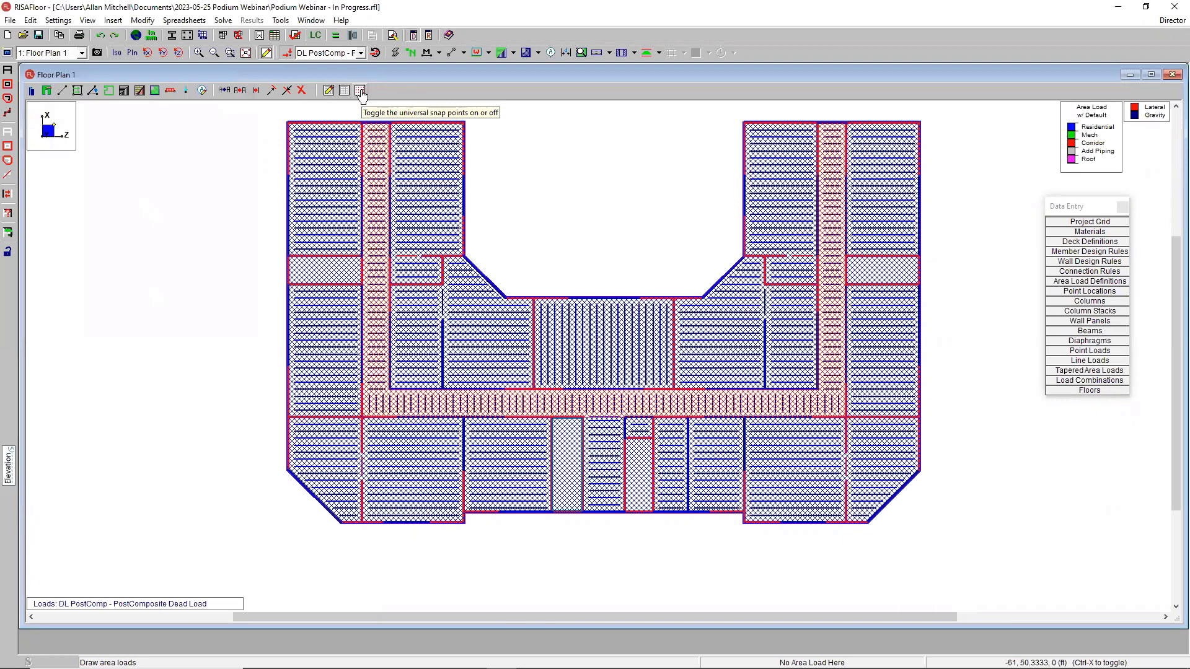
# - Toggle the universal snap points and try to assign the Mech area load by boxing an area in the lower central bays
pyautogui.click(361, 91)
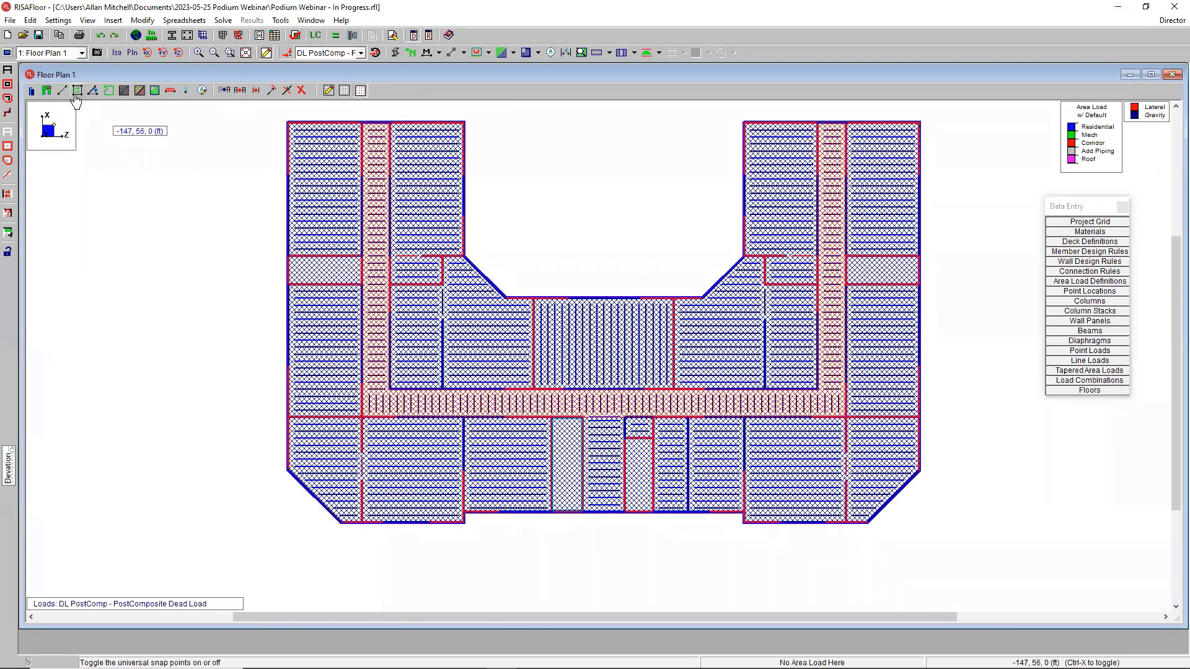
pyautogui.click(139, 92)
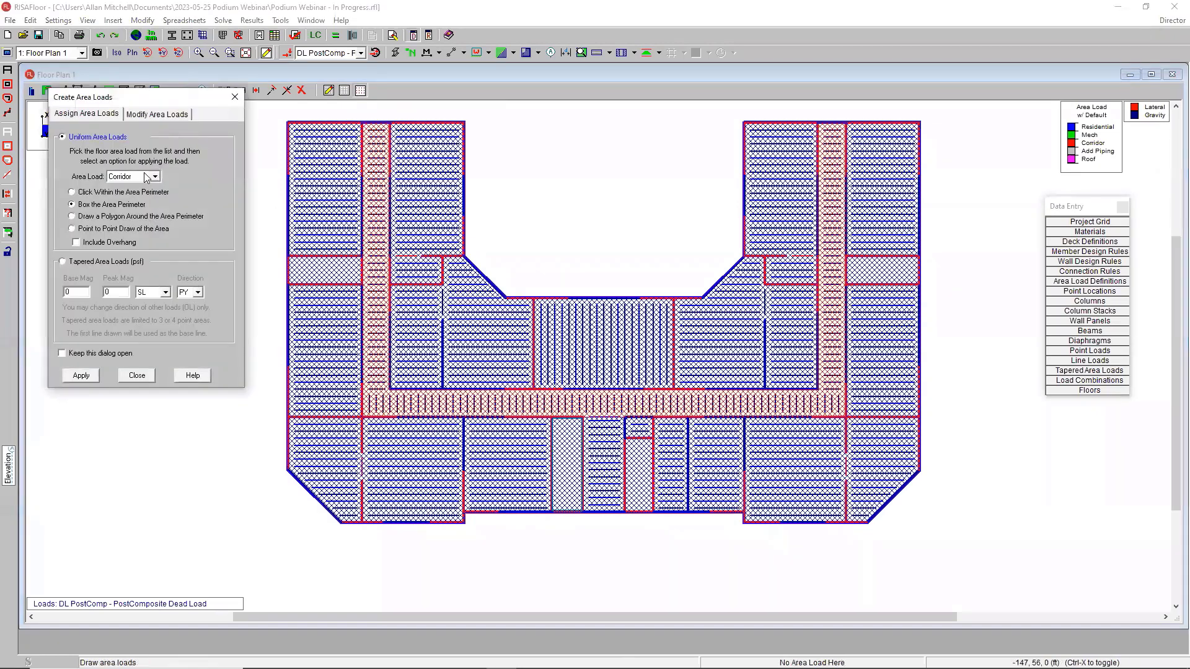
pyautogui.click(127, 193)
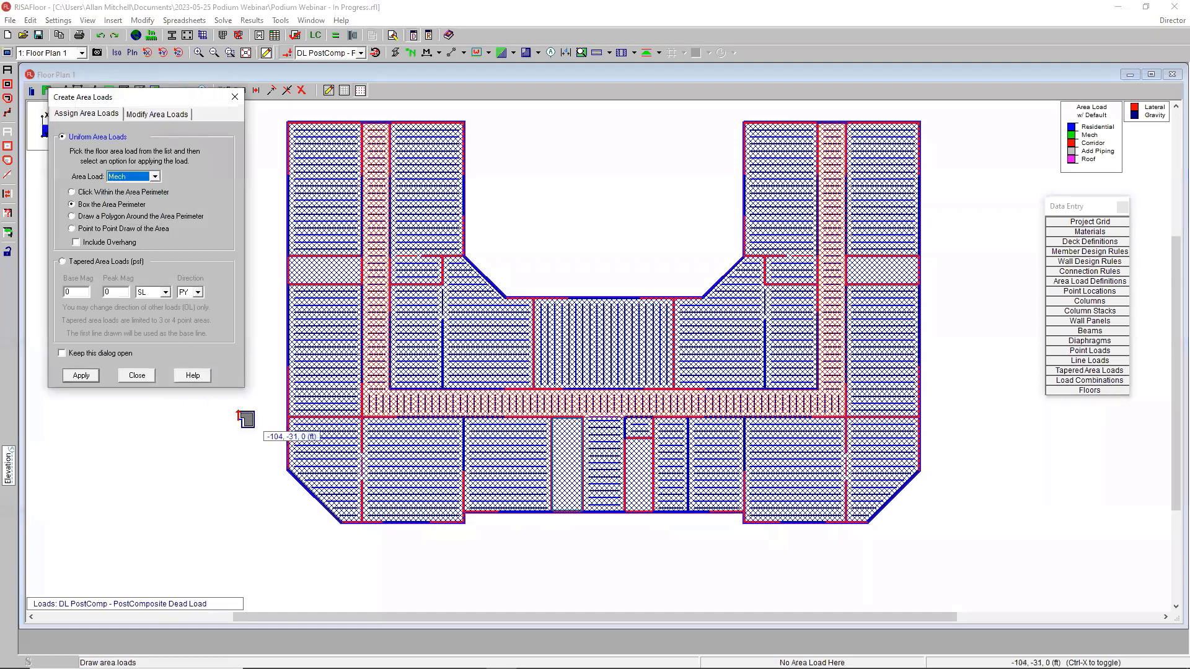
pyautogui.scroll(3, 717, 474)
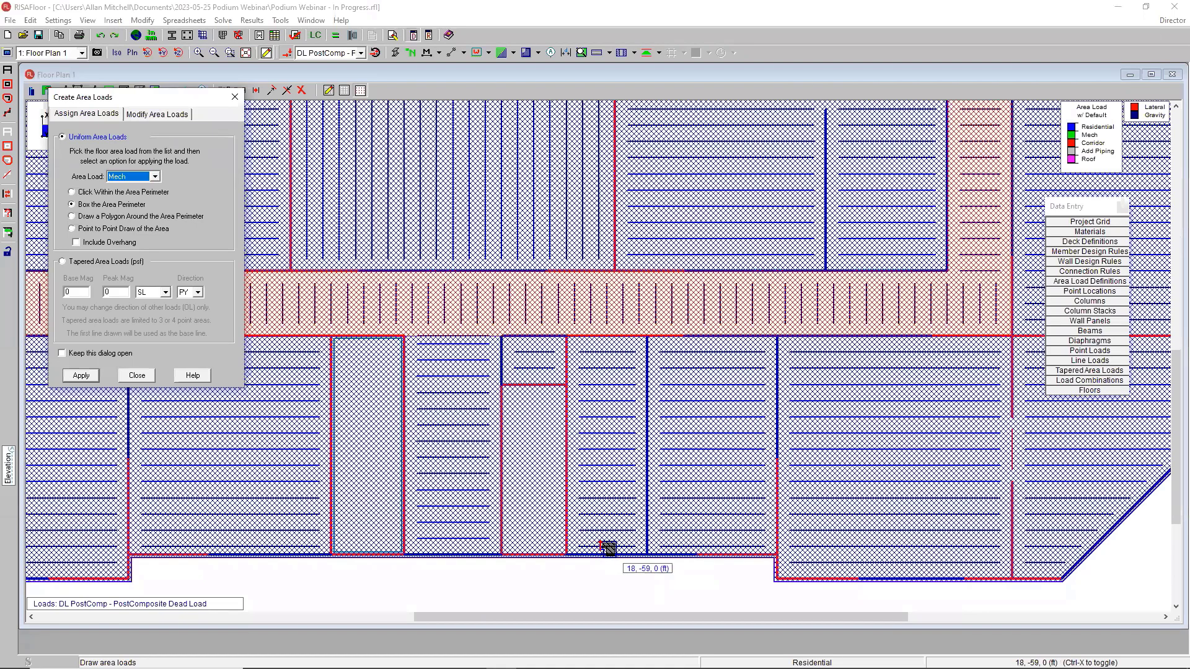
pyautogui.moveTo(606, 548)
pyautogui.mouseDown()
pyautogui.moveTo(605, 368)
pyautogui.moveTo(757, 367)
pyautogui.moveTo(764, 560)
pyautogui.moveTo(760, 547)
pyautogui.moveTo(611, 548)
pyautogui.mouseUp()
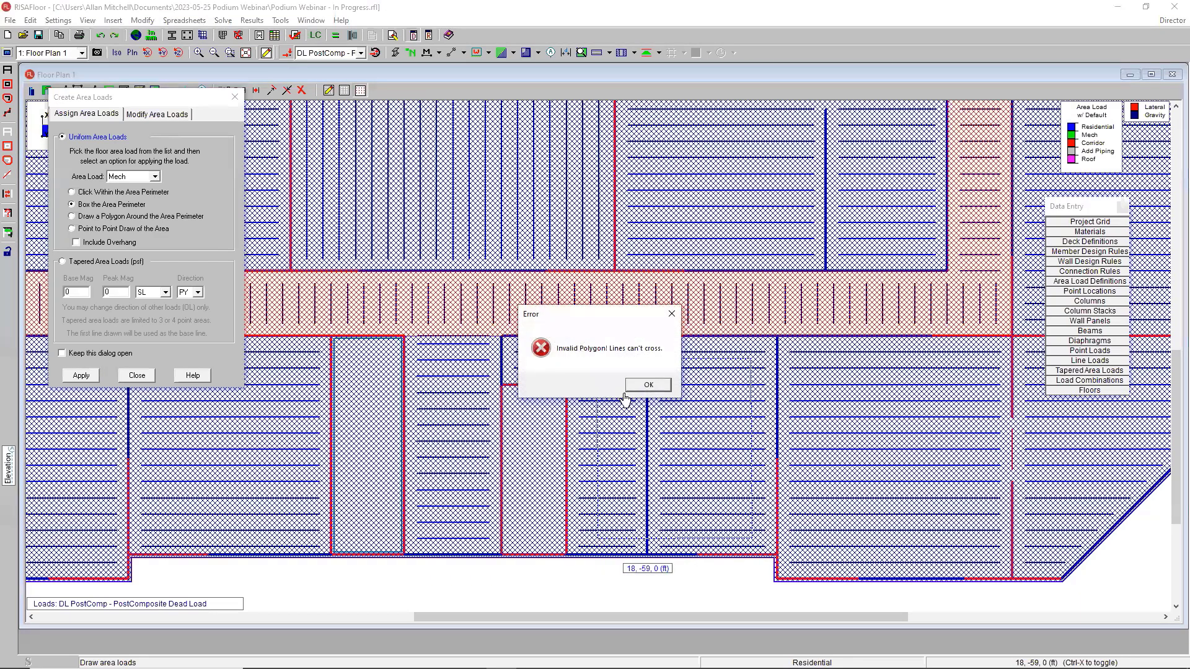
pyautogui.click(645, 385)
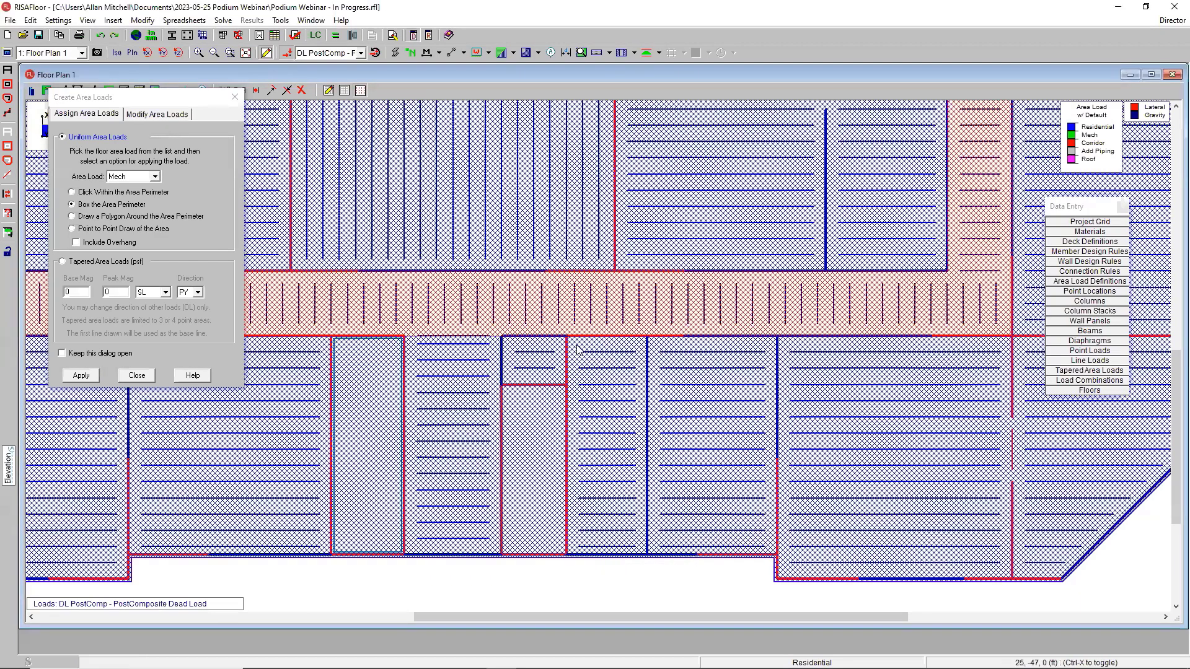
pyautogui.click(234, 97)
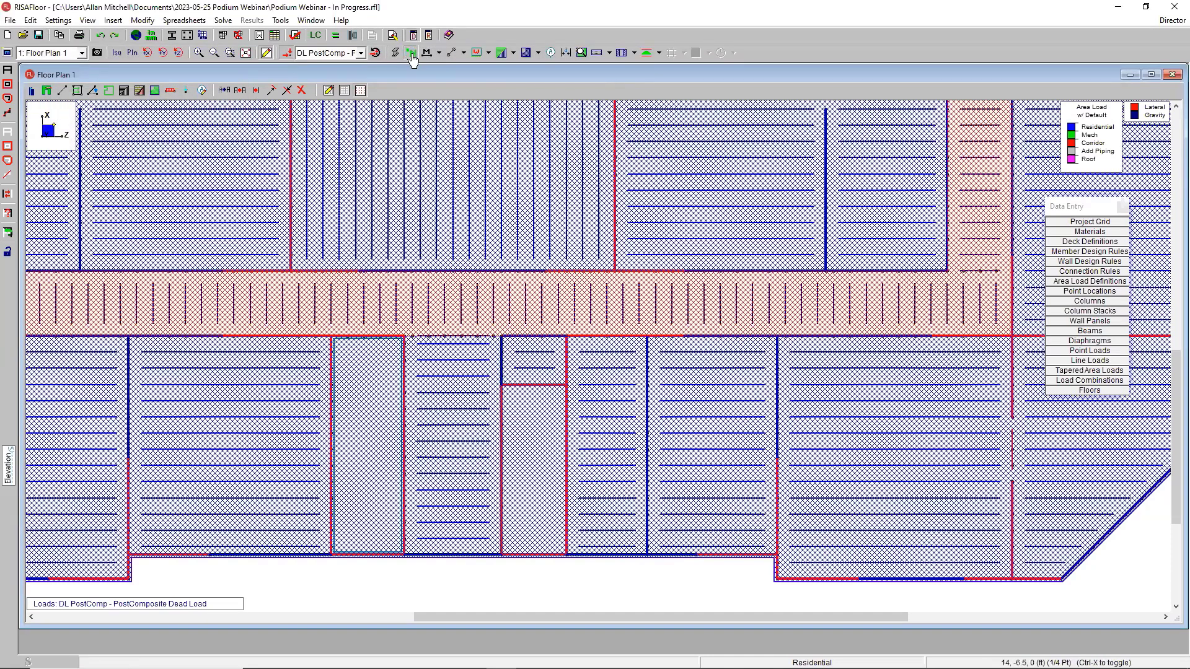
# - Turn off the deck and area load display, show the point labels, and inspect the lower central bays of the floor plan
pyautogui.click(538, 53)
pyautogui.click(544, 68)
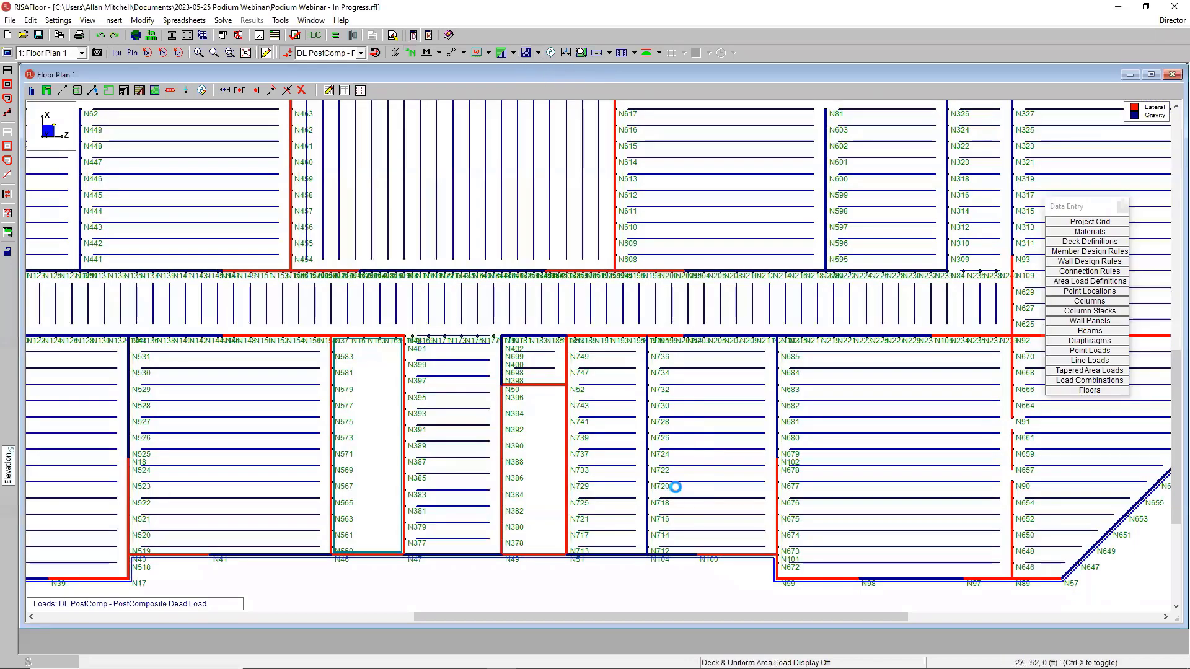
pyautogui.scroll(1, 666, 496)
pyautogui.scroll(-2, 576, 471)
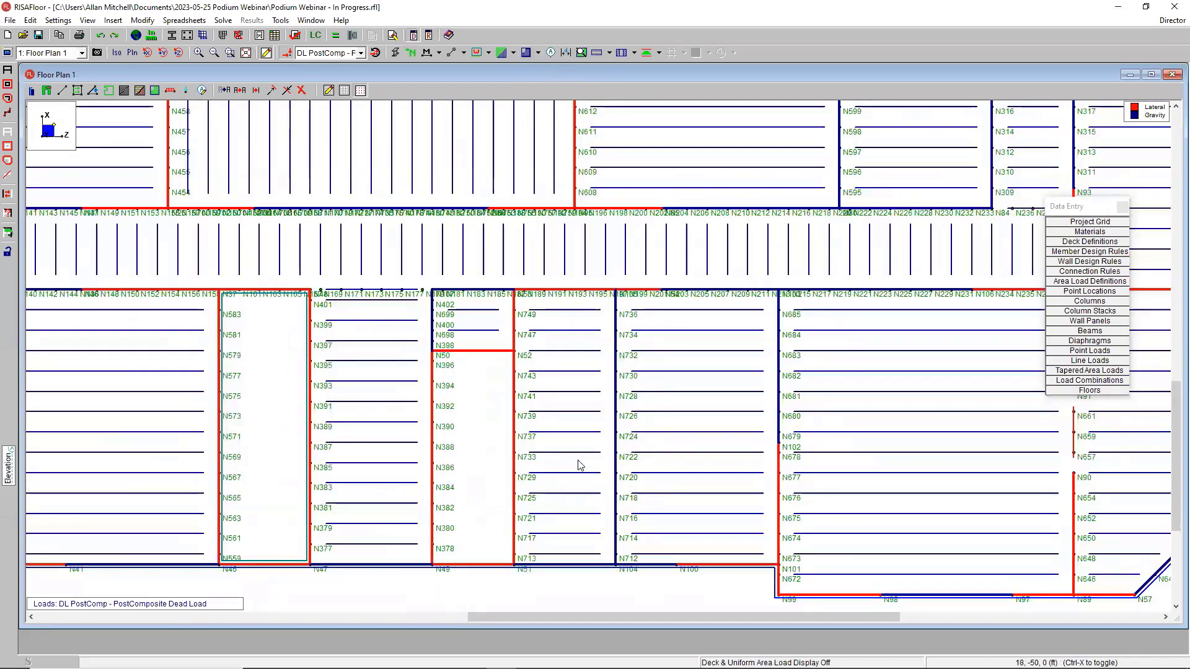
pyautogui.scroll(-2, 646, 494)
pyautogui.scroll(2, 646, 492)
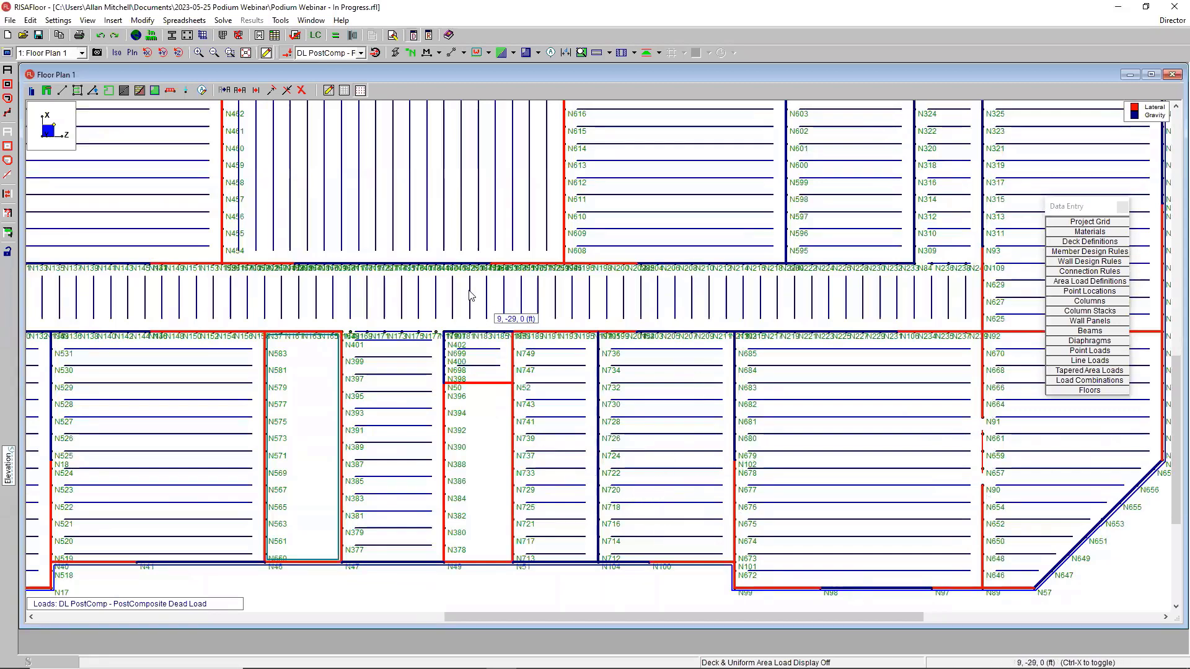
pyautogui.scroll(-2, 695, 340)
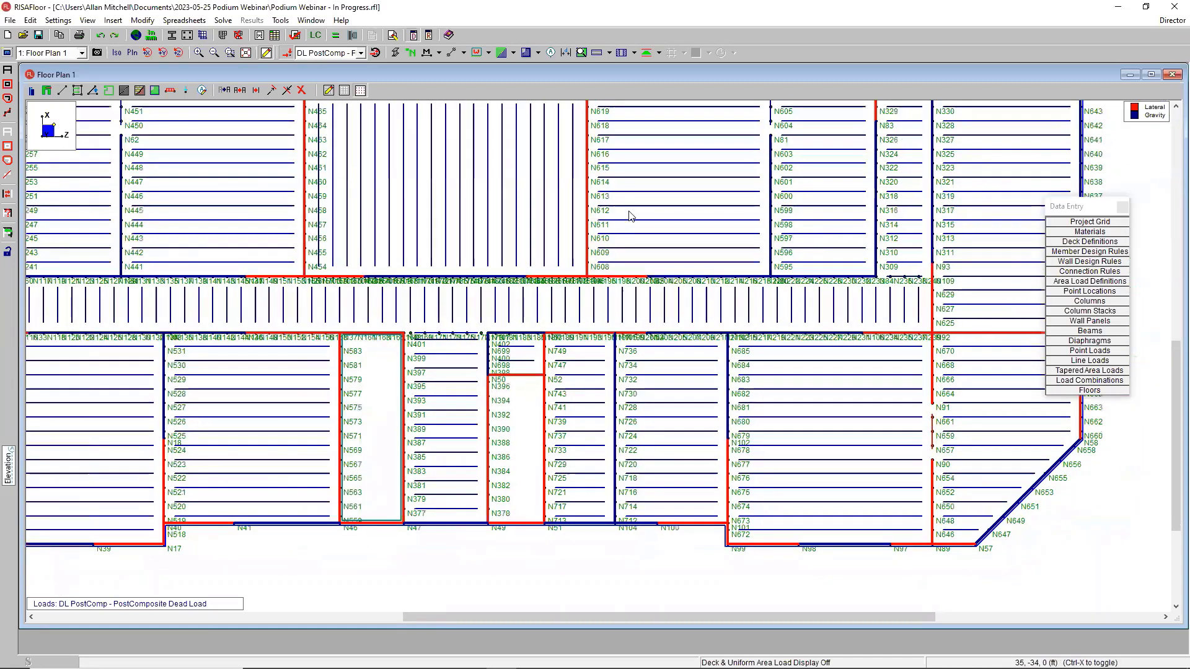
# - Turn on the drawing grid and view it in the courtyard area of the floor plan
pyautogui.click(345, 92)
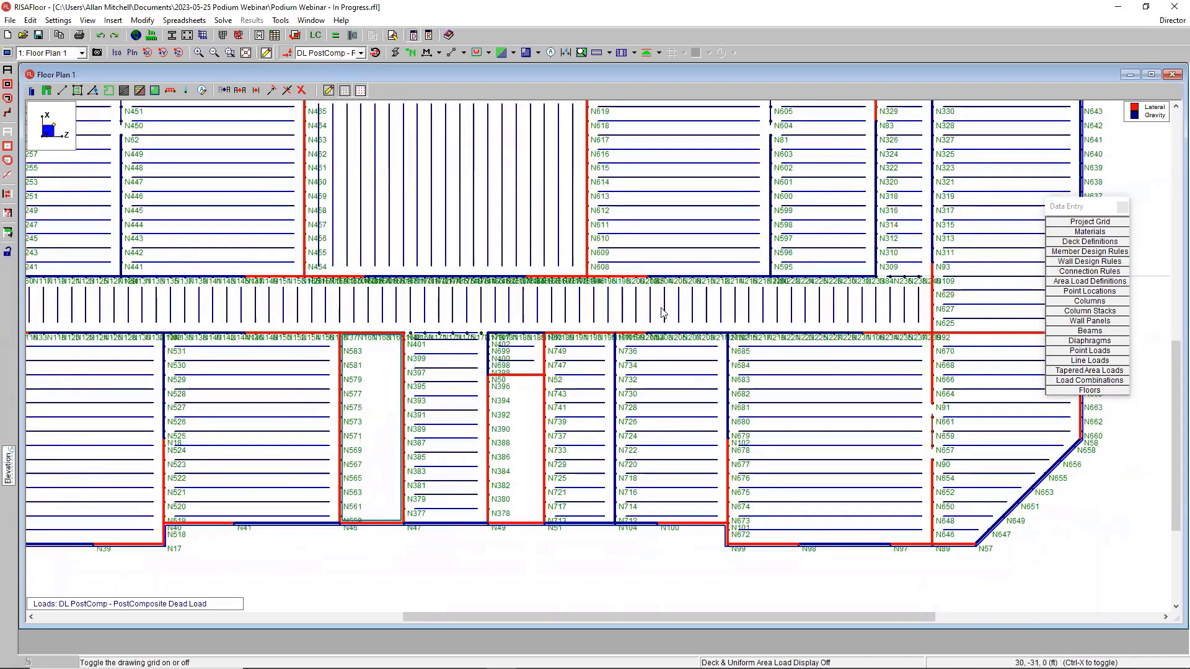
pyautogui.scroll(5, 660, 278)
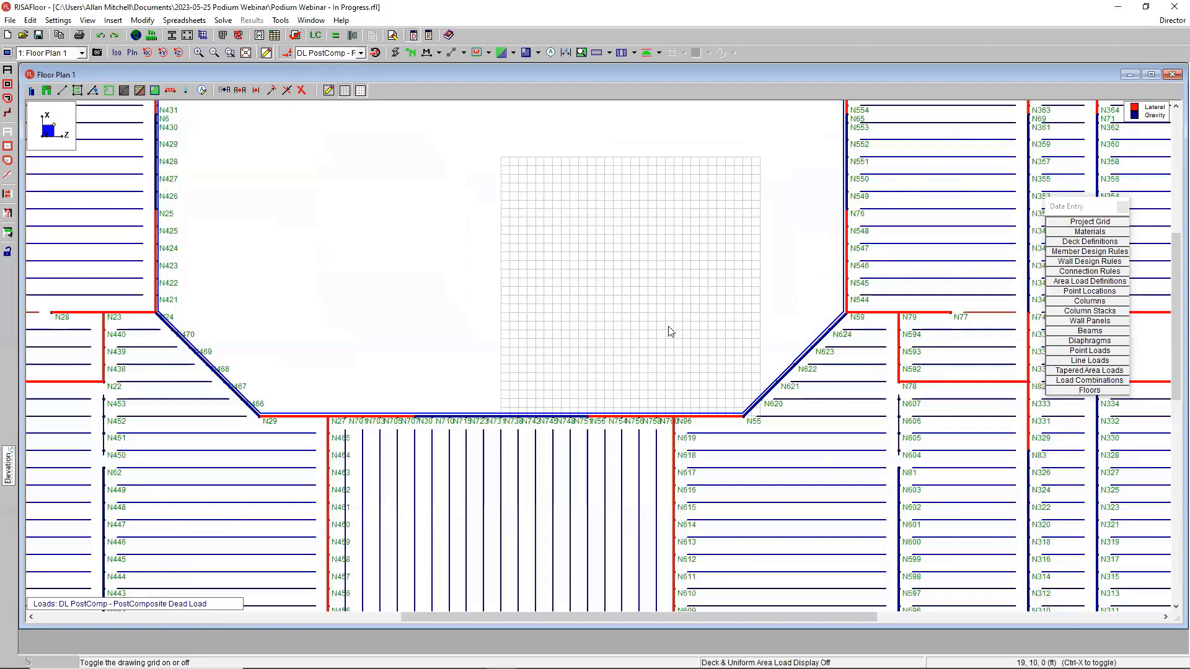
pyautogui.scroll(-2, 696, 308)
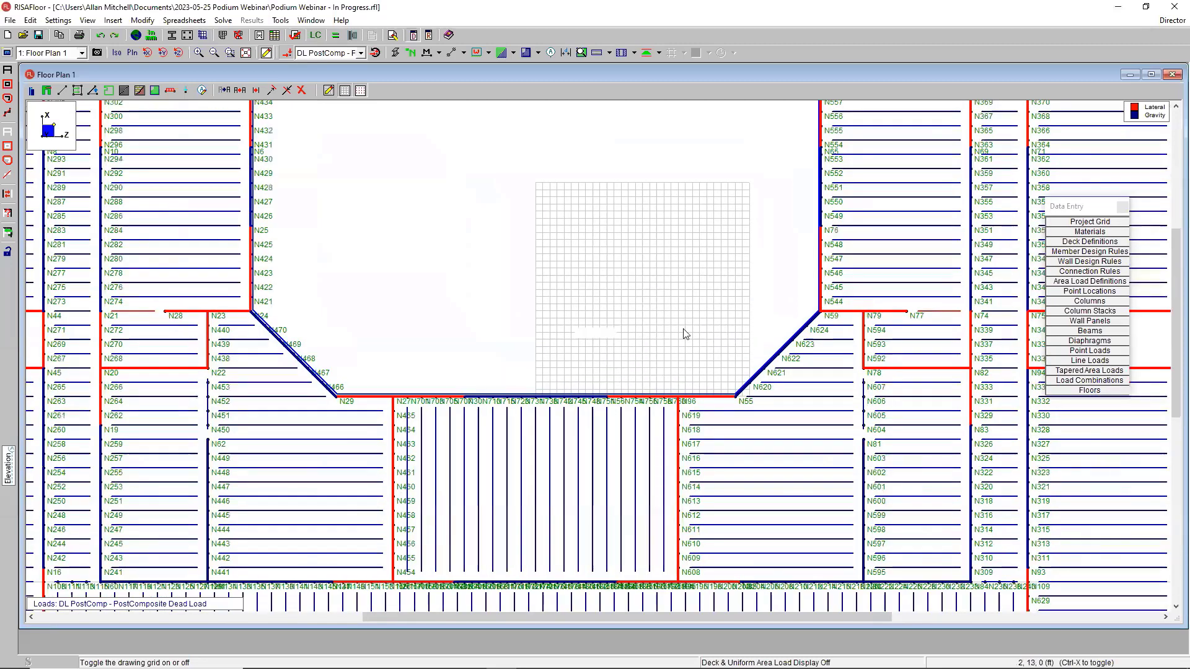
# - Open the drawing grid settings and examine the DXF import options without applying anything
pyautogui.click(329, 92)
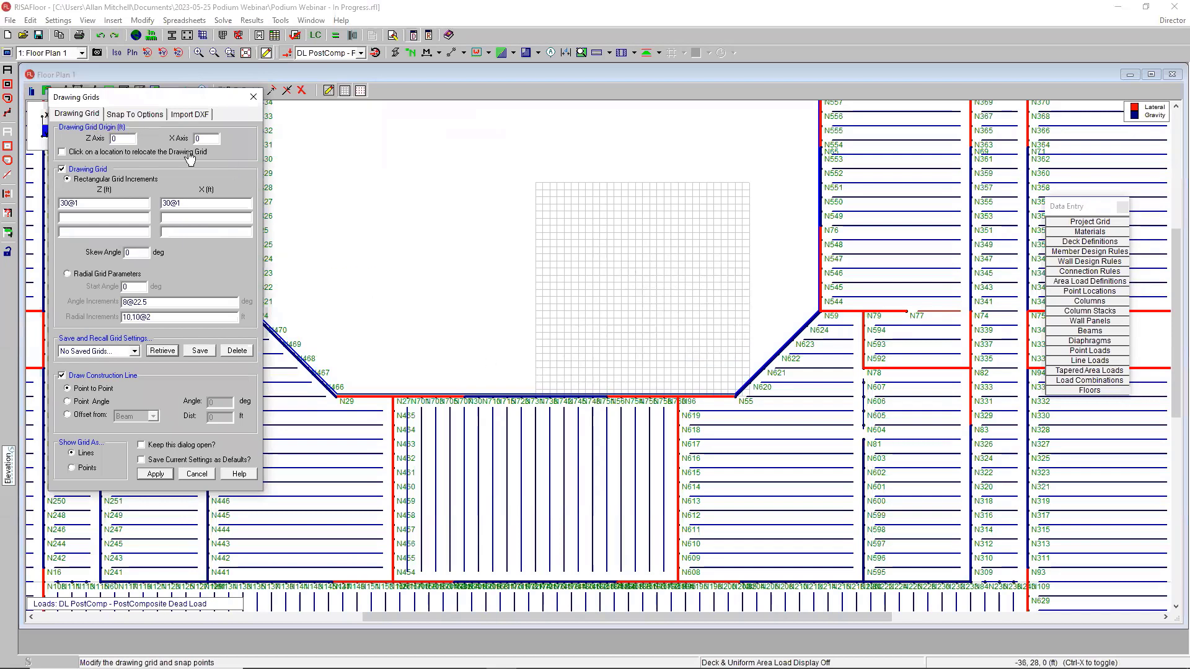
pyautogui.click(190, 114)
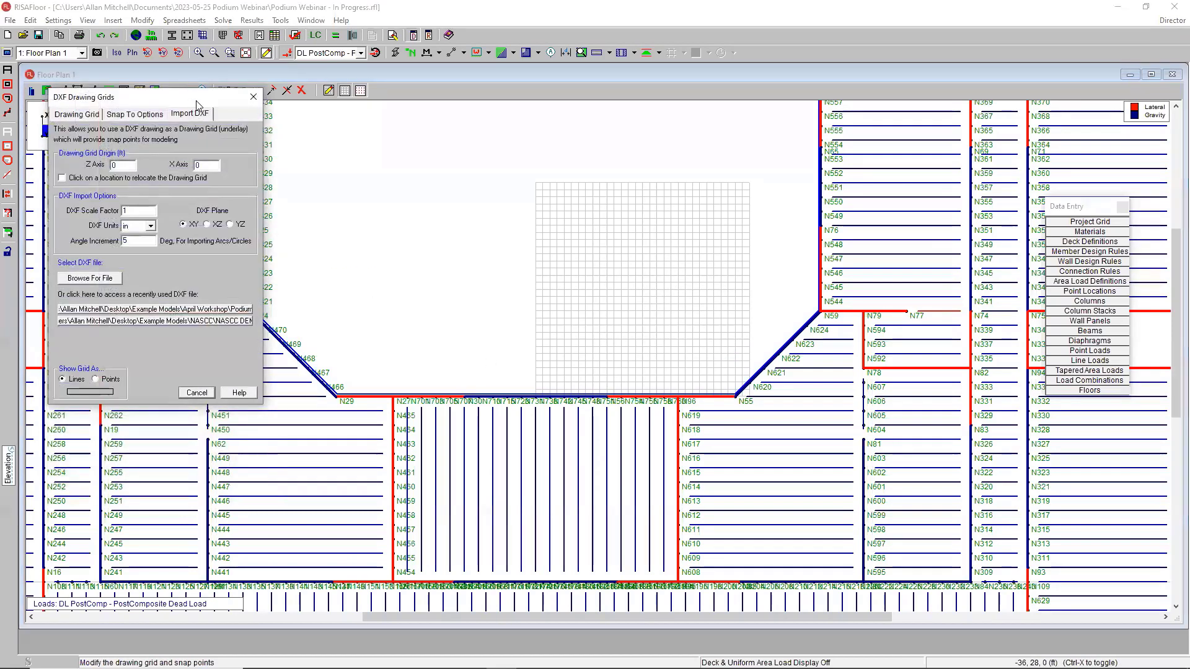
pyautogui.moveTo(197, 104); pyautogui.dragTo(401, 130)
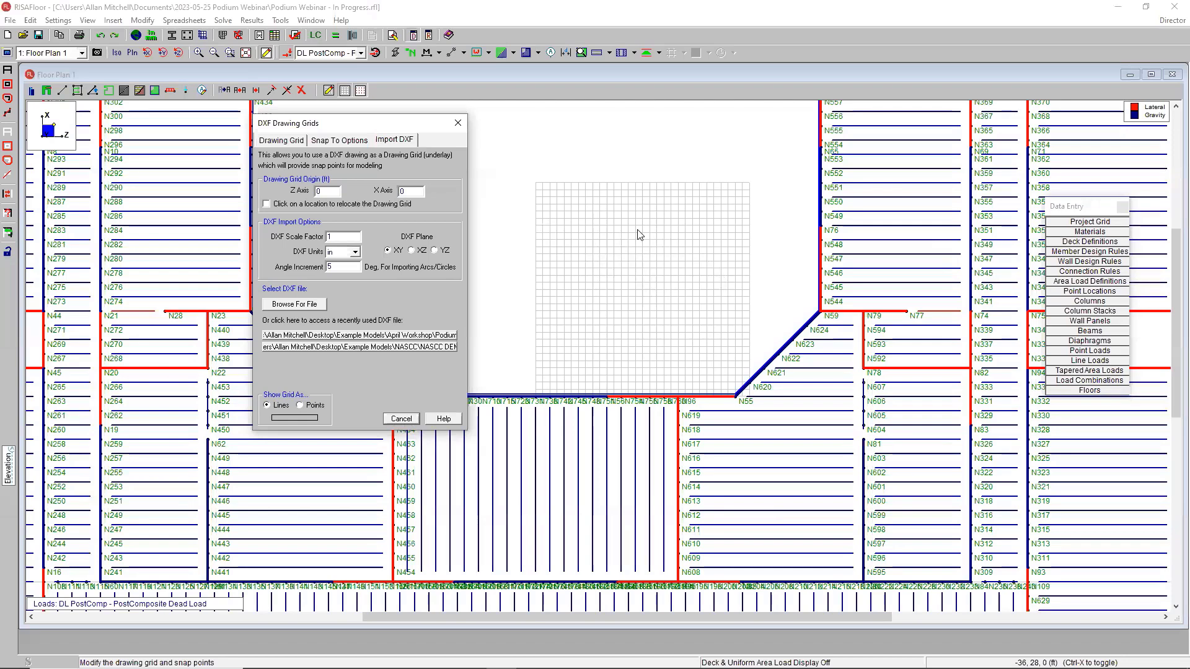
pyautogui.click(459, 123)
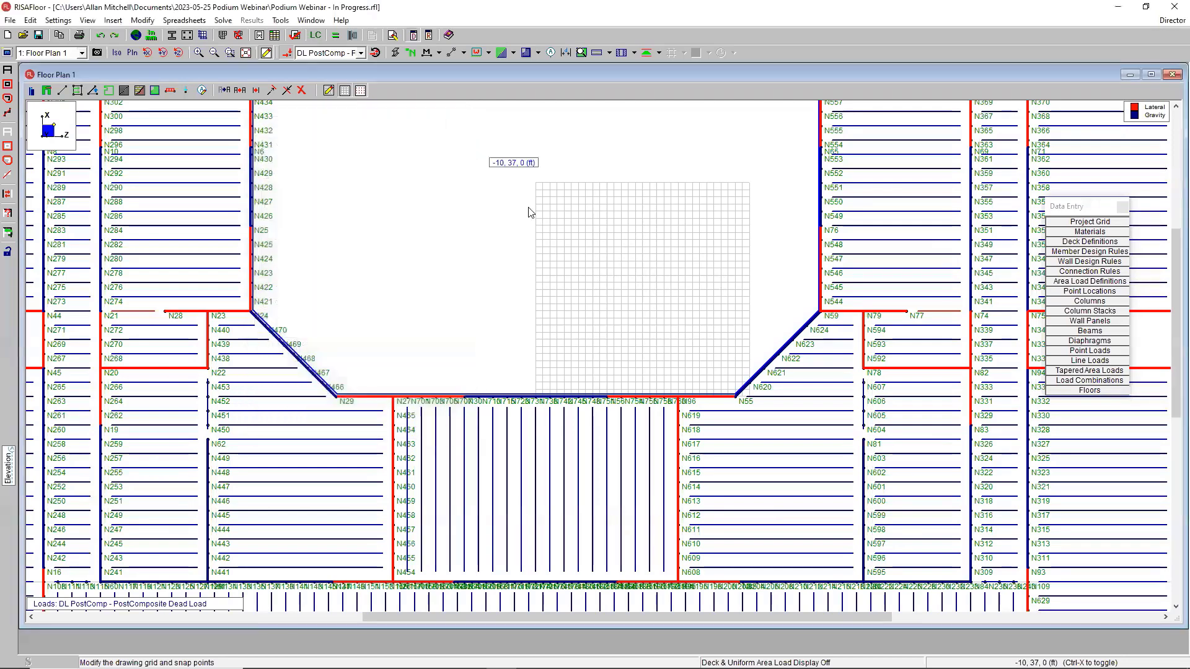
# - Turn off the point labels and the drawing grid on the floor plan
pyautogui.click(345, 91)
pyautogui.scroll(-4, 661, 206)
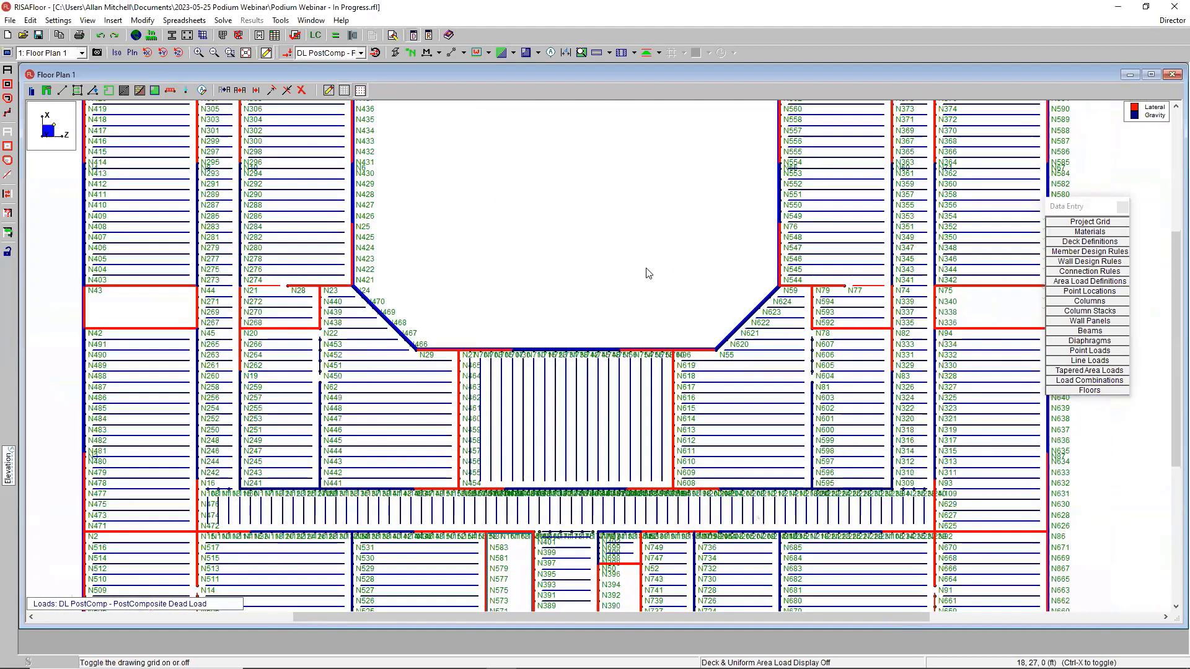
pyautogui.scroll(2, 577, 333)
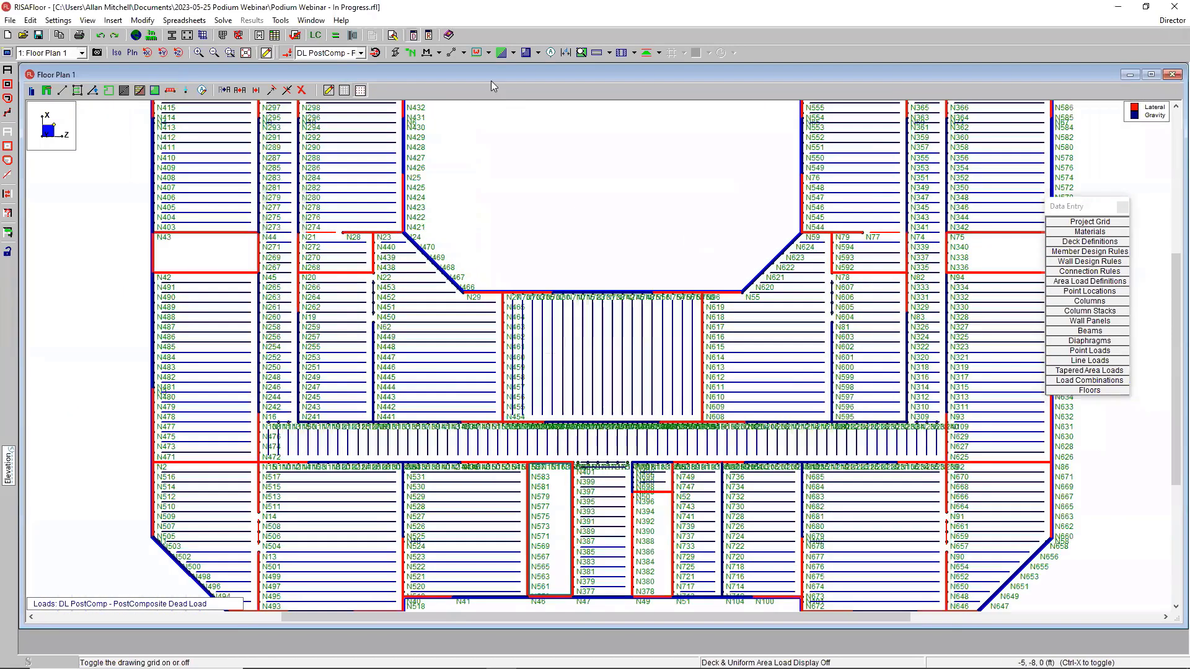
pyautogui.click(411, 52)
pyautogui.scroll(2, 645, 198)
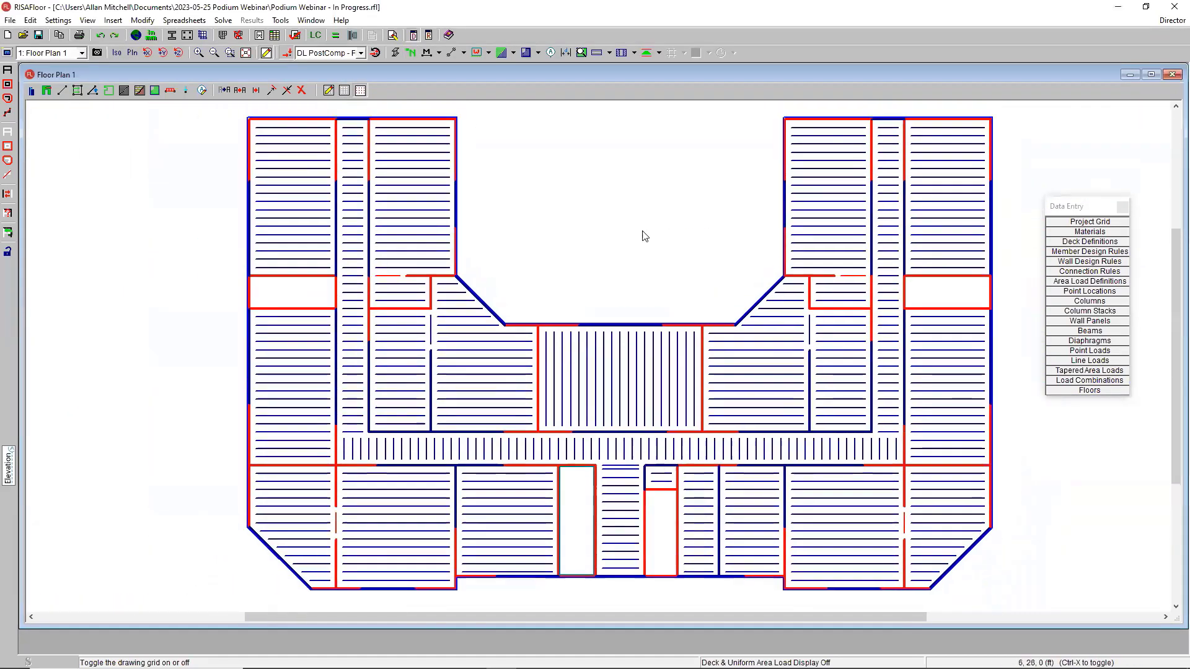
pyautogui.click(345, 91)
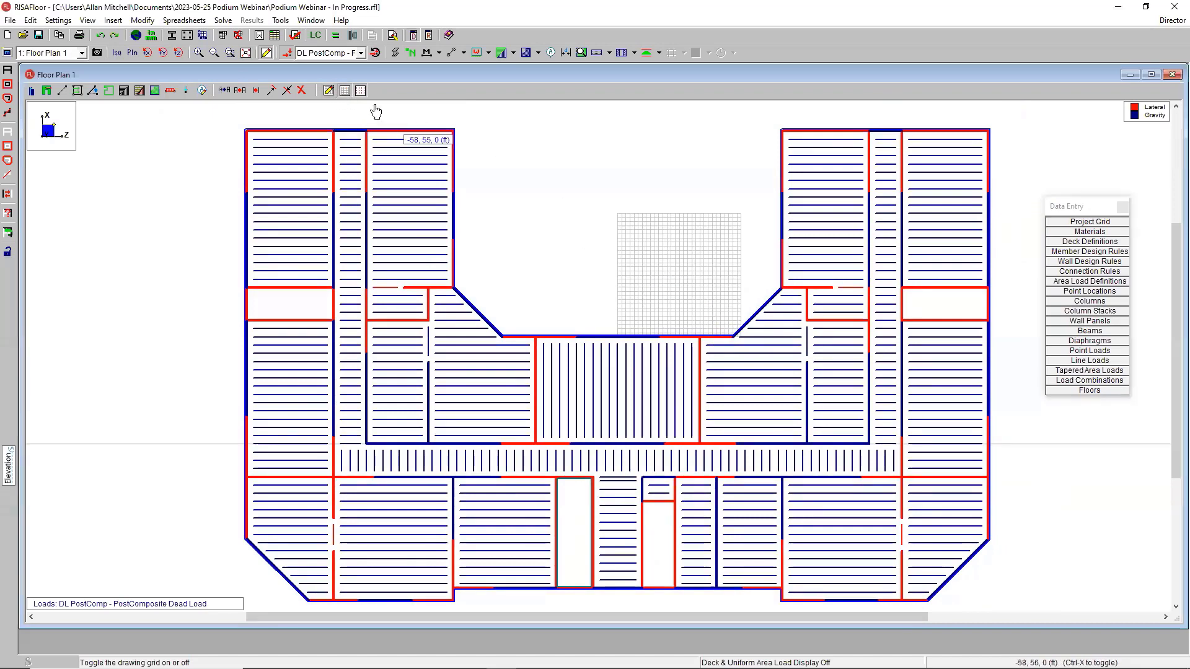
pyautogui.click(345, 91)
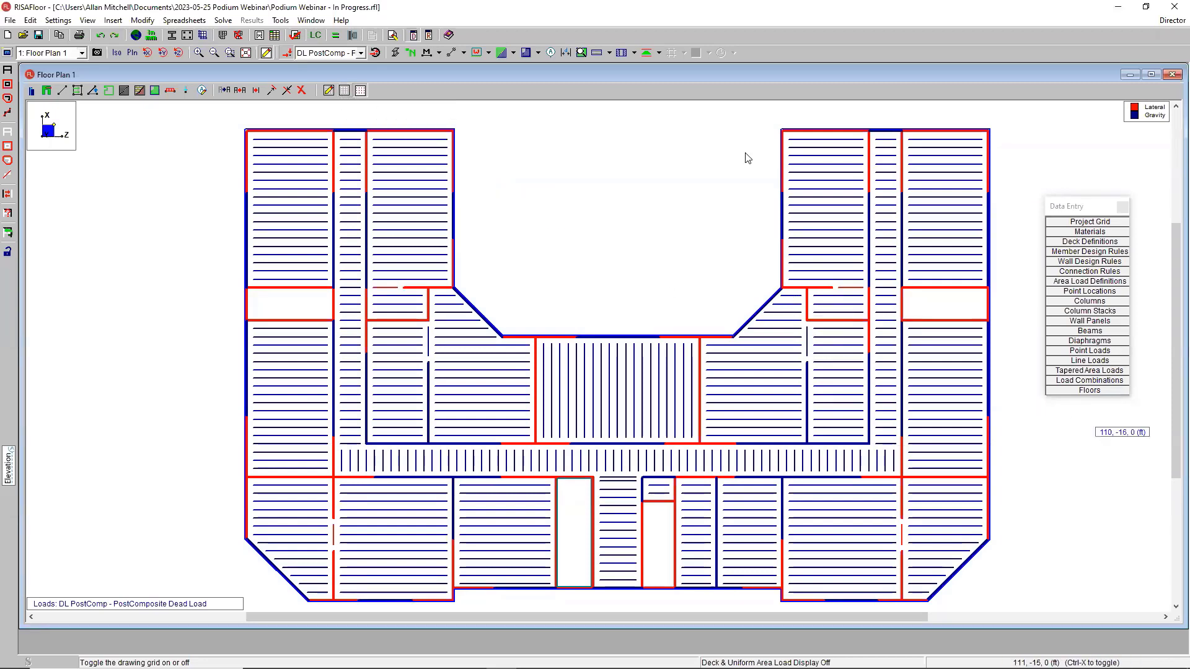
# - Open the recent model Podium Webinar.rfl without saving the current changes, and close the beam design results
pyautogui.click(5, 21)
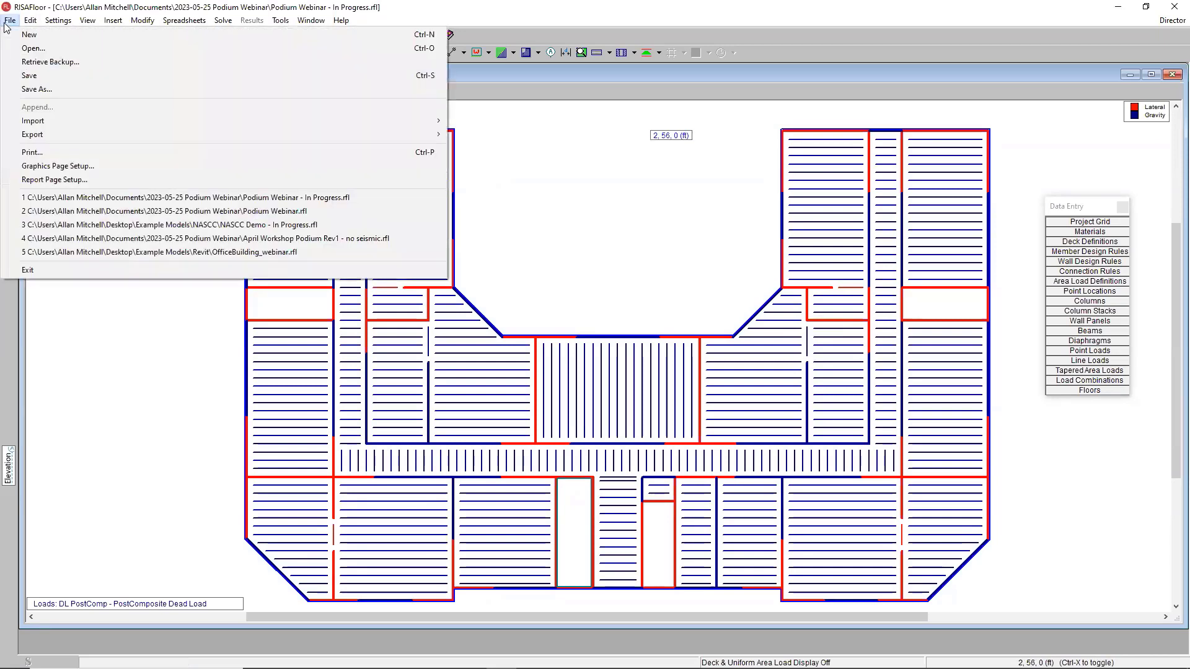
pyautogui.click(269, 212)
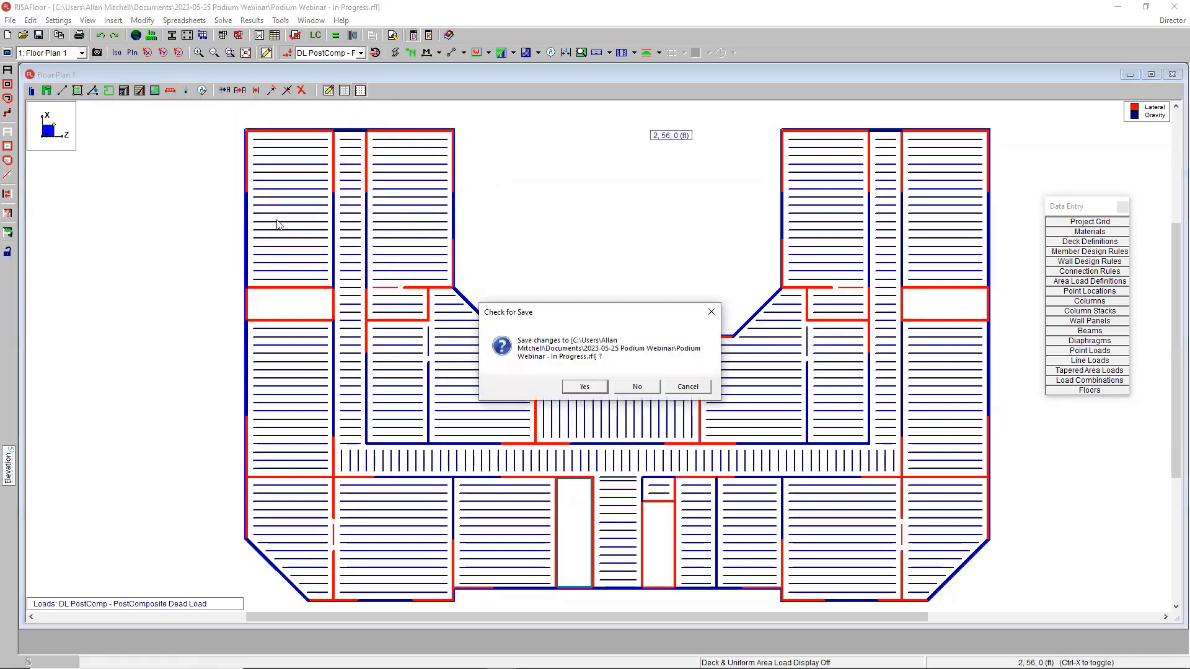
pyautogui.click(637, 386)
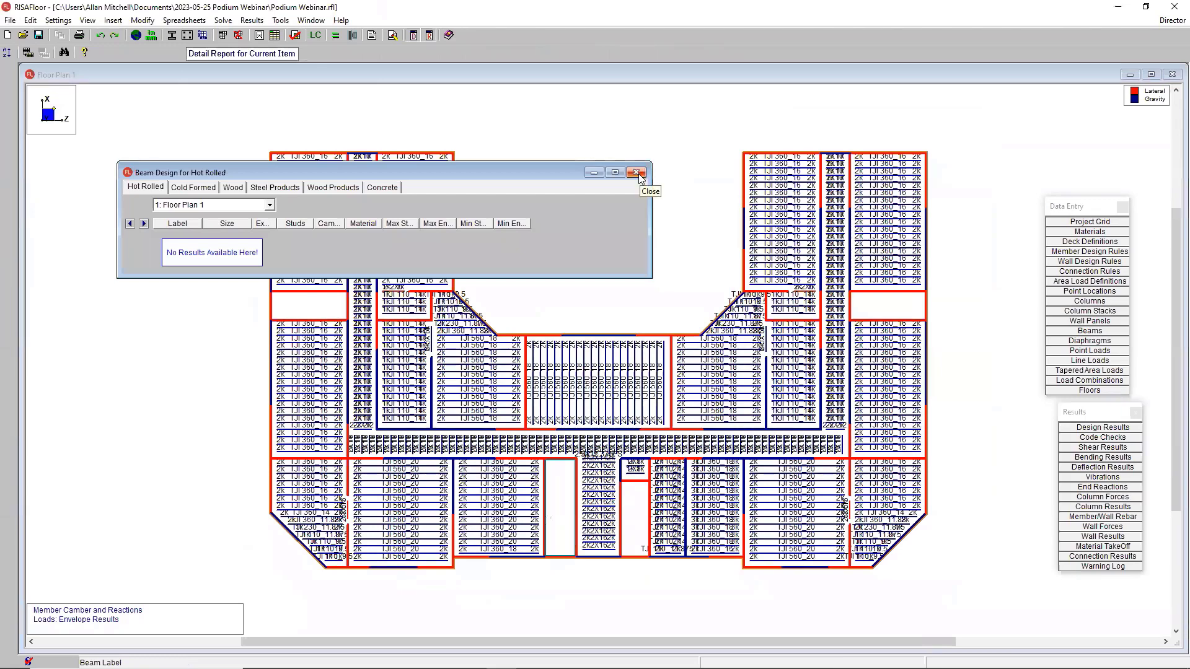
pyautogui.click(637, 173)
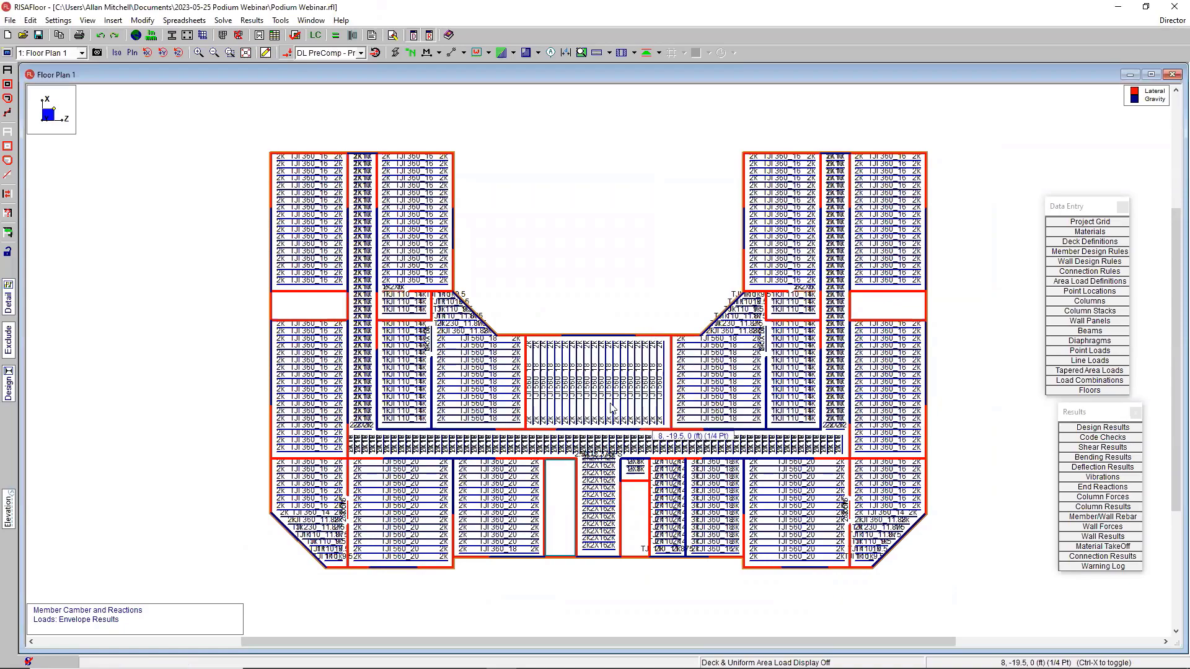
# - Inspect the member sizes and reactions on Floor Plan 1, and view the detail report of the 2-2X12 beam beside the corridor corner
pyautogui.scroll(1, 588, 391)
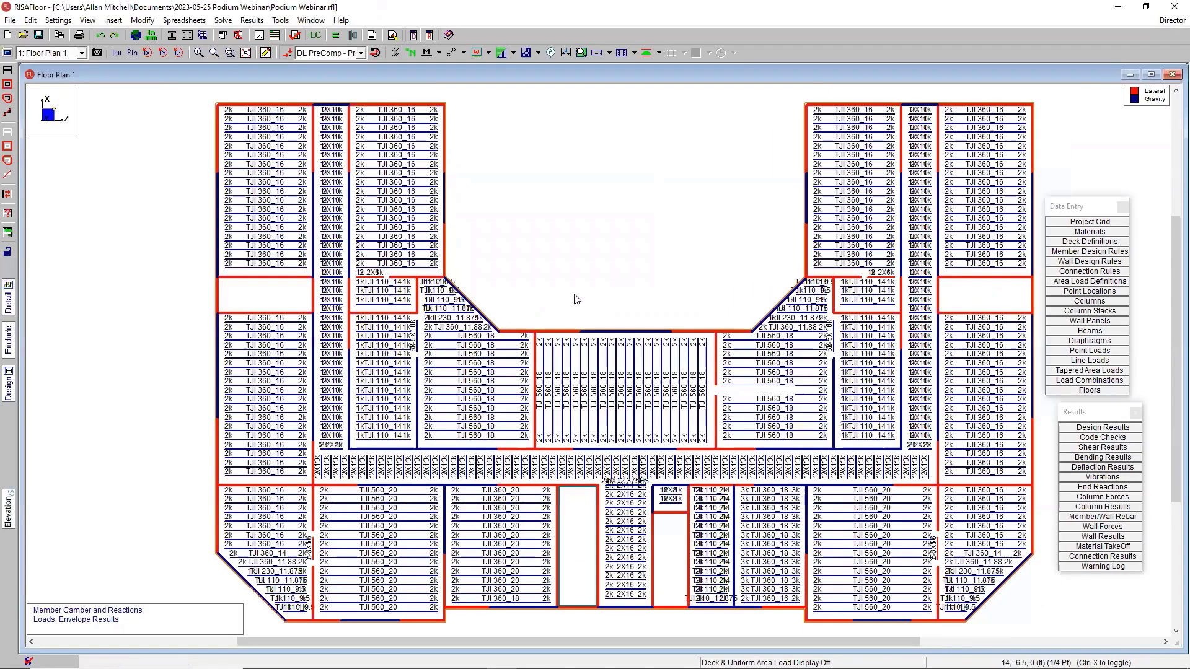
pyautogui.scroll(2, 613, 384)
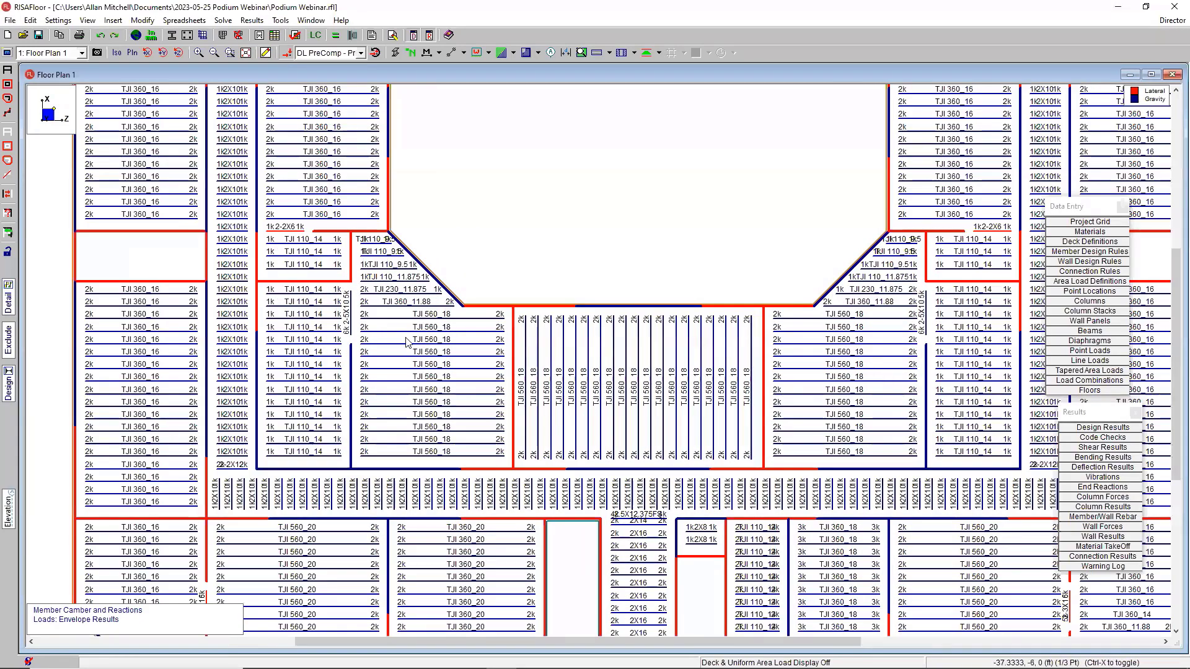
pyautogui.scroll(1, 437, 395)
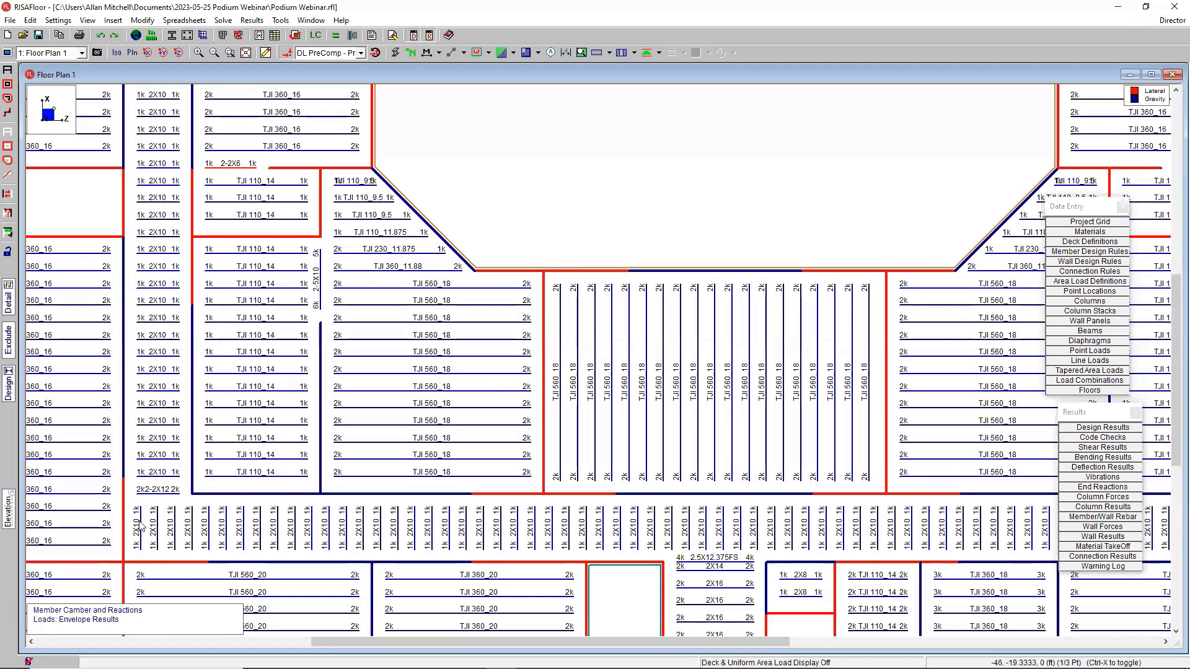
pyautogui.scroll(-1, 361, 439)
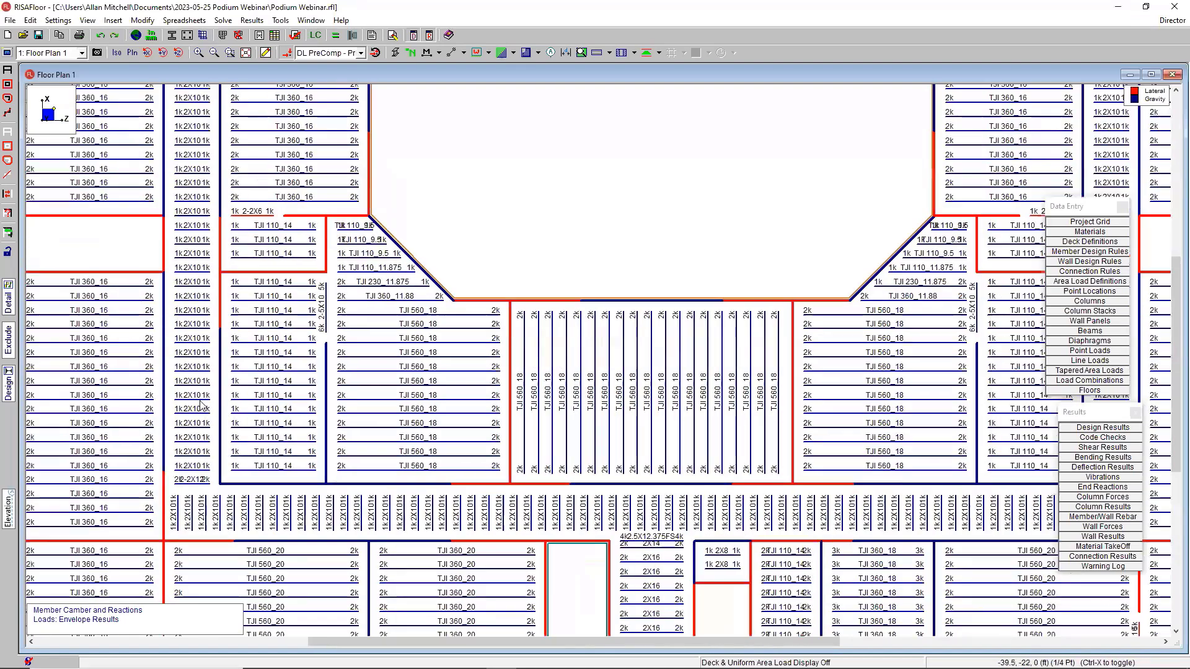
pyautogui.scroll(-1, 591, 426)
pyautogui.scroll(-3, 591, 426)
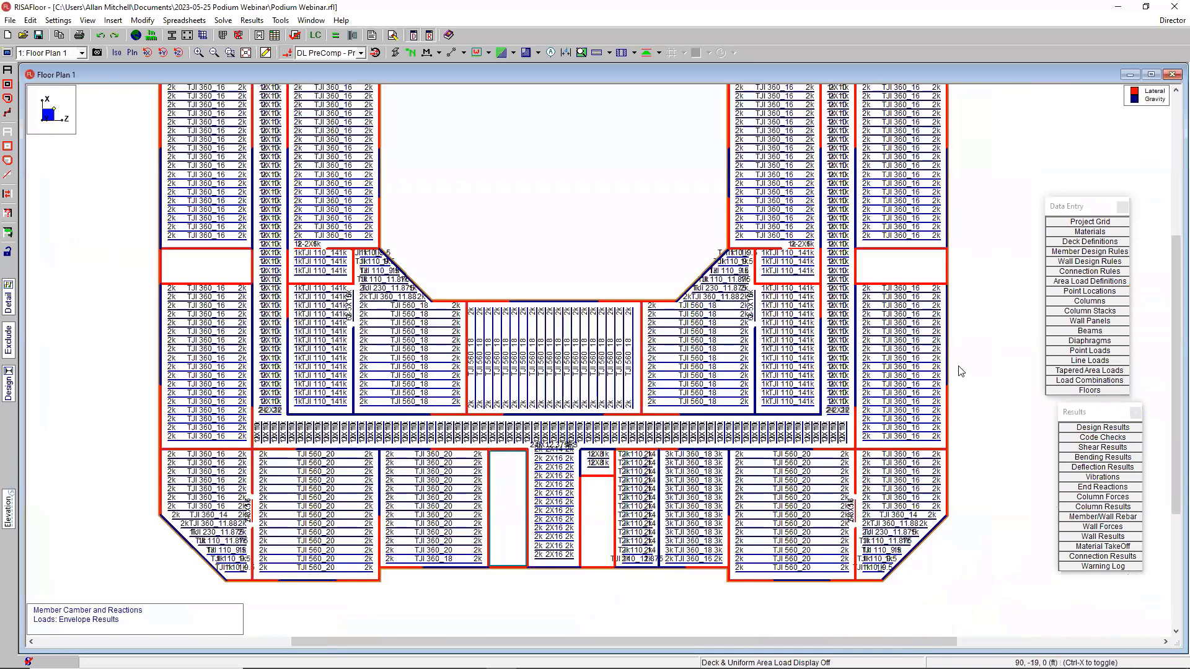
pyautogui.click(9, 302)
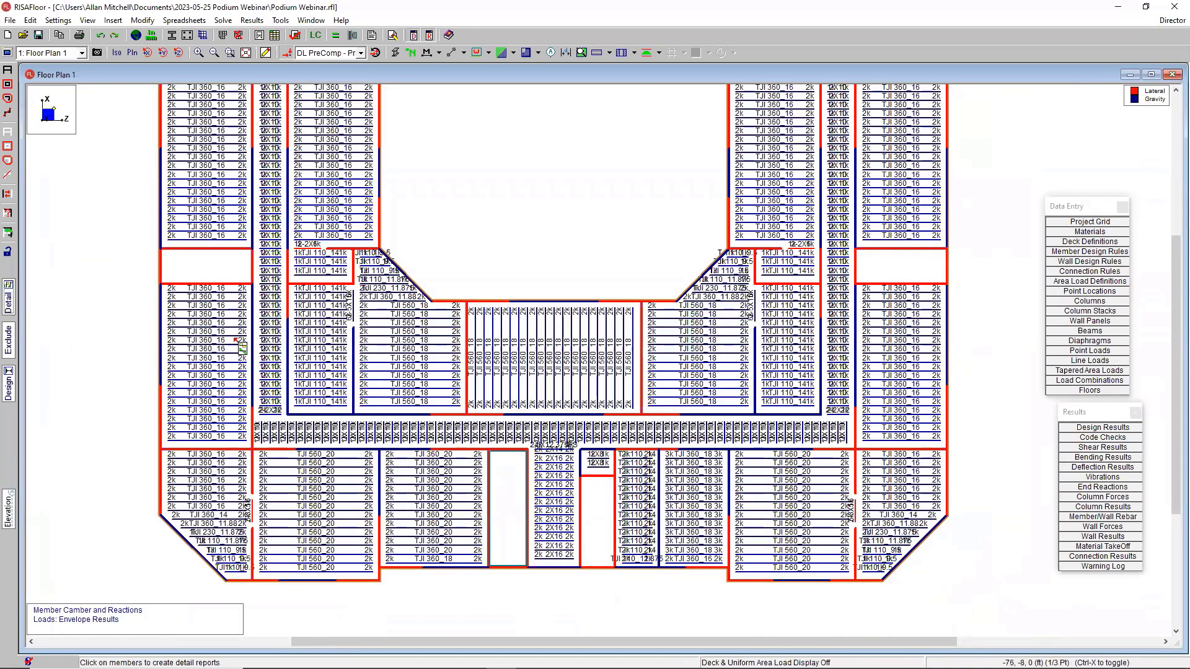
pyautogui.click(269, 416)
pyautogui.moveTo(539, 264); pyautogui.dragTo(545, 217)
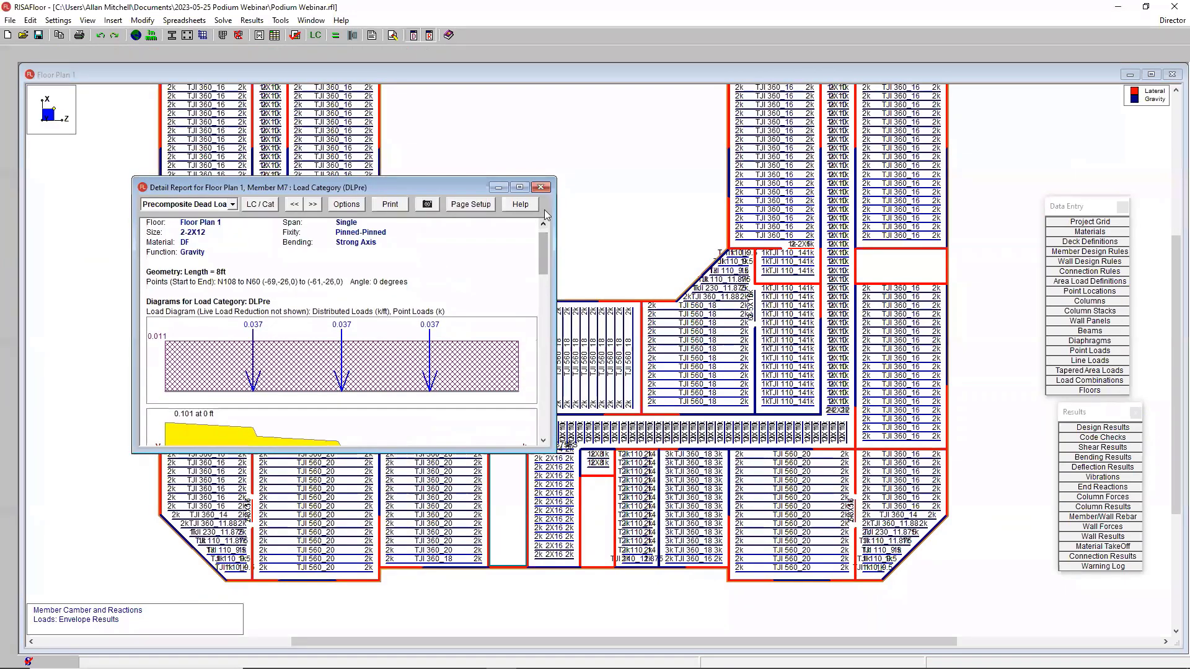
pyautogui.click(542, 187)
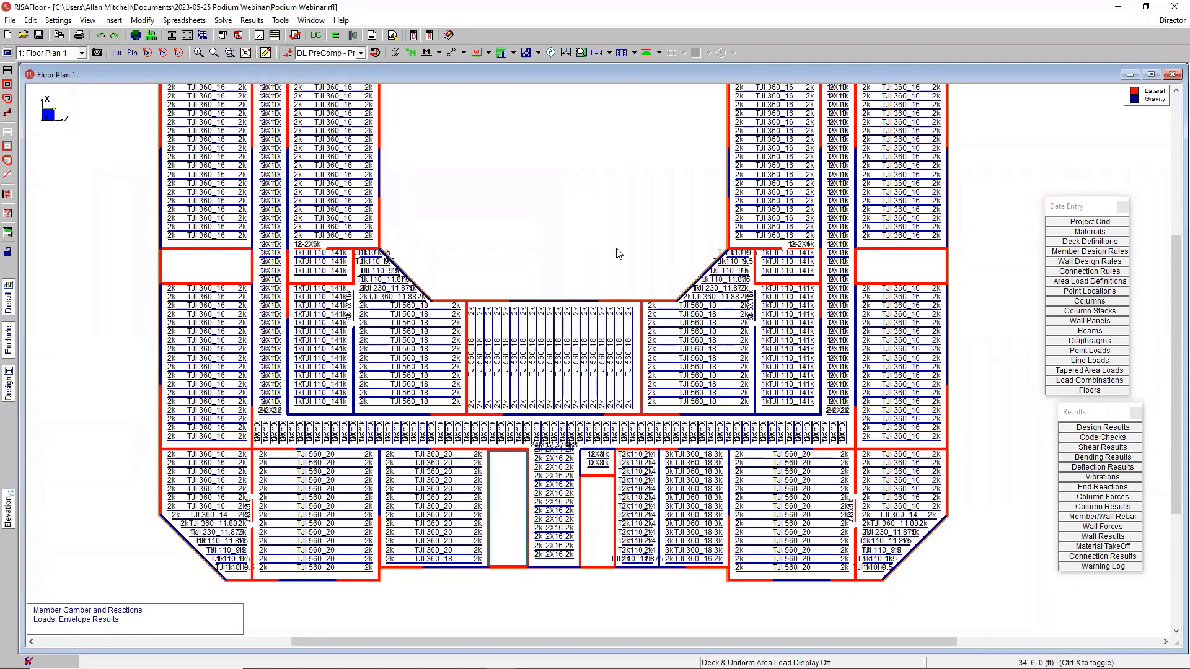
# - Start transferring the whole building model to RISA-3D
pyautogui.moveTo(621, 266); pyautogui.dragTo(647, 311, button='middle')
pyautogui.scroll(-2, 647, 311)
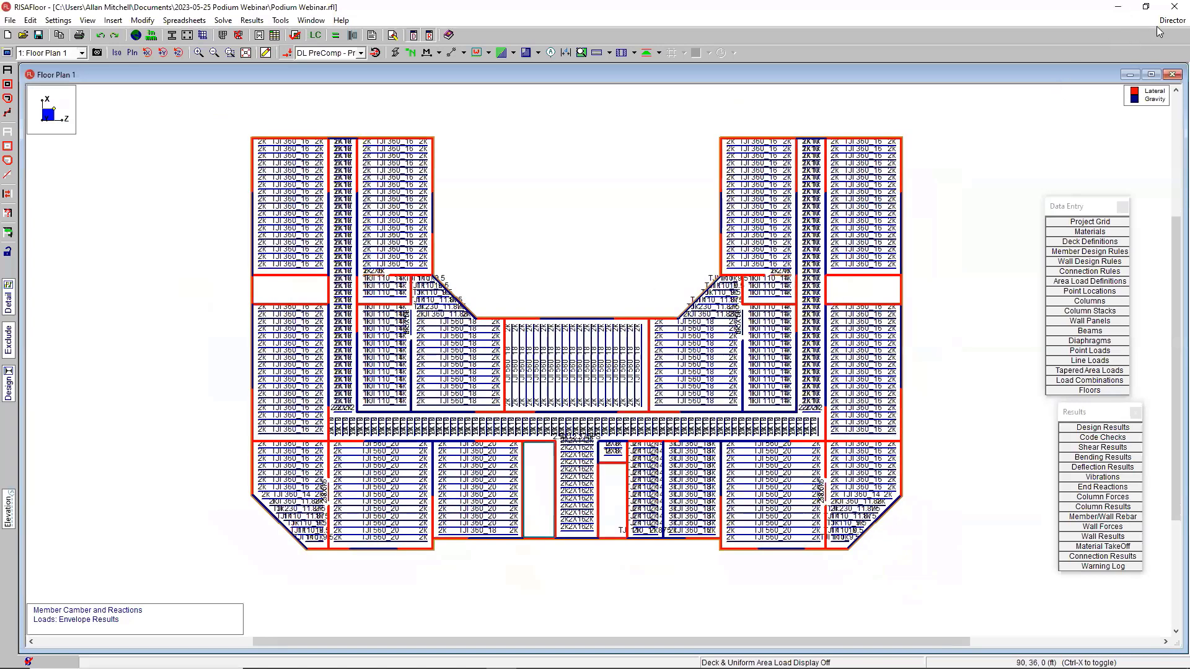
pyautogui.click(1166, 23)
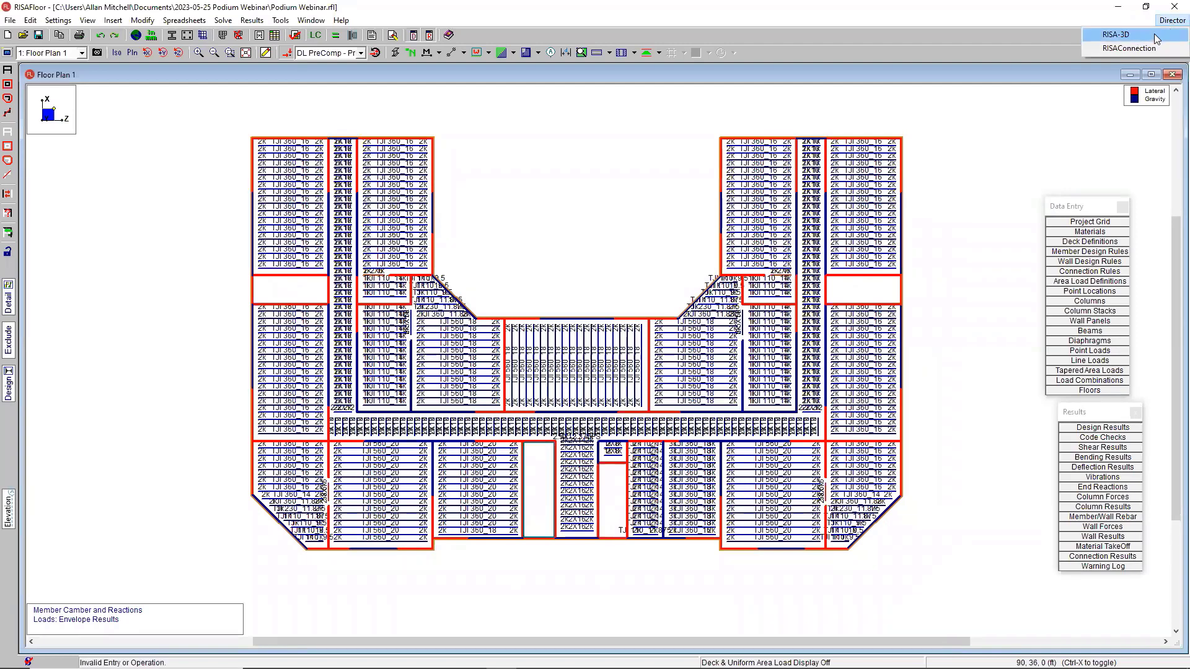
pyautogui.click(1151, 35)
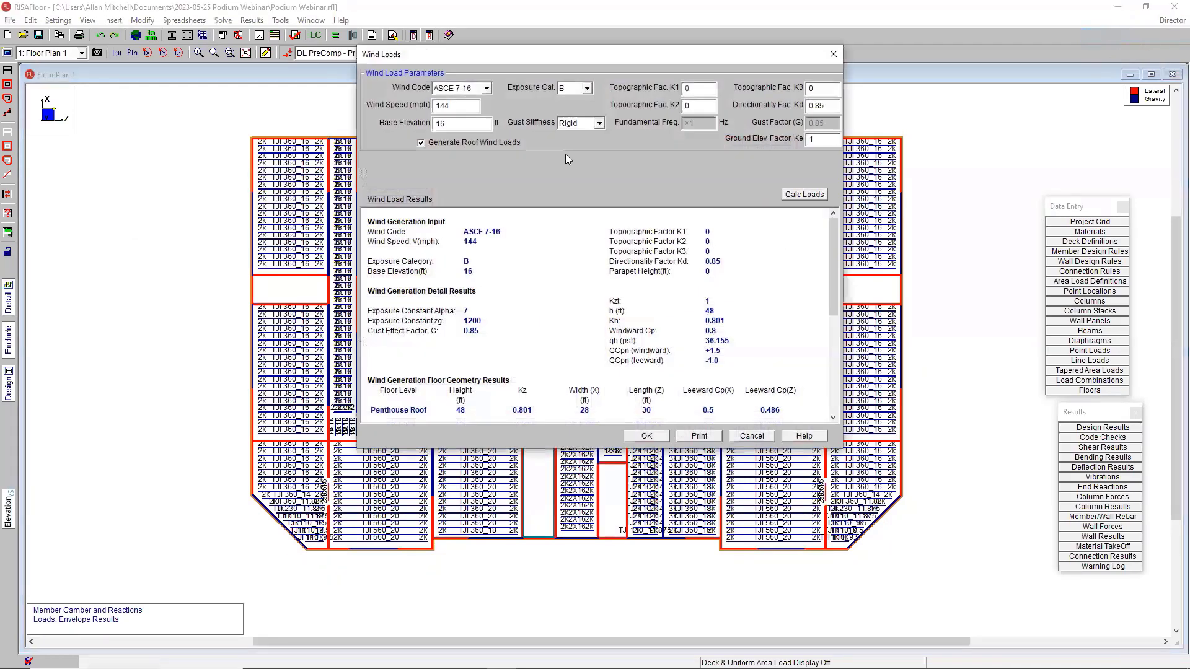
# - Review the wind load parameters and the generated floor force results, and accept the wind loads for RISA-3D
pyautogui.moveTo(537, 58); pyautogui.dragTo(537, 99)
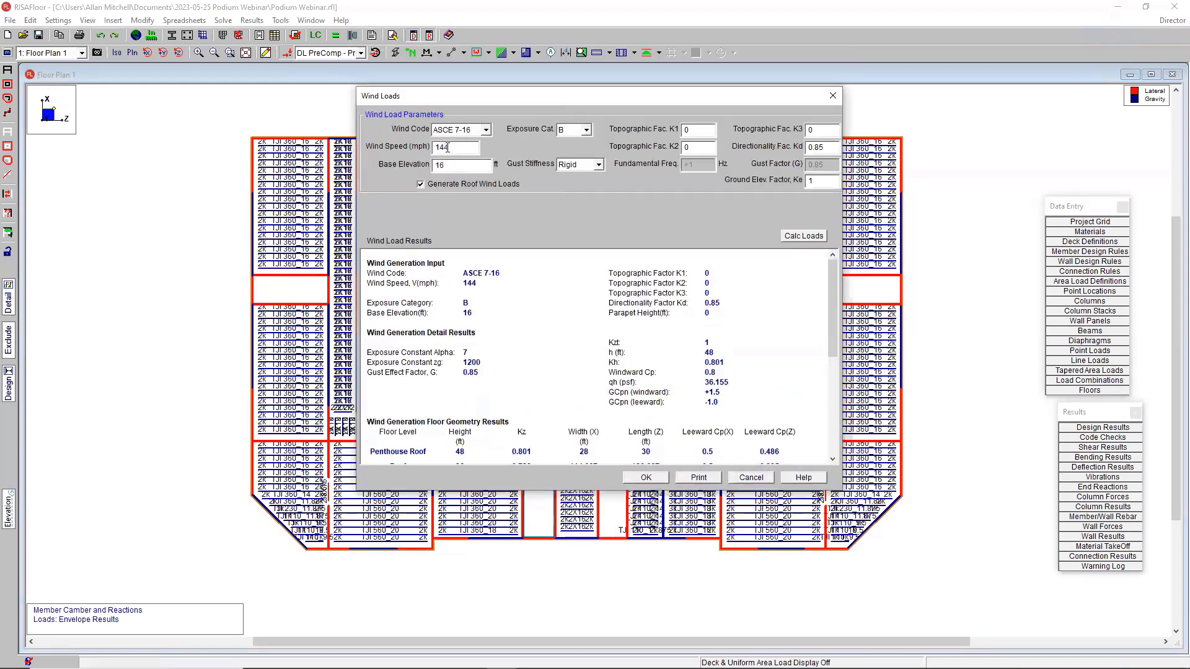
pyautogui.doubleClick(448, 147)
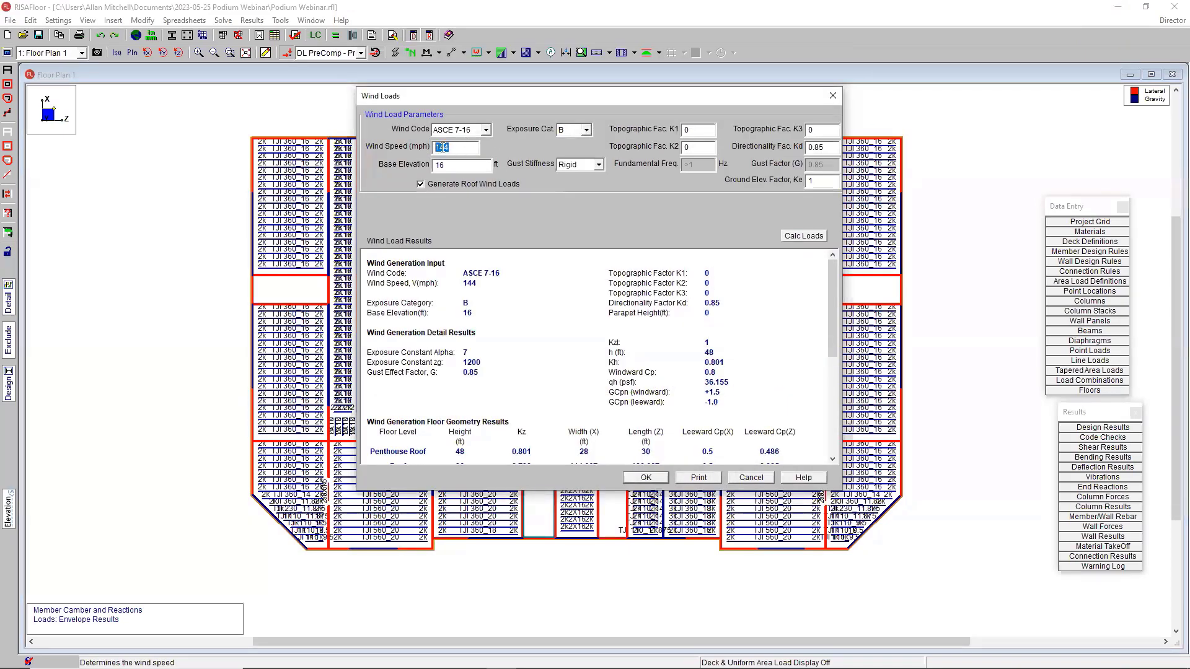
pyautogui.click(443, 147)
pyautogui.moveTo(829, 281); pyautogui.dragTo(823, 347)
pyautogui.scroll(-3, 823, 348)
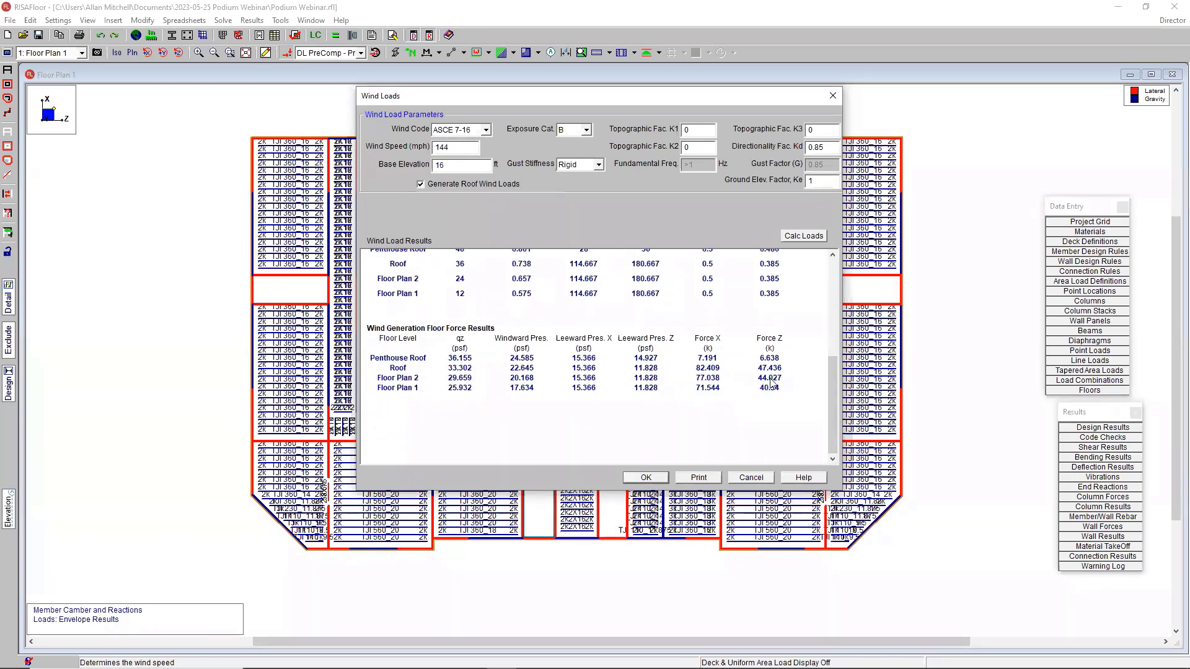
pyautogui.moveTo(831, 399); pyautogui.dragTo(830, 267)
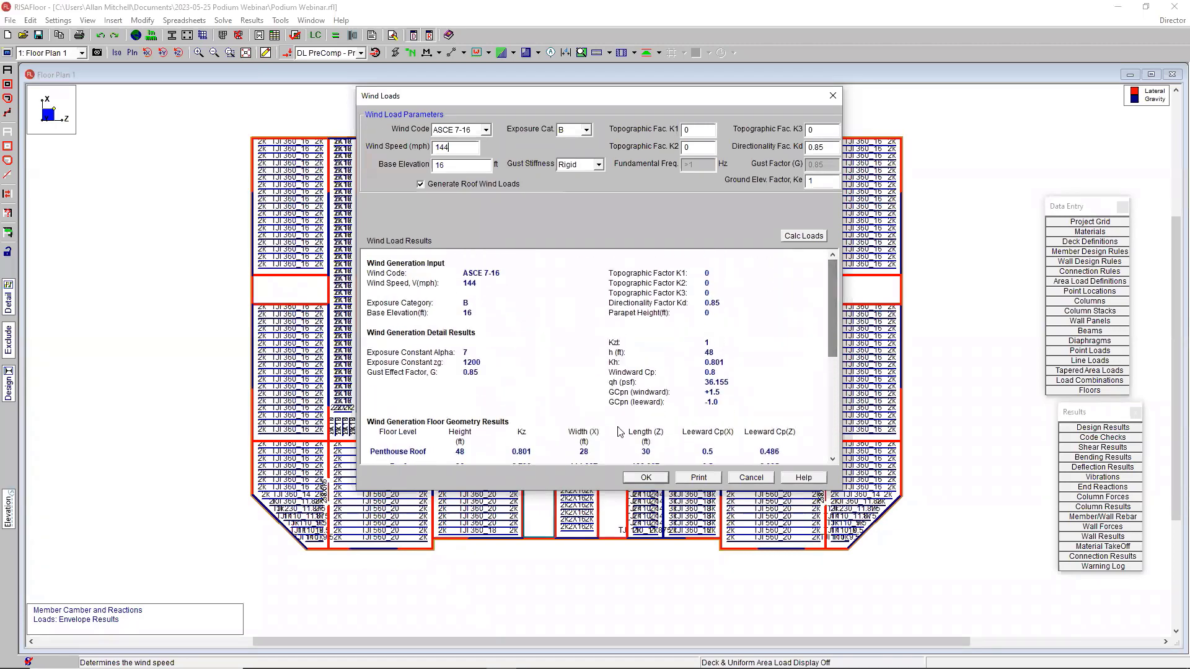
pyautogui.click(648, 478)
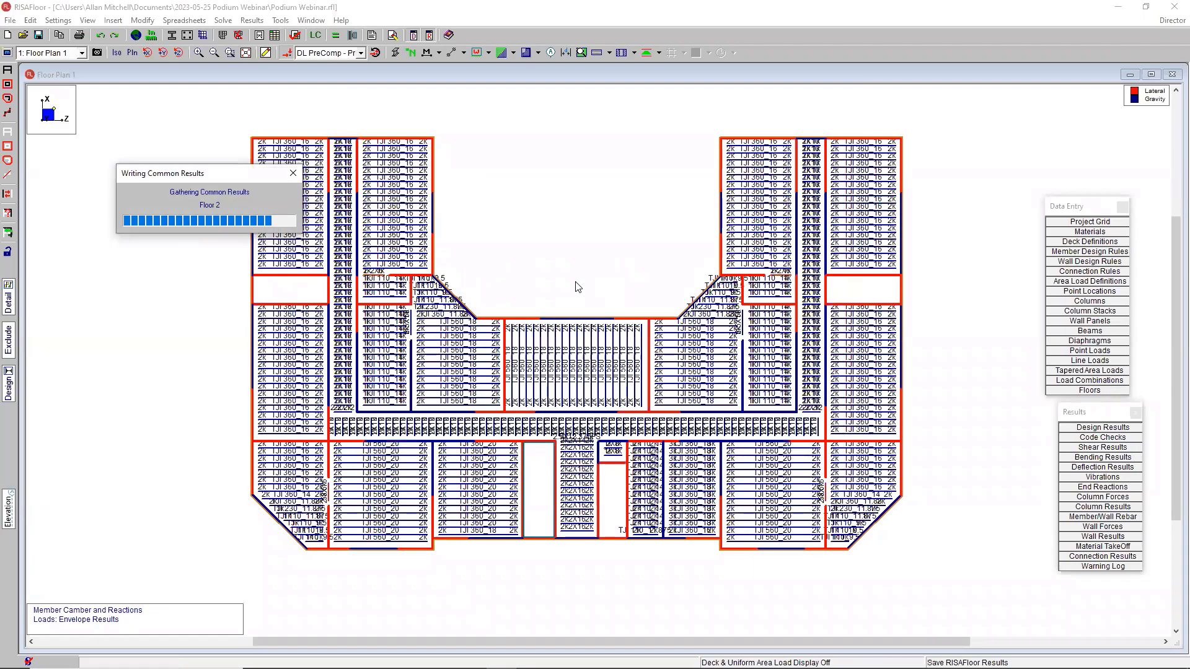
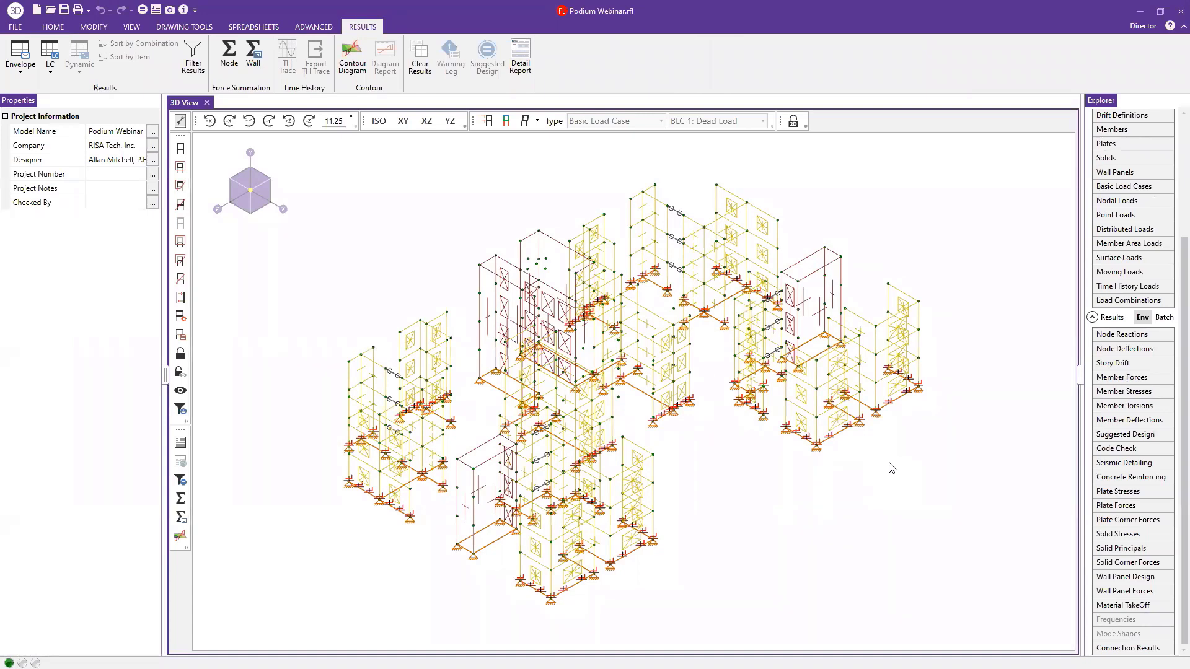
# - Turn on the display of the floor and roof diaphragms in the 3D view of the lateral model
pyautogui.moveTo(891, 467); pyautogui.dragTo(875, 469, button='middle')
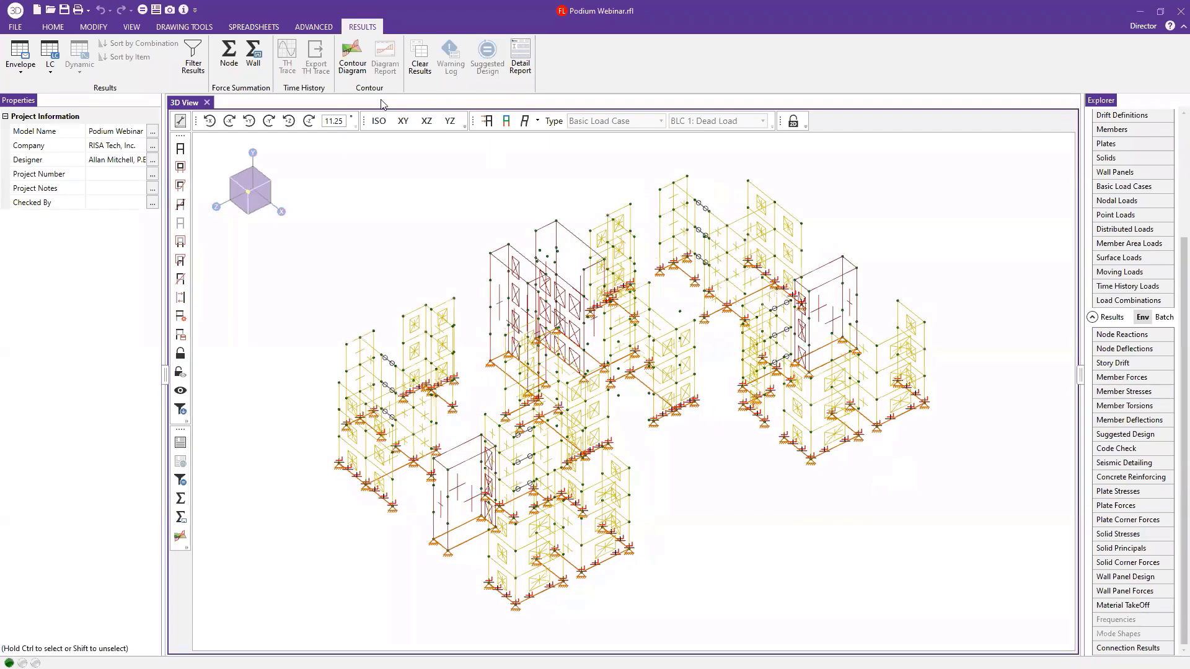
pyautogui.click(50, 11)
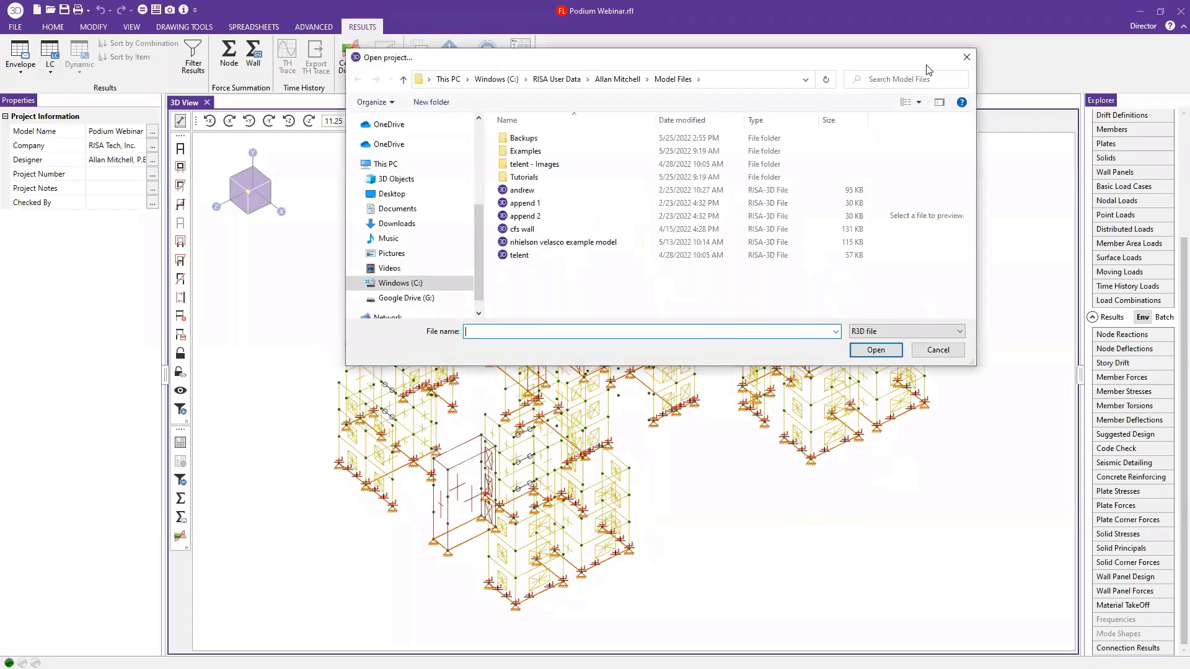
pyautogui.click(967, 58)
pyautogui.click(53, 27)
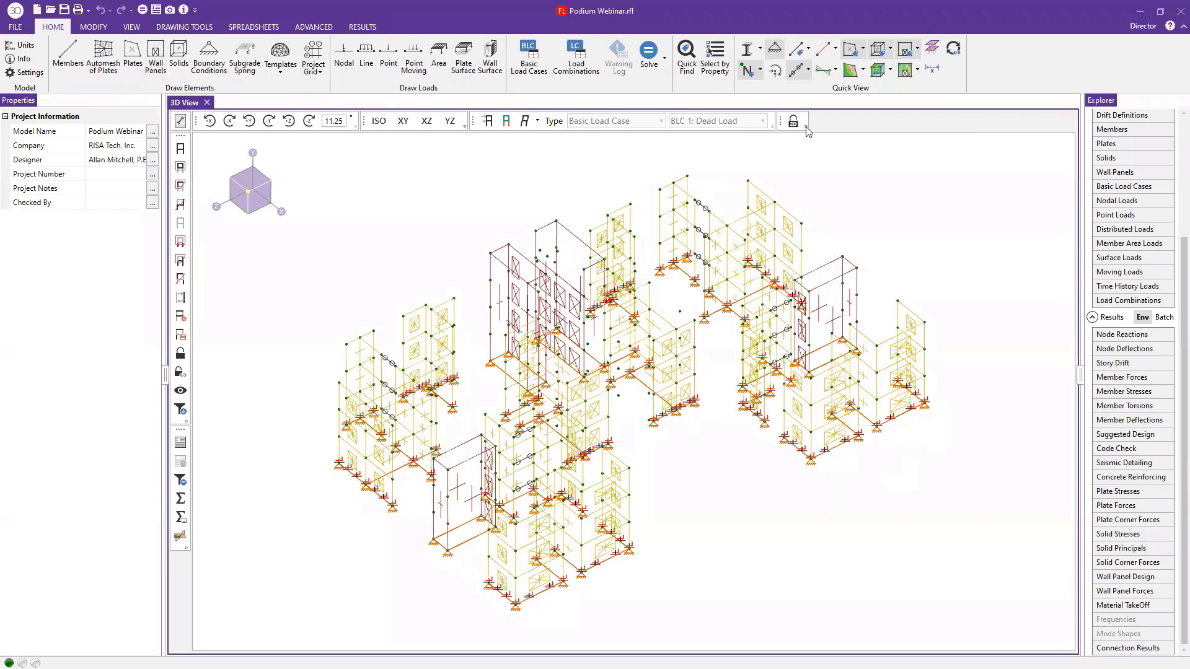
pyautogui.click(933, 52)
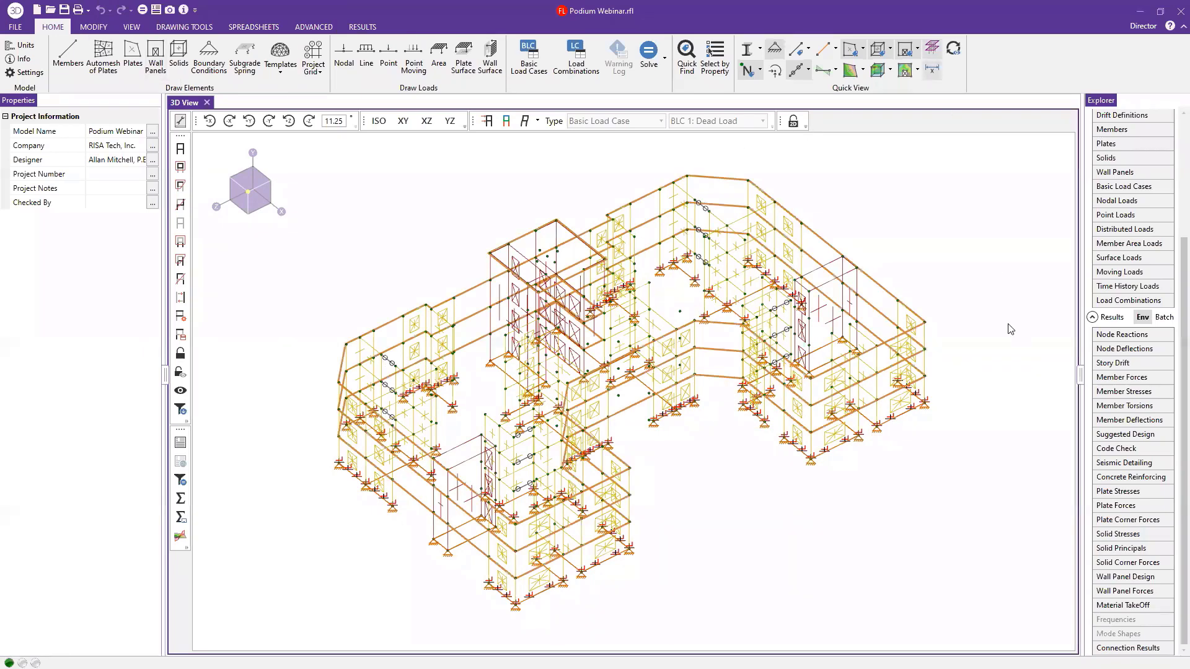
pyautogui.keyDown('ctrl'); pyautogui.moveTo(1008, 354); pyautogui.dragTo(1000, 366, button='middle'); pyautogui.keyUp('ctrl')
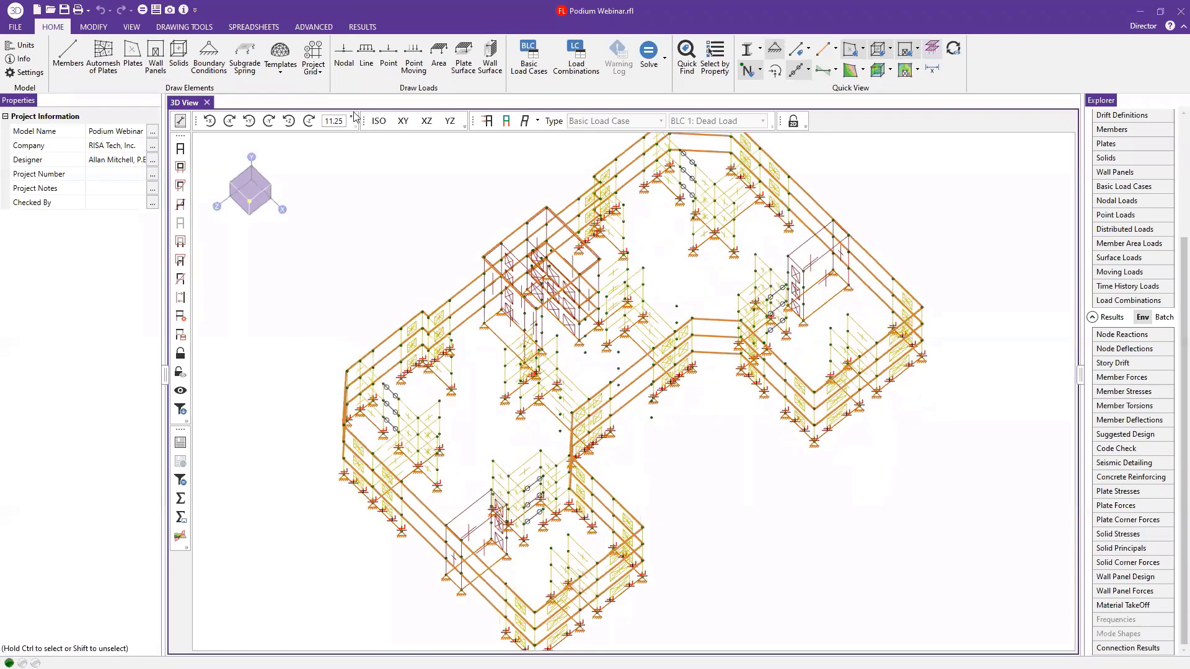
# - Inspect the transferred lateral model's wall panels, short beams and diaphragms from several angles and distances
pyautogui.moveTo(780, 427)
pyautogui.keyDown('ctrl'); pyautogui.mouseDown(button='middle')
pyautogui.moveTo(741, 392)
pyautogui.moveTo(790, 424)
pyautogui.moveTo(782, 414)
pyautogui.mouseUp(button='middle'); pyautogui.keyUp('ctrl')
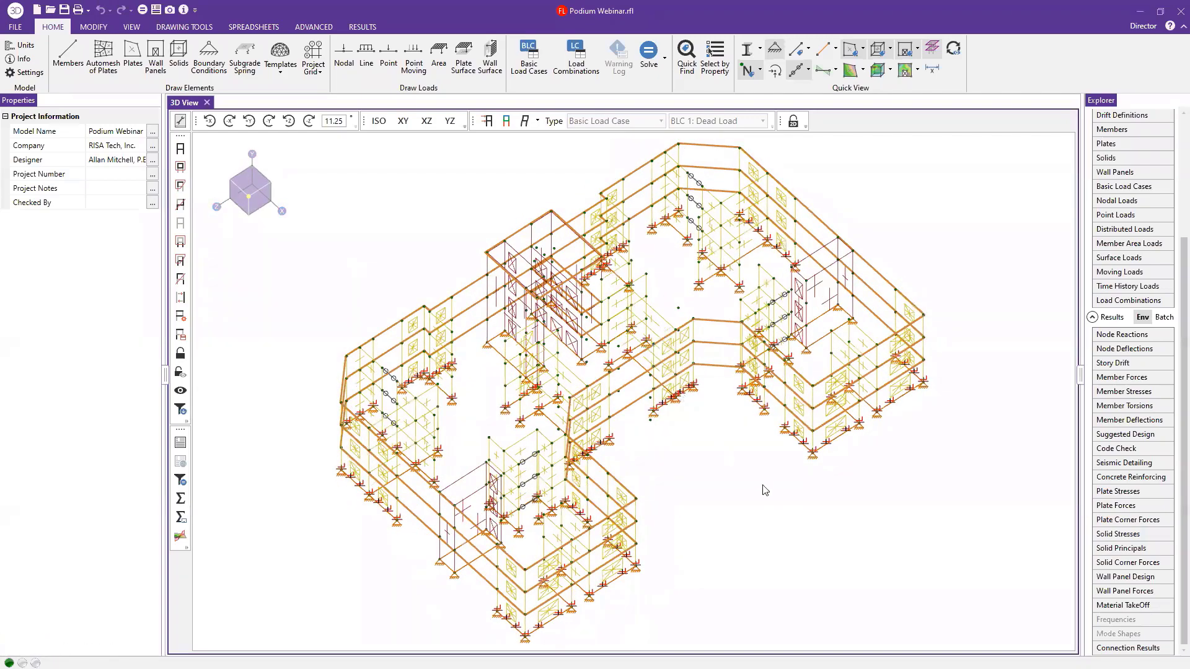
pyautogui.keyDown('ctrl'); pyautogui.moveTo(797, 513); pyautogui.dragTo(765, 509, button='middle'); pyautogui.keyUp('ctrl')
pyautogui.scroll(3, 782, 415)
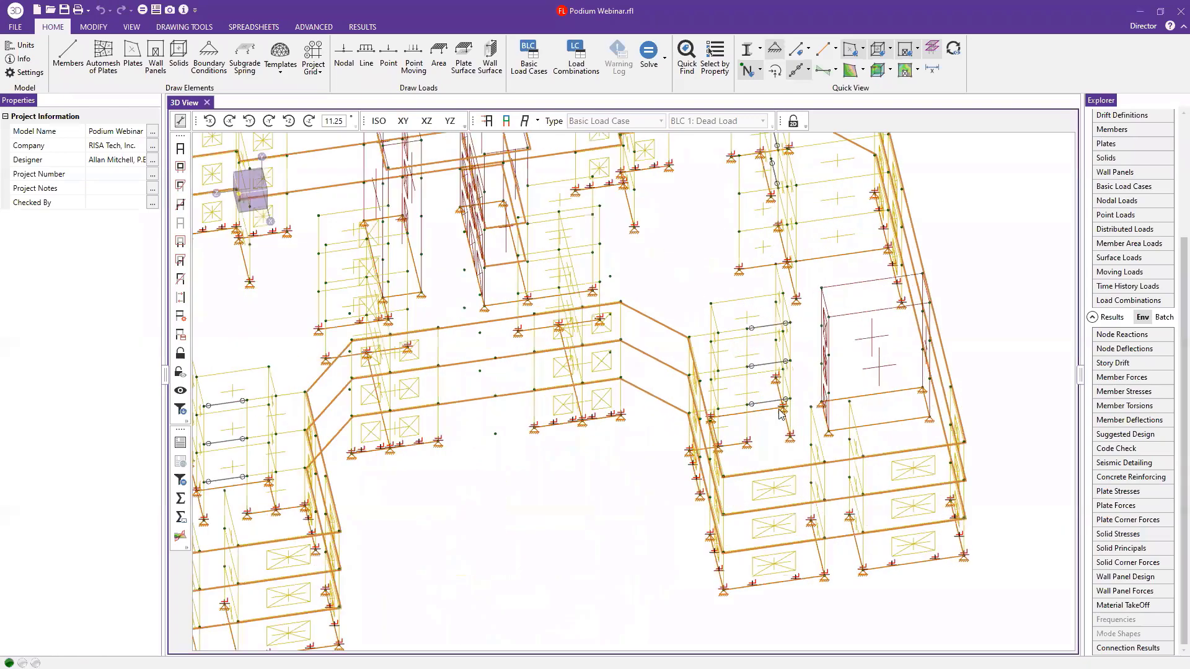
pyautogui.scroll(4, 781, 415)
pyautogui.scroll(-10, 767, 397)
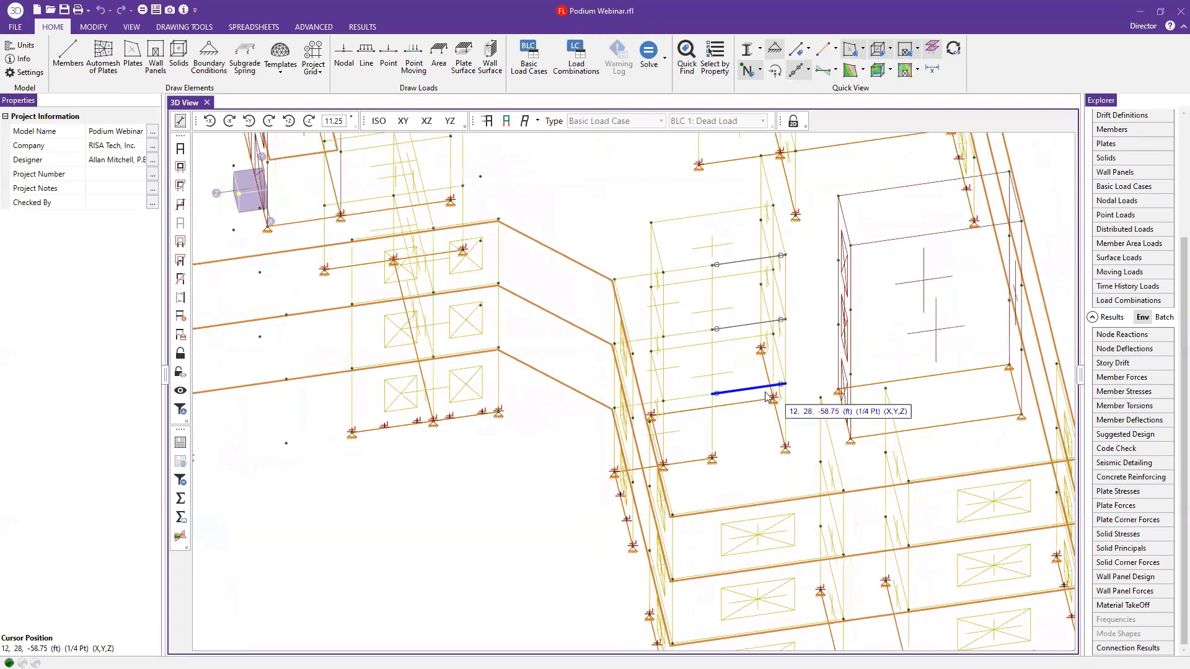
pyautogui.moveTo(629, 481); pyautogui.dragTo(672, 459, button='middle')
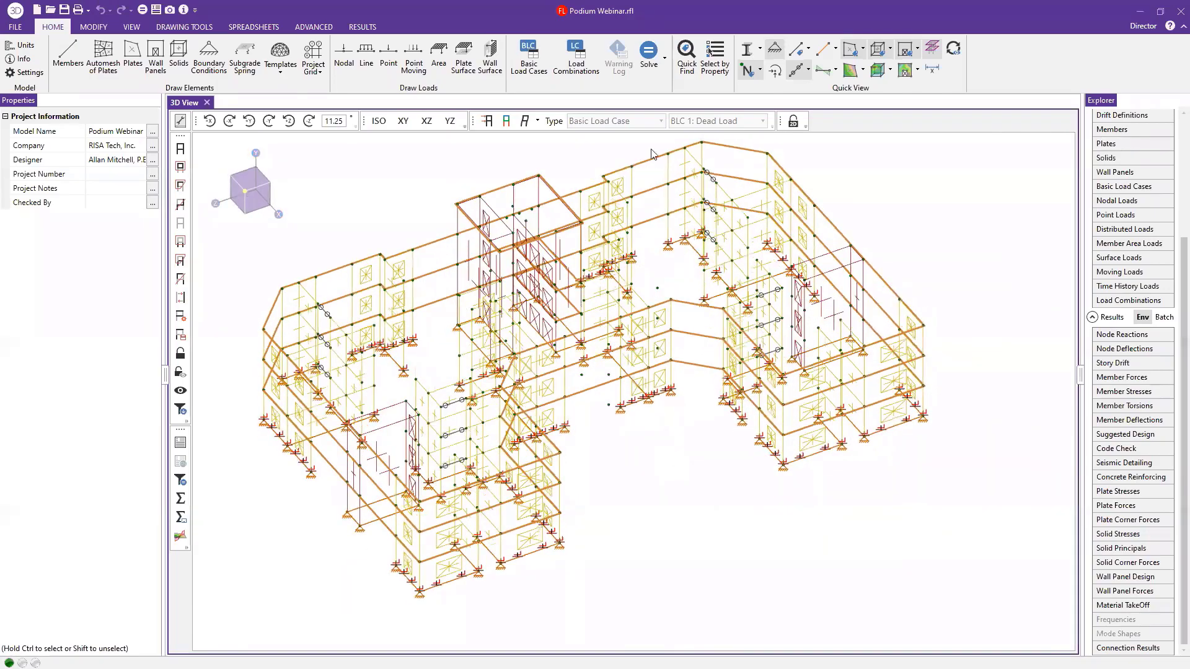
# - Display the BLC 1: Dead Load loads on the model, and examine the point and distributed loads on the upper floors
pyautogui.click(488, 123)
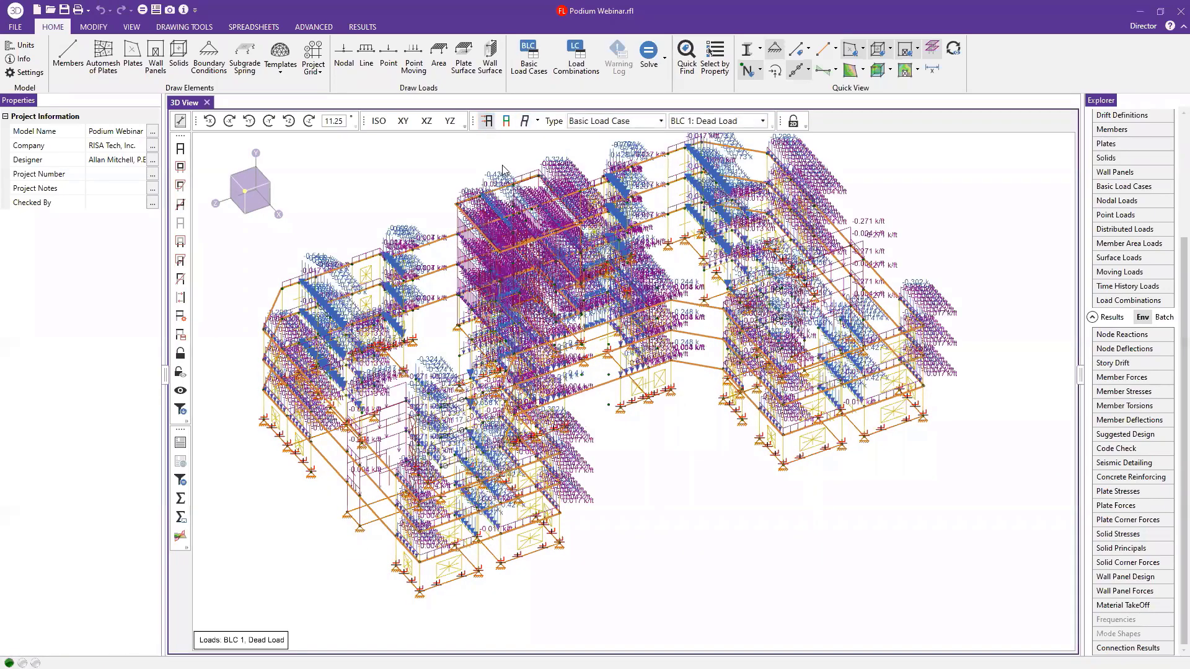
pyautogui.moveTo(563, 264); pyautogui.dragTo(649, 300, button='middle')
pyautogui.moveTo(771, 366); pyautogui.dragTo(751, 197)
pyautogui.scroll(4, 765, 242)
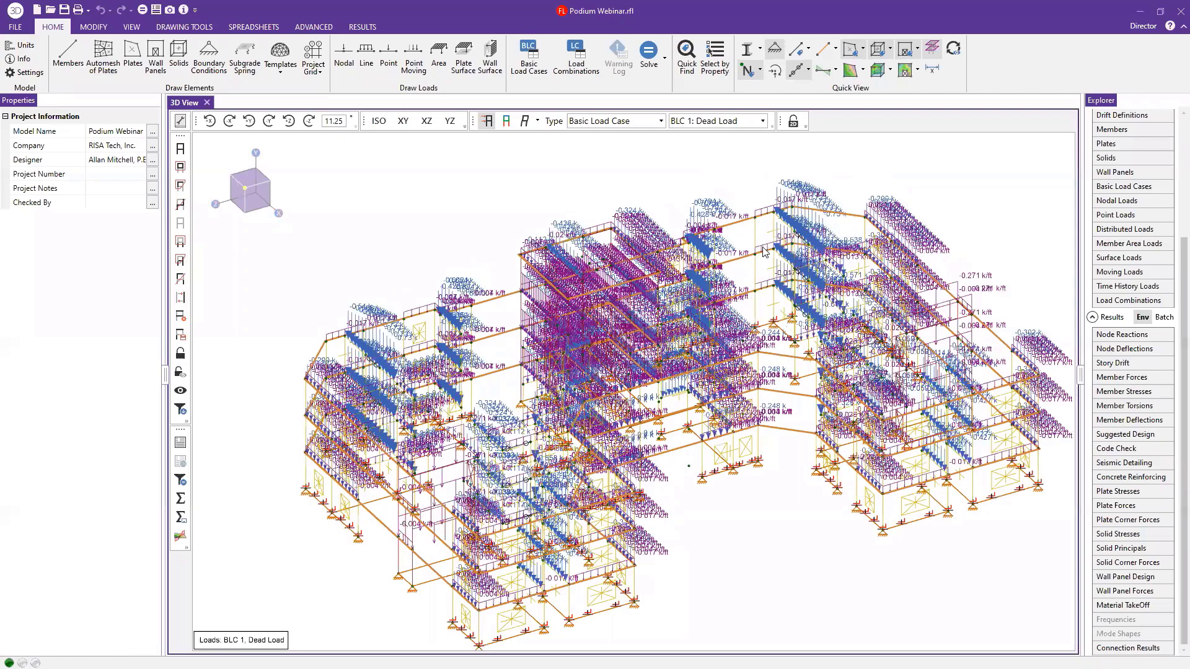
pyautogui.scroll(1, 778, 266)
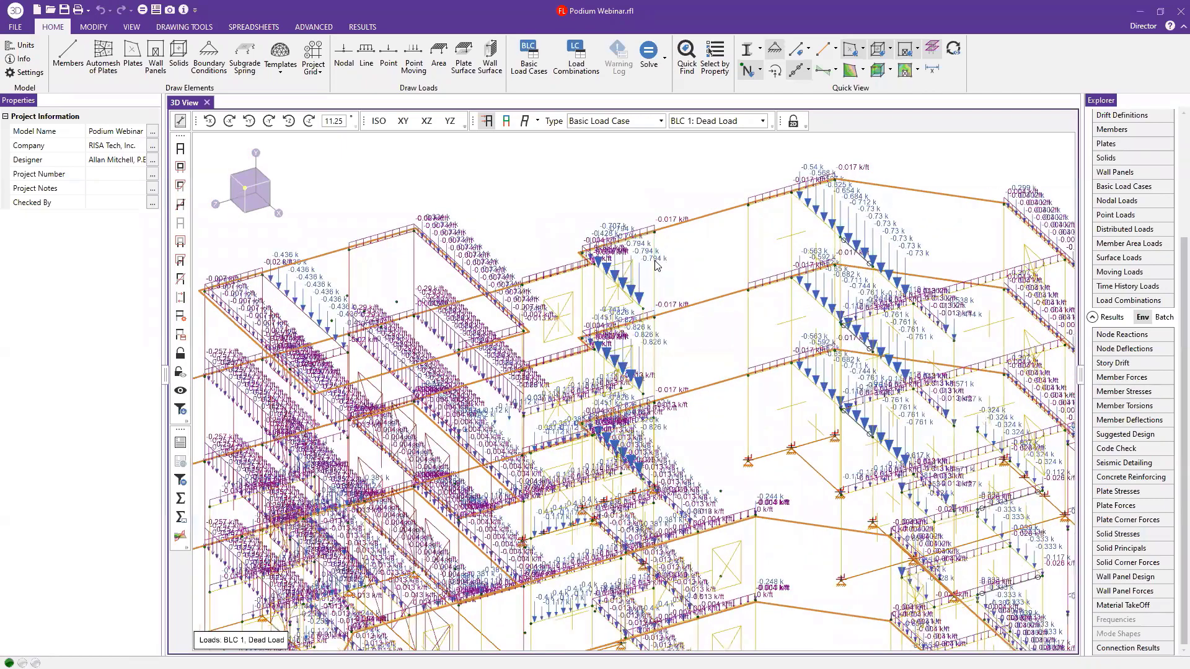
pyautogui.scroll(-3, 730, 313)
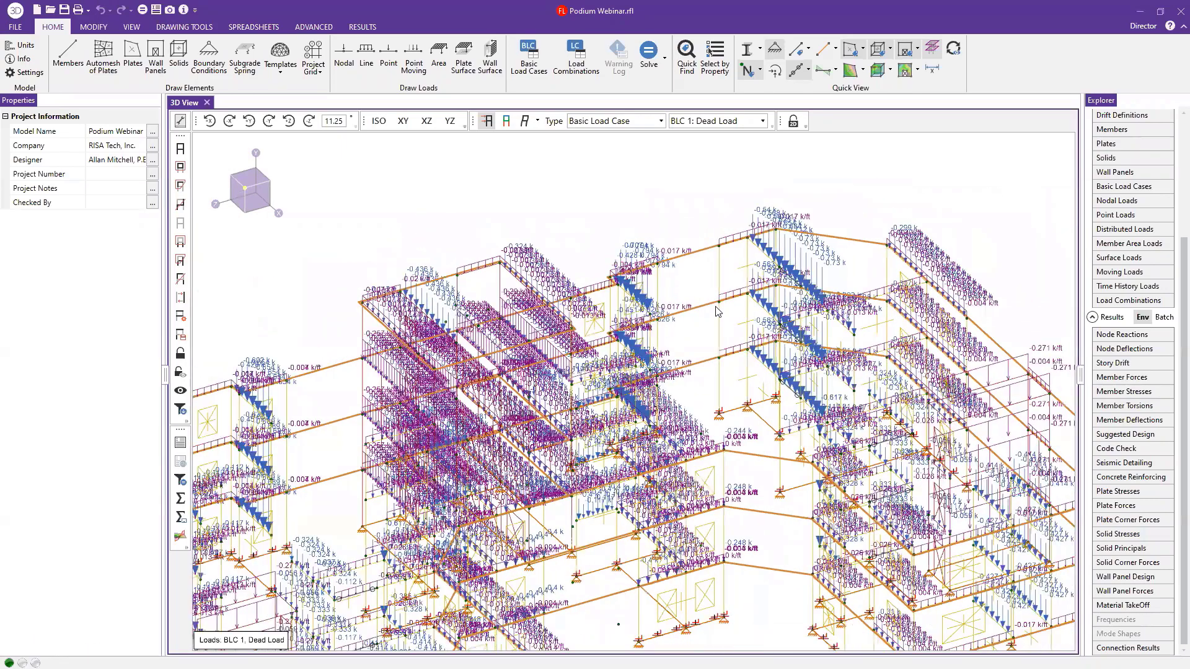
pyautogui.scroll(2, 730, 310)
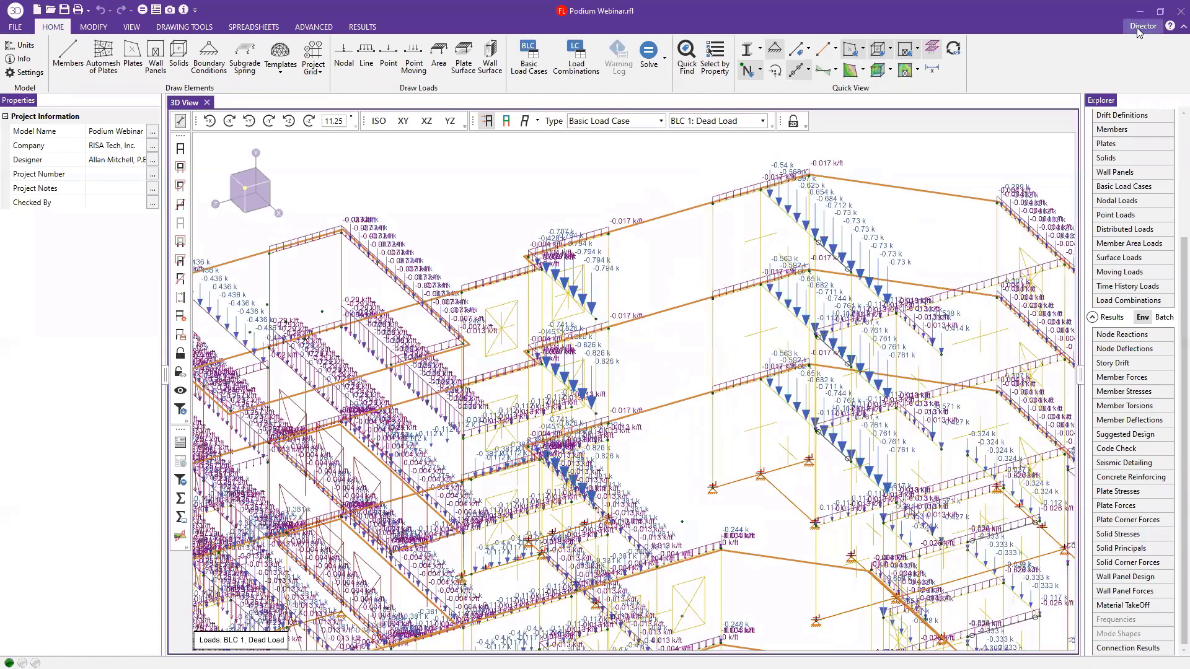
# - View the list of linked RISA programs, and turn off the load display to inspect the bare walls and diaphragms
pyautogui.click(1139, 28)
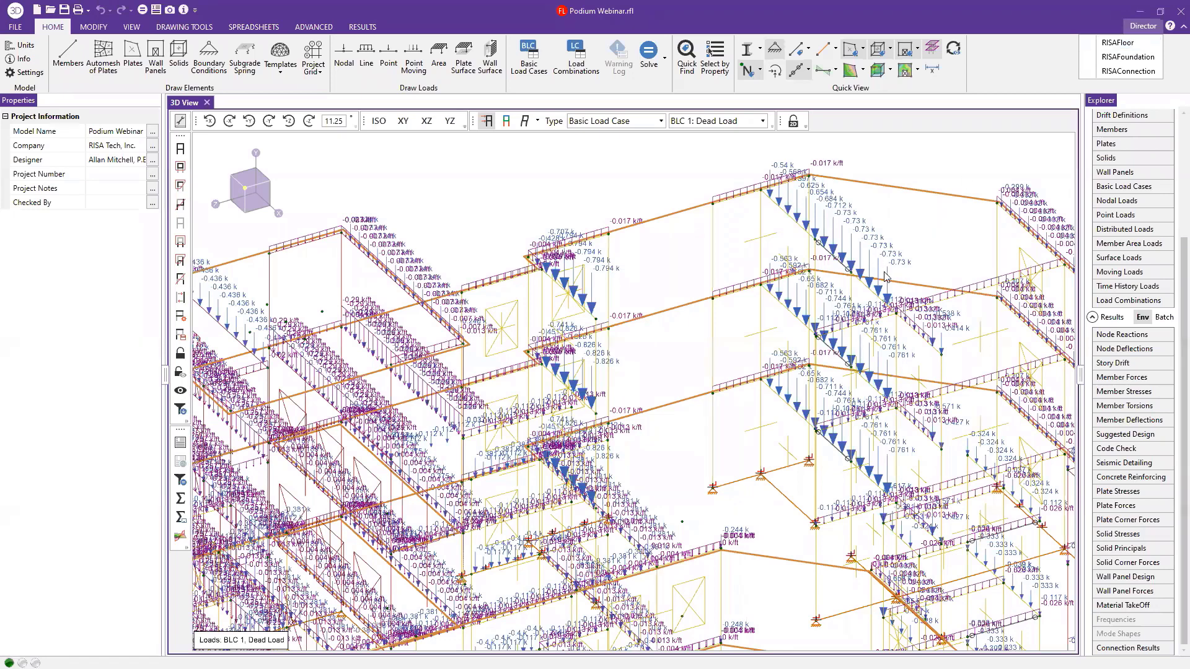
pyautogui.click(680, 167)
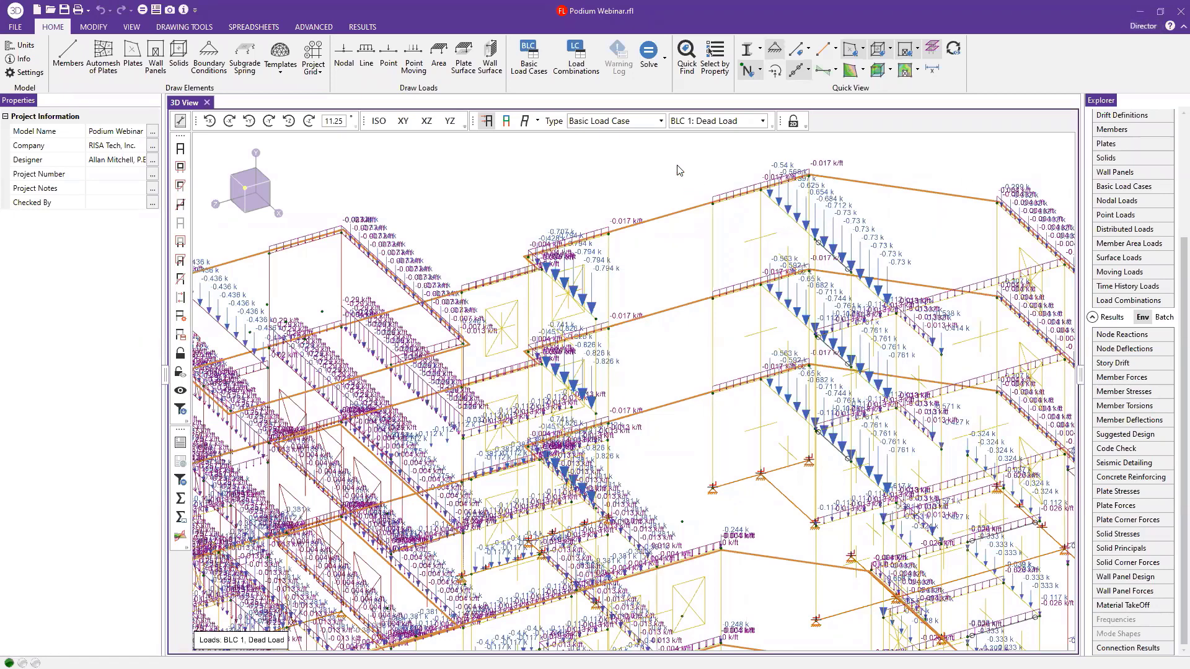
pyautogui.click(486, 122)
pyautogui.scroll(-3, 795, 315)
pyautogui.scroll(-3, 821, 344)
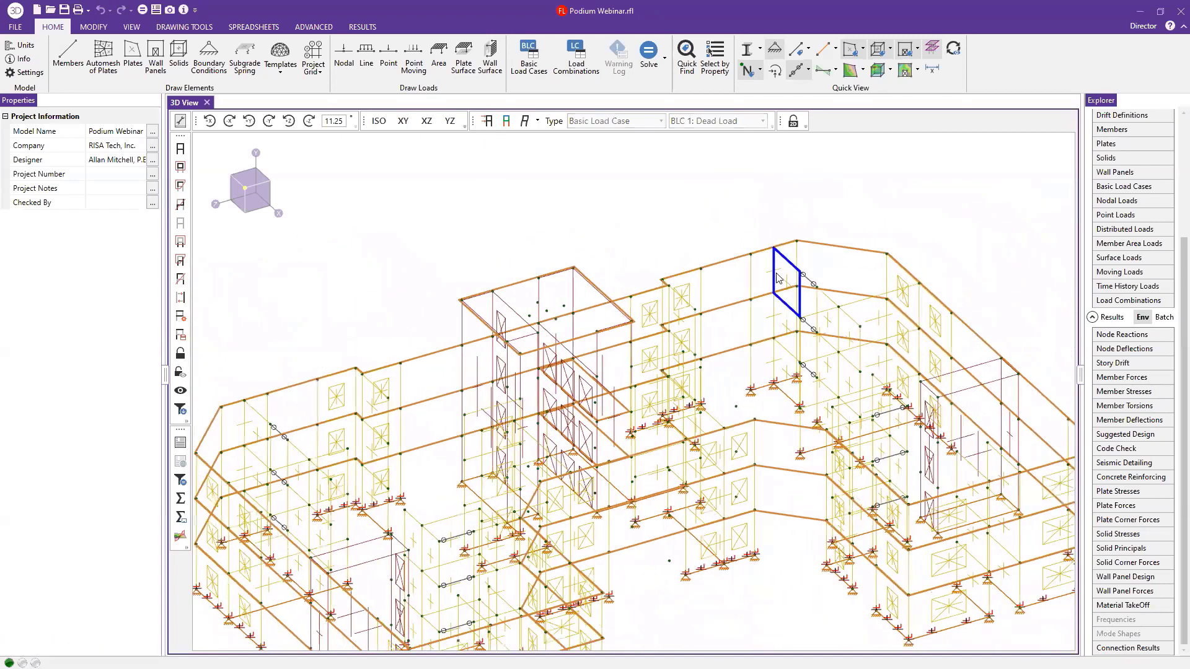
pyautogui.scroll(4, 1139, 432)
pyautogui.scroll(1, 1140, 432)
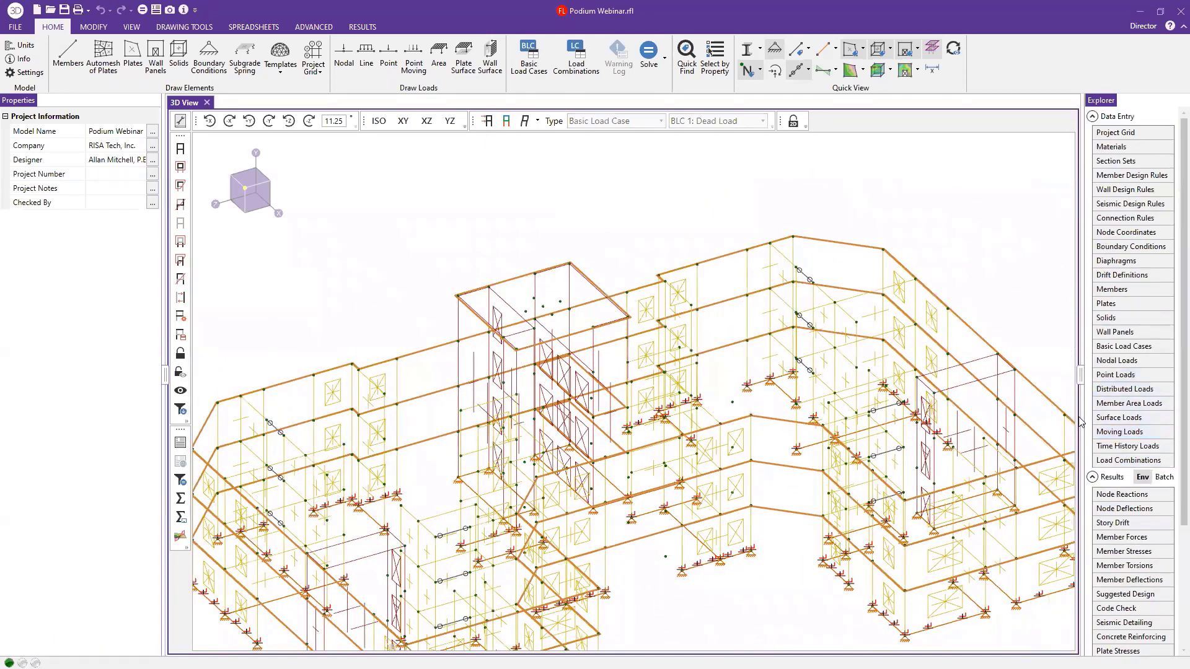
pyautogui.scroll(-4, 707, 457)
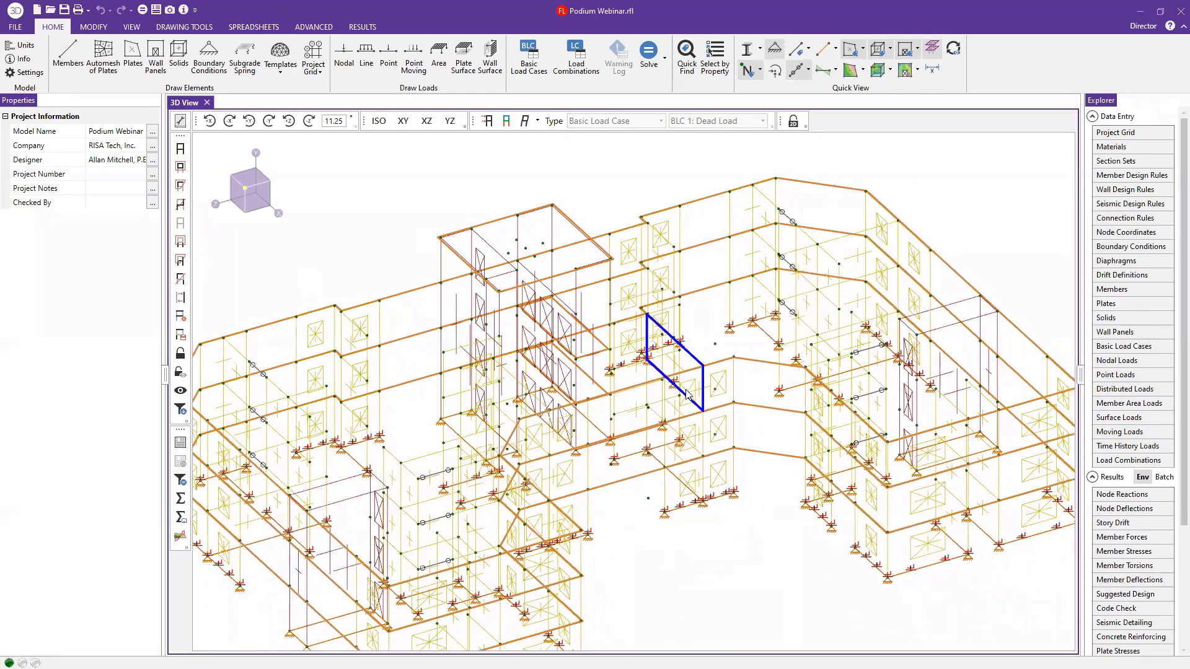
pyautogui.scroll(-2, 722, 421)
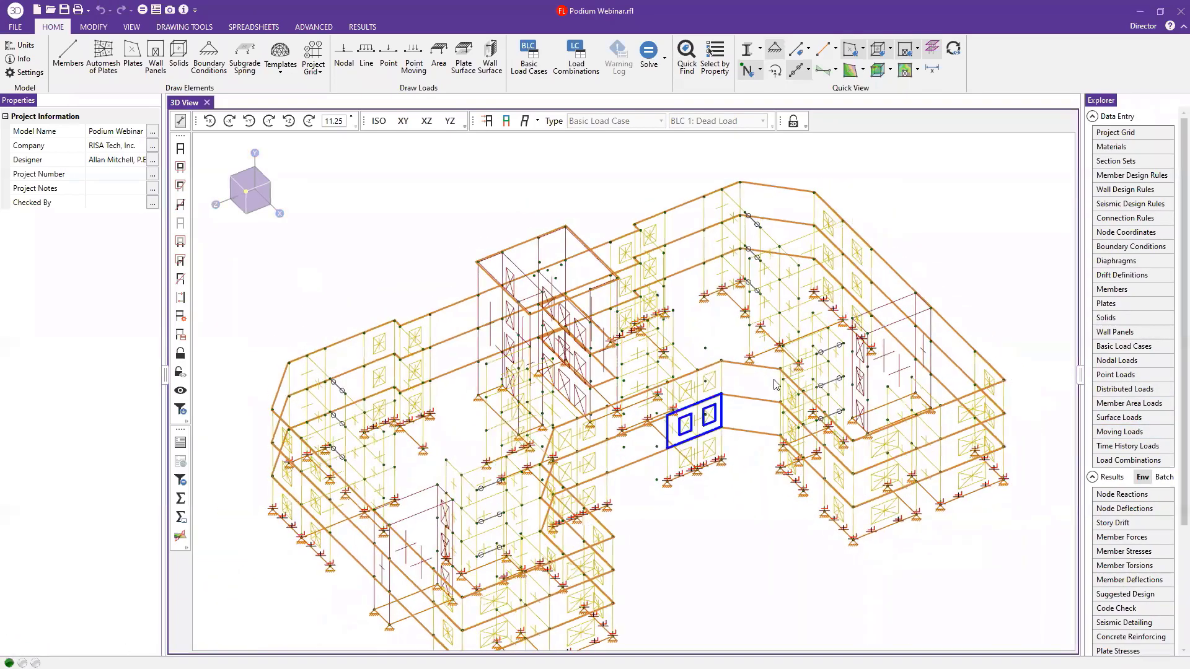
# - Display the BLC 8: Wind Load X loads on the 3D model, and inspect their location on the floors
pyautogui.click(488, 121)
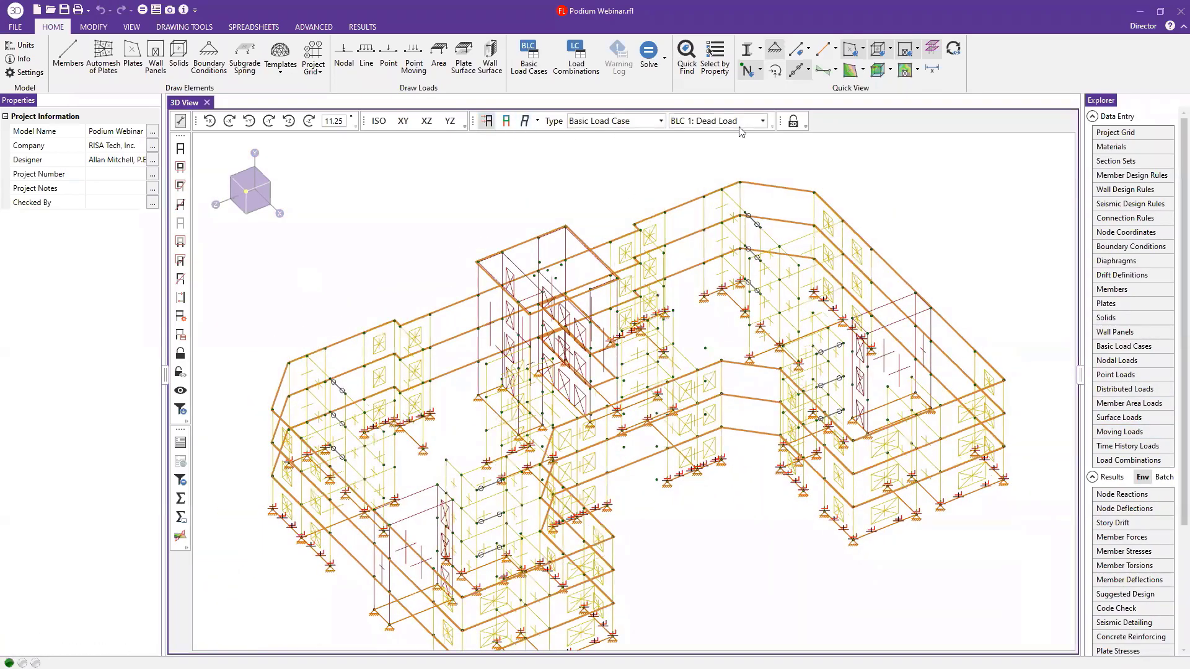
pyautogui.click(744, 121)
pyautogui.click(746, 246)
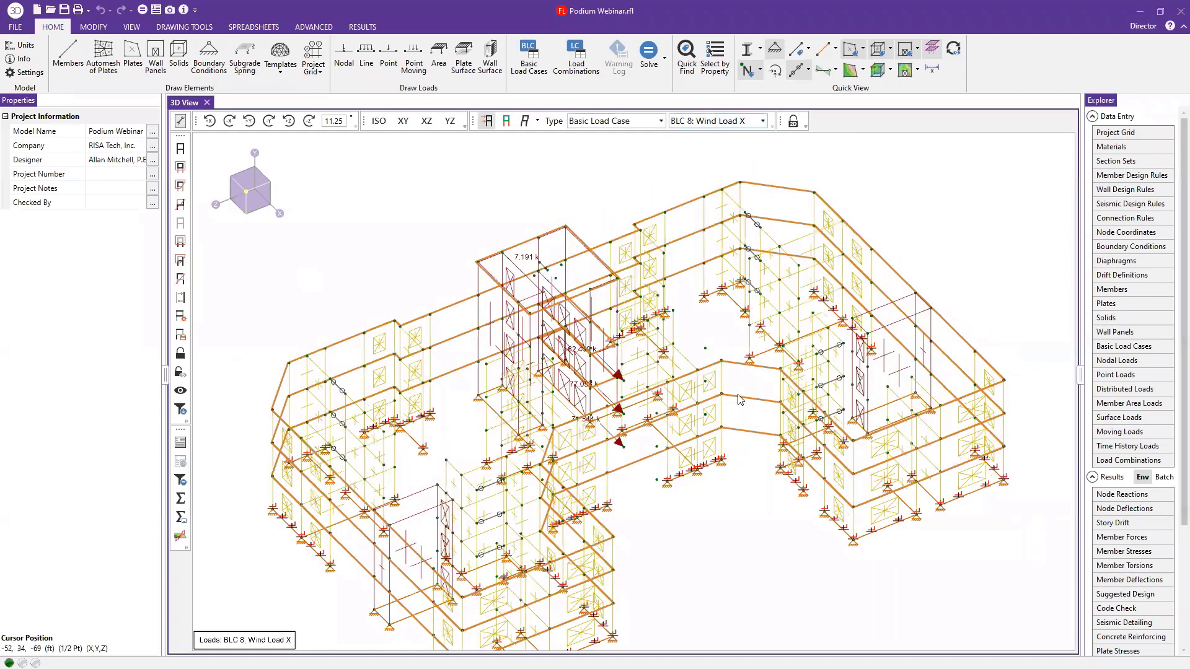
pyautogui.moveTo(746, 403)
pyautogui.mouseDown(button='middle')
pyautogui.moveTo(703, 402)
pyautogui.moveTo(668, 433)
pyautogui.moveTo(707, 397)
pyautogui.moveTo(758, 385)
pyautogui.moveTo(747, 400)
pyautogui.mouseUp(button='middle')
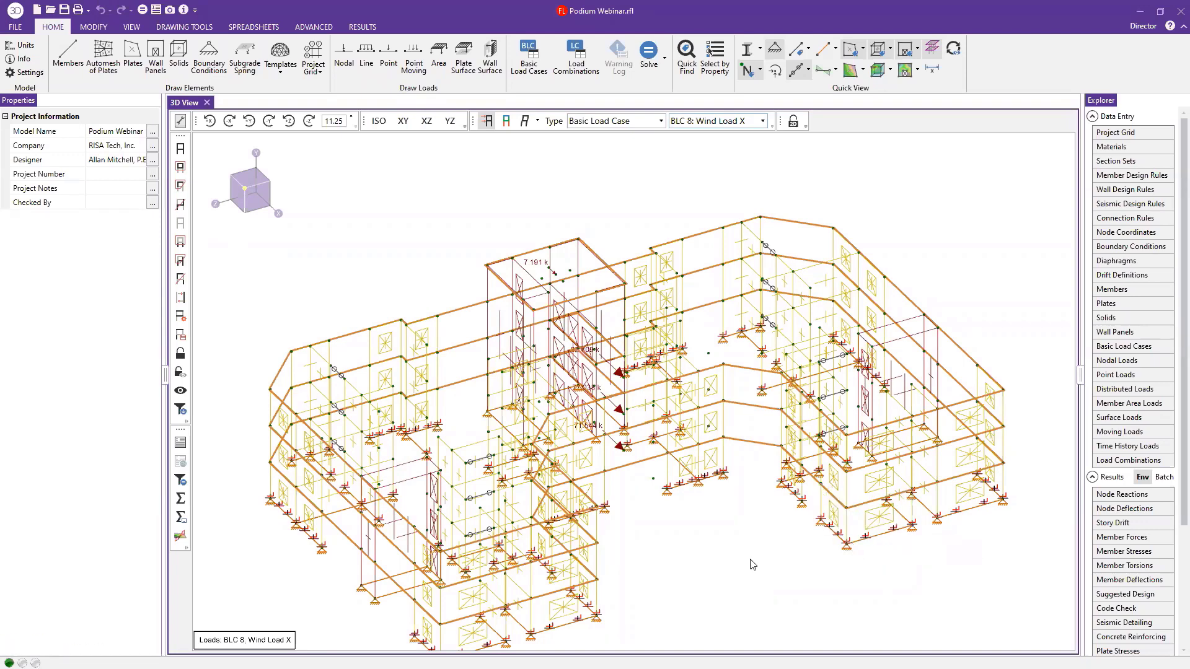
pyautogui.keyDown('shift'); pyautogui.moveTo(752, 564); pyautogui.dragTo(770, 472, button='middle'); pyautogui.keyUp('shift')
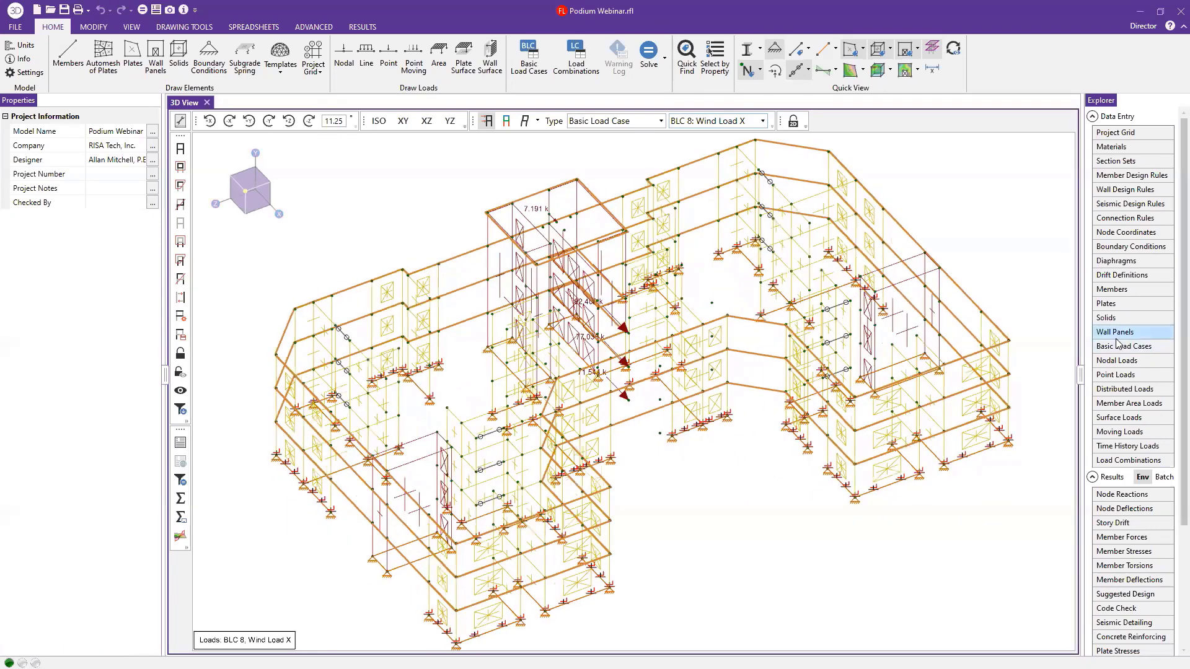
# - Review the wind categories in the Basic Load Cases spreadsheet, and open the Load Combinations spreadsheet at an enlarged size
pyautogui.click(1119, 346)
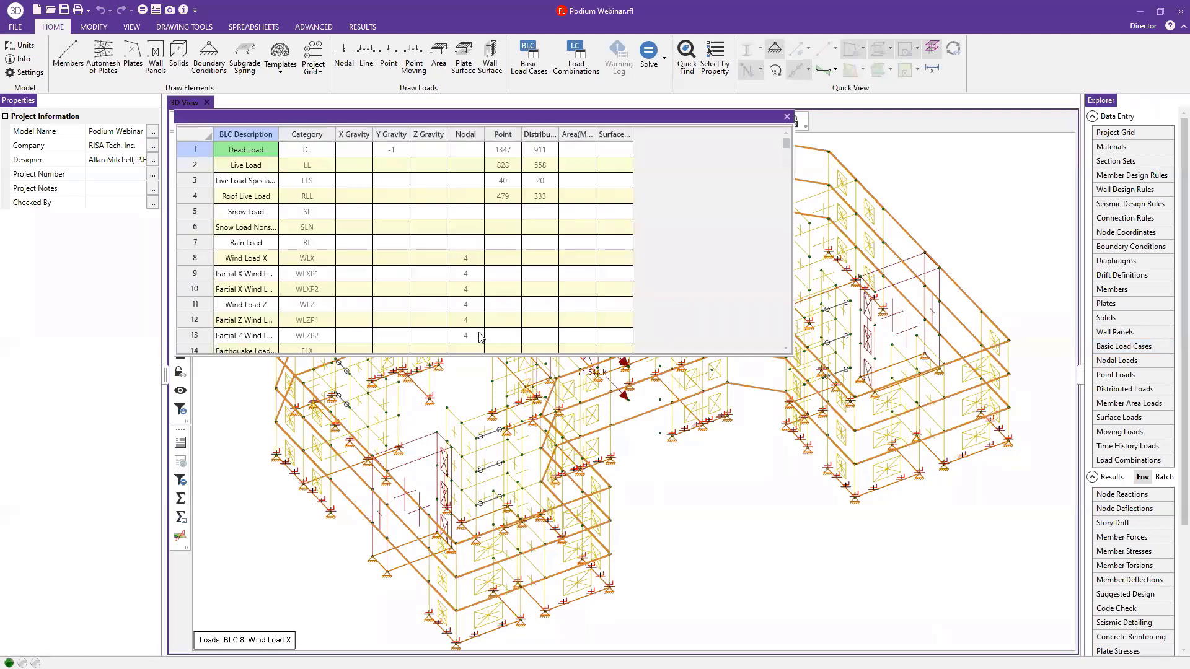
pyautogui.moveTo(478, 353); pyautogui.dragTo(479, 554)
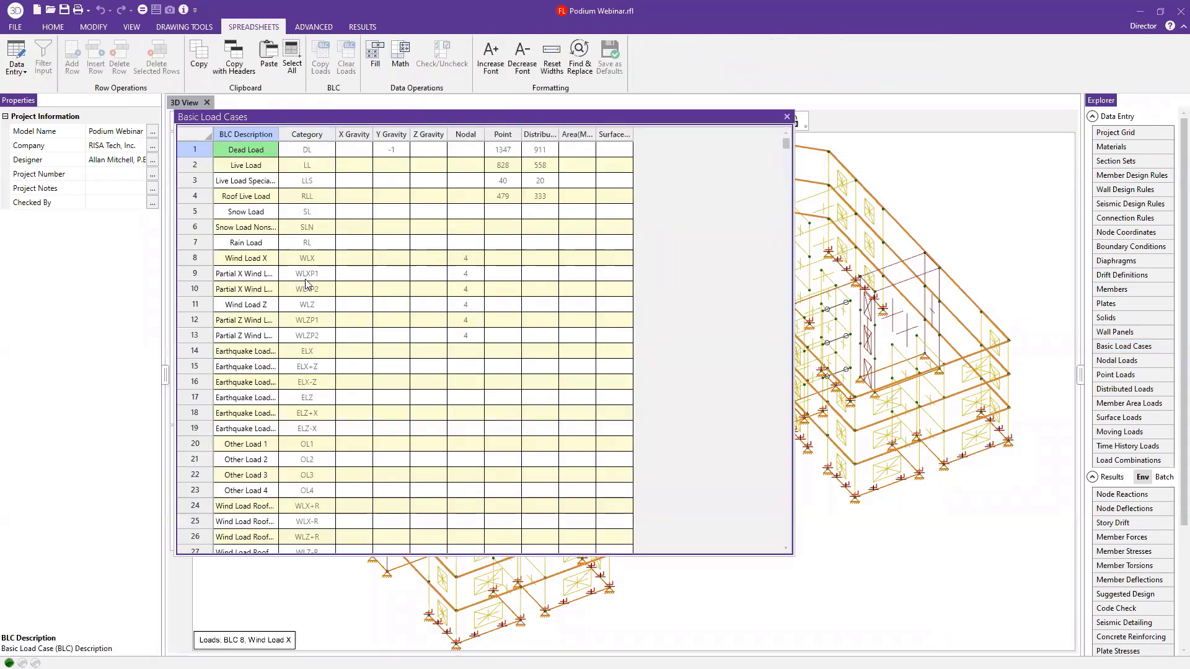
pyautogui.moveTo(311, 265); pyautogui.dragTo(317, 337)
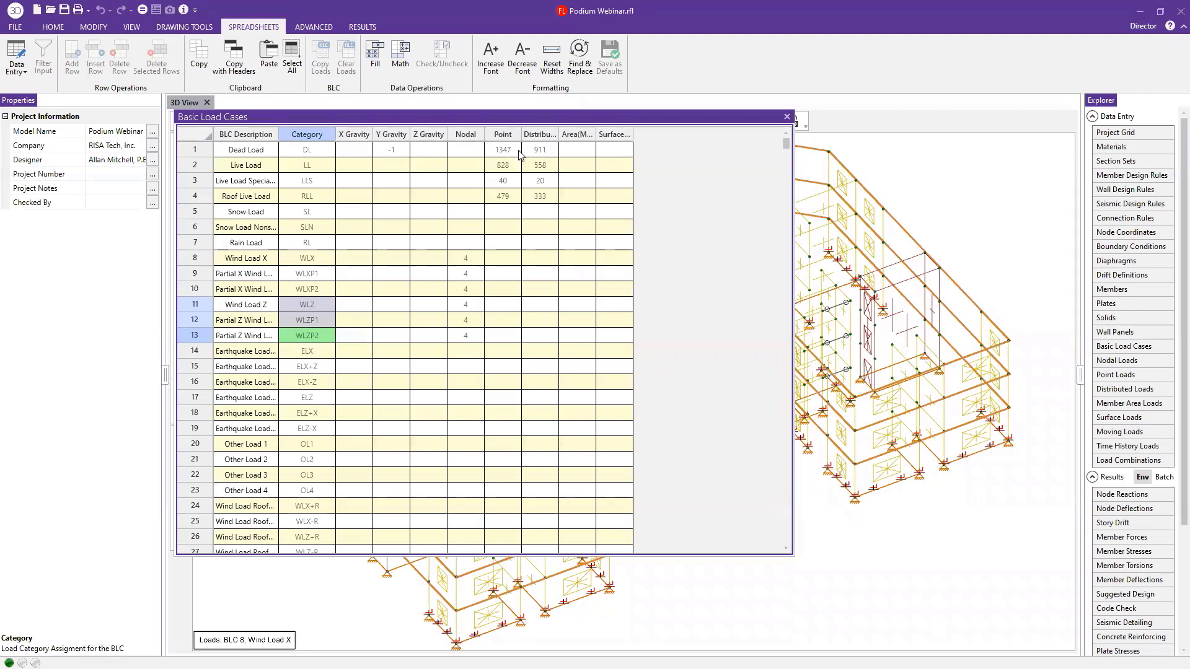
pyautogui.click(788, 116)
pyautogui.click(1114, 462)
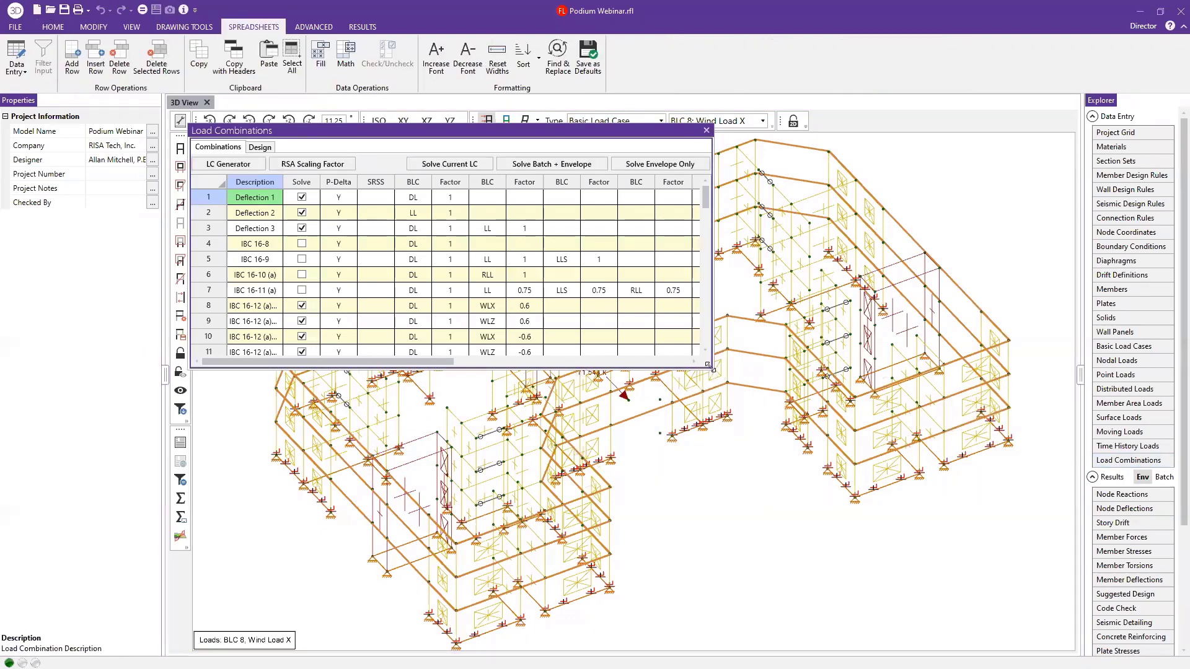
pyautogui.moveTo(903, 601); pyautogui.dragTo(906, 601)
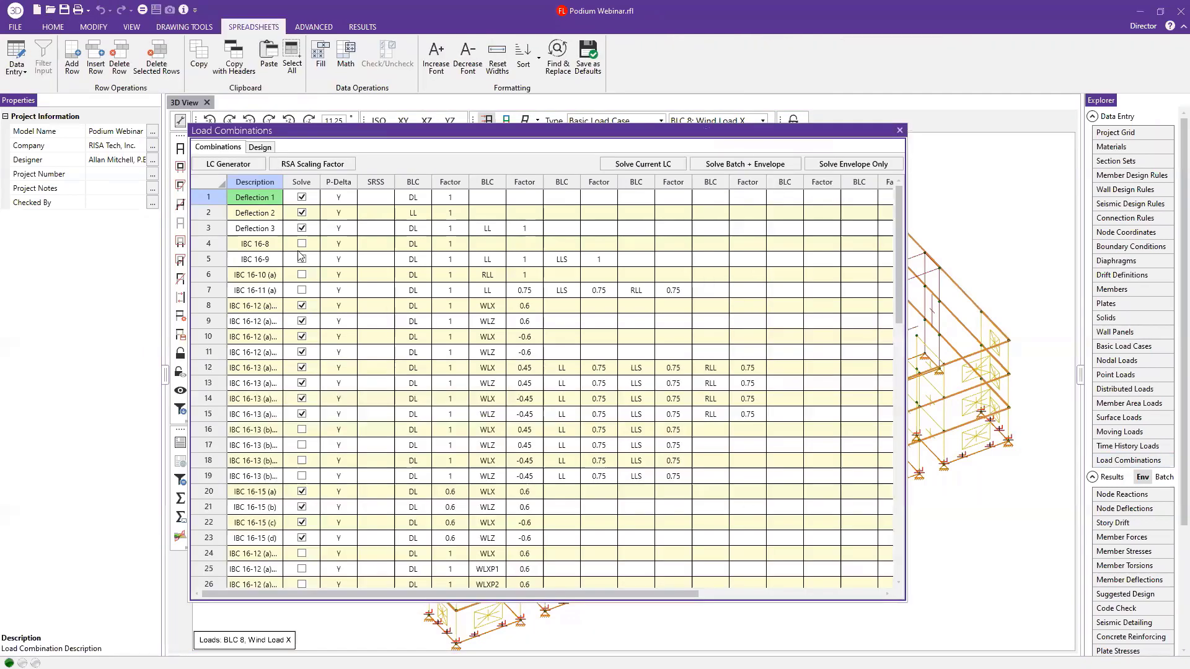
# - Configure the load combination generator for wind with 2018 IBC ASD, X and Z w/Ecc, Quart and Reversible, and close the generator
pyautogui.click(248, 165)
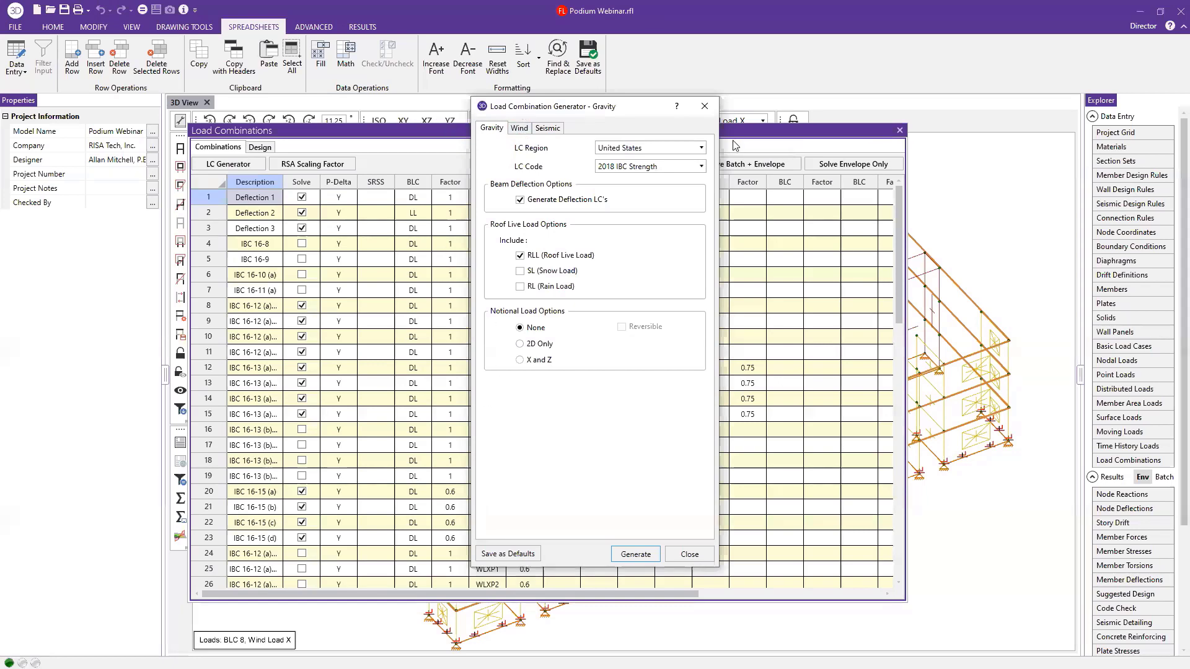
pyautogui.moveTo(518, 112); pyautogui.dragTo(735, 145)
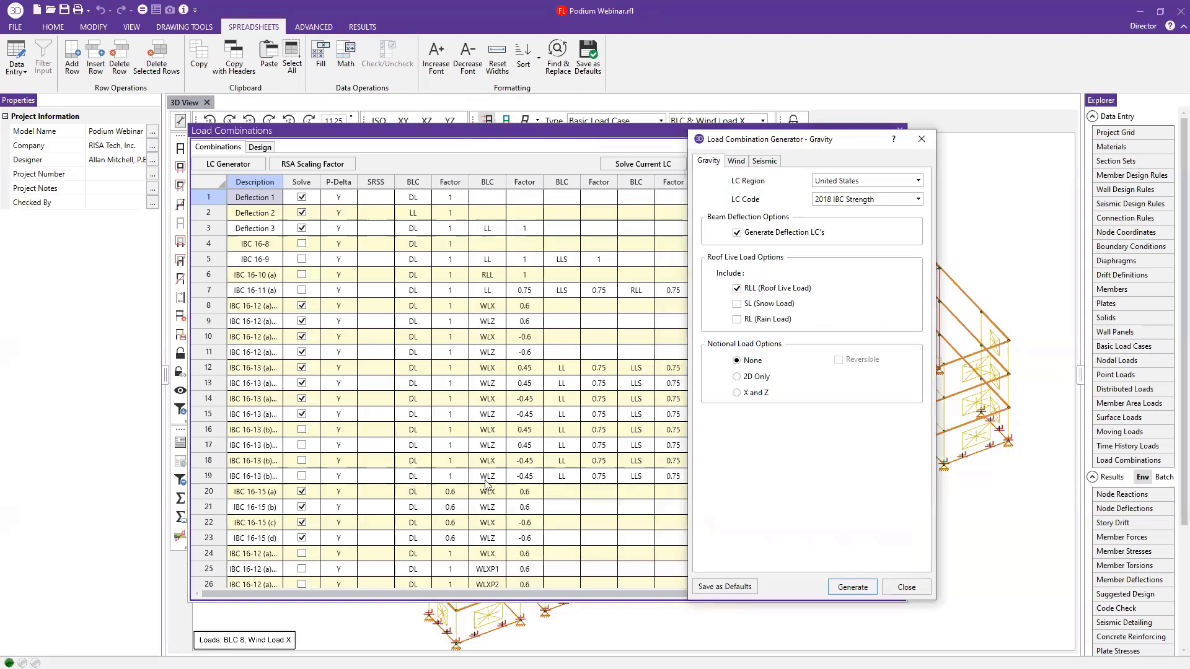
pyautogui.click(736, 161)
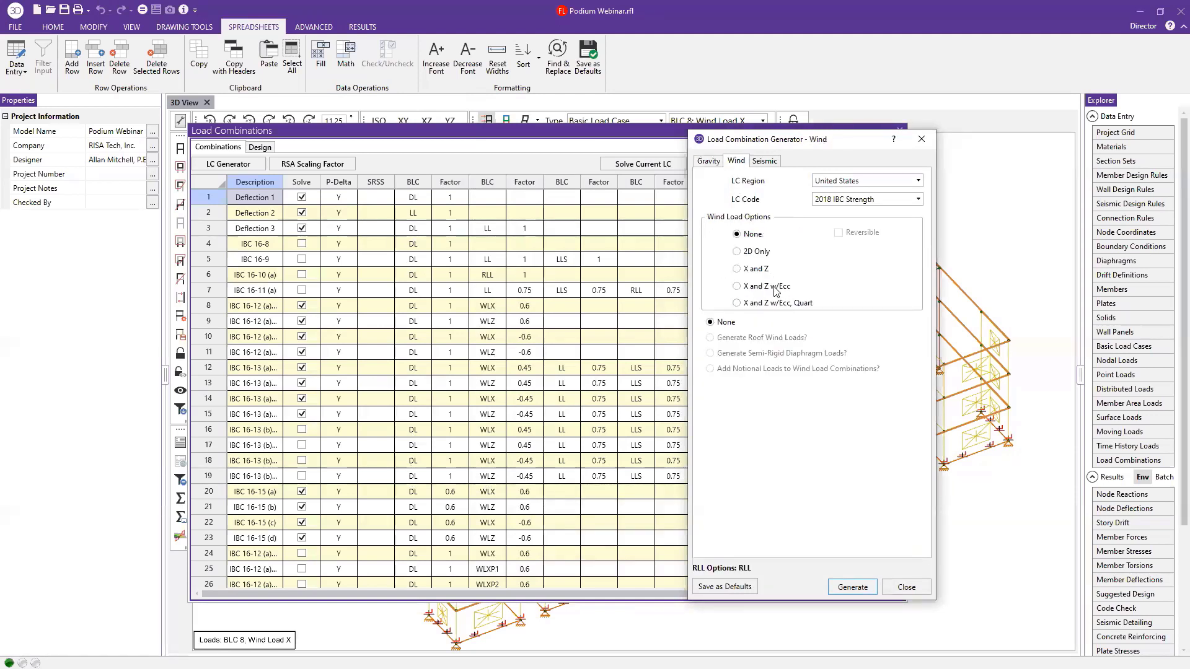
pyautogui.click(738, 269)
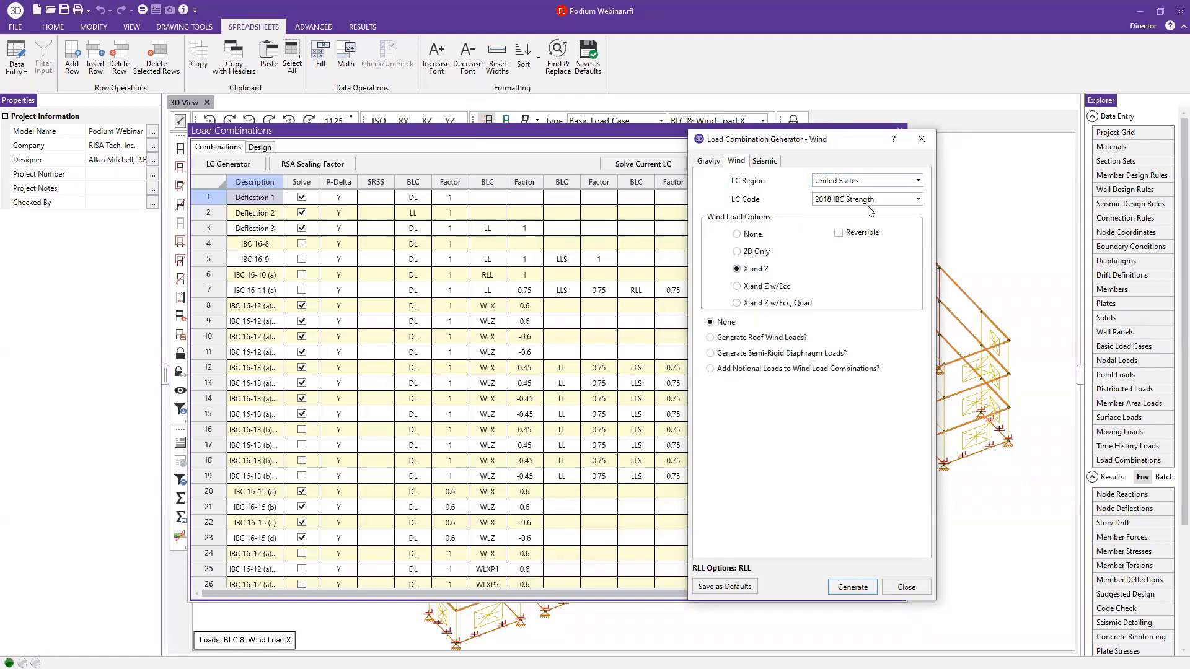
pyautogui.click(891, 198)
pyautogui.click(862, 239)
pyautogui.click(839, 233)
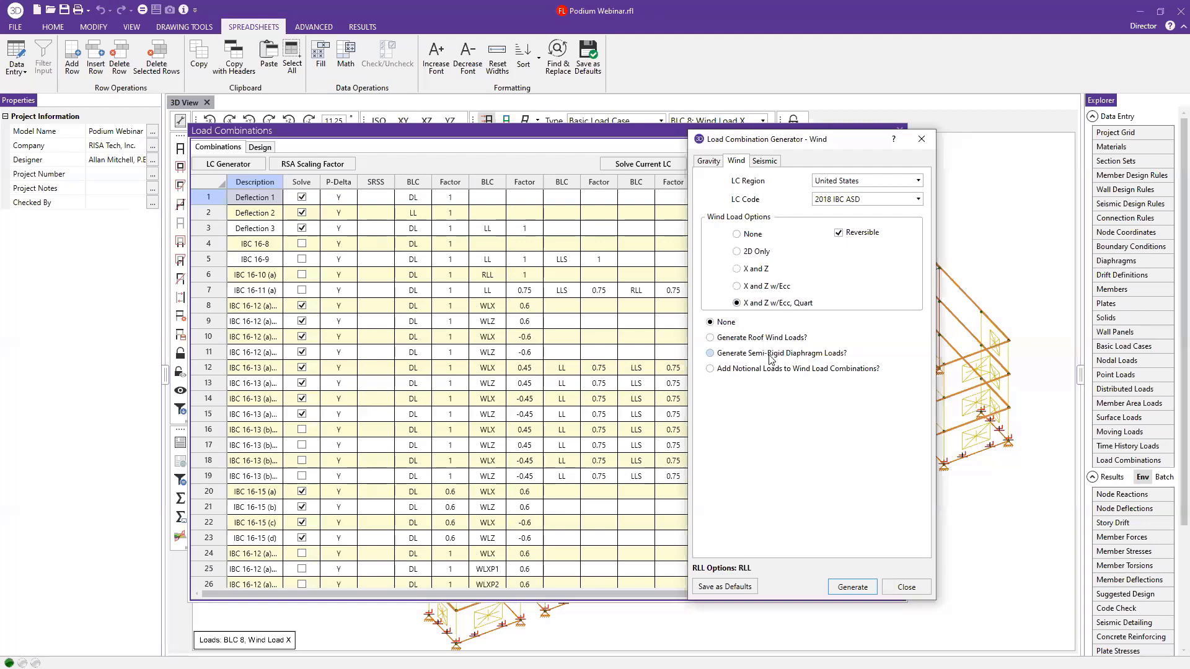
pyautogui.click(853, 587)
pyautogui.click(921, 139)
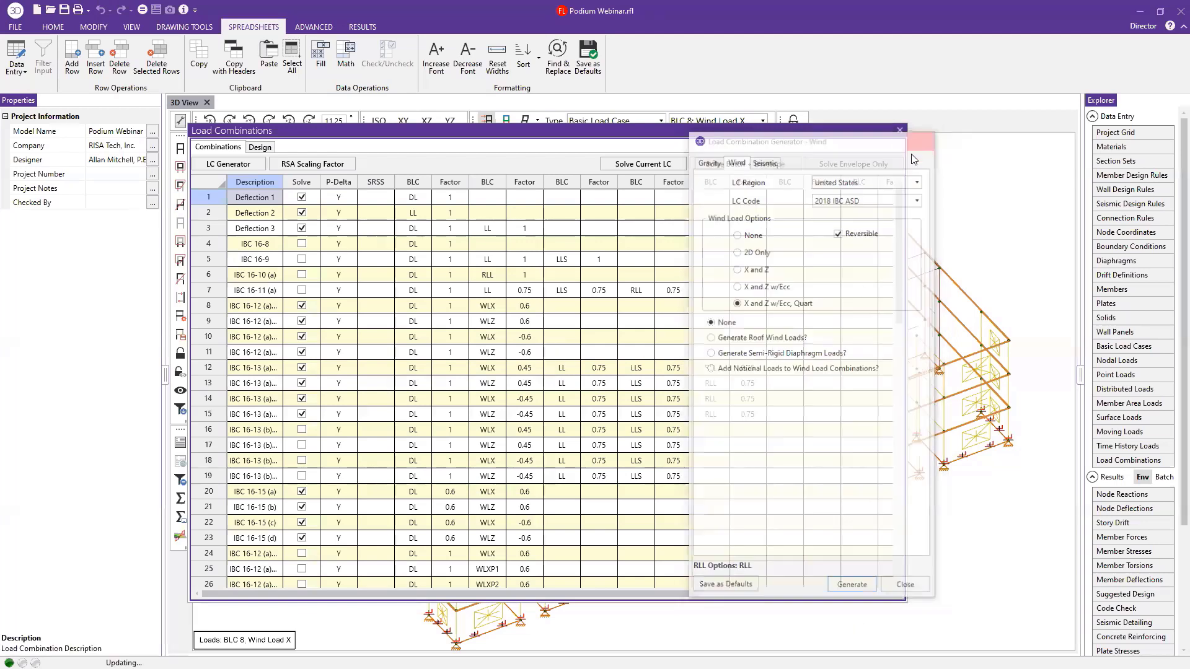
# - Review the wind load combinations and their factors through the final IBC 16-15 rows, and close the Load Combinations spreadsheet
pyautogui.moveTo(418, 308); pyautogui.dragTo(531, 518)
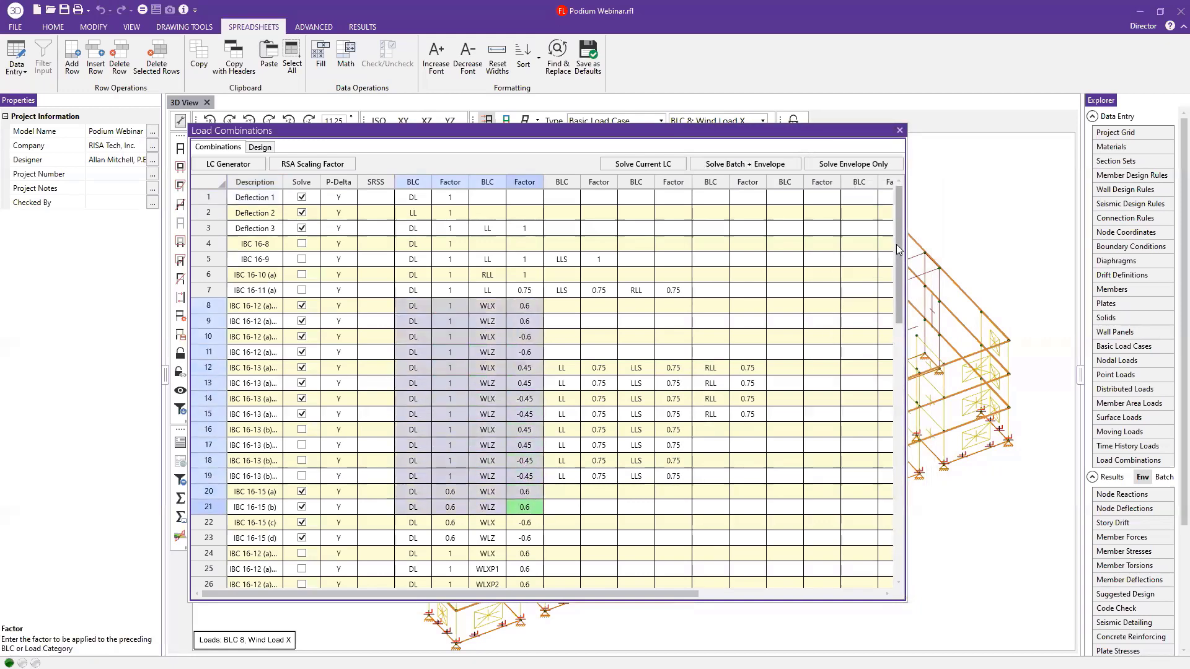
pyautogui.moveTo(896, 245); pyautogui.dragTo(880, 539)
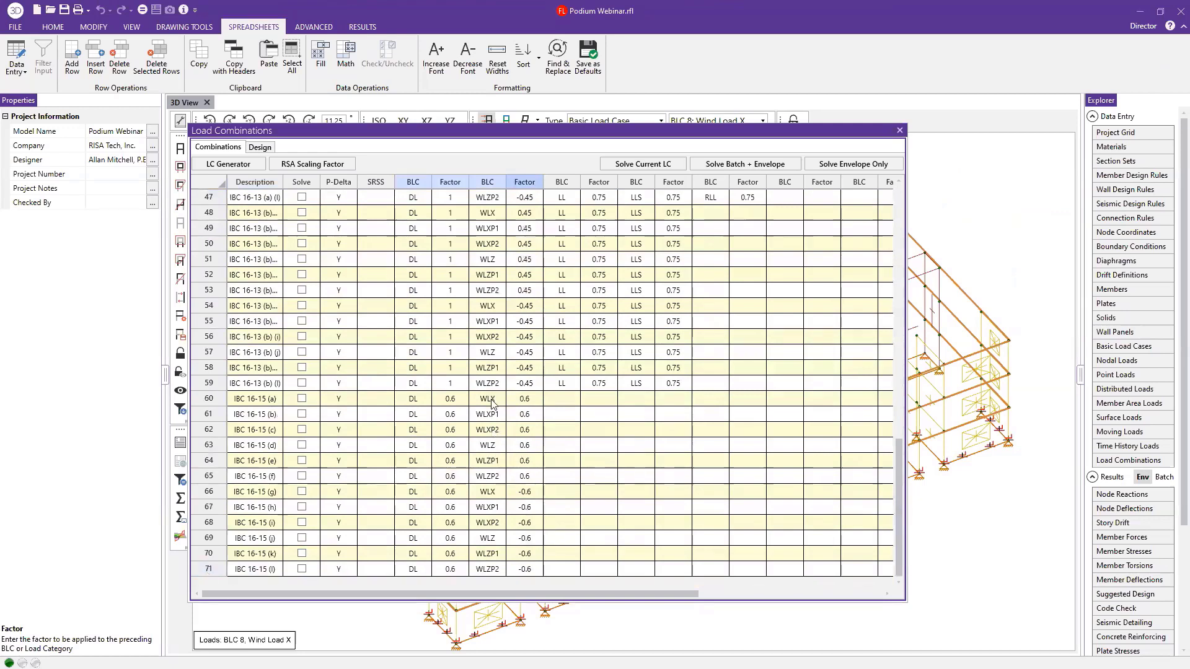
pyautogui.moveTo(495, 401); pyautogui.dragTo(499, 447)
pyautogui.moveTo(445, 402); pyautogui.dragTo(450, 446)
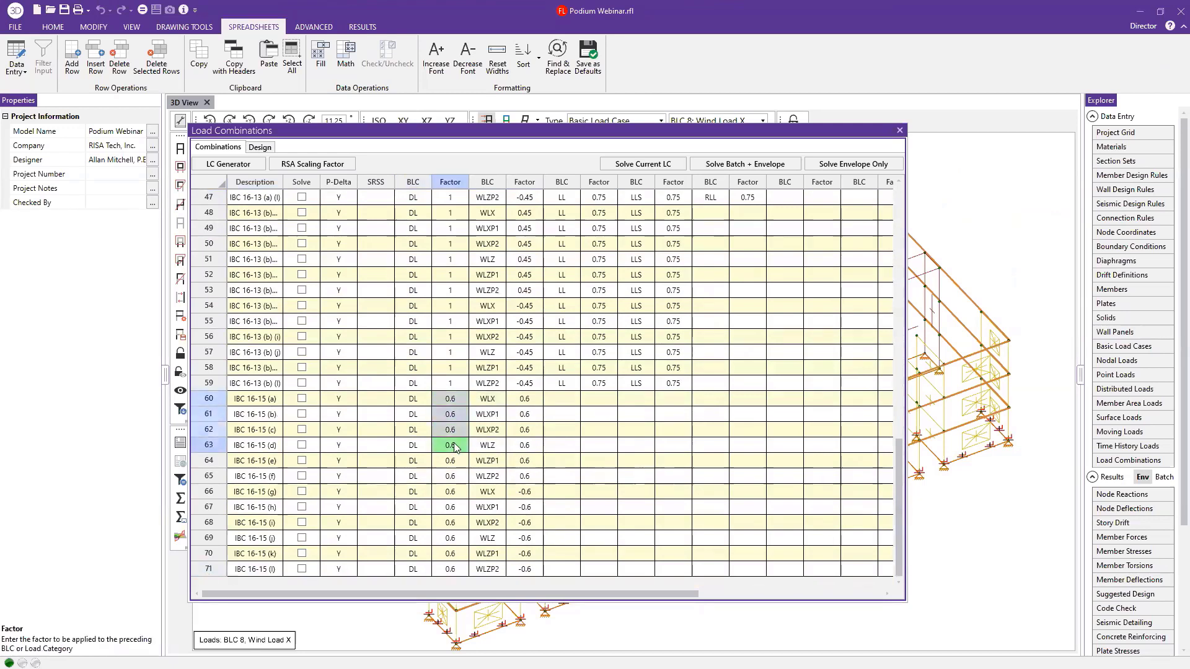
pyautogui.moveTo(900, 470); pyautogui.dragTo(900, 207)
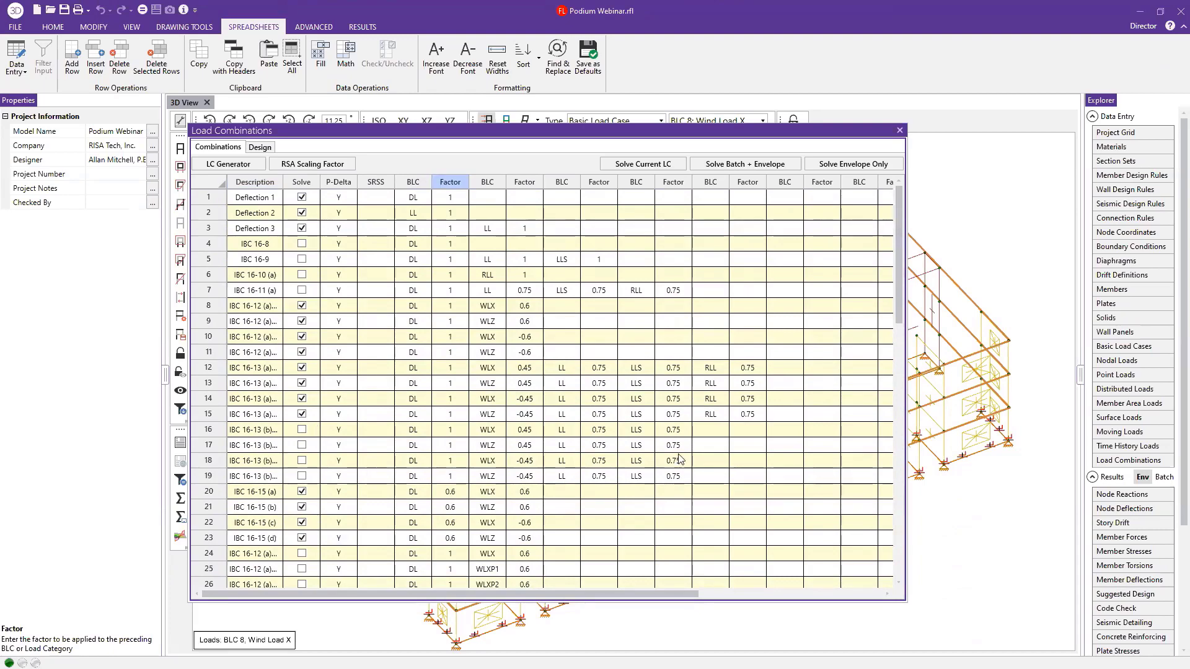
pyautogui.click(899, 131)
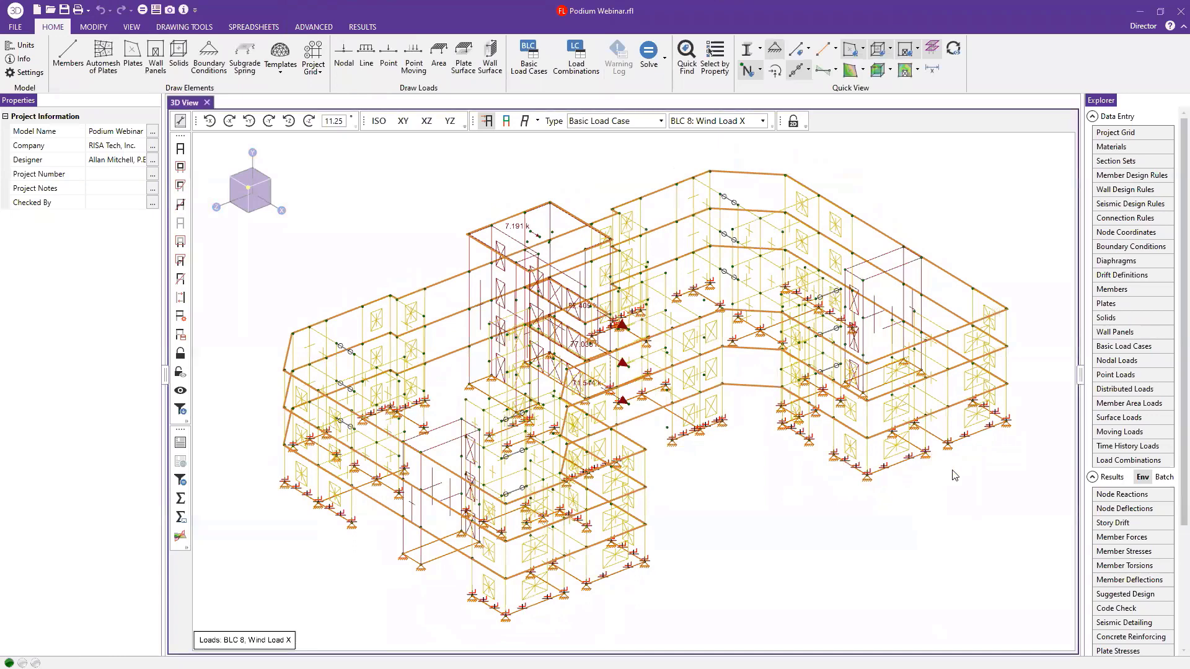
# - Start a detail report for an element of the lateral model
pyautogui.scroll(2, 955, 478)
pyautogui.scroll(1, 957, 474)
pyautogui.moveTo(938, 472); pyautogui.dragTo(885, 470, button='middle')
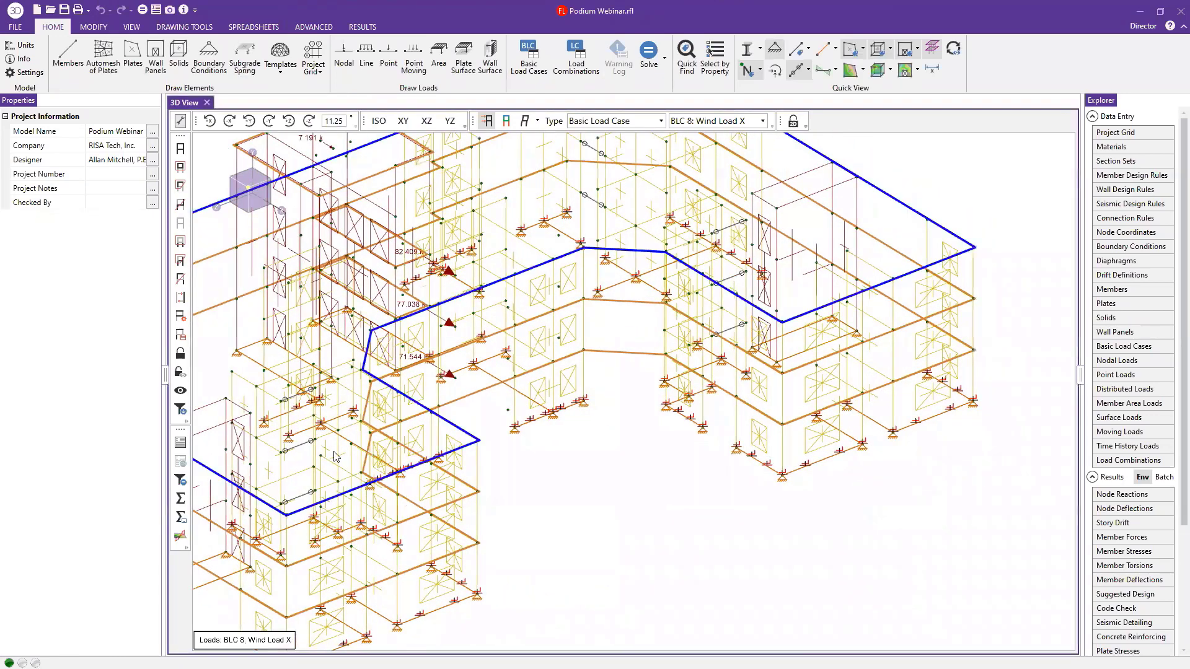
pyautogui.click(180, 442)
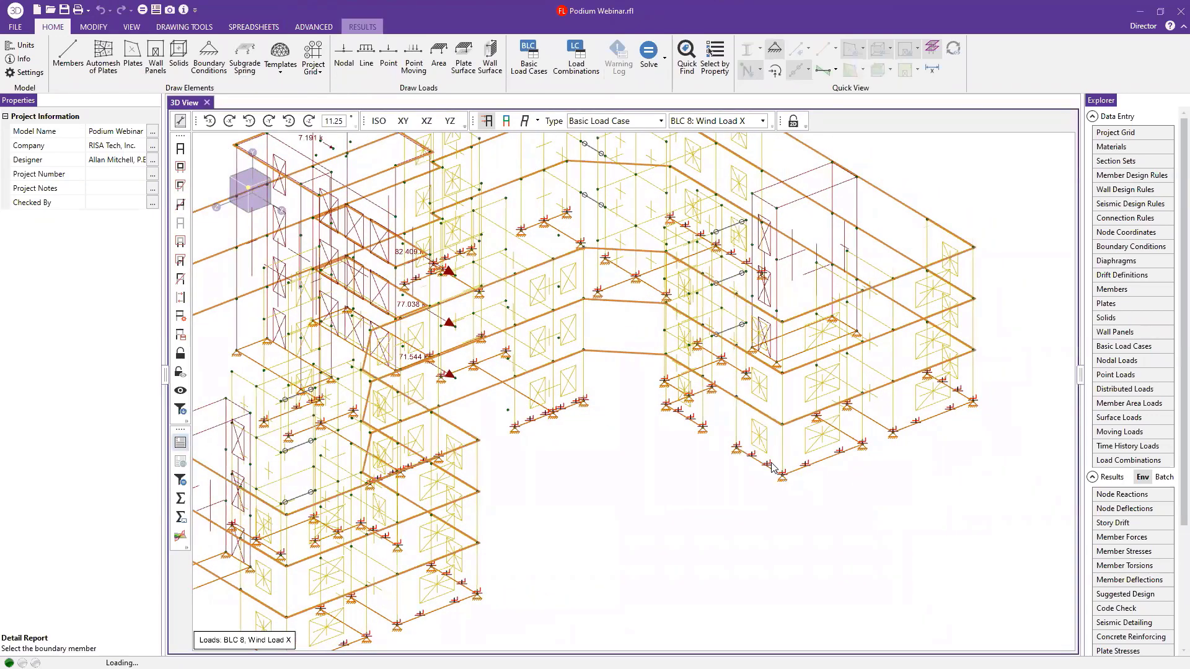
# - Examine wall panel WP4's detail report, including region R1's force diagrams, code checks, hold-down design and cross-section detailing, and close the report
pyautogui.click(771, 464)
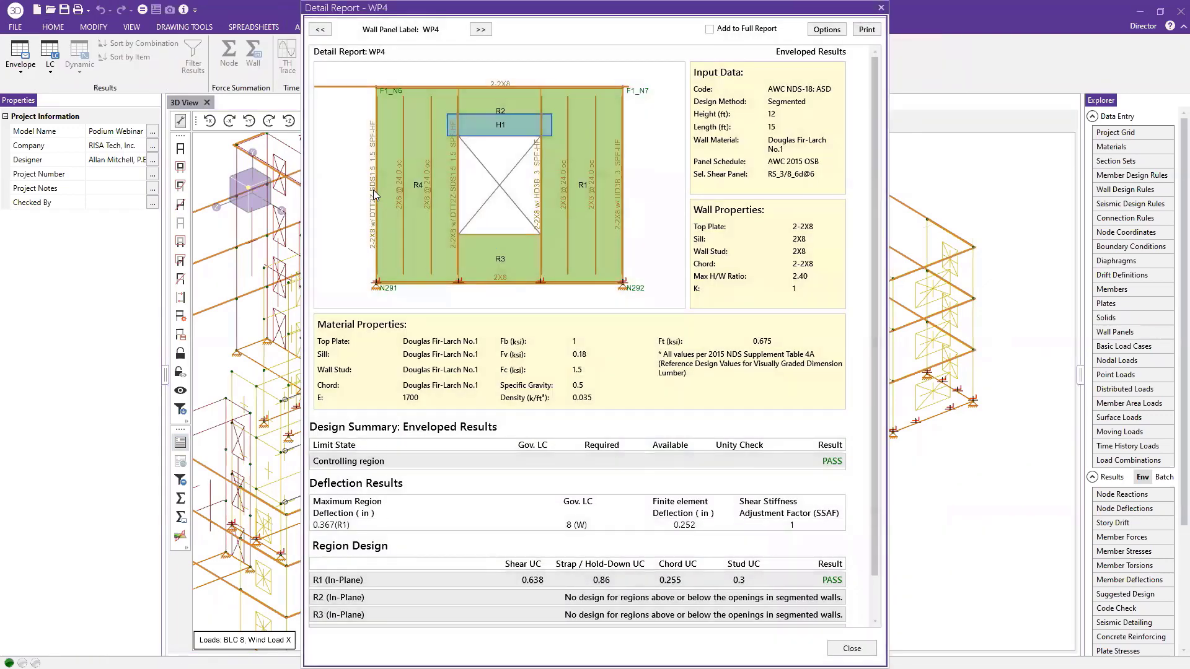
pyautogui.scroll(-1, 882, 422)
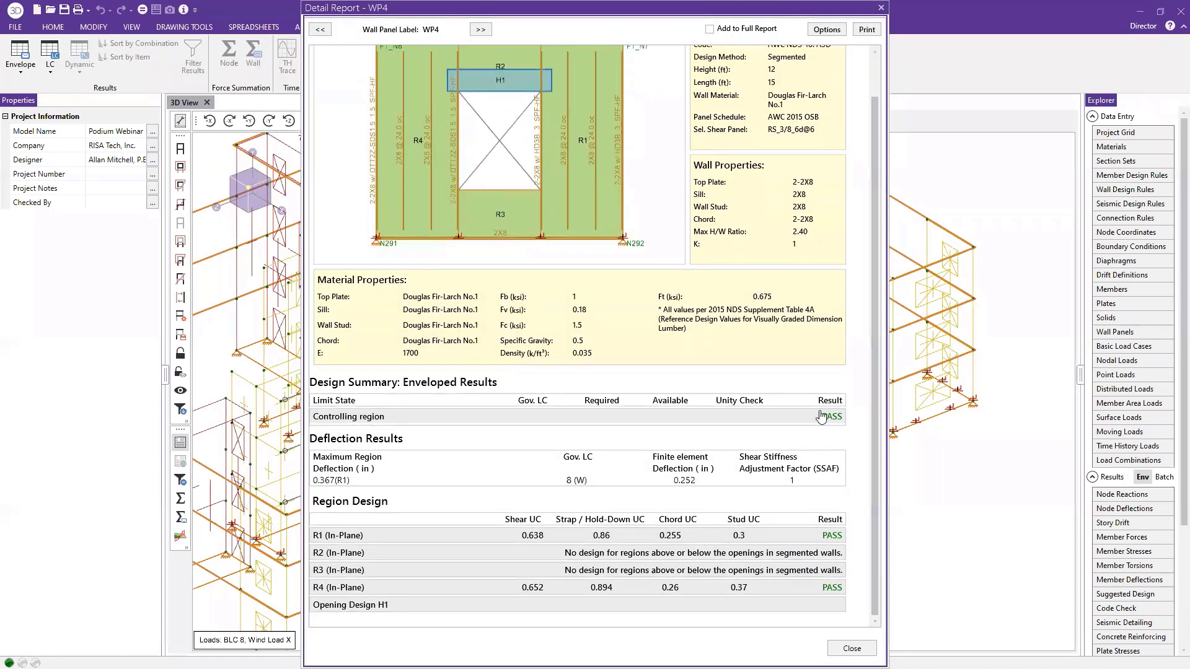
pyautogui.click(609, 542)
pyautogui.scroll(-5, 486, 542)
pyautogui.scroll(-8, 403, 464)
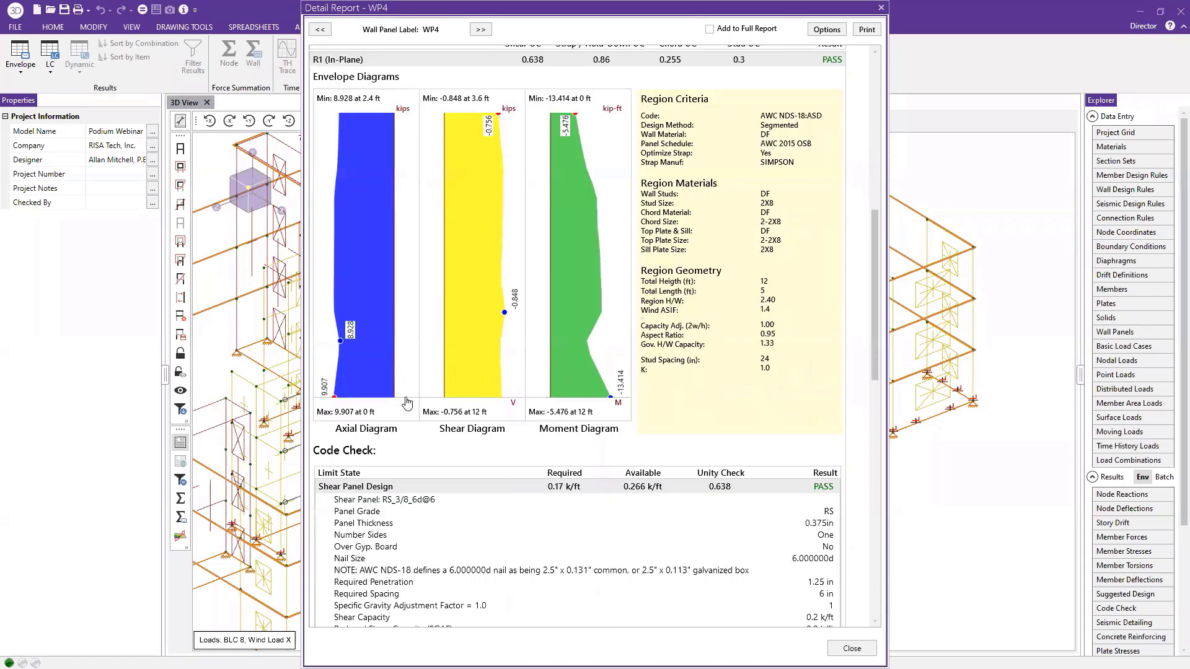
pyautogui.scroll(-7, 564, 434)
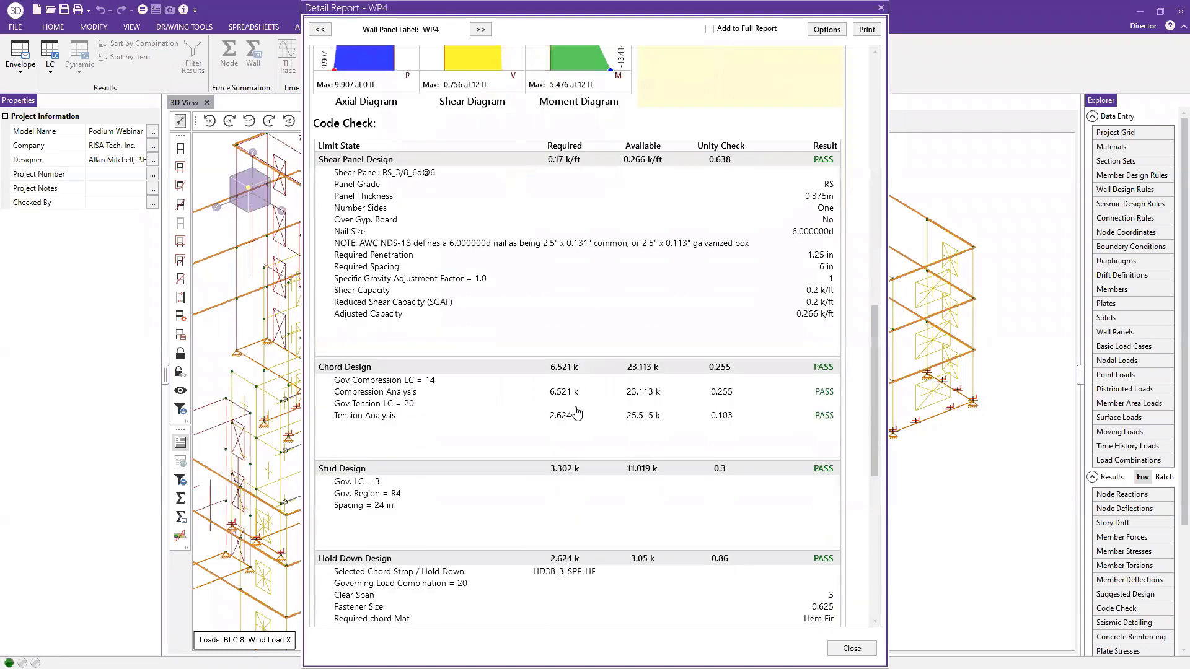
pyautogui.scroll(-2, 564, 411)
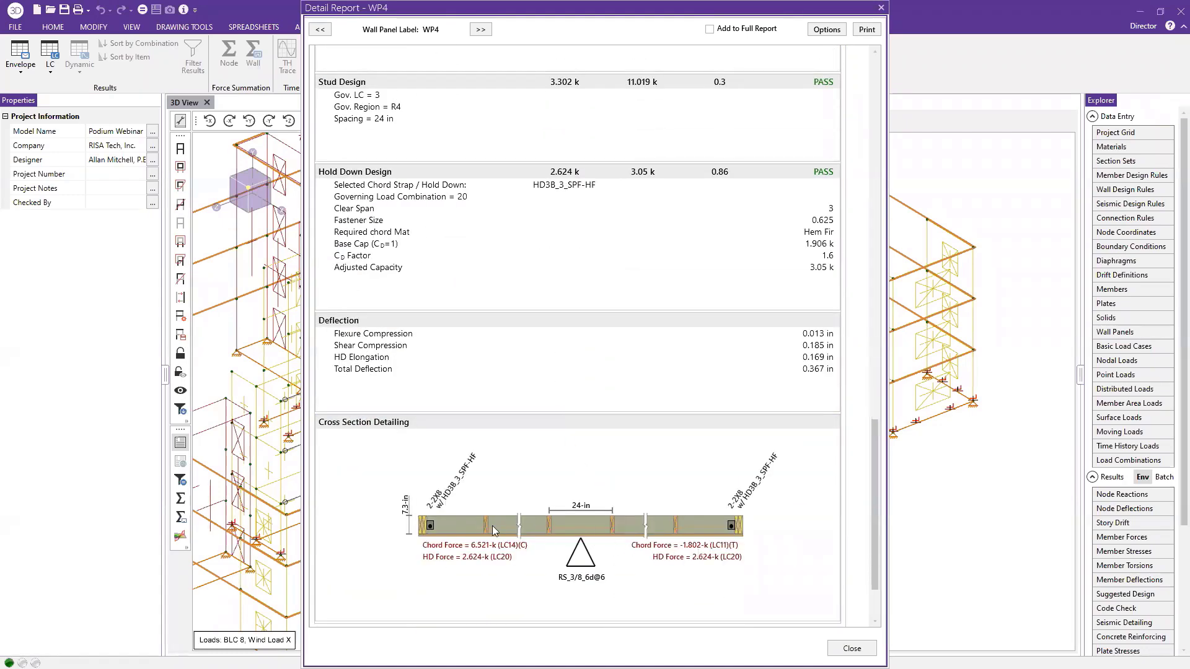
pyautogui.click(866, 33)
pyautogui.click(881, 9)
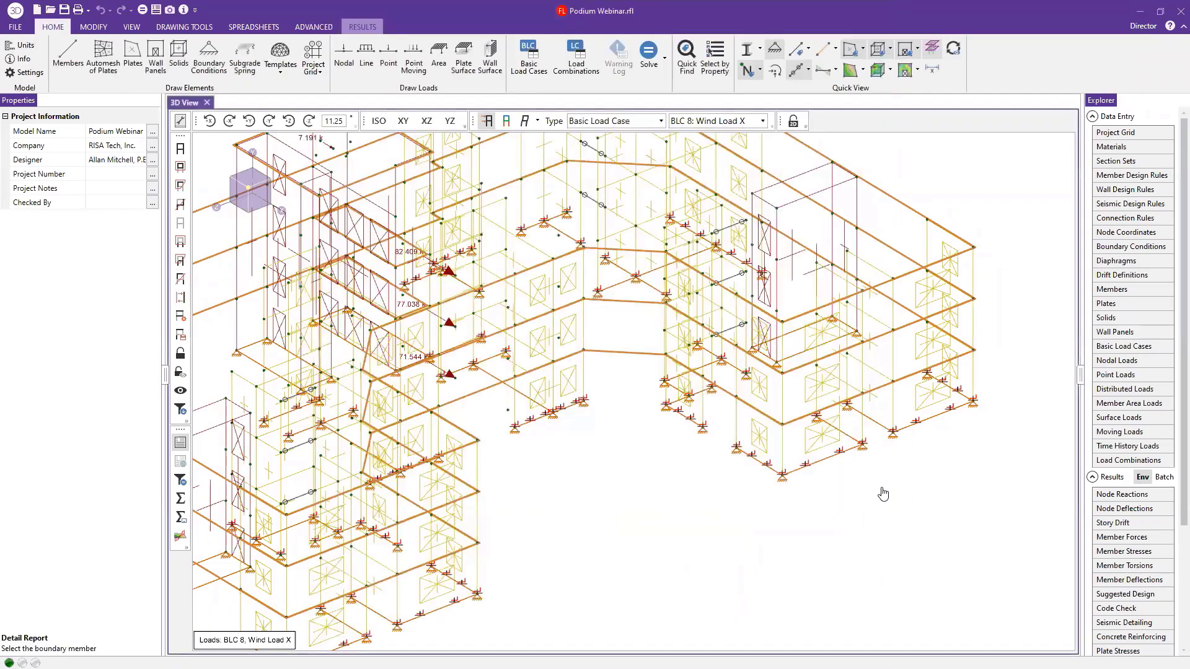
# - Isolate the three lowest-level wood wall panels with window openings at the building's near corner
pyautogui.keyDown('ctrl'); pyautogui.moveTo(704, 455); pyautogui.dragTo(688, 479, button='middle'); pyautogui.keyUp('ctrl')
pyautogui.scroll(-2, 874, 506)
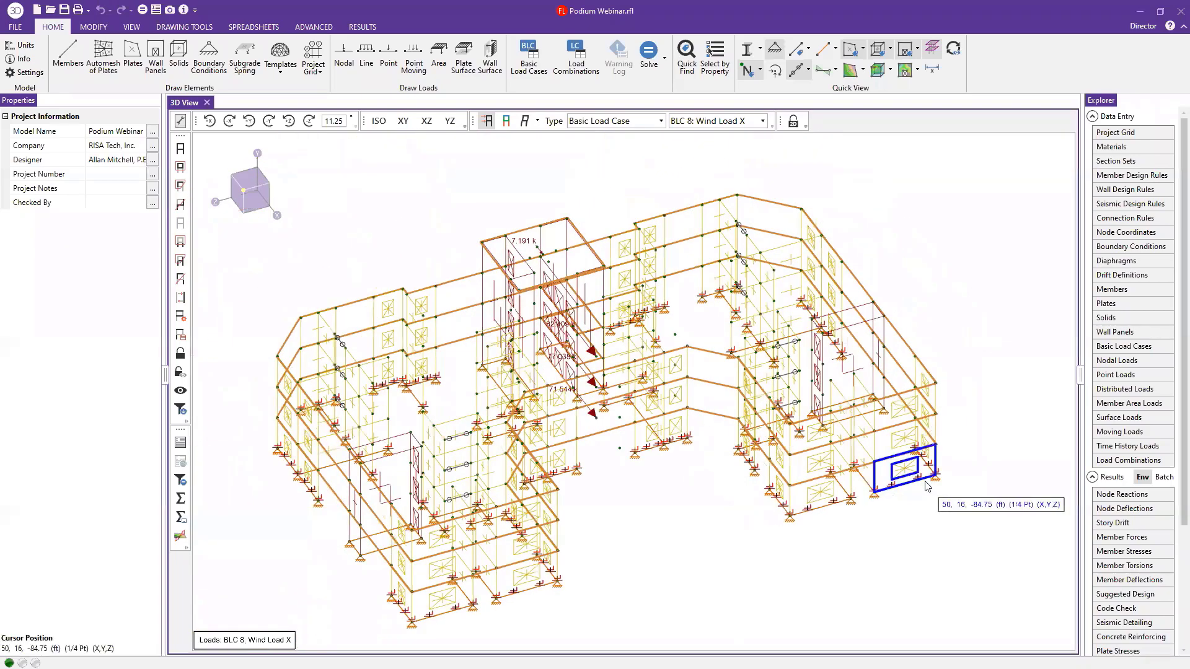
pyautogui.scroll(4, 871, 511)
pyautogui.scroll(1, 866, 526)
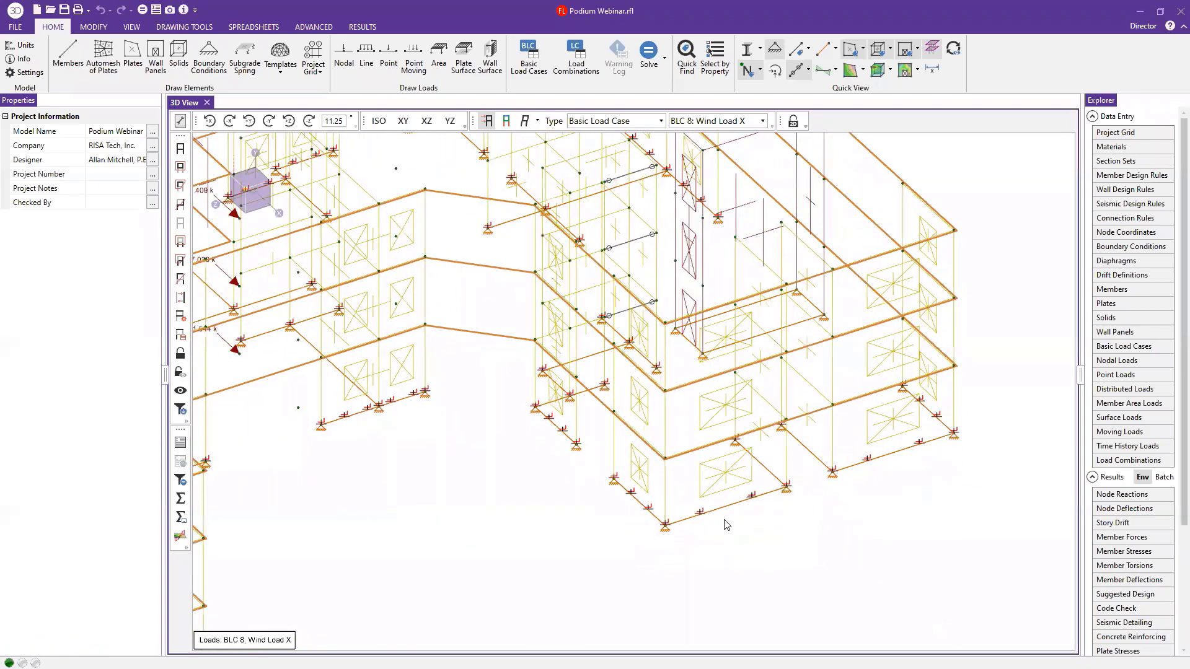
pyautogui.scroll(1, 700, 514)
pyautogui.click(678, 501)
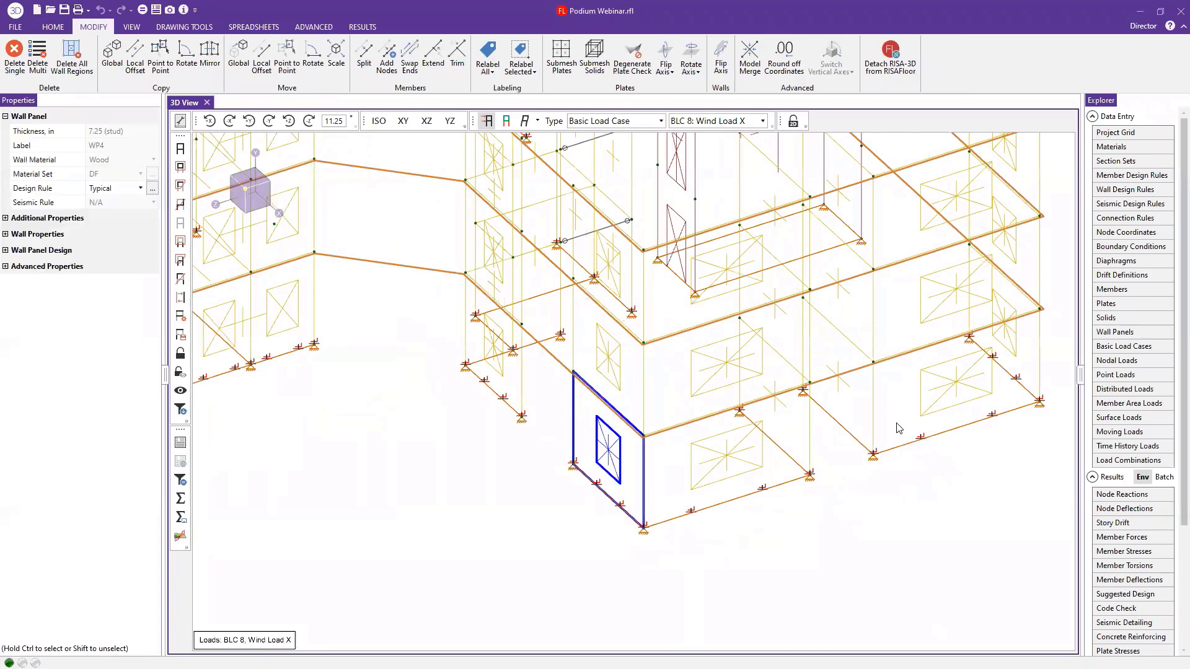
pyautogui.keyDown('ctrl'); pyautogui.click(883, 440); pyautogui.keyUp('ctrl')
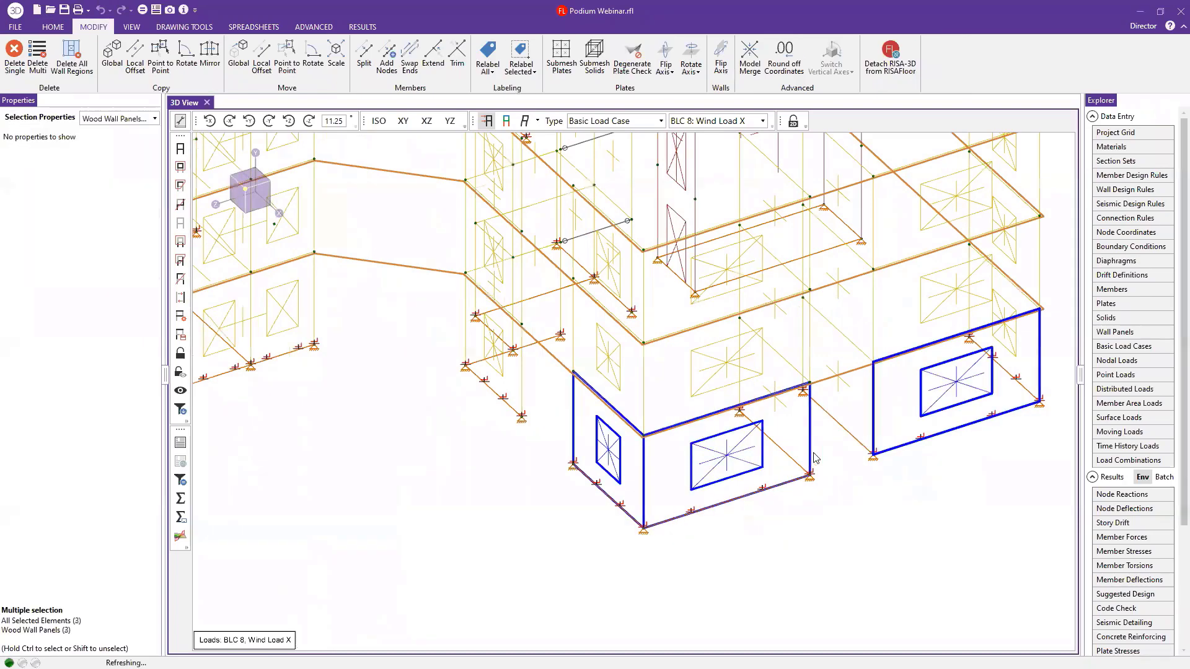
pyautogui.click(180, 354)
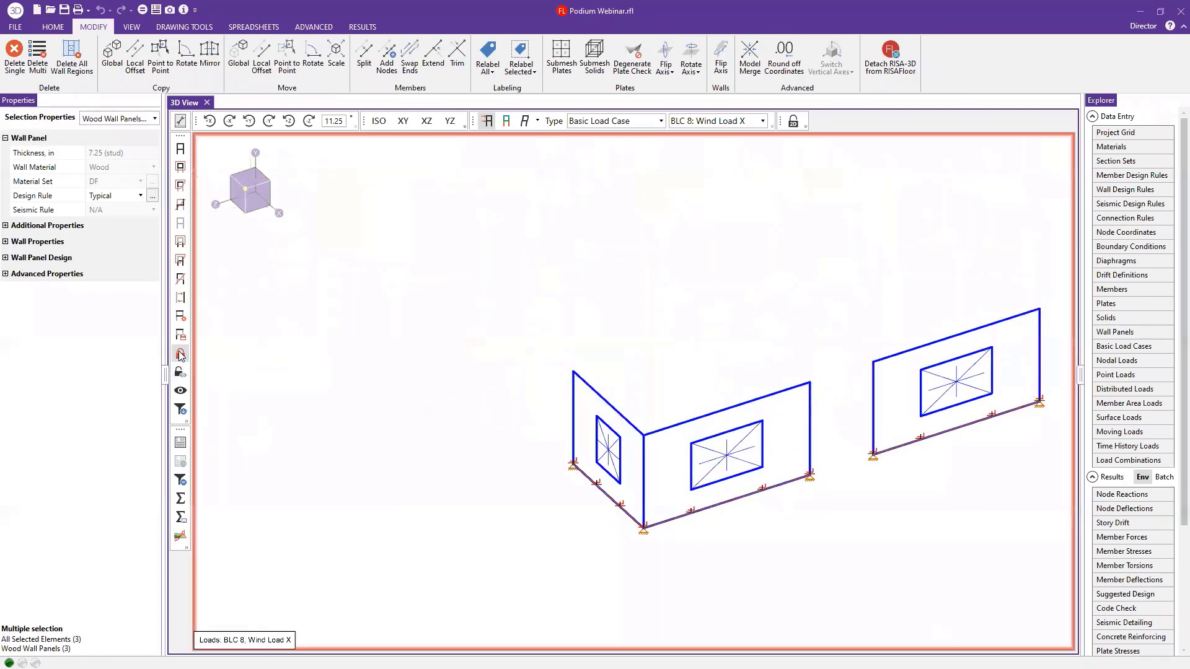
# - Show the meshed results for load combination LC 1: Deflection 1 on the three isolated wall panels
pyautogui.click(524, 121)
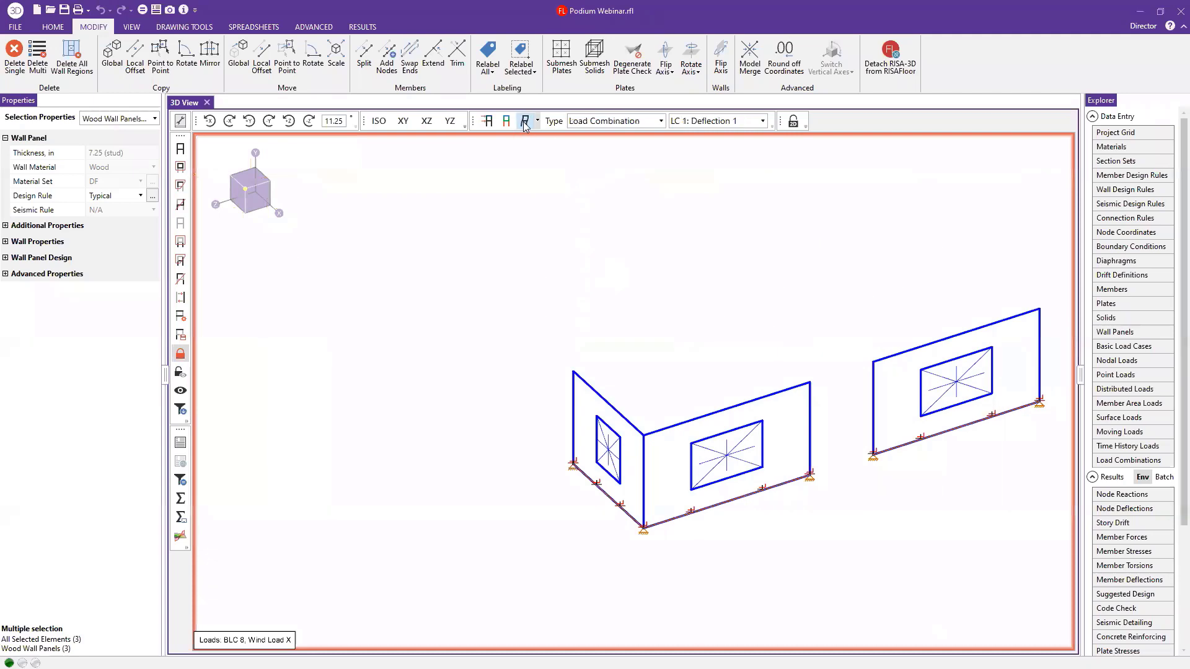
pyautogui.click(947, 464)
pyautogui.scroll(3, 752, 444)
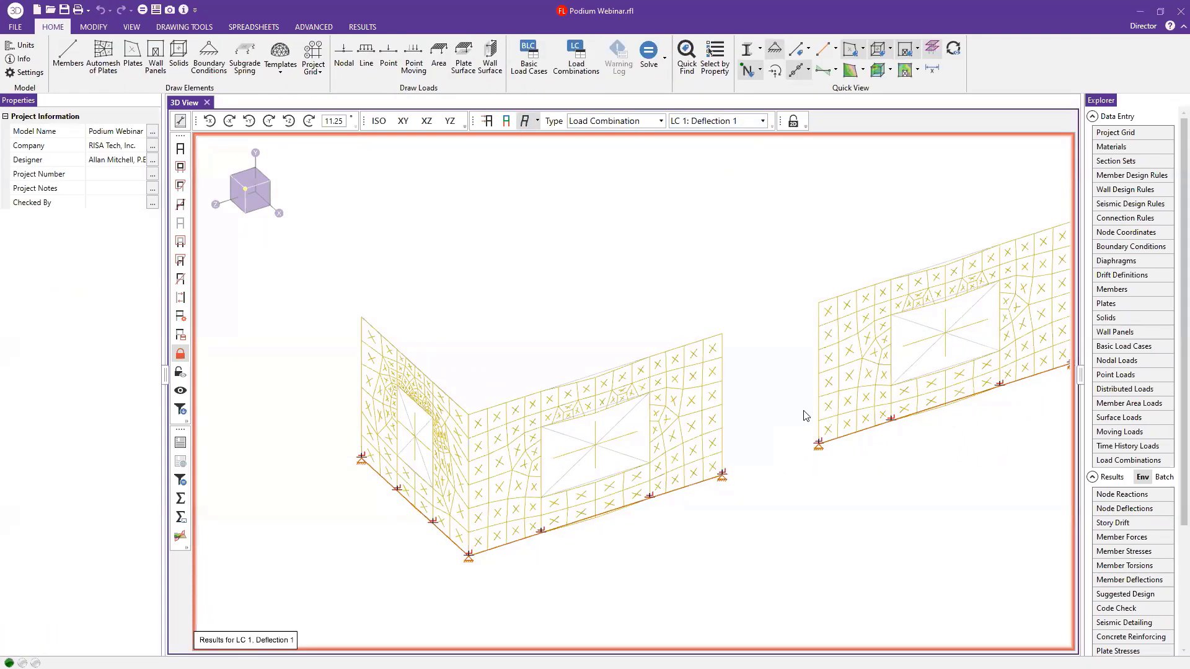
pyautogui.moveTo(806, 416); pyautogui.dragTo(774, 404, button='middle')
pyautogui.click(923, 267)
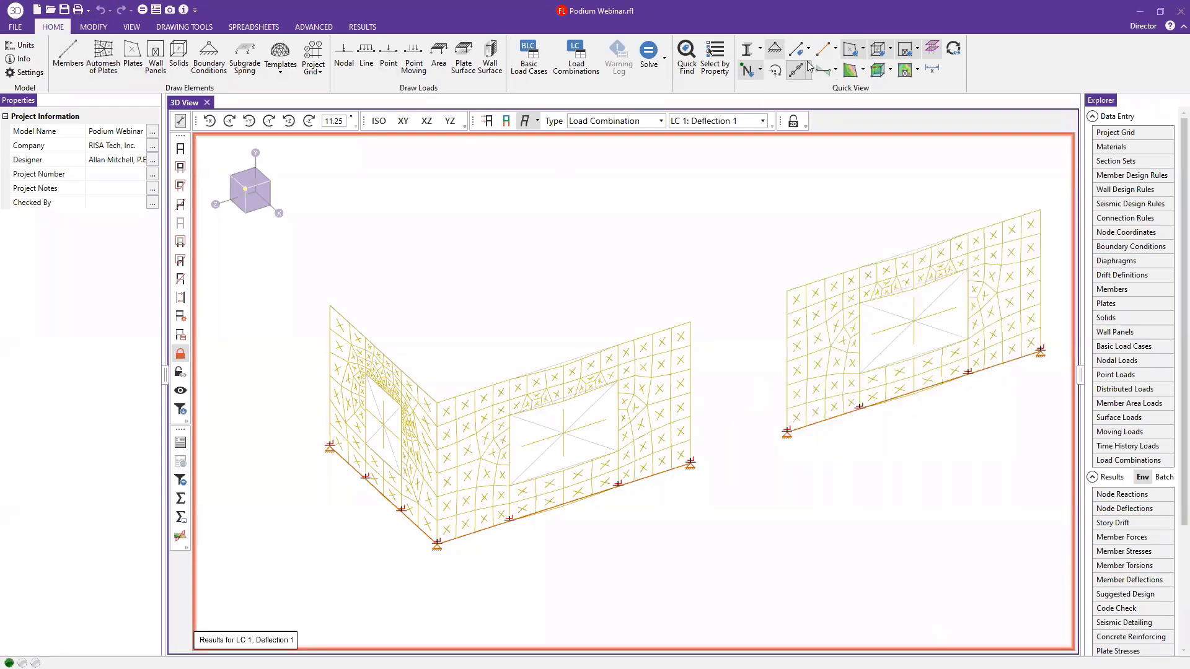
# - Display the Y-direction reactions along the bases of the isolated wall panels, and switch them off again after reviewing them
pyautogui.click(773, 74)
pyautogui.click(775, 103)
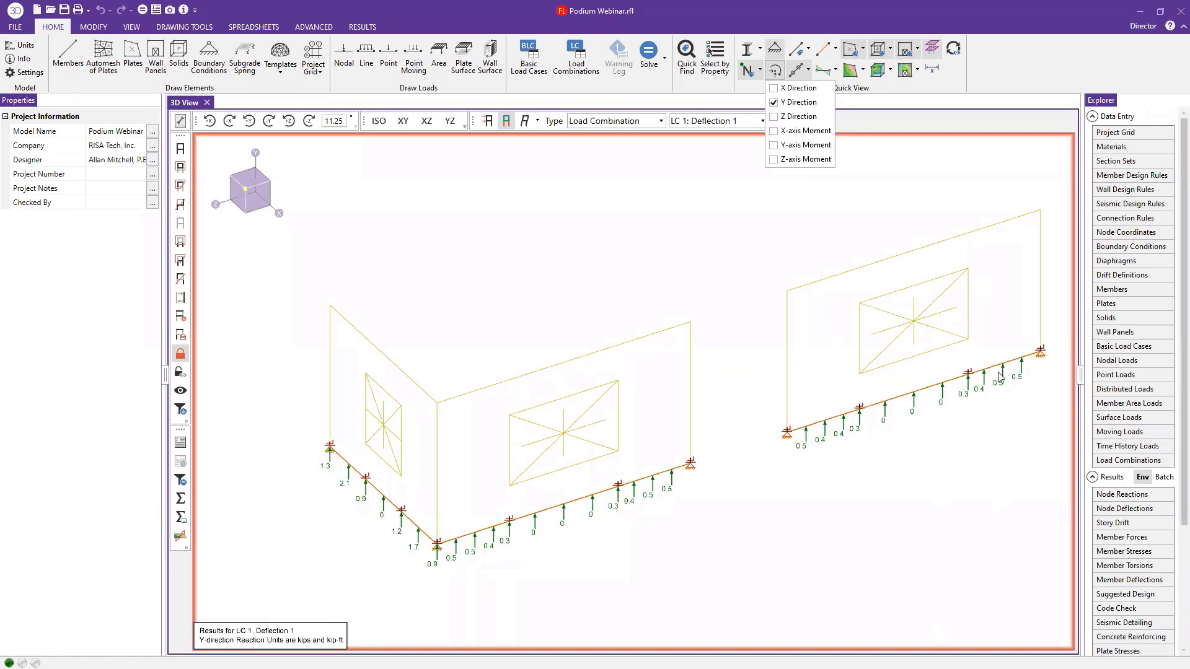
pyautogui.click(773, 103)
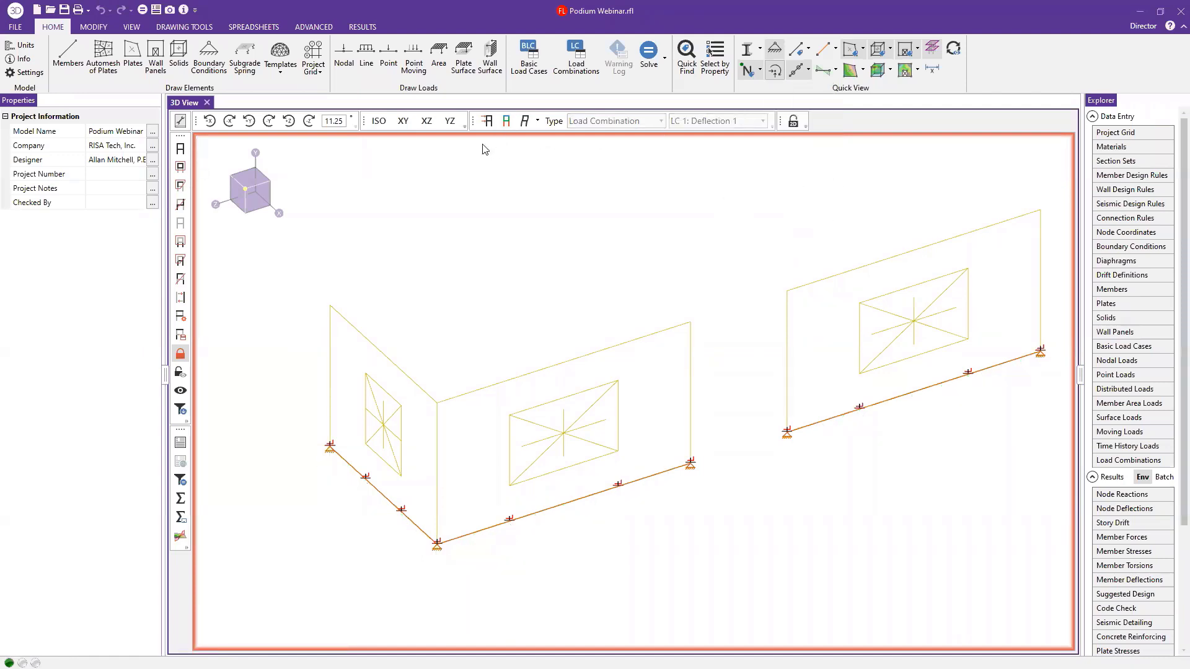
# - Restore the full building model by unlocking the elements outside the three isolated wall panels
pyautogui.click(181, 353)
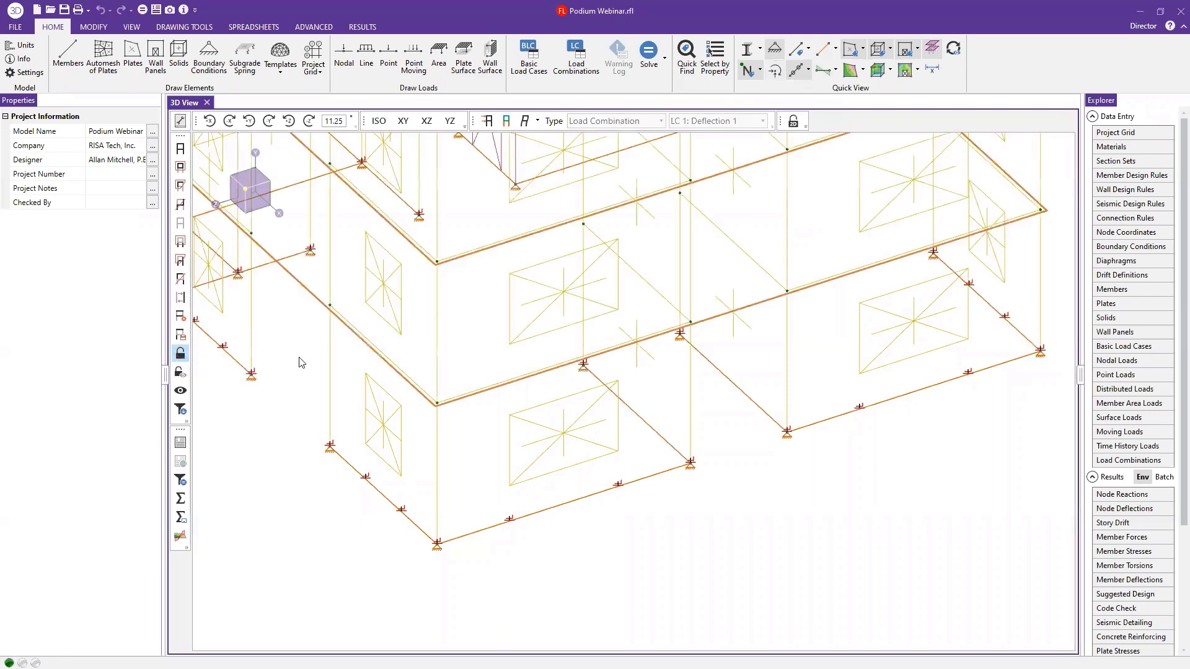
pyautogui.scroll(-3, 916, 528)
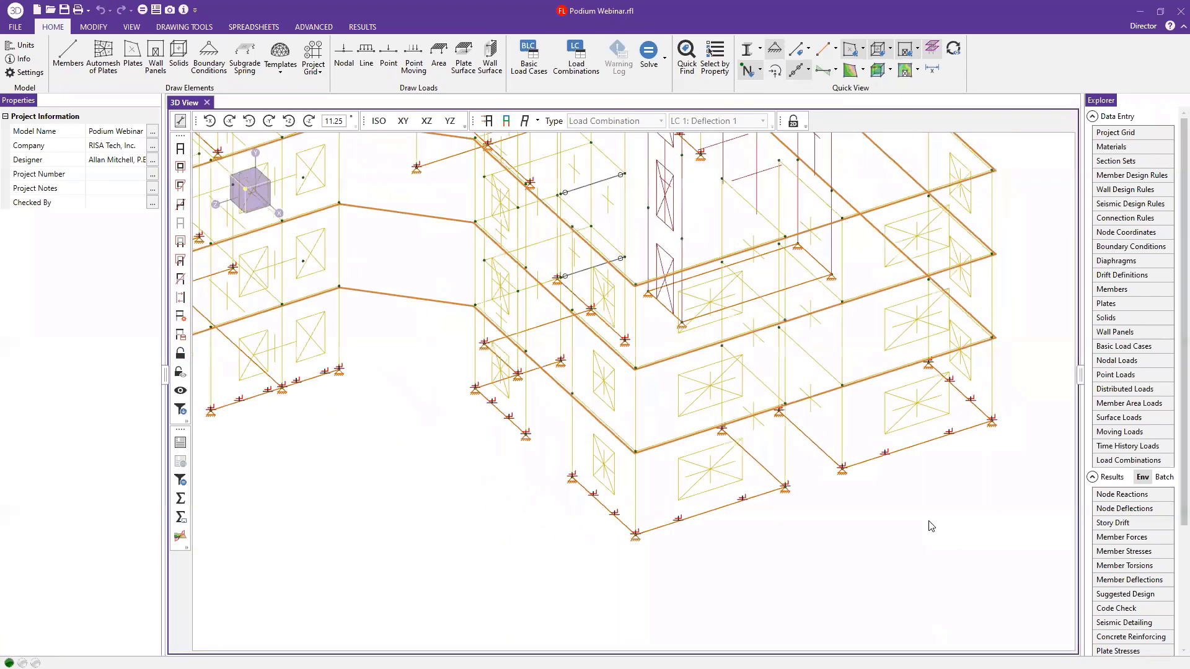
pyautogui.scroll(-2, 894, 500)
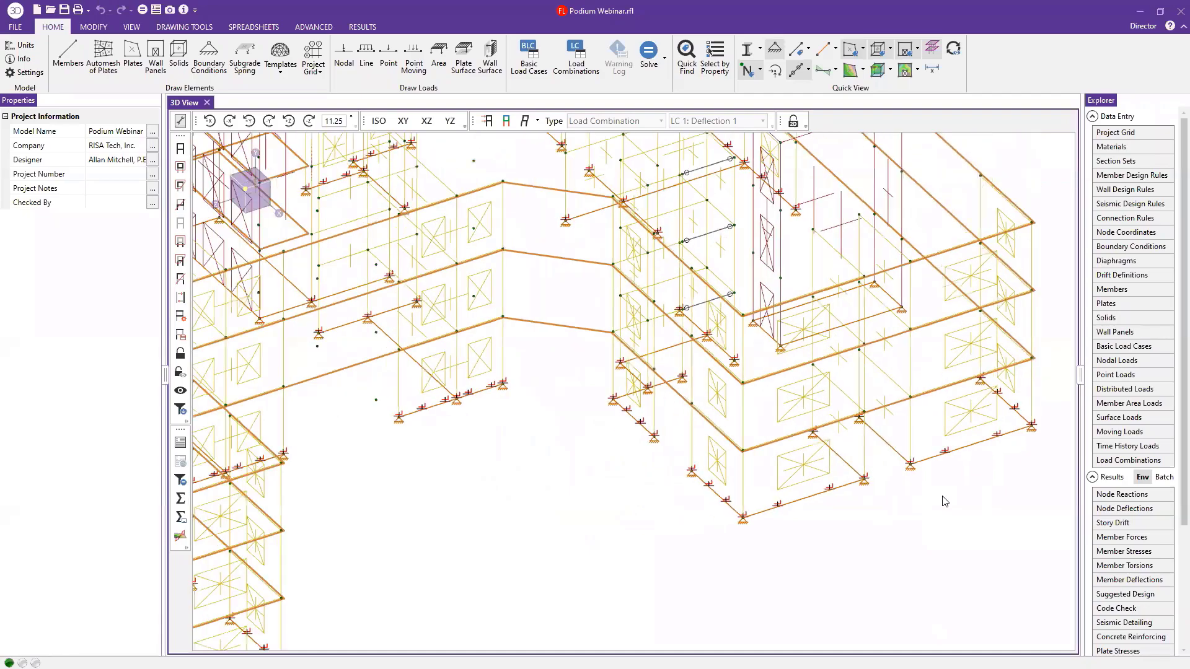
pyautogui.scroll(-3, 942, 505)
pyautogui.moveTo(930, 513); pyautogui.dragTo(921, 500, button='middle')
pyautogui.moveTo(776, 492); pyautogui.dragTo(767, 494, button='middle')
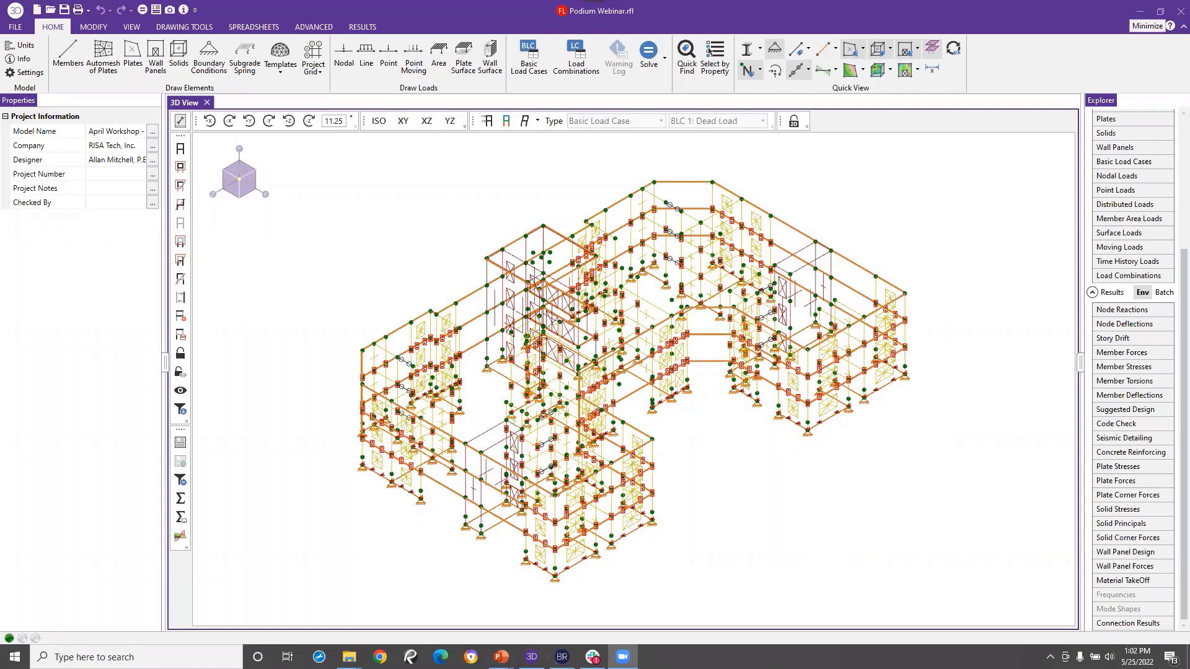
# - Minimize the wood building model and switch to the Podium_1.adm model in ADAPT
pyautogui.click(1130, 396)
pyautogui.click(1136, 16)
pyautogui.click(1137, 18)
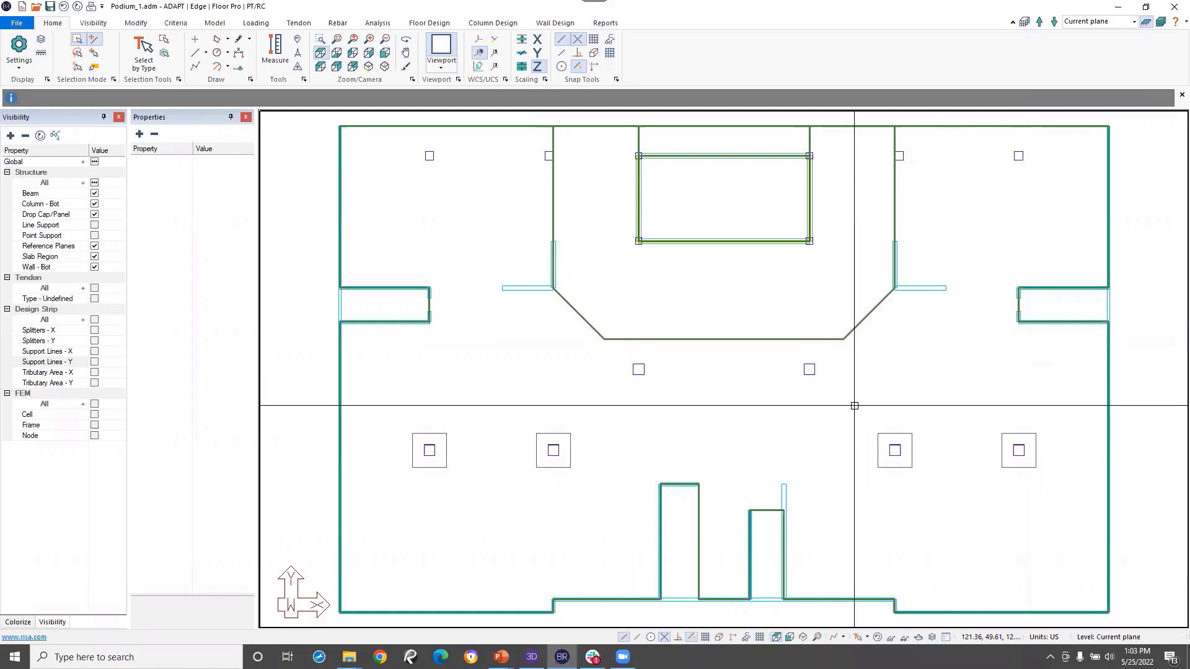
# - Inspect the podium's solid 3D model from above and below the slab, including the recessed area, columns and walls, and close the viewer
pyautogui.moveTo(920, 398)
pyautogui.mouseDown(button='middle')
pyautogui.moveTo(910, 381)
pyautogui.moveTo(899, 403)
pyautogui.mouseUp(button='middle')
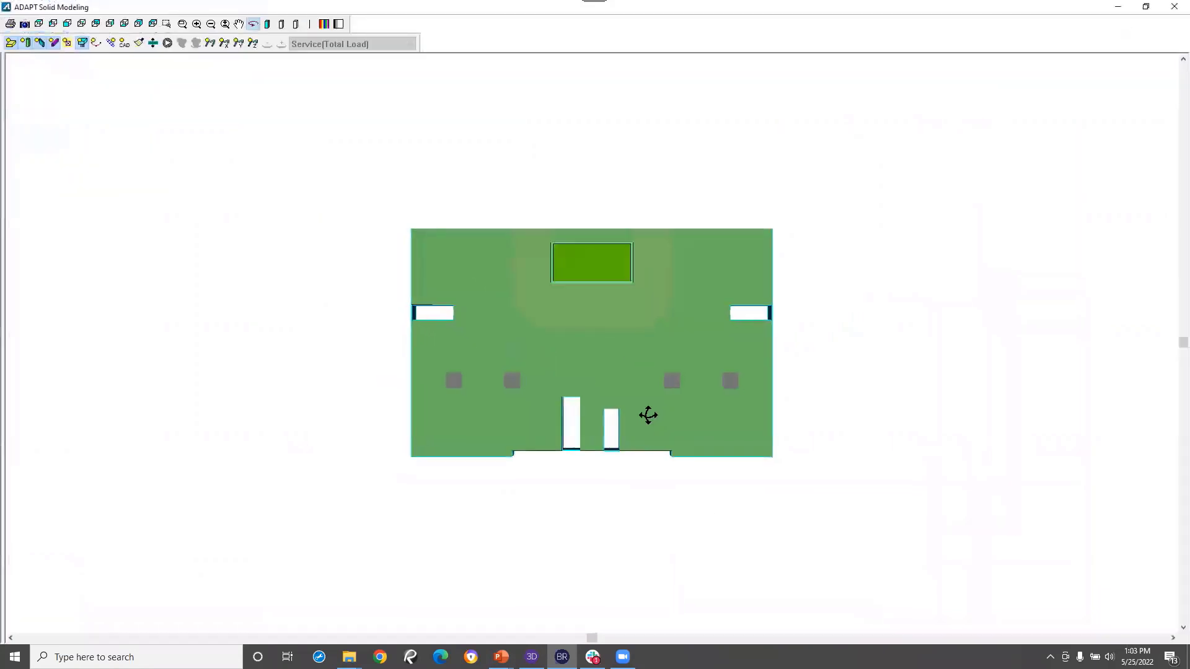
pyautogui.moveTo(646, 414); pyautogui.dragTo(650, 475)
pyautogui.scroll(4, 650, 475)
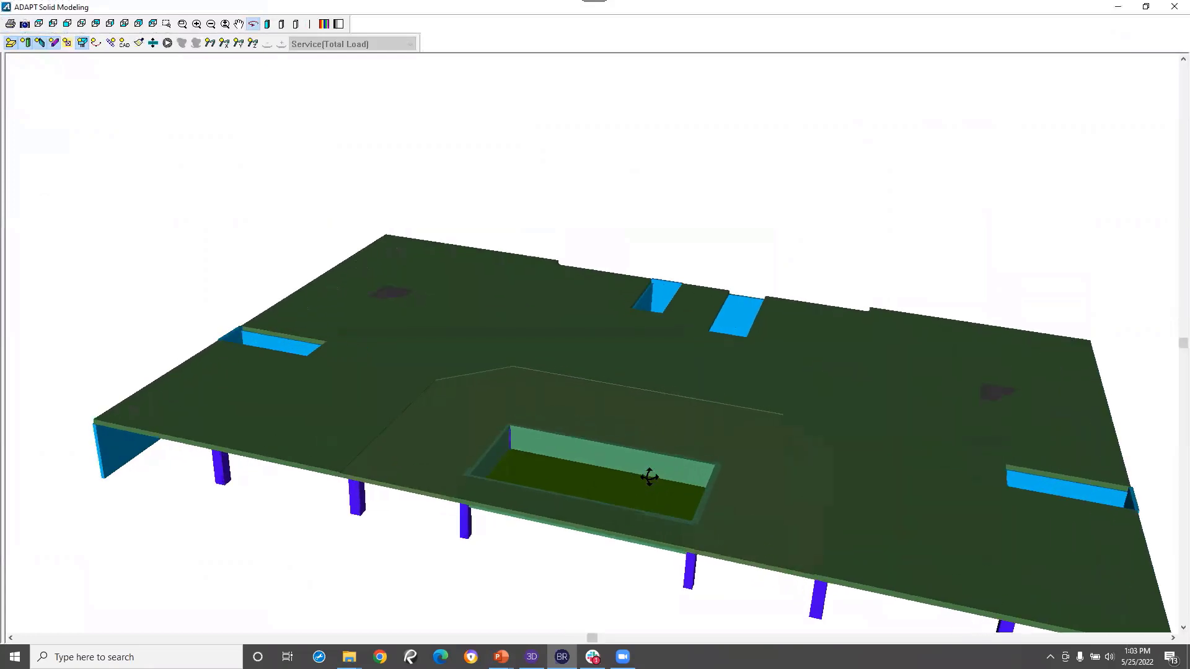
pyautogui.scroll(2, 800, 422)
pyautogui.moveTo(790, 384); pyautogui.dragTo(764, 312, button='middle')
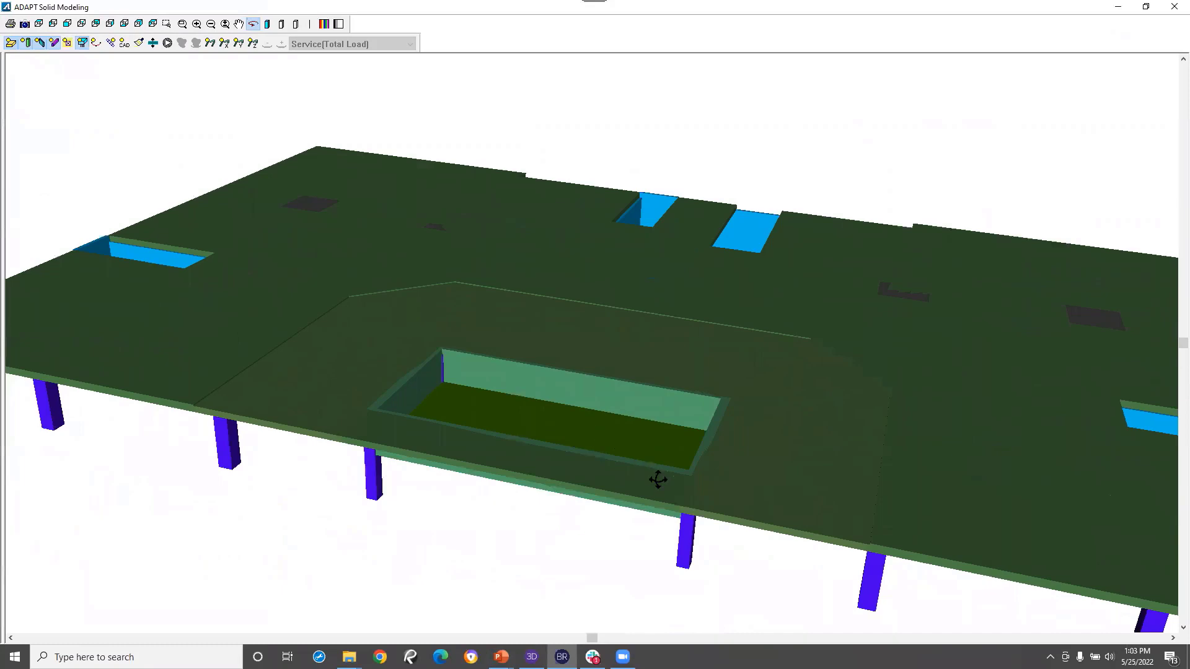
pyautogui.moveTo(608, 534); pyautogui.dragTo(794, 389)
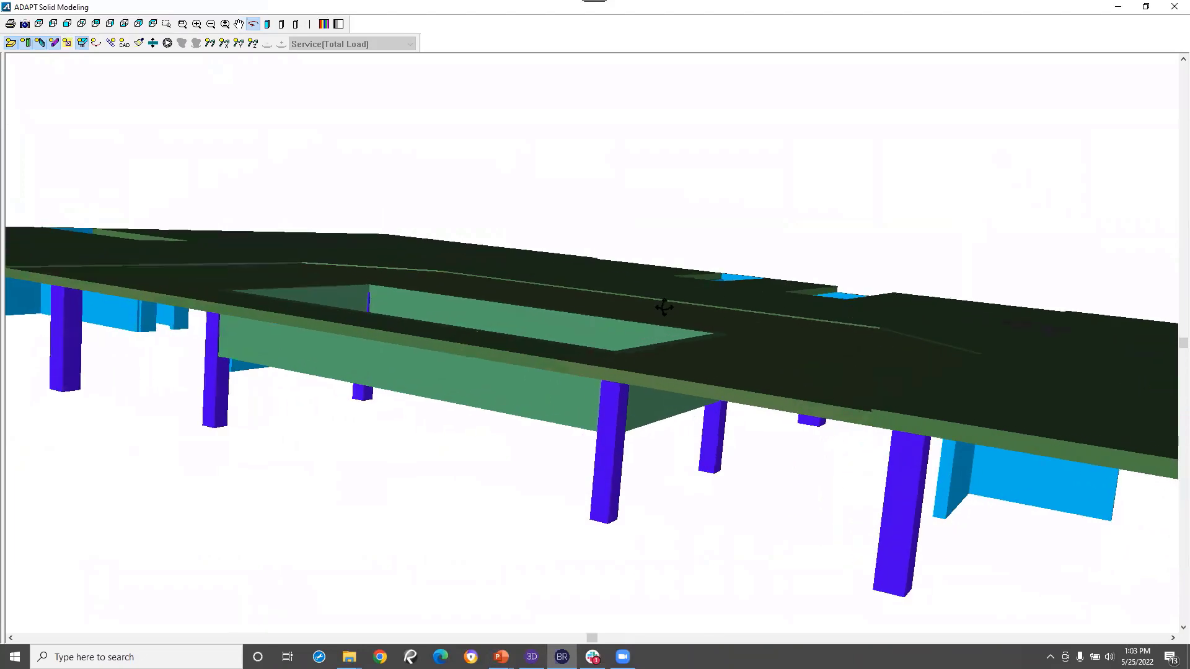
pyautogui.moveTo(806, 505); pyautogui.dragTo(1180, 71)
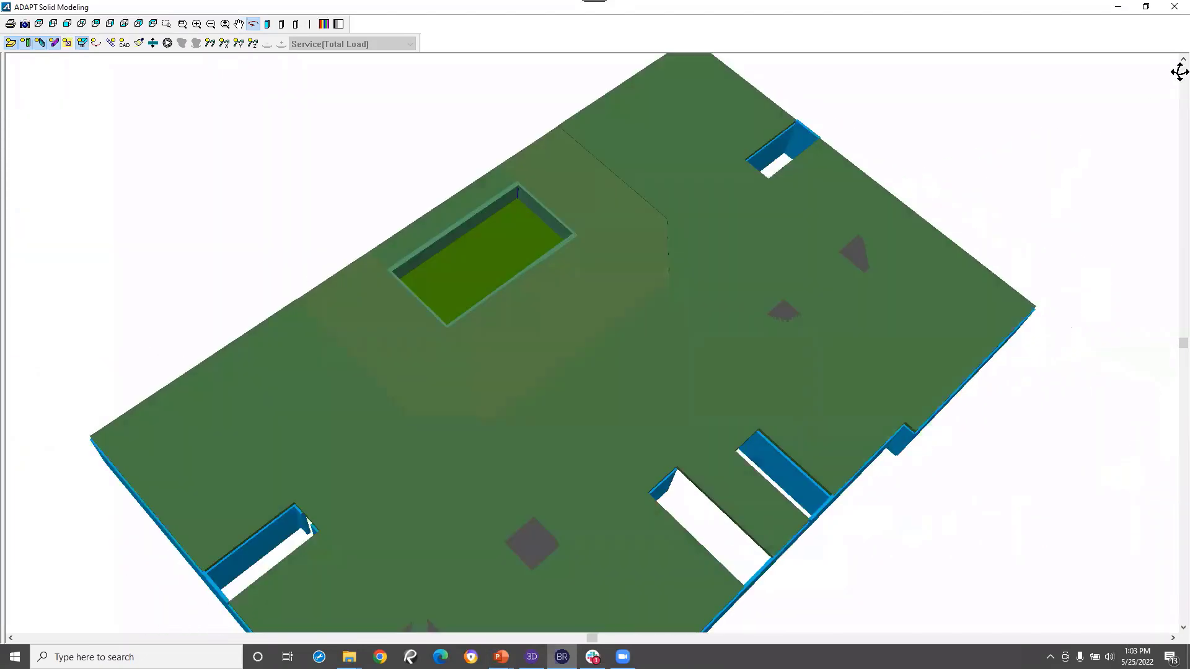
pyautogui.click(1174, 6)
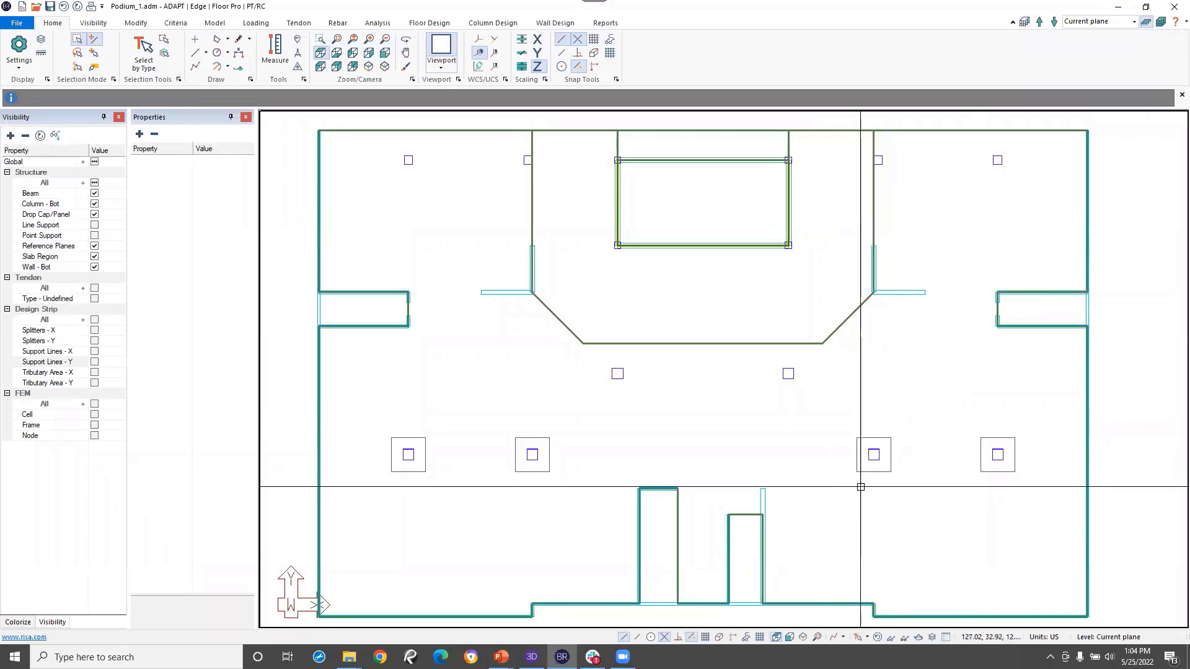
# - Apply a 0.025 ksf dead patch load to all podium slab regions except the recessed one, working in an isometric view
pyautogui.click(803, 637)
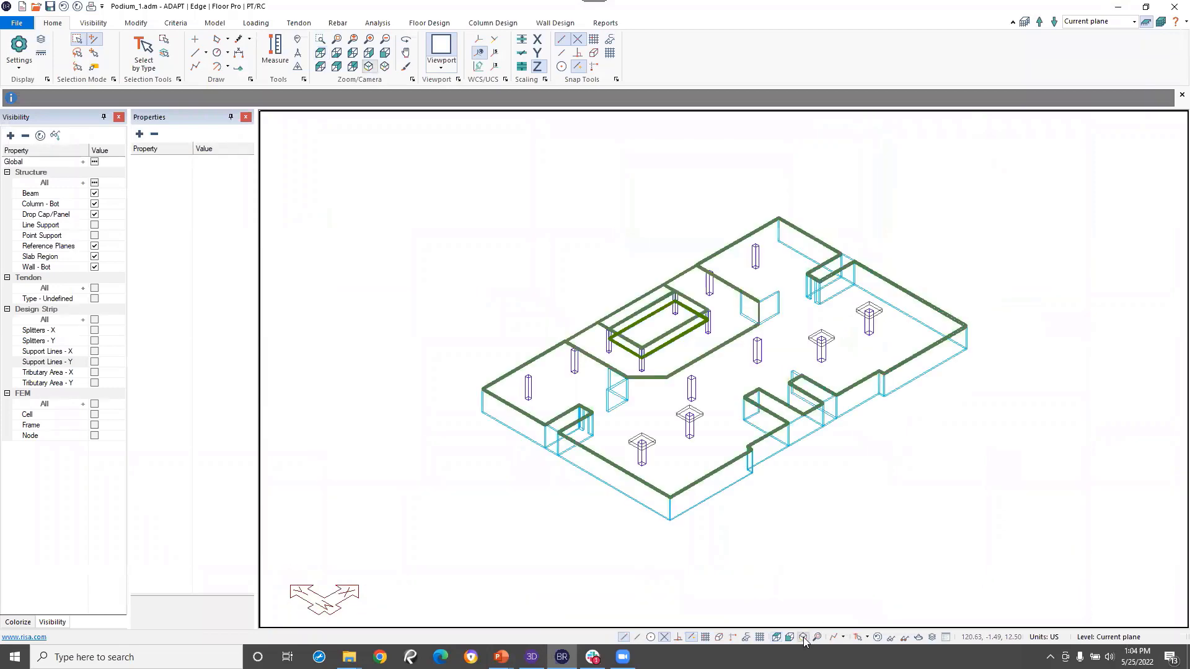
pyautogui.scroll(5, 620, 347)
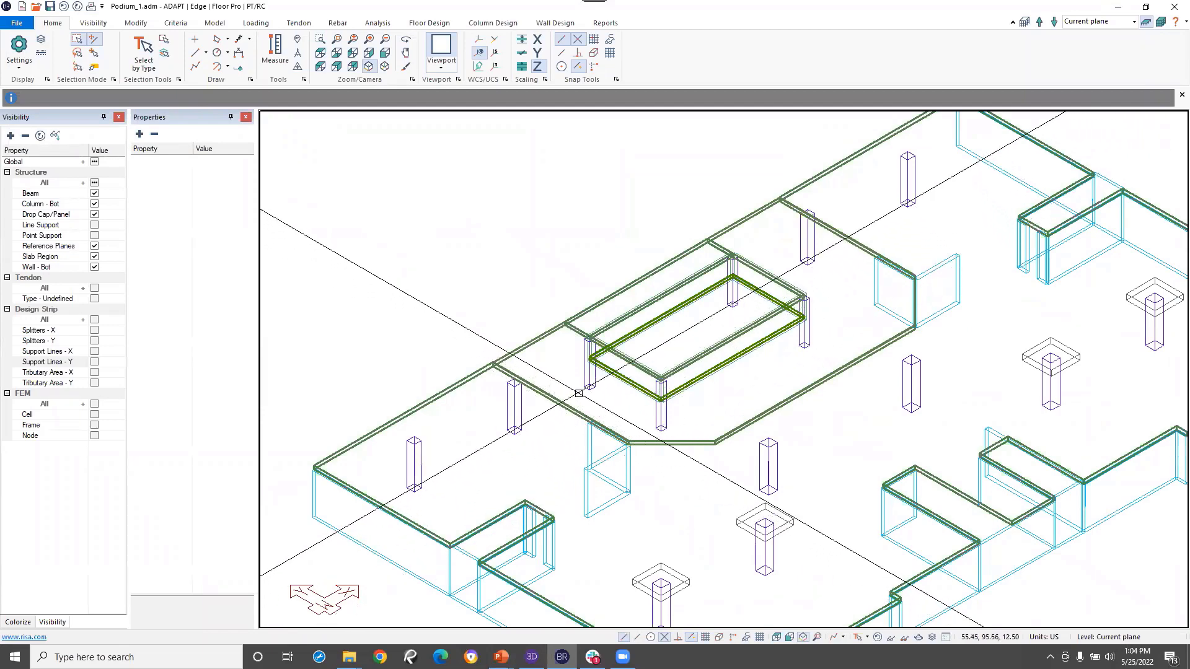
pyautogui.moveTo(553, 375); pyautogui.dragTo(533, 375, button='middle')
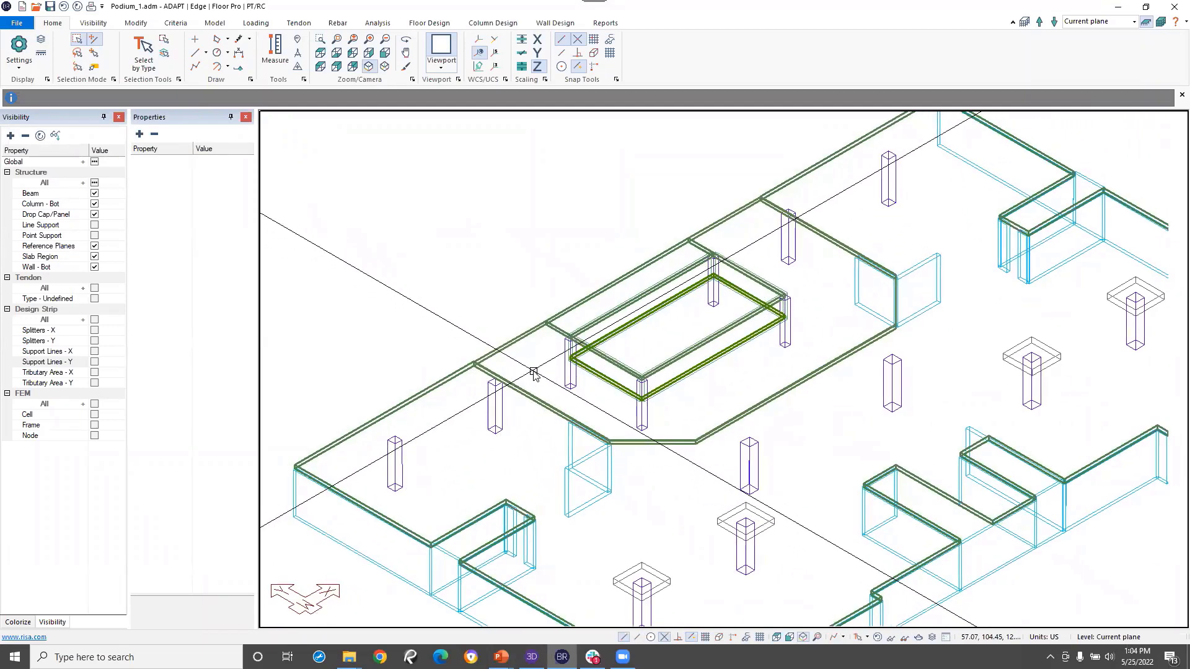
pyautogui.scroll(3, 494, 324)
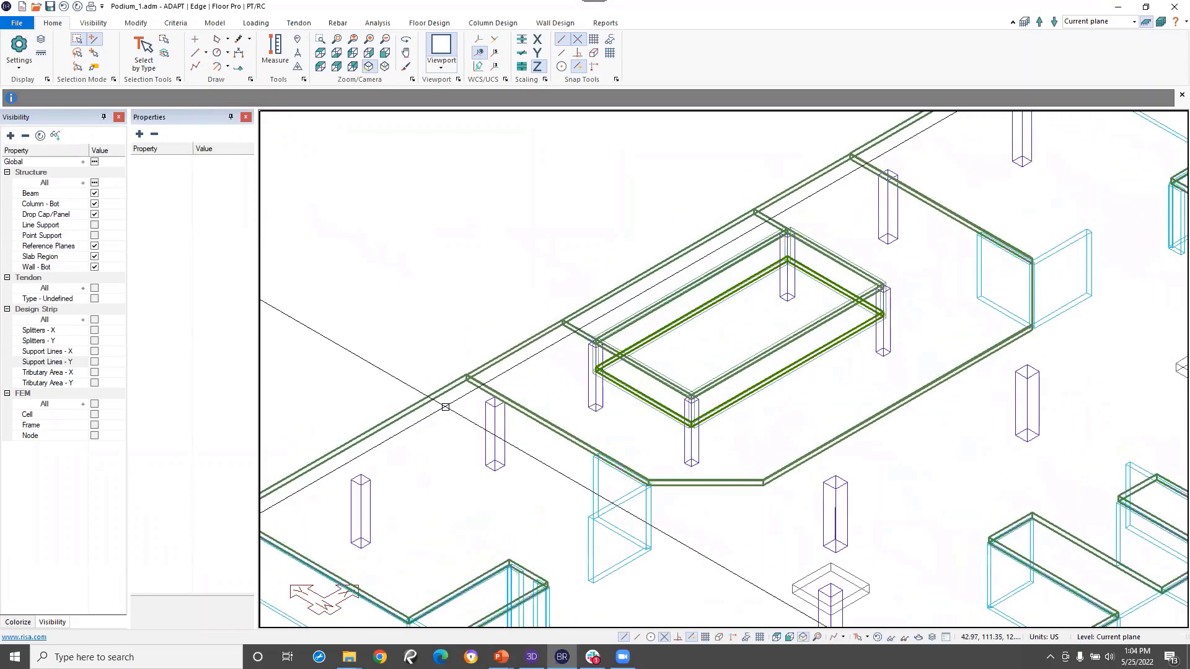
pyautogui.moveTo(458, 379); pyautogui.dragTo(482, 347)
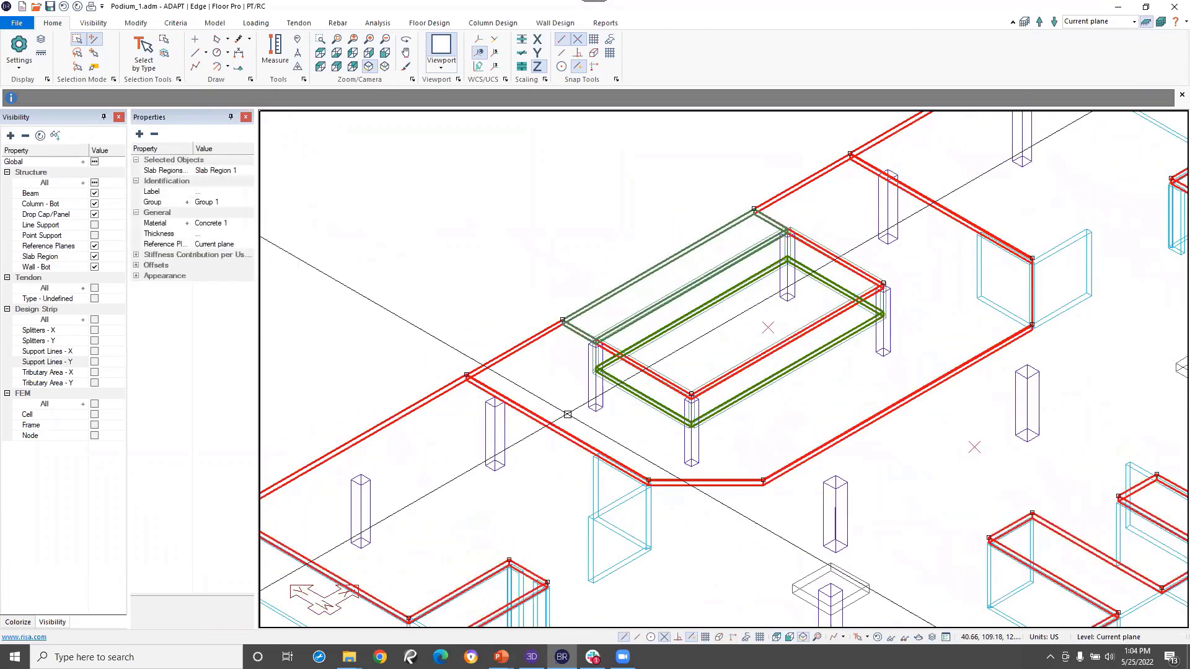
pyautogui.keyDown('ctrl'); pyautogui.click(609, 295); pyautogui.keyUp('ctrl')
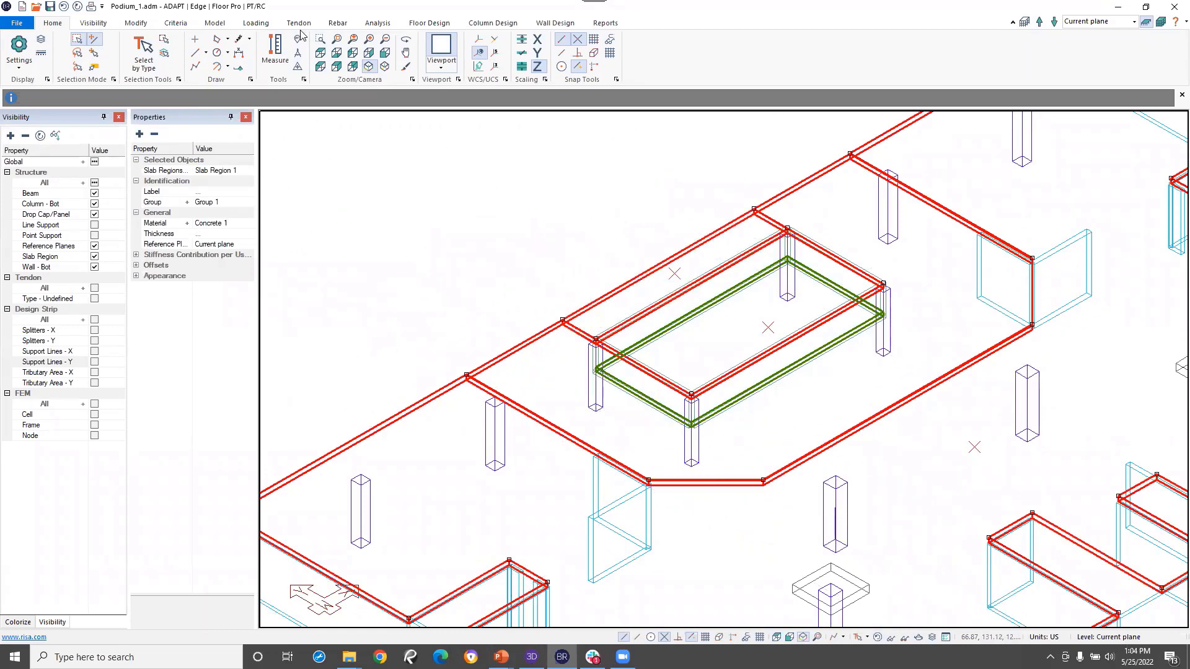
pyautogui.click(256, 23)
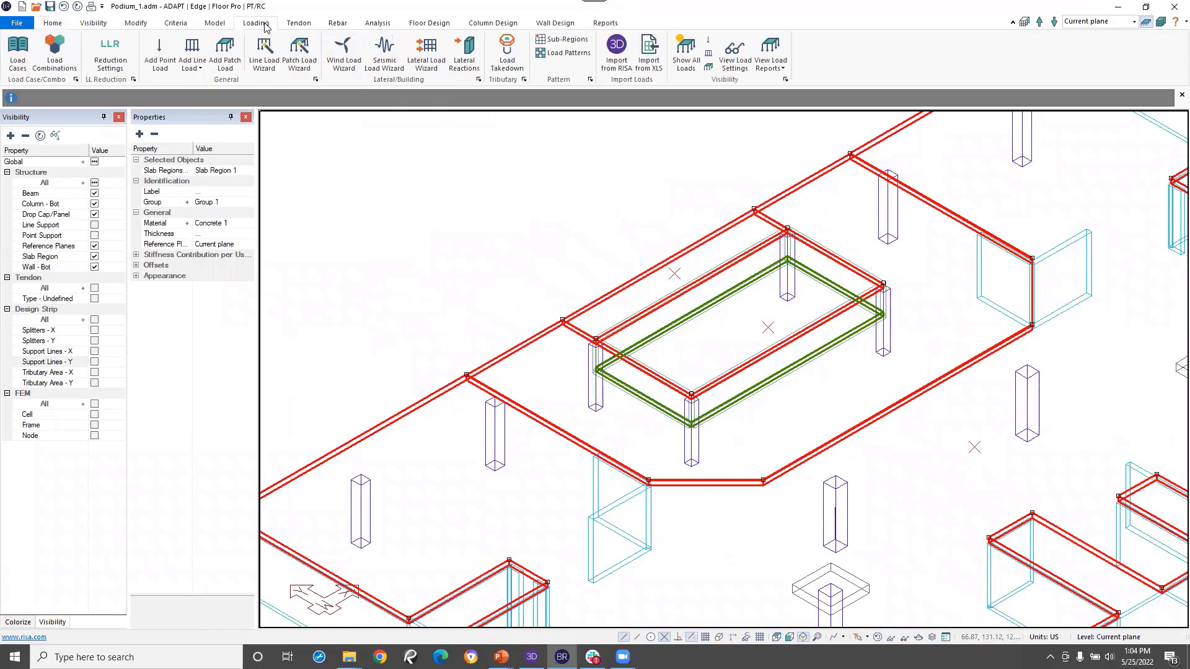
pyautogui.click(299, 52)
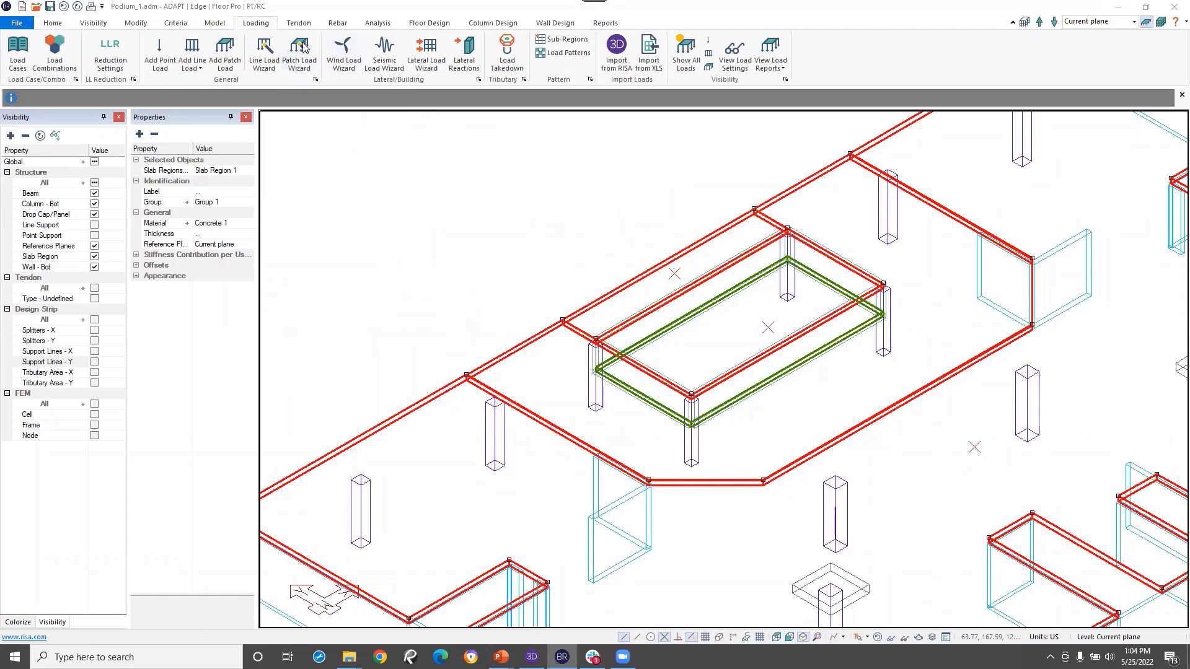
pyautogui.doubleClick(648, 279)
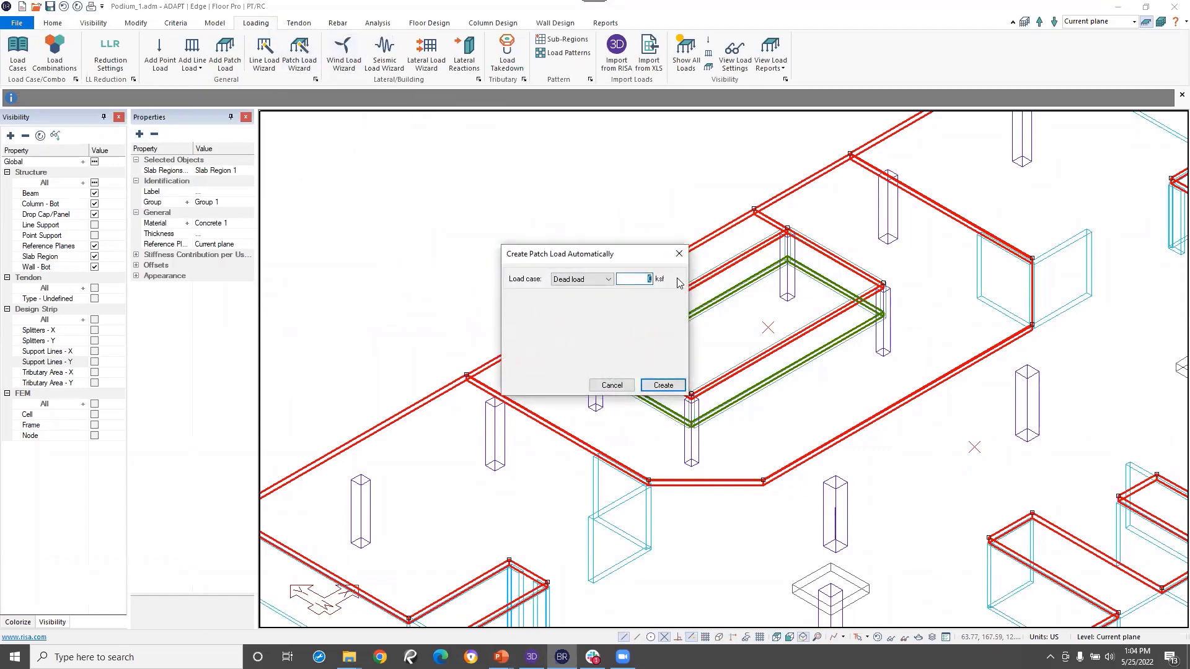
pyautogui.write('.025')
pyautogui.click(663, 385)
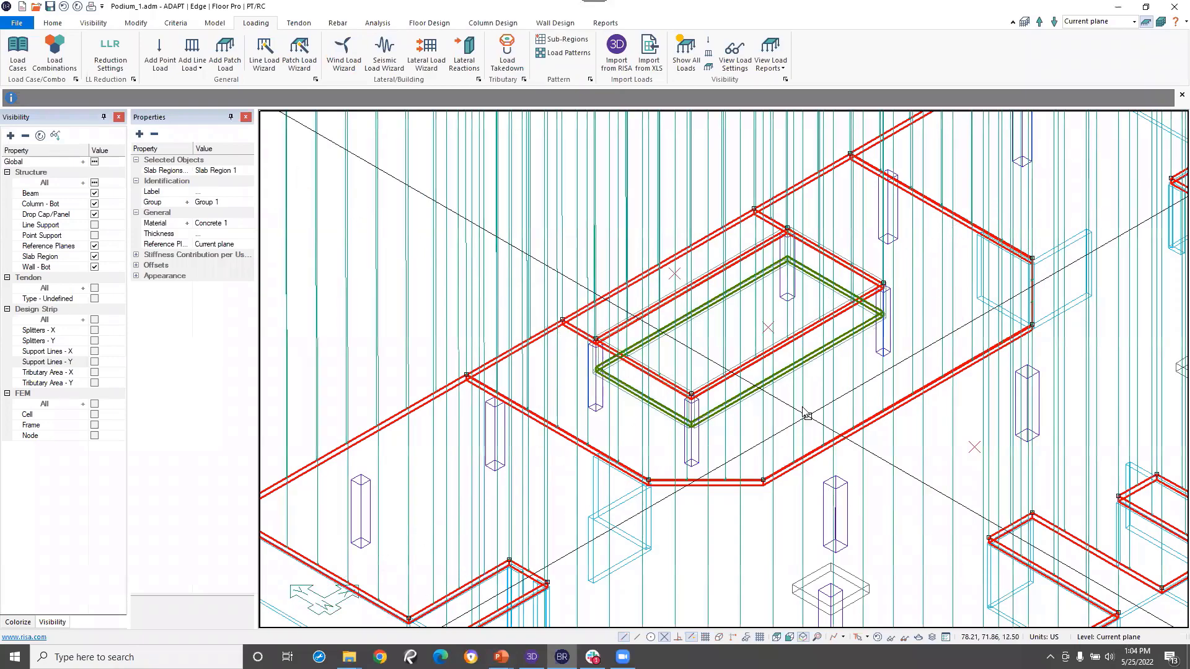
# - Apply a 0.320 ksf dead patch load to the recessed rectangular slab region
pyautogui.scroll(-5, 793, 433)
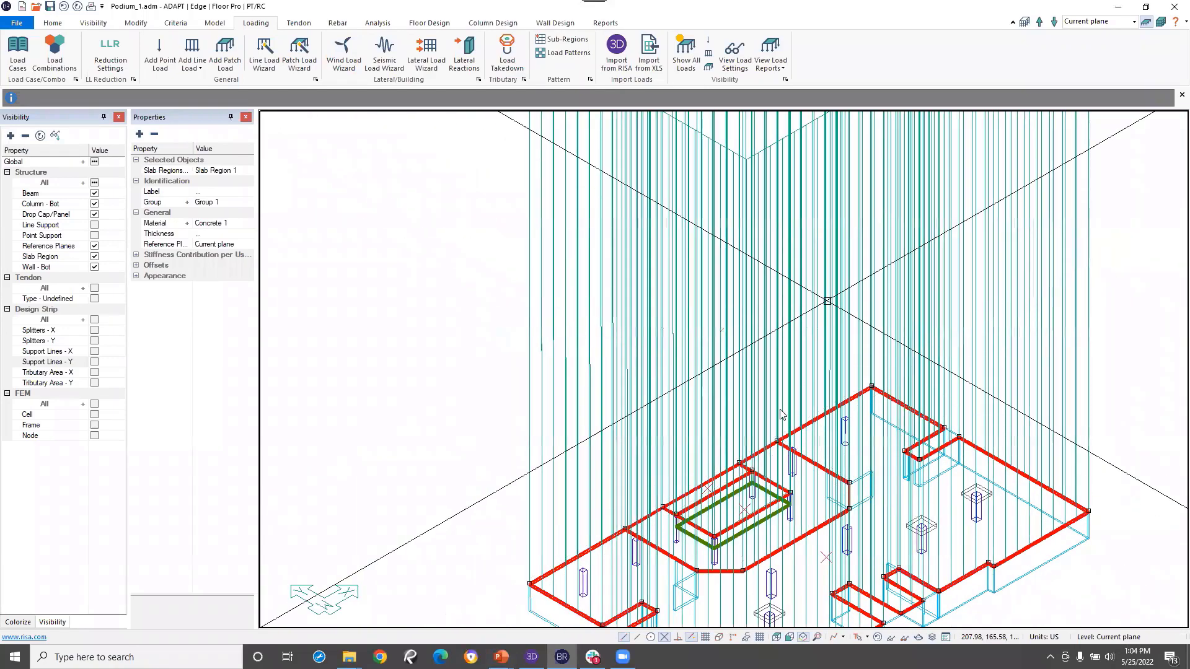
pyautogui.moveTo(821, 303); pyautogui.dragTo(734, 276, button='middle')
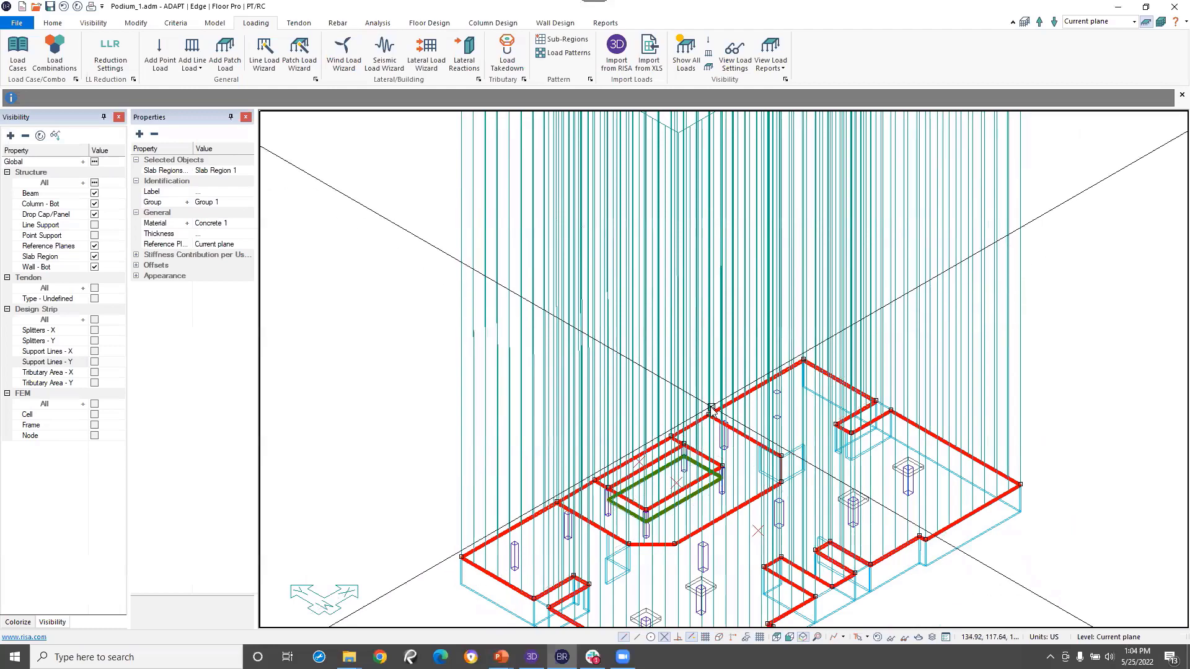
pyautogui.scroll(3, 657, 516)
pyautogui.scroll(3, 659, 514)
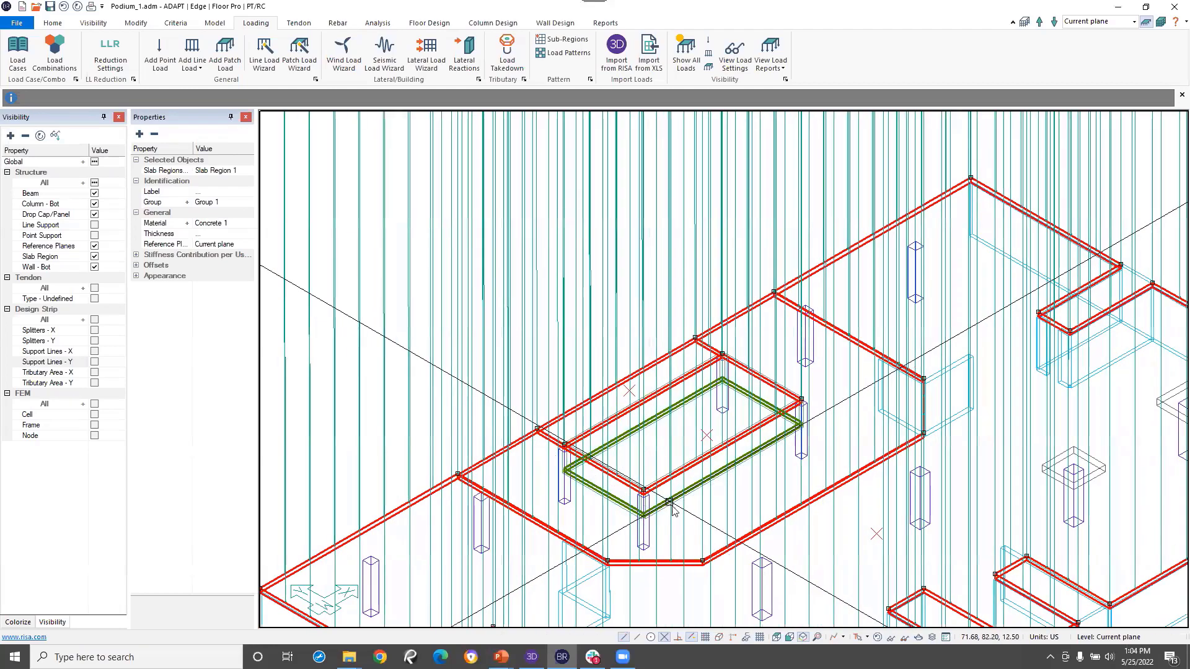
pyautogui.scroll(2, 662, 524)
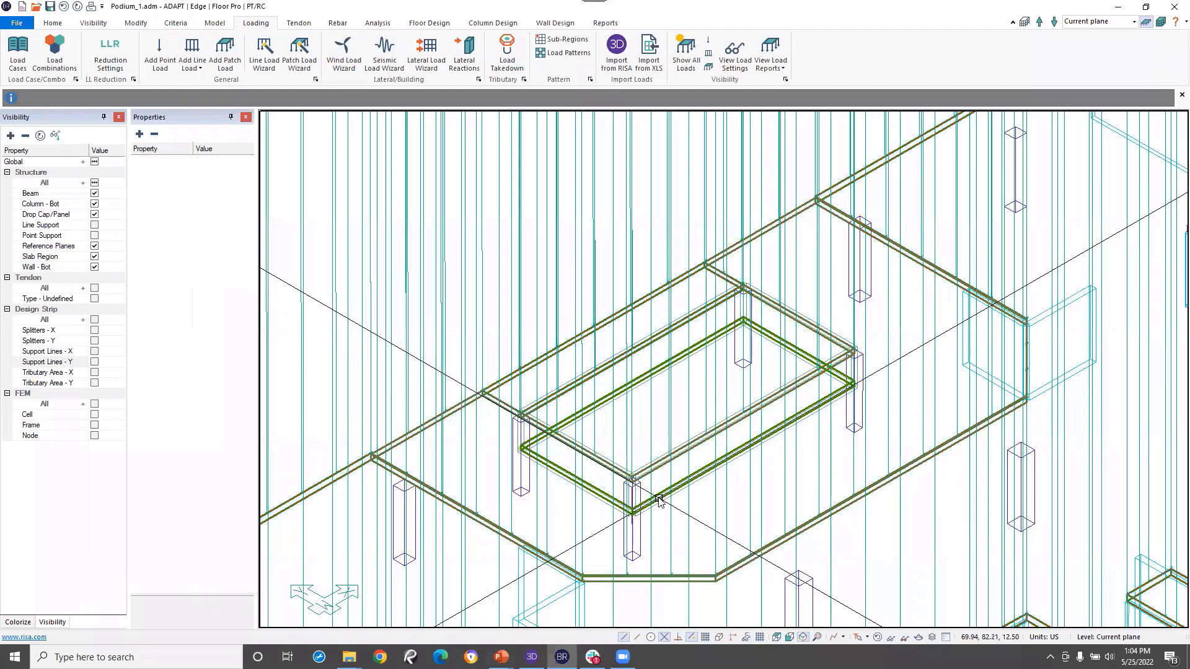
pyautogui.click(681, 490)
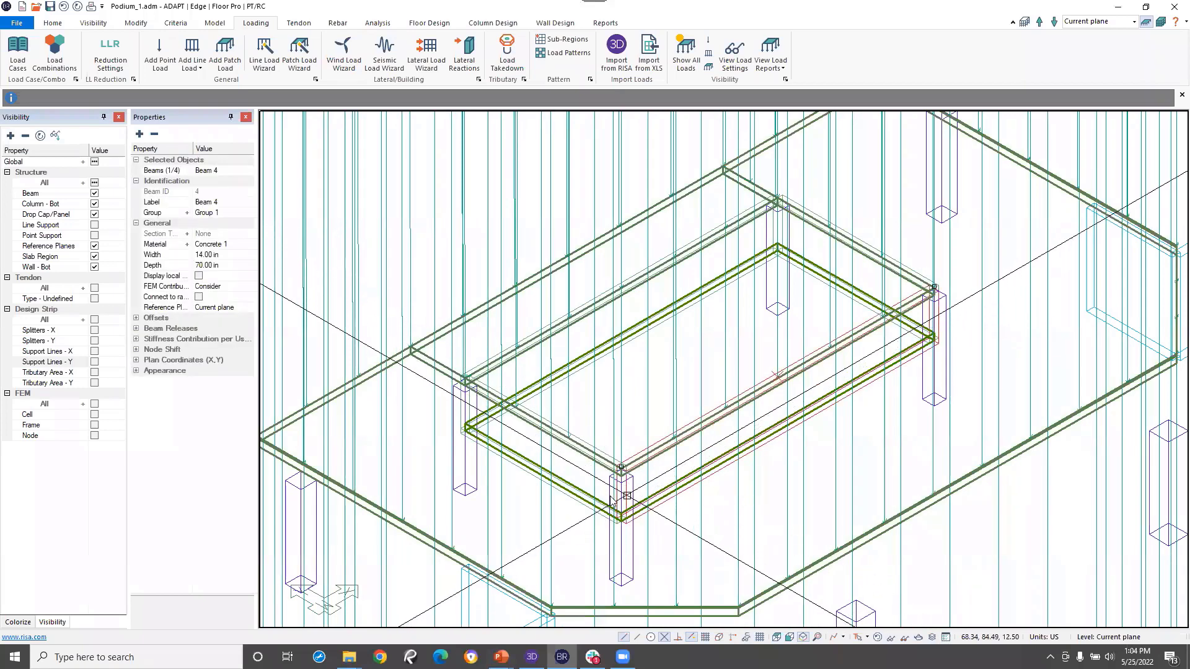
pyautogui.click(661, 531)
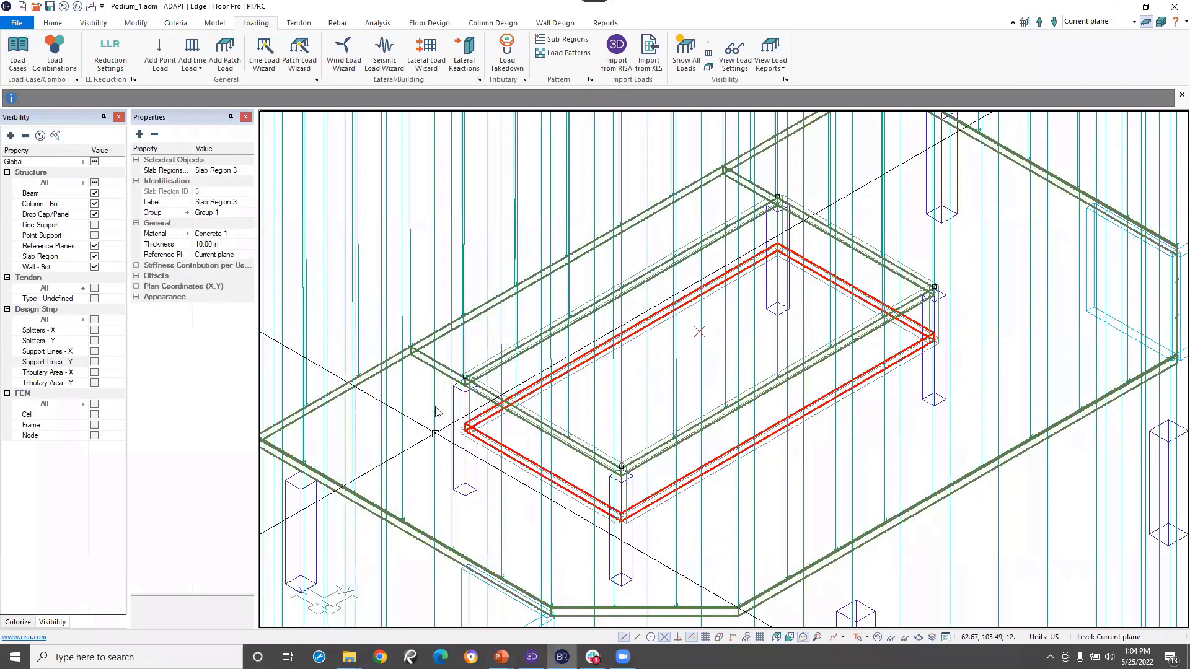
pyautogui.click(300, 55)
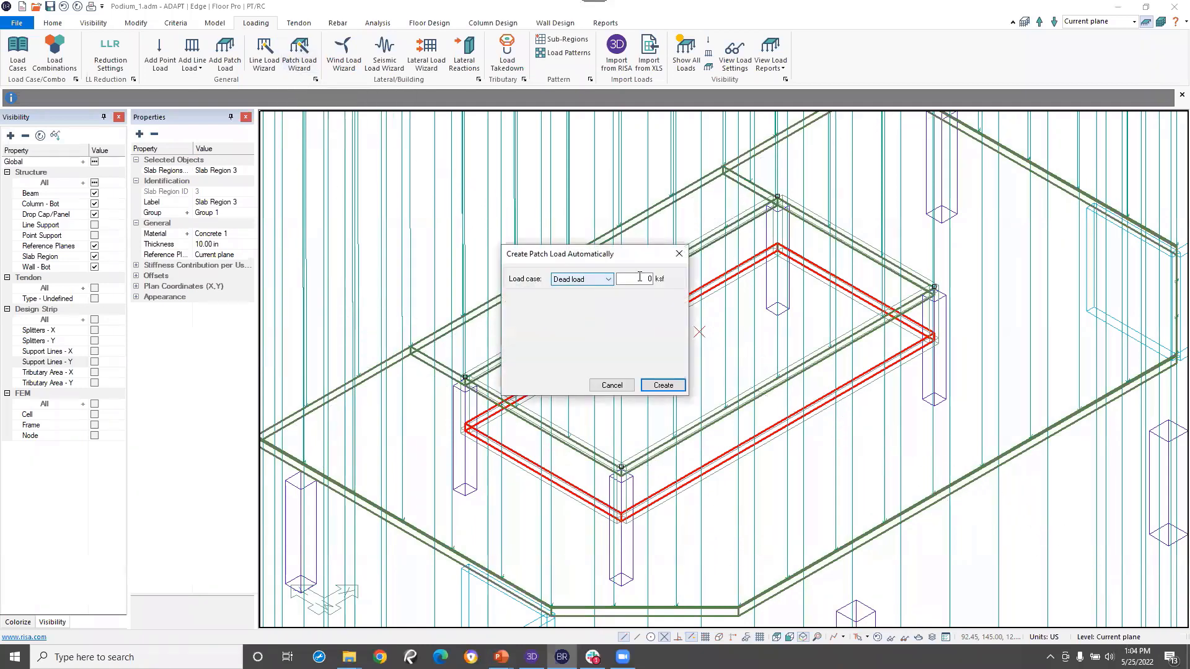
pyautogui.moveTo(640, 277); pyautogui.dragTo(700, 279)
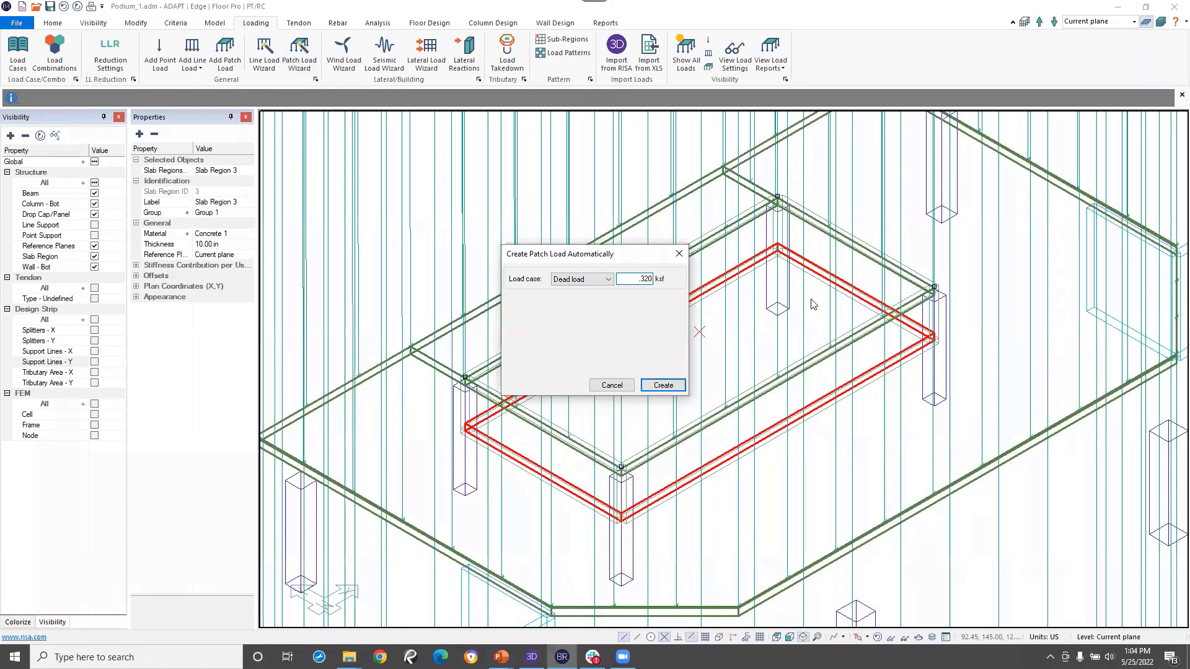
pyautogui.click(663, 384)
pyautogui.scroll(-8, 710, 421)
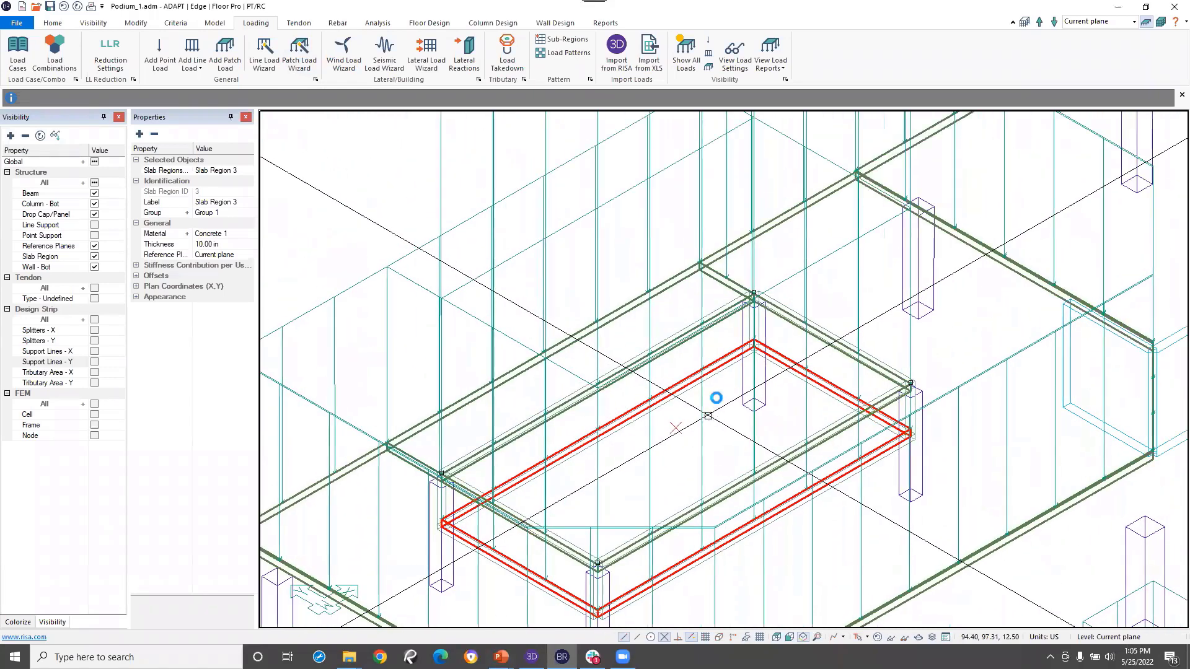
pyautogui.scroll(-6, 762, 417)
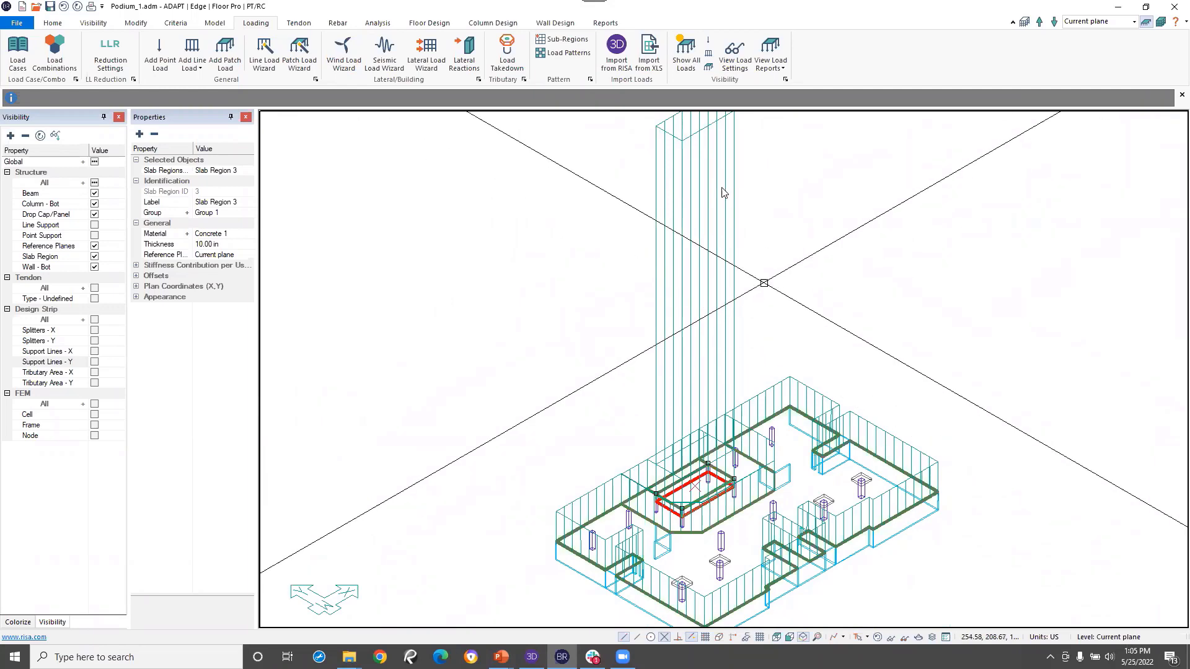
# - Apply a live patch load to the 12-inch-thick outer slab region
pyautogui.scroll(2, 646, 324)
pyautogui.scroll(5, 657, 422)
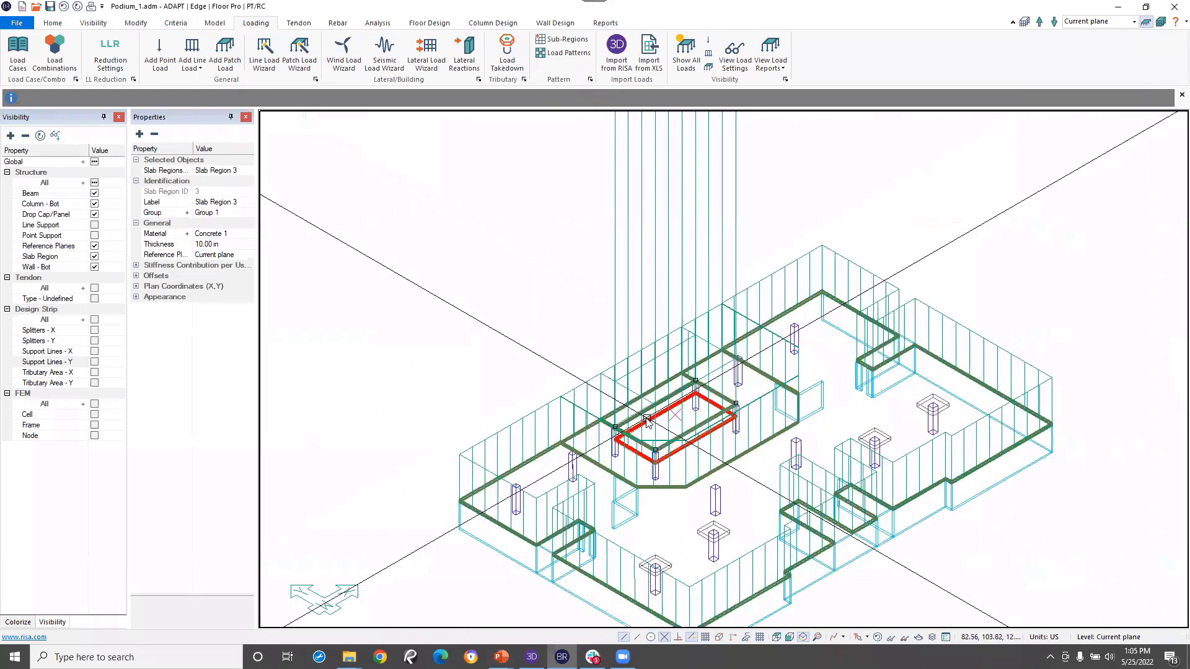
pyautogui.click(547, 361)
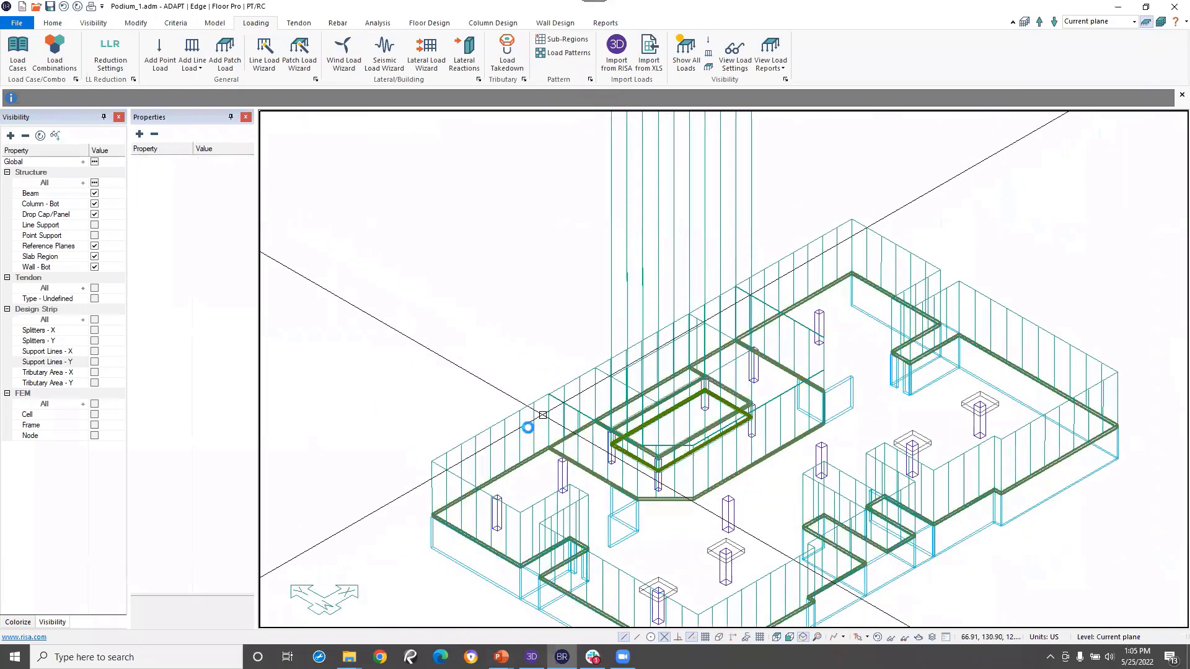
pyautogui.scroll(3, 530, 434)
pyautogui.click(551, 513)
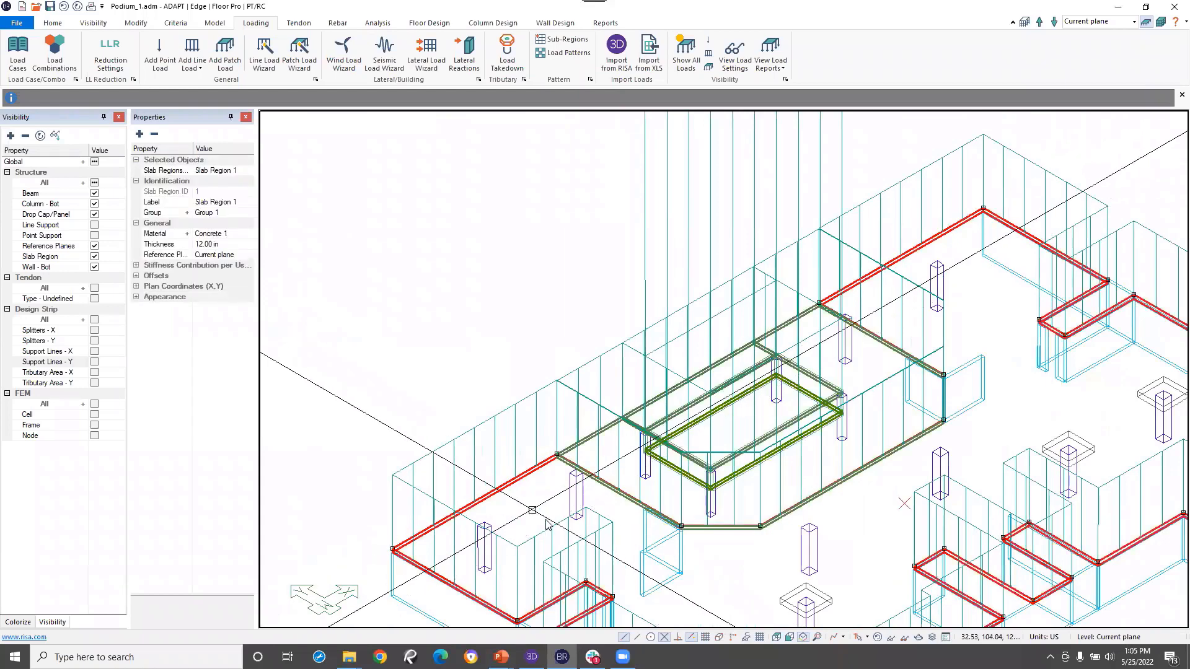
pyautogui.moveTo(657, 538); pyautogui.dragTo(592, 476, button='middle')
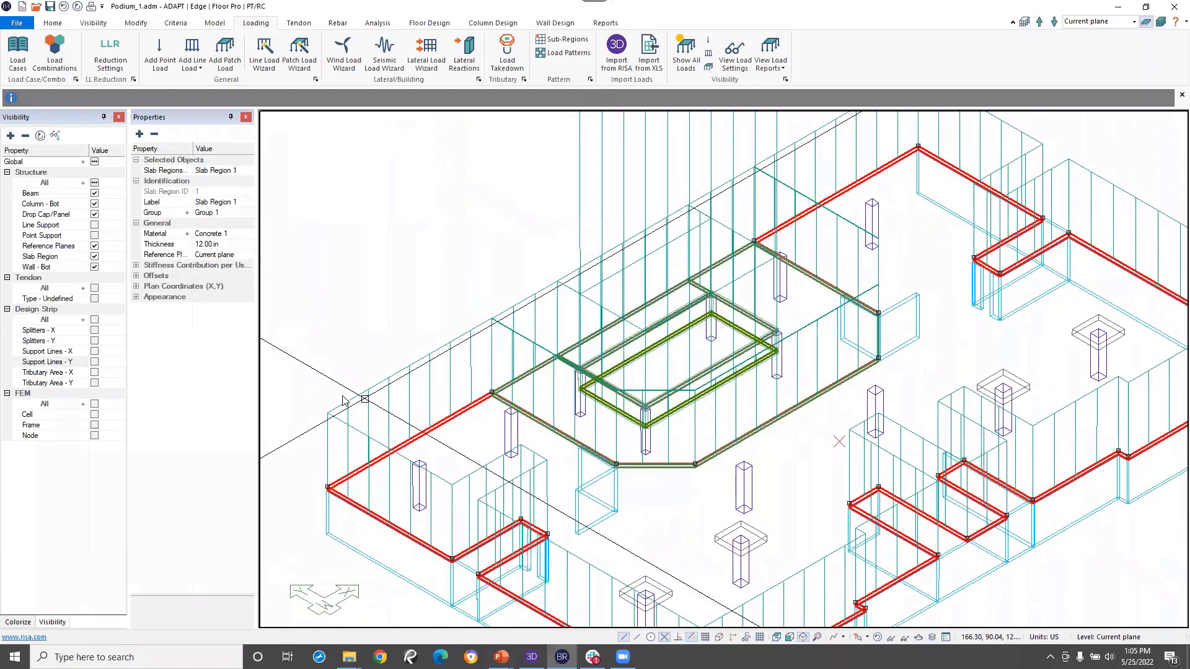
pyautogui.click(301, 54)
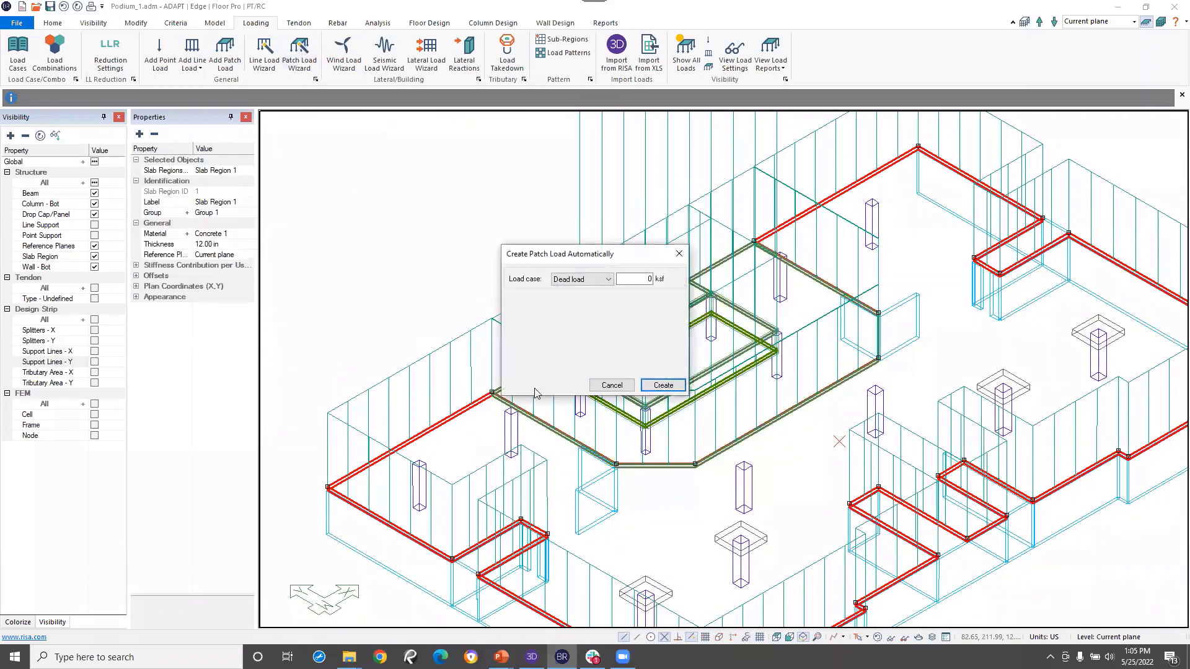
pyautogui.click(605, 279)
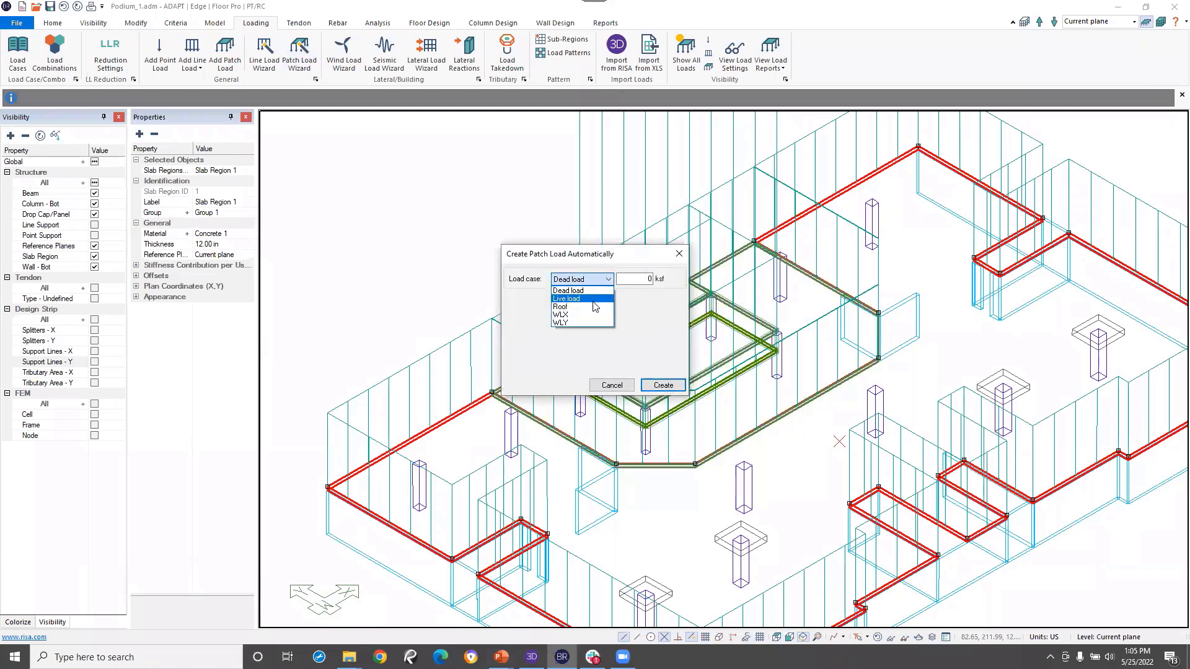
pyautogui.click(579, 294)
pyautogui.doubleClick(640, 281)
pyautogui.press('BackSpace')
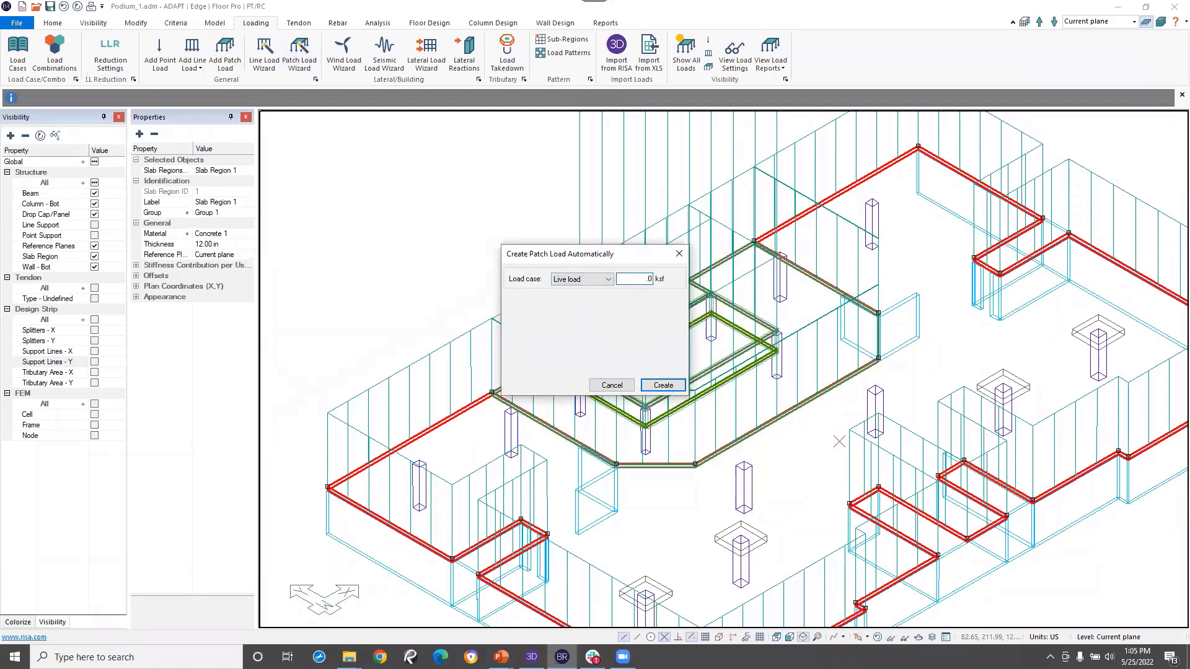
pyautogui.click(665, 386)
# - Apply a 0.06 ksf live patch load to the inner slab region, the strip along the slab edge and the recessed slab region
pyautogui.scroll(4, 553, 380)
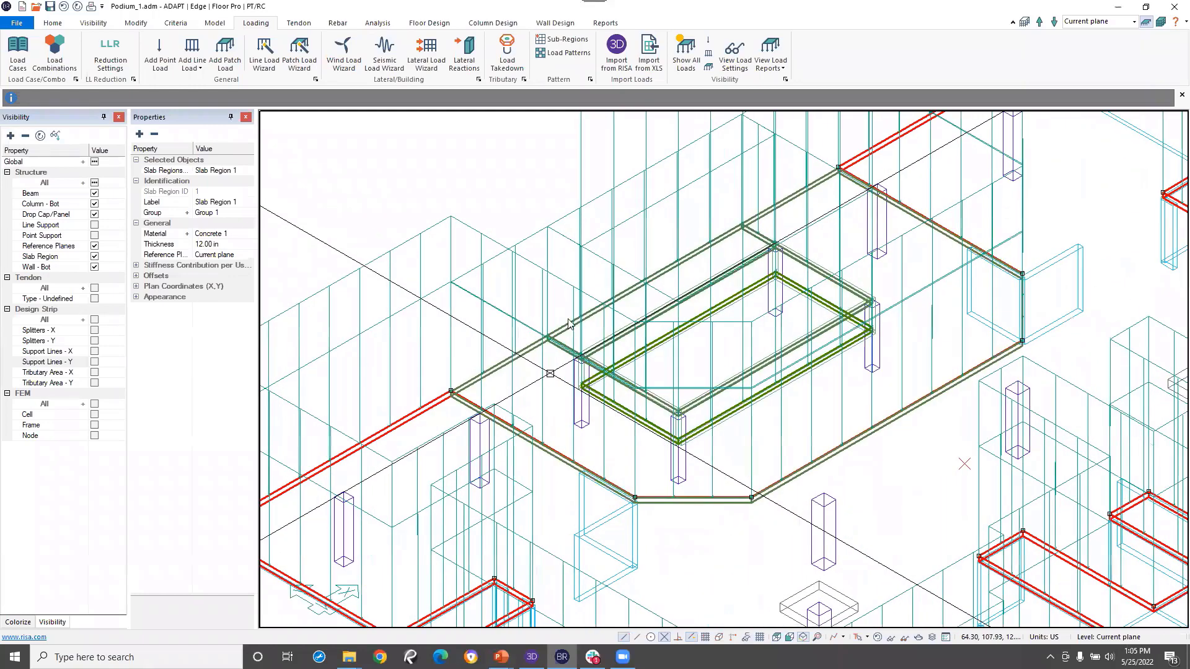
pyautogui.press('Escape')
pyautogui.click(576, 307)
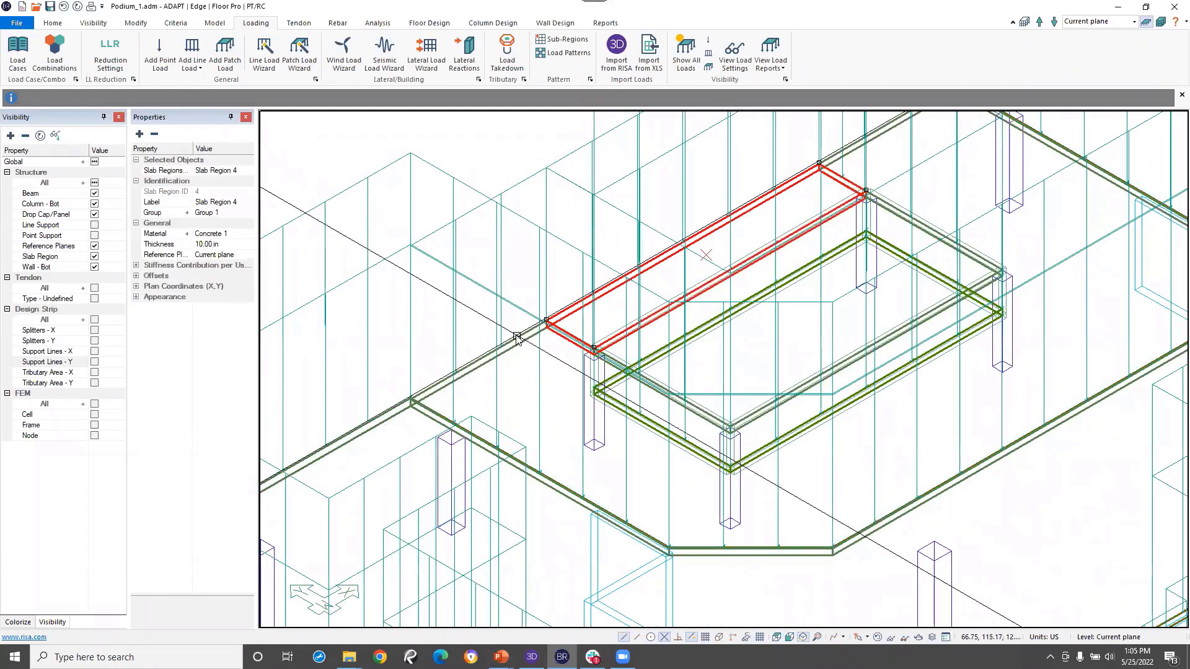
pyautogui.scroll(2, 735, 483)
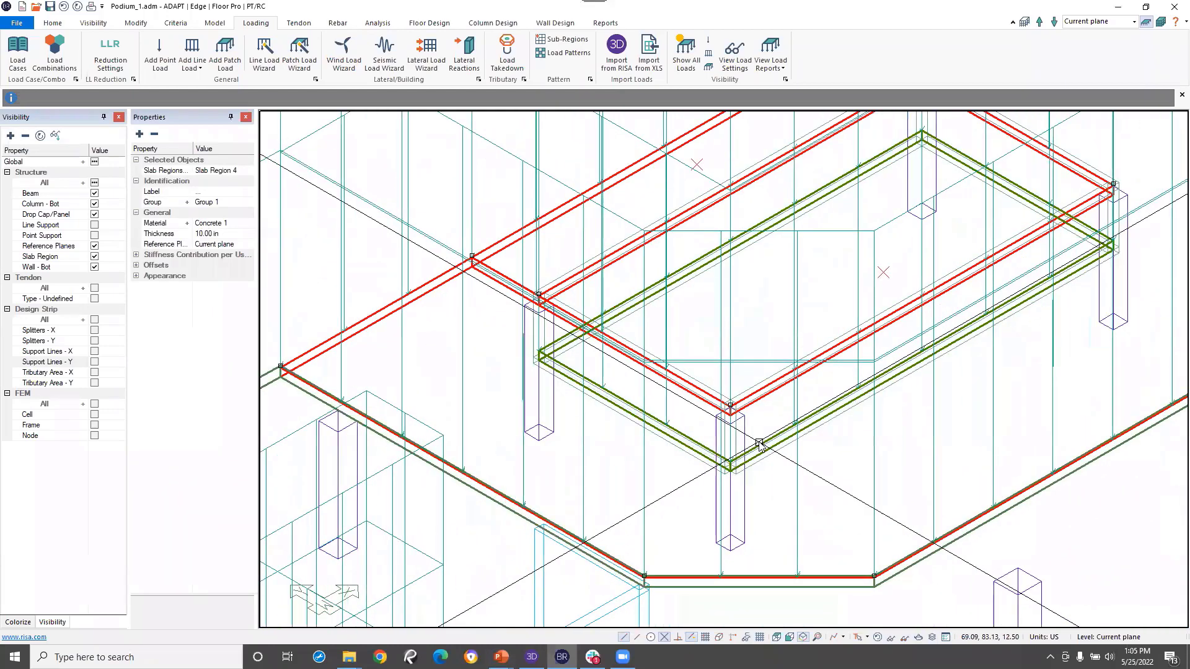
pyautogui.click(778, 446)
pyautogui.press('Tab')
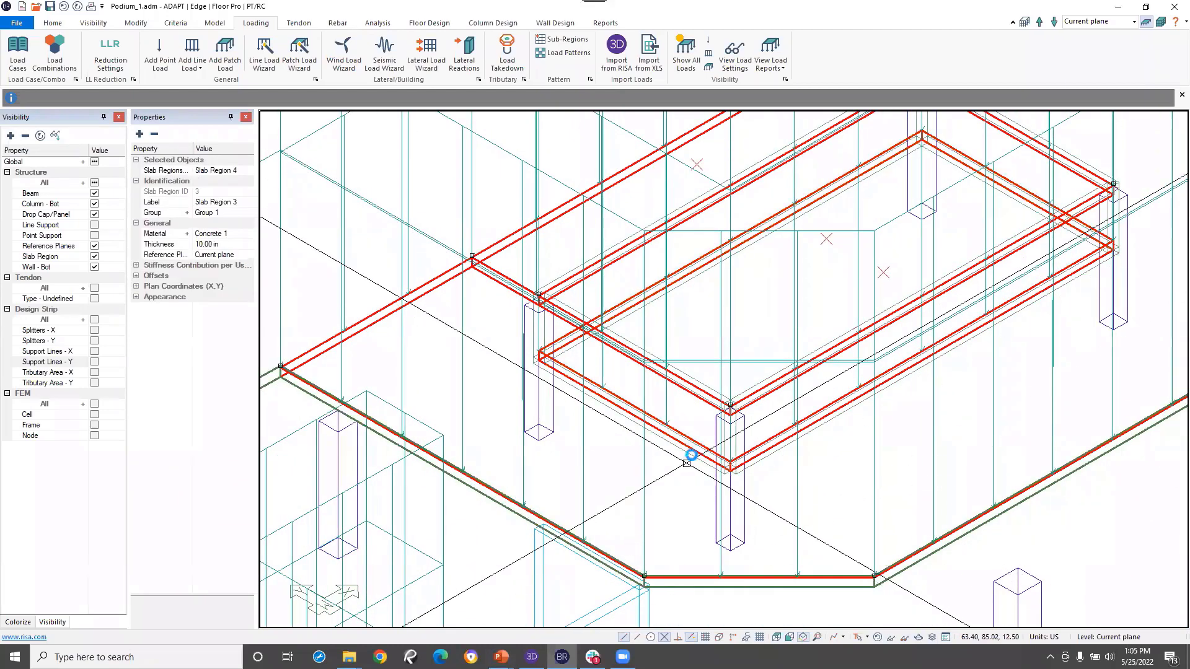
pyautogui.scroll(-3, 689, 458)
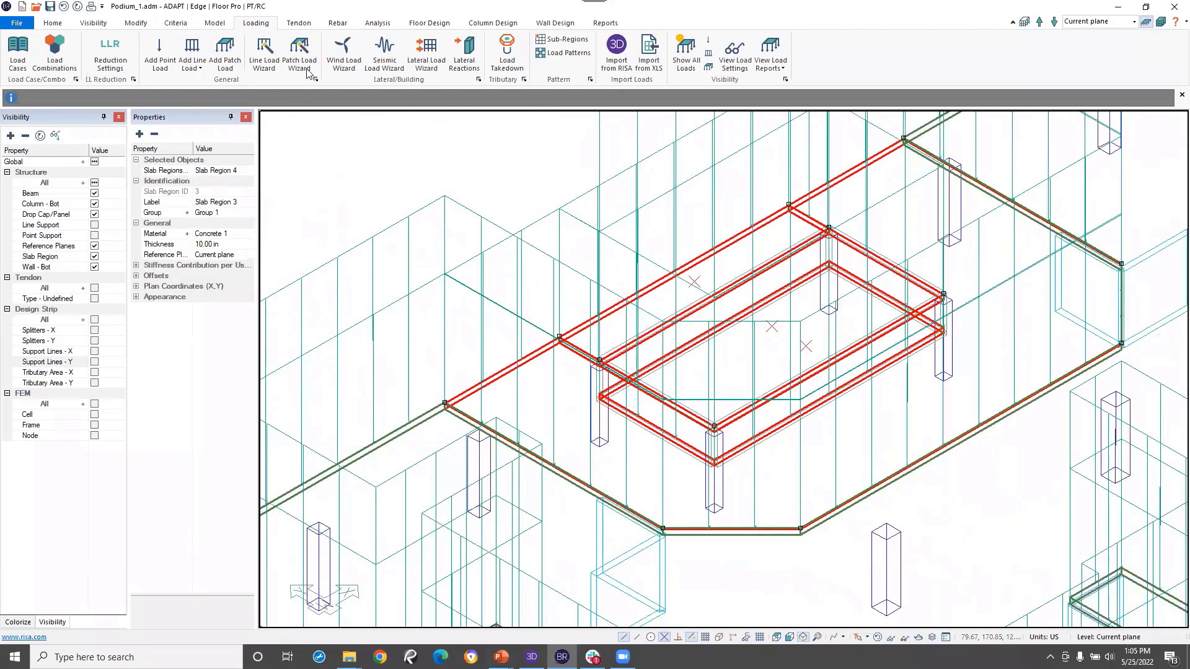
pyautogui.click(299, 53)
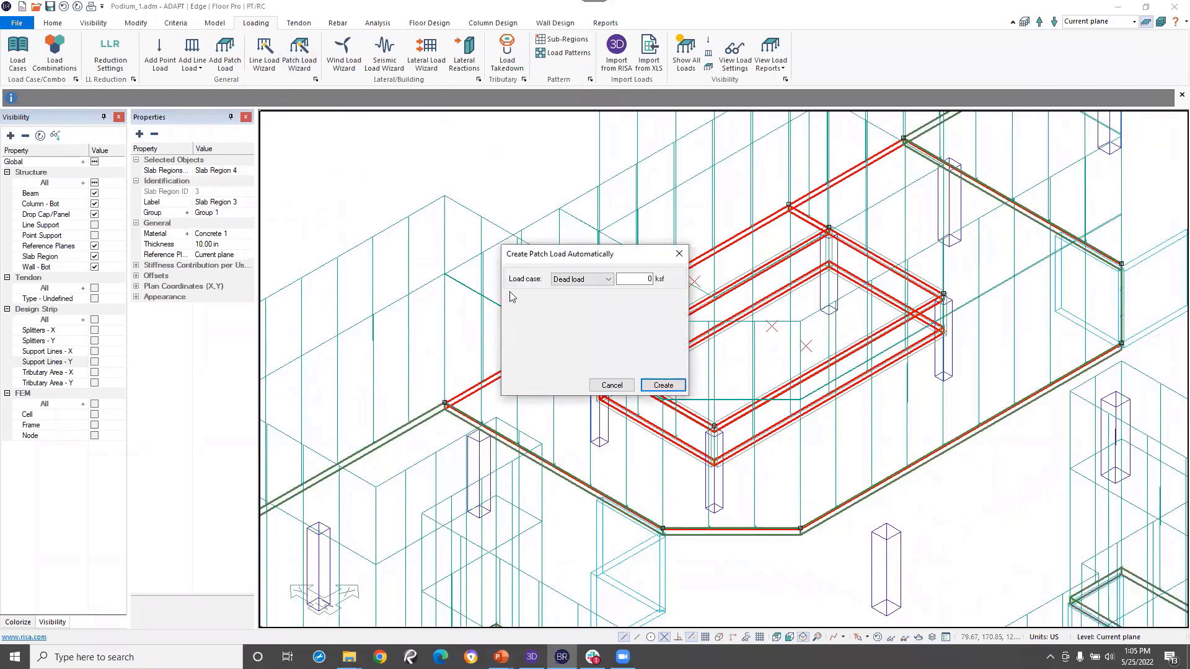
pyautogui.click(608, 279)
pyautogui.click(577, 300)
pyautogui.press('Tab')
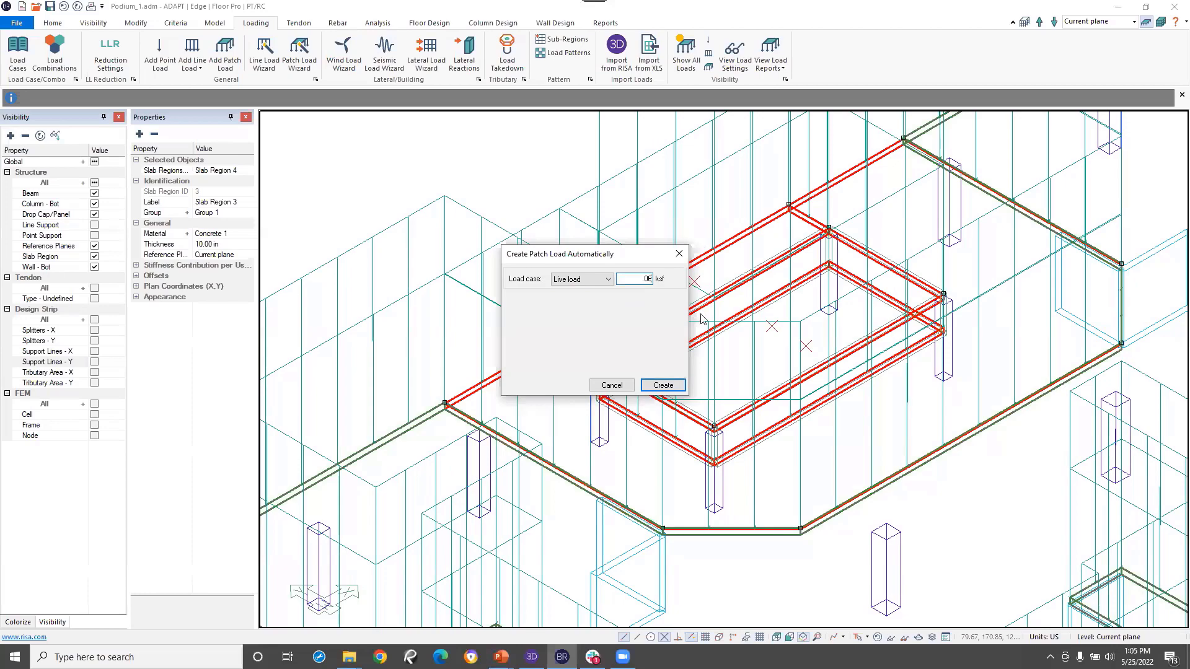
pyautogui.write('.06')
pyautogui.click(662, 386)
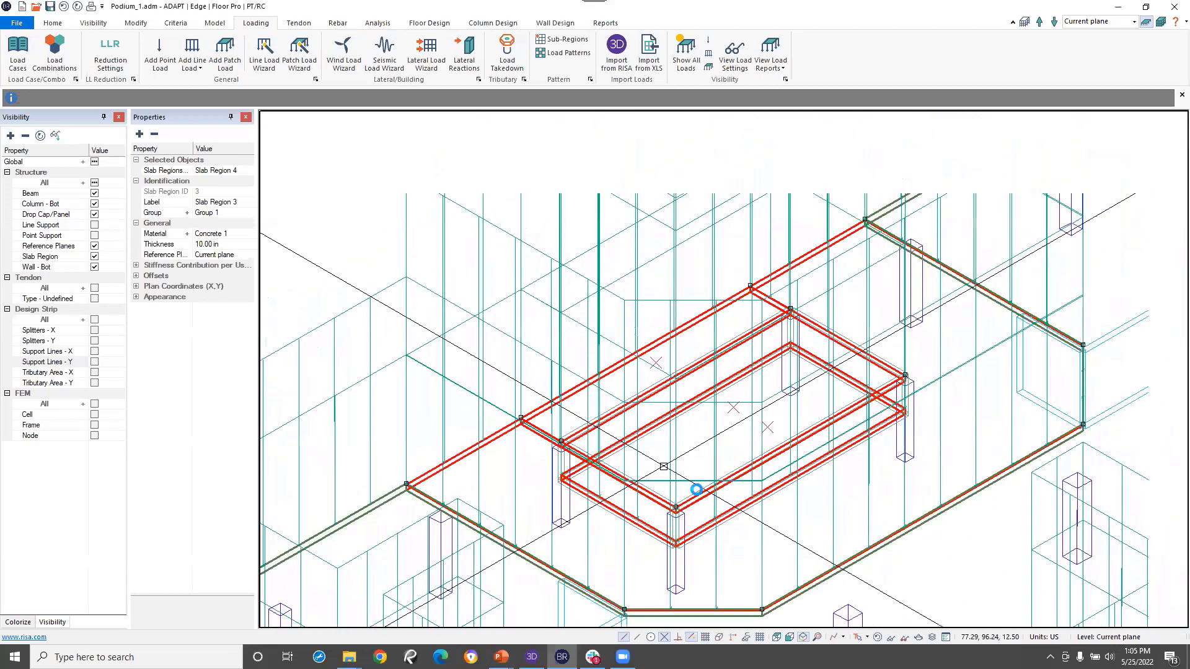
# - Clear the slab region selection, hide all loads and show the podium model in plan view
pyautogui.scroll(-4, 697, 494)
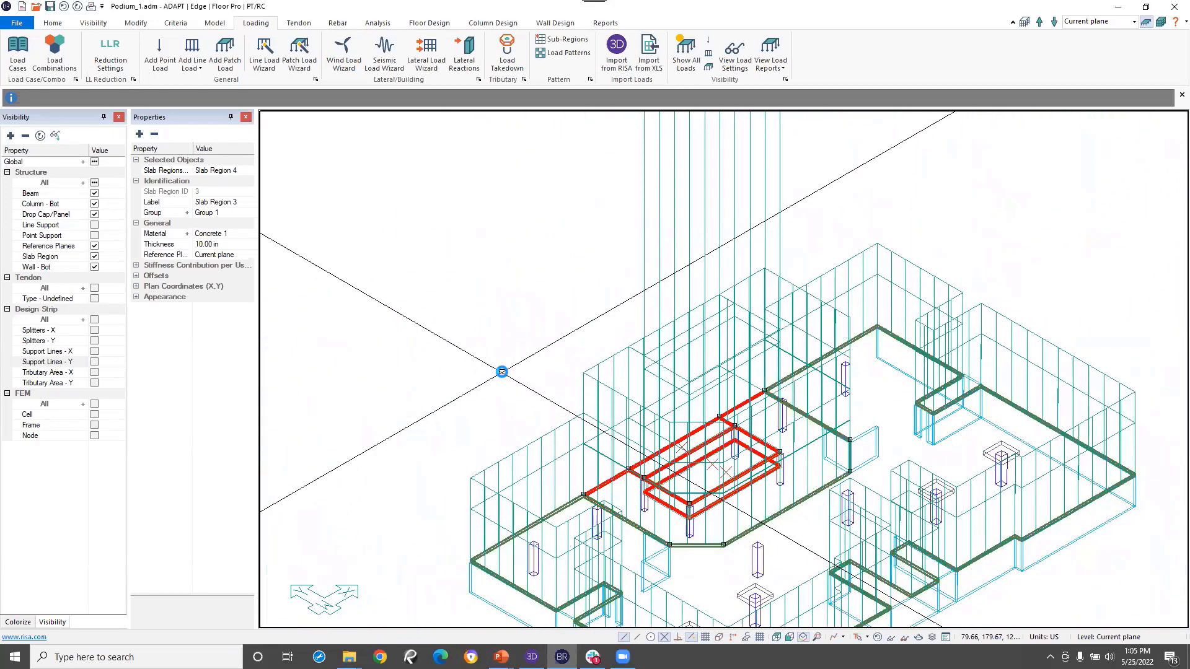
pyautogui.click(502, 372)
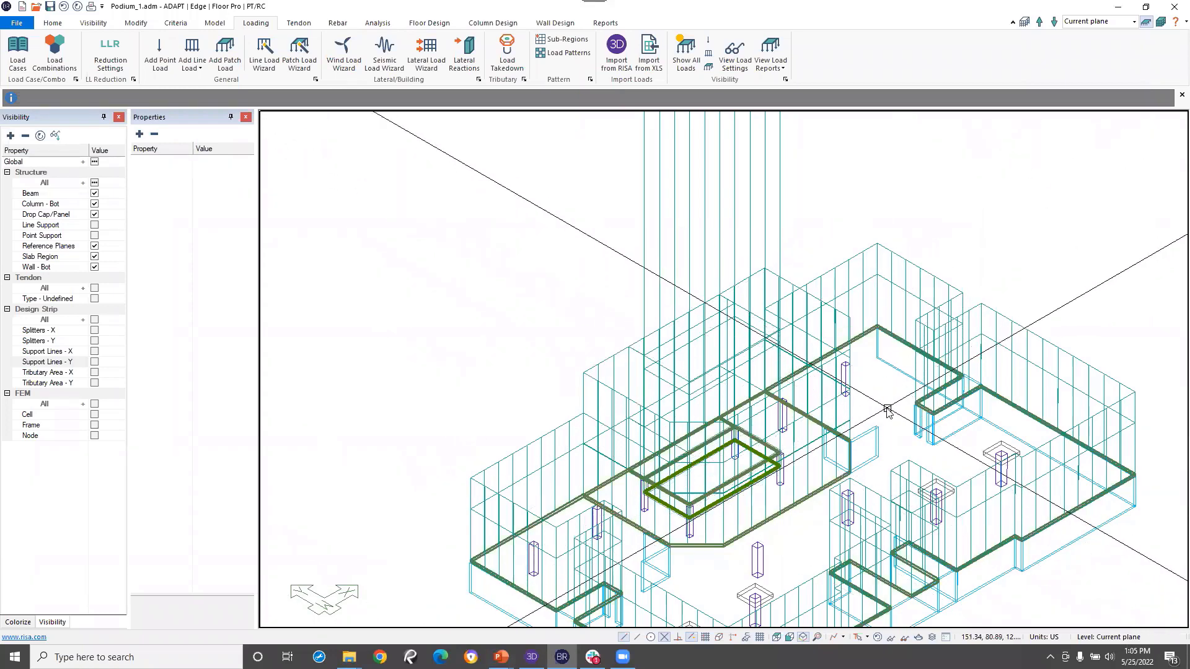
pyautogui.moveTo(886, 412); pyautogui.dragTo(860, 364, button='middle')
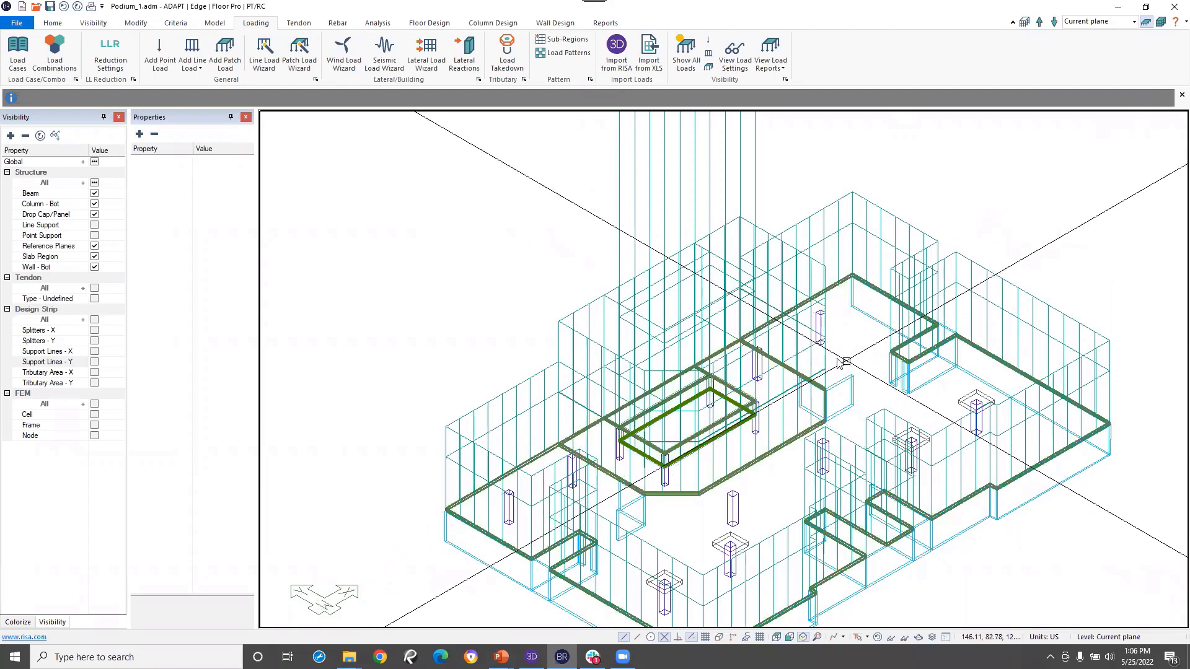
pyautogui.scroll(-3, 773, 337)
pyautogui.click(39, 137)
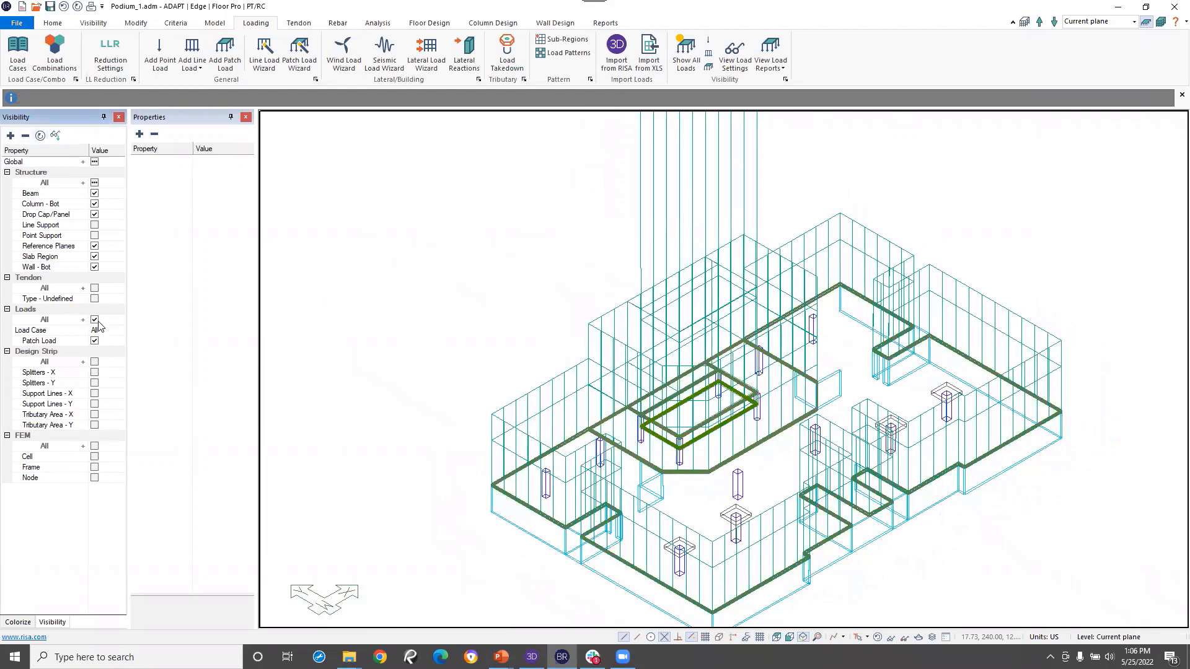
pyautogui.click(95, 320)
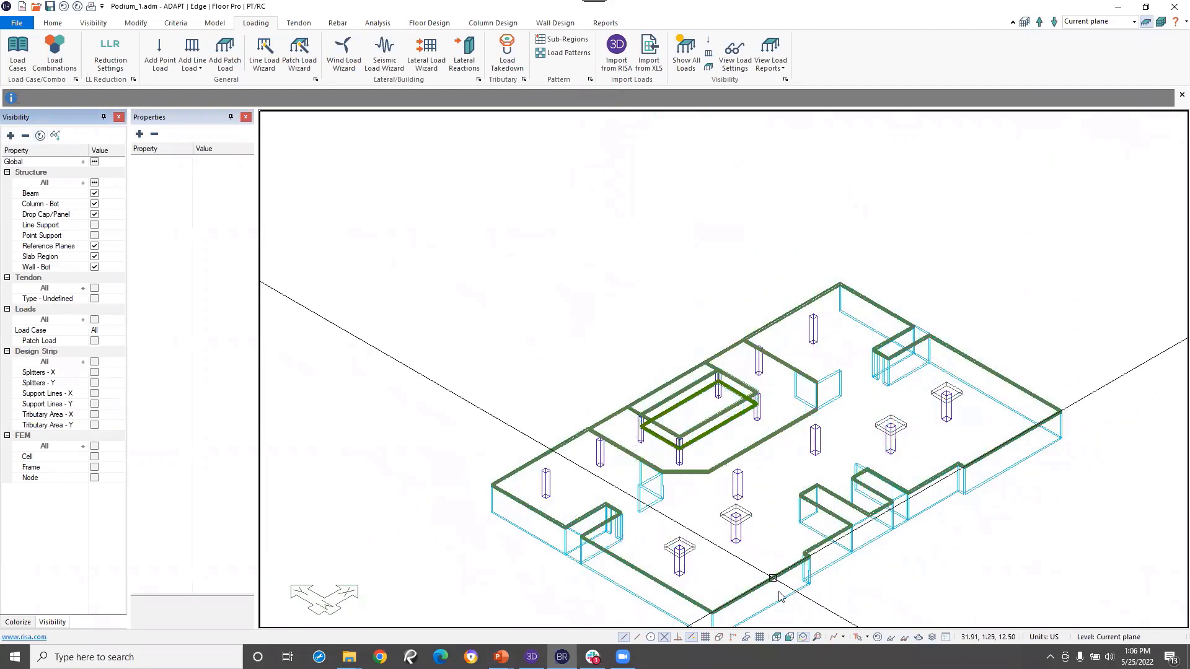
pyautogui.click(777, 637)
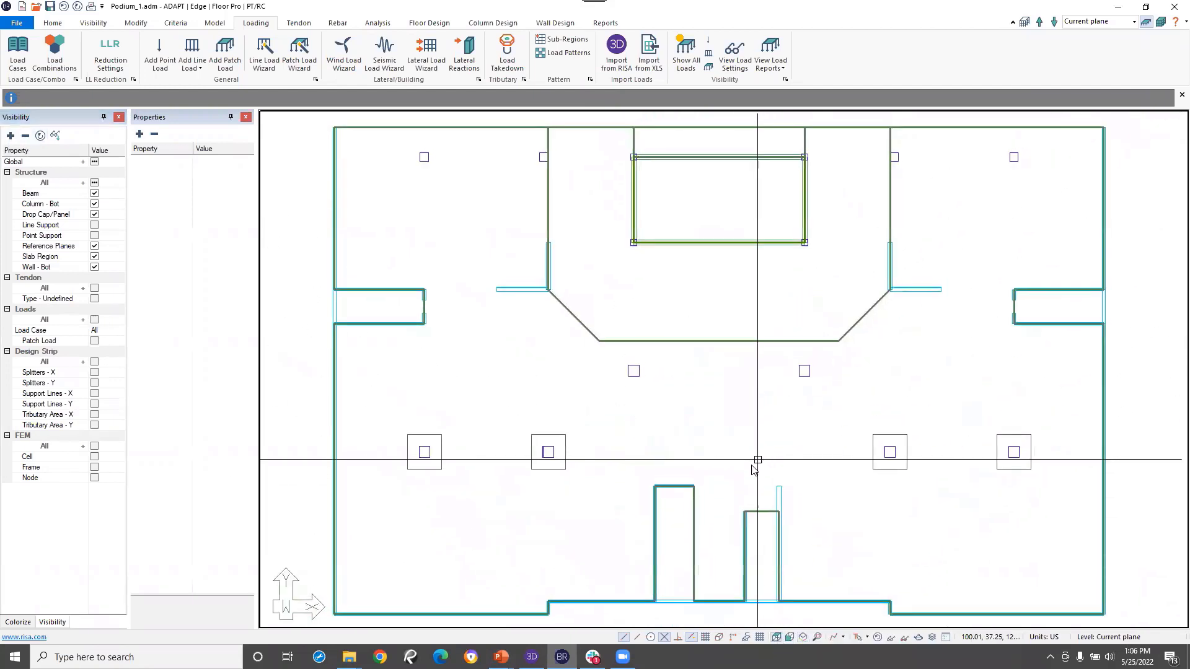
pyautogui.scroll(-3, 754, 469)
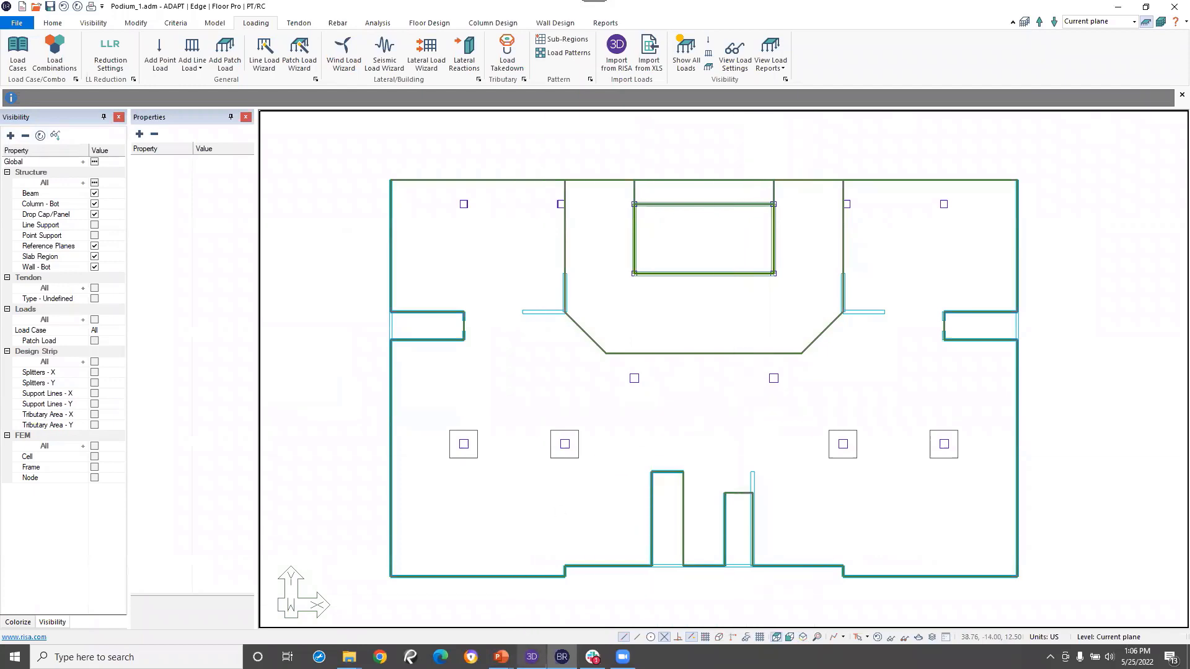
# - Switch to RISA-3D and export the model as ADAPT Builder file Podium Webinar.b3d in the 2022-5-25 folder, replacing the existing file
pyautogui.moveTo(532, 657)
pyautogui.click(531, 604)
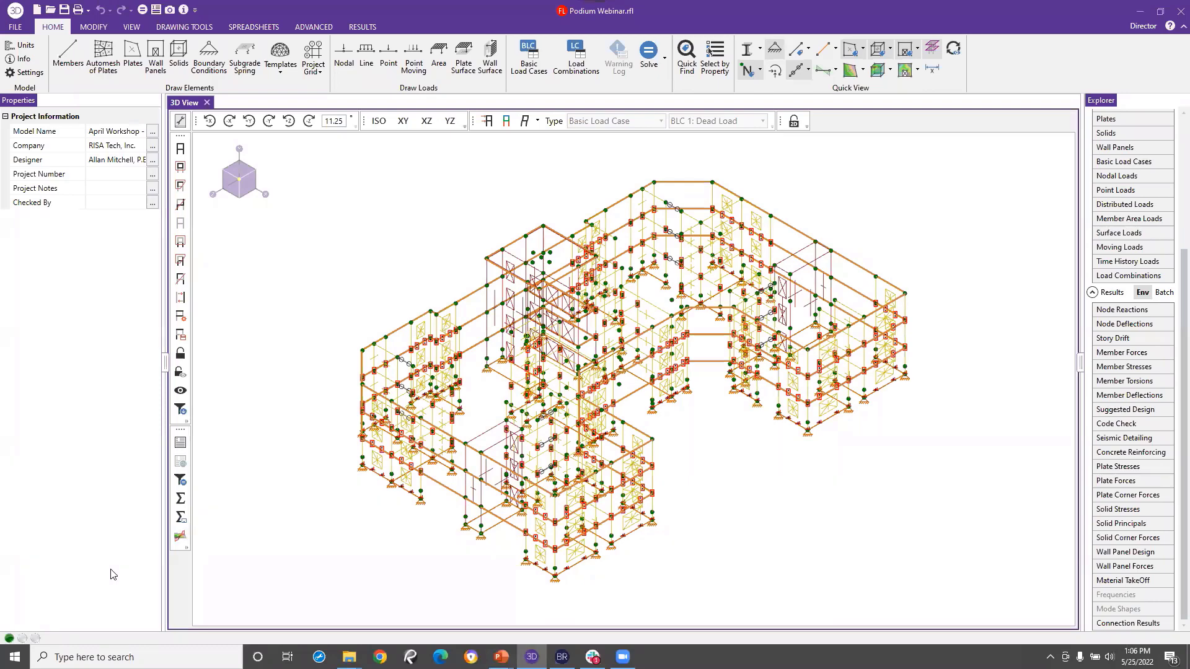
pyautogui.click(13, 28)
pyautogui.moveTo(38, 235)
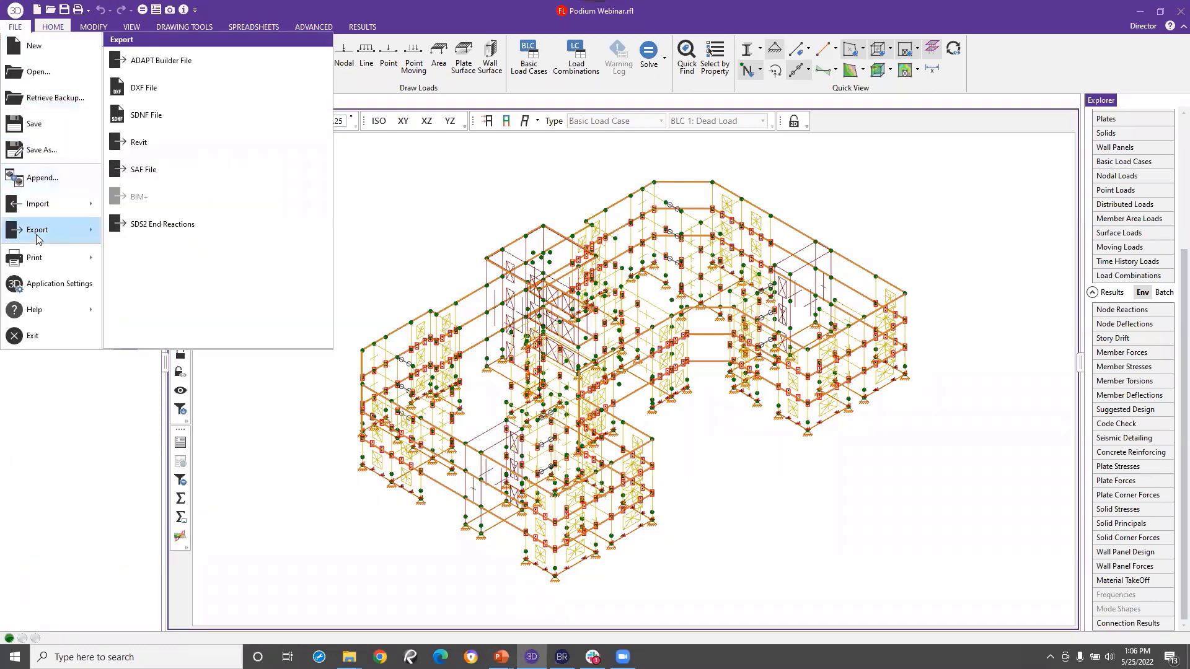
pyautogui.click(162, 62)
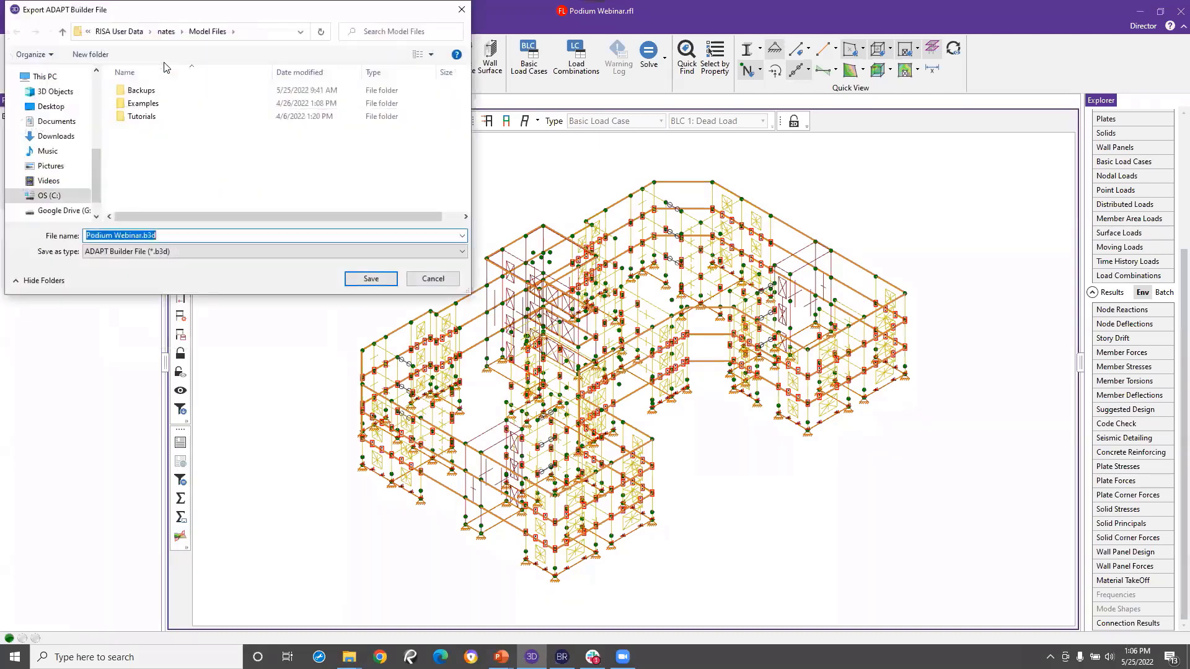
pyautogui.scroll(1, 60, 141)
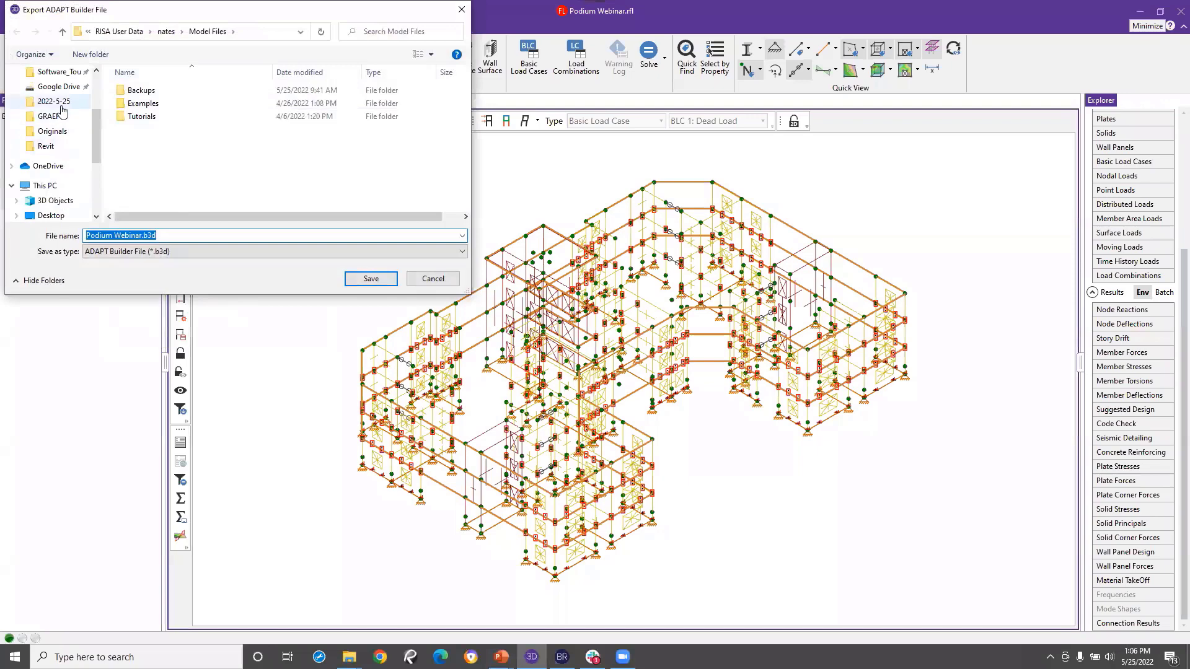
pyautogui.click(54, 101)
pyautogui.click(174, 130)
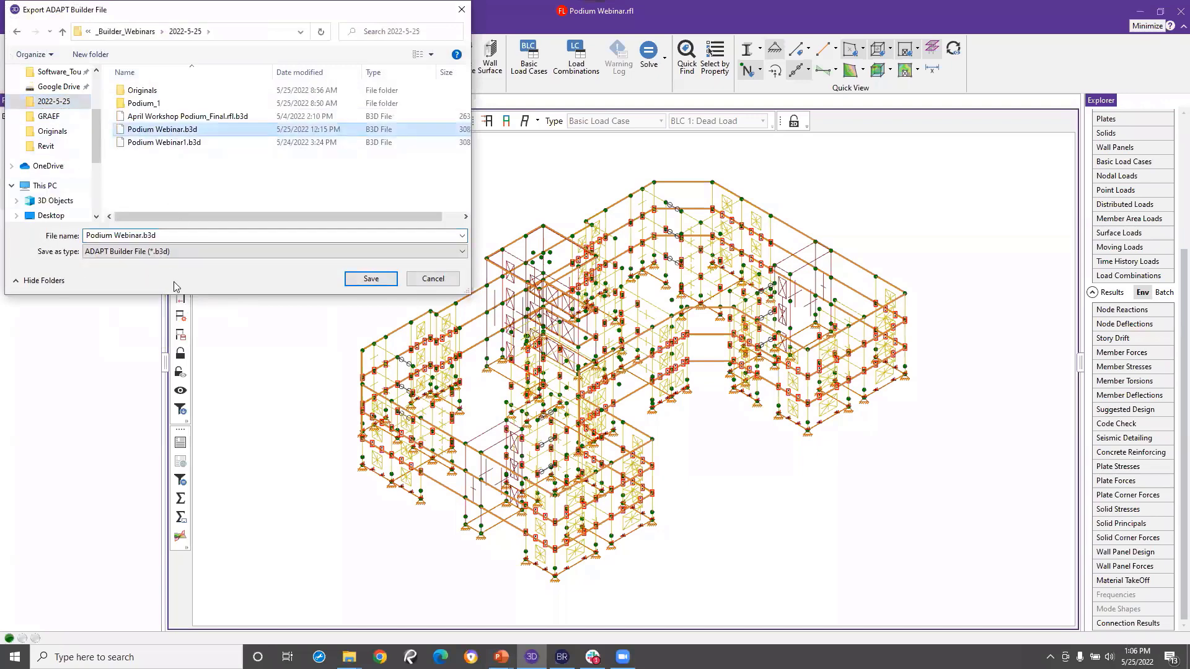
pyautogui.click(366, 280)
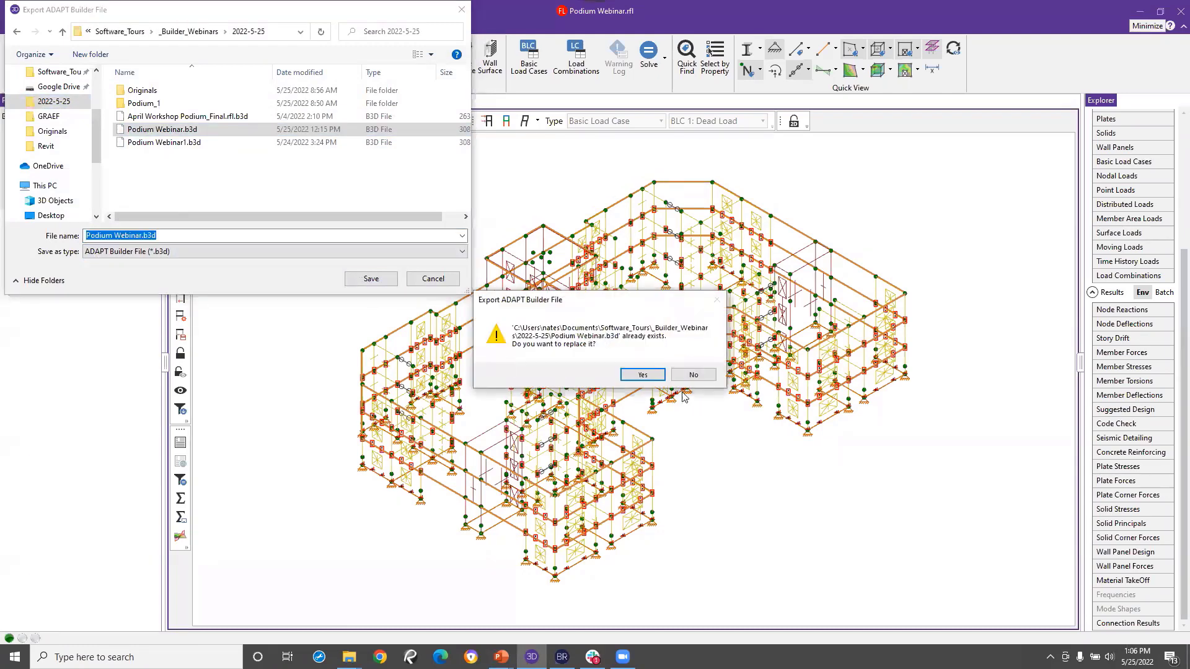
pyautogui.click(644, 375)
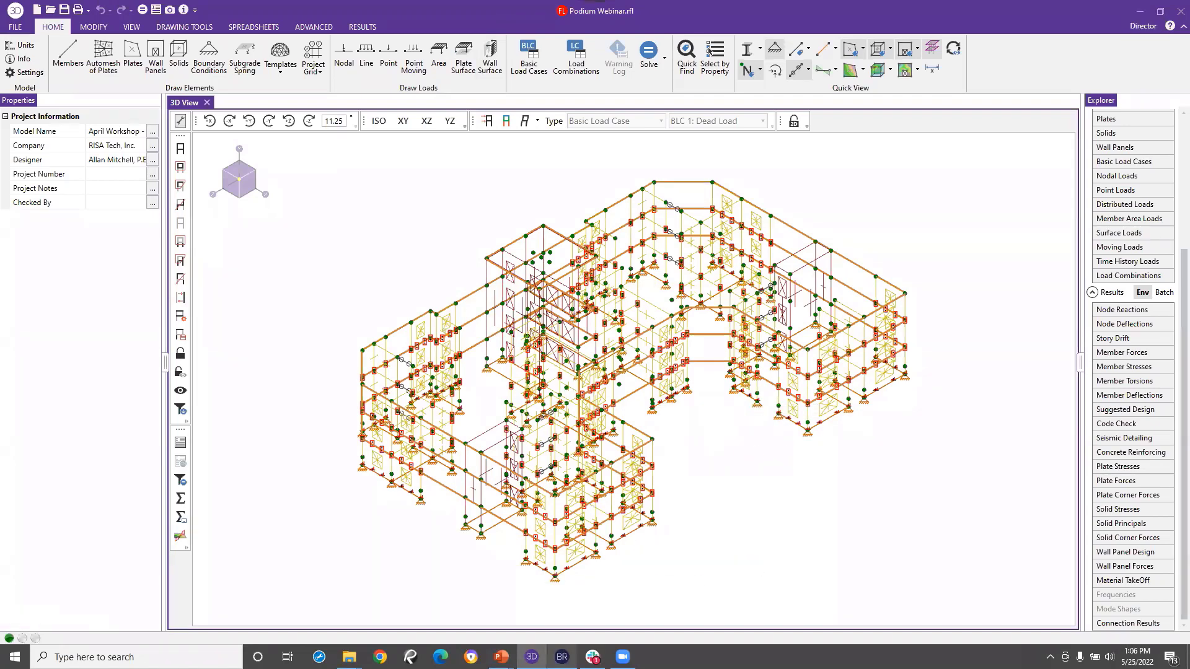
# - Switch back to ADAPT and load Podium Webinar.b3d from the 2022-5-25 folder into the RISA load import wizard
pyautogui.moveTo(563, 657)
pyautogui.click(594, 620)
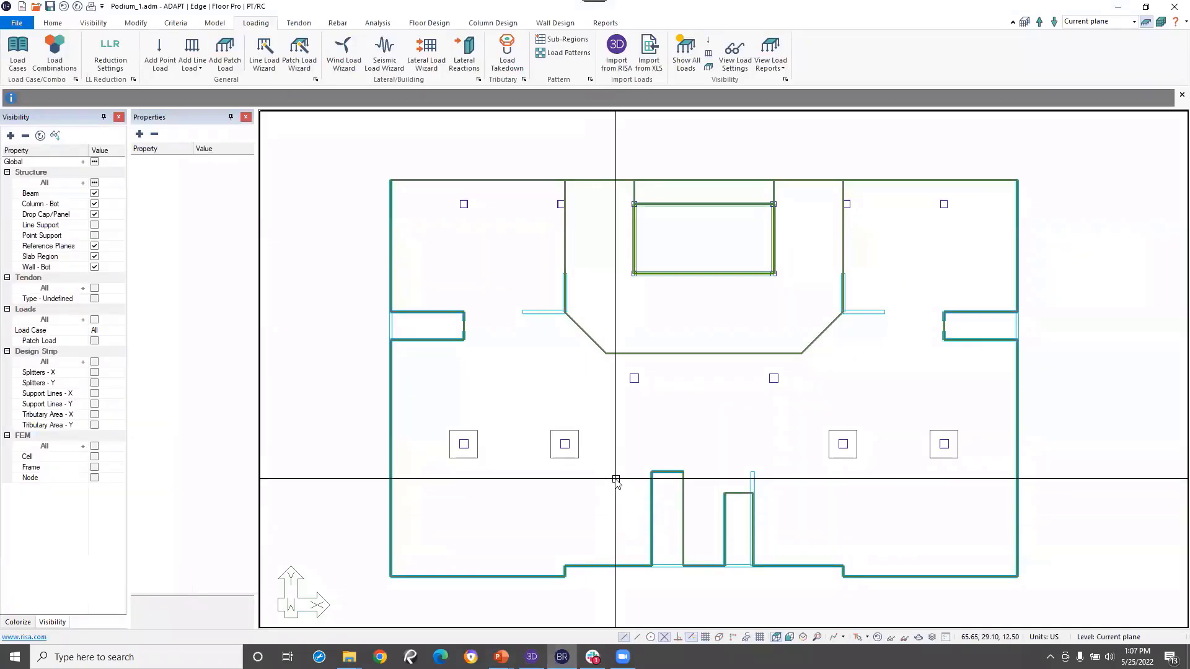
pyautogui.click(624, 65)
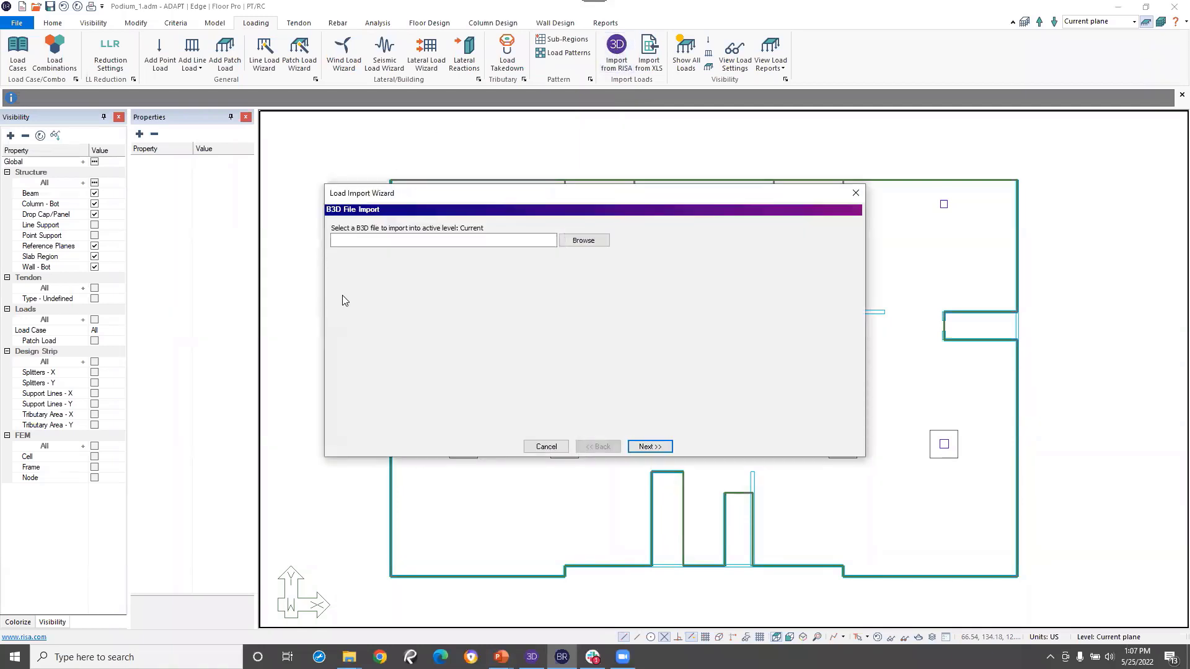
pyautogui.click(584, 240)
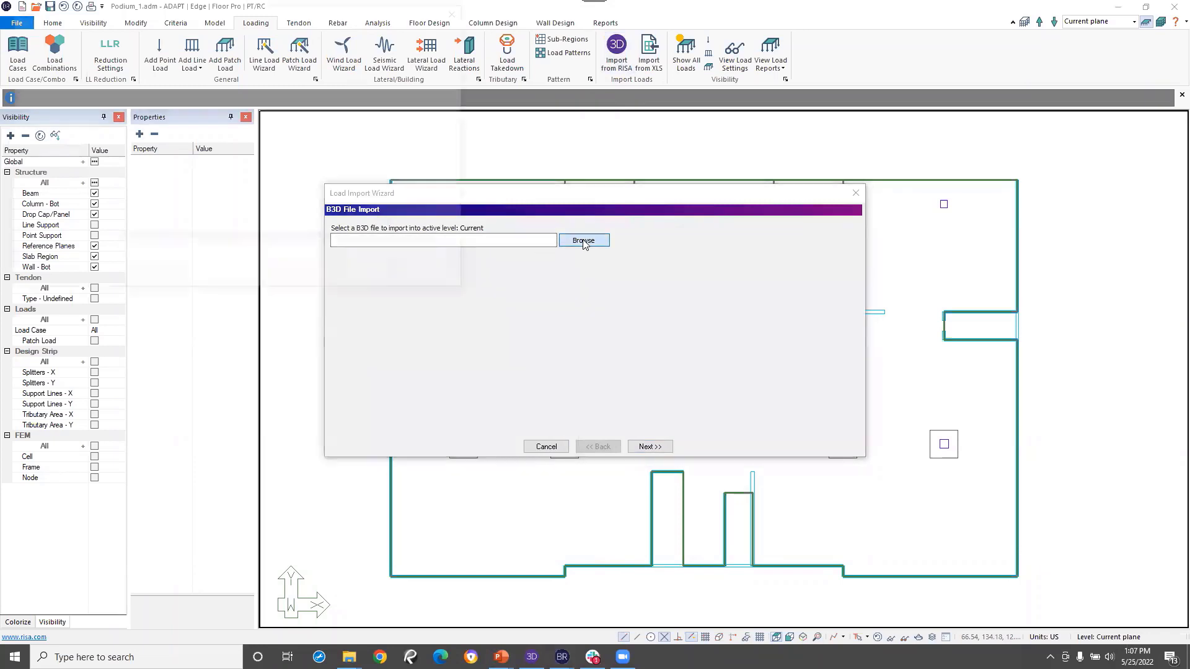
pyautogui.scroll(5, 53, 124)
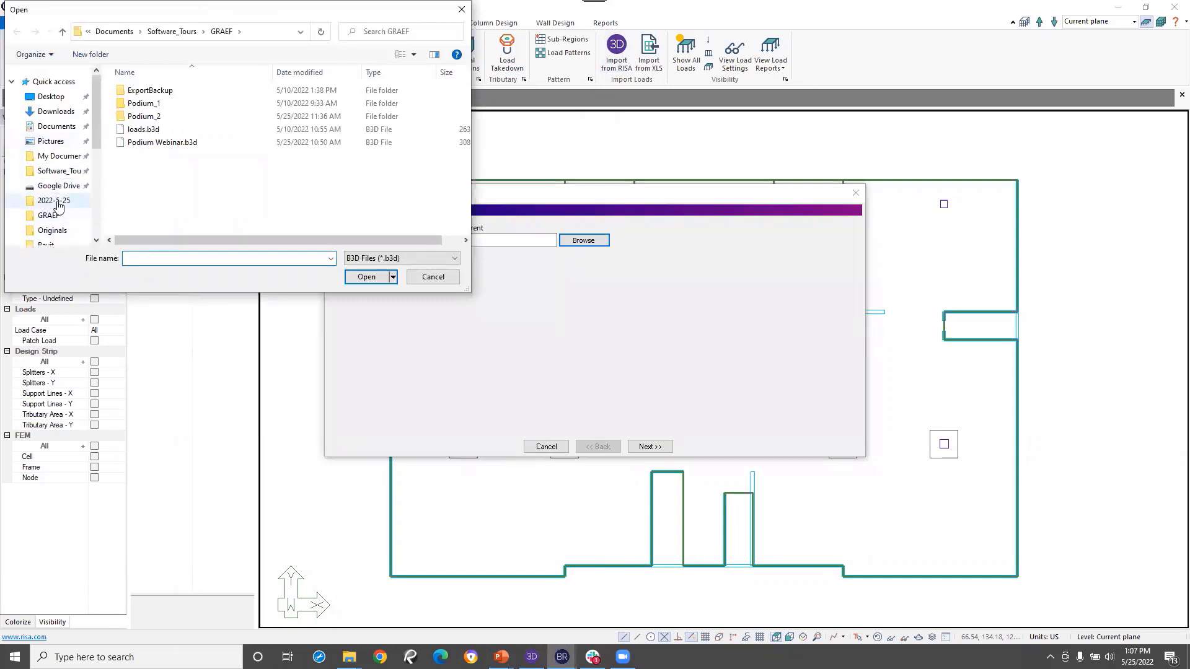
pyautogui.click(54, 200)
pyautogui.click(160, 130)
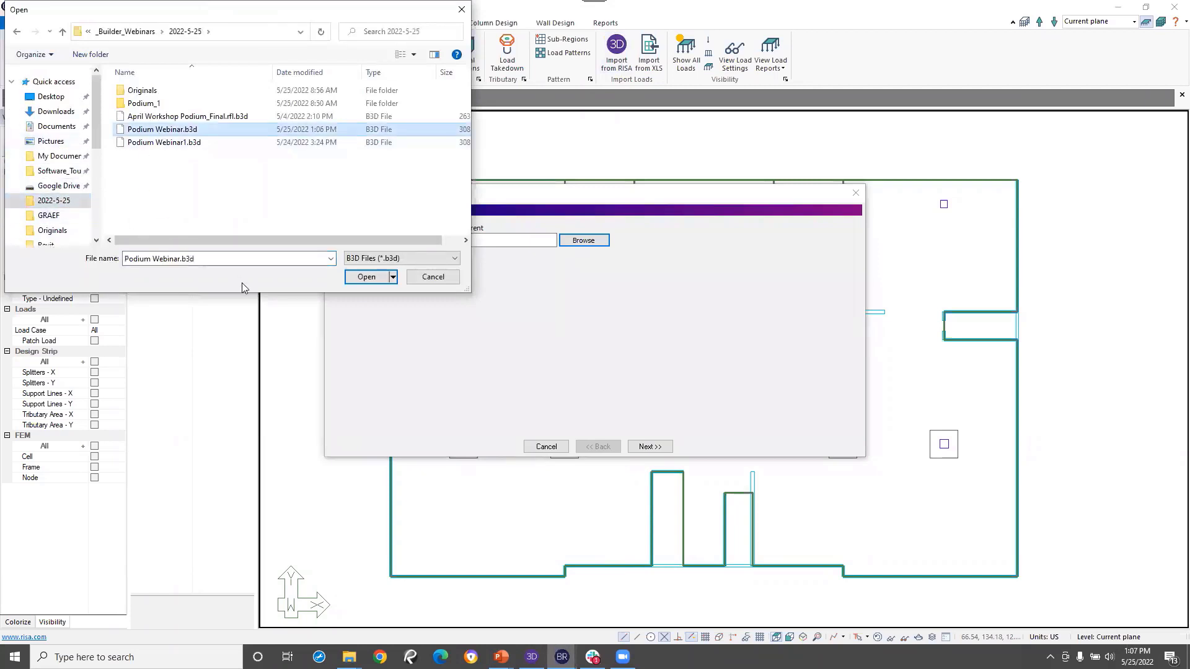
pyautogui.click(365, 277)
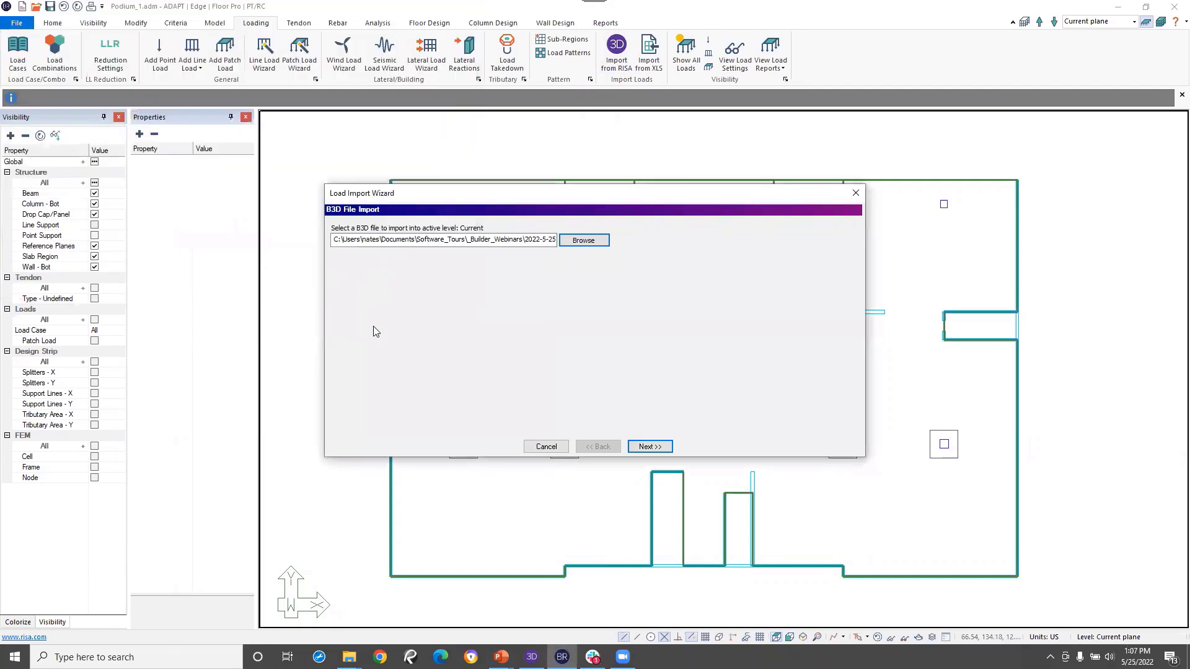
pyautogui.click(651, 446)
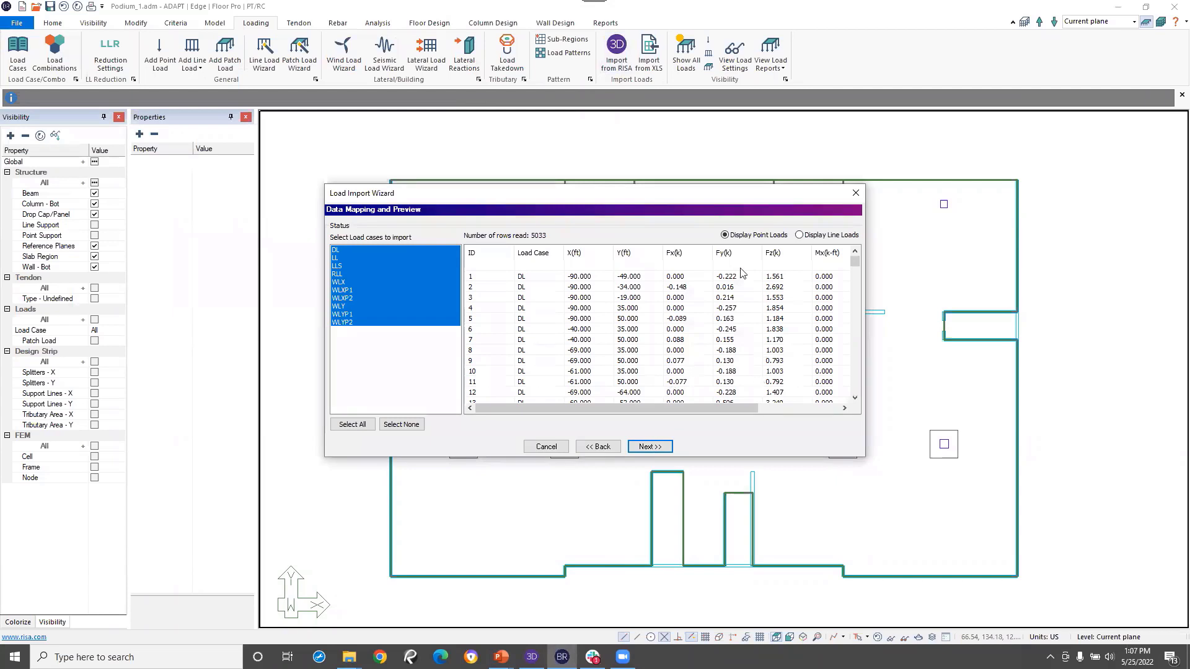
# - Look through the point load and line load rows in the import preview
pyautogui.moveTo(855, 260); pyautogui.dragTo(851, 403)
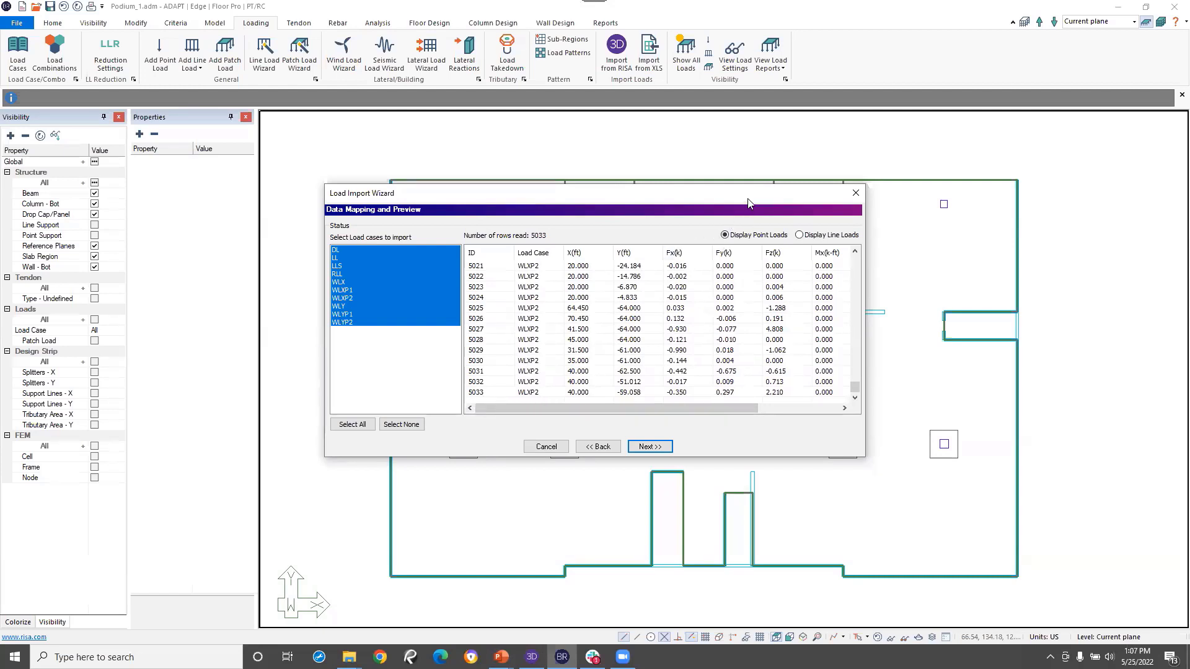
pyautogui.moveTo(791, 197); pyautogui.dragTo(839, 183)
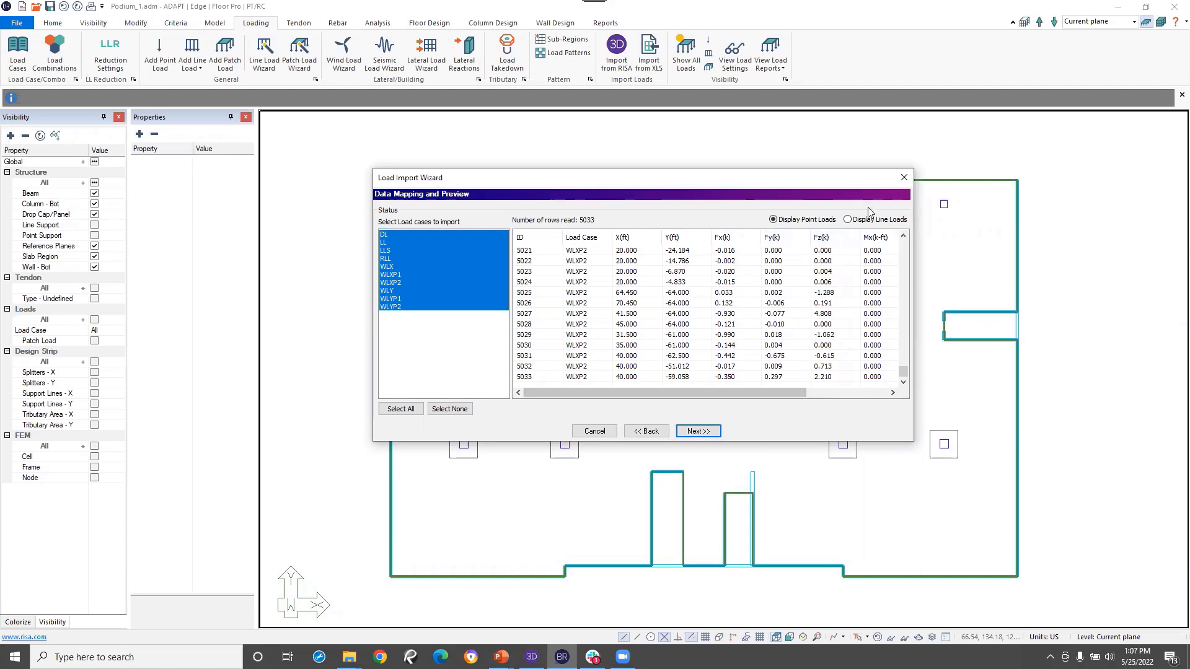
pyautogui.click(847, 220)
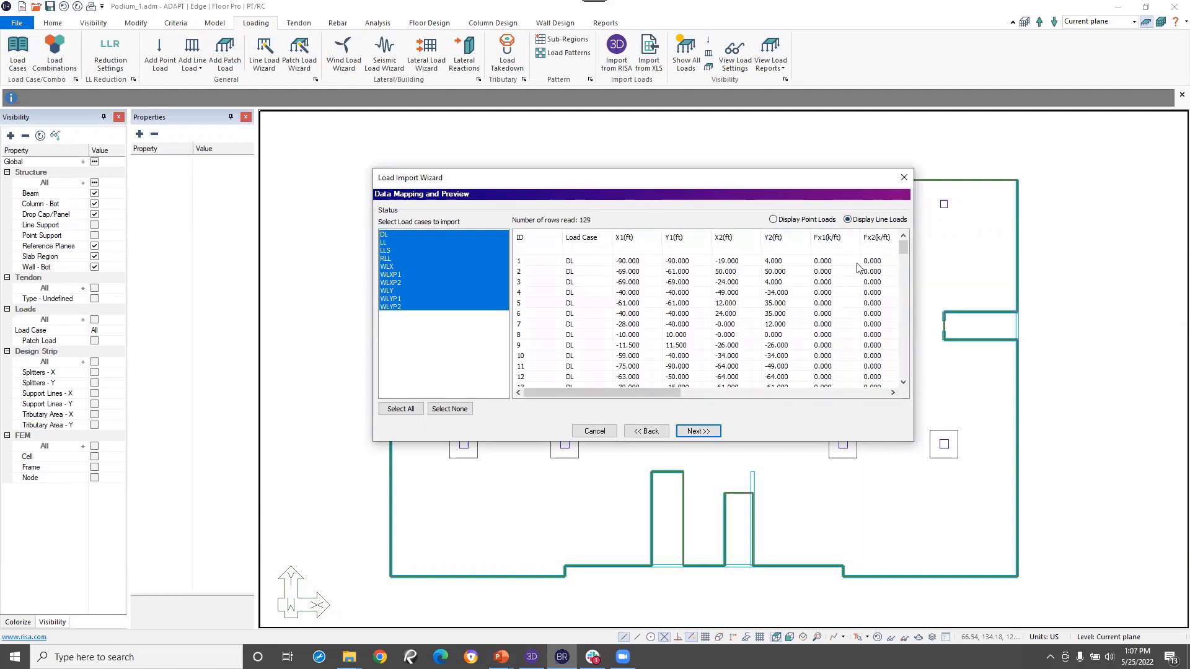
pyautogui.moveTo(904, 245); pyautogui.dragTo(900, 394)
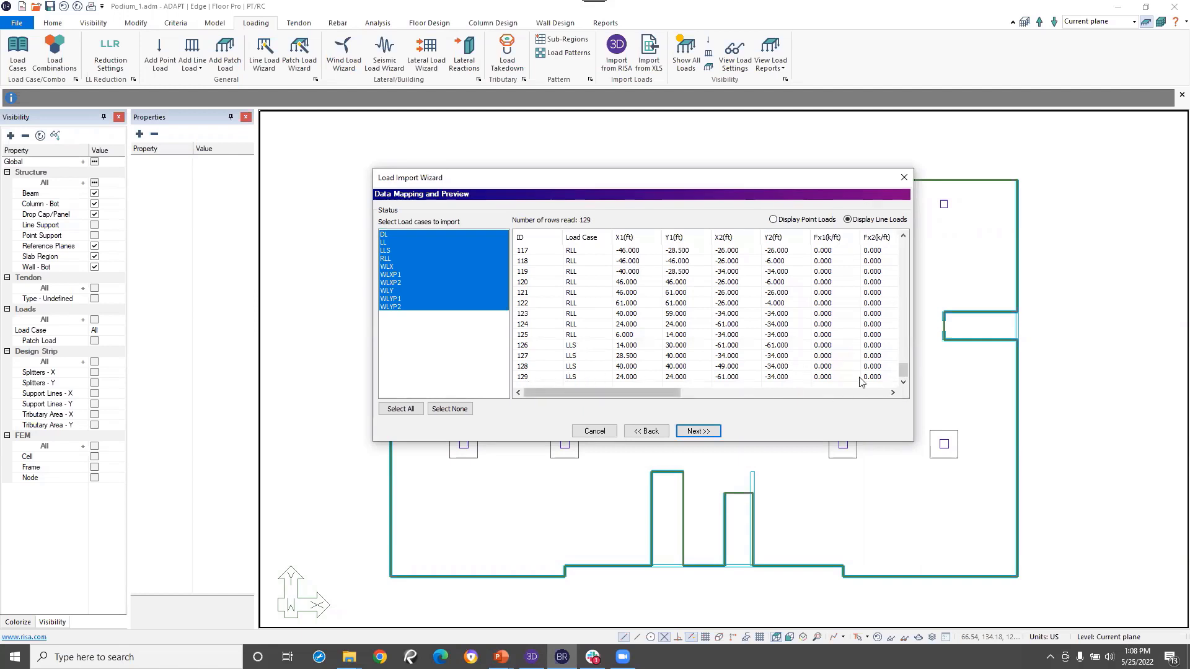
# - Exclude load cases WLXP1, WLXP2, WLYP1 and WLYP2 from the import and check the remaining point loads
pyautogui.click(396, 276)
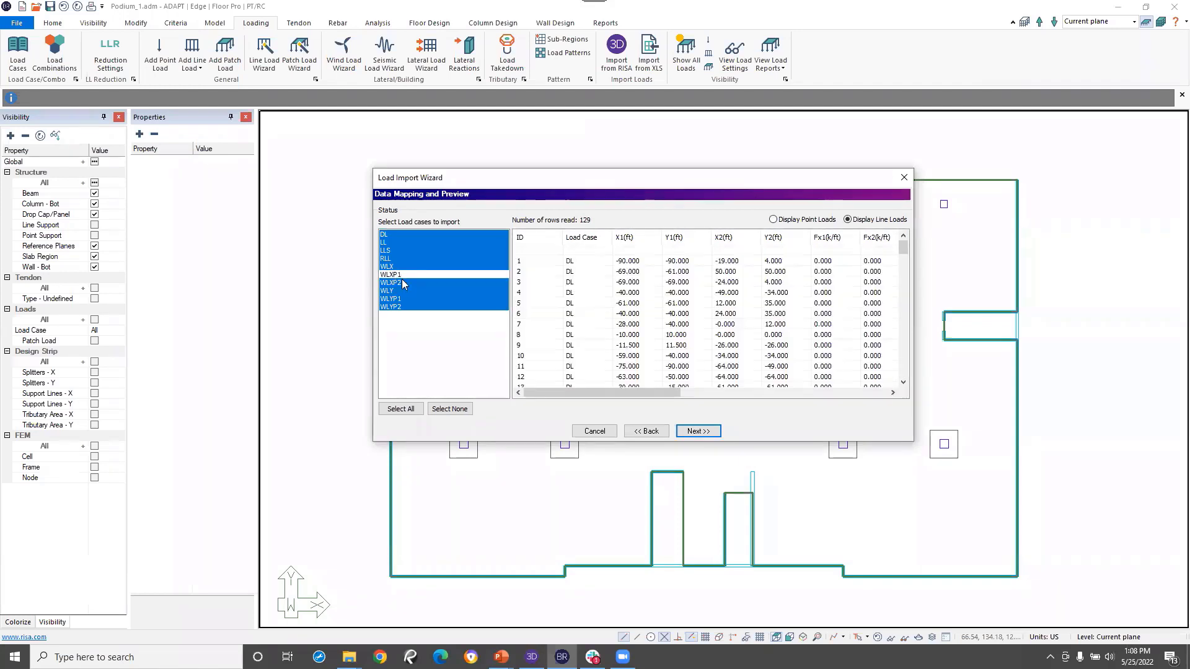
pyautogui.click(401, 282)
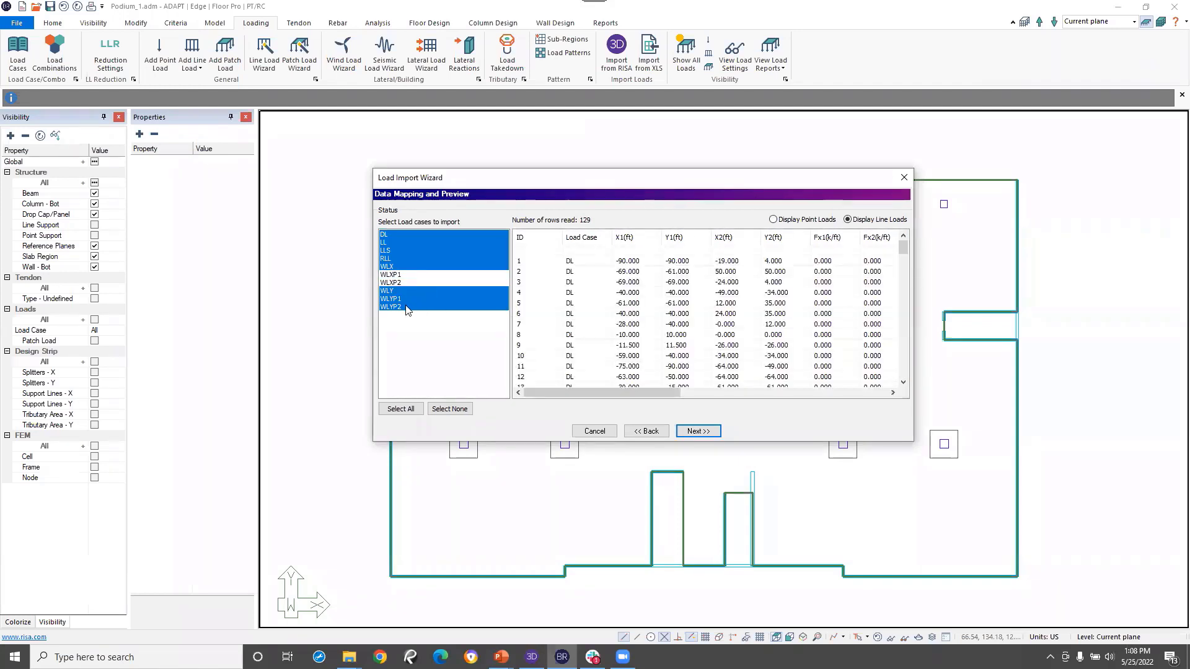
pyautogui.click(393, 300)
pyautogui.click(398, 307)
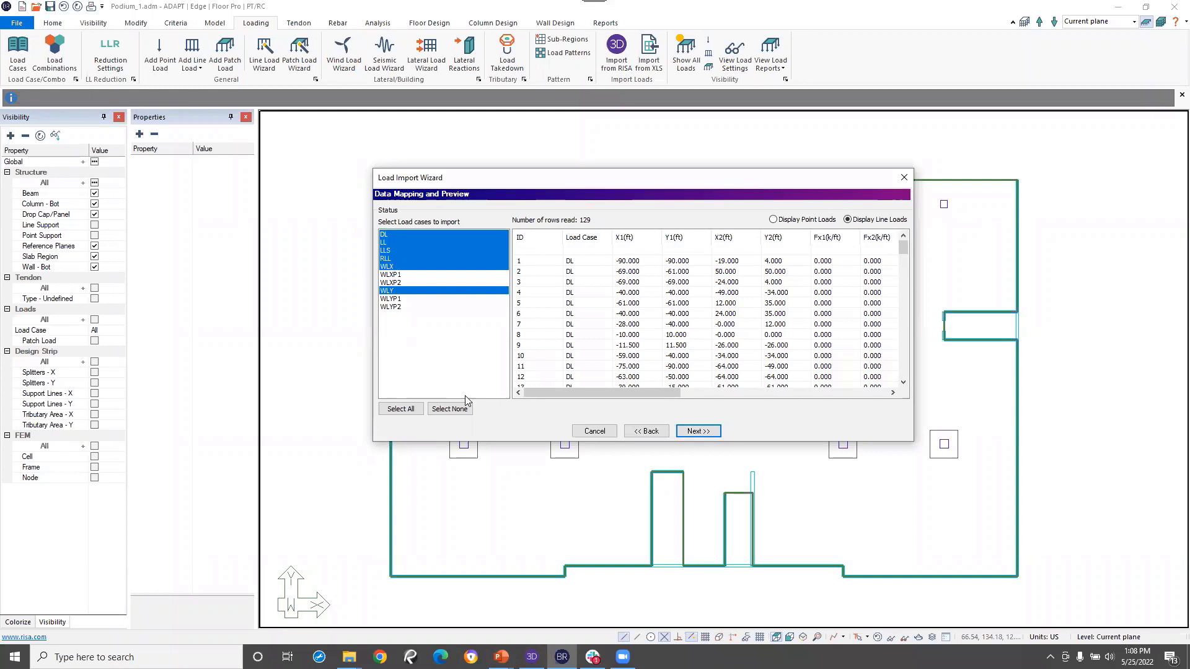
pyautogui.click(774, 220)
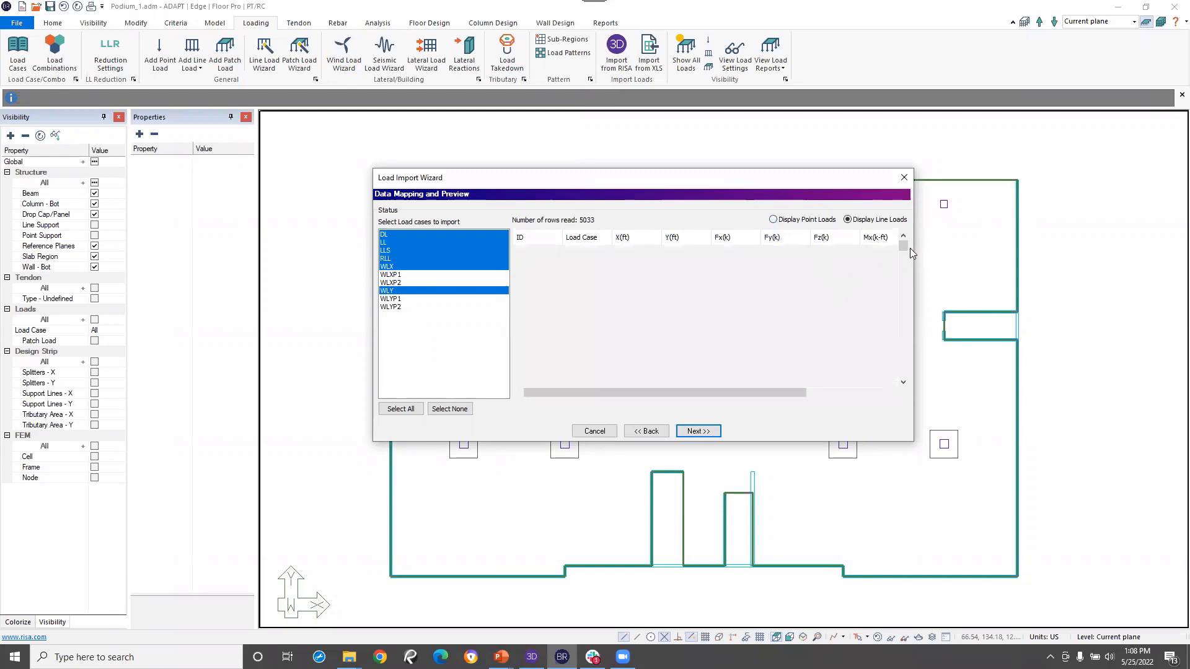
pyautogui.moveTo(903, 247); pyautogui.dragTo(904, 379)
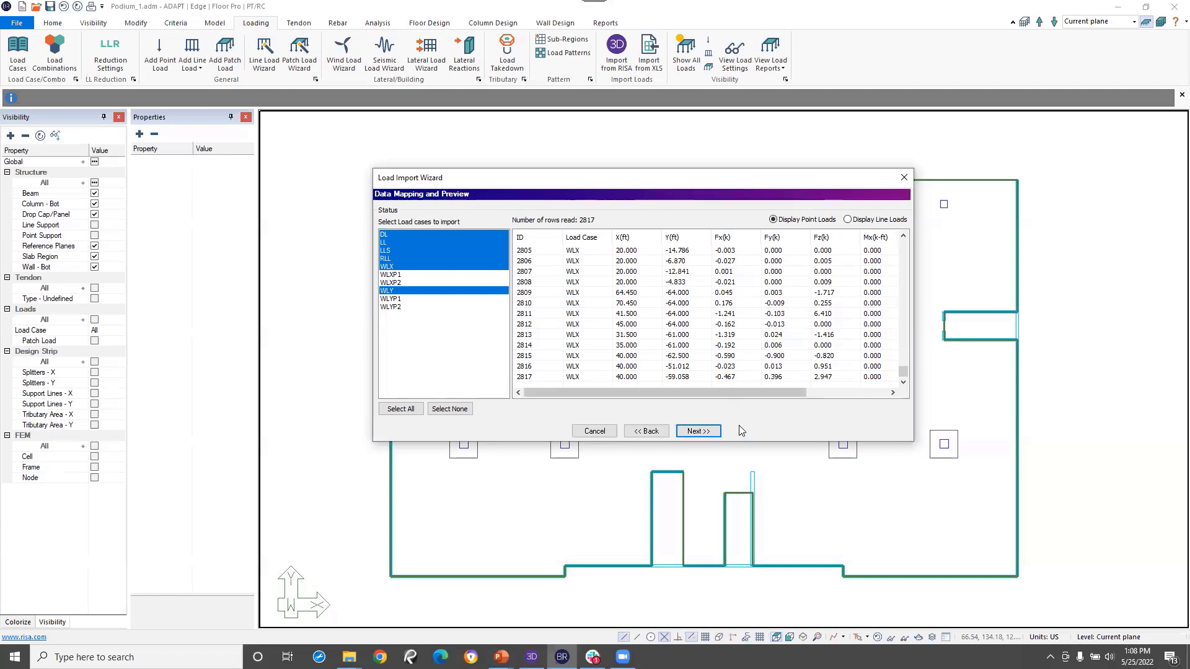
# - Proceed to load case mapping and map DL to Dead load, and both LL and LLS to Live load
pyautogui.click(702, 432)
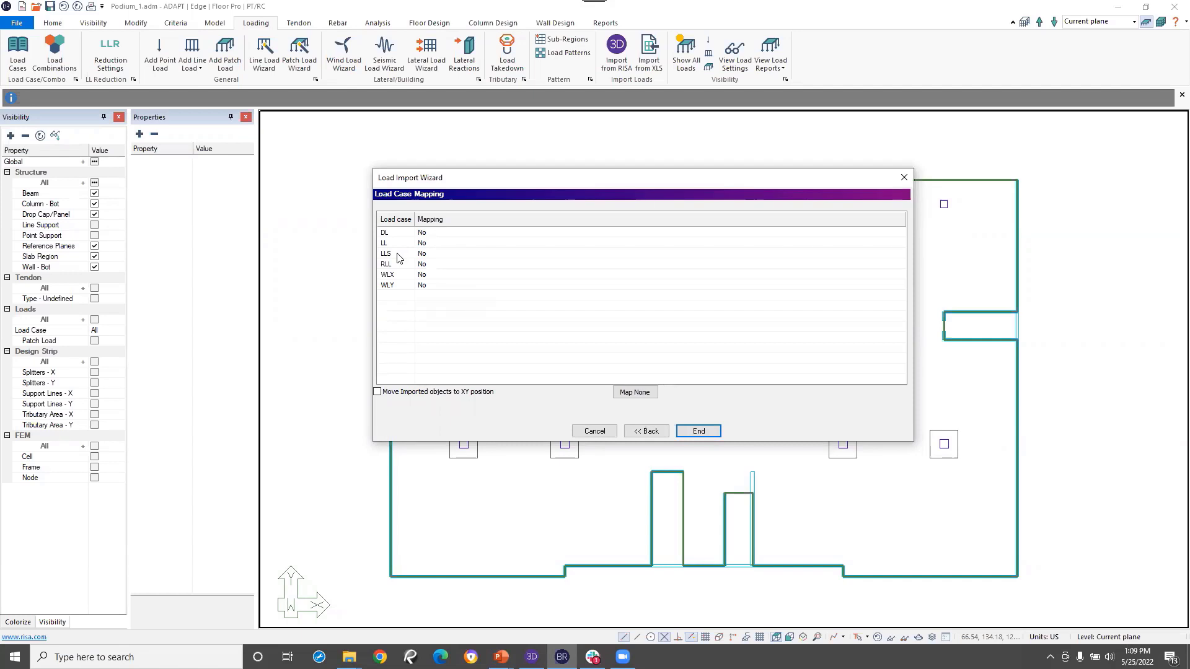
pyautogui.click(439, 234)
pyautogui.click(440, 234)
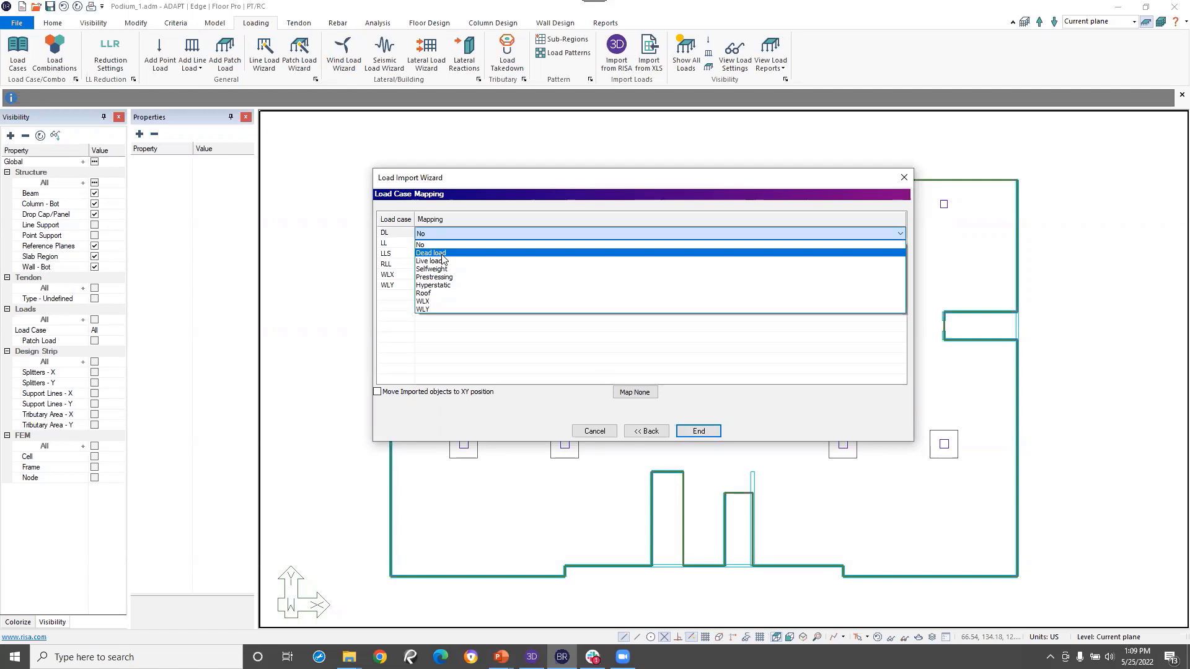
pyautogui.click(440, 254)
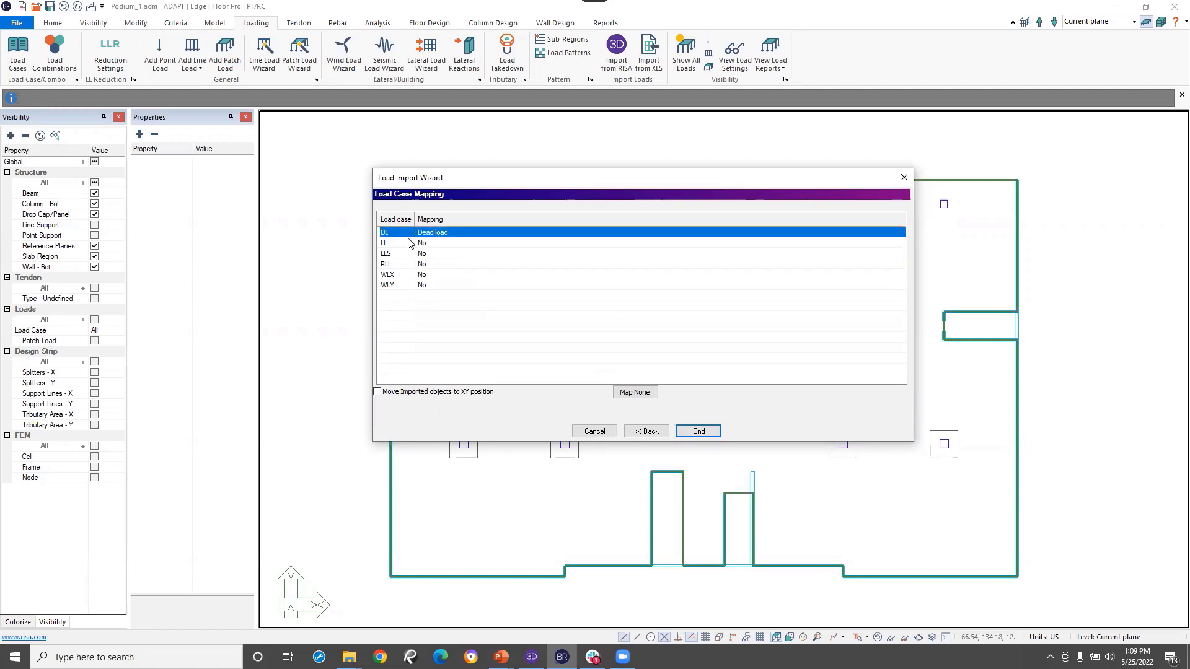
pyautogui.click(443, 243)
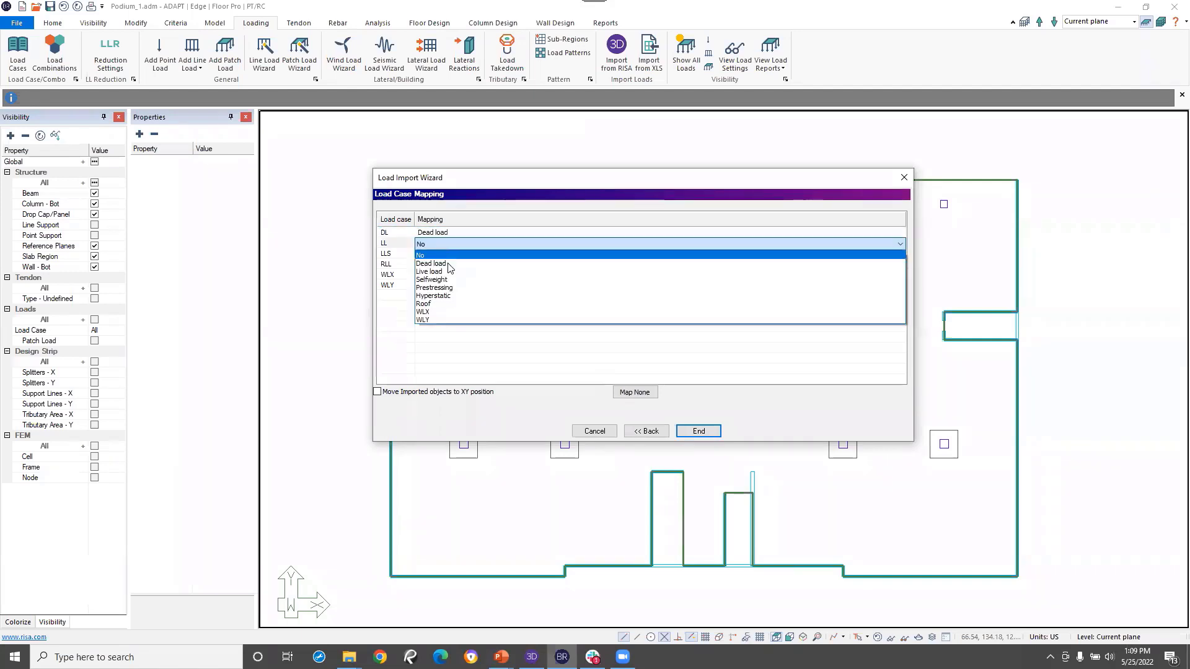
pyautogui.click(452, 272)
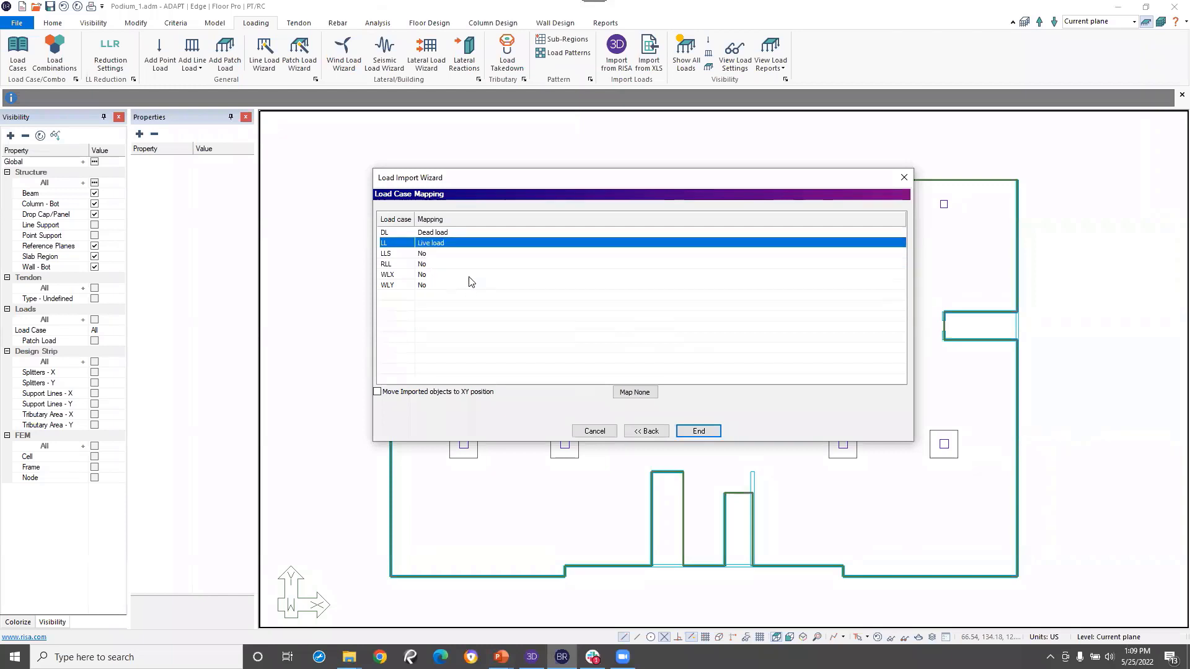
pyautogui.click(436, 256)
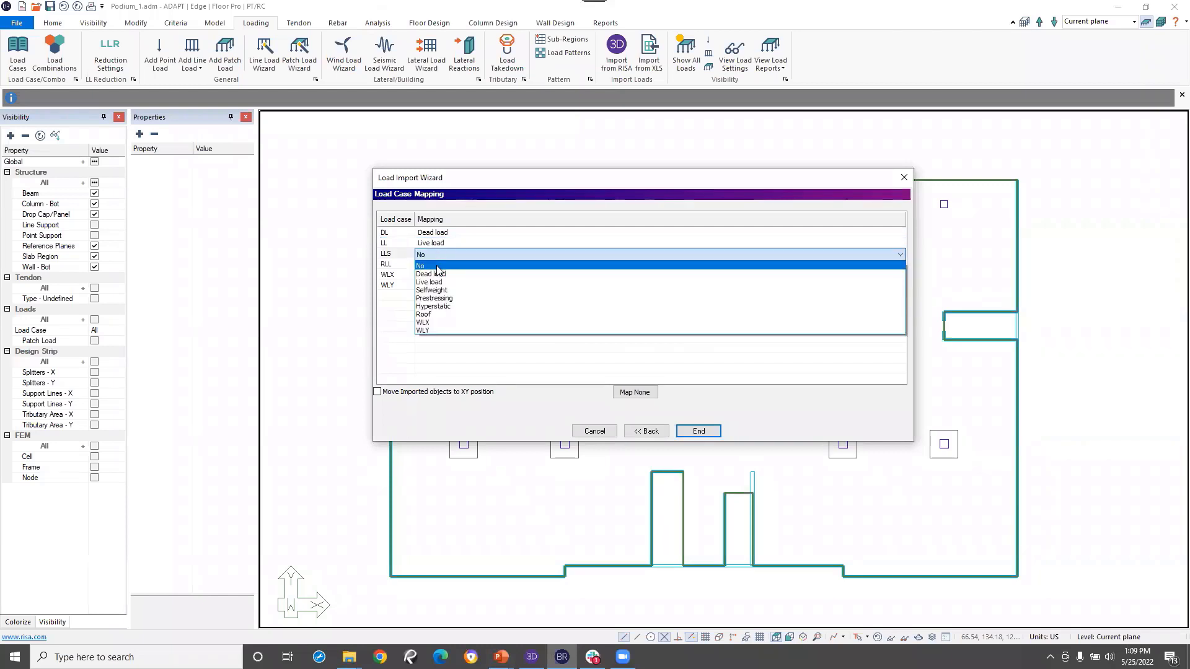
pyautogui.click(442, 283)
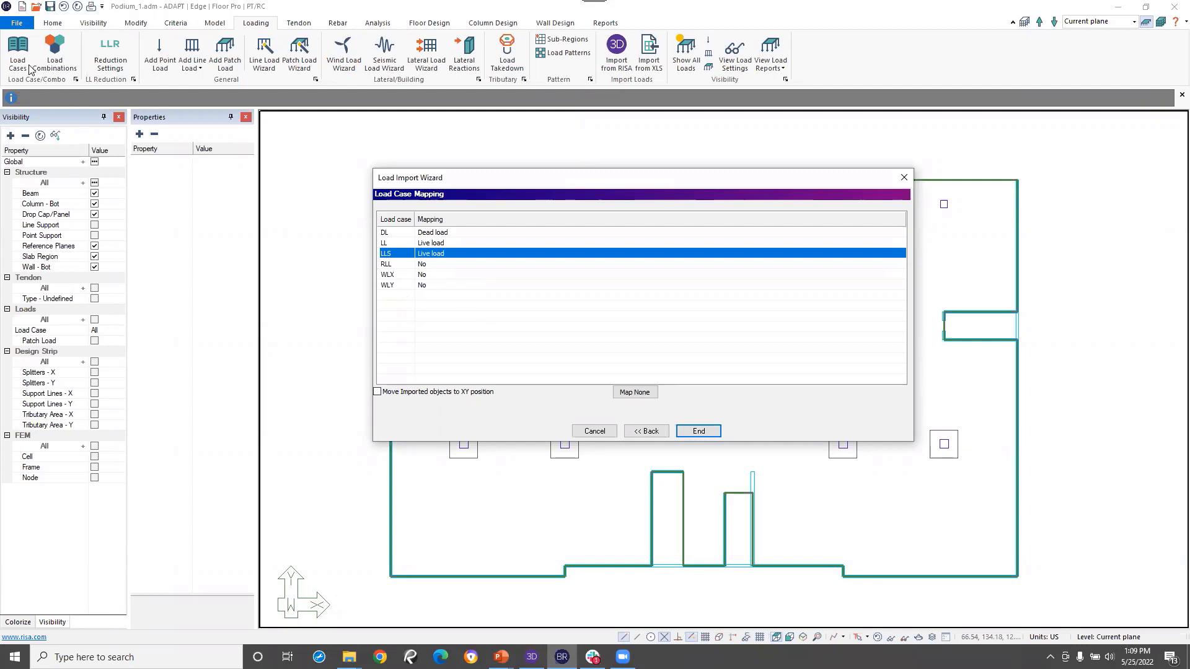
# - Map the imported RLL load case to the Roof load case
pyautogui.click(436, 265)
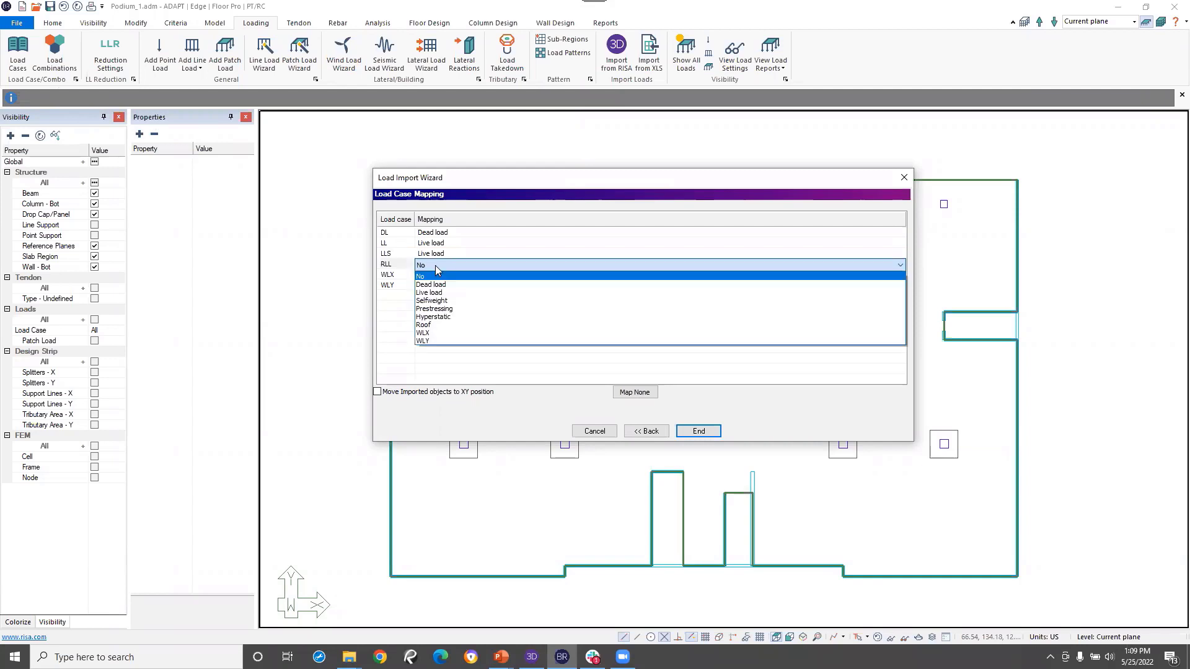
pyautogui.click(443, 327)
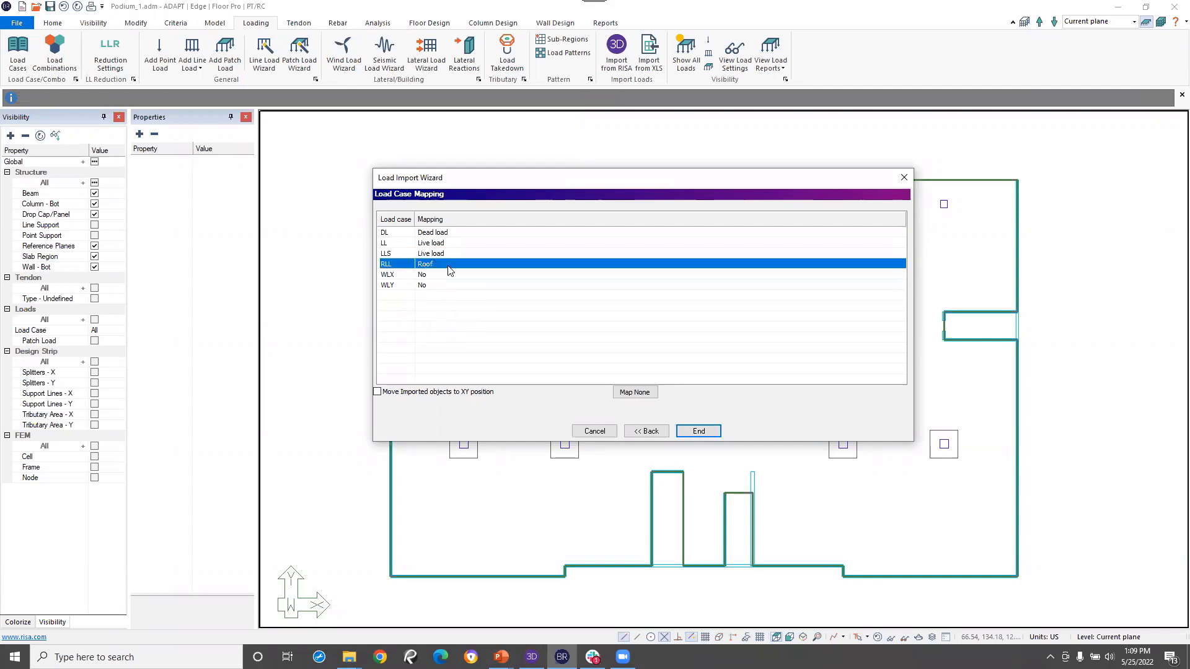
pyautogui.click(448, 267)
pyautogui.click(441, 275)
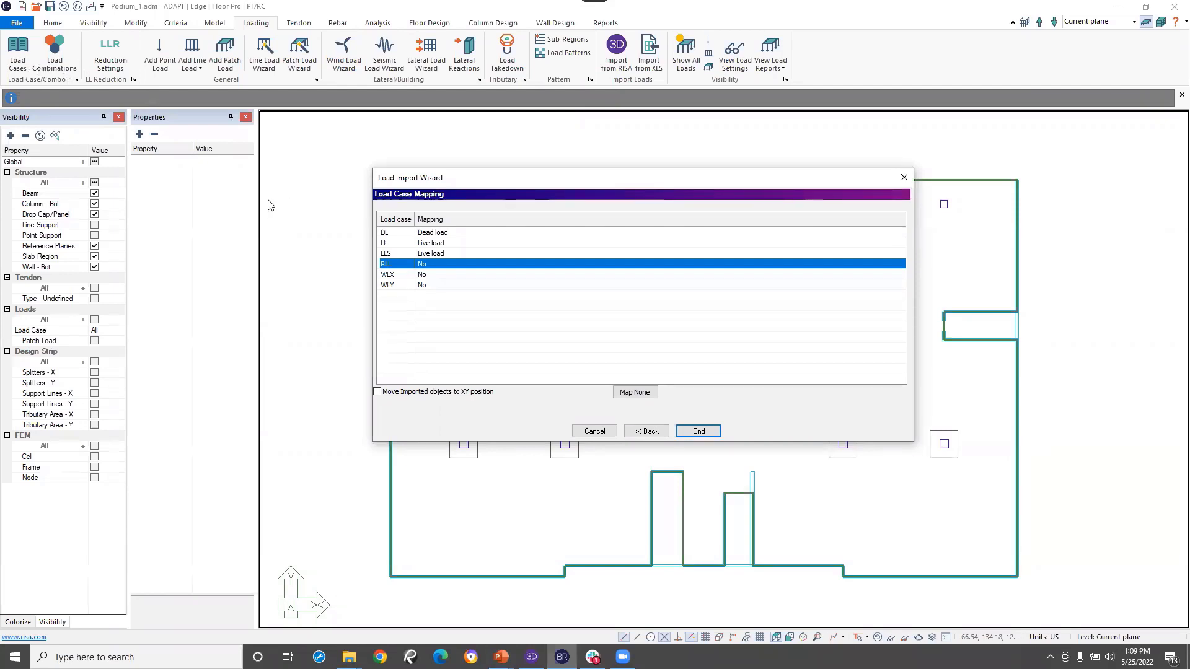
pyautogui.click(449, 273)
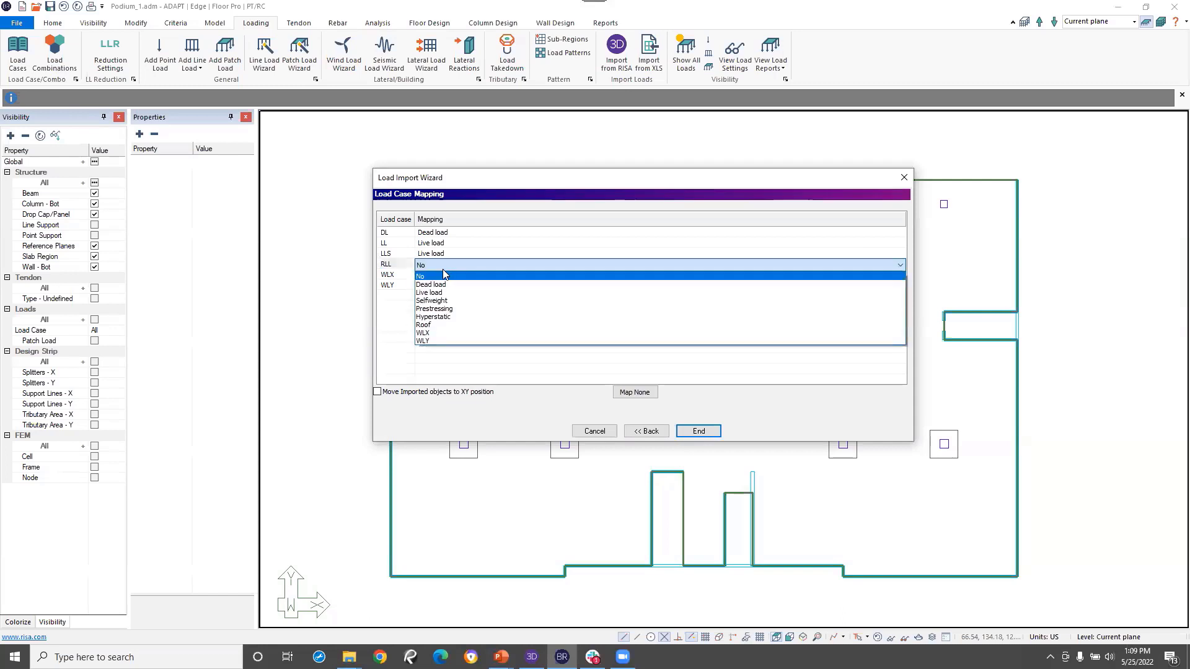
pyautogui.click(440, 325)
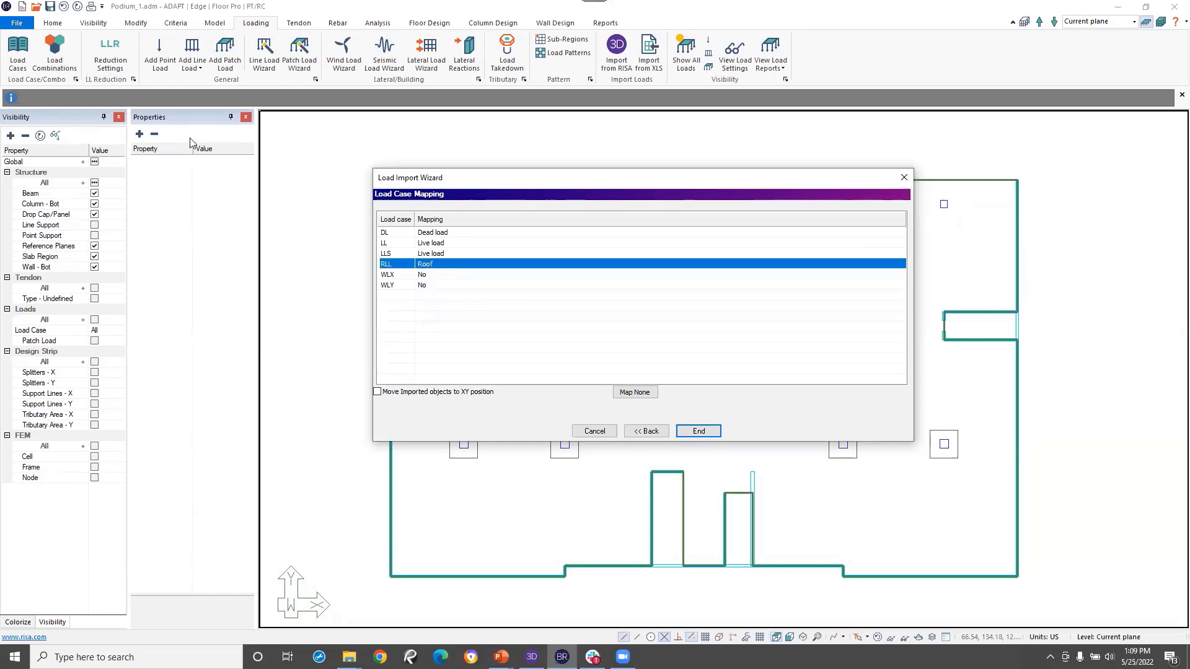
# - Map the imported wind load cases WLX to WLX and WLY to WLY
pyautogui.click(433, 277)
pyautogui.click(444, 274)
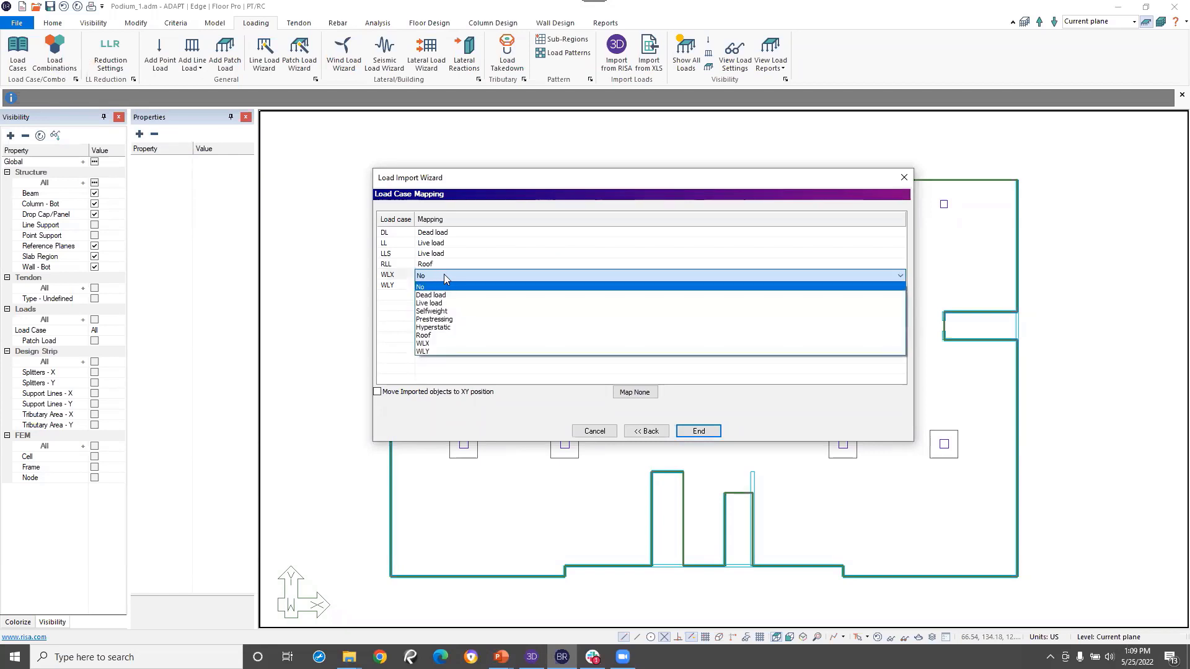
pyautogui.click(445, 344)
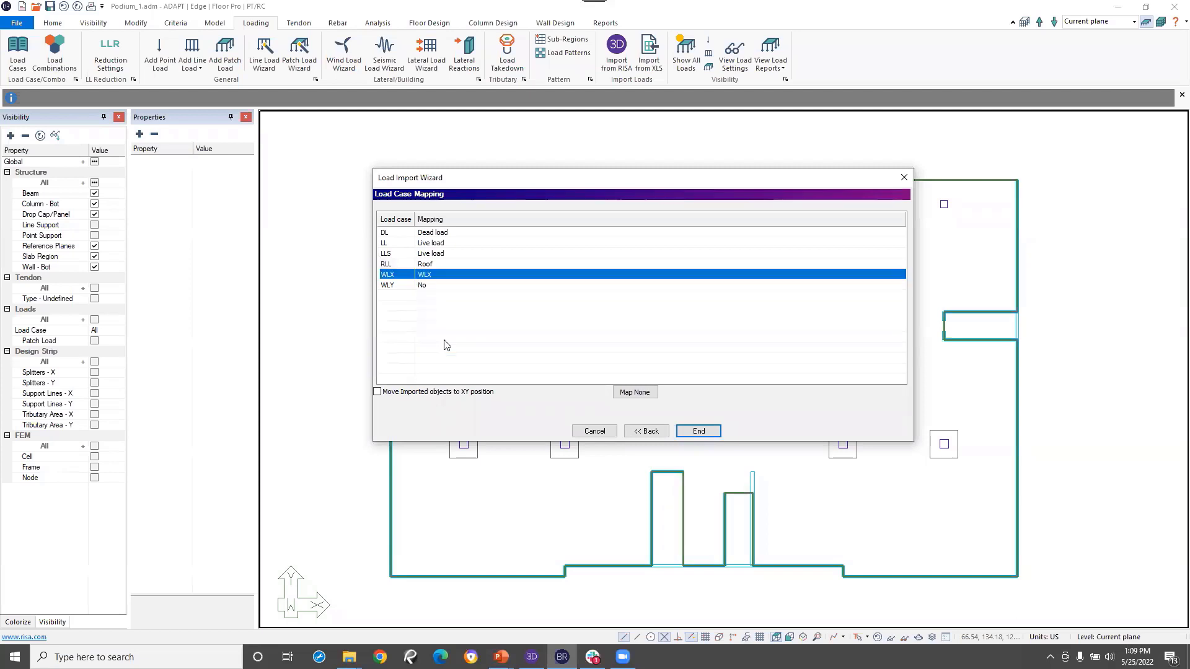
pyautogui.click(431, 287)
pyautogui.click(431, 287)
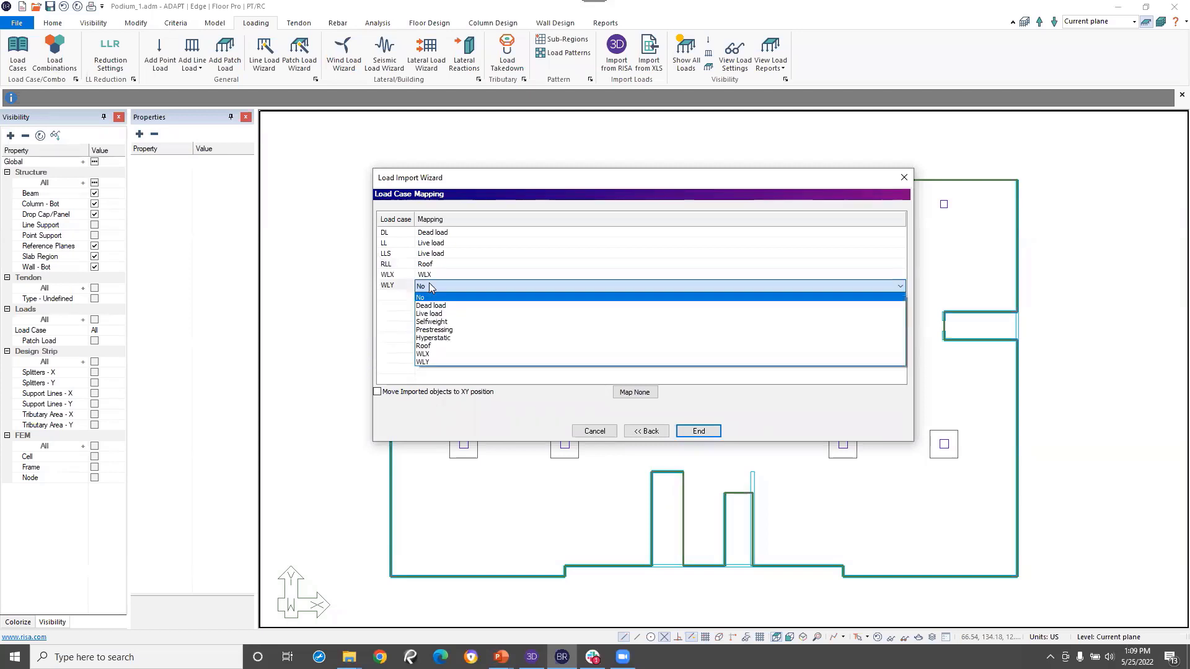
pyautogui.click(439, 363)
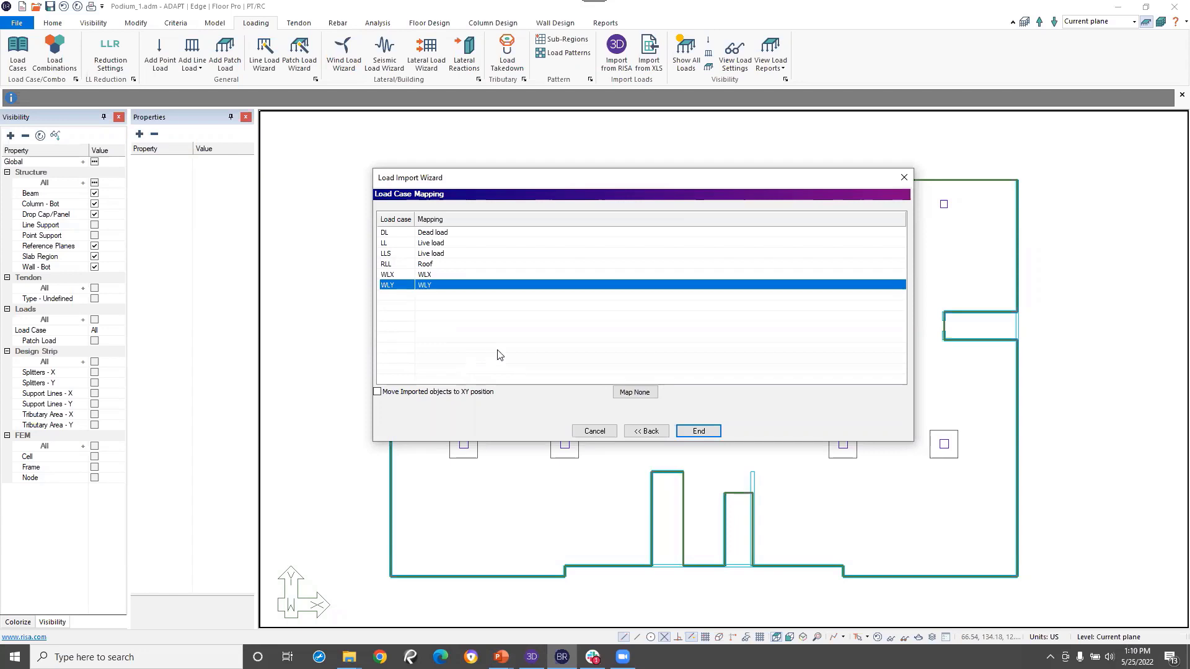
# - Finish the import with repositioning enabled, moving the loads so their upper-right corner lands on the slab's upper-right corner
pyautogui.click(378, 392)
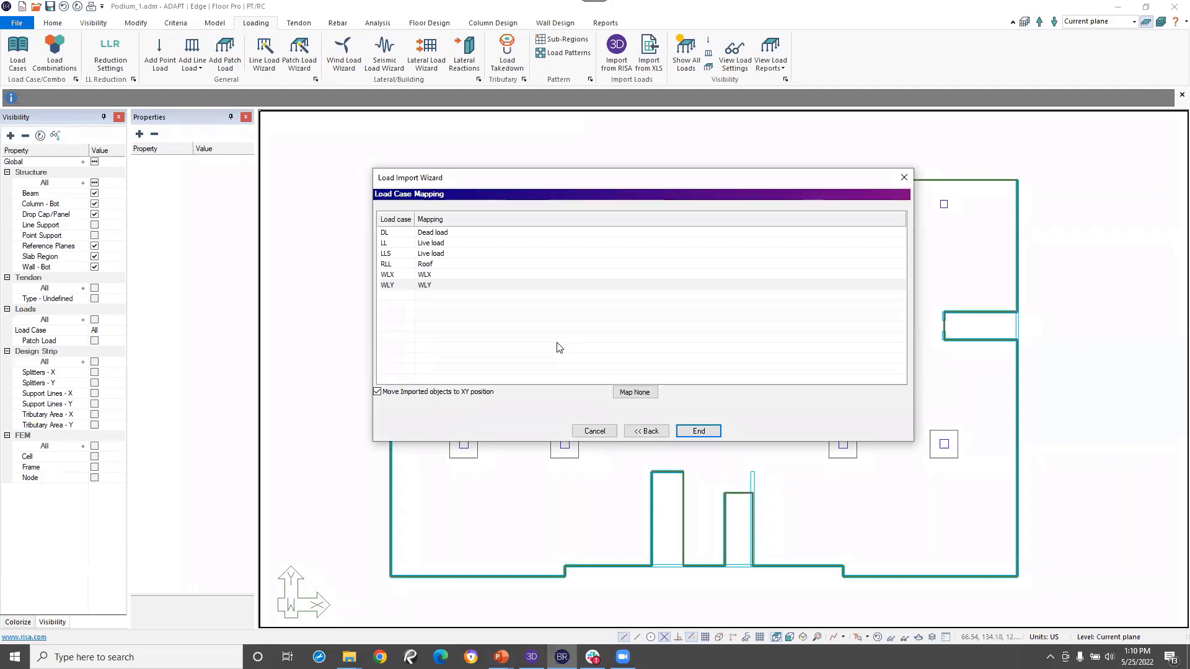
pyautogui.click(699, 431)
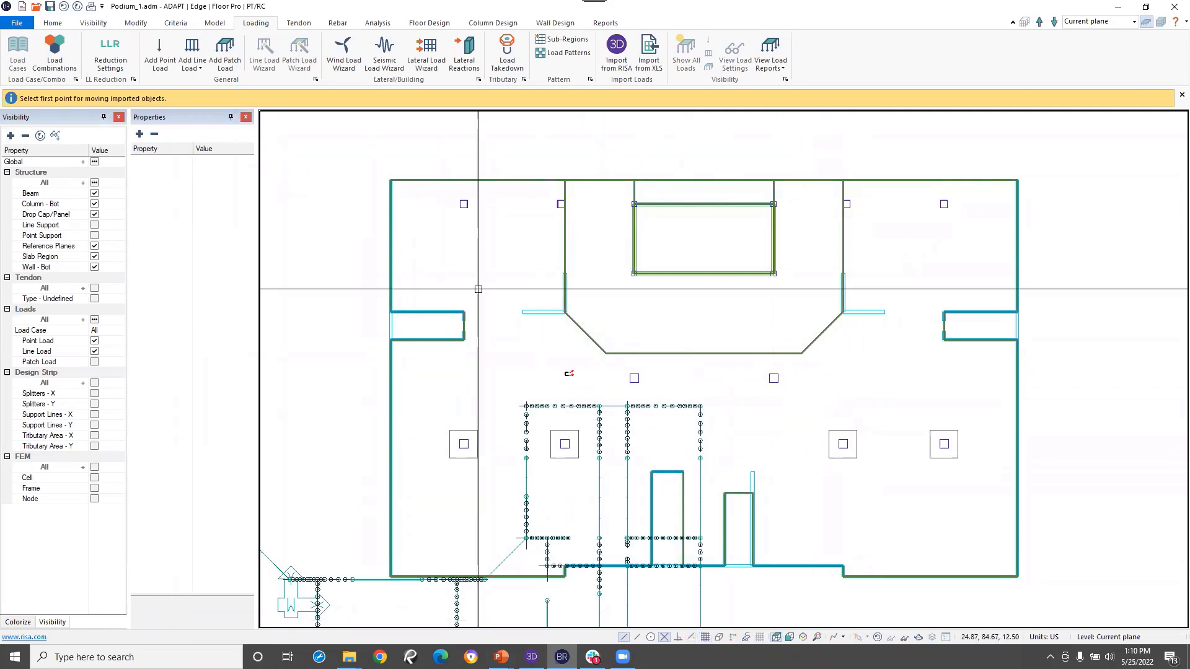
pyautogui.click(702, 406)
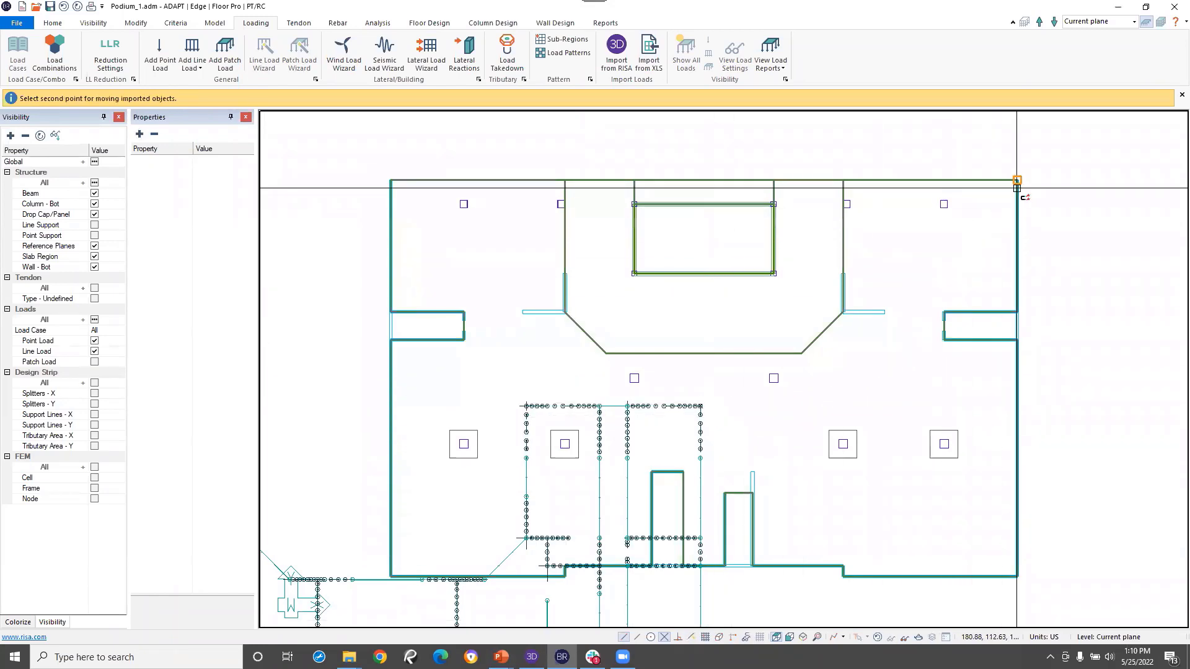
pyautogui.click(1018, 181)
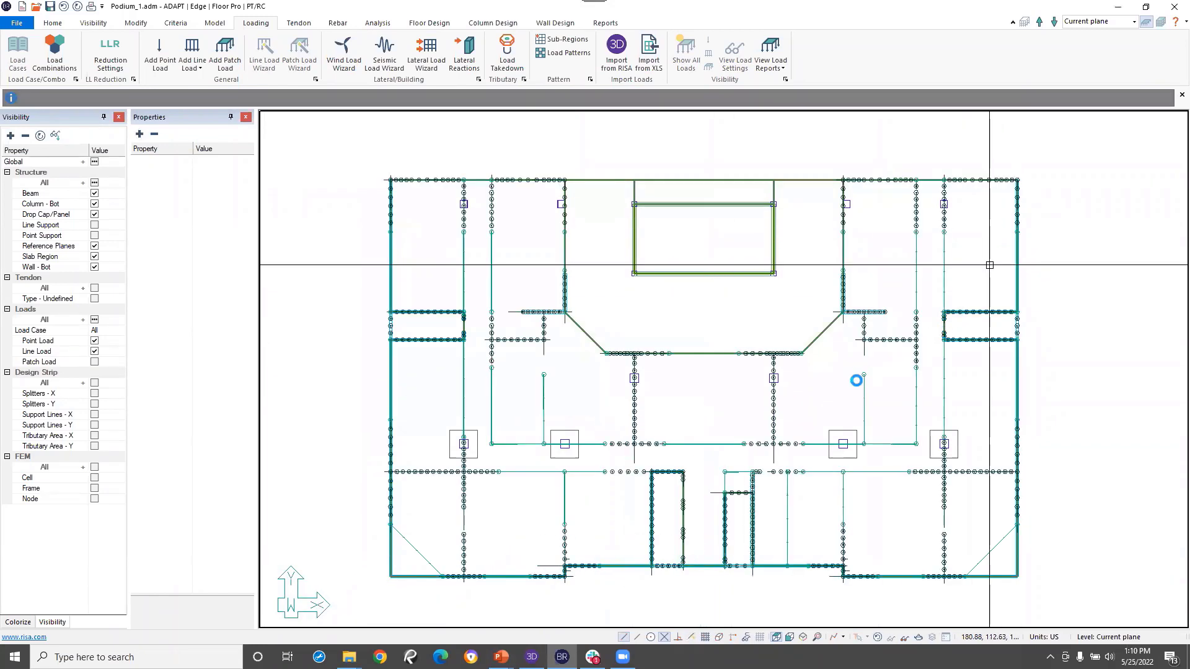
# - View the slab and its imported loads in isometric 3D and hide the line loads to inspect the point loads
pyautogui.click(802, 639)
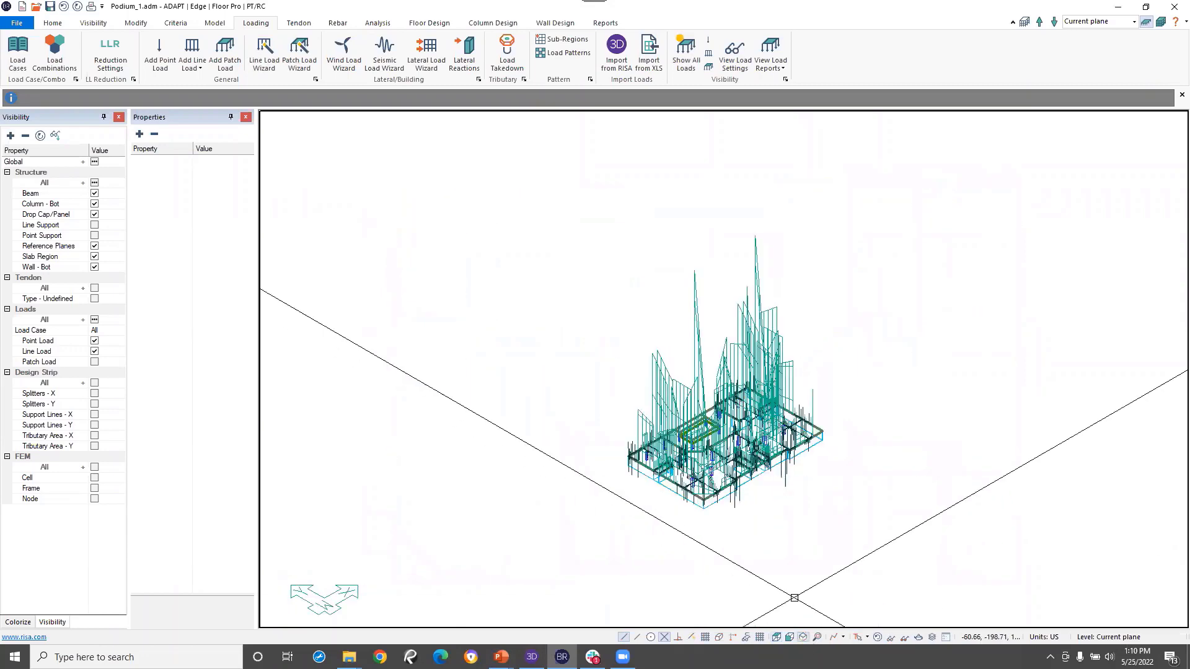
pyautogui.scroll(4, 751, 490)
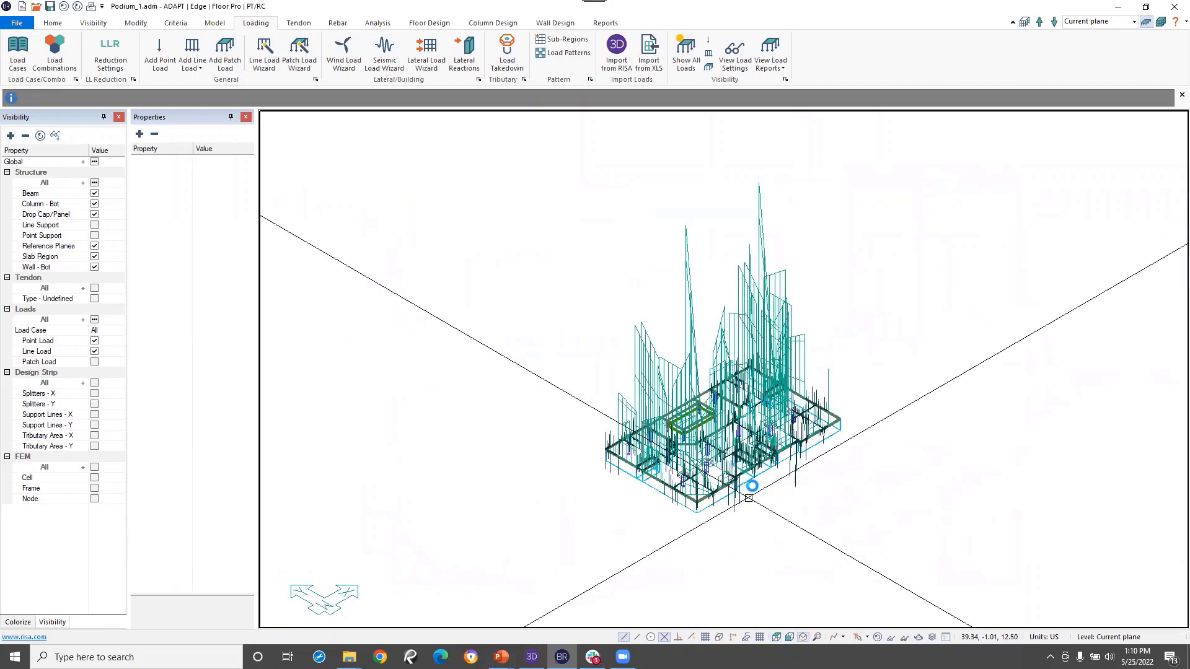
pyautogui.scroll(1, 755, 478)
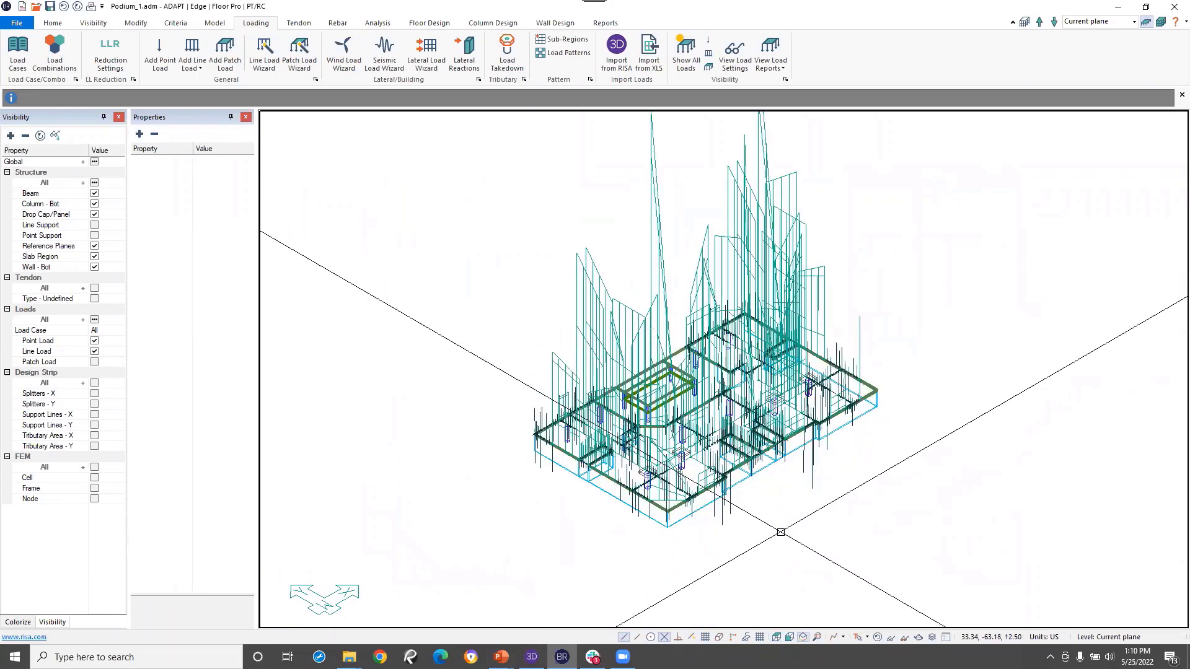
pyautogui.moveTo(760, 488); pyautogui.dragTo(765, 499, button='middle')
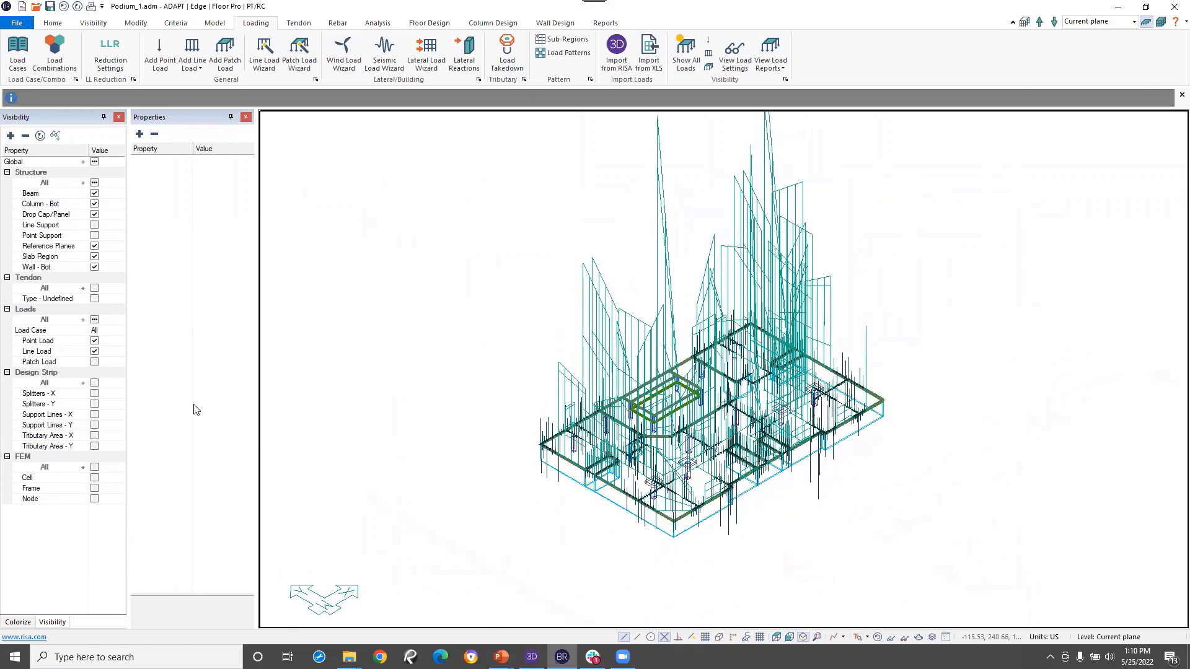
pyautogui.click(94, 351)
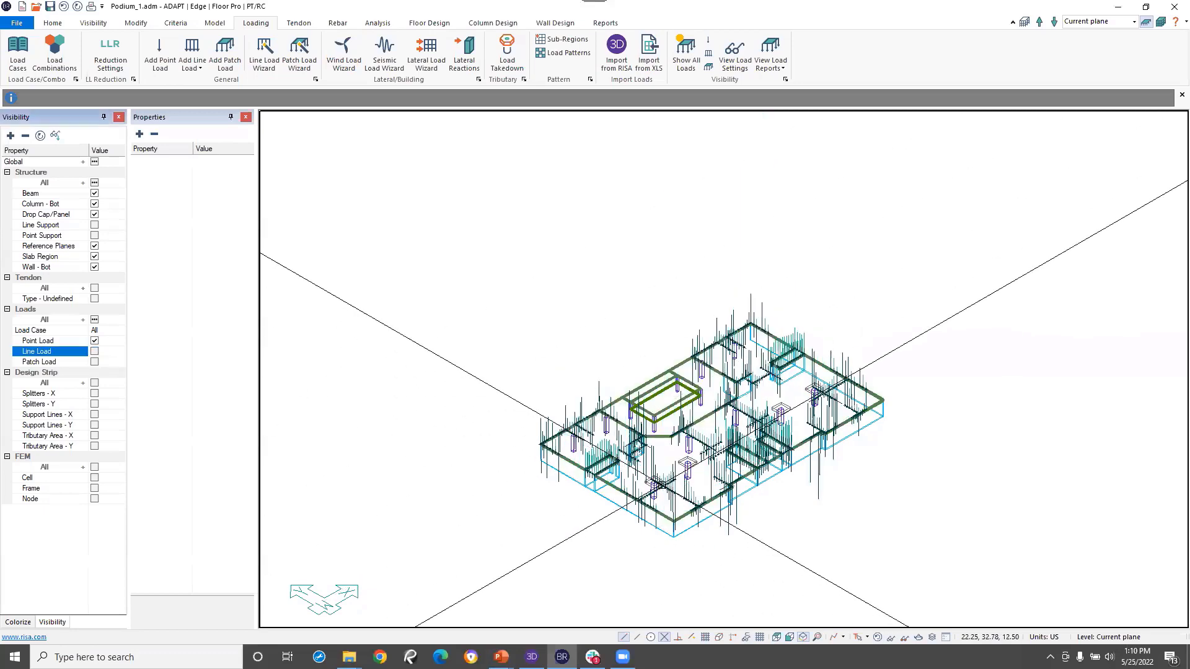
pyautogui.scroll(4, 705, 501)
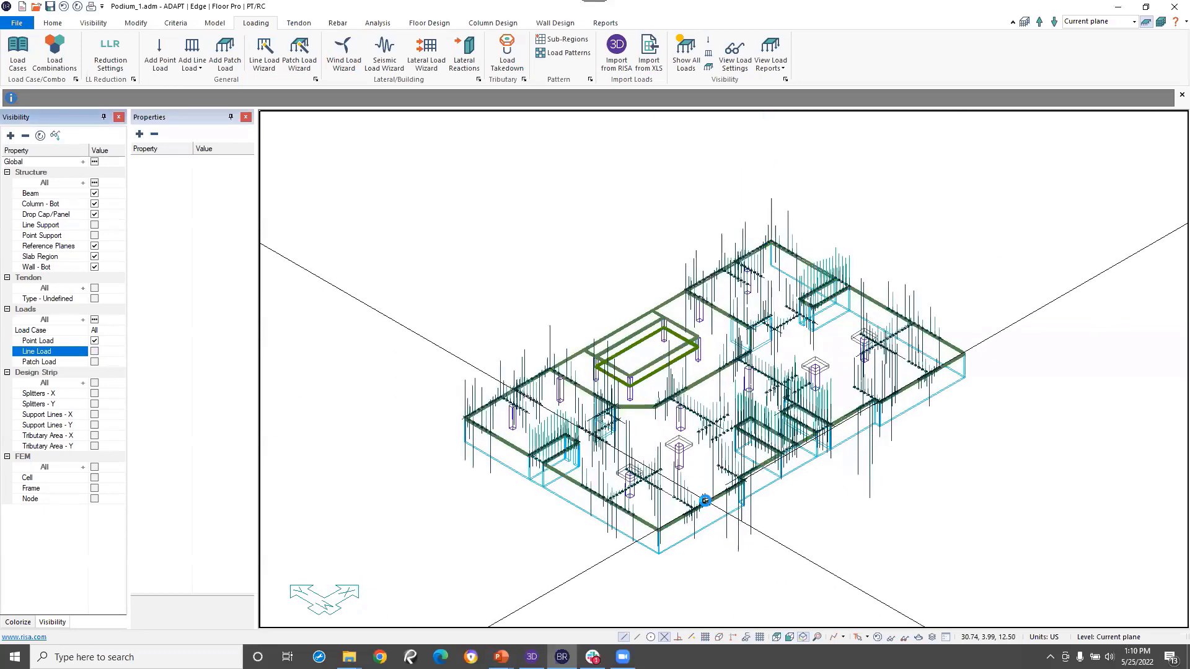
pyautogui.scroll(3, 771, 529)
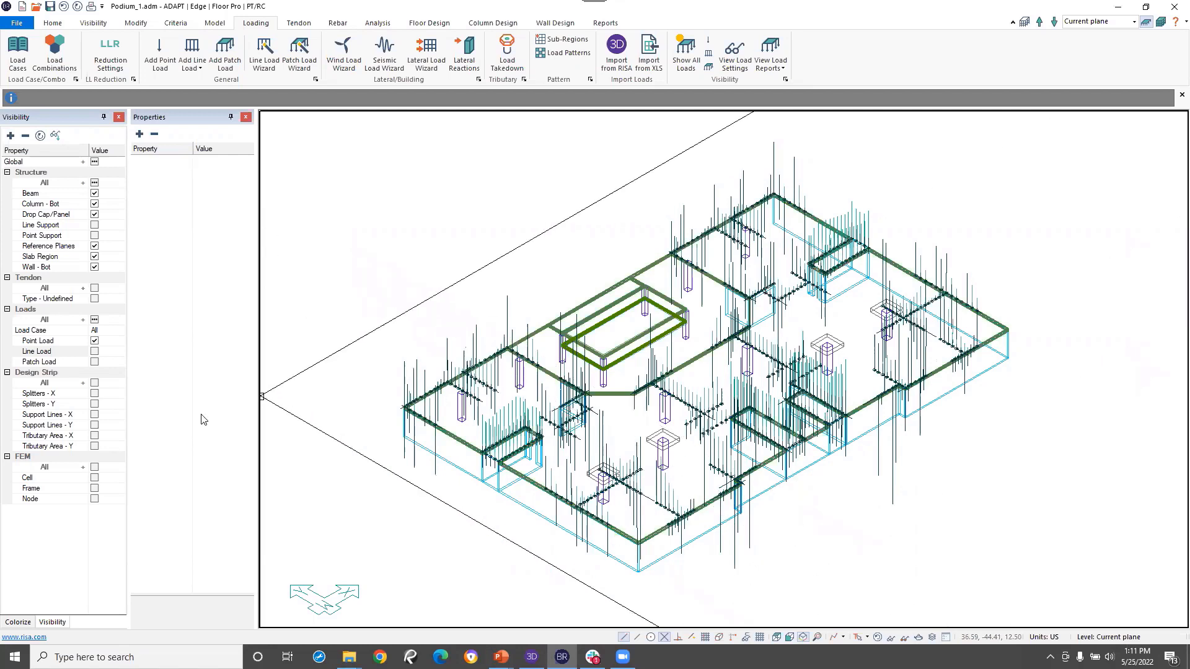
# - Display only the Dead load case and inspect its point loads on the slab
pyautogui.click(114, 335)
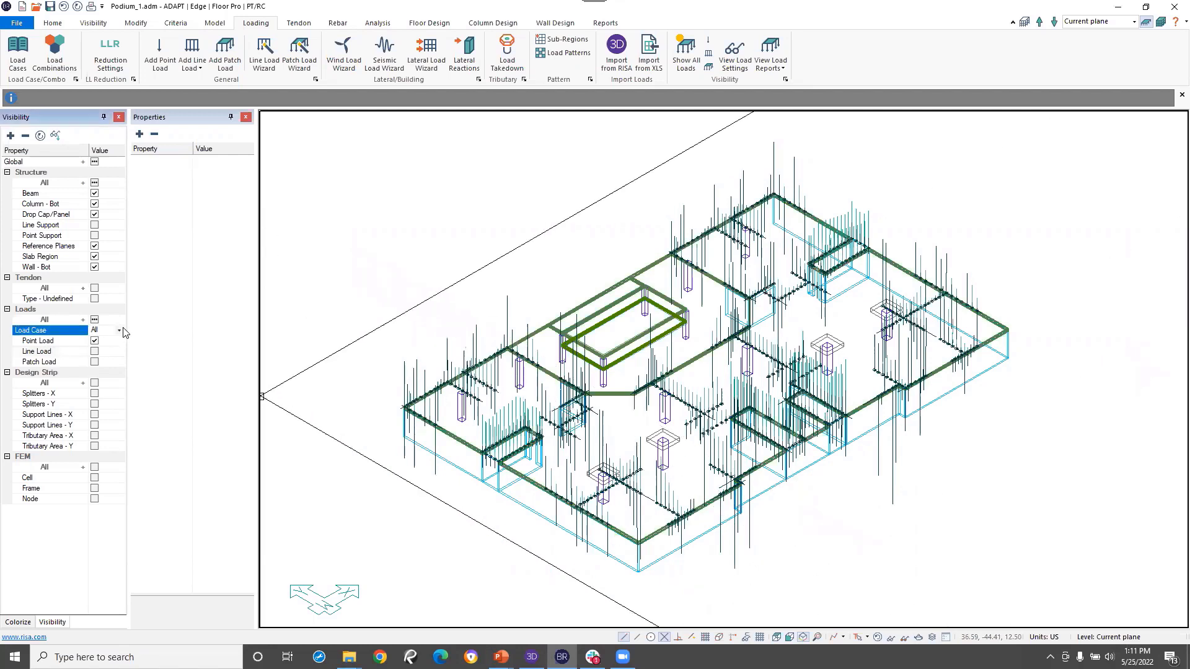
pyautogui.click(121, 332)
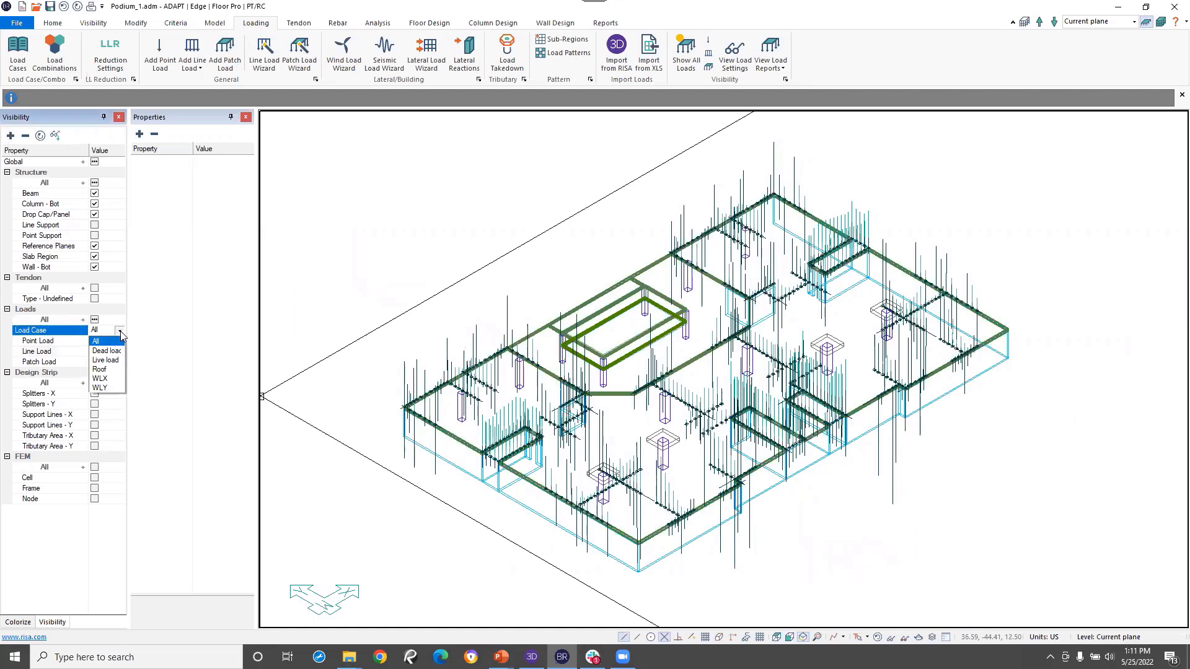
pyautogui.click(113, 351)
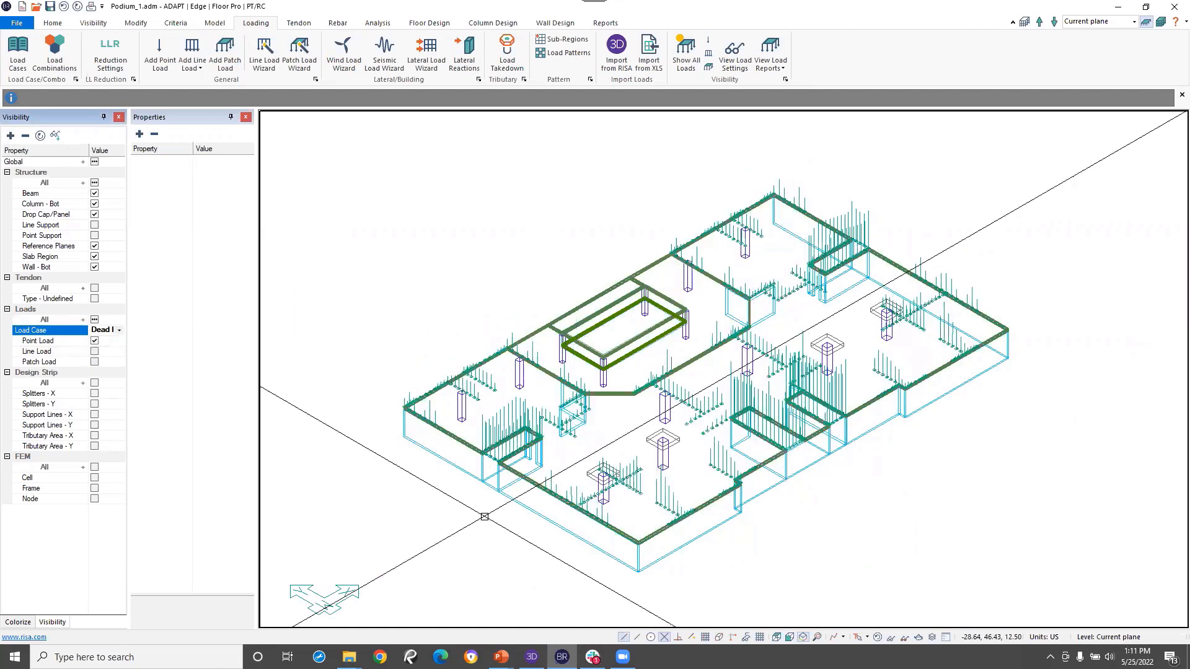
pyautogui.scroll(3, 577, 506)
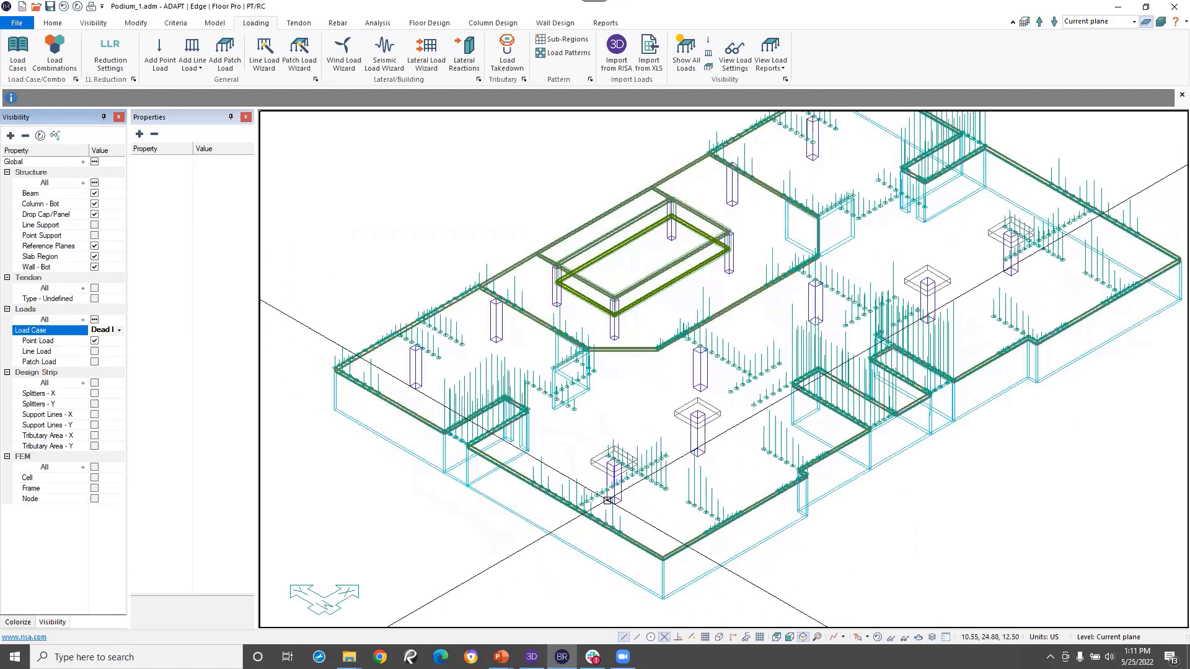
# - Display only the WLX load case and inspect its point loads on the slab
pyautogui.click(120, 331)
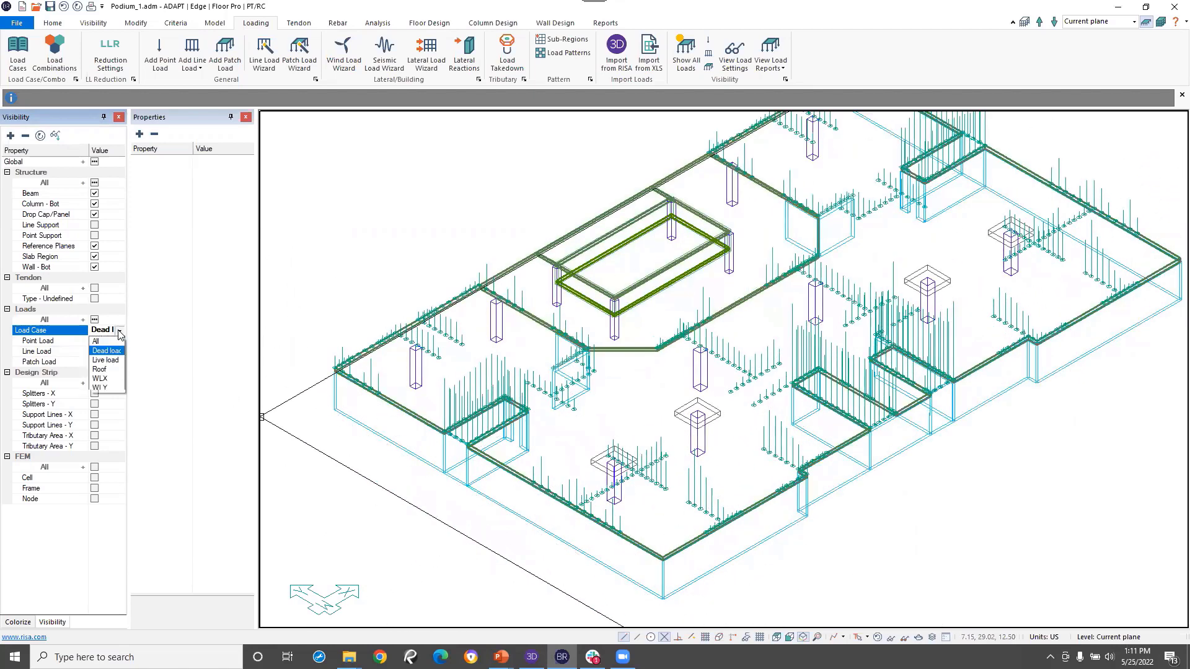
pyautogui.click(106, 379)
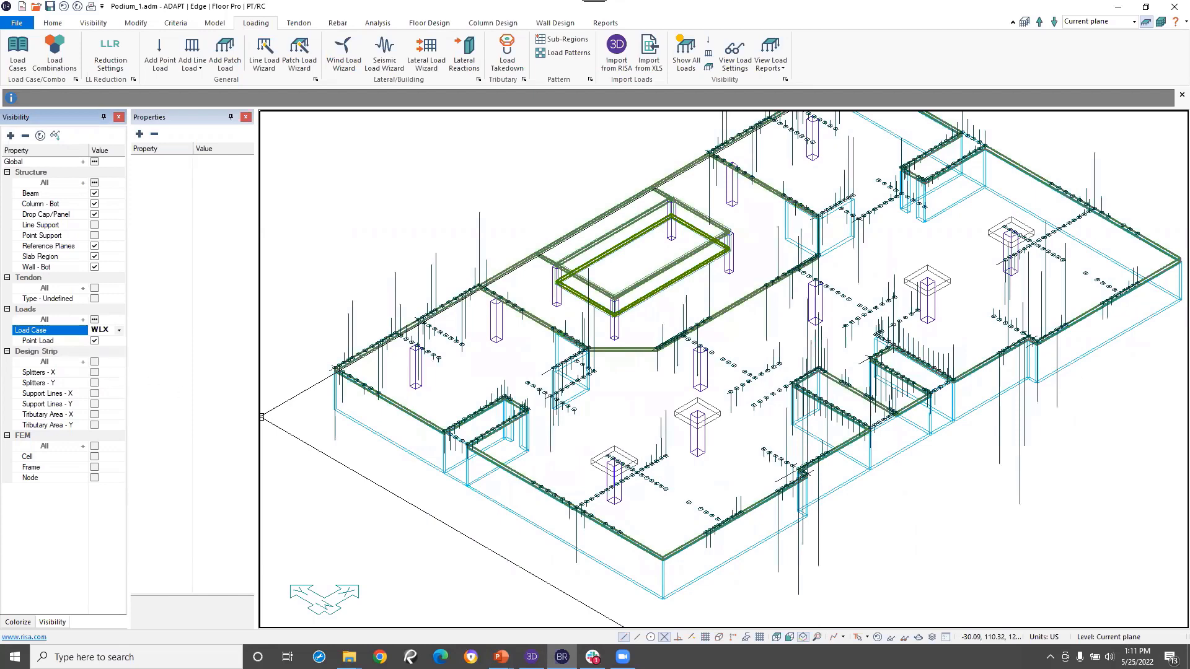
pyautogui.scroll(4, 580, 516)
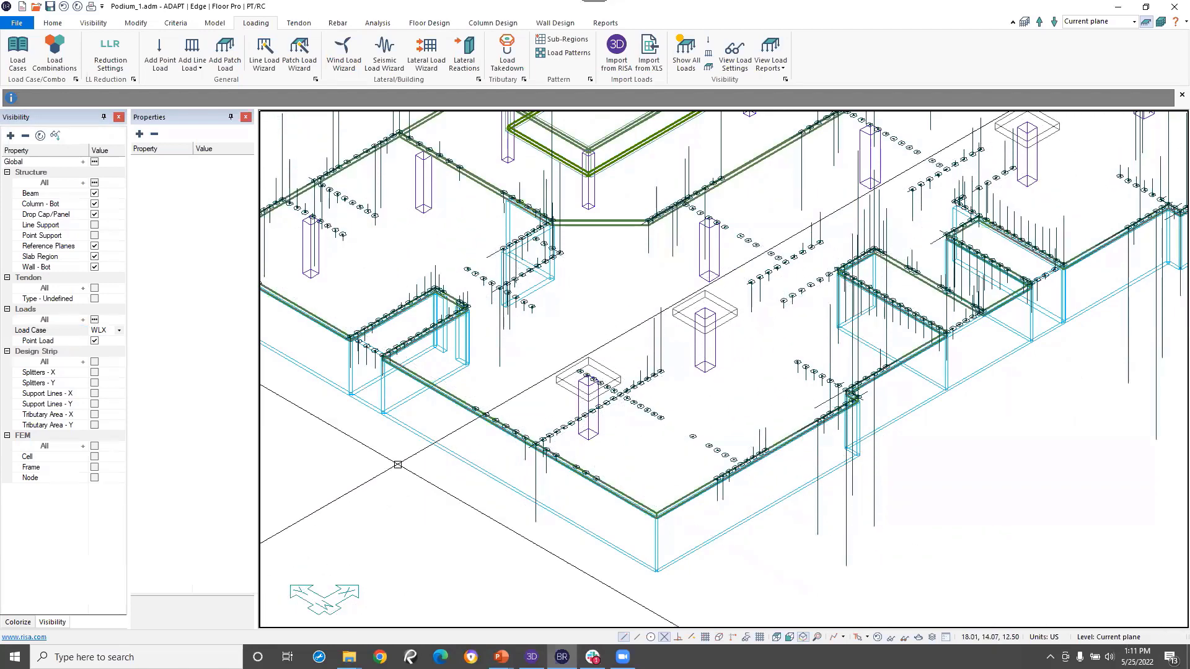
# - Display only the WLY load case and inspect its point loads on the slab
pyautogui.click(119, 330)
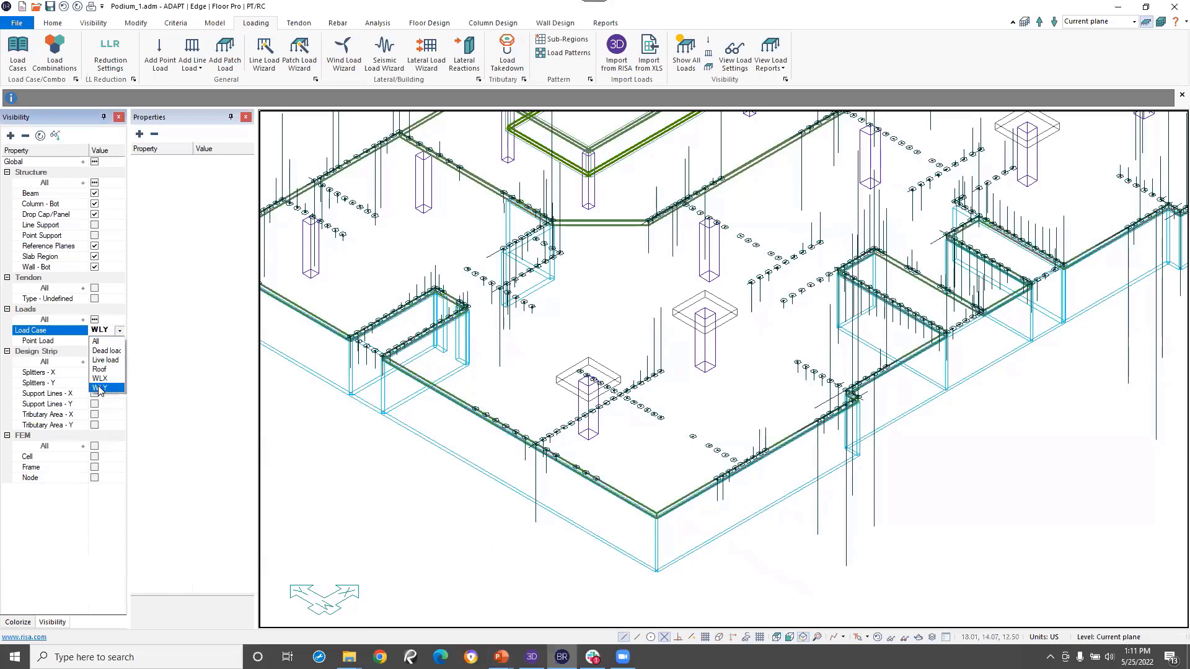
pyautogui.click(102, 384)
pyautogui.moveTo(478, 414); pyautogui.dragTo(489, 419, button='middle')
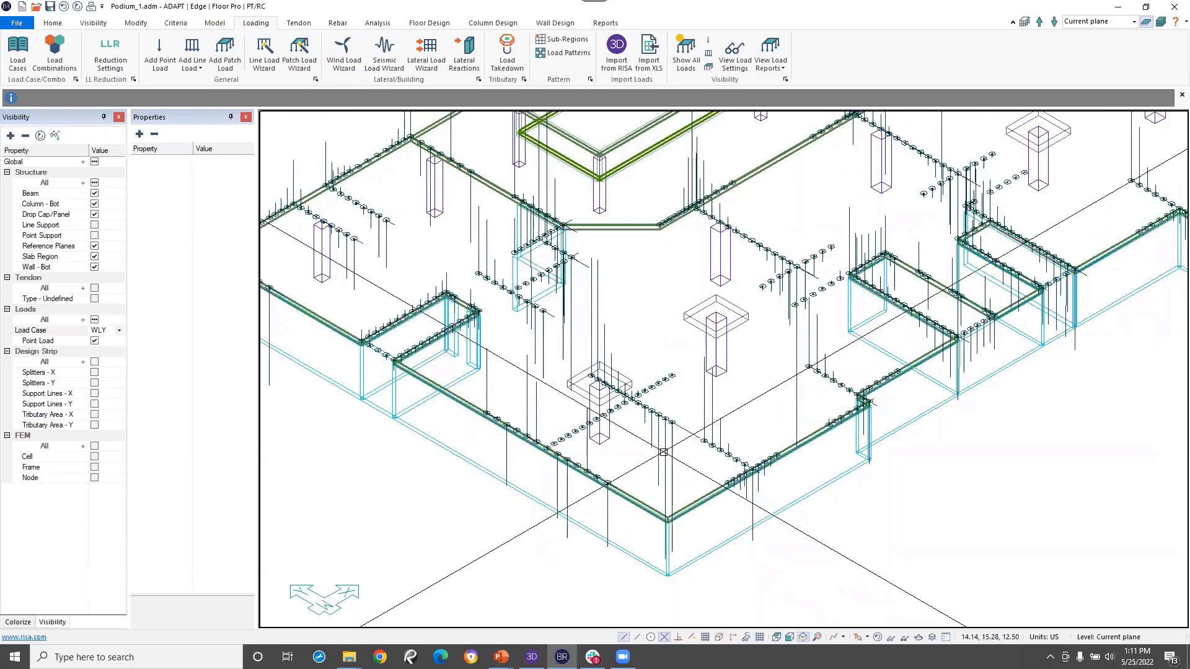
pyautogui.scroll(3, 597, 426)
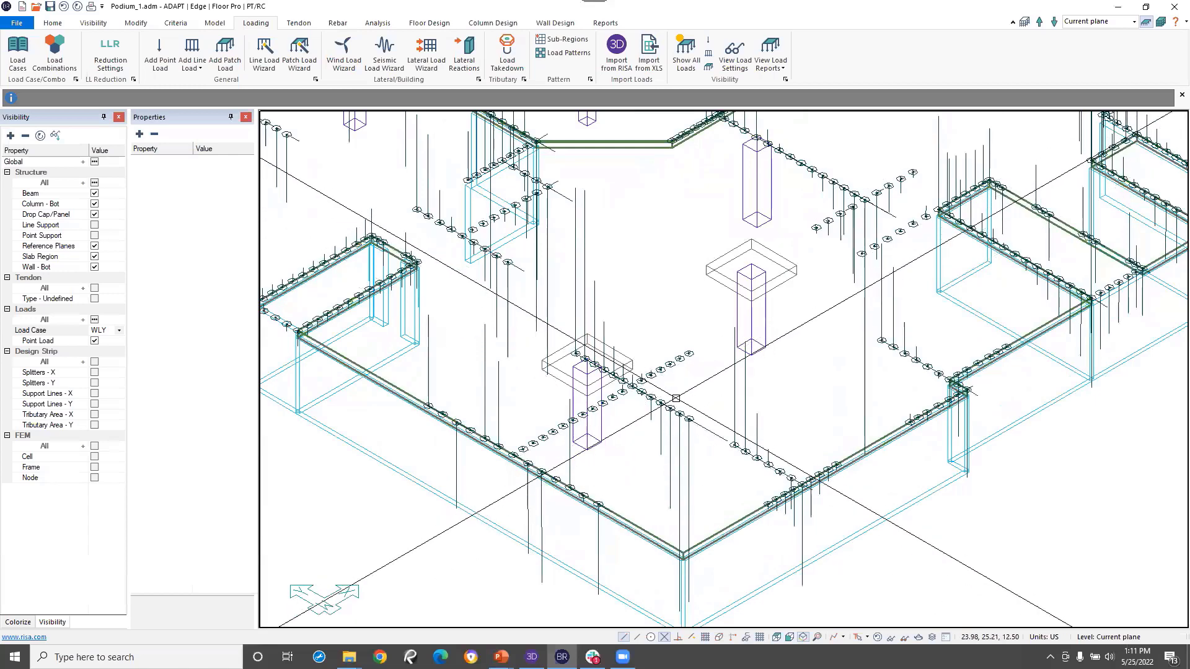
# - Select a WLY point load near the front drop-cap column, review its magnitude properties, and clear the selection
pyautogui.scroll(6, 703, 436)
pyautogui.click(711, 429)
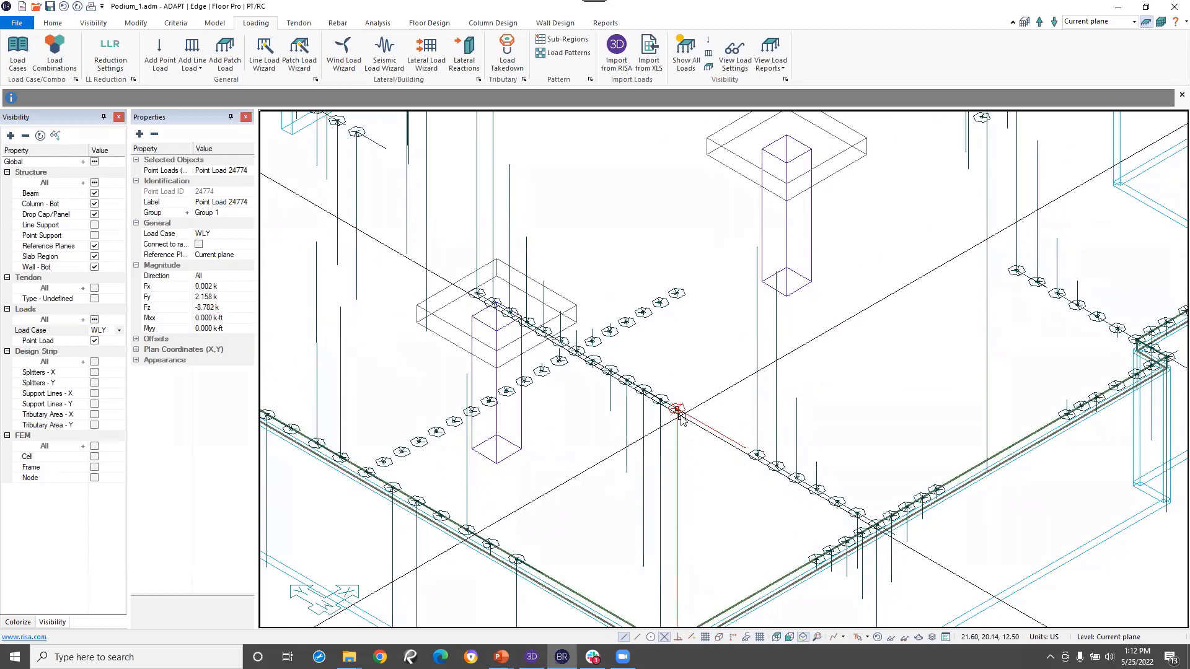
pyautogui.scroll(-4, 705, 453)
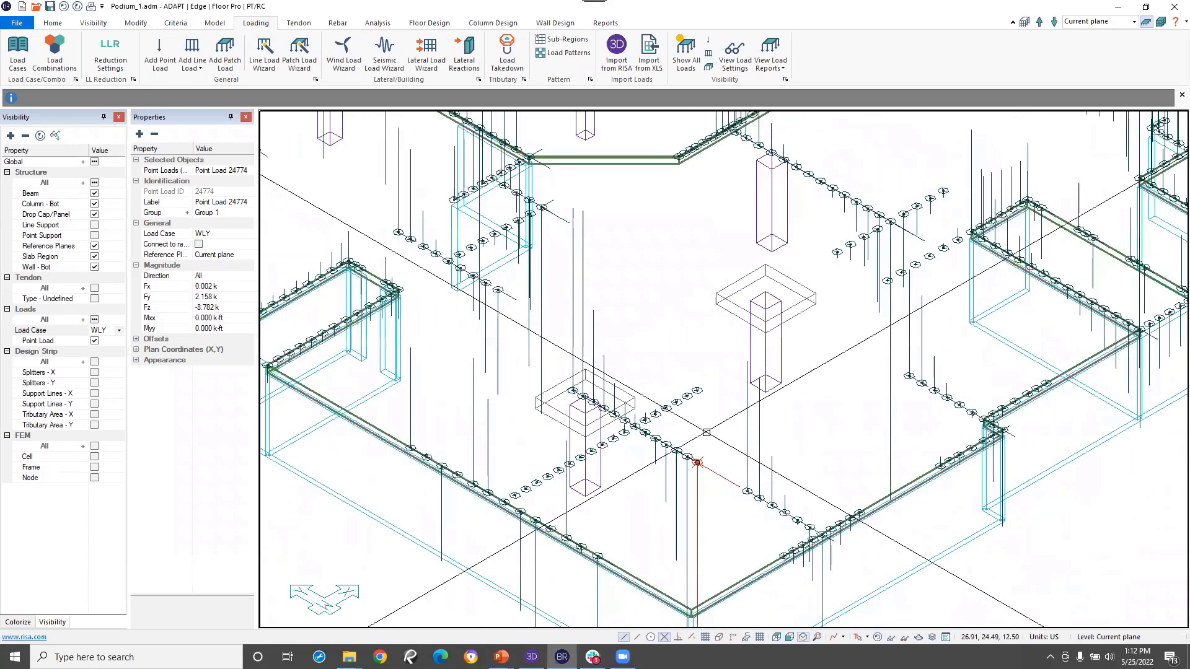
pyautogui.click(707, 427)
pyautogui.scroll(-3, 707, 428)
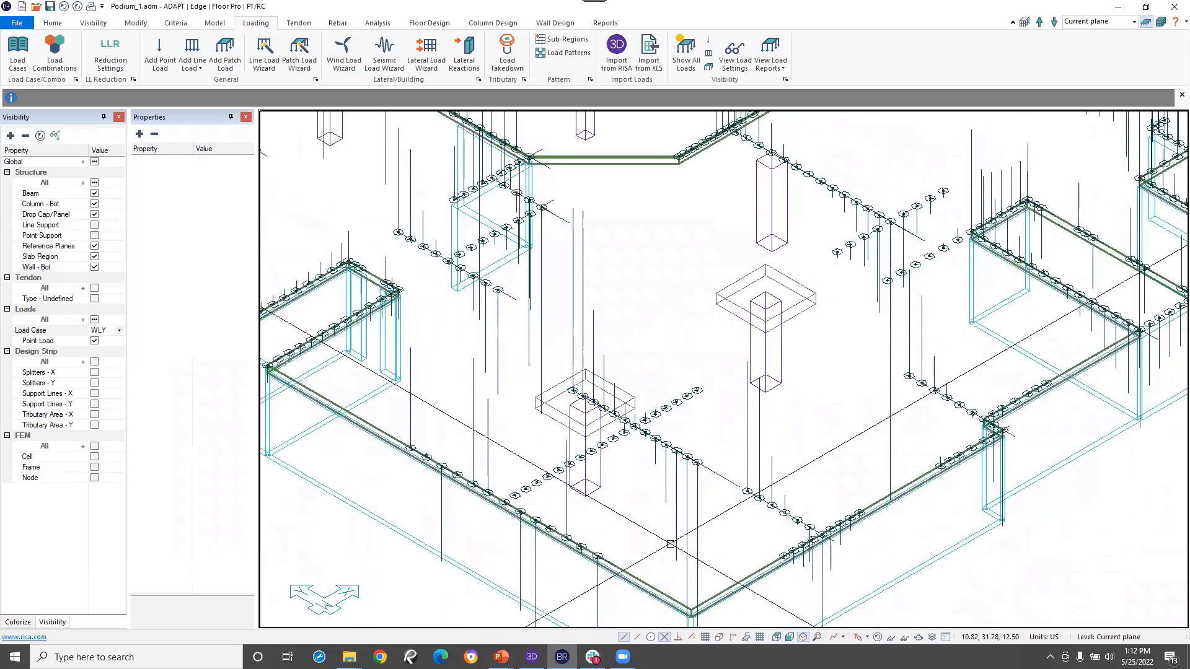
# - Return the slab to plan view and display only the Dead load case
pyautogui.click(777, 641)
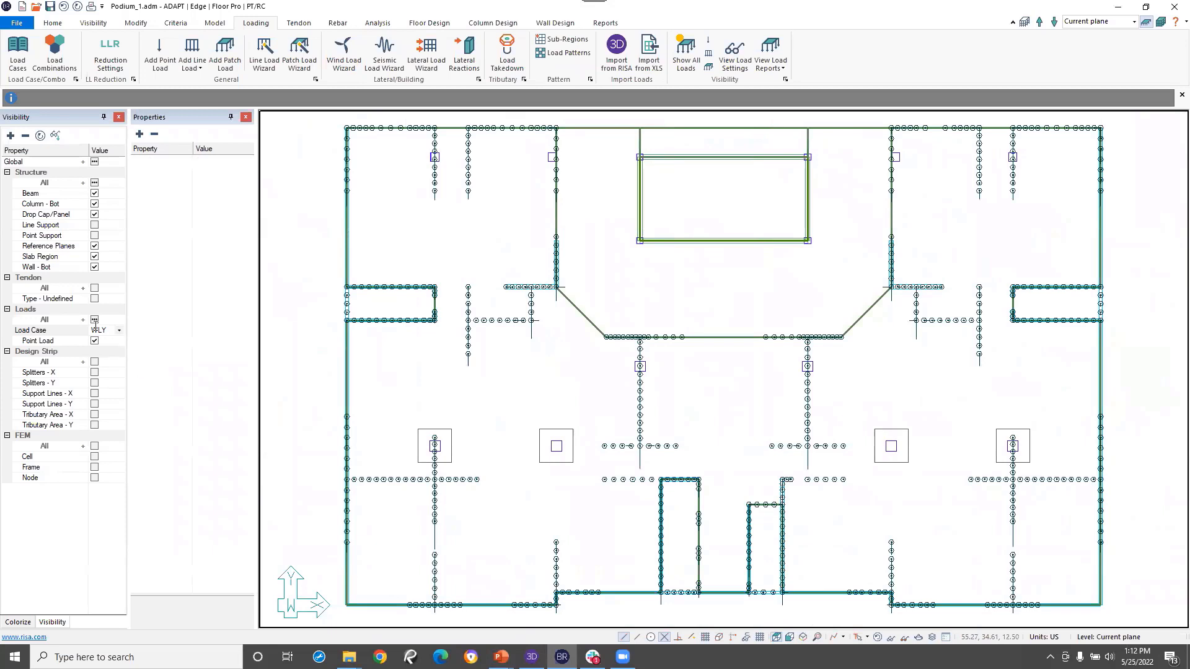
pyautogui.click(41, 135)
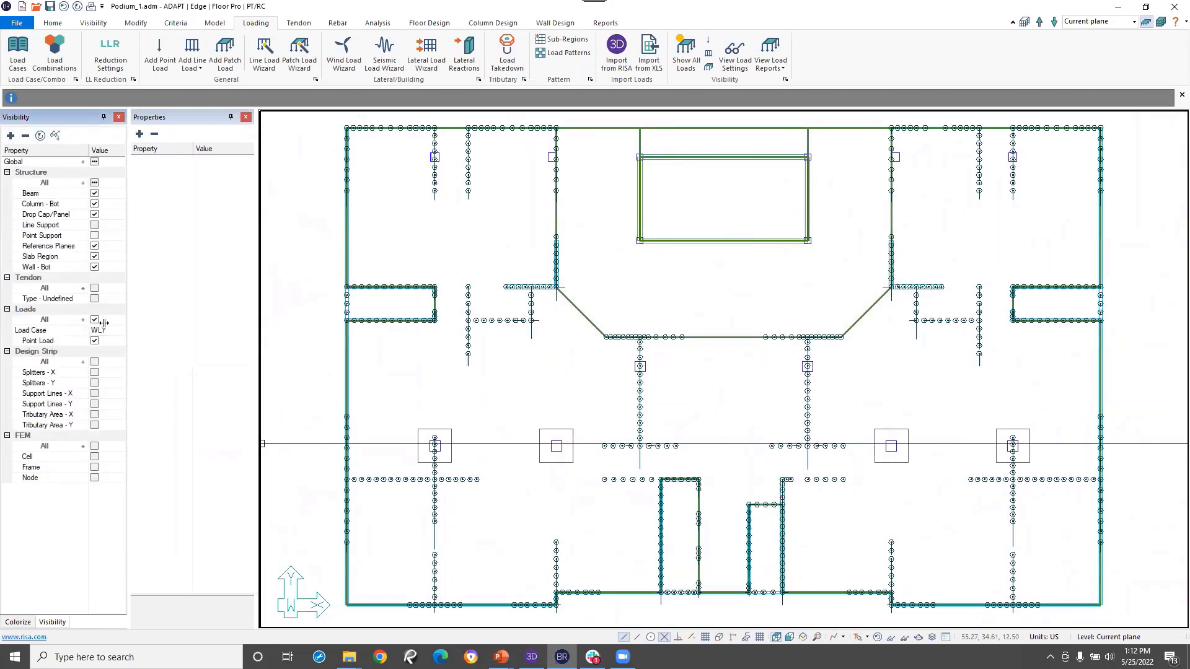
pyautogui.click(103, 327)
pyautogui.click(120, 331)
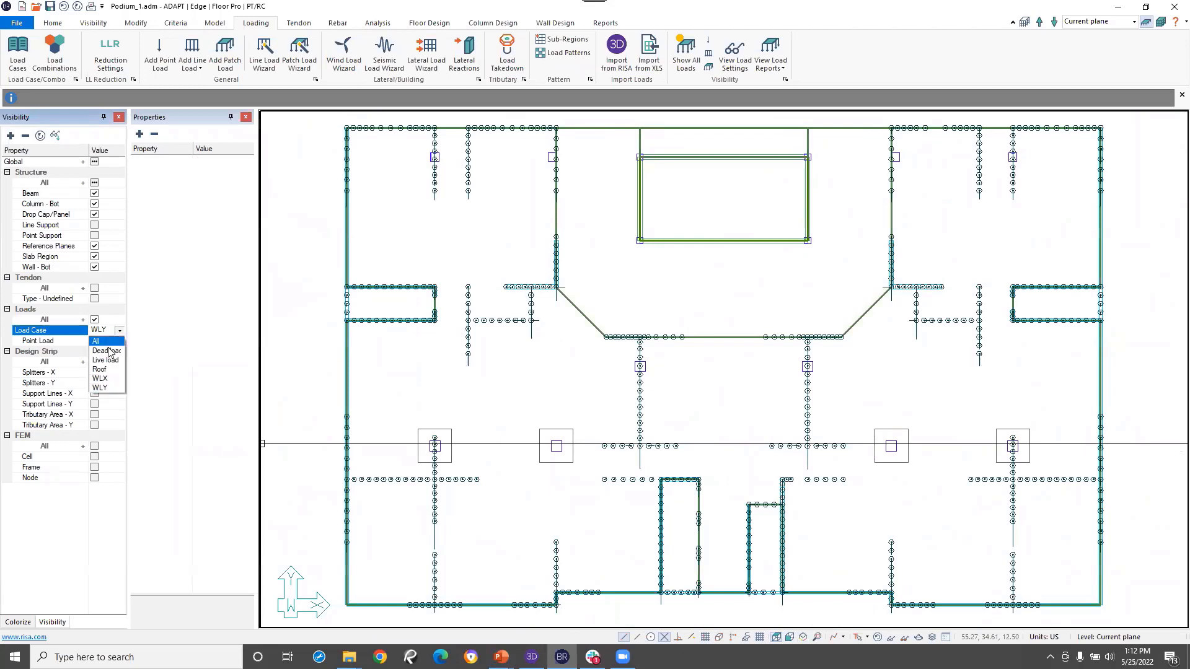
pyautogui.click(106, 351)
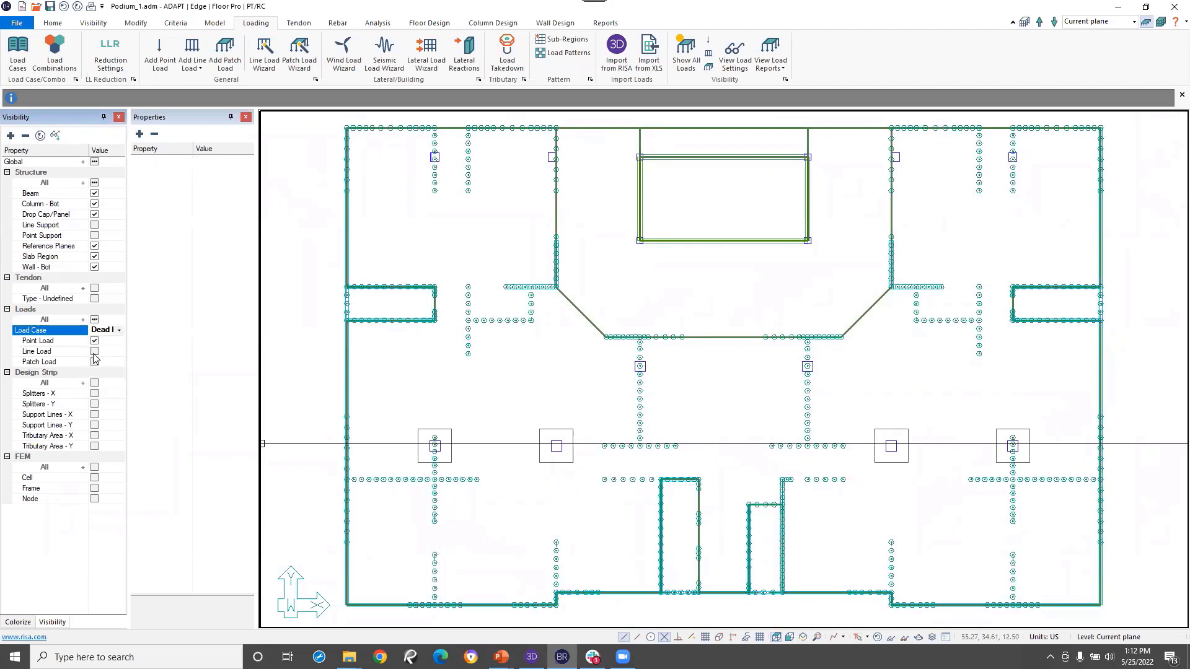
# - Check the Dead load case's line loads, and hide both the line loads and point loads on the slab
pyautogui.click(94, 351)
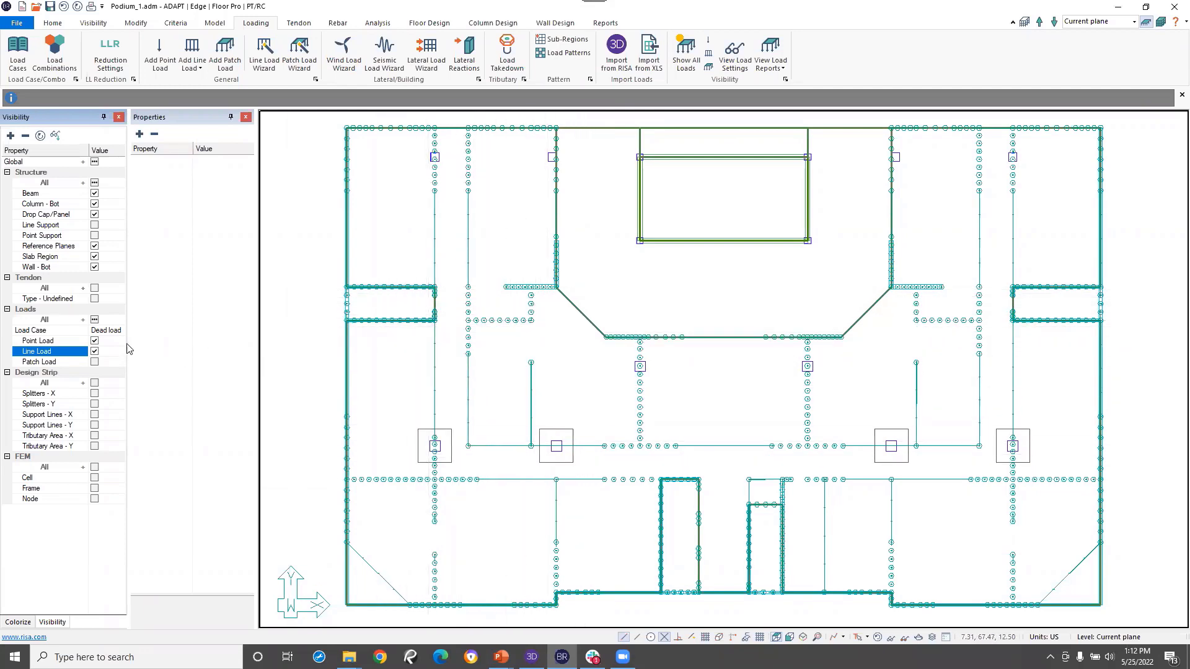
pyautogui.click(95, 351)
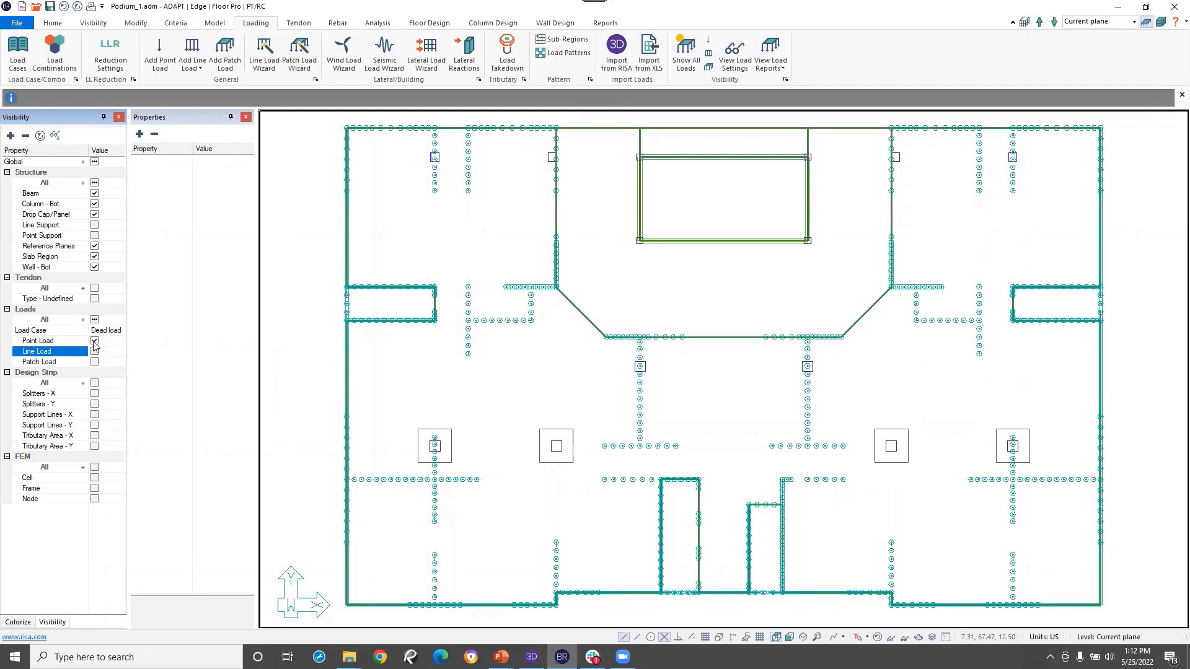
pyautogui.click(94, 342)
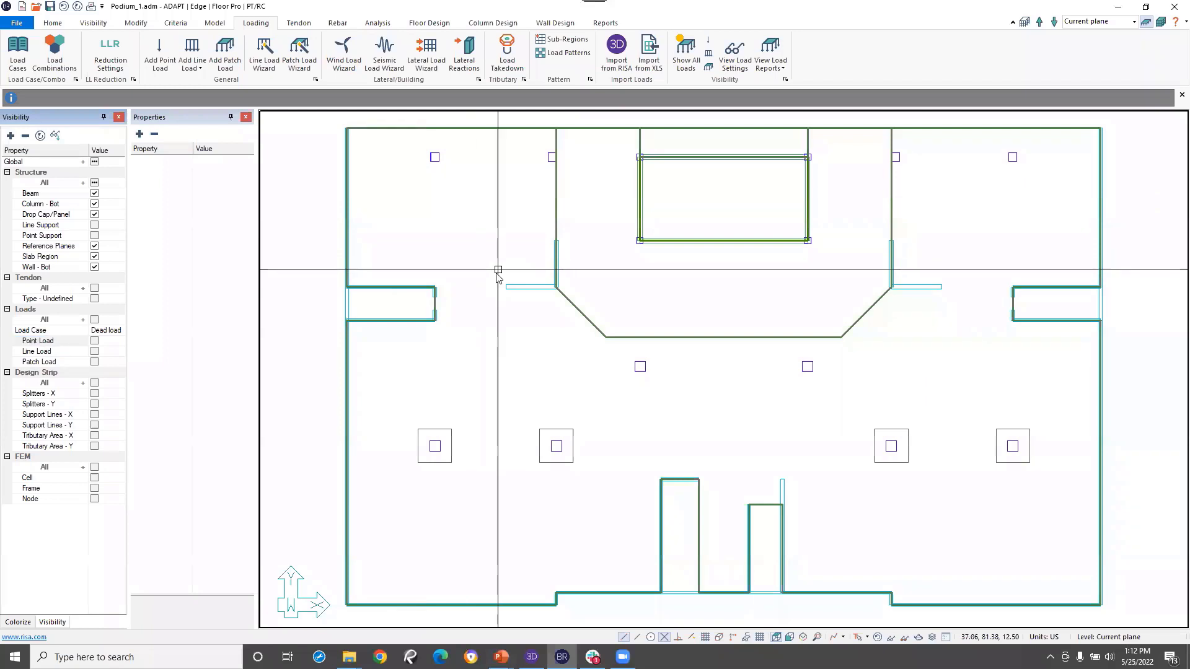
pyautogui.moveTo(498, 271); pyautogui.dragTo(486, 281, button='middle')
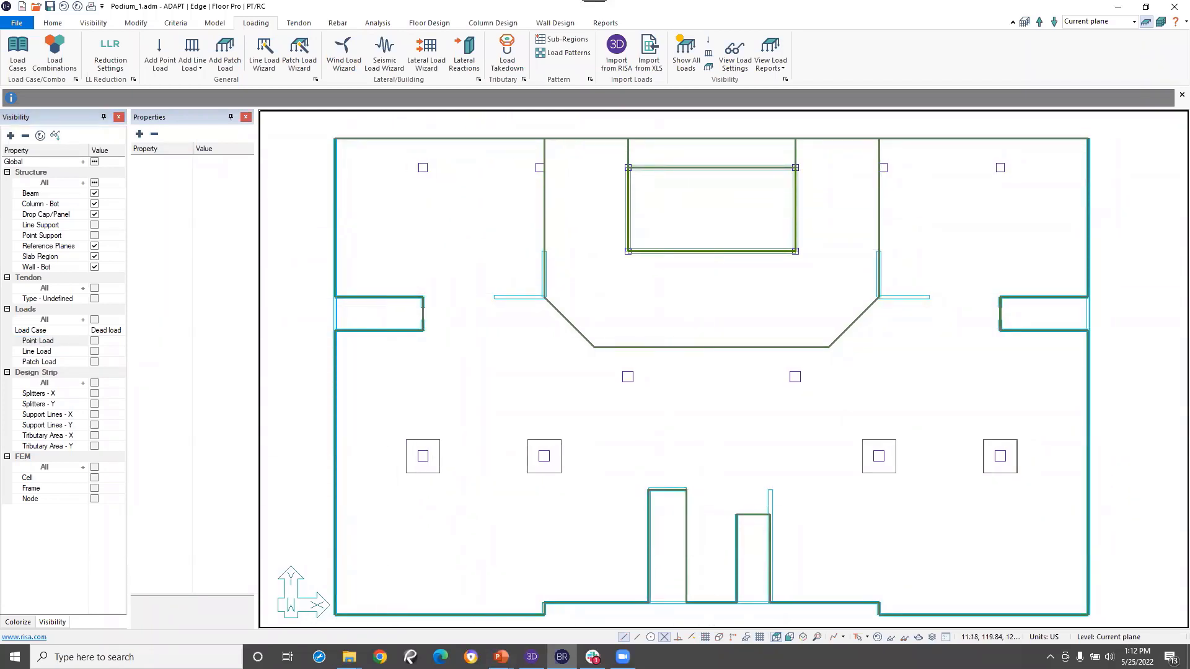
# - Generate new ASCE 7-10 wind load cases including the orthogonal direction, with a basic wind speed of 144 mph
pyautogui.click(343, 48)
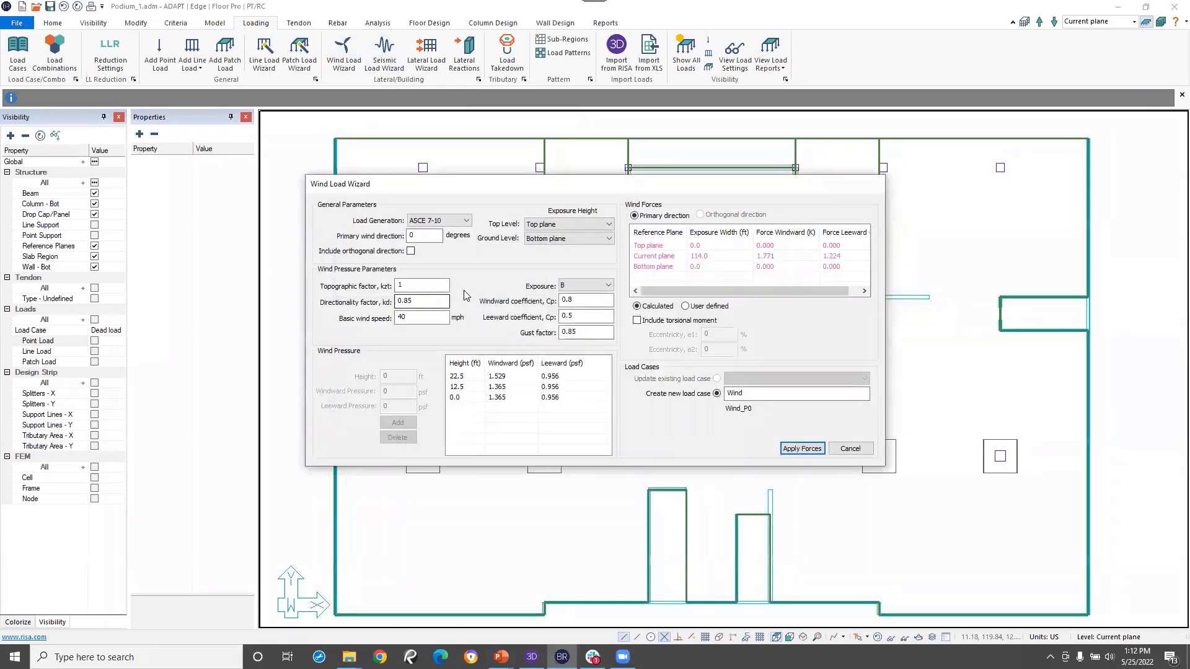
pyautogui.write('1')
pyautogui.click(411, 251)
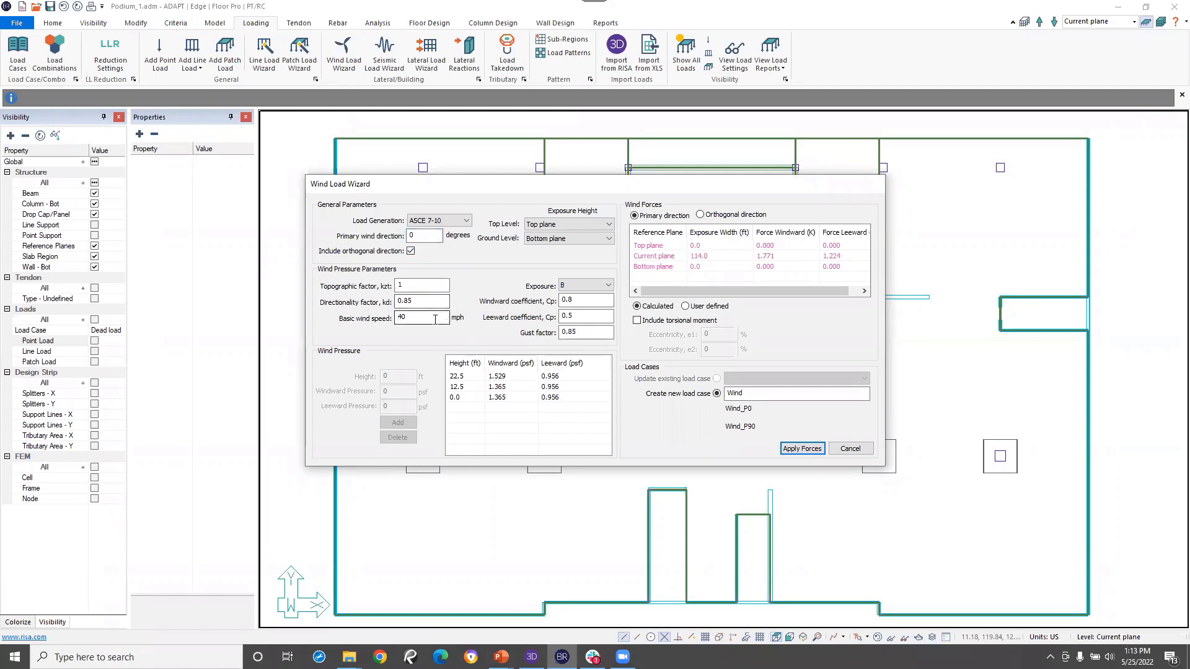
pyautogui.doubleClick(394, 322)
pyautogui.write('144')
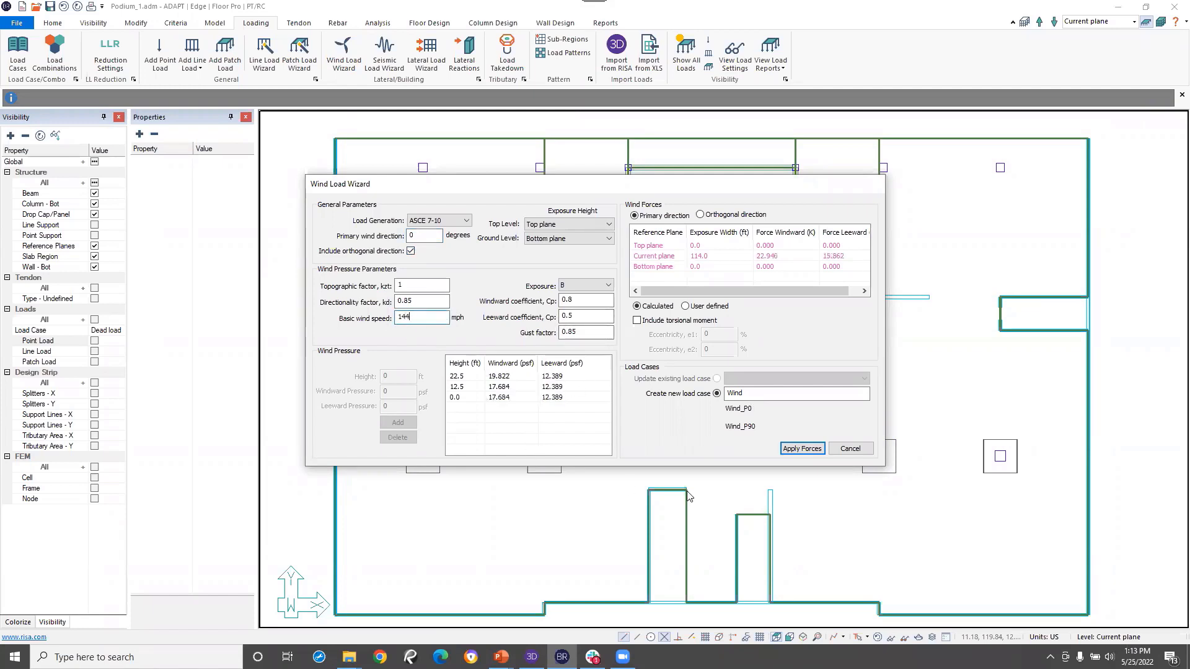
pyautogui.click(803, 449)
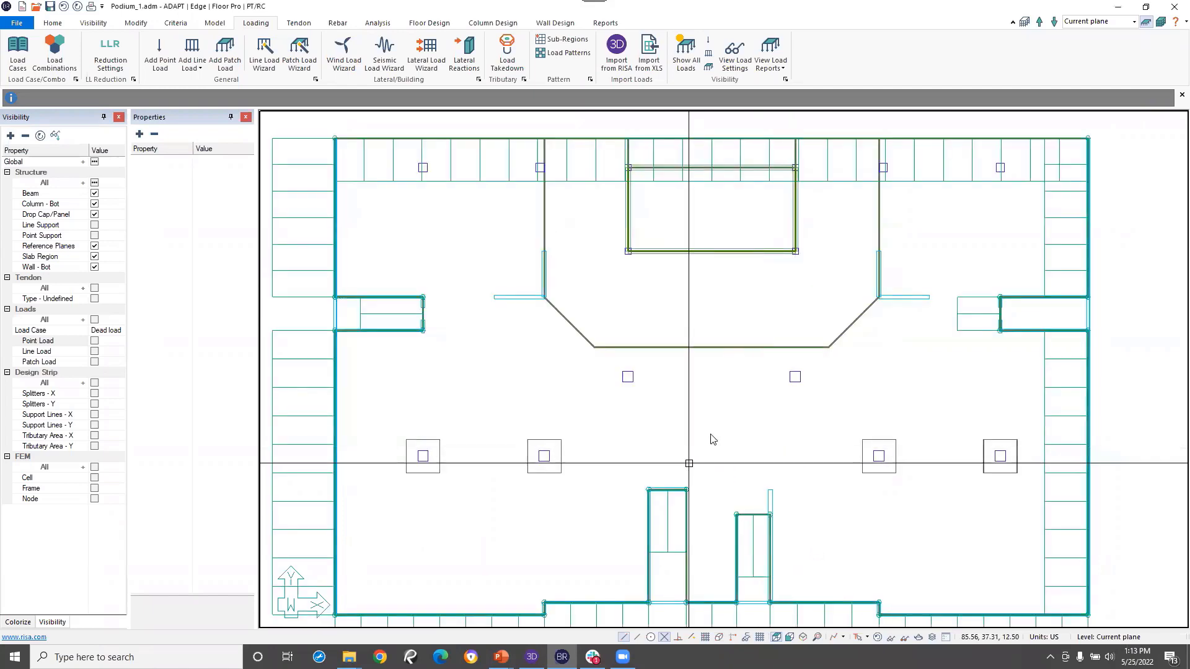
pyautogui.scroll(-2, 715, 425)
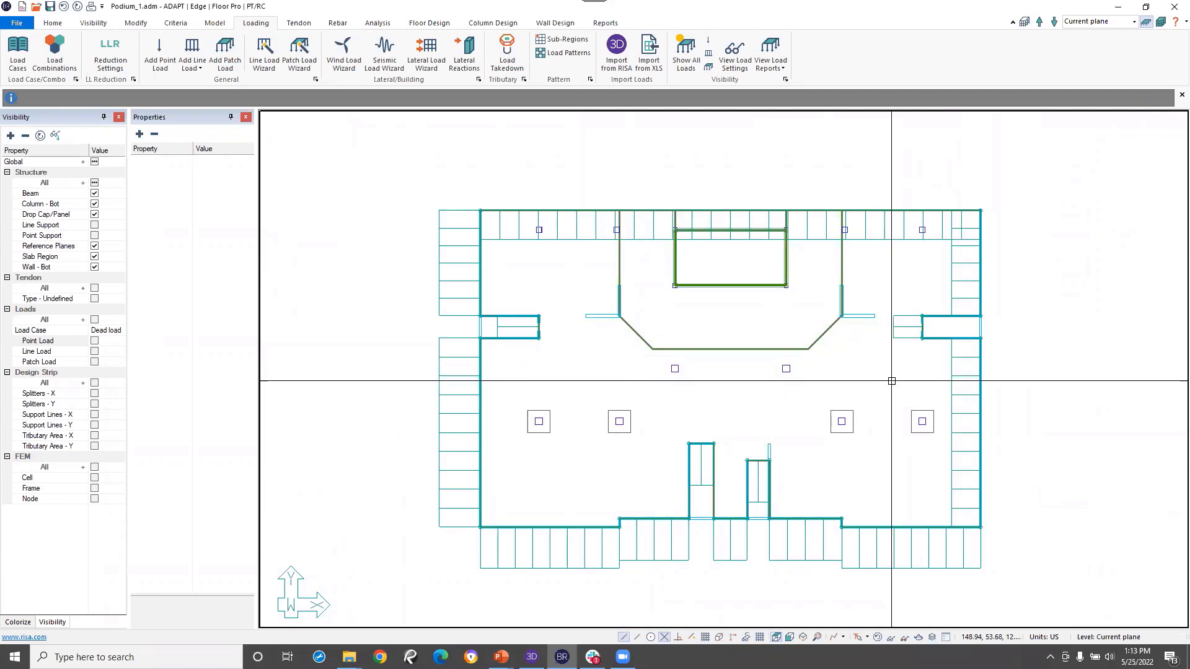
# - Set the displayed load case to All and hide every load on the slab
pyautogui.click(41, 135)
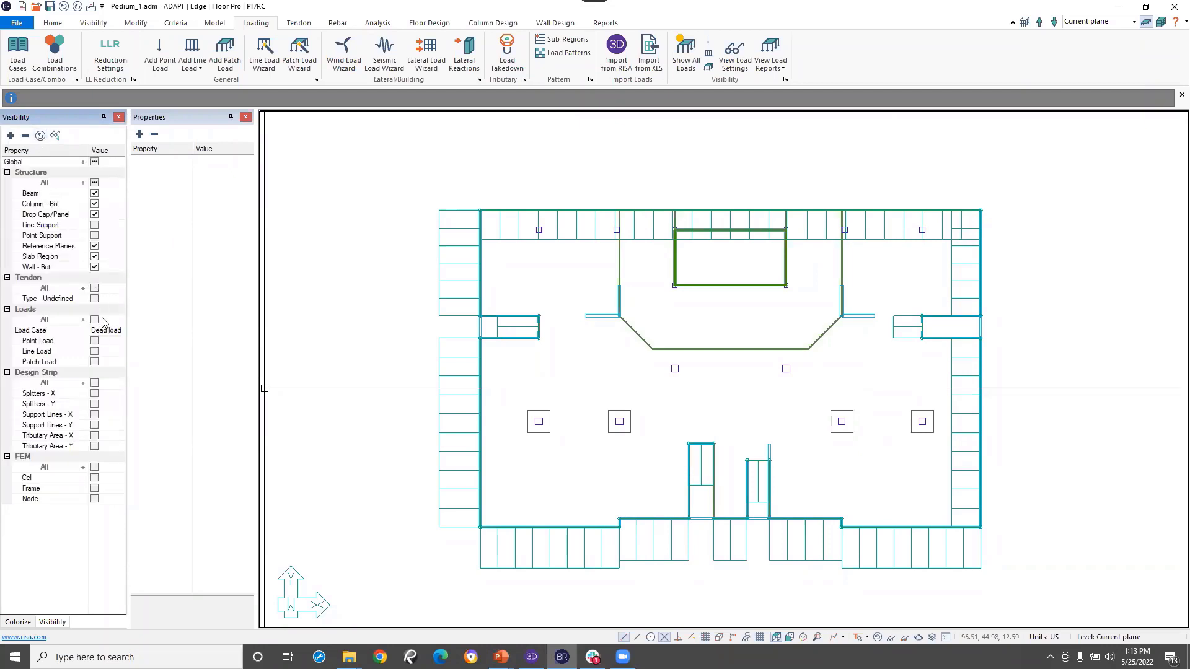
pyautogui.click(96, 321)
pyautogui.click(96, 320)
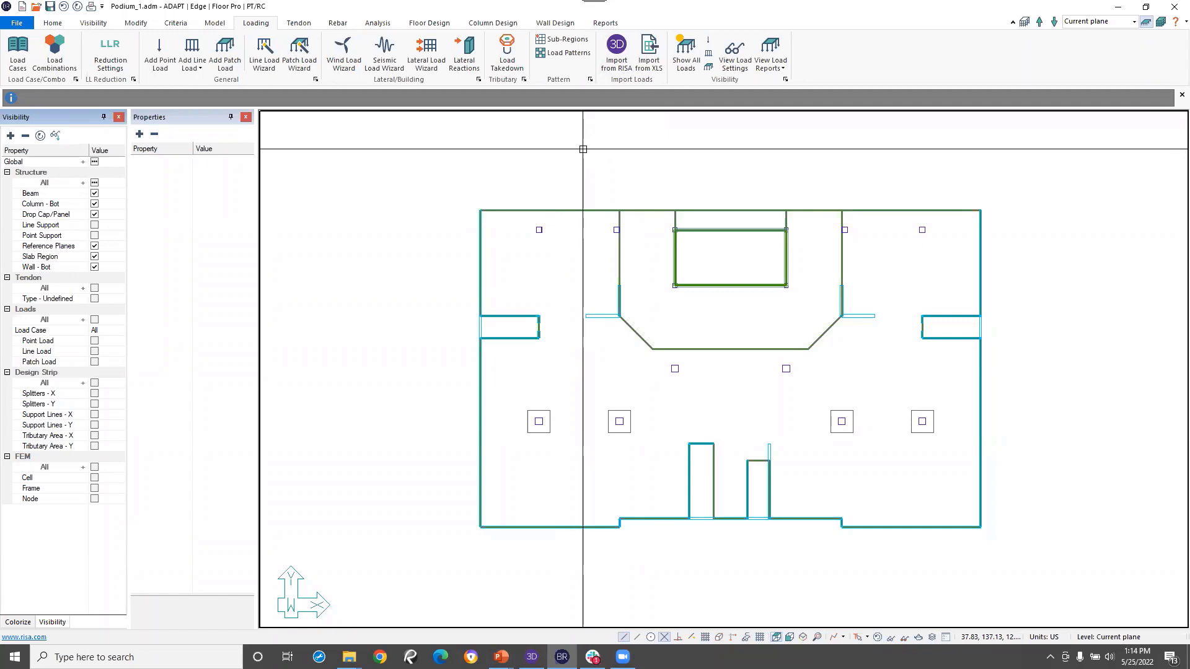
# - Display the X- and Y-direction support lines, and hide the X-direction ones to leave only the Y direction
pyautogui.click(300, 24)
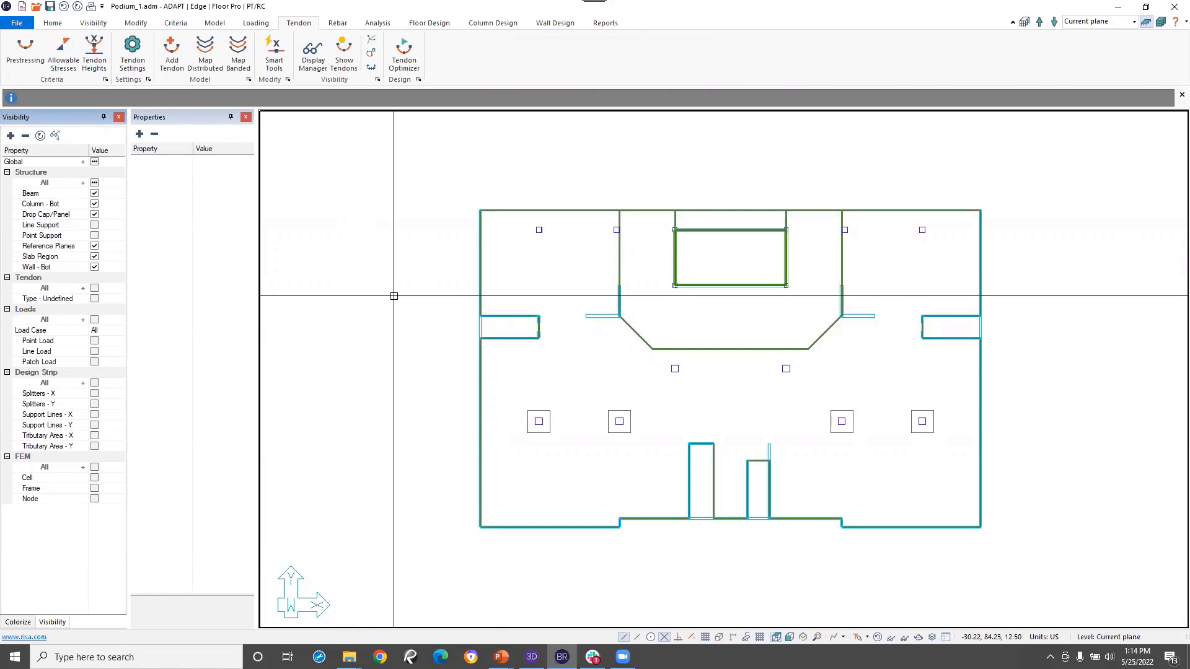
pyautogui.moveTo(365, 309); pyautogui.dragTo(340, 316, button='middle')
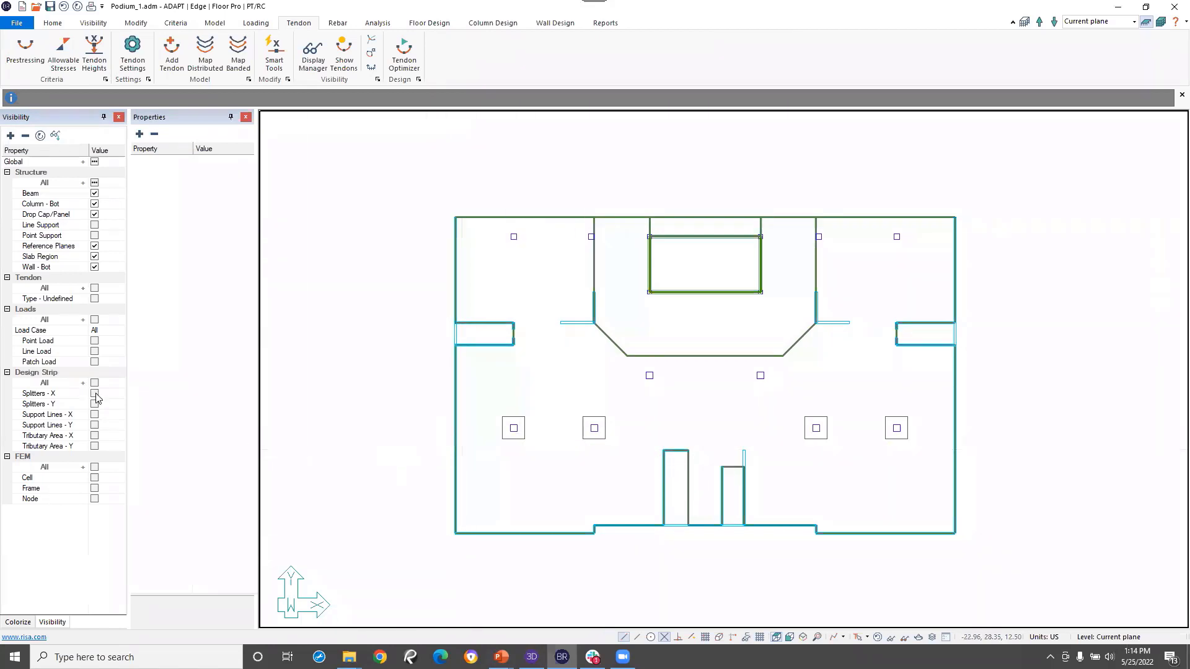
pyautogui.click(94, 415)
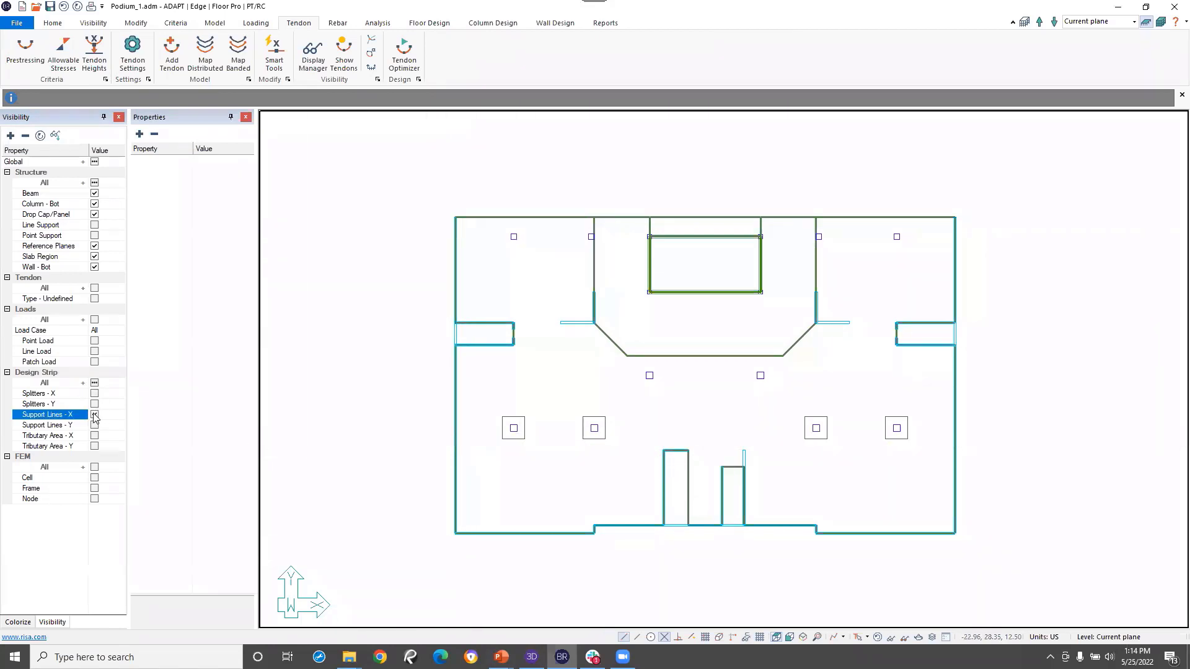
pyautogui.click(94, 426)
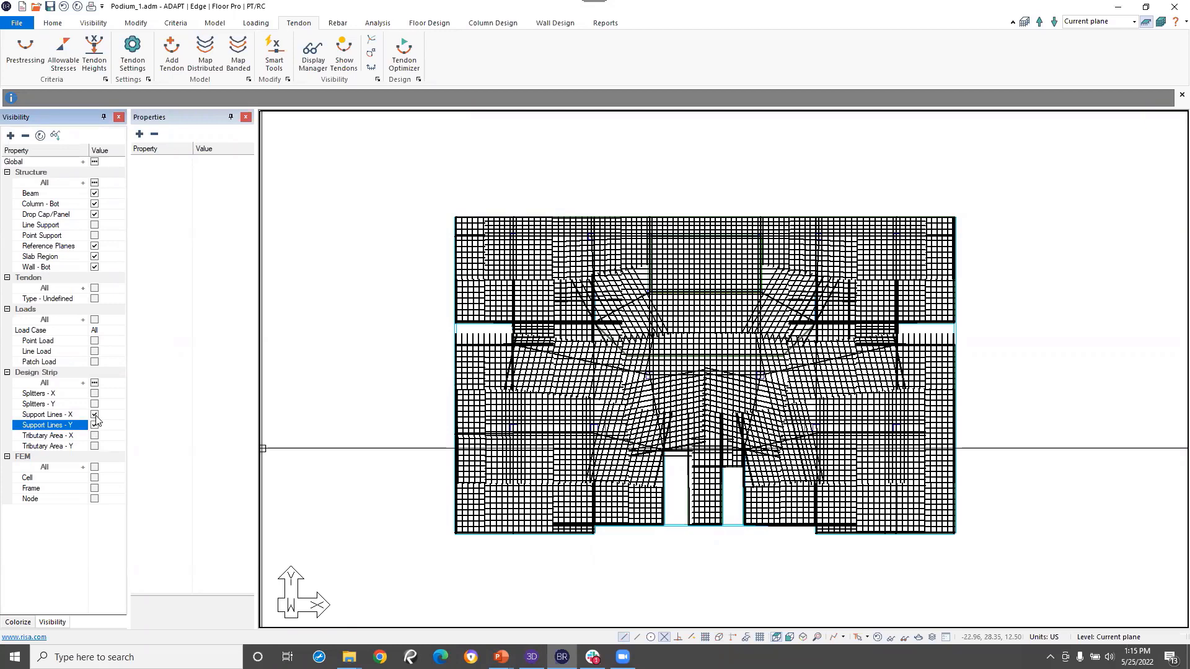
pyautogui.click(95, 415)
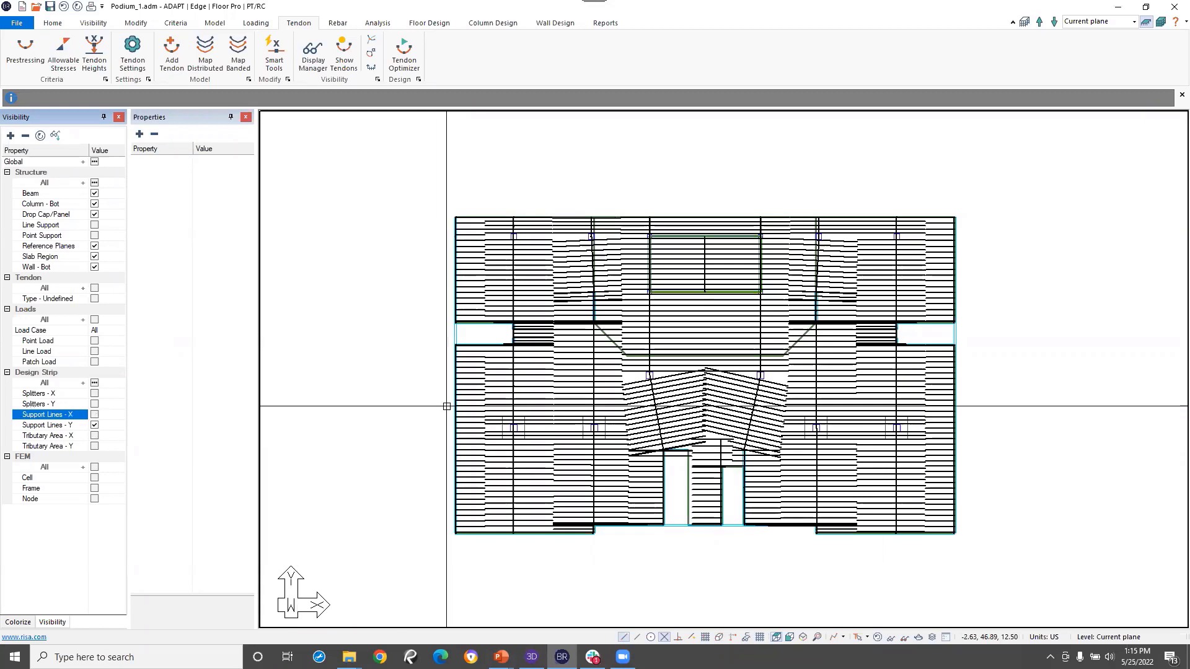
# - Map banded tendons from the far-left and right-of-centre Y-direction support lines, balancing self weight and dead load, as one group offset 1 ft
pyautogui.scroll(4, 446, 406)
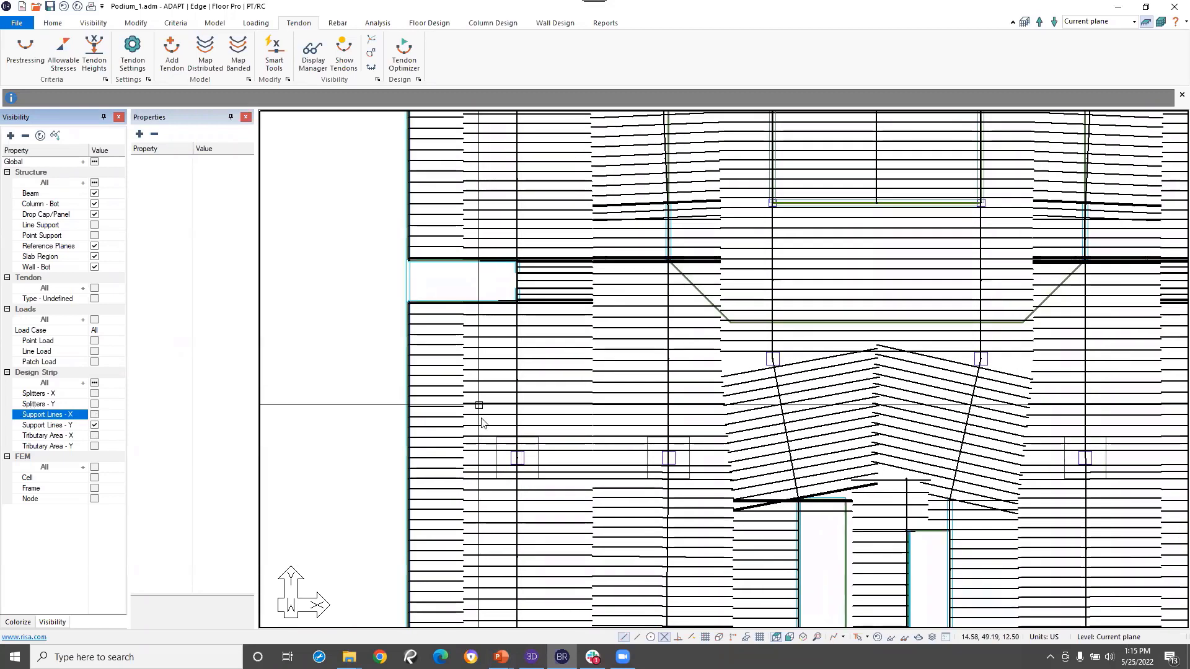
pyautogui.scroll(-4, 479, 406)
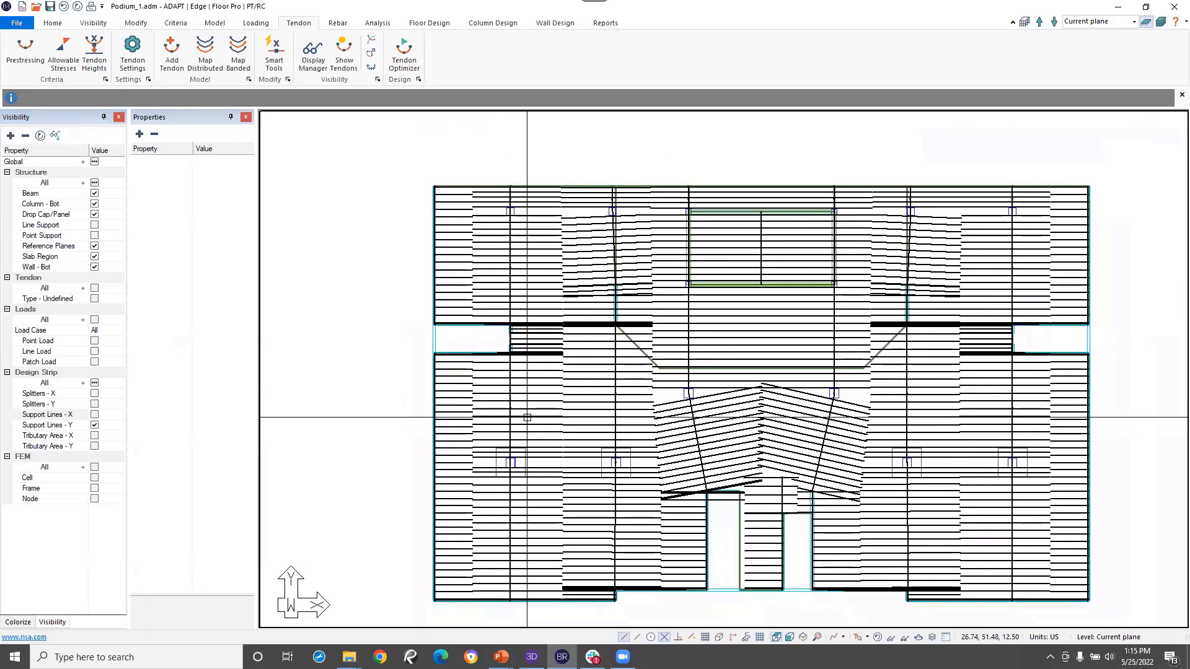
pyautogui.click(511, 422)
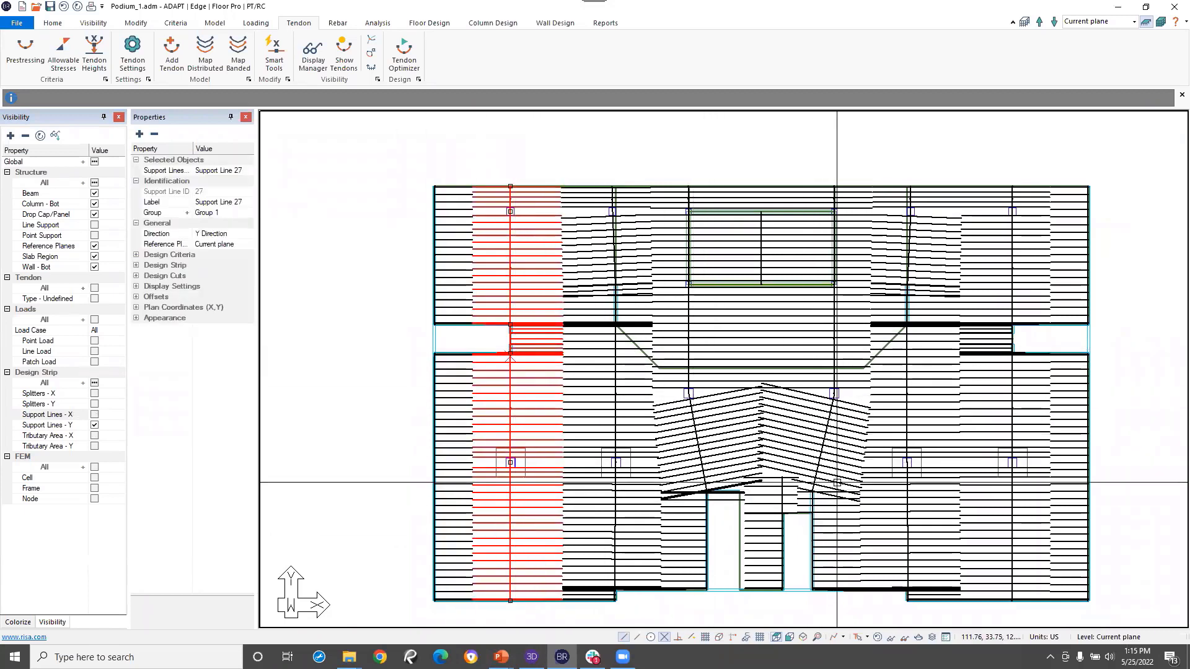
pyautogui.click(838, 449)
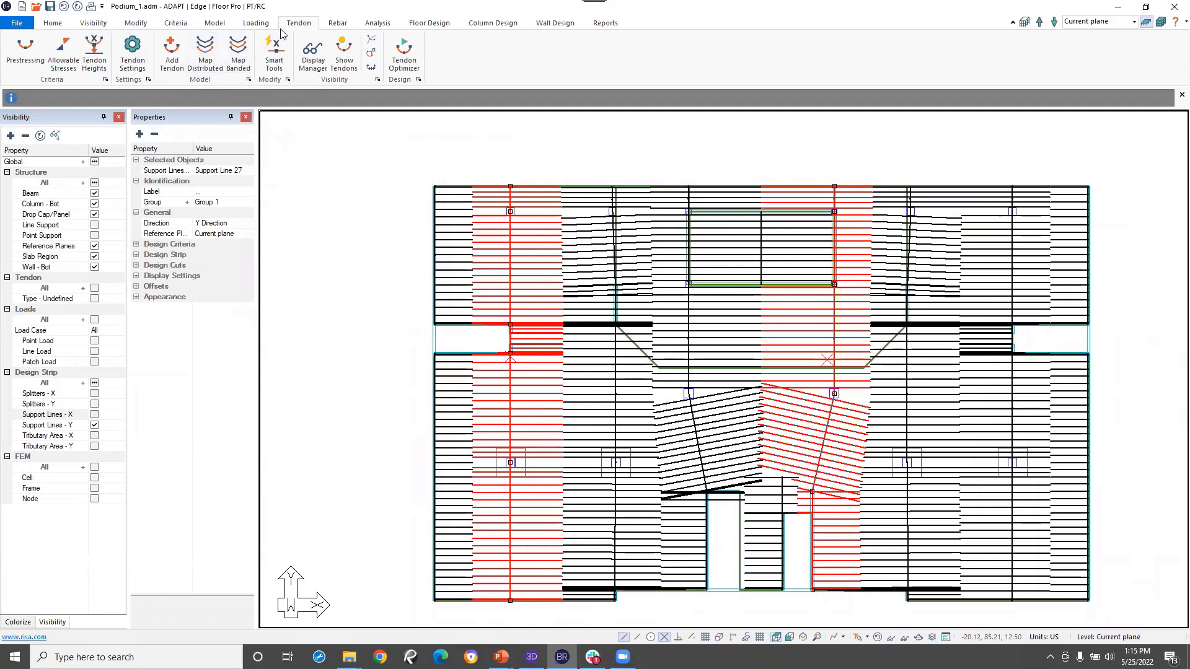
pyautogui.click(241, 64)
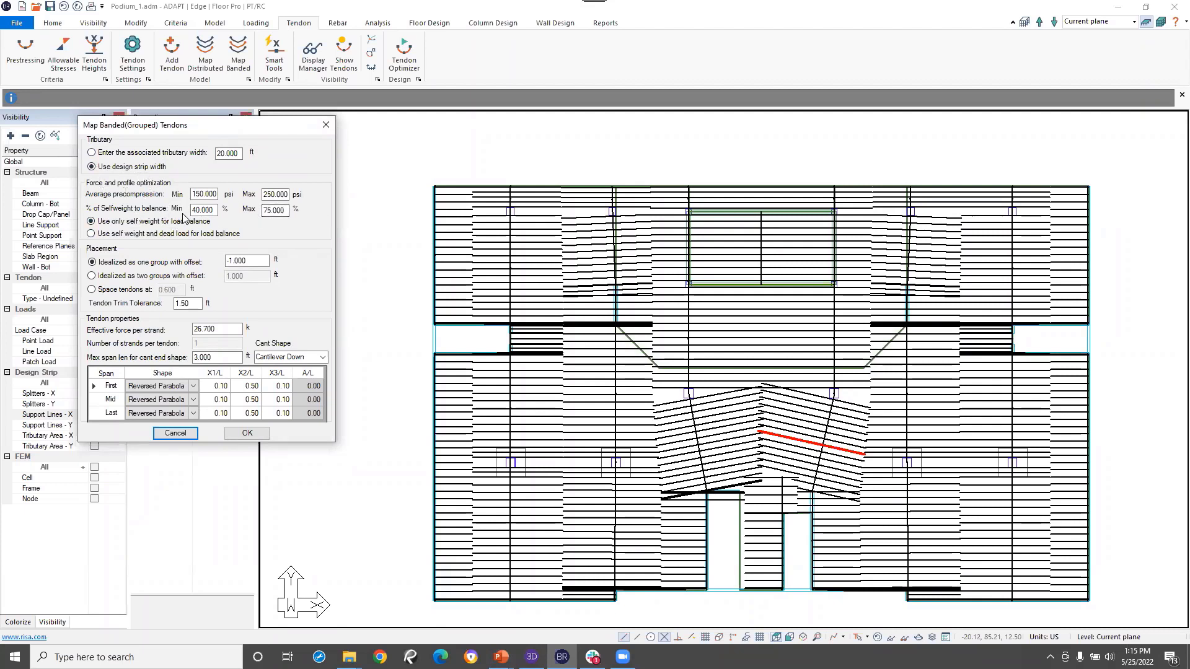
pyautogui.click(91, 234)
pyautogui.moveTo(250, 261); pyautogui.dragTo(212, 258)
pyautogui.write('1')
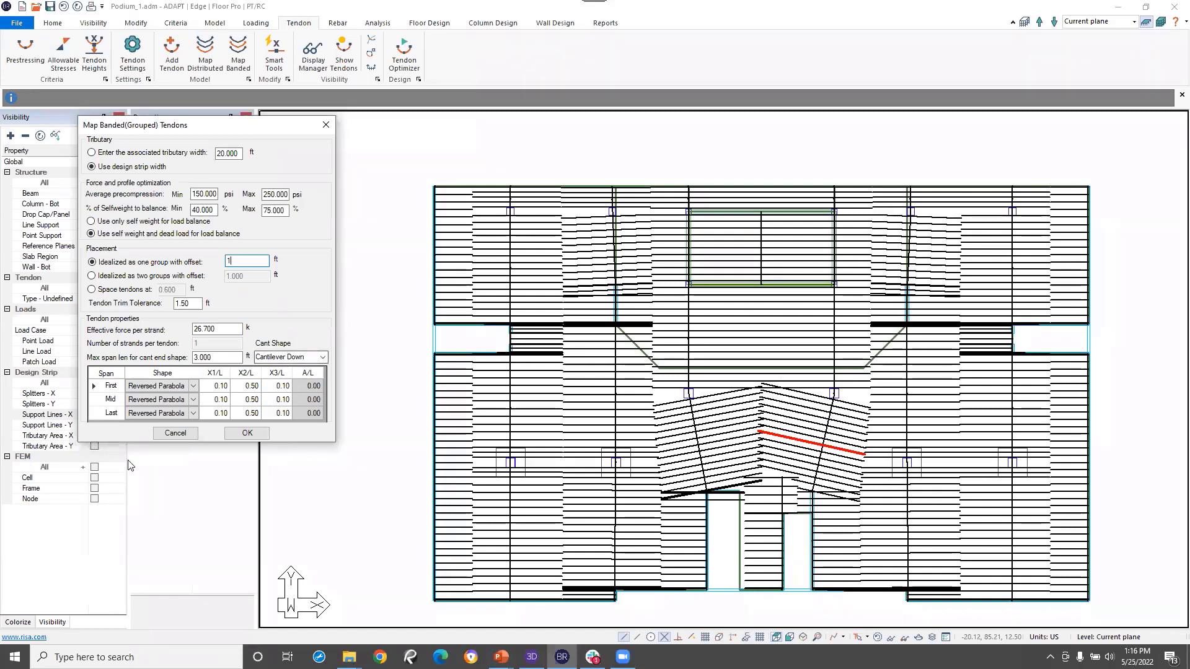
pyautogui.click(247, 433)
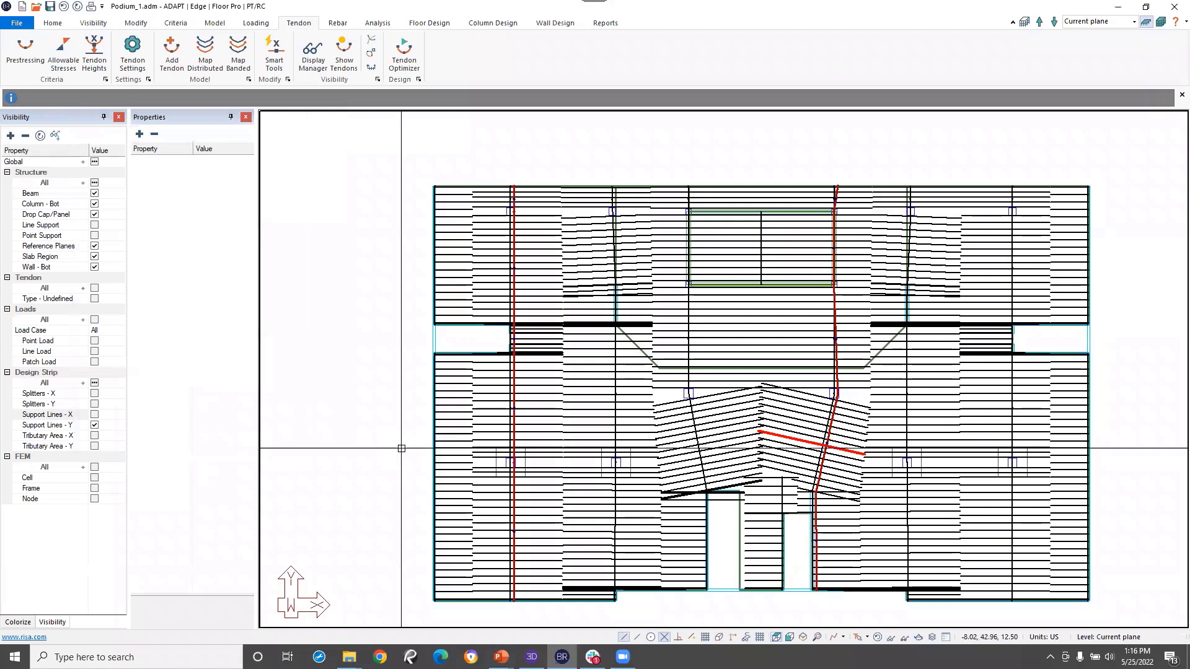
# - Shift the right-of-centre tendon's vertex at the rectangular beam frame's lower-right column horizontally to the right of the support line
pyautogui.scroll(1, 536, 375)
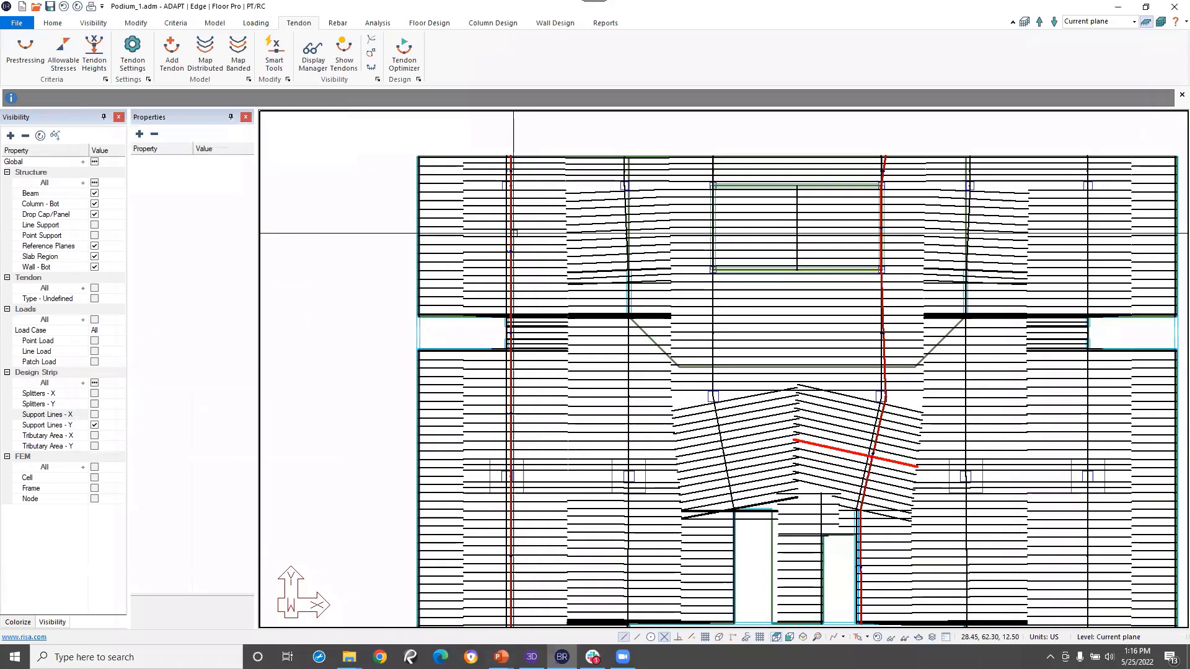
pyautogui.scroll(4, 870, 371)
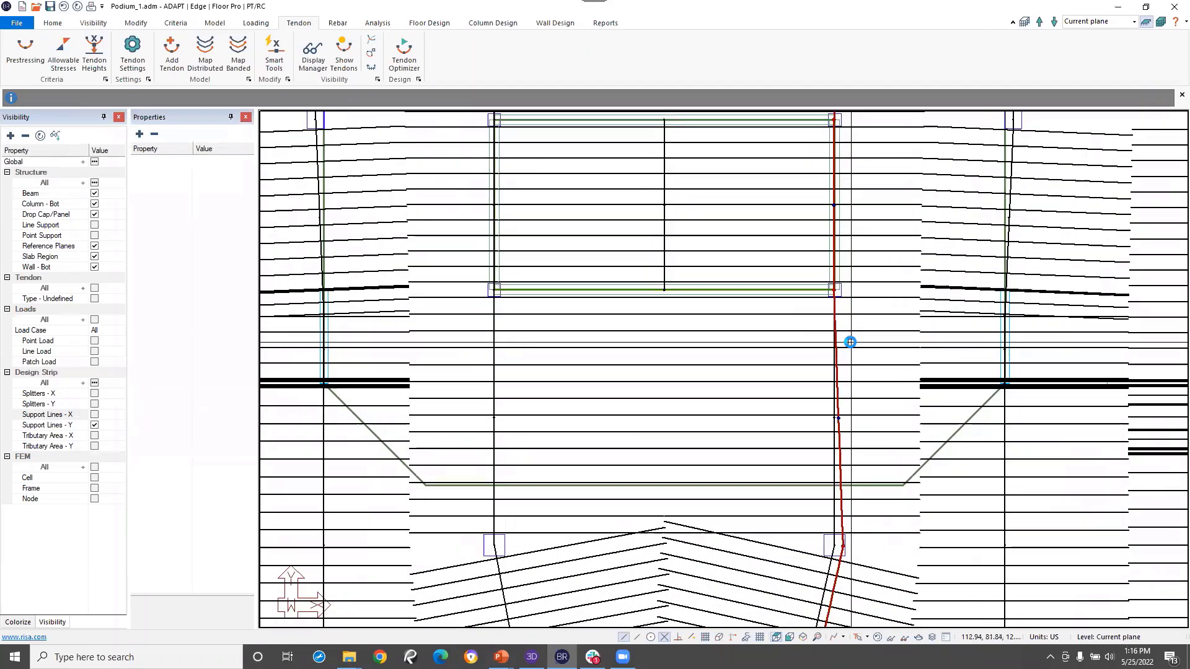
pyautogui.click(838, 377)
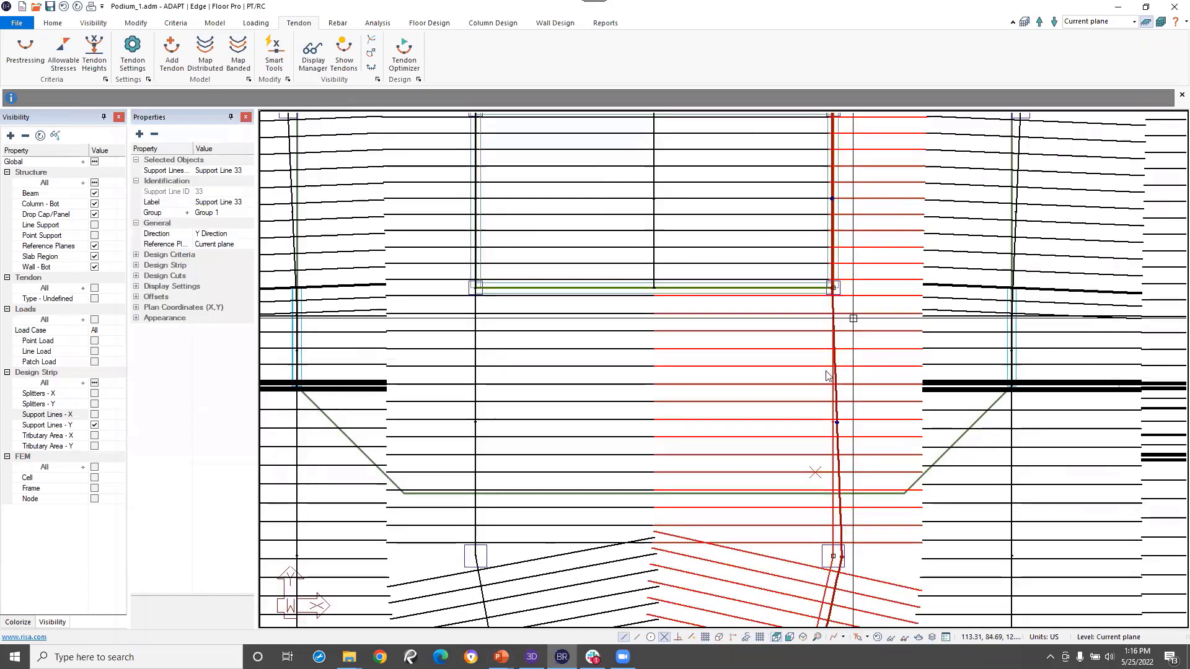
pyautogui.scroll(3, 821, 428)
pyautogui.press('Escape')
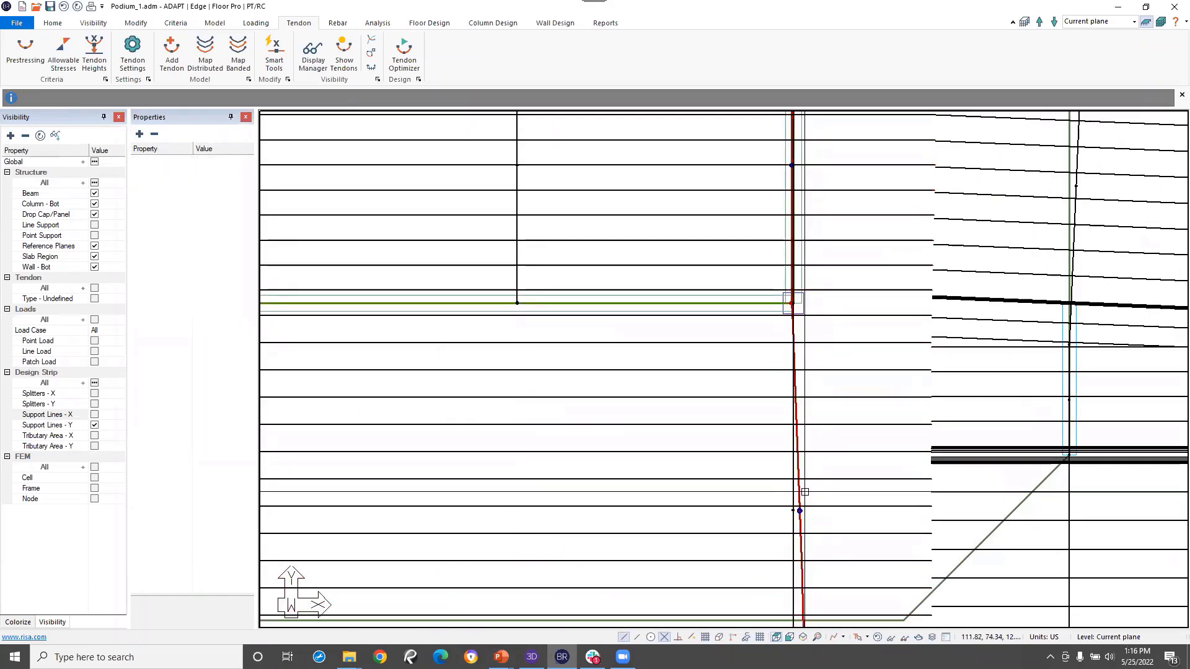
pyautogui.click(799, 492)
pyautogui.scroll(3, 801, 323)
pyautogui.scroll(2, 802, 286)
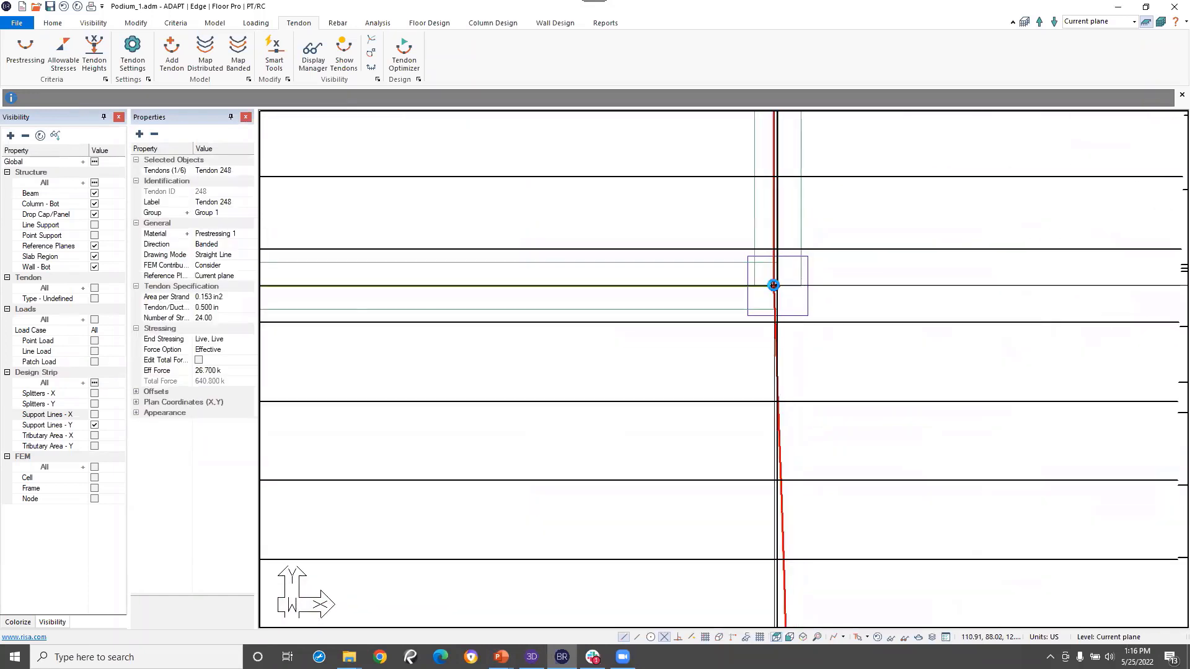
pyautogui.click(775, 285)
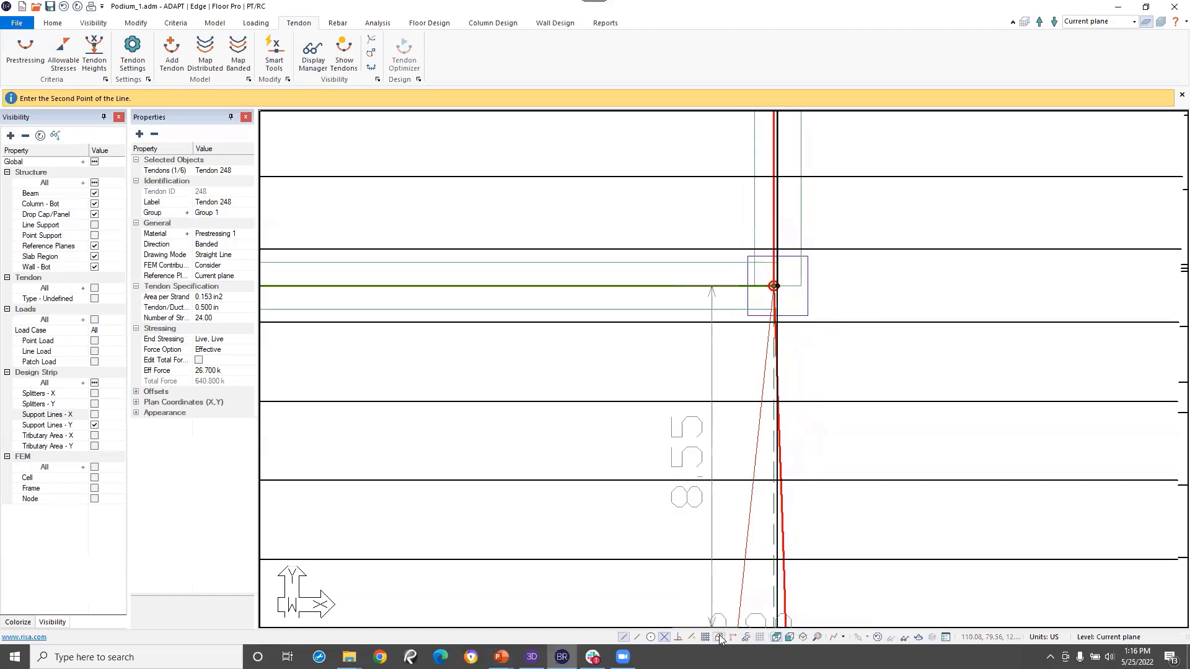
pyautogui.click(786, 286)
# - Shift the same tendon's vertex at the beam frame's upper-right column horizontally to the right of the support line
pyautogui.scroll(-1, 839, 238)
pyautogui.moveTo(839, 238); pyautogui.dragTo(732, 511, button='middle')
pyautogui.scroll(-1, 758, 177)
pyautogui.moveTo(758, 178); pyautogui.dragTo(717, 473, button='middle')
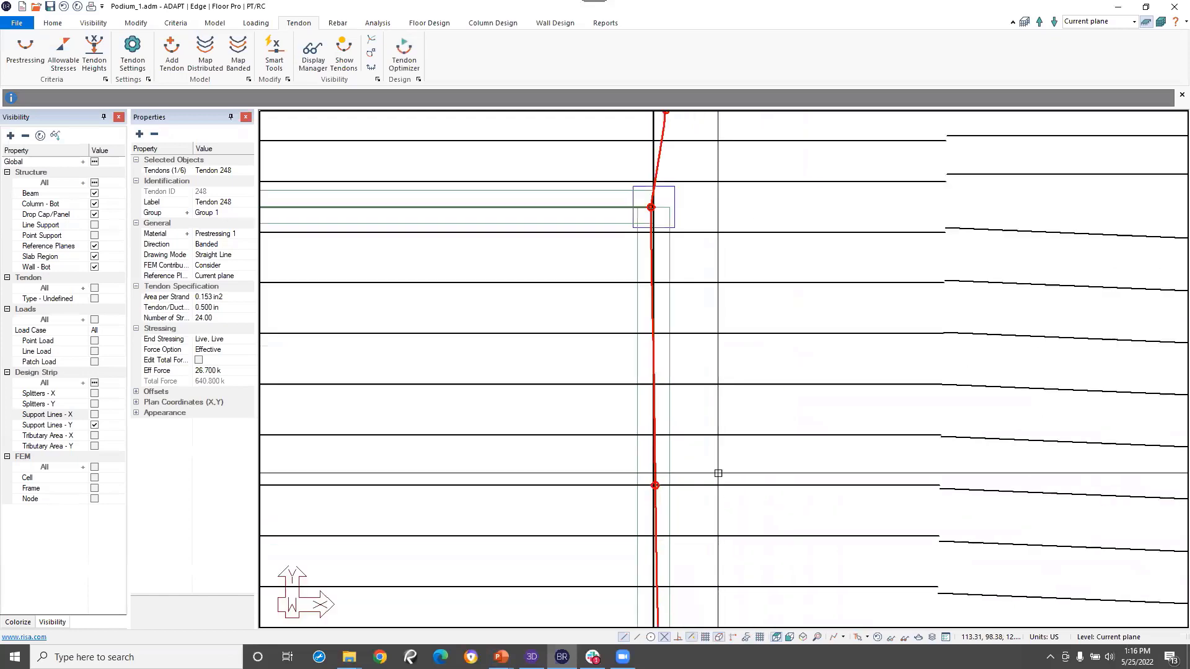
pyautogui.click(652, 207)
pyautogui.click(661, 208)
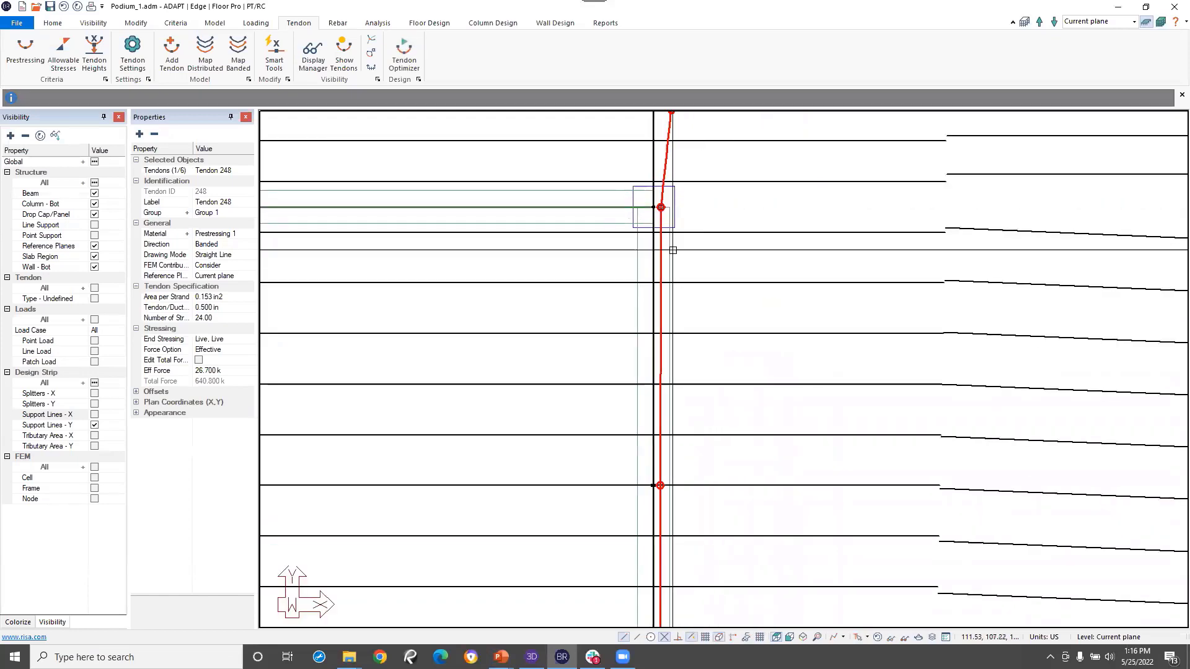
pyautogui.scroll(-6, 674, 251)
pyautogui.moveTo(539, 459); pyautogui.dragTo(751, 381, button='middle')
pyautogui.scroll(-1, 751, 381)
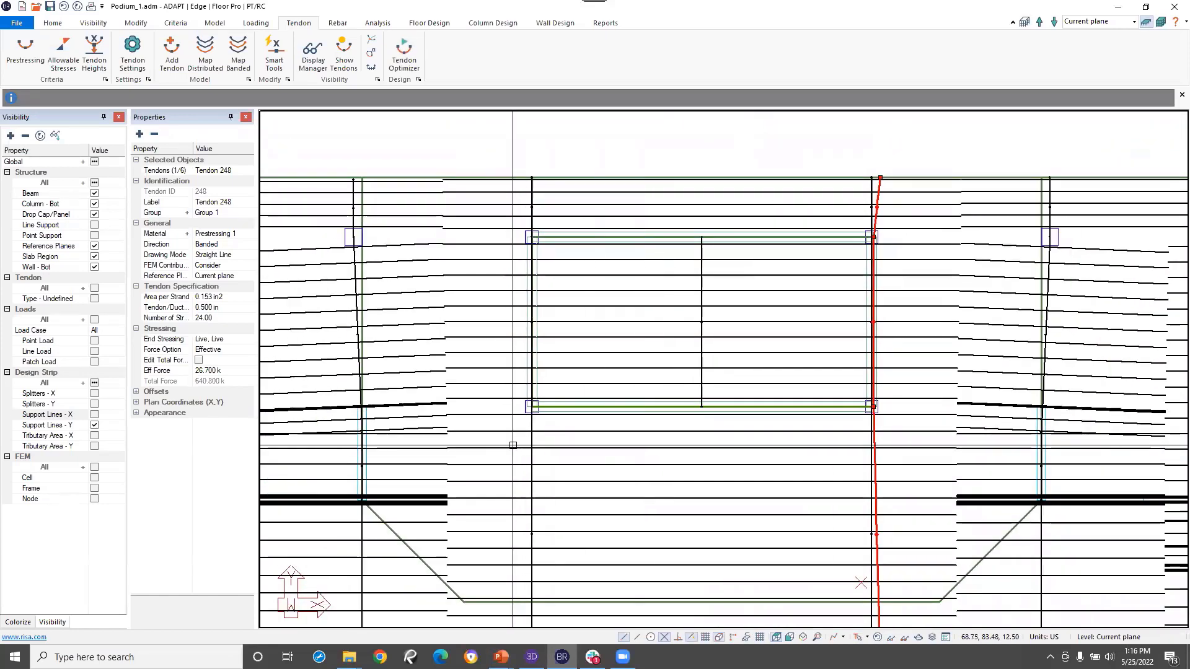
pyautogui.press('Escape')
# - Map banded tendons from the left-of-centre and far-right Y-direction support lines as one group with an offset of -1 ft
pyautogui.moveTo(536, 456); pyautogui.dragTo(609, 299, button='middle')
pyautogui.scroll(-3, 611, 301)
pyautogui.scroll(-3, 613, 319)
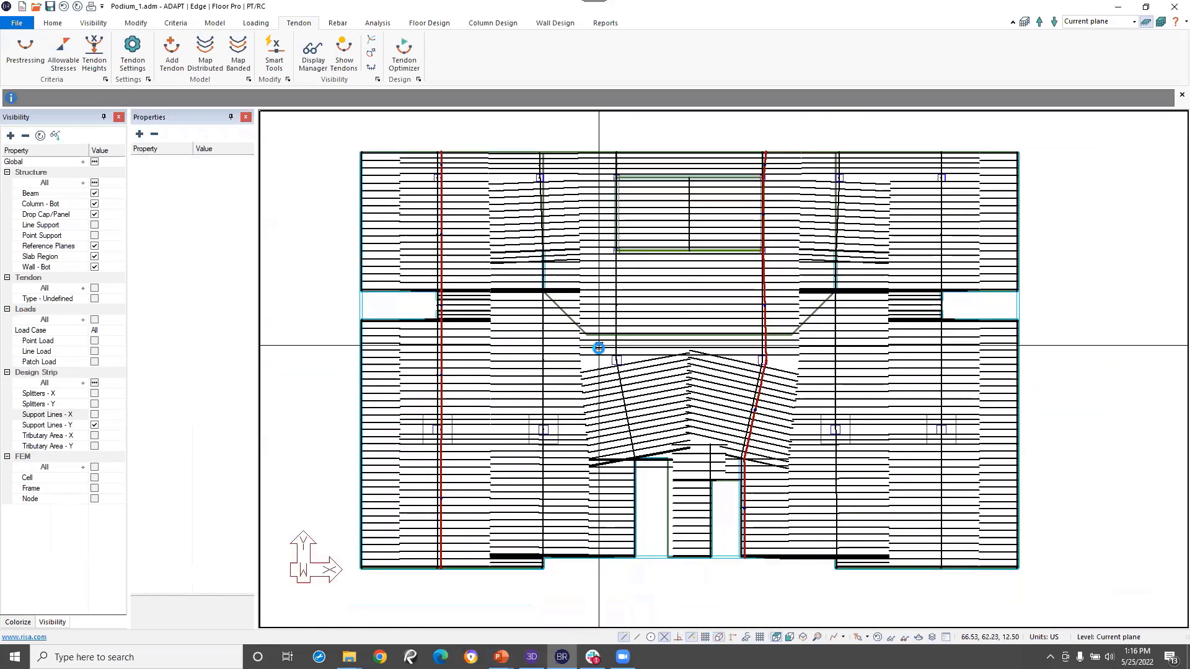
pyautogui.click(616, 292)
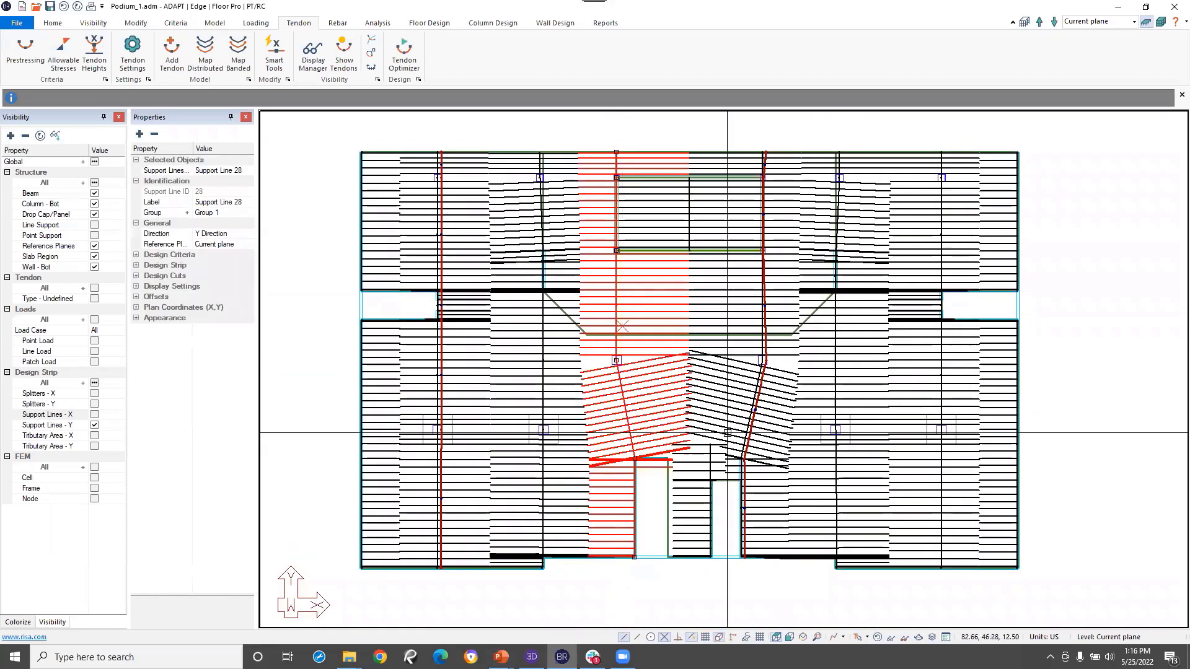
pyautogui.keyDown('ctrl'); pyautogui.click(941, 393); pyautogui.keyUp('ctrl')
pyautogui.click(249, 69)
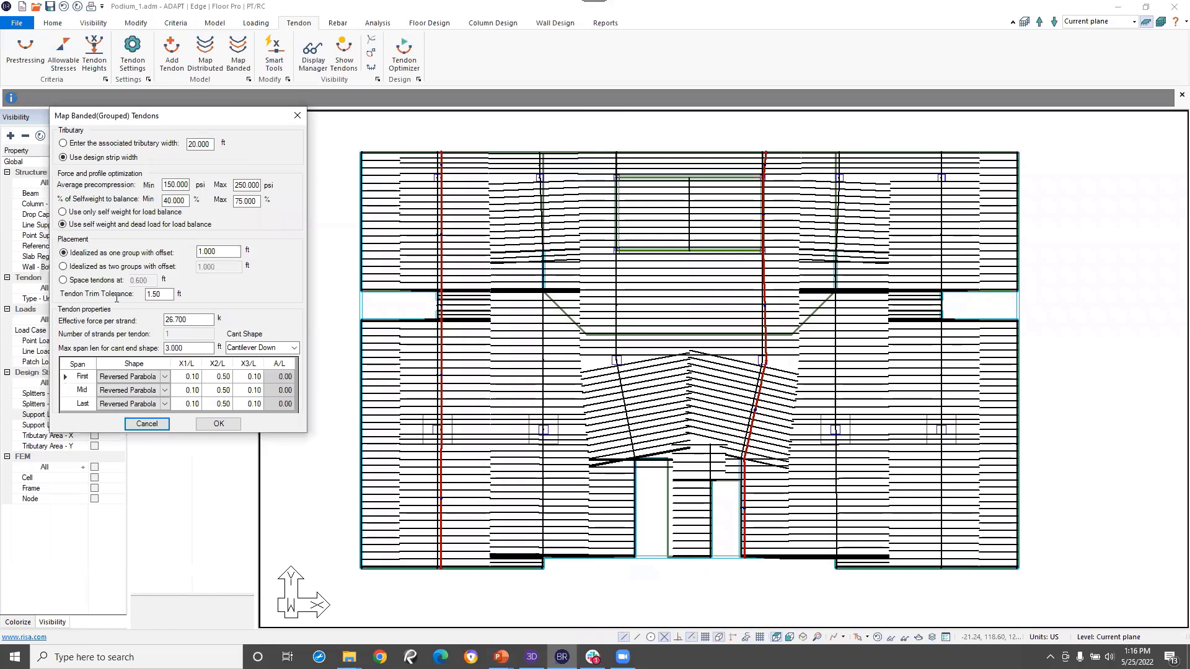
pyautogui.click(201, 251)
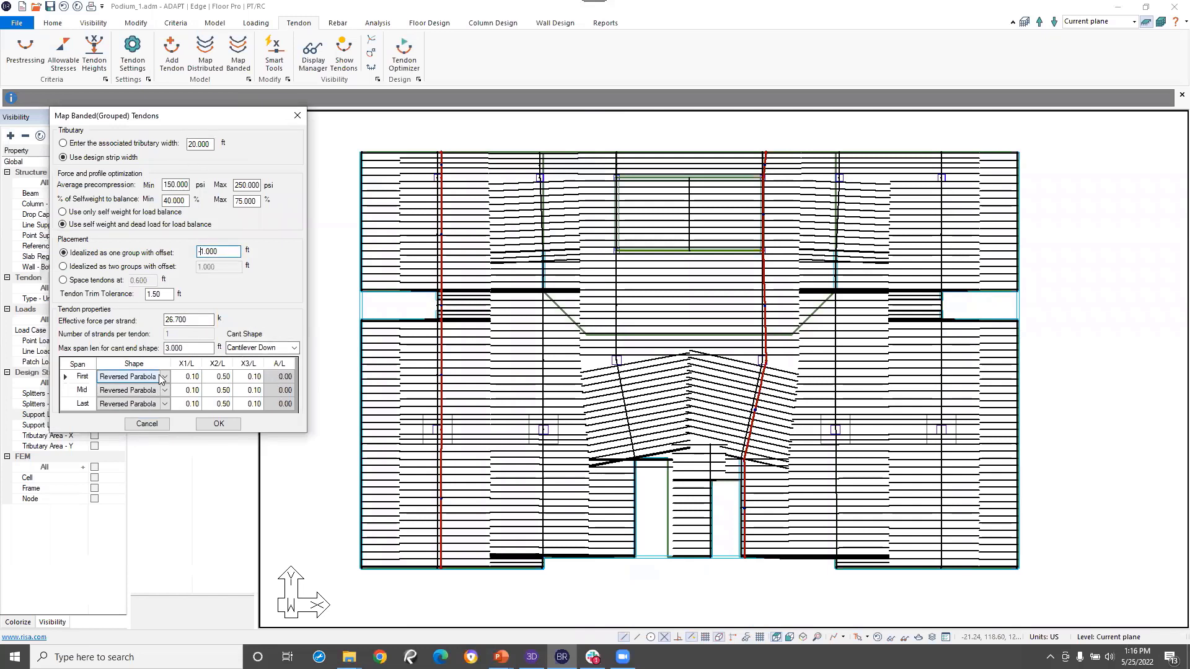
pyautogui.click(219, 424)
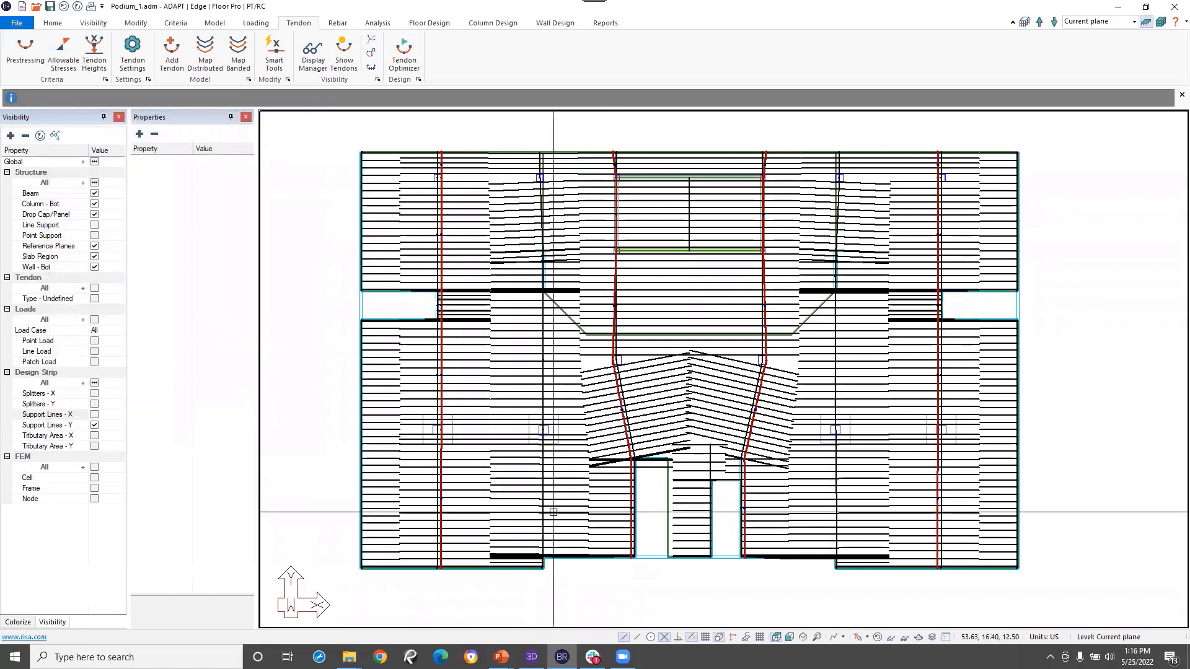
# - Shift the left-of-centre tendon's vertices at the beam frame's lower-left and upper-left columns to the left of the support line
pyautogui.scroll(2, 614, 380)
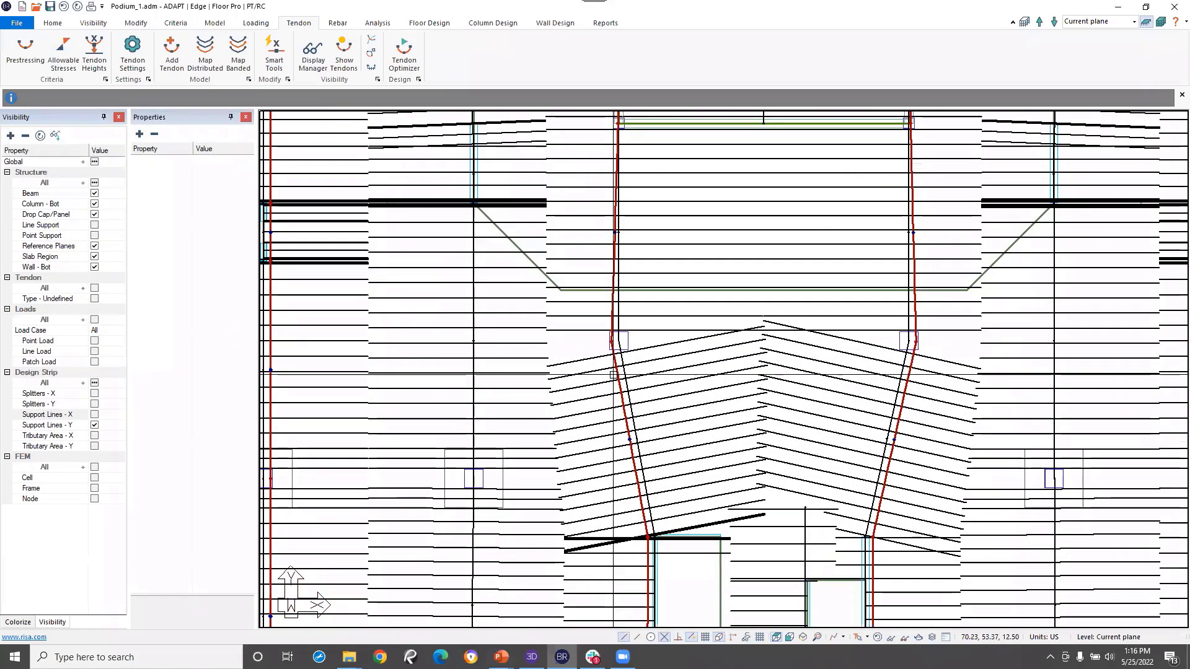
pyautogui.click(618, 374)
pyautogui.moveTo(639, 261); pyautogui.dragTo(629, 457, button='middle')
pyautogui.scroll(4, 600, 348)
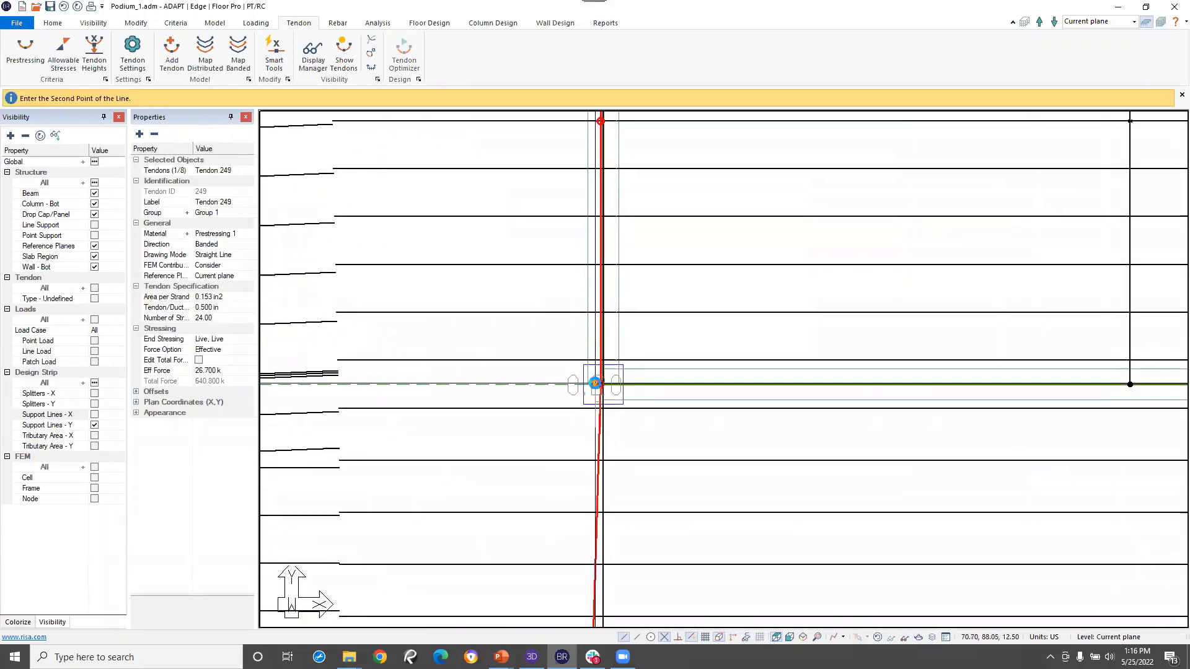
pyautogui.moveTo(600, 384); pyautogui.dragTo(575, 234, button='middle')
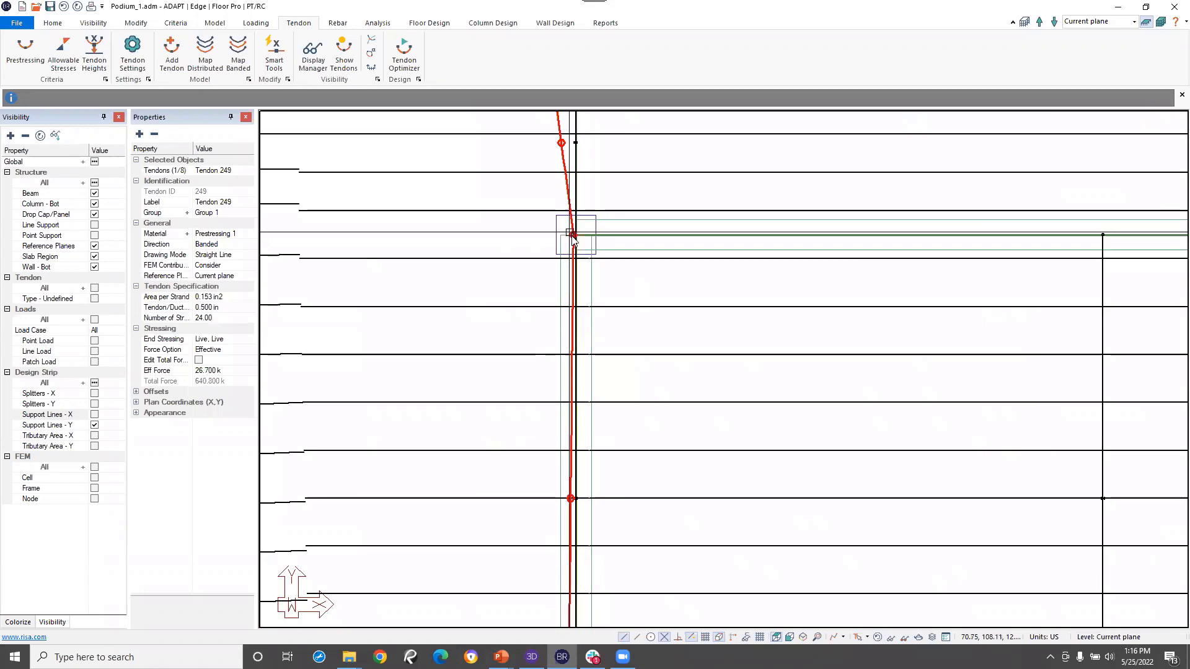
pyautogui.click(573, 235)
pyautogui.click(569, 235)
pyautogui.scroll(-5, 599, 354)
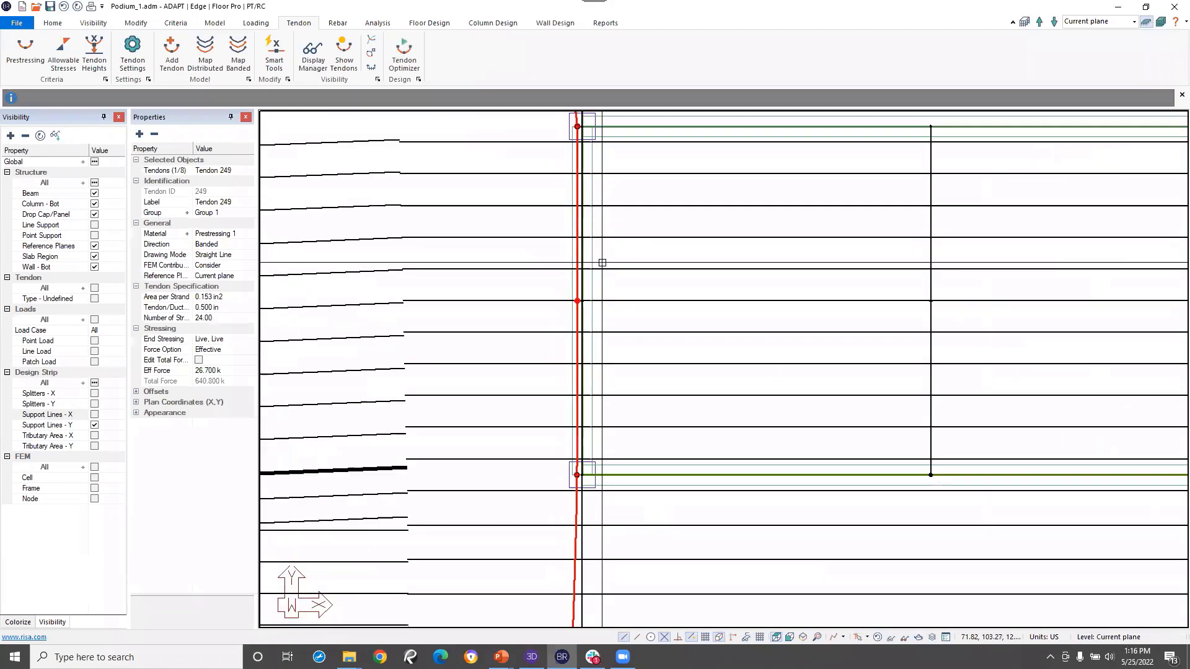
pyautogui.scroll(-1, 592, 350)
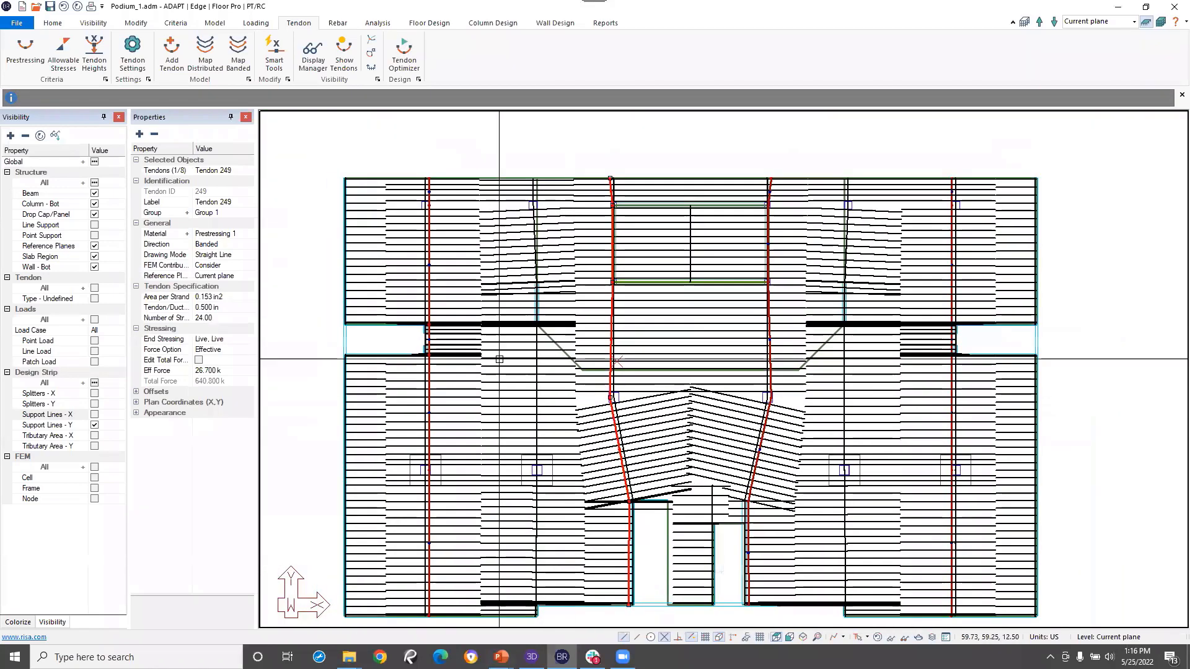
pyautogui.press('Escape')
# - Map banded tendons from the remaining left and right interior Y-direction support lines, idealized as two groups with a 1 ft offset
pyautogui.click(535, 388)
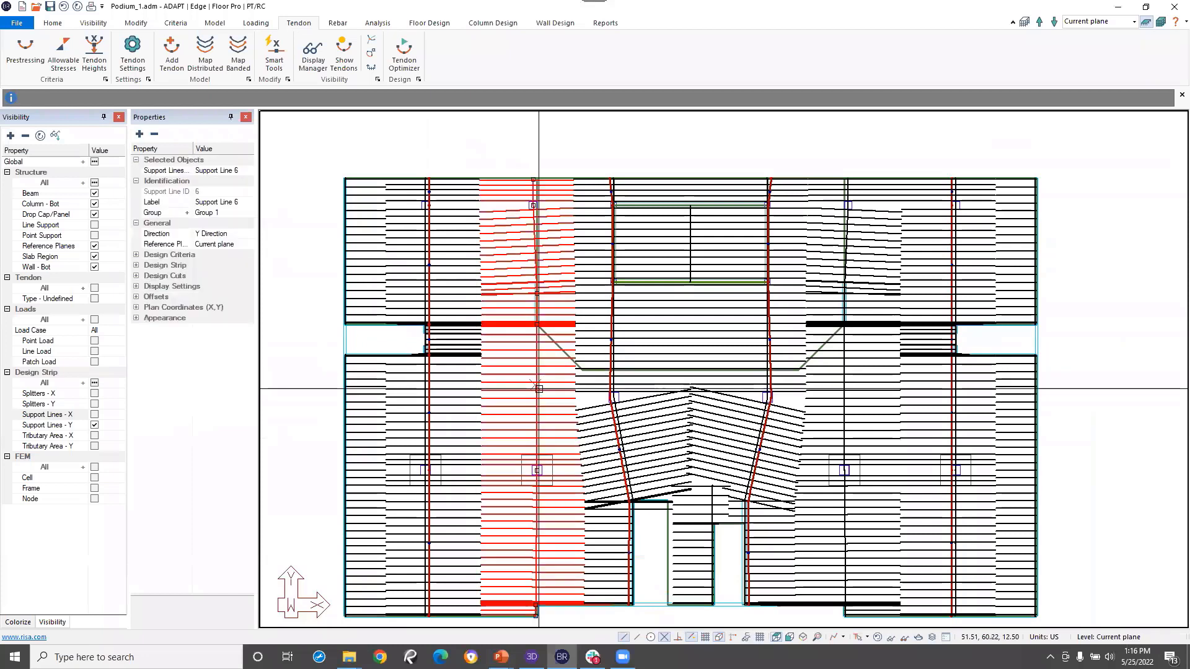
pyautogui.keyDown('ctrl'); pyautogui.click(844, 415); pyautogui.keyUp('ctrl')
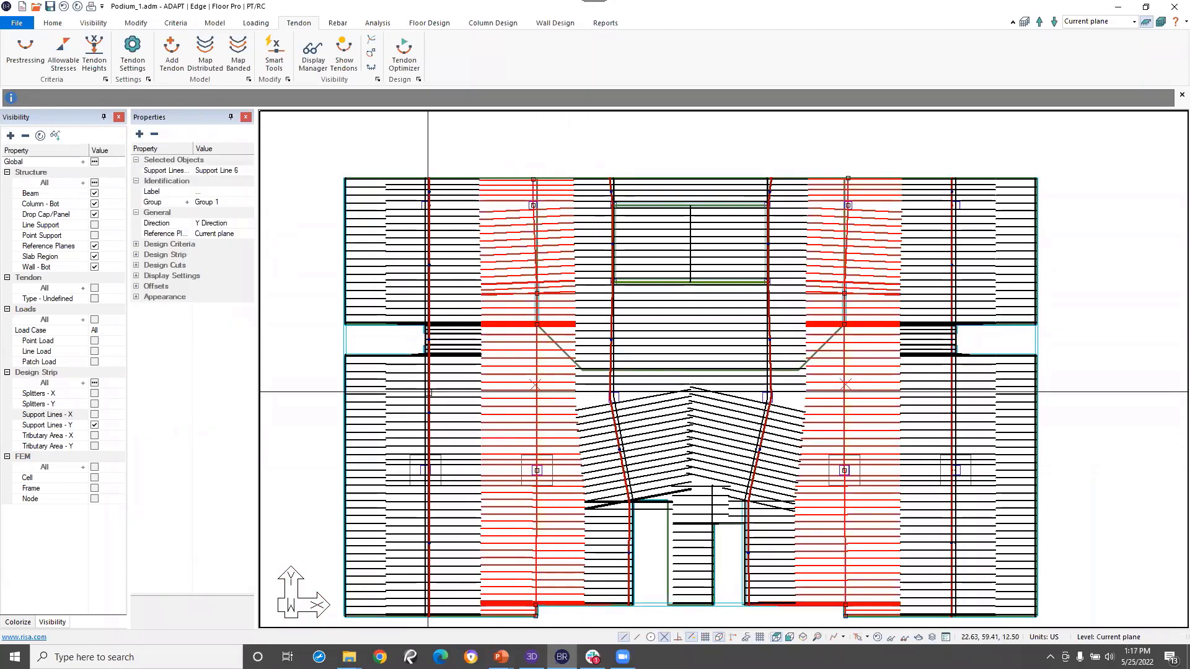
pyautogui.press('Escape')
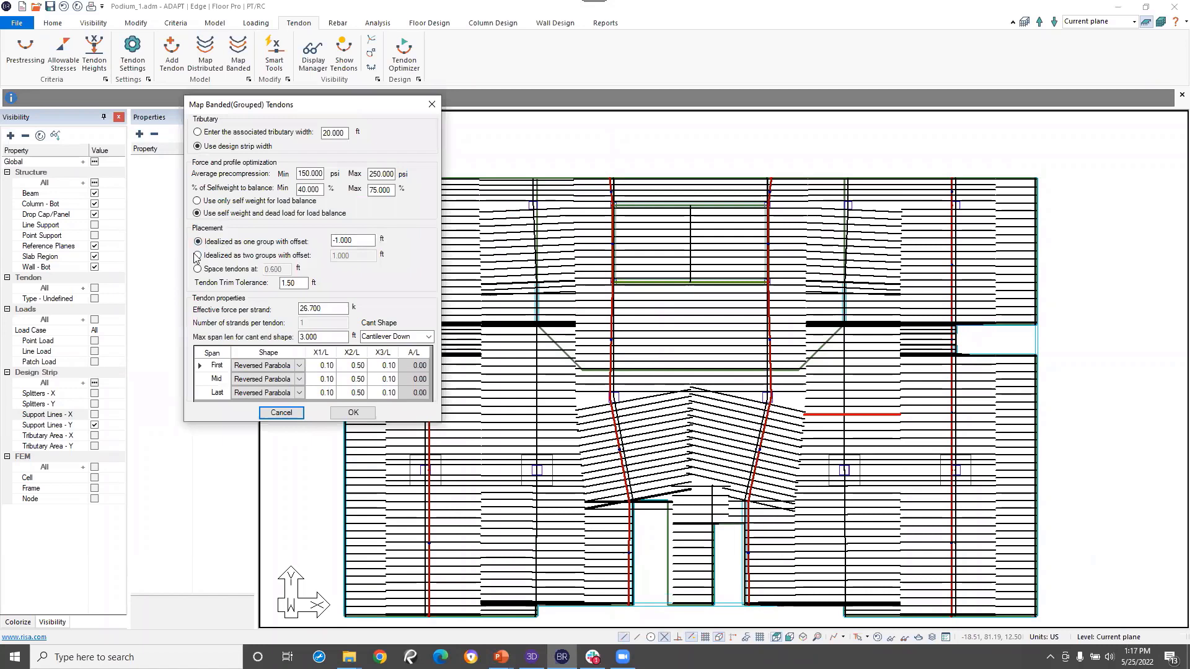
pyautogui.click(196, 256)
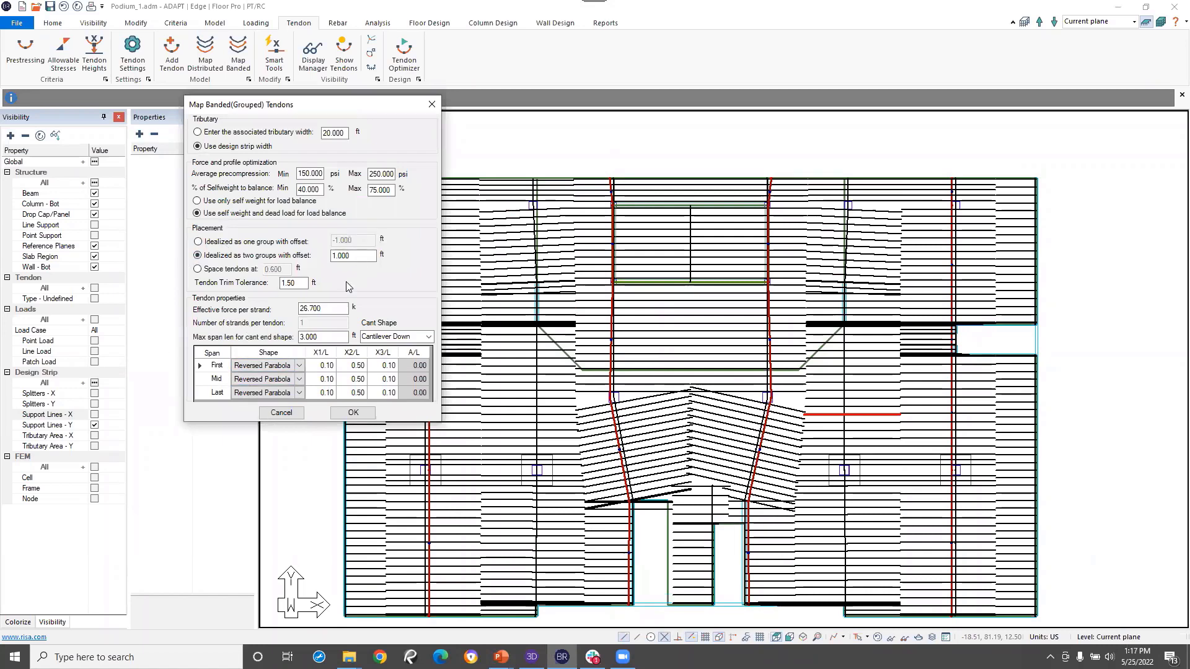
pyautogui.click(345, 412)
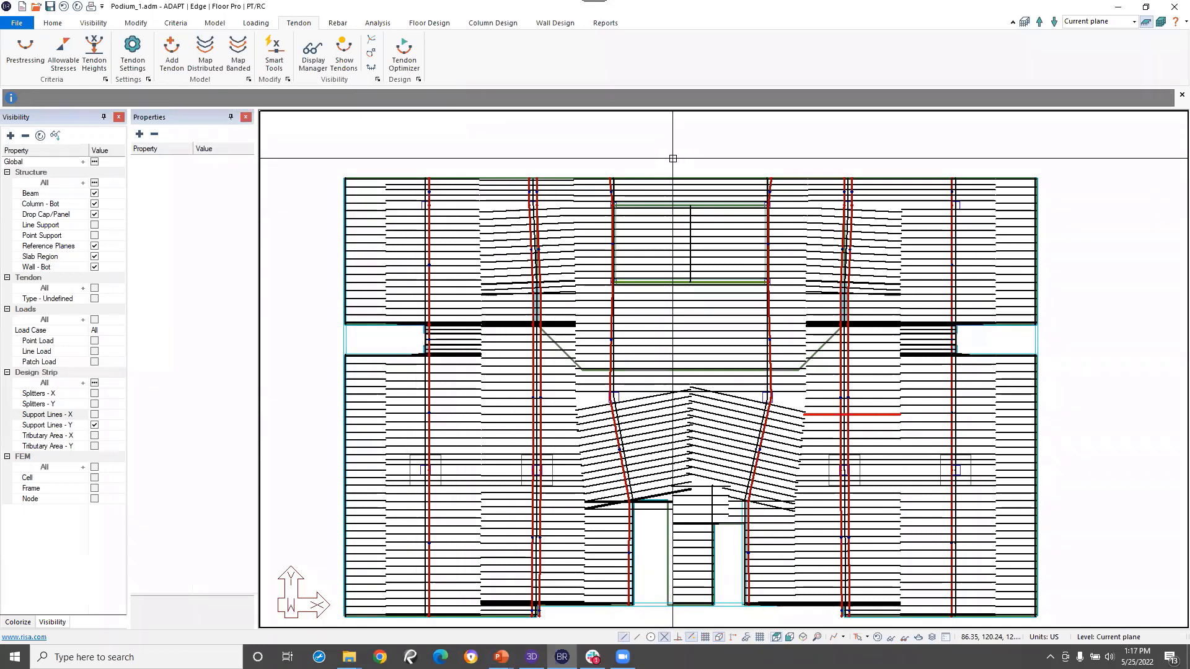
pyautogui.press('Escape')
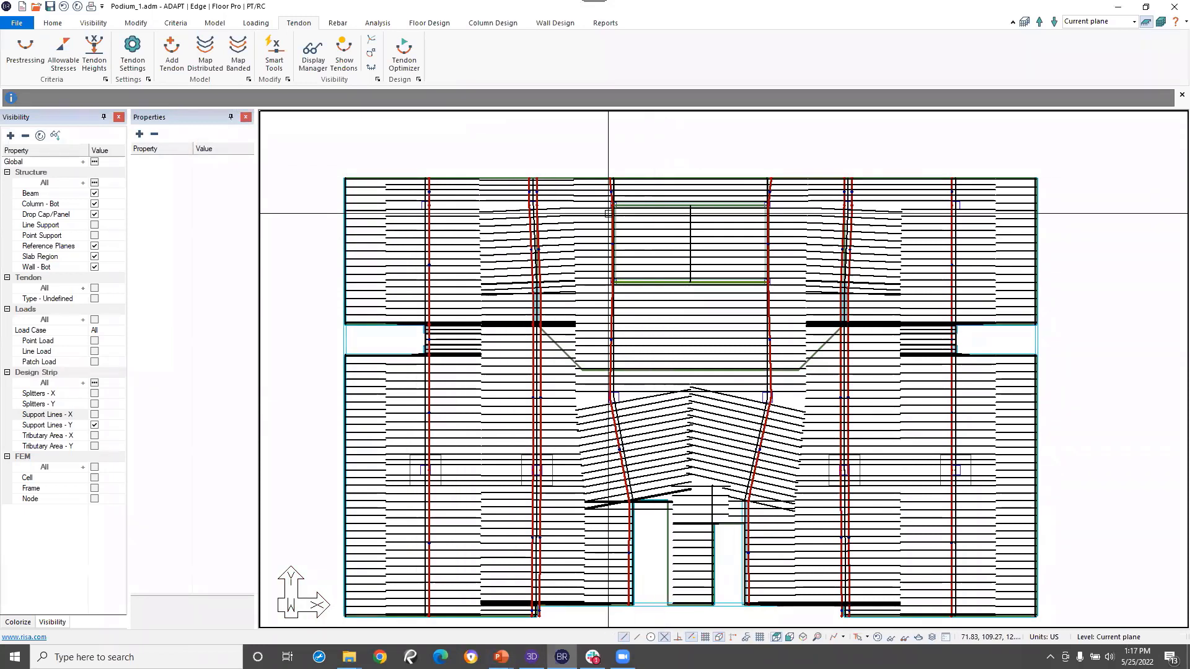
# - Delete the end vertex of the left paired tendon that runs beyond the slab edge at the lower-left slab step
pyautogui.moveTo(577, 610); pyautogui.dragTo(549, 446, button='middle')
pyautogui.scroll(1, 517, 476)
pyautogui.scroll(5, 517, 476)
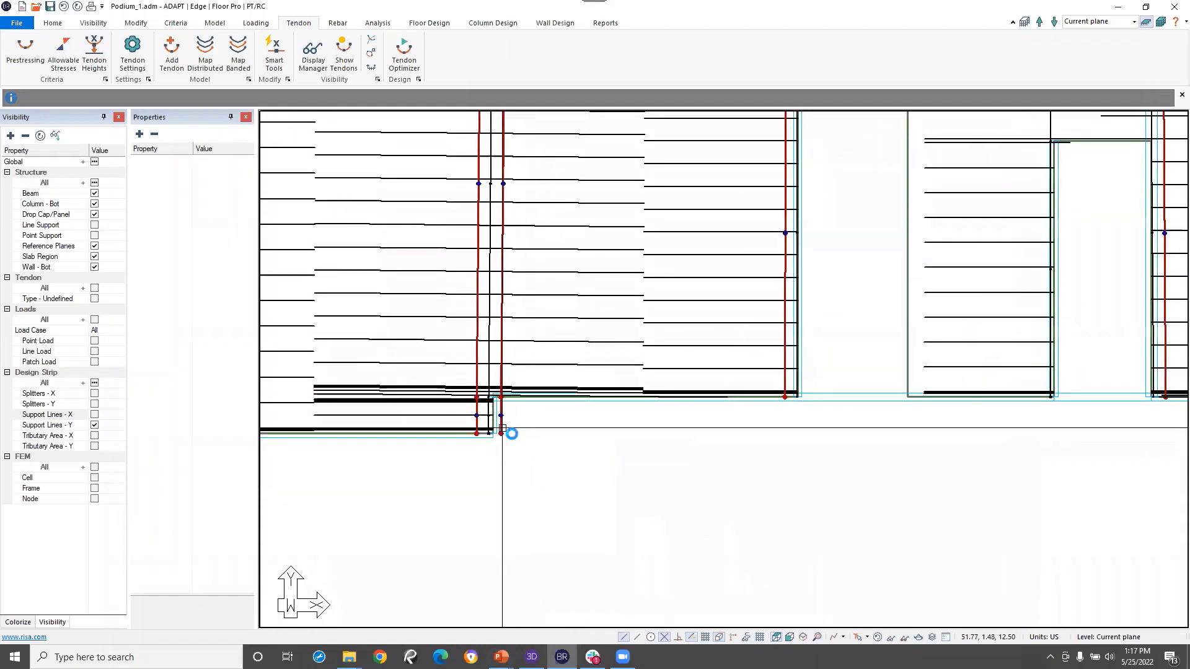
pyautogui.click(503, 427)
pyautogui.rightClick(502, 426)
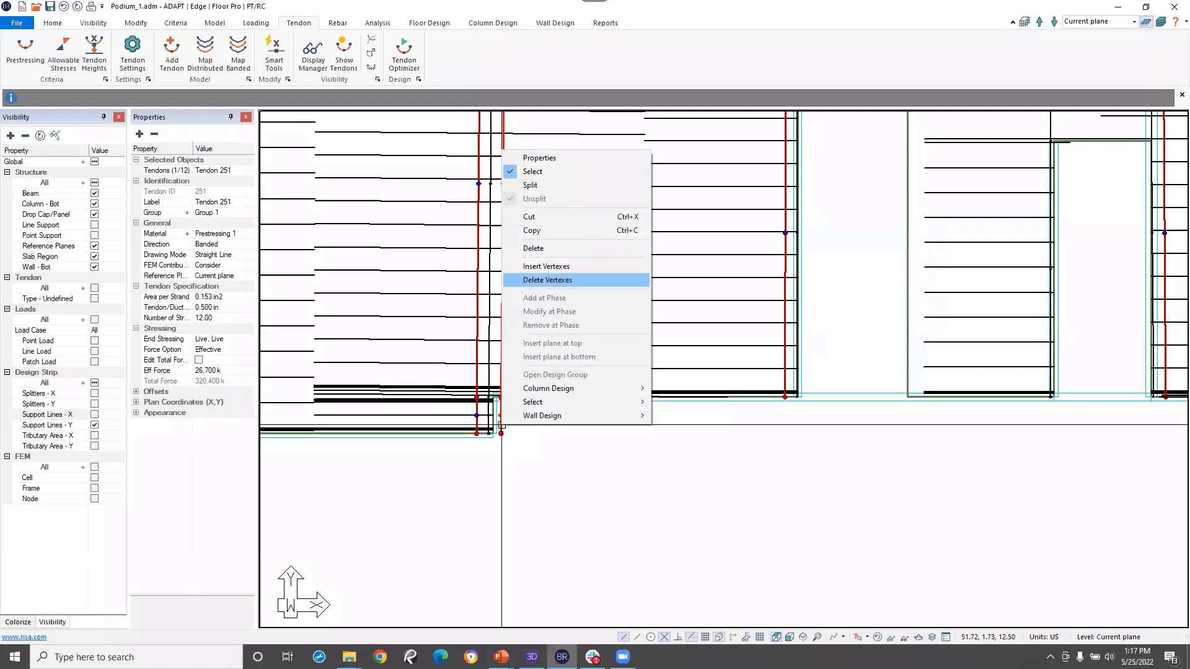
pyautogui.click(545, 280)
pyautogui.moveTo(502, 433); pyautogui.dragTo(885, 465, button='middle')
pyautogui.press('Escape')
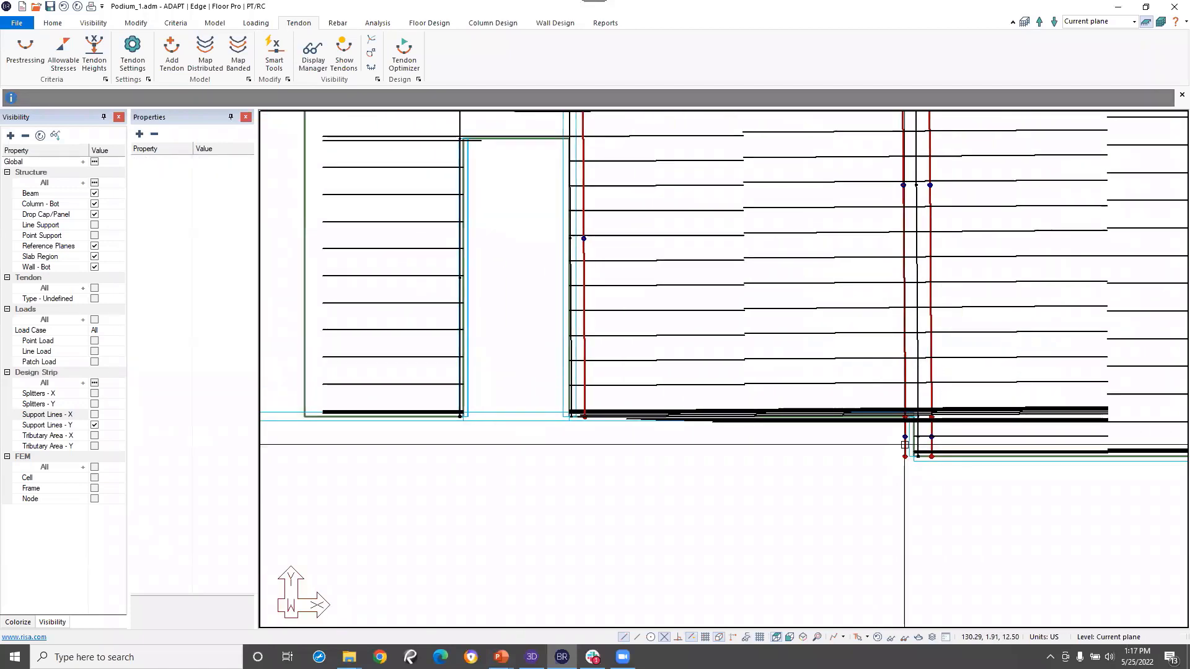
# - Delete the end vertex of the right pair's left tendon that runs beyond the slab edge at the lower-right slab step
pyautogui.click(905, 447)
pyautogui.rightClick(907, 457)
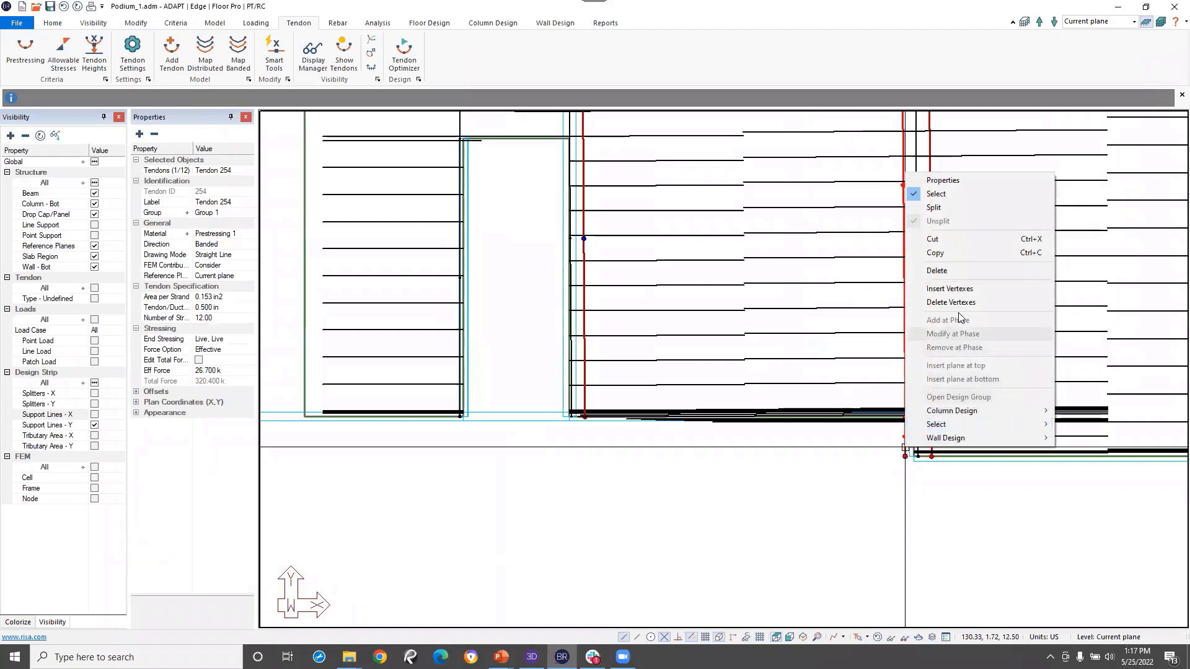
pyautogui.click(946, 300)
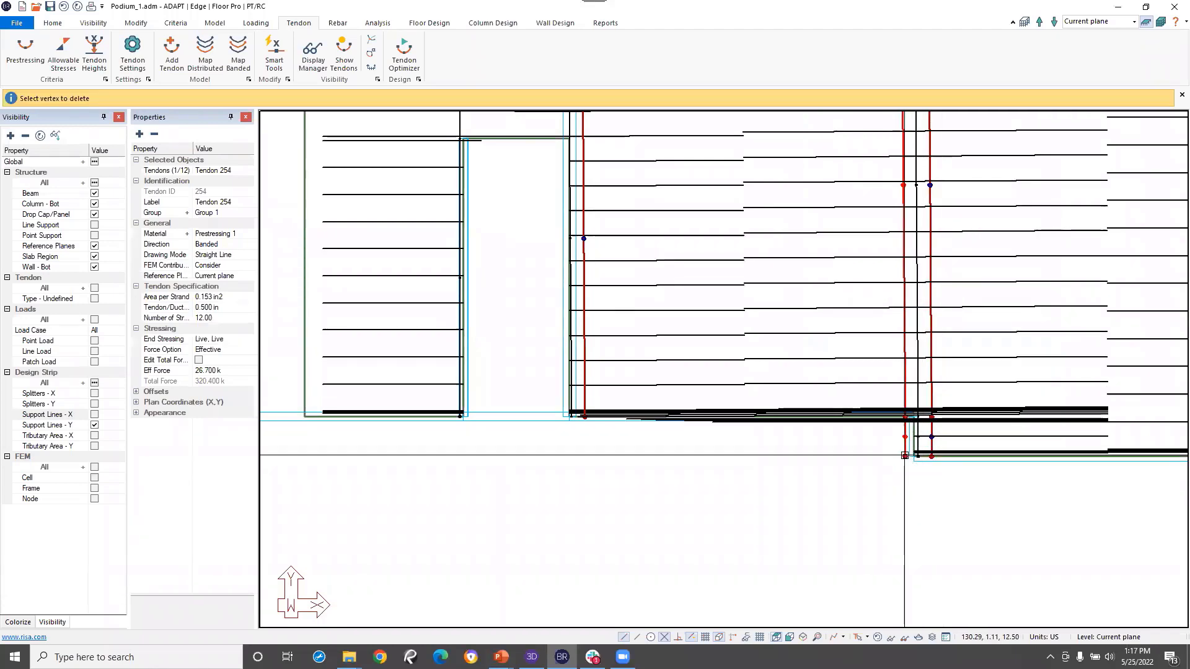
pyautogui.click(905, 457)
pyautogui.moveTo(645, 456); pyautogui.dragTo(791, 509, button='middle')
pyautogui.scroll(-1, 791, 509)
pyautogui.scroll(-3, 620, 366)
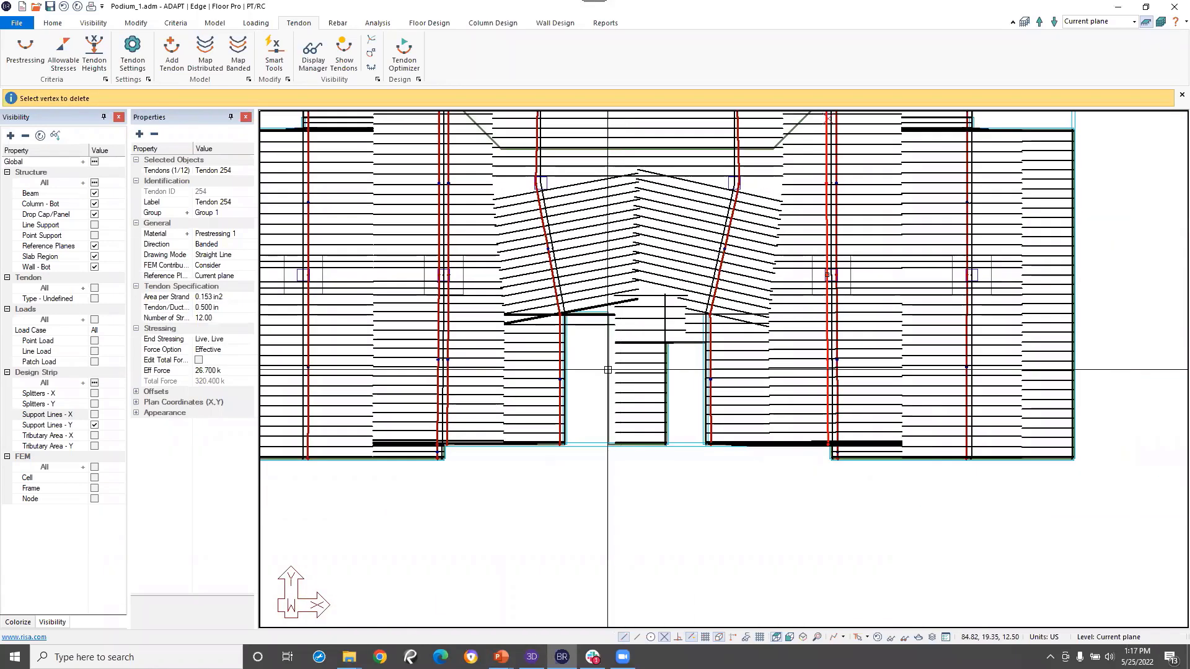
pyautogui.scroll(-2, 634, 421)
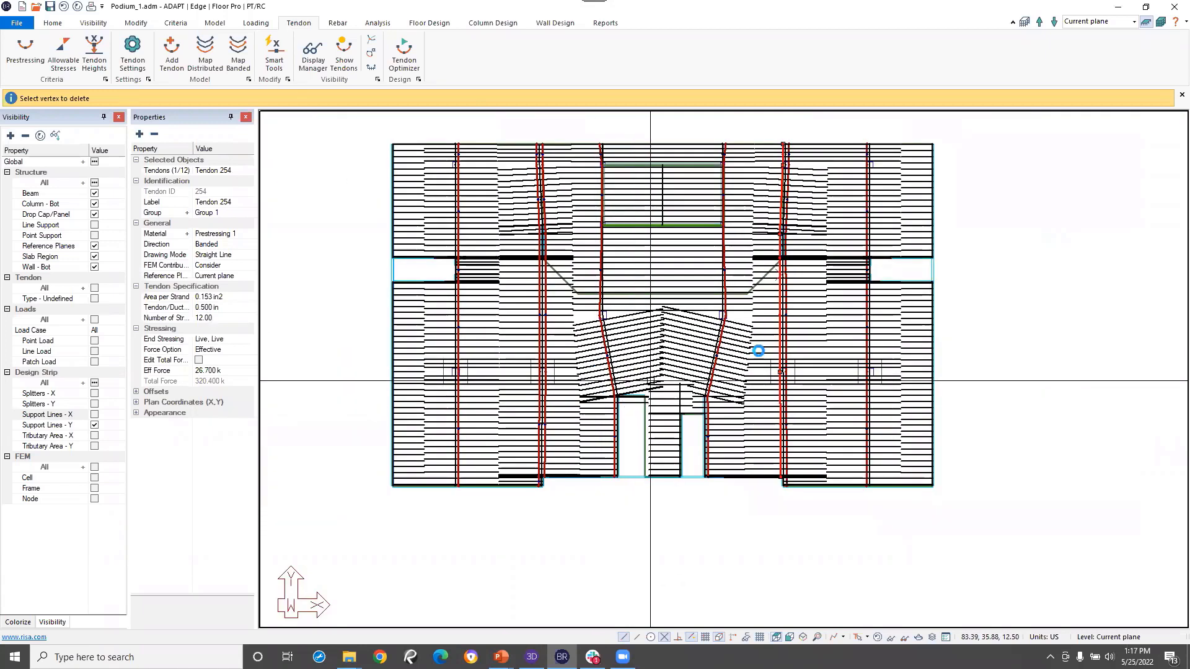
pyautogui.press('Escape')
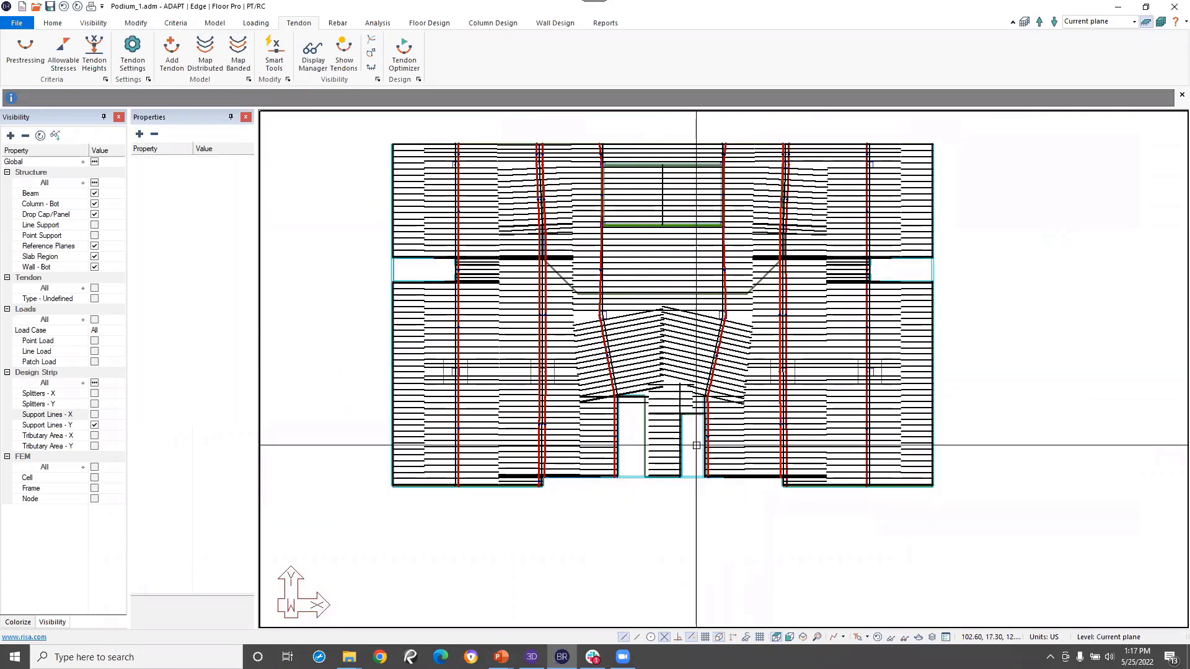
# - Hide the Y-direction support lines and set the default number of strands per tendon for smart tendons
pyautogui.click(94, 425)
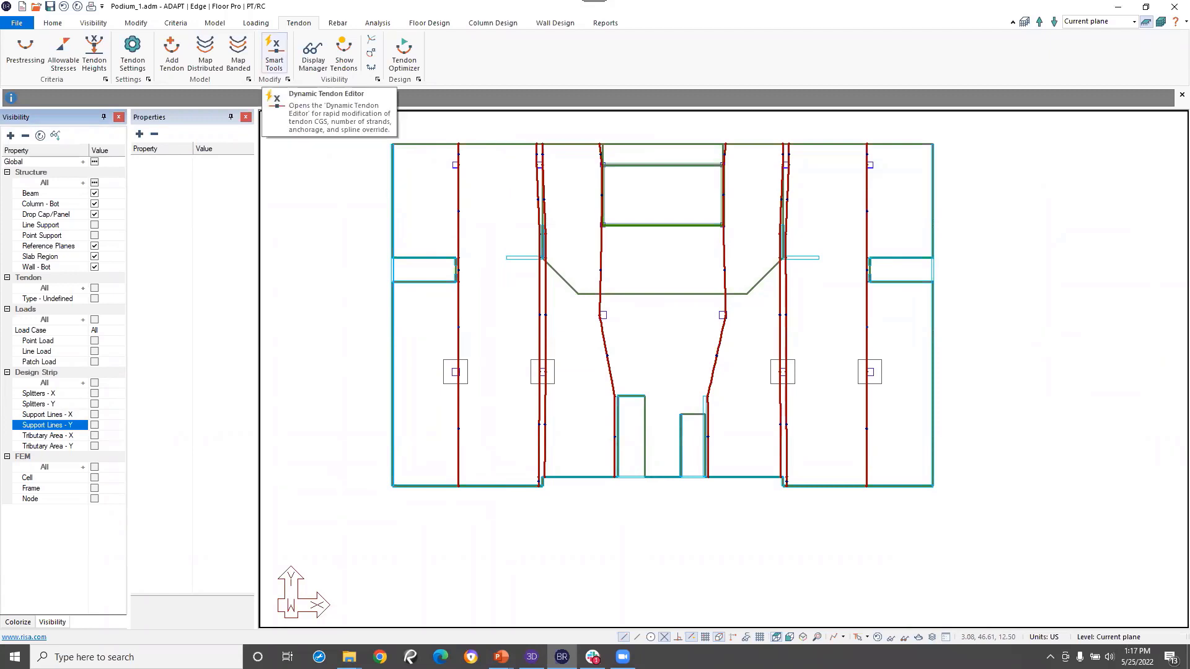
pyautogui.click(268, 59)
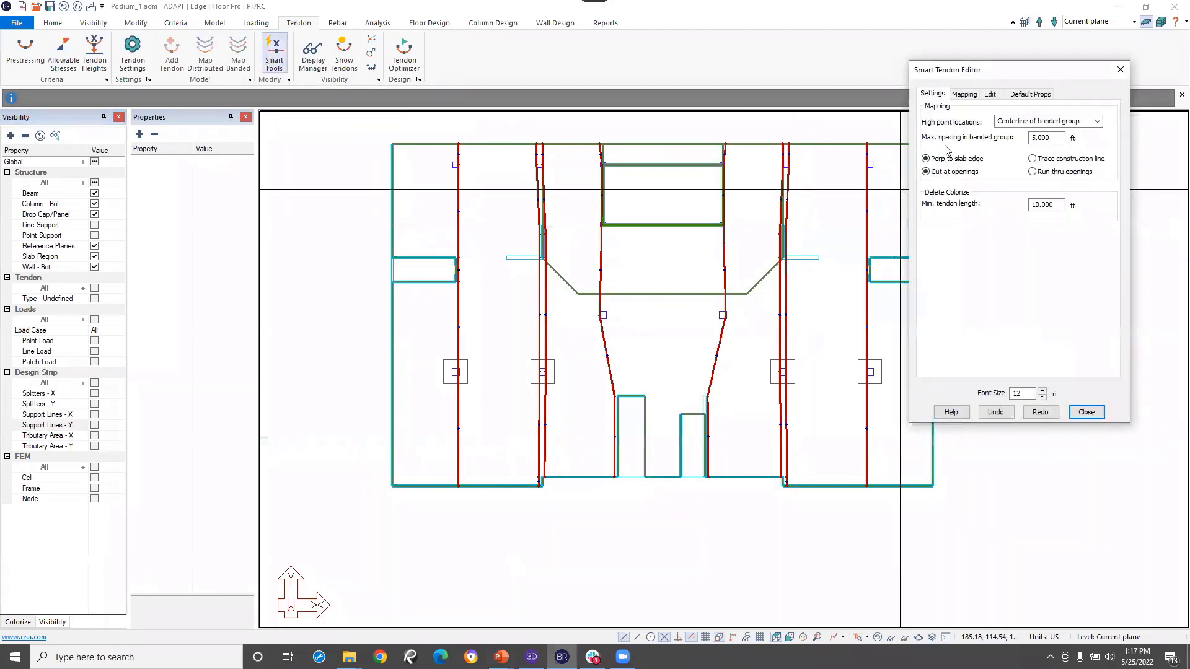
pyautogui.click(1028, 95)
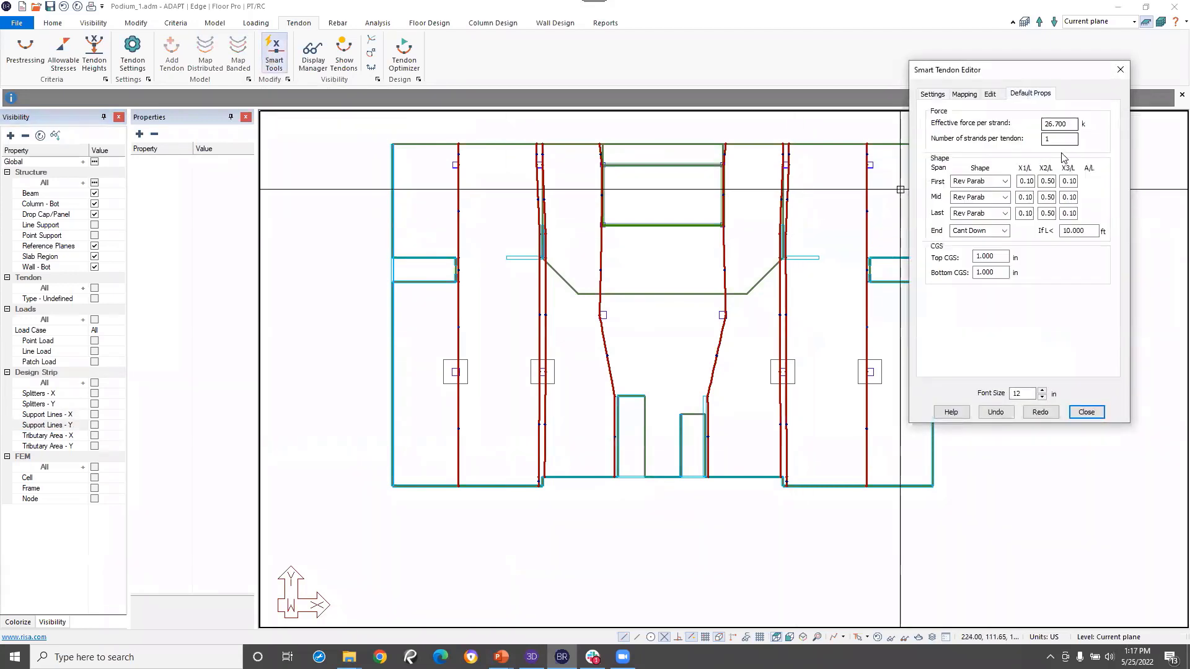
pyautogui.press('Tab')
# - Create smart tendons along the slab's lower edge with one horizontal construction line spanning the full slab width, cut at openings
pyautogui.click(933, 95)
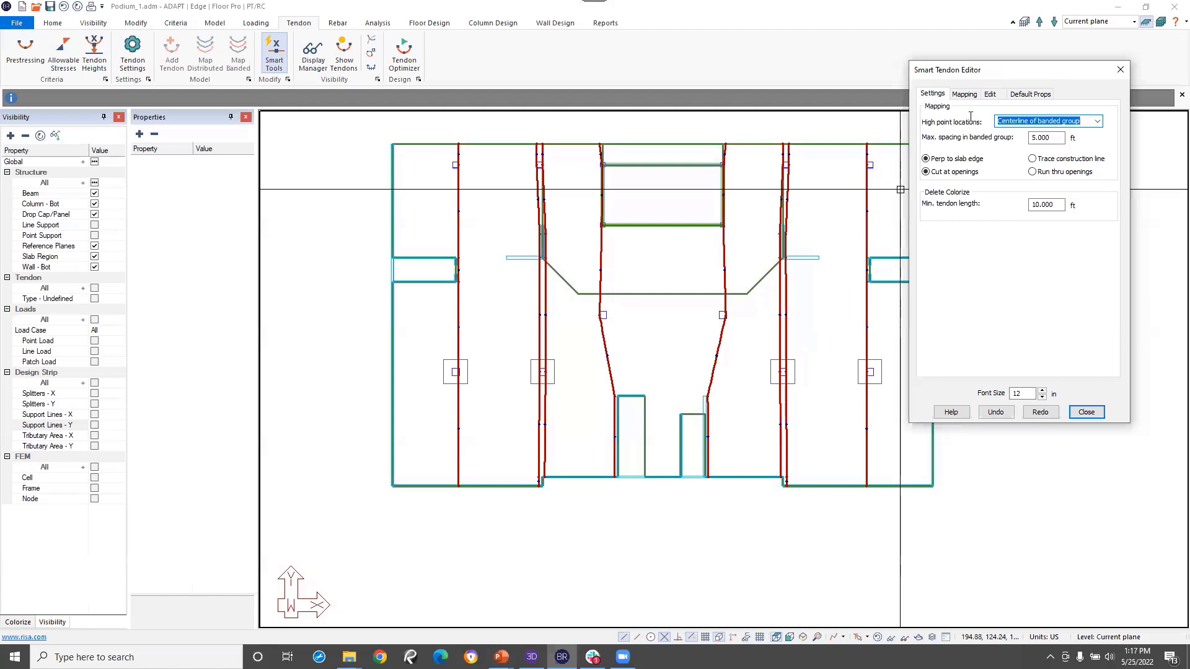
pyautogui.click(966, 94)
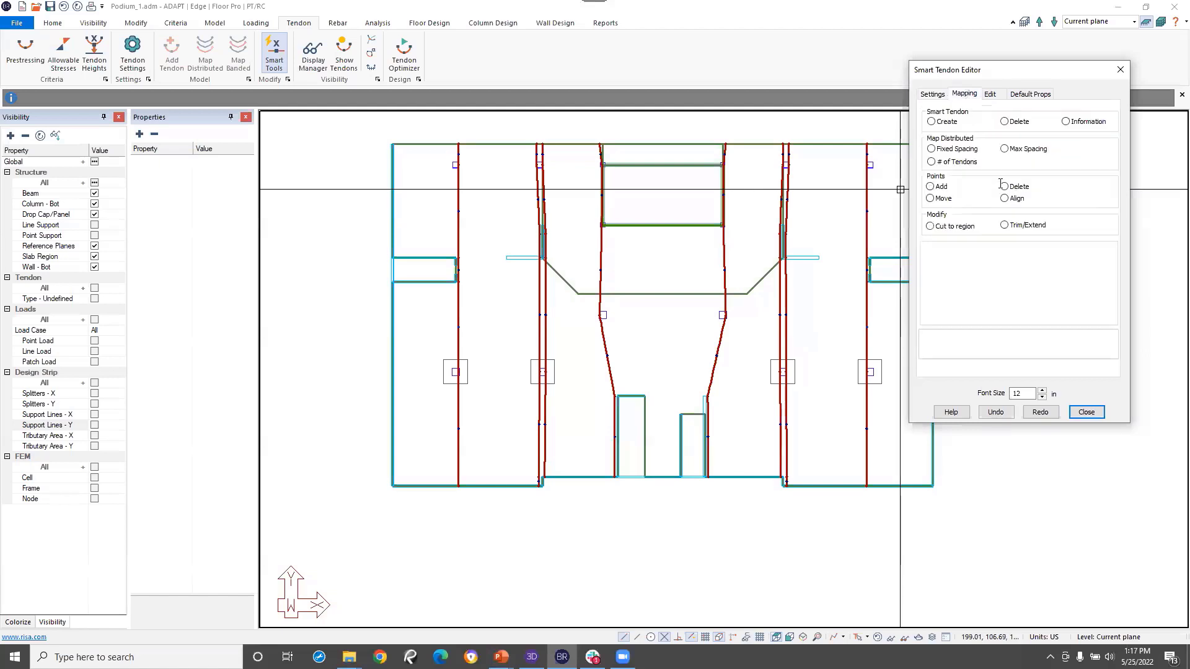
pyautogui.click(931, 120)
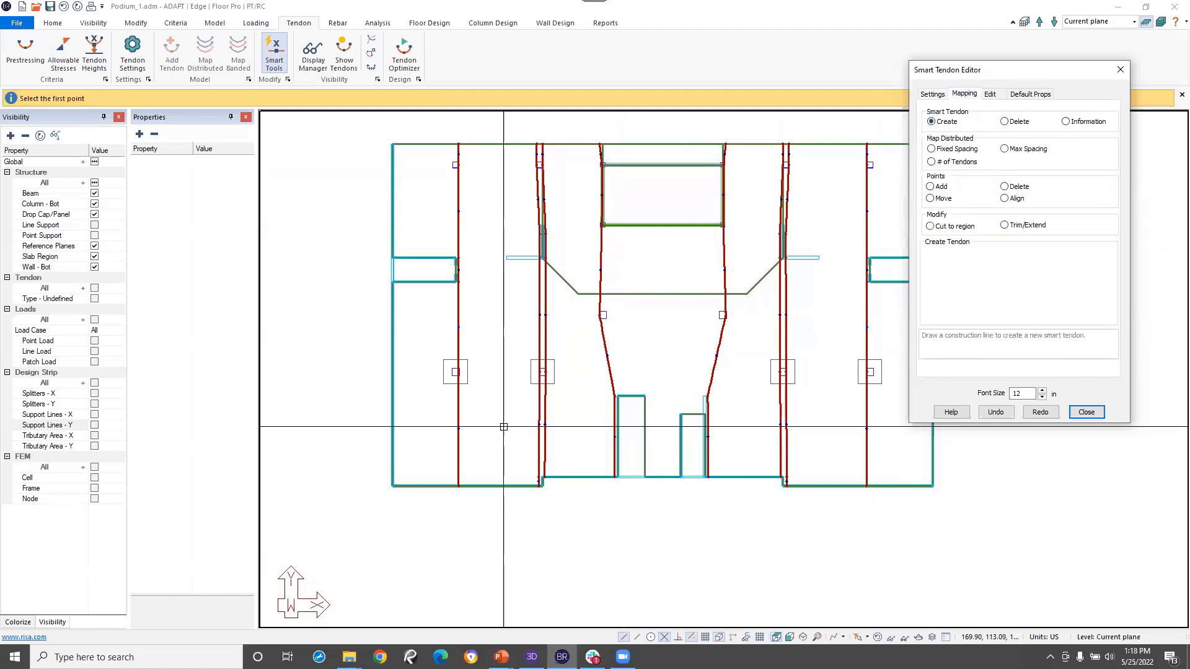
pyautogui.scroll(1, 360, 480)
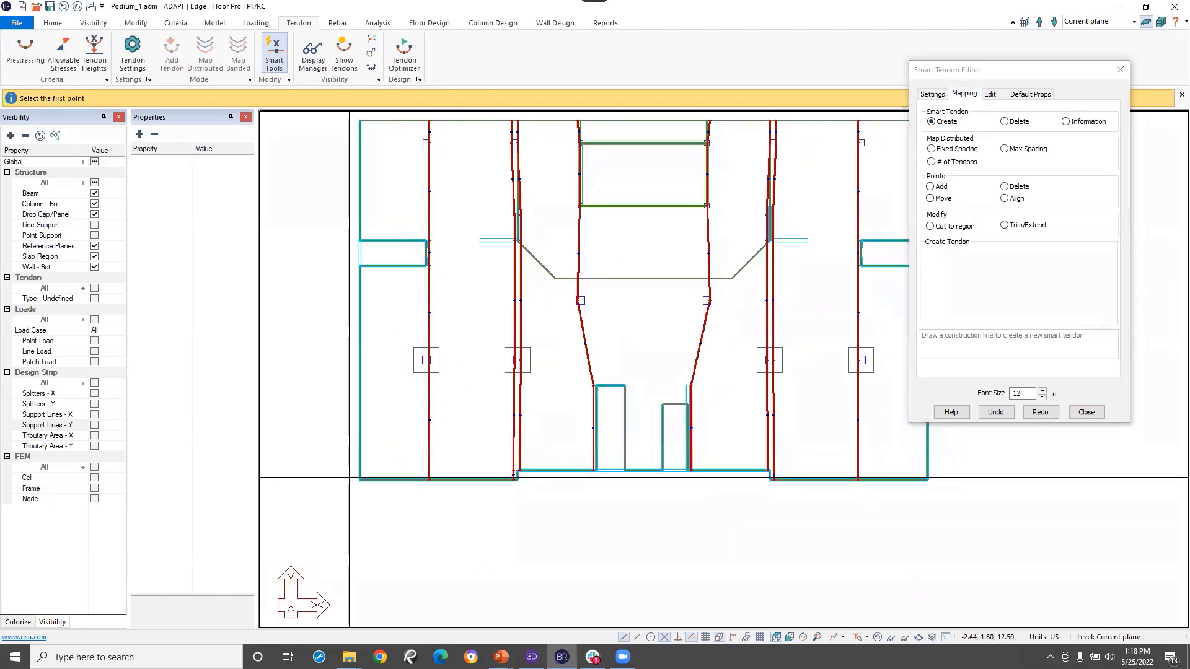
pyautogui.click(349, 477)
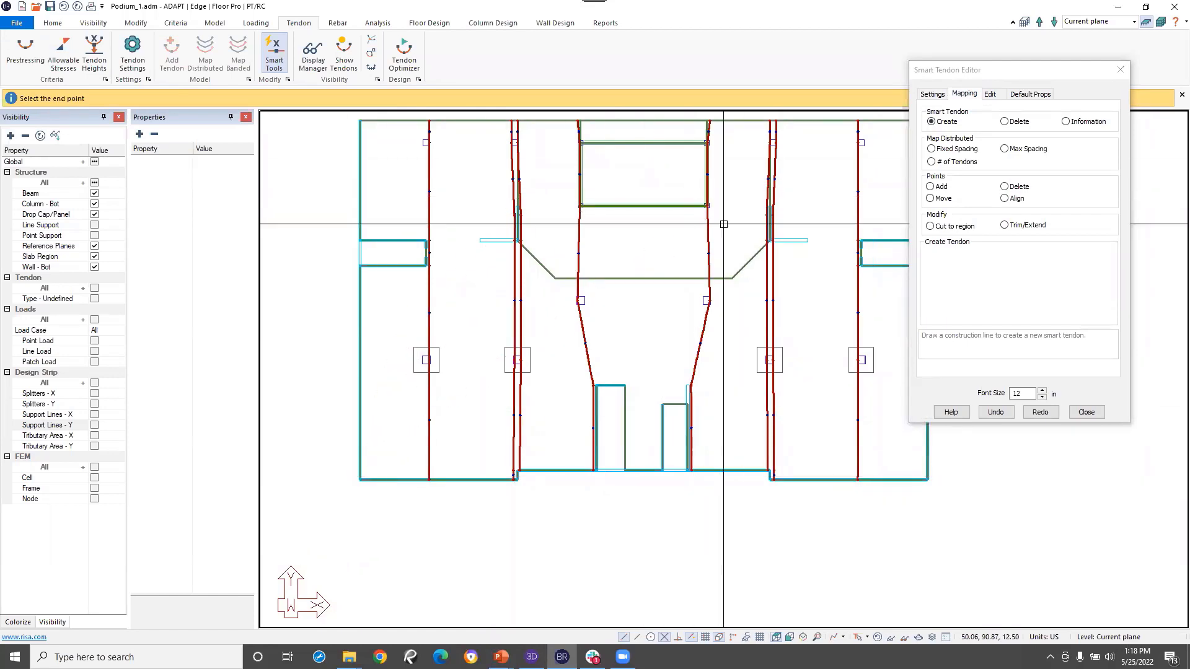
pyautogui.click(955, 477)
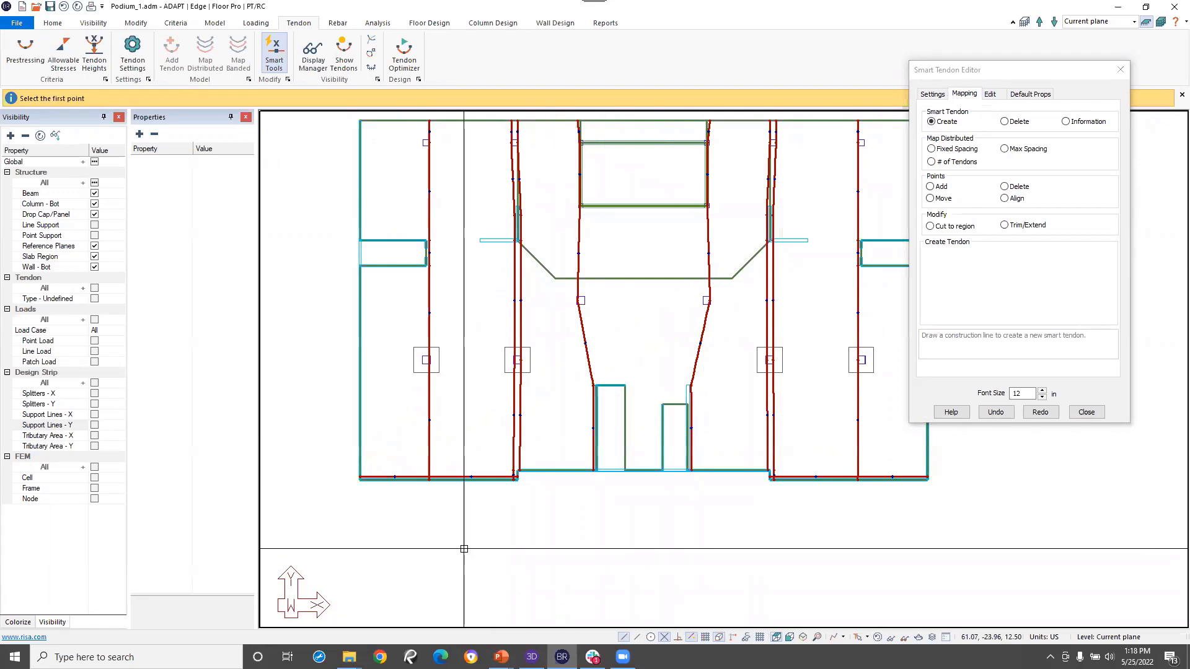
pyautogui.scroll(1, 437, 534)
pyautogui.scroll(1, 437, 534)
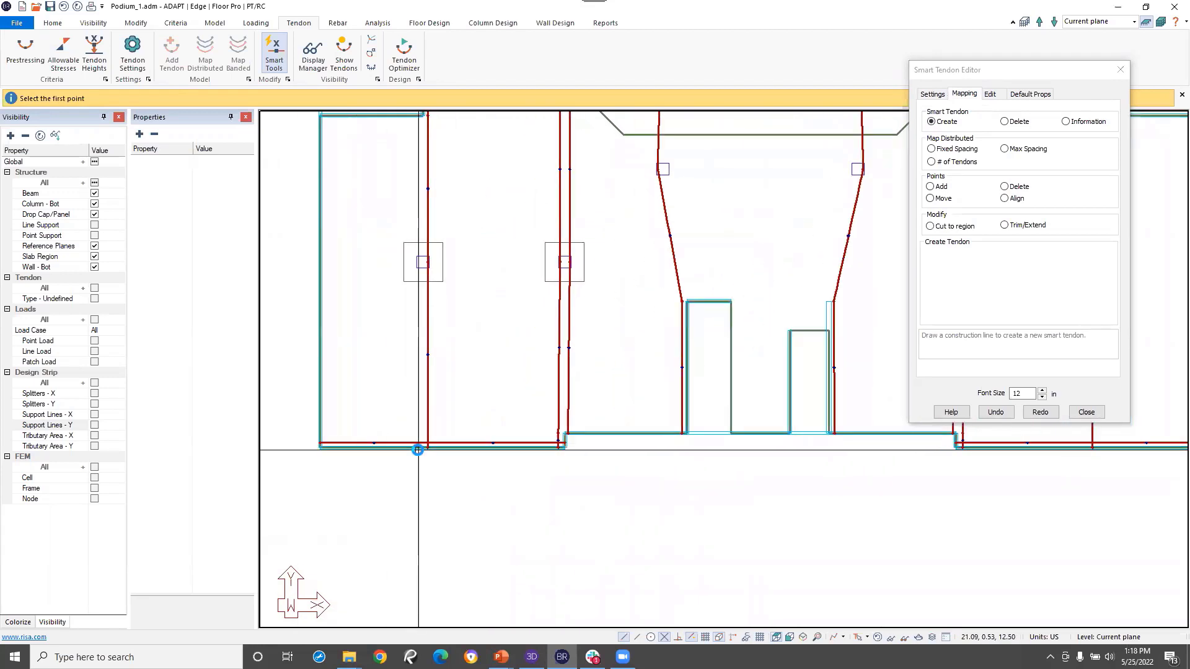
pyautogui.scroll(3, 563, 437)
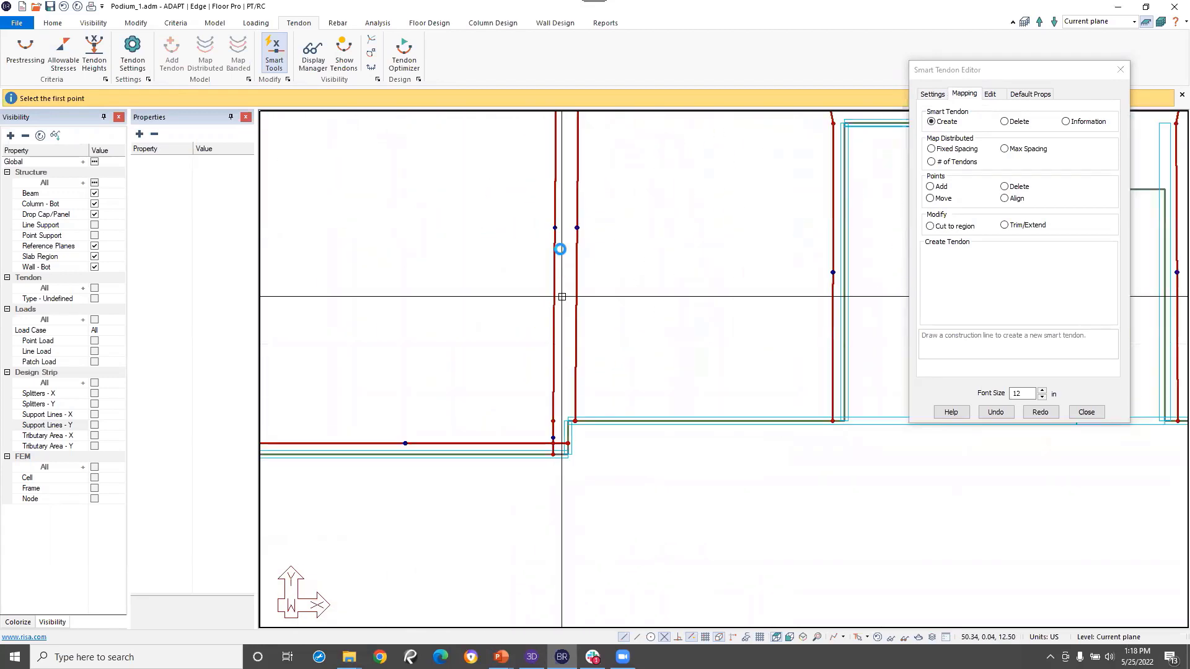
pyautogui.scroll(-4, 558, 419)
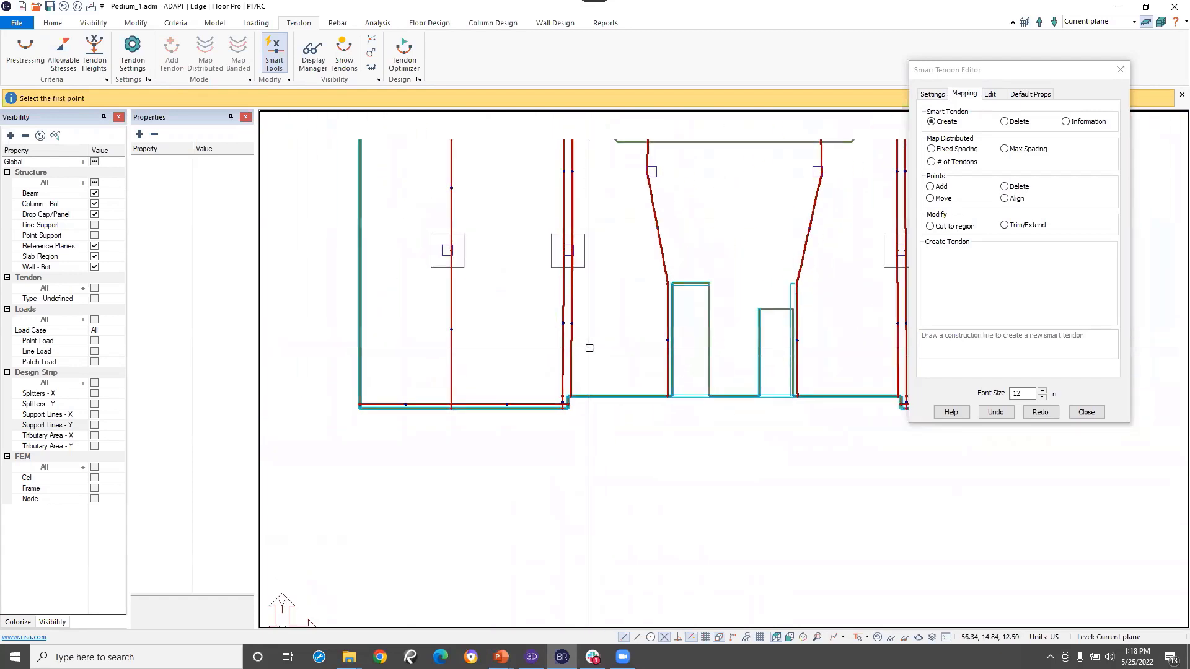
pyautogui.scroll(-1, 558, 419)
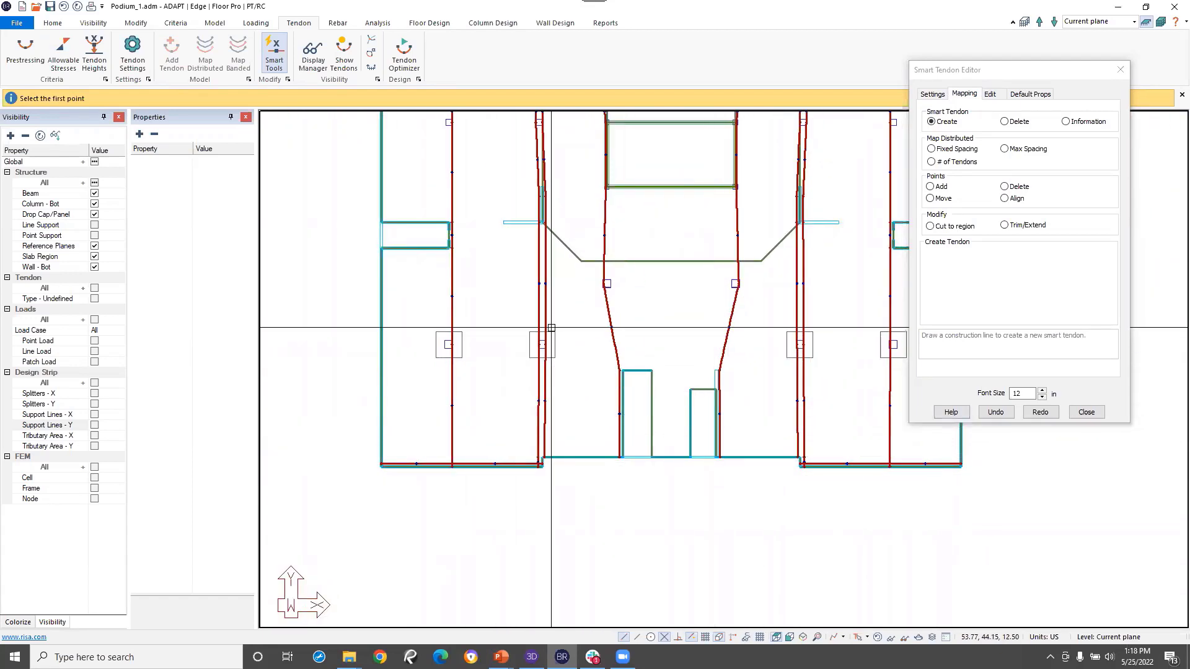
# - Create a smart tendon just inside the slab's upper edge from a horizontal construction line spanning the full slab width
pyautogui.moveTo(626, 265); pyautogui.dragTo(592, 416, button='middle')
pyautogui.moveTo(566, 300); pyautogui.dragTo(539, 314, button='middle')
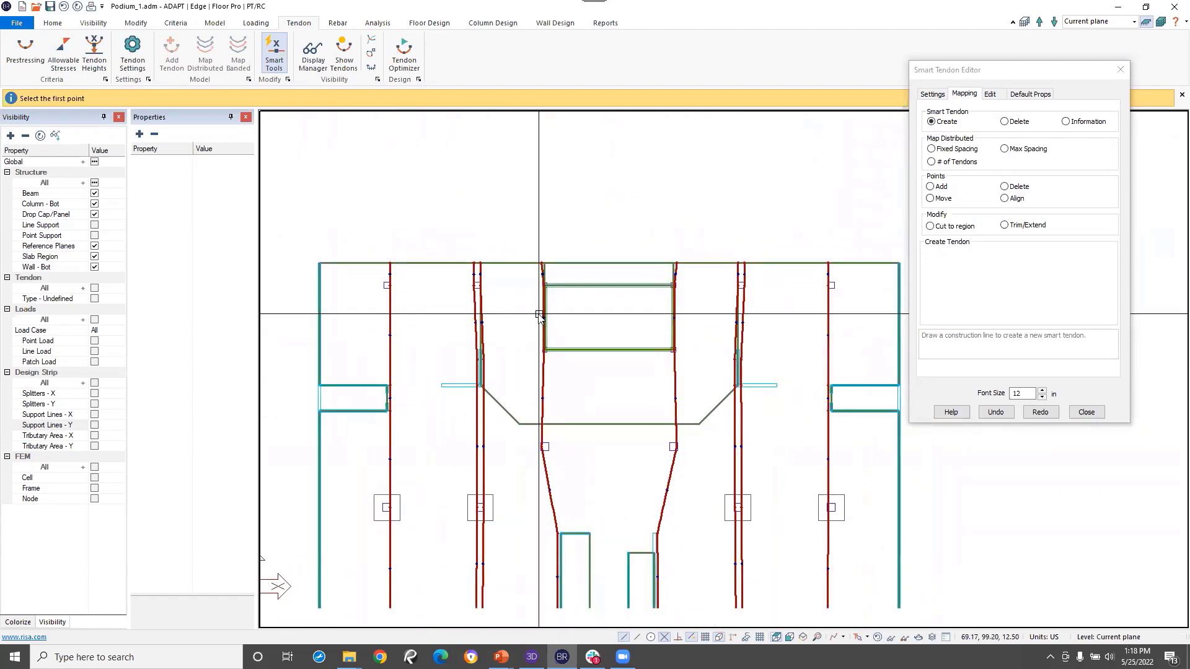
pyautogui.scroll(-1, 539, 314)
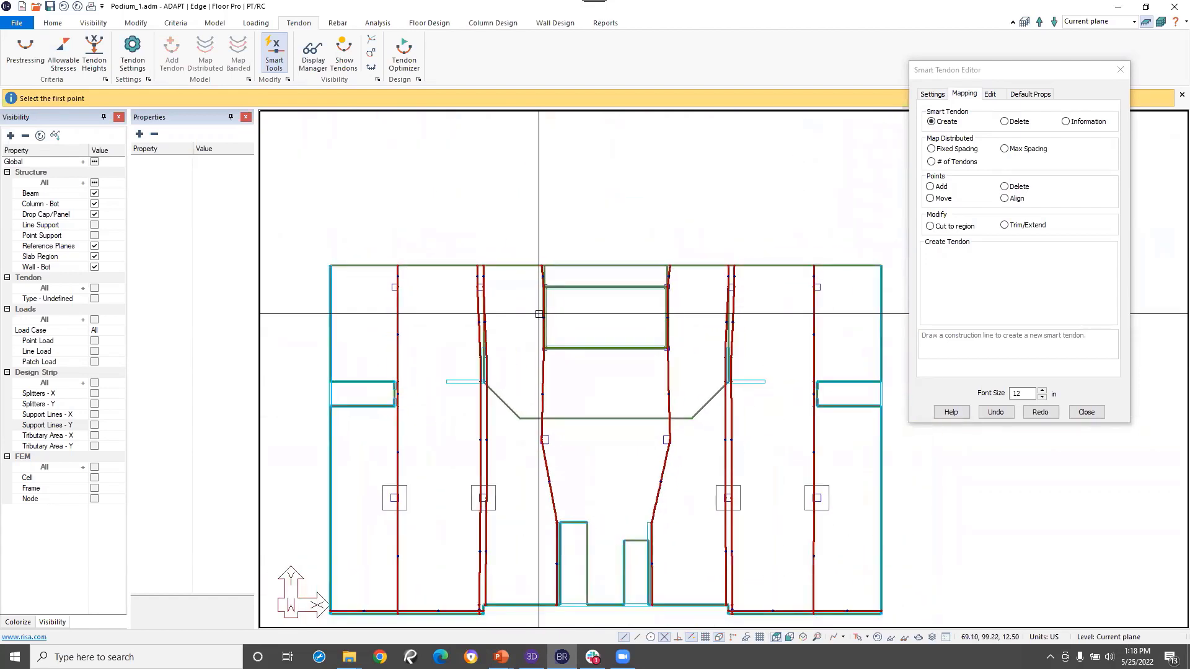
pyautogui.click(296, 269)
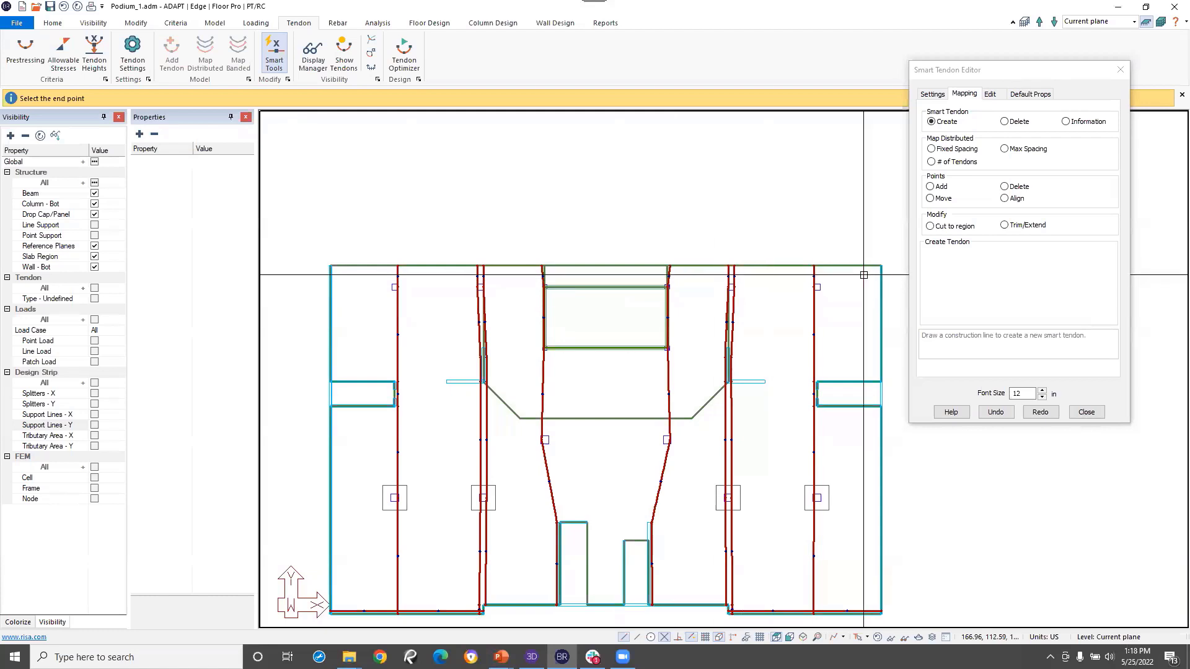
pyautogui.click(901, 269)
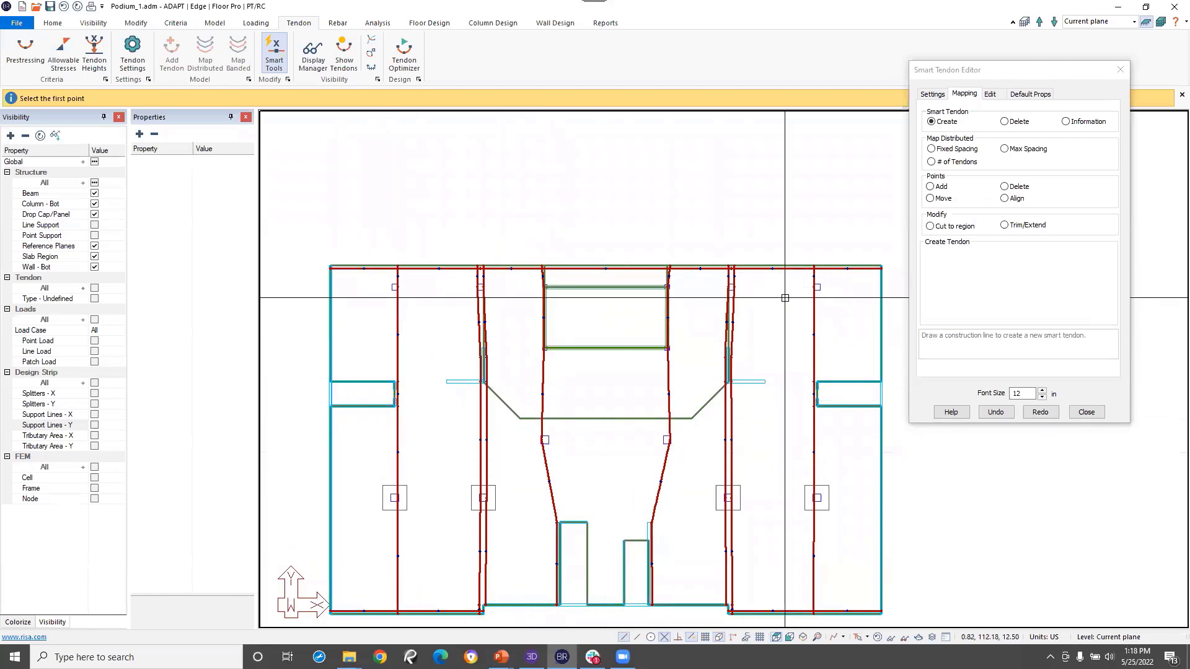
pyautogui.moveTo(427, 606); pyautogui.dragTo(449, 549, button='middle')
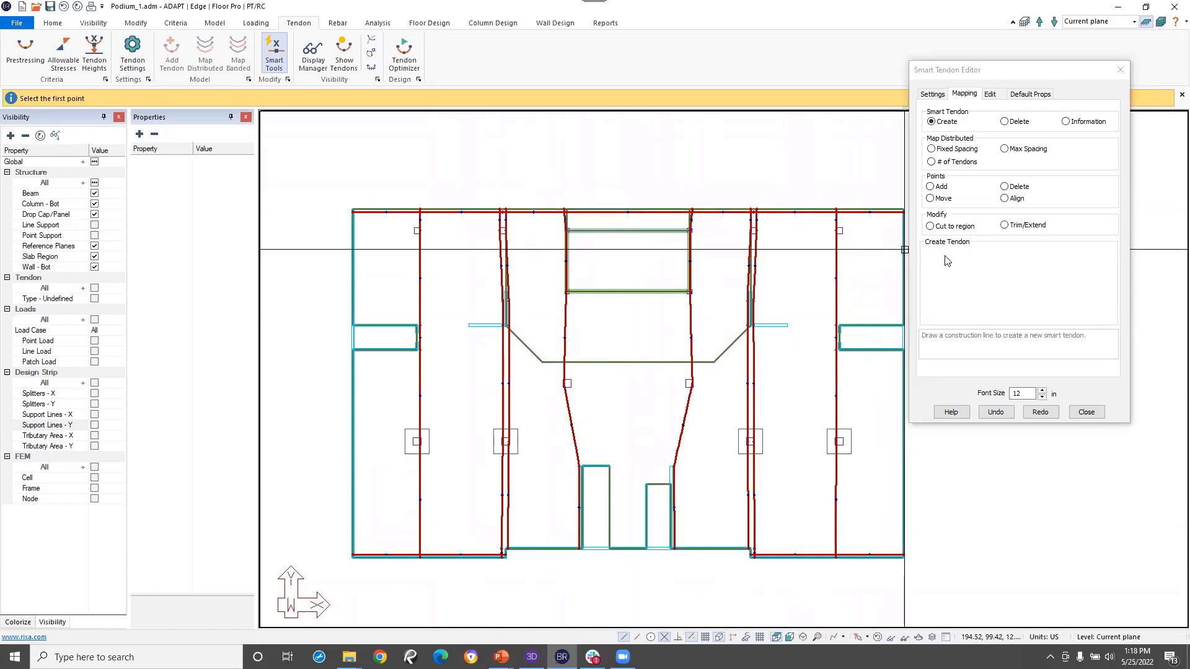
# - Map distributed tendons between the lower and upper edge tendons with a maximum spacing of 3 ft
pyautogui.click(1004, 150)
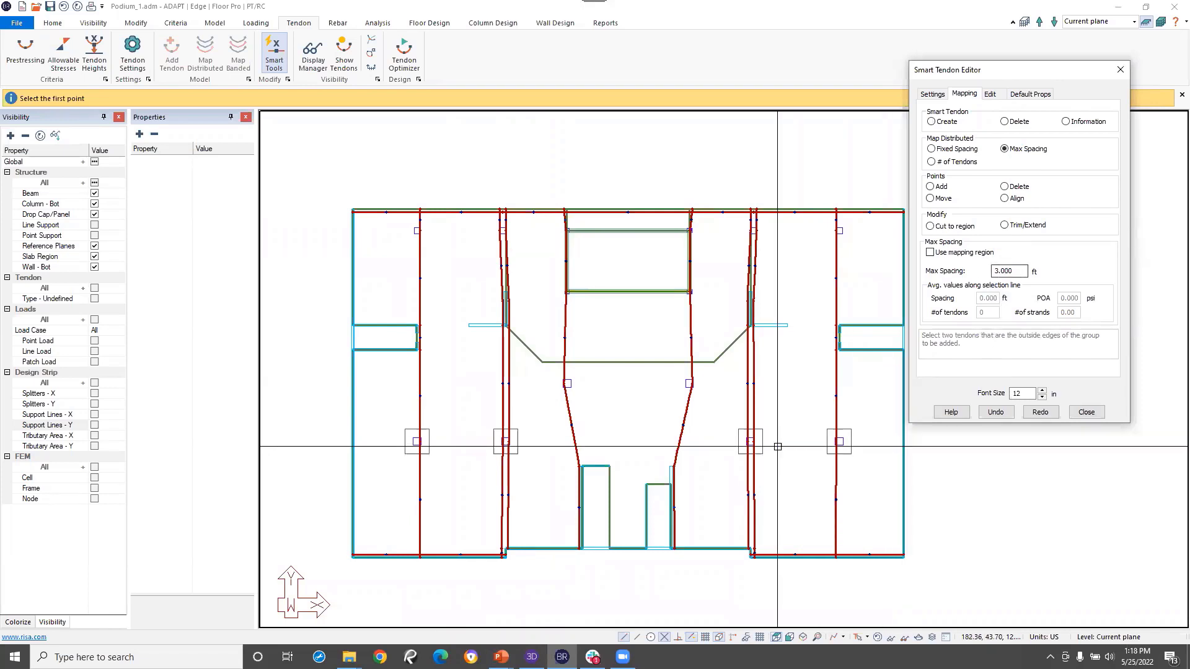
pyautogui.click(457, 569)
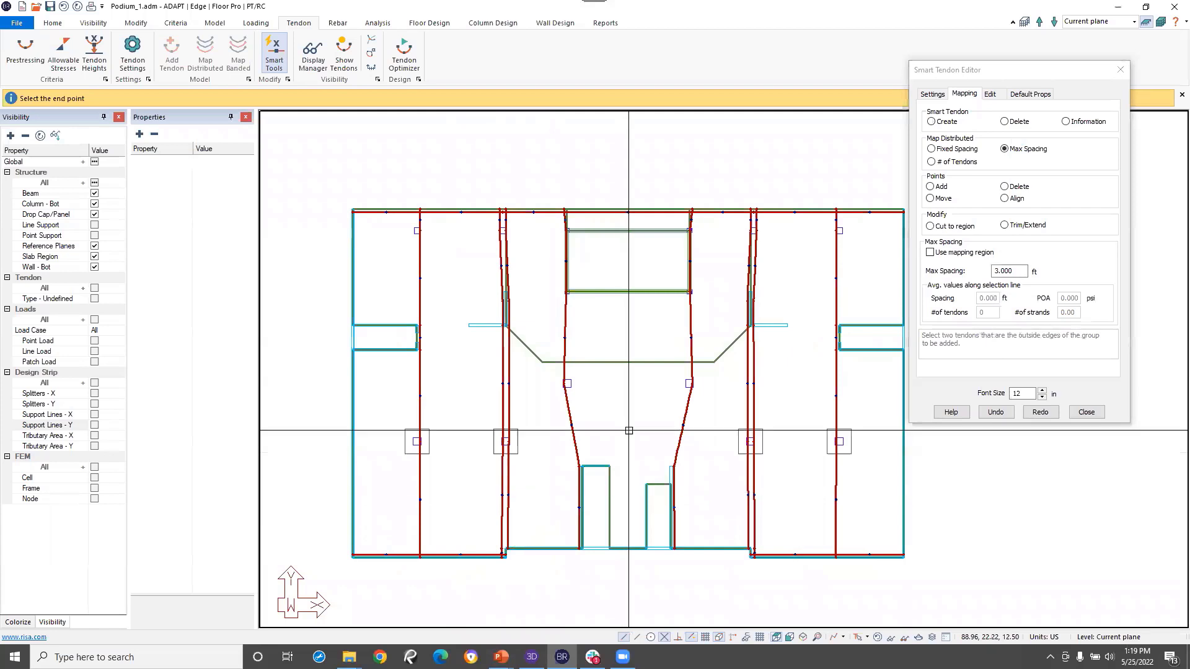
pyautogui.click(476, 153)
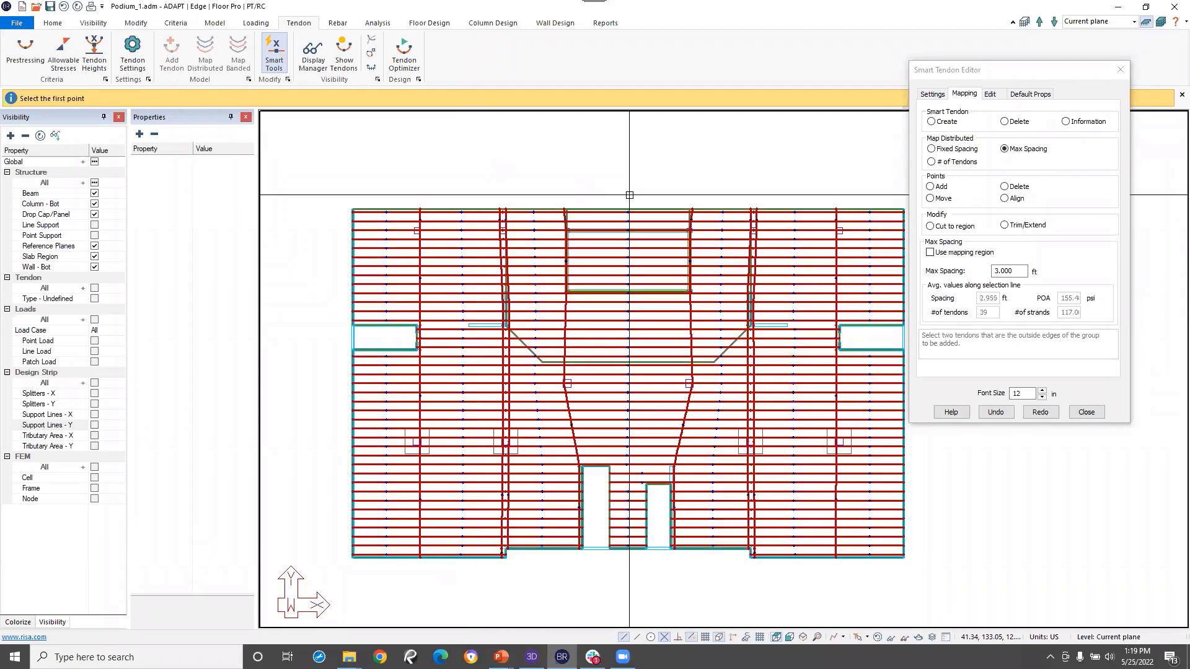
pyautogui.click(1086, 413)
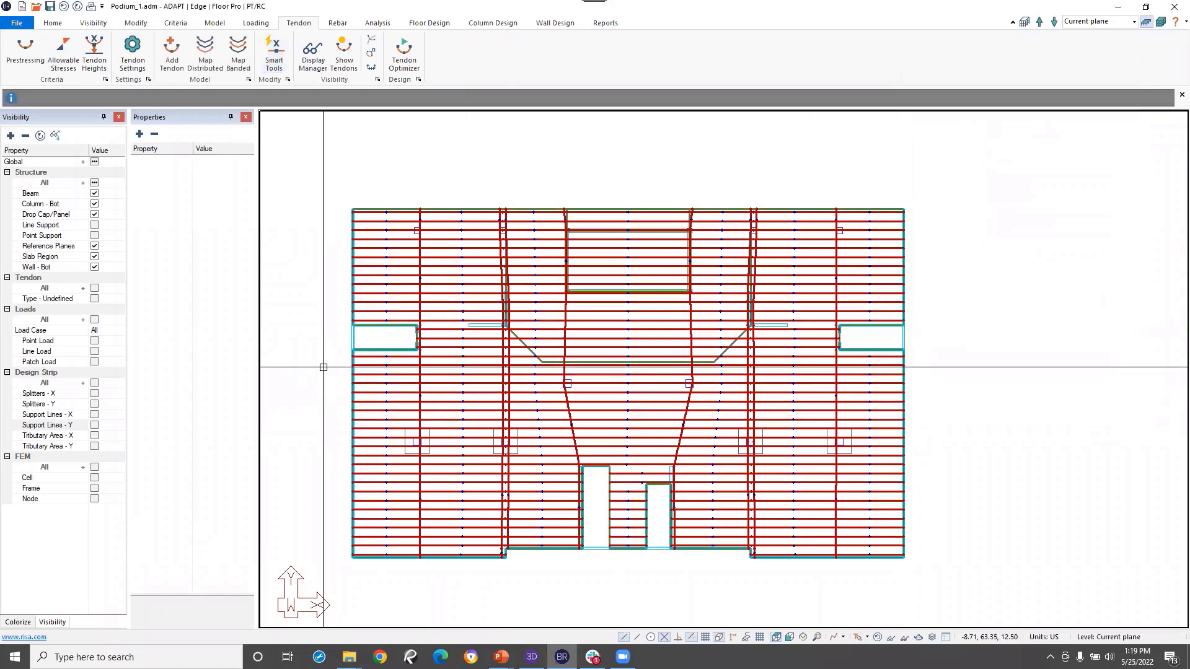
# - Use the smart tendon span shape tool to make the two distributed tendon spans at the short horizontal wall left of center Straight
pyautogui.moveTo(324, 366); pyautogui.dragTo(353, 377, button='middle')
pyautogui.scroll(2, 459, 502)
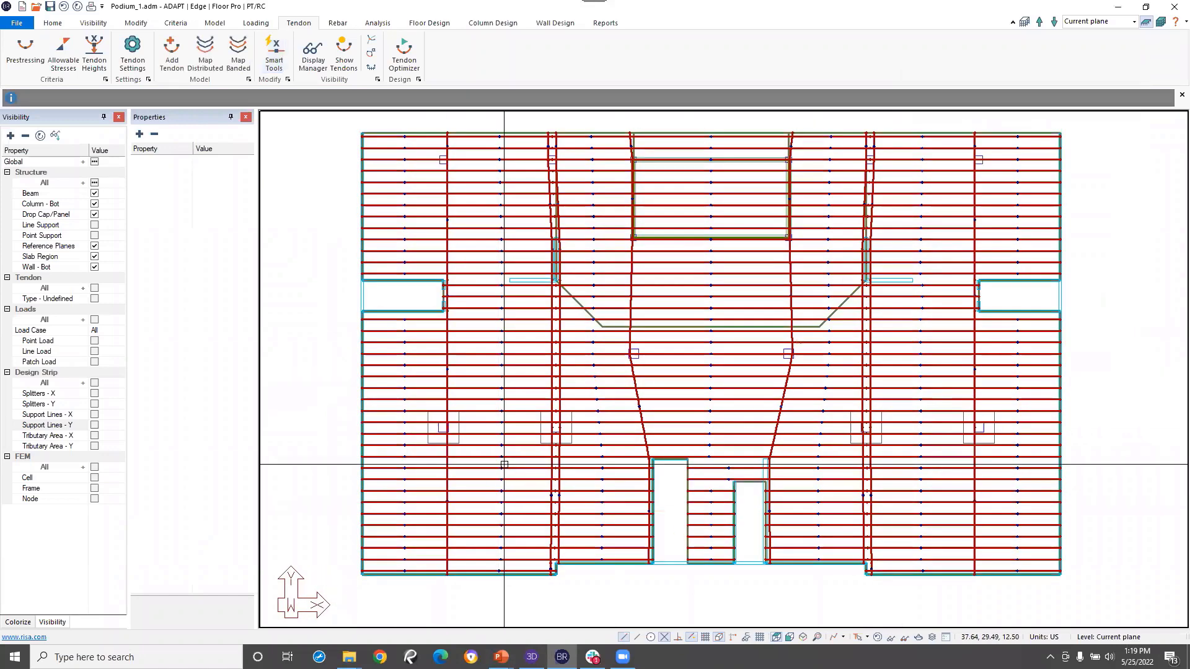
pyautogui.moveTo(519, 463); pyautogui.dragTo(502, 460, button='middle')
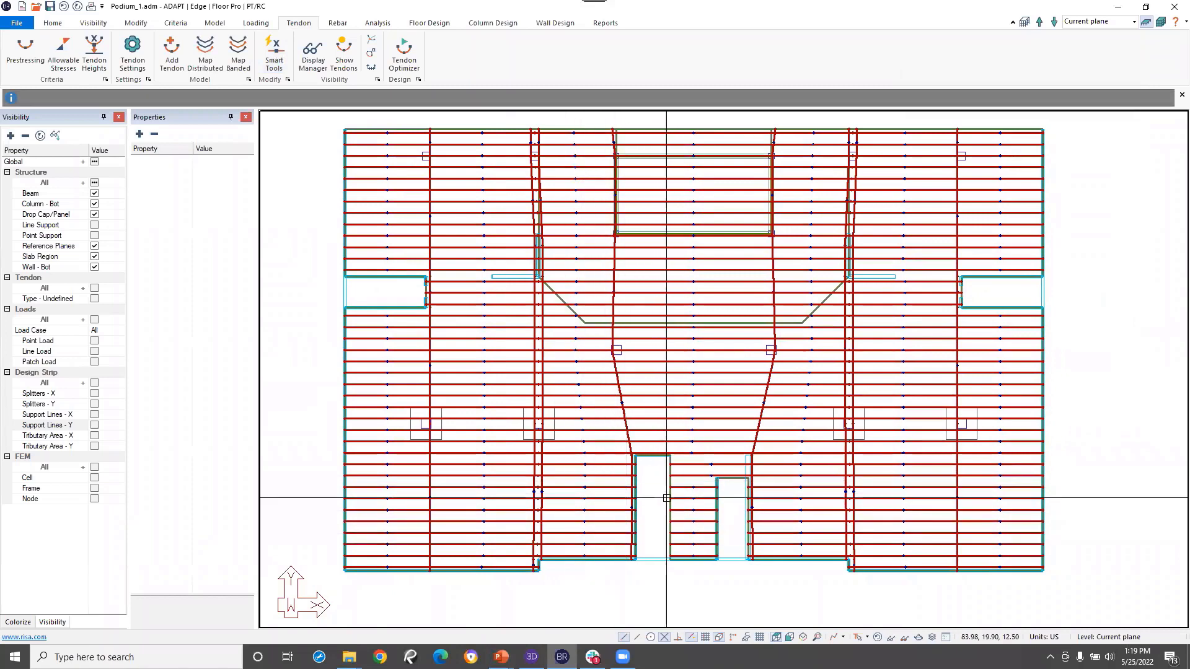
pyautogui.click(340, 72)
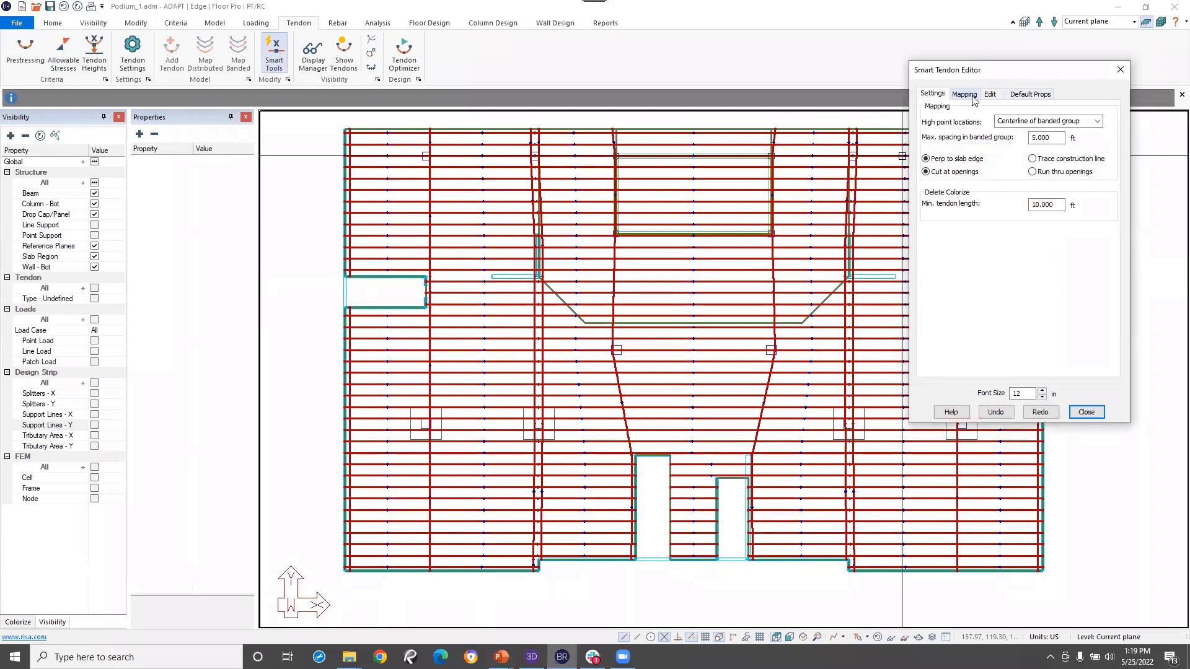
pyautogui.click(992, 95)
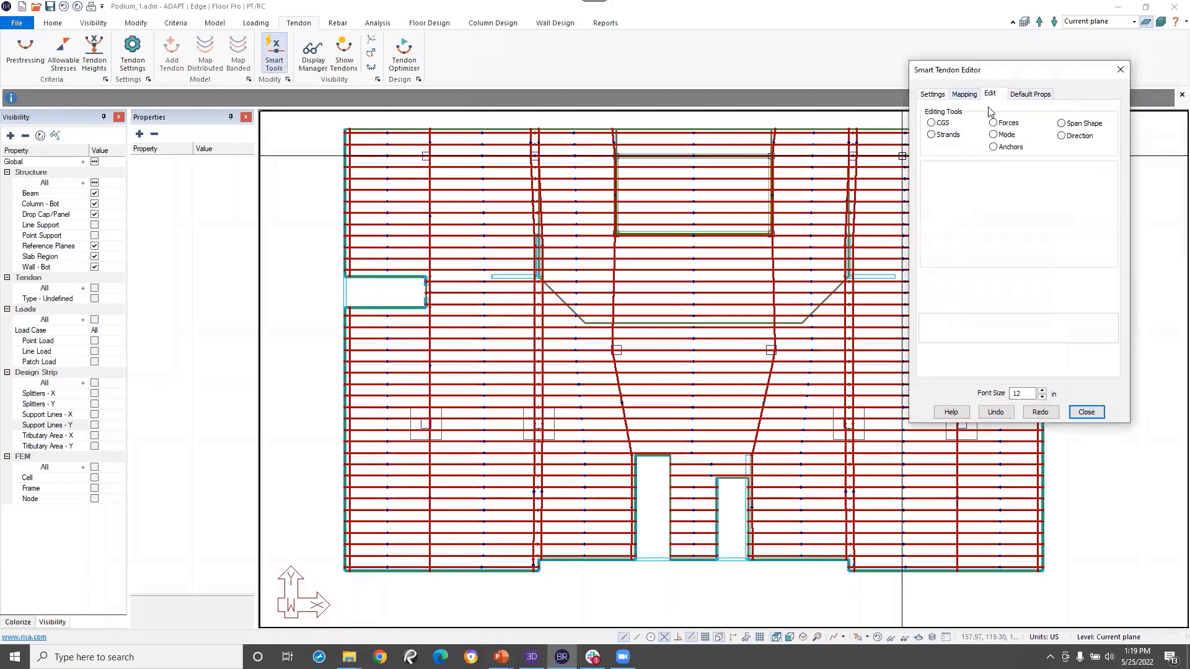
pyautogui.click(1059, 121)
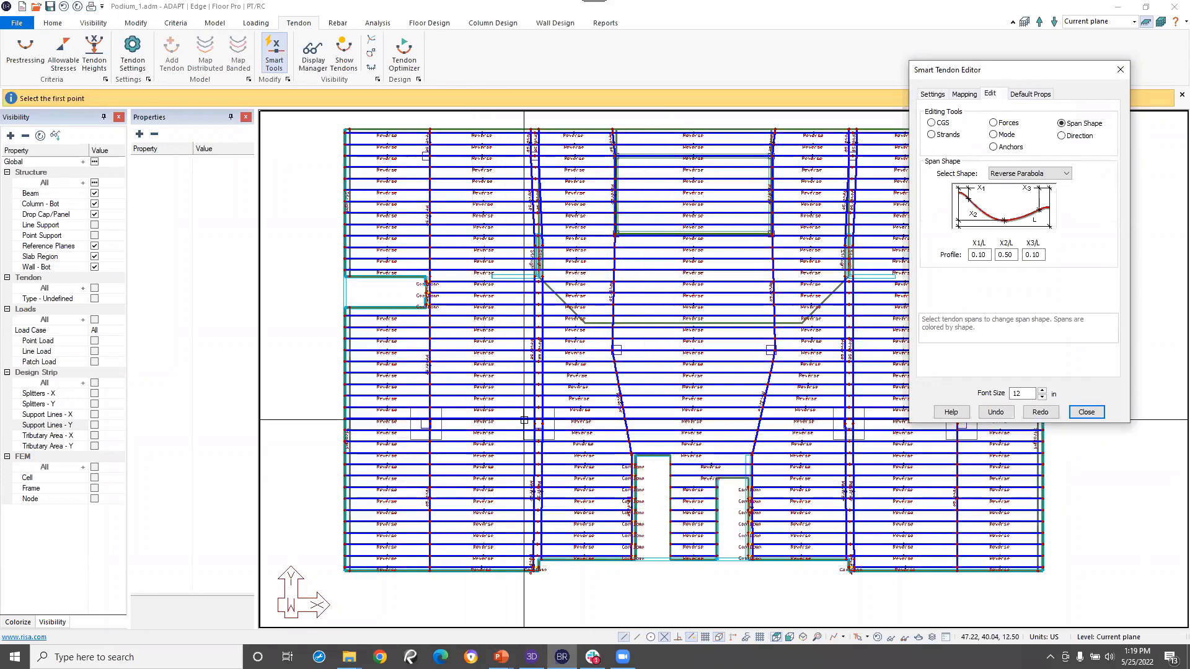
pyautogui.moveTo(512, 315); pyautogui.dragTo(512, 354, button='middle')
pyautogui.scroll(3, 502, 344)
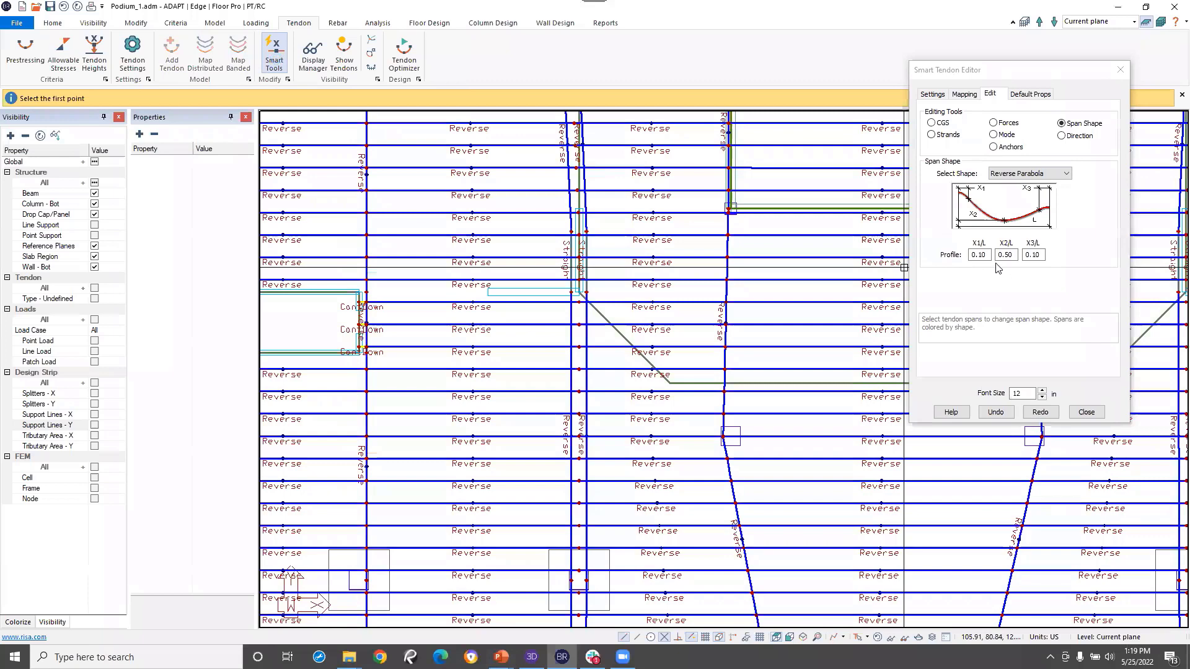
pyautogui.click(1067, 175)
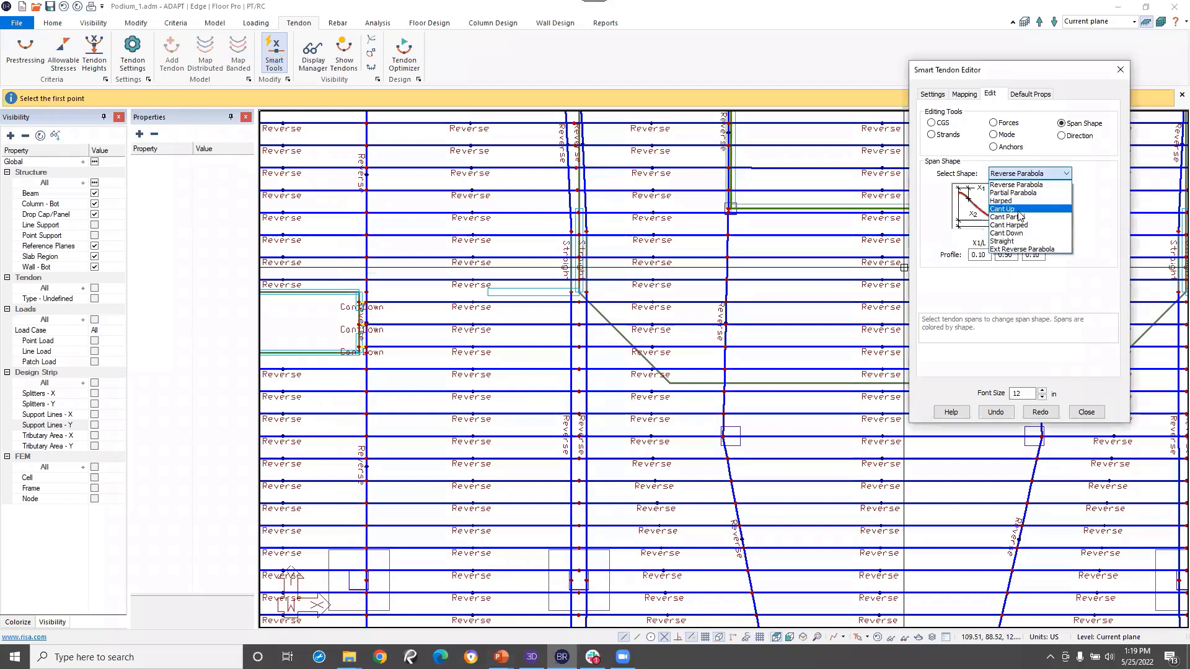
pyautogui.click(1016, 242)
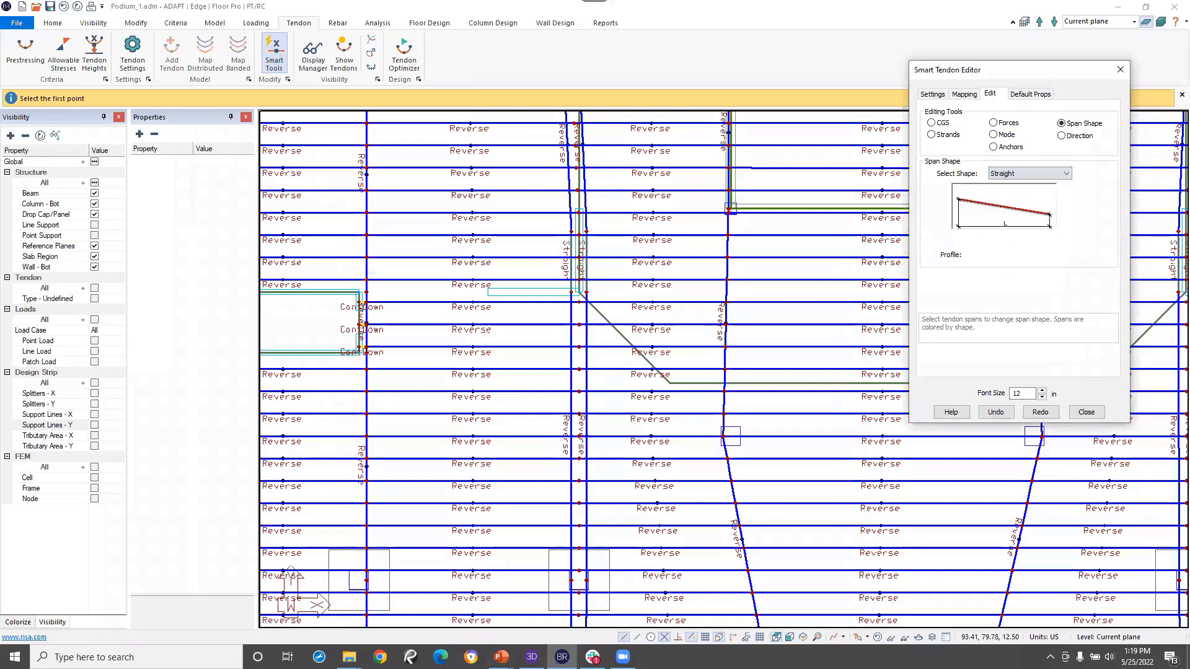
pyautogui.click(475, 274)
pyautogui.click(482, 314)
pyautogui.moveTo(428, 333); pyautogui.dragTo(648, 324, button='middle')
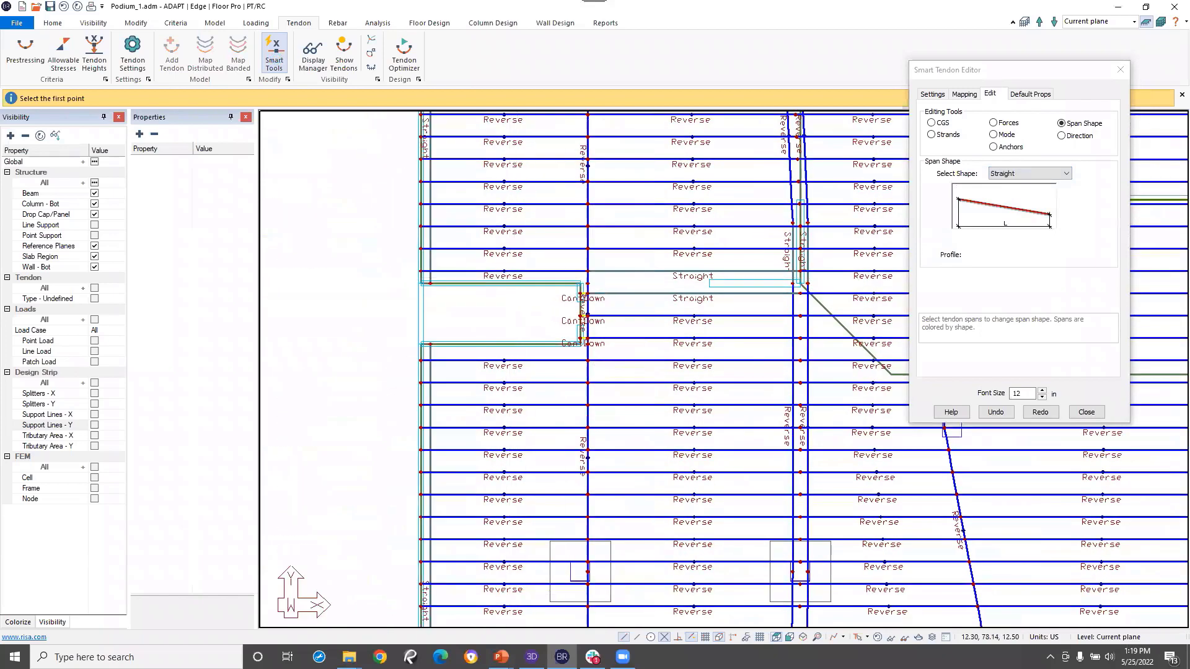
# - Change the distributed tendon spans directly above and below the slab's left edge opening to the Straight shape
pyautogui.click(499, 261)
pyautogui.click(544, 370)
pyautogui.moveTo(765, 422); pyautogui.dragTo(414, 412, button='middle')
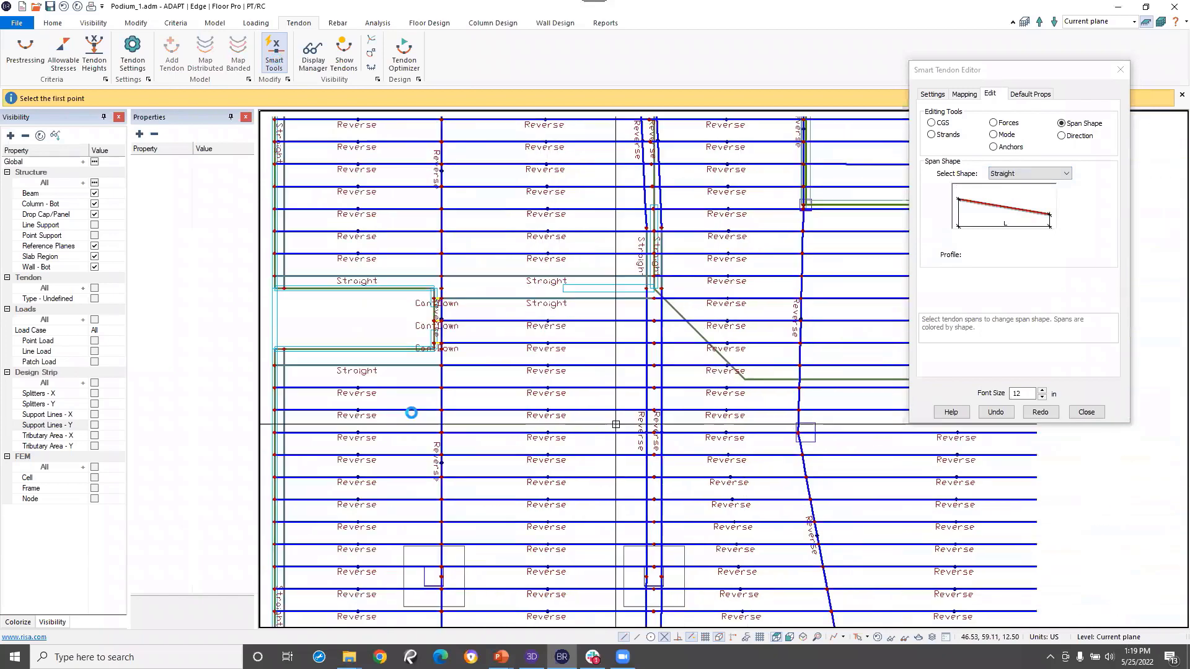
# - Change the two distributed tendon spans at the short horizontal wall right of center to the Straight shape
pyautogui.scroll(-1, 414, 412)
pyautogui.moveTo(822, 385); pyautogui.dragTo(329, 398, button='middle')
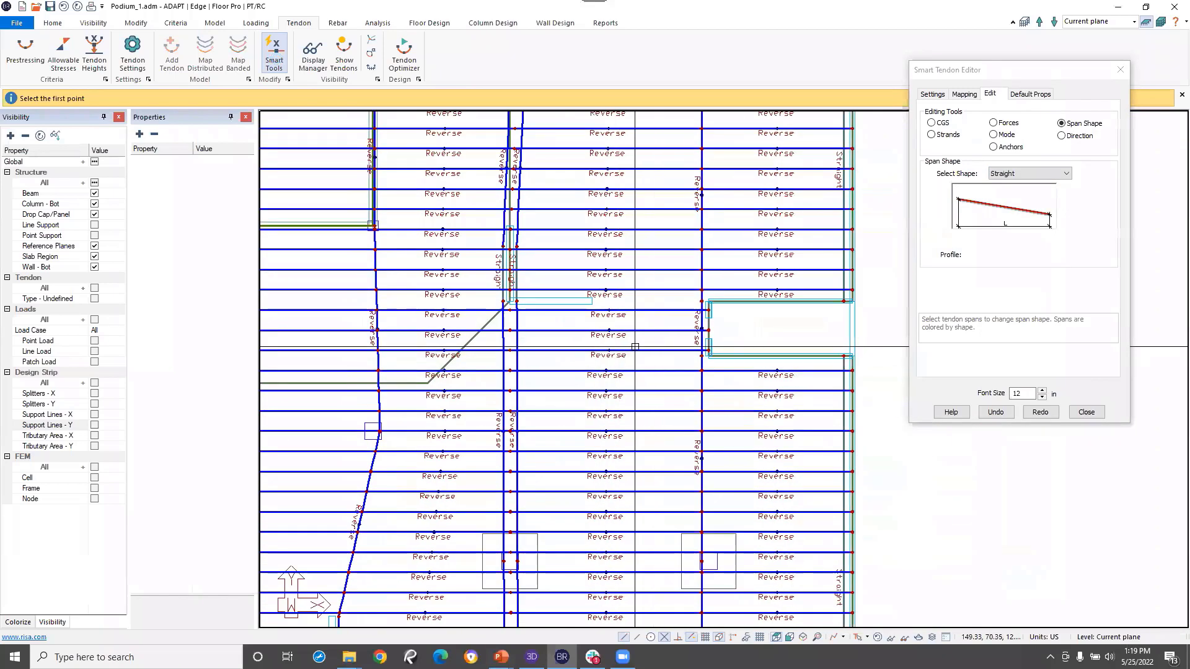
pyautogui.click(769, 315)
pyautogui.click(639, 288)
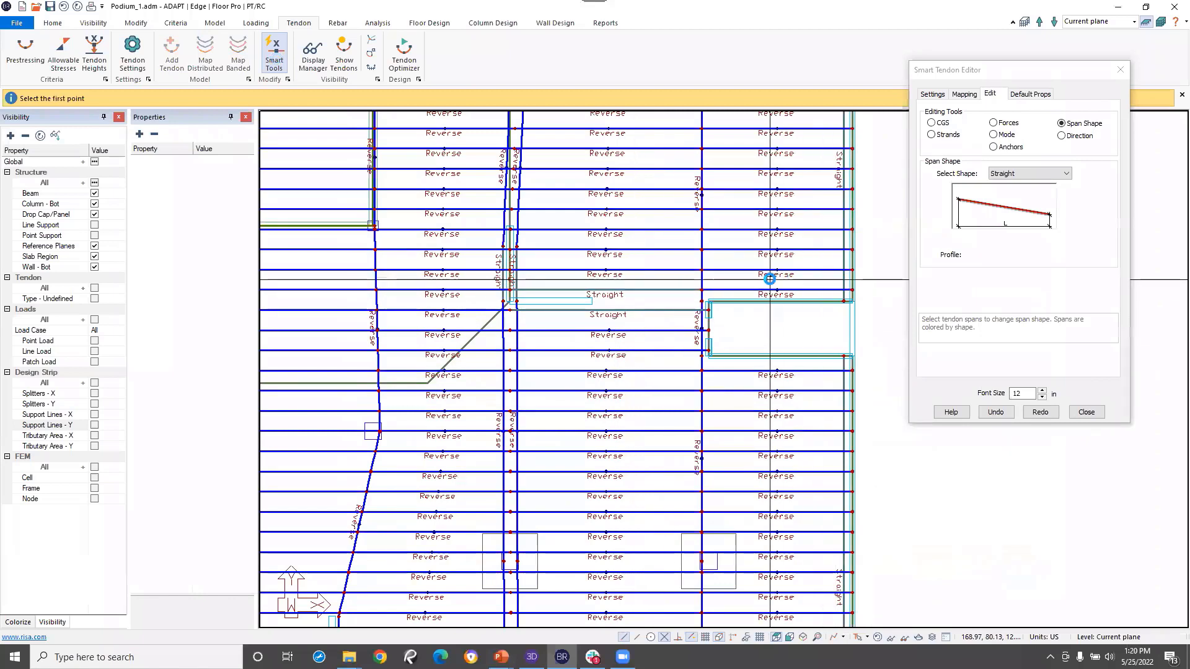
# - Change the distributed tendon spans directly above and below the slab's right edge opening to the Straight shape
pyautogui.click(771, 280)
pyautogui.click(790, 381)
pyautogui.moveTo(547, 358); pyautogui.dragTo(670, 359, button='middle')
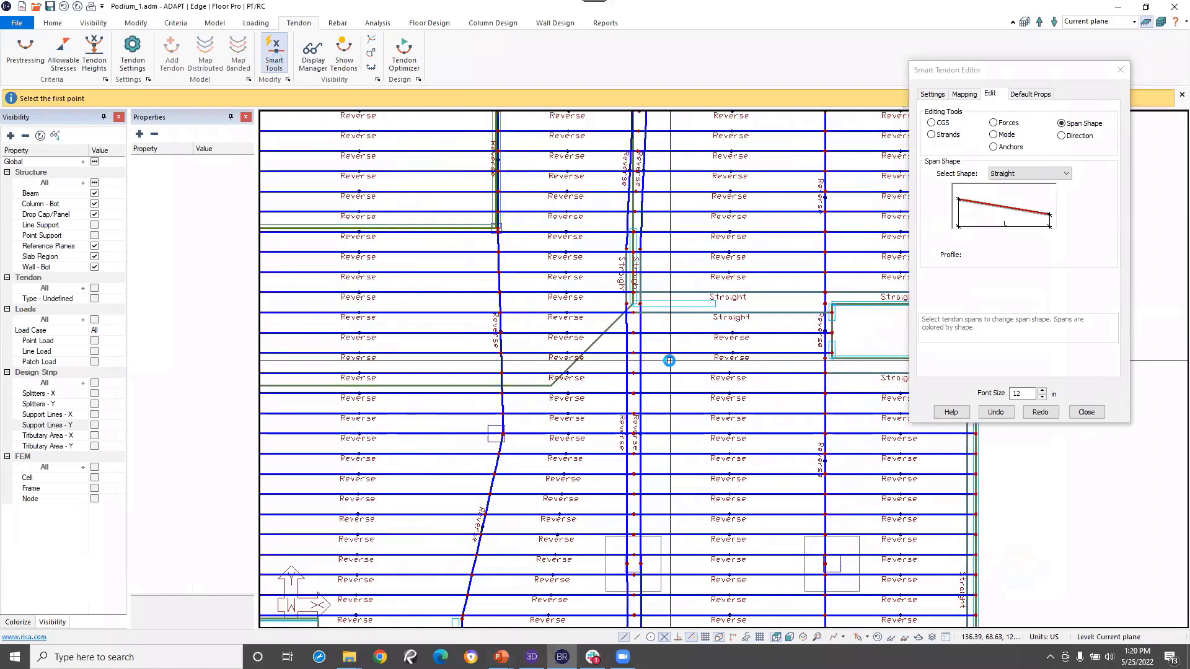
pyautogui.scroll(-2, 672, 359)
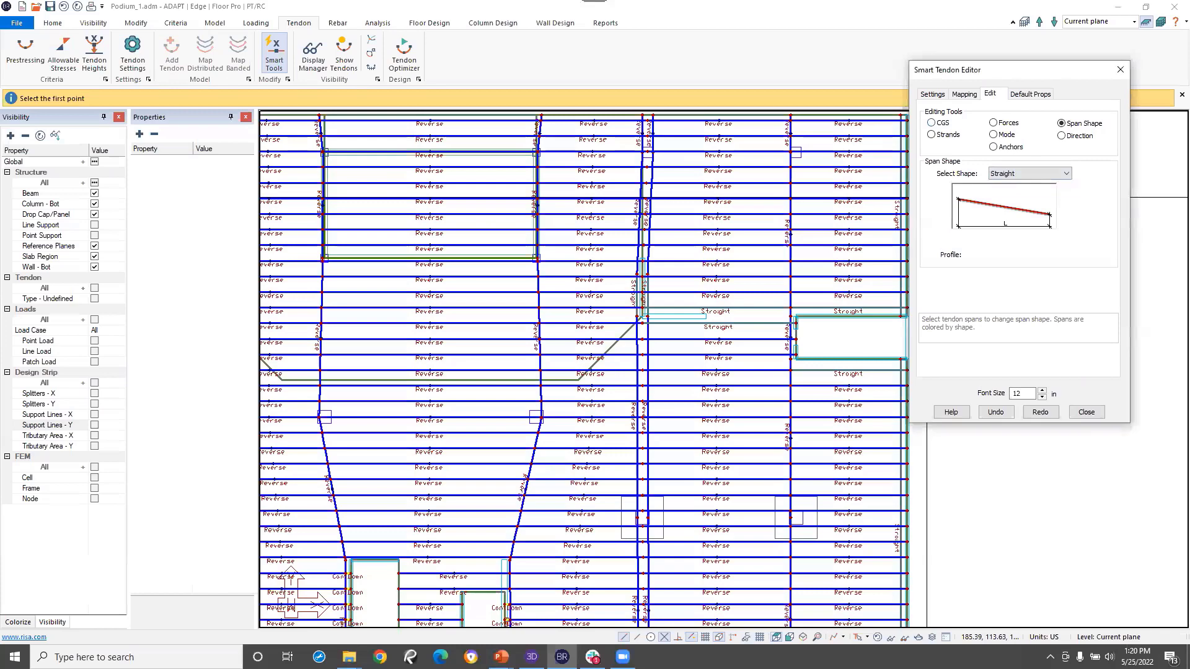
# - Set the CGS to 6.00 in for the distributed tendons' midspan points in the bay just right of the center bay, over the full slab height
pyautogui.click(931, 123)
pyautogui.moveTo(438, 346); pyautogui.dragTo(495, 377, button='middle')
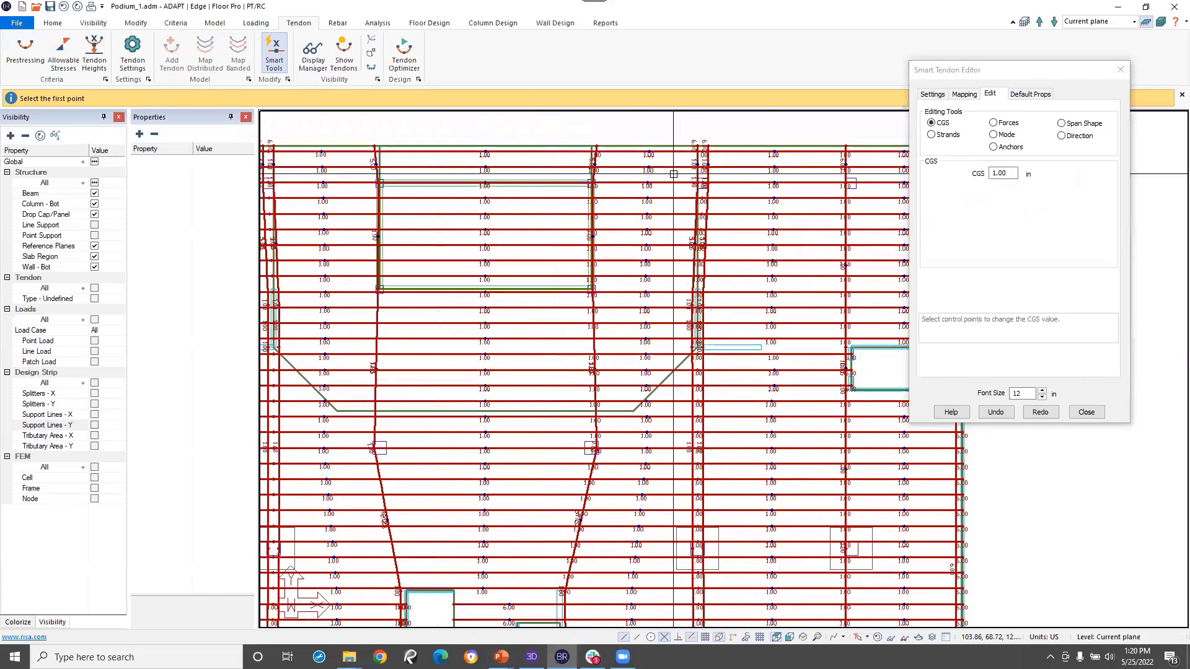
pyautogui.moveTo(632, 480); pyautogui.dragTo(656, 437, button='middle')
pyautogui.scroll(-4, 649, 379)
pyautogui.click(996, 173)
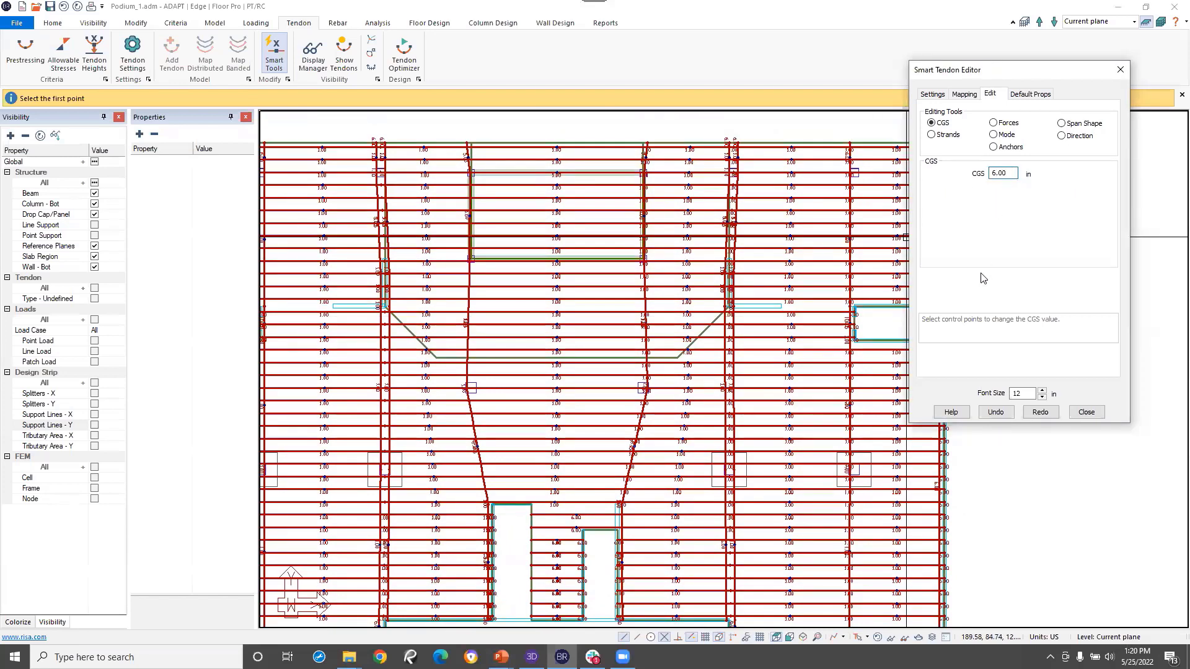
pyautogui.click(691, 127)
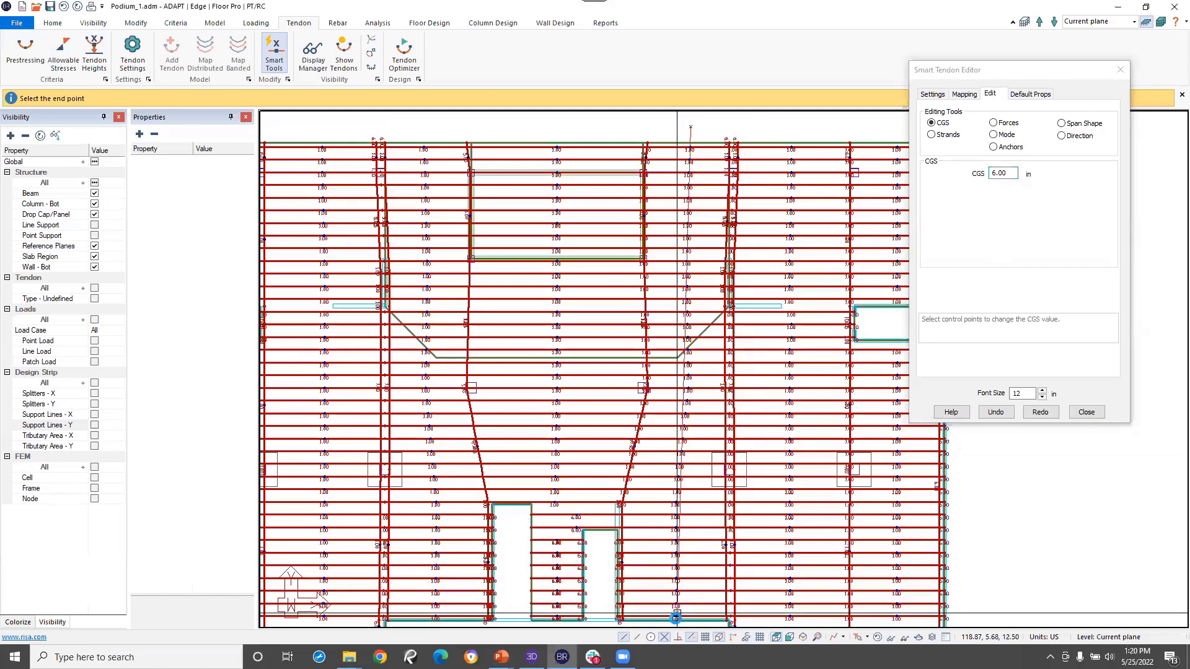
pyautogui.click(675, 623)
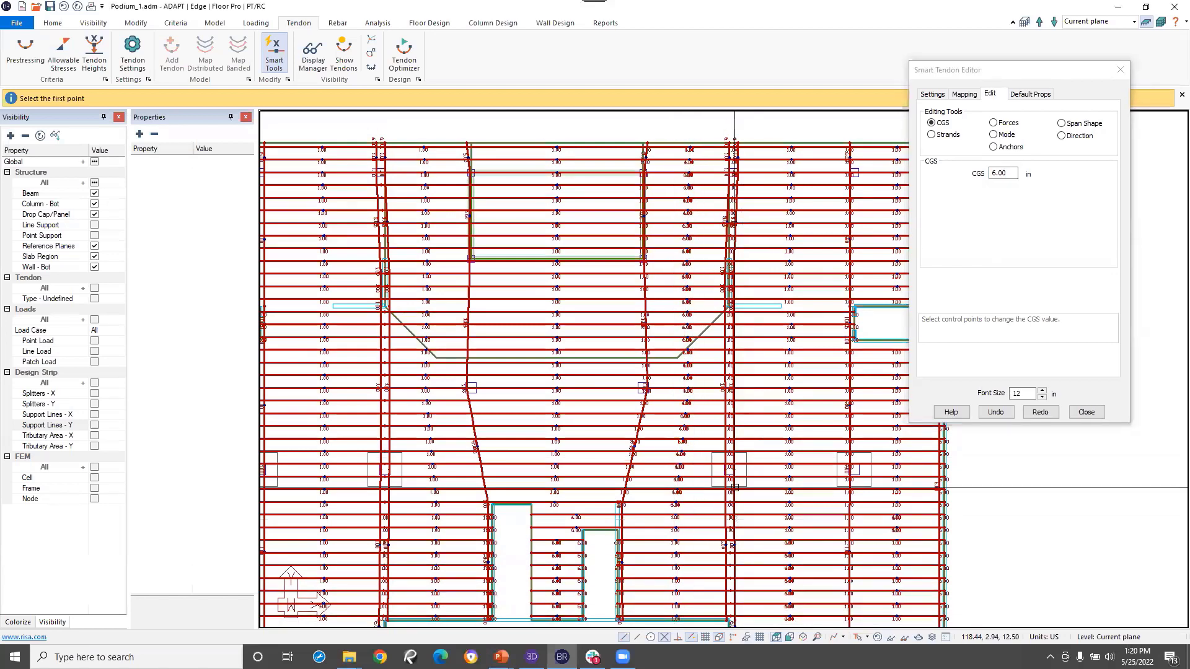
pyautogui.click(1086, 412)
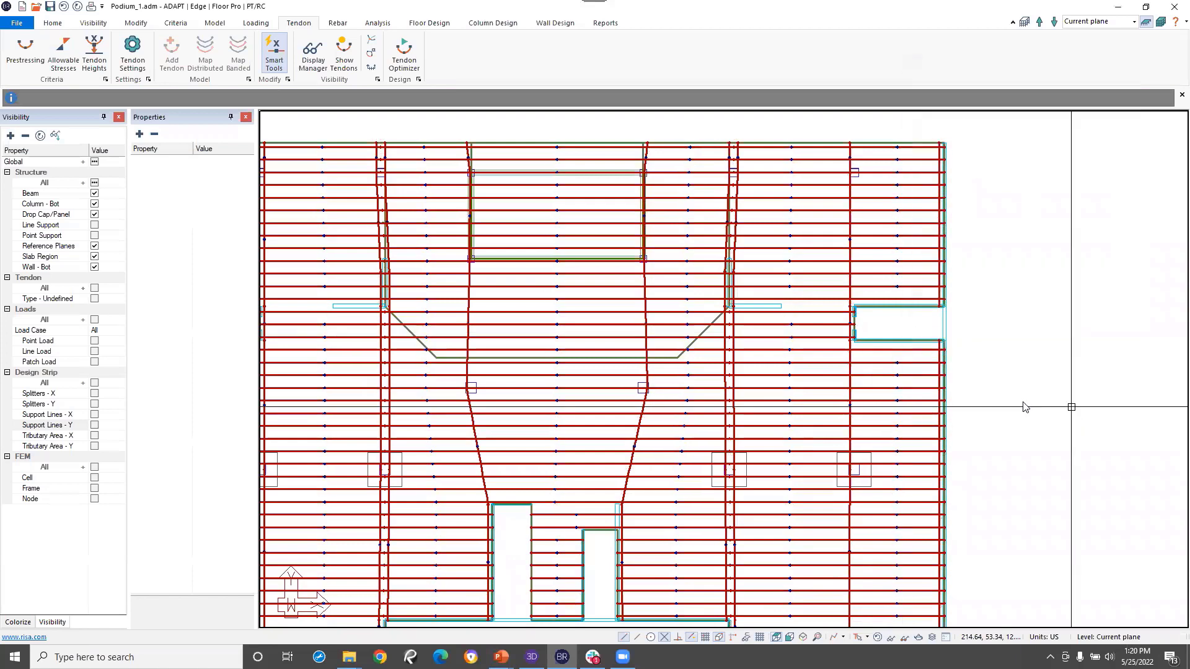
# - Apply the 6.00 in CGS to the distributed tendons' midspan points in the matching bay just left of the center bay
pyautogui.click(275, 56)
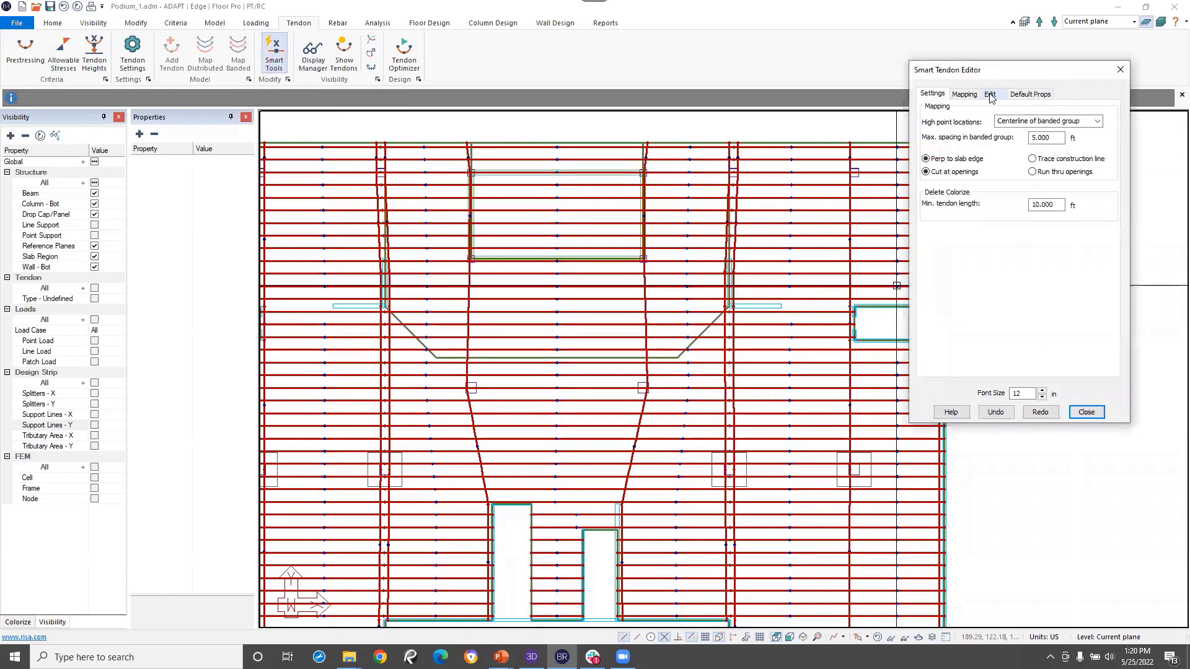
pyautogui.click(990, 94)
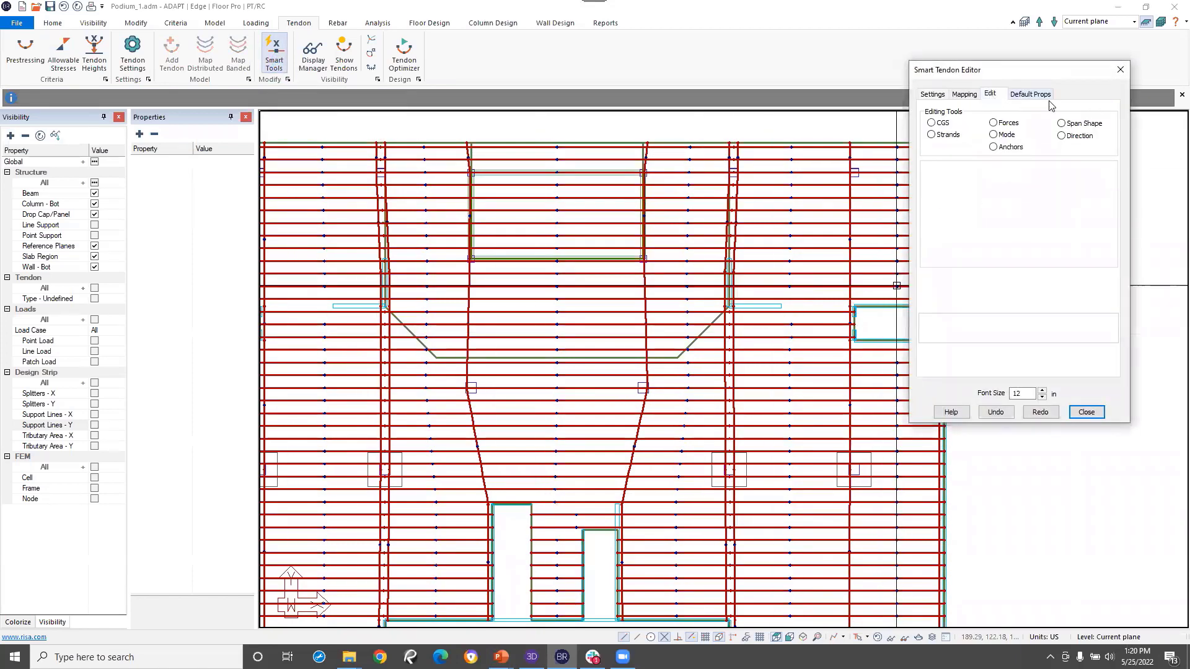
pyautogui.click(933, 124)
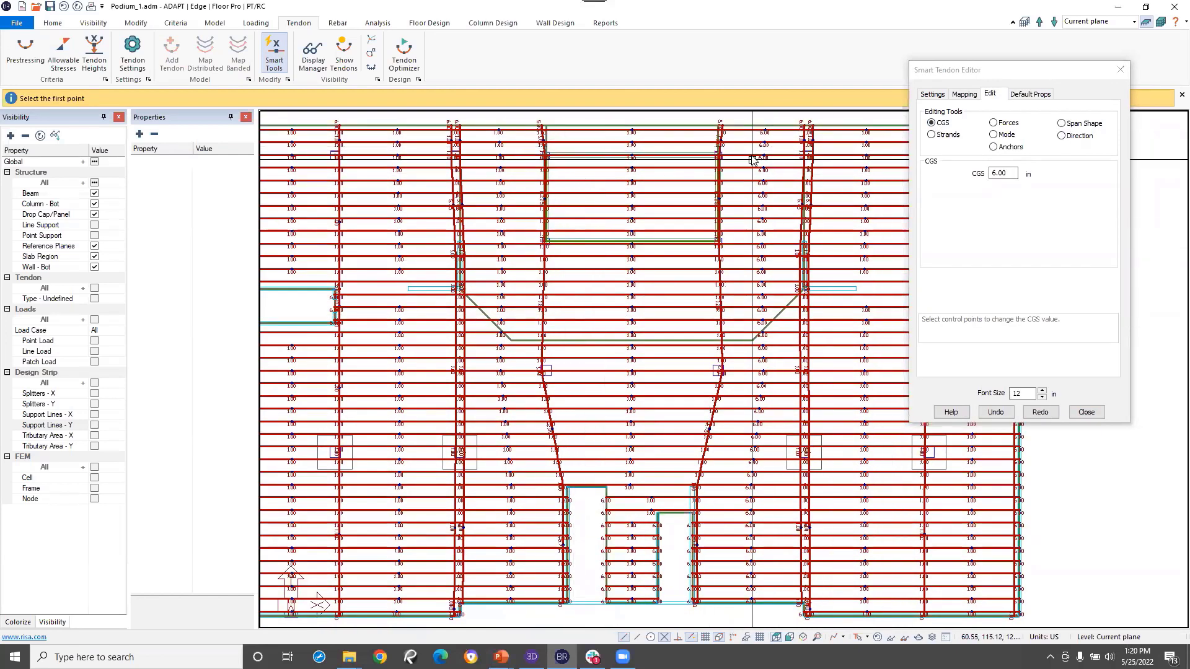
pyautogui.click(497, 117)
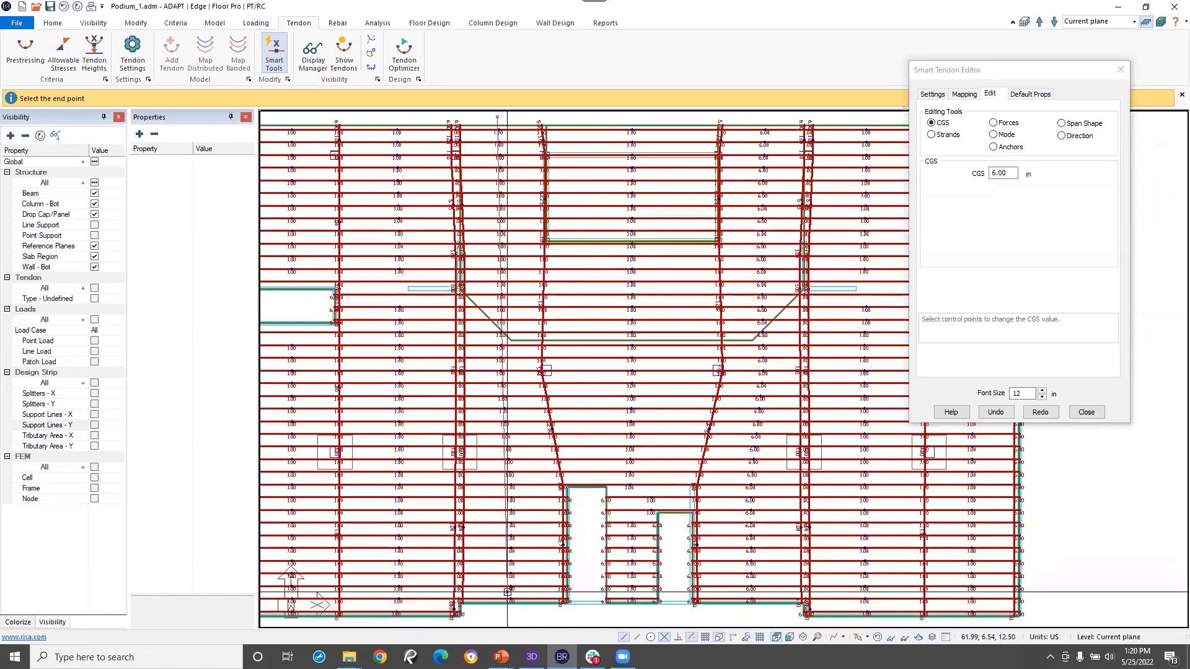
pyautogui.click(507, 592)
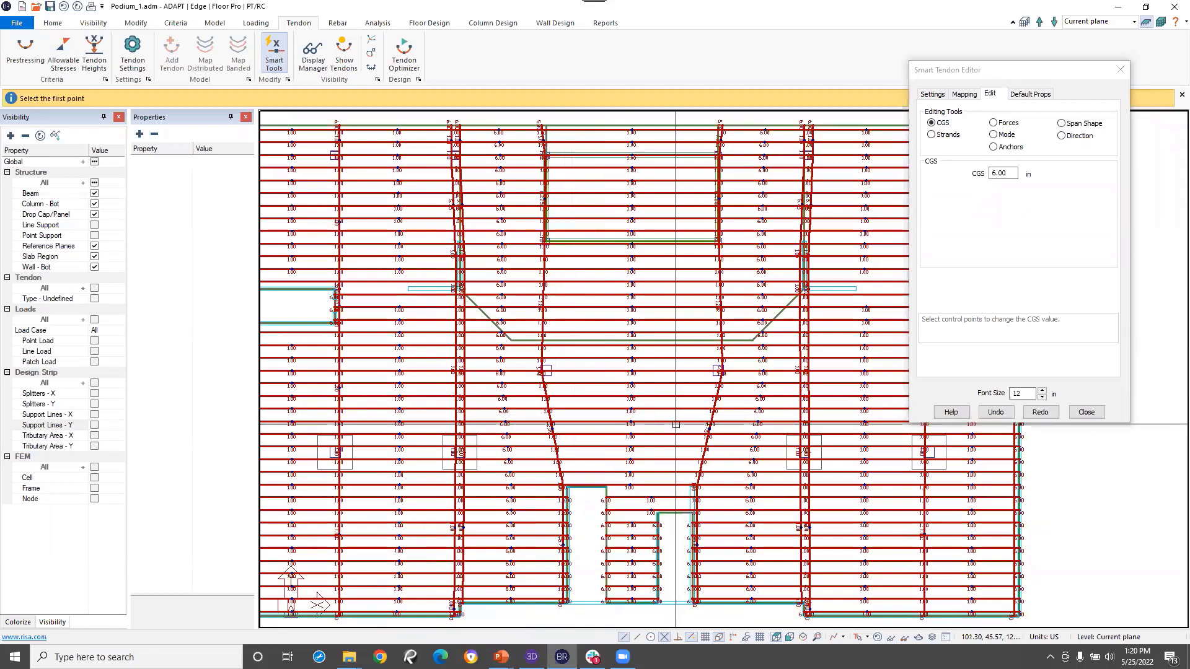
pyautogui.moveTo(537, 406); pyautogui.dragTo(591, 395, button='middle')
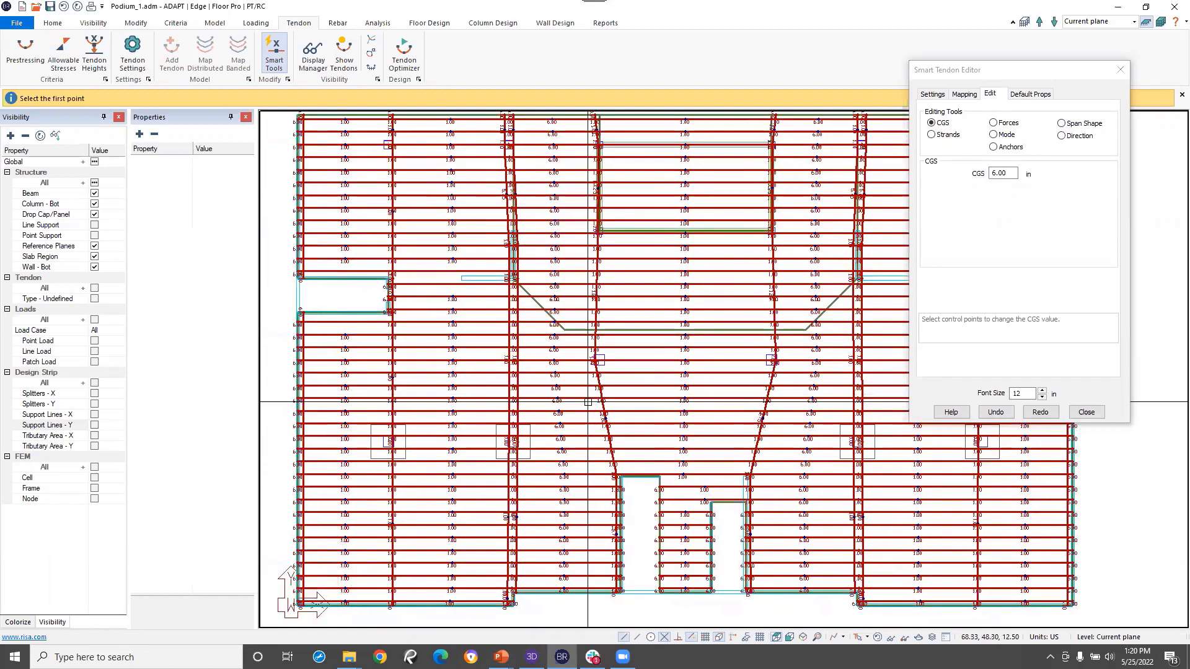
pyautogui.click(1087, 413)
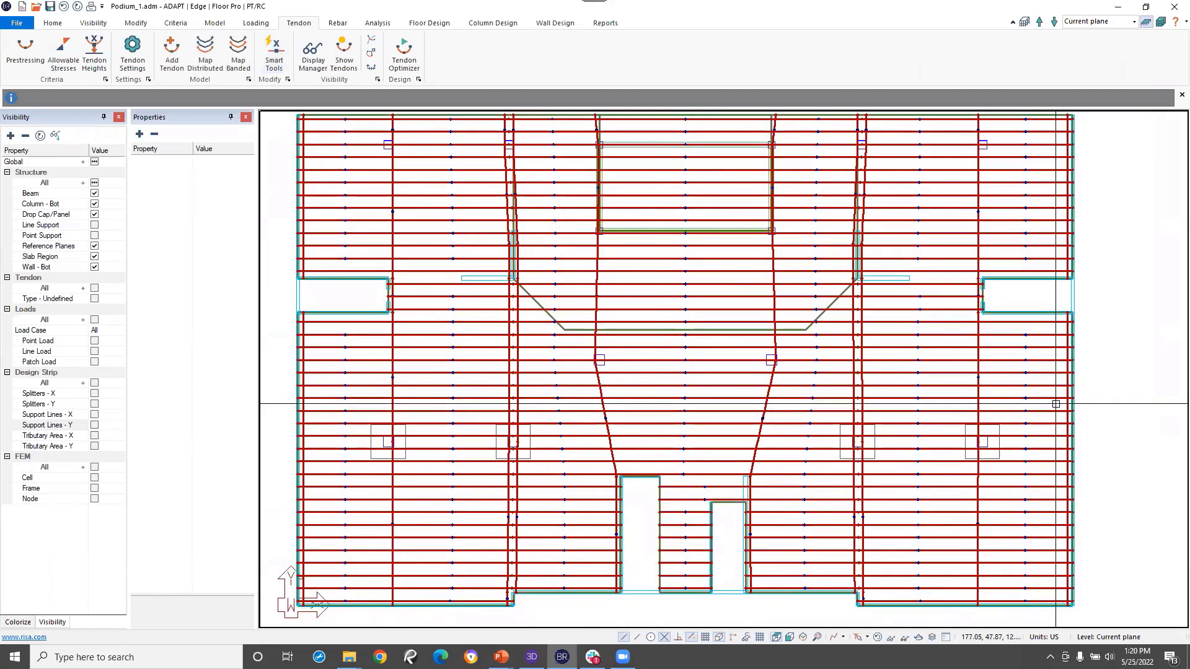
# - Run the analysis for the Service(Total Load), Strength(Dead and Live) and ULS-3_LR1_W_WC1c load combinations with Uncracked stiffness
pyautogui.moveTo(724, 372); pyautogui.dragTo(728, 388, button='middle')
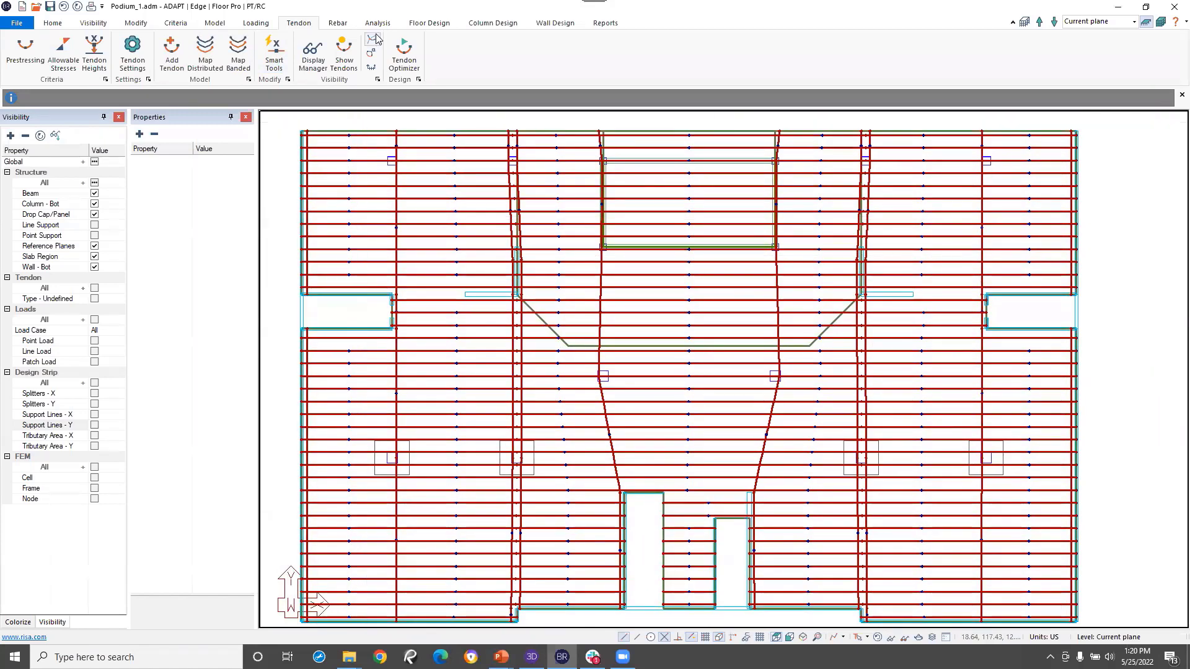
pyautogui.click(377, 22)
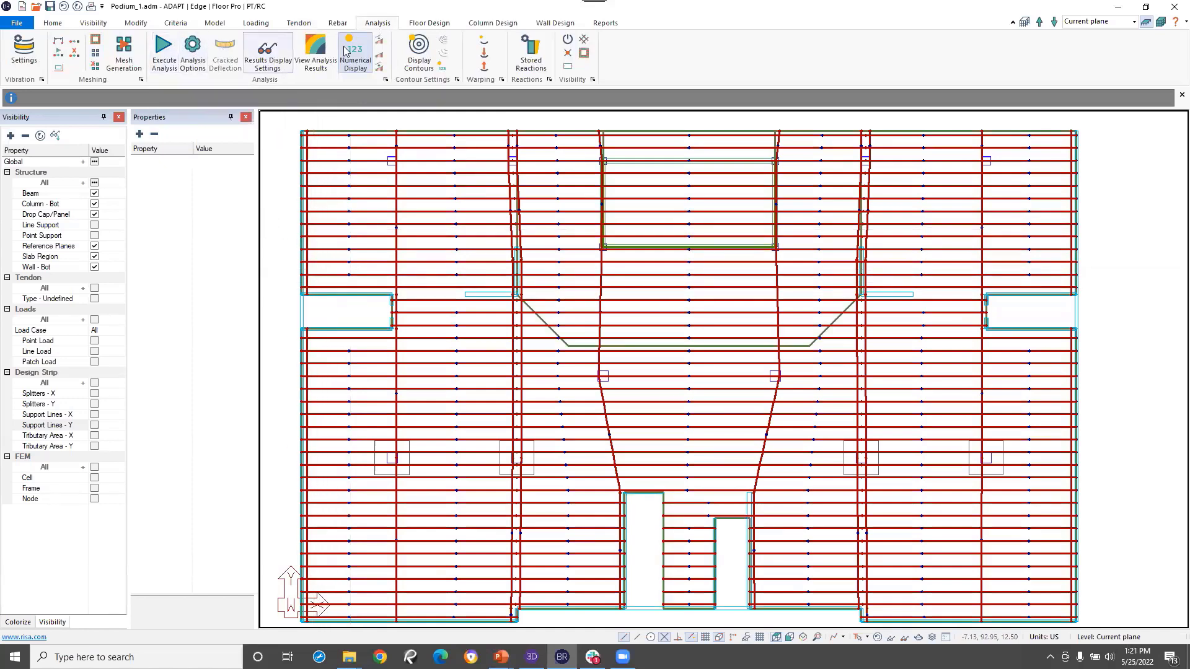
pyautogui.click(158, 50)
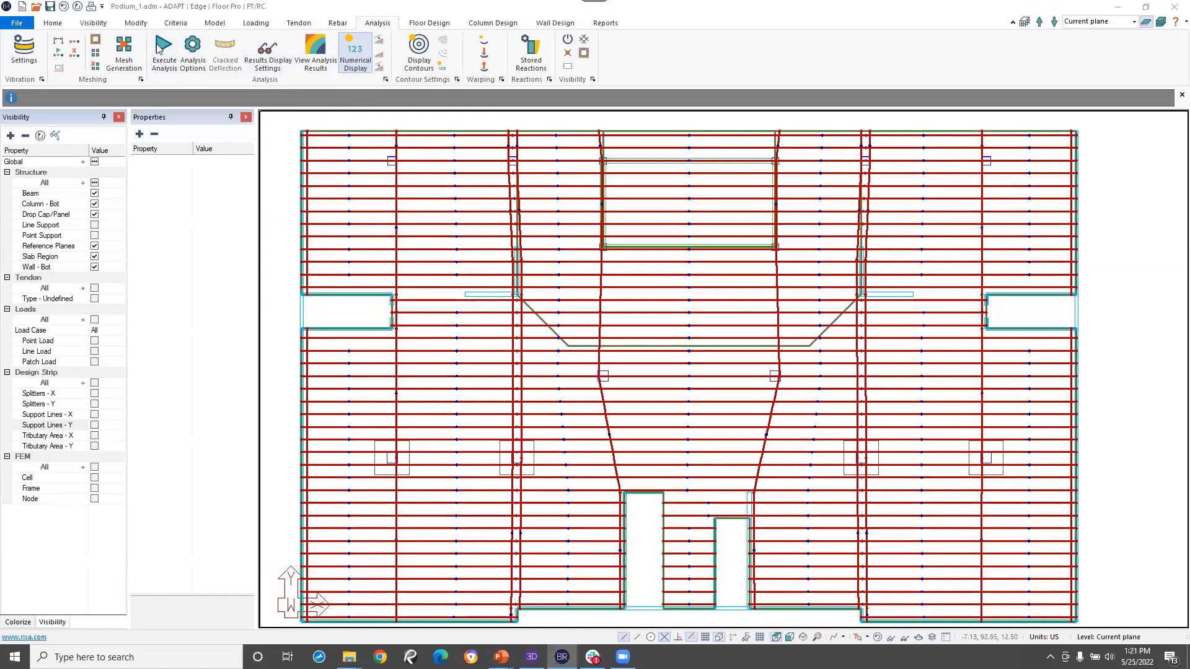
pyautogui.click(625, 409)
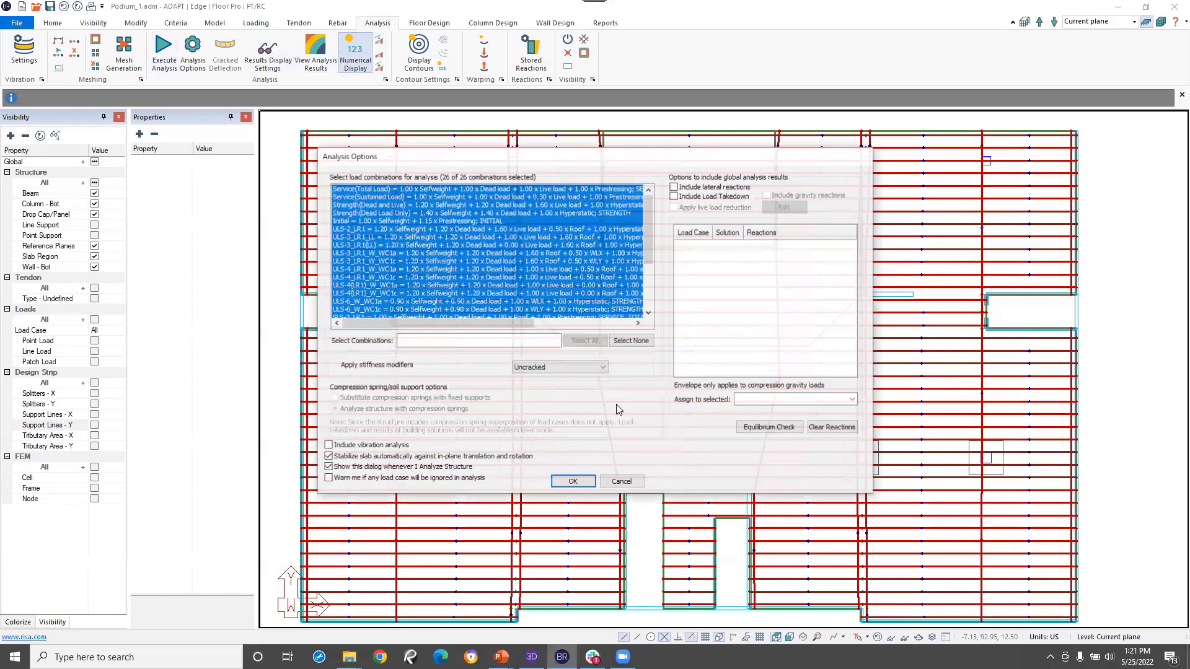
pyautogui.click(382, 189)
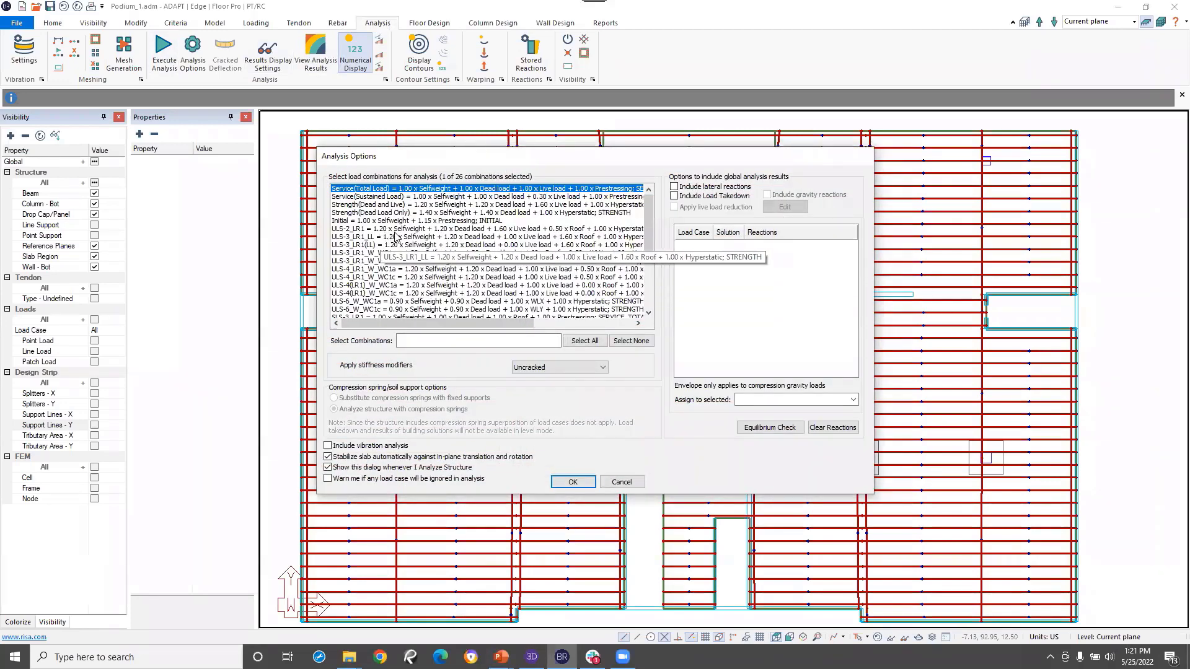
pyautogui.click(391, 205)
pyautogui.keyDown('ctrl'); pyautogui.click(383, 189); pyautogui.keyUp('ctrl')
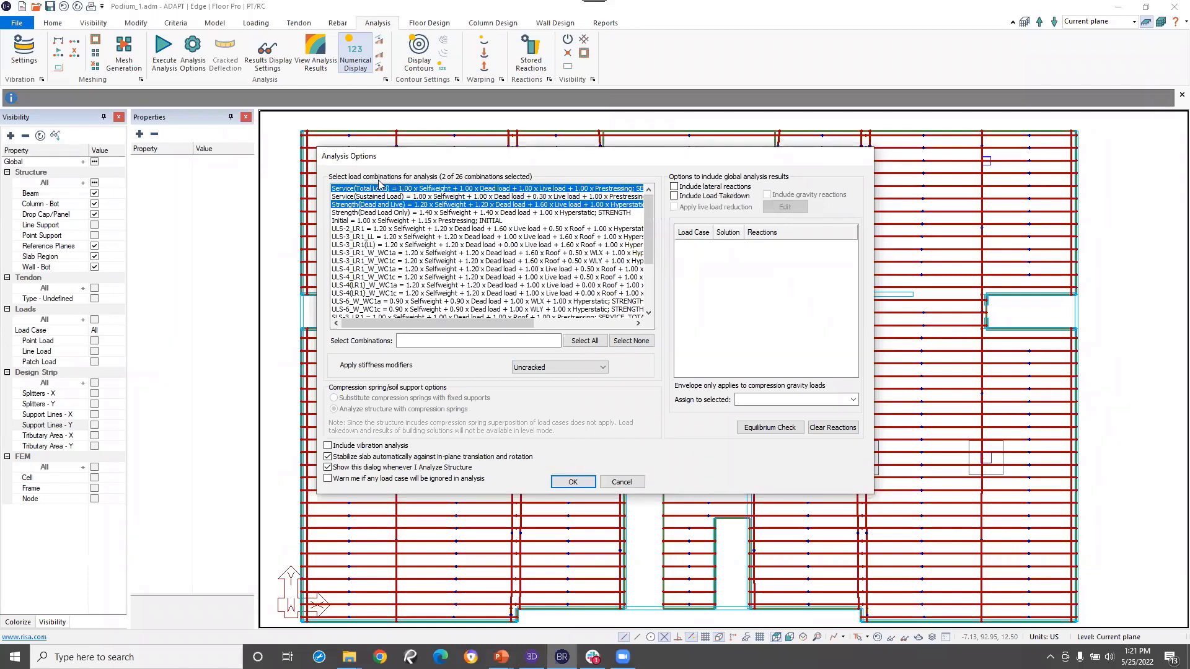
pyautogui.click(355, 262)
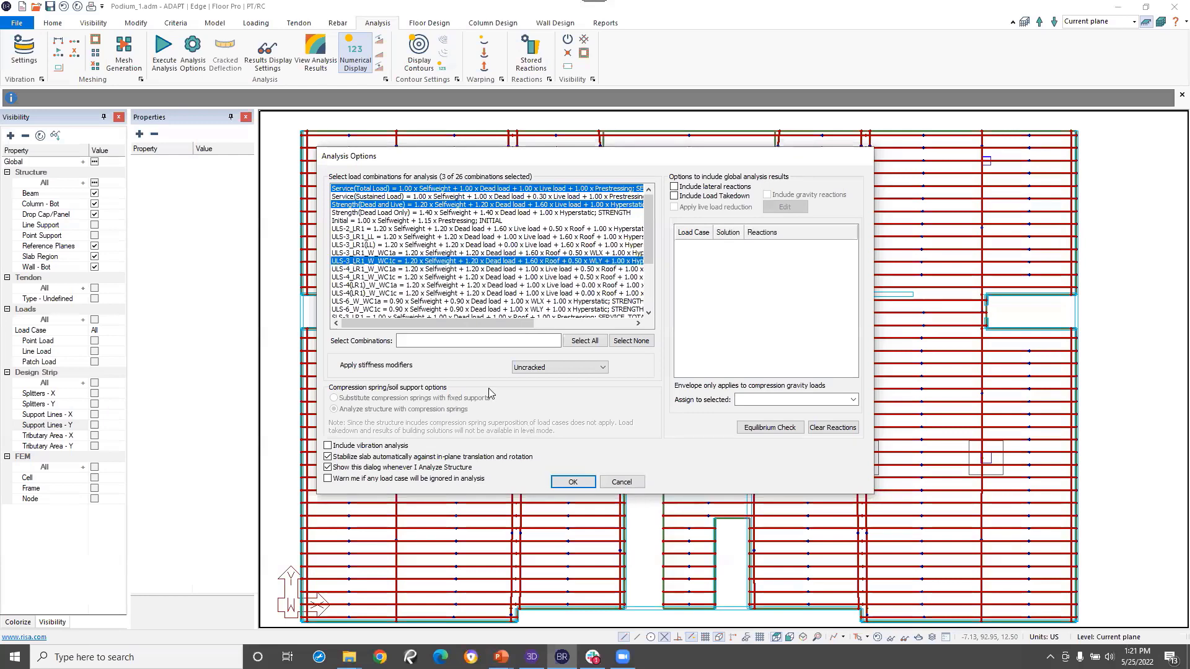
pyautogui.click(583, 481)
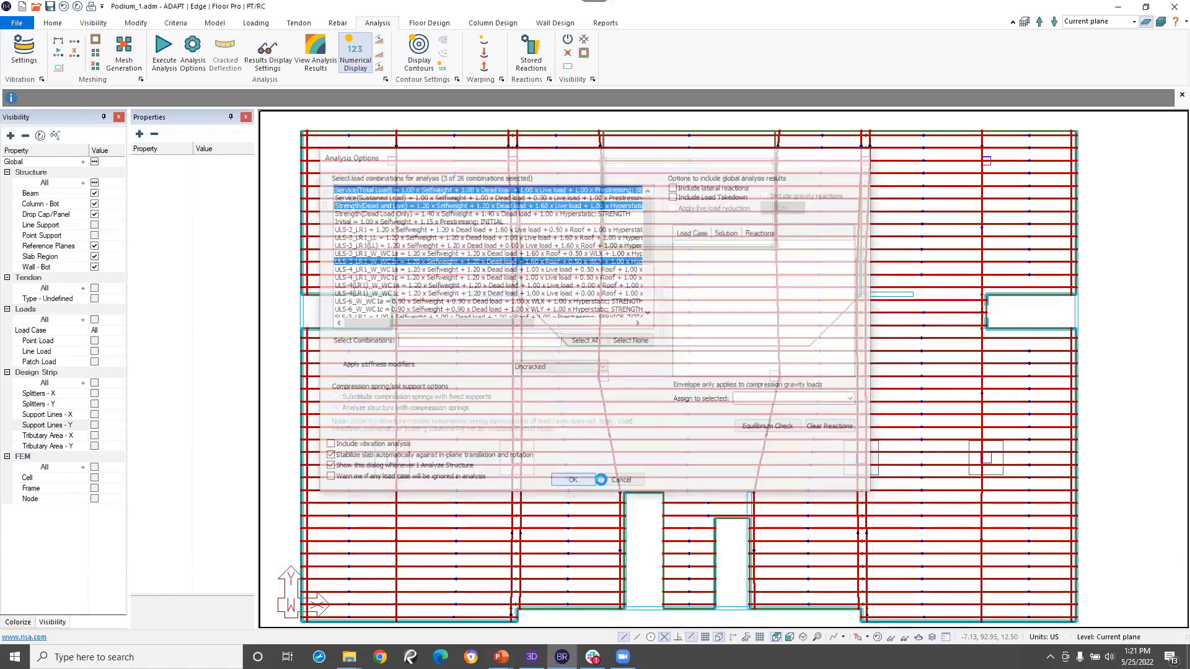
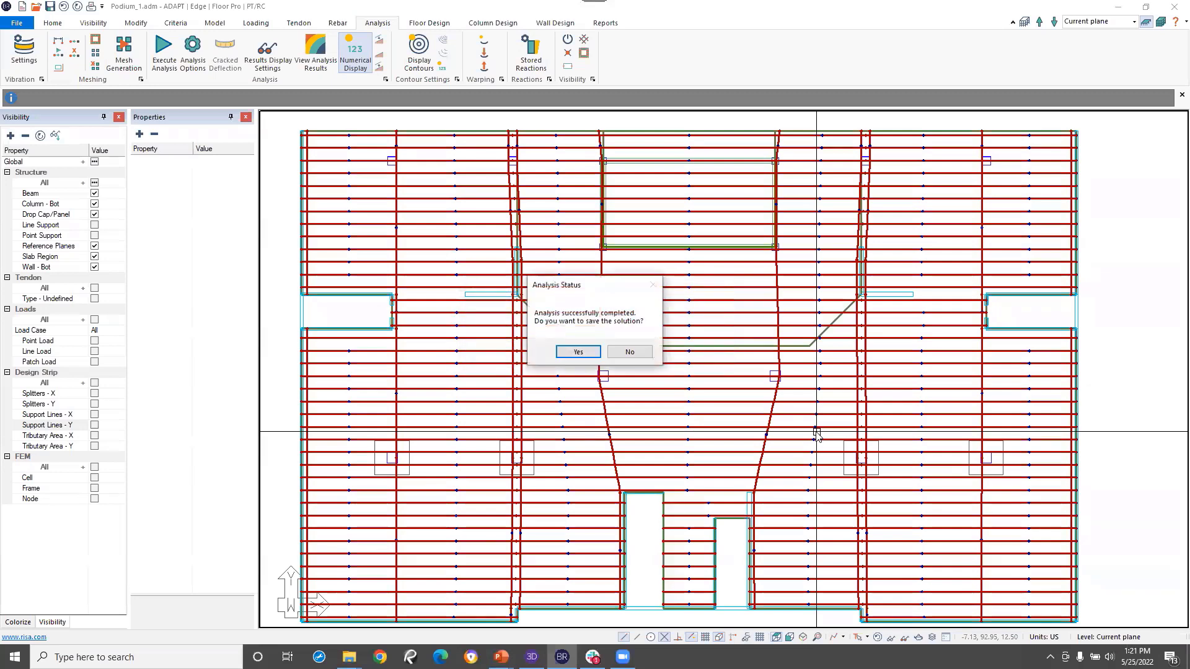
# - Save the completed analysis solution and hide all tendons in the model view
pyautogui.click(578, 352)
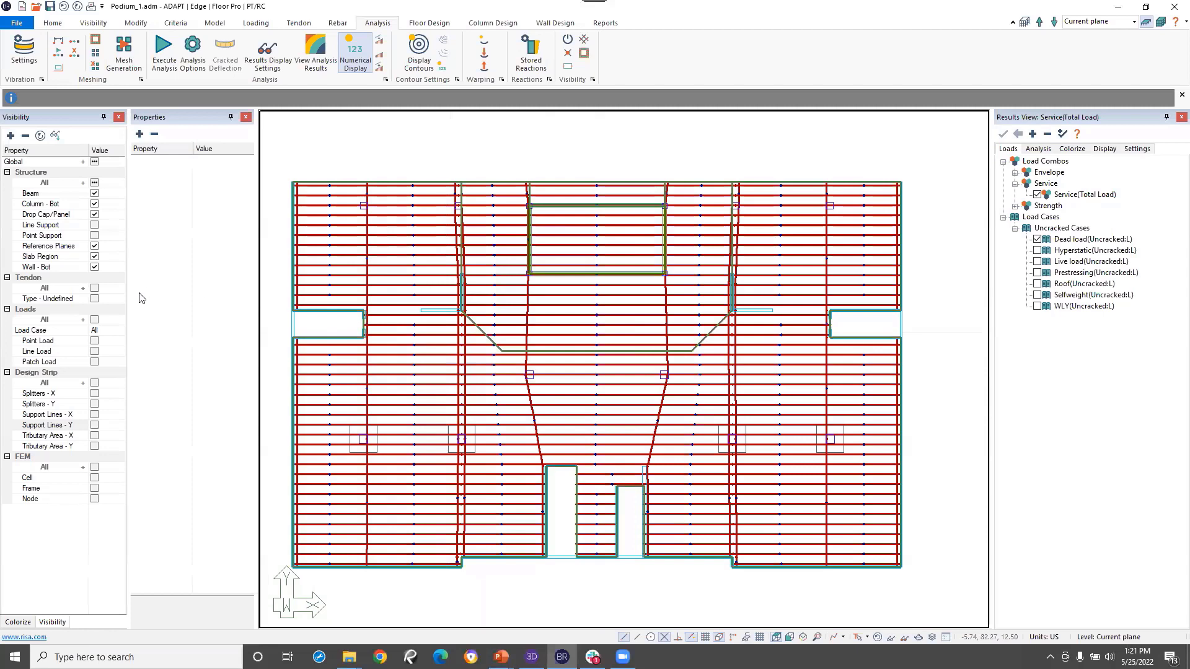
pyautogui.click(94, 288)
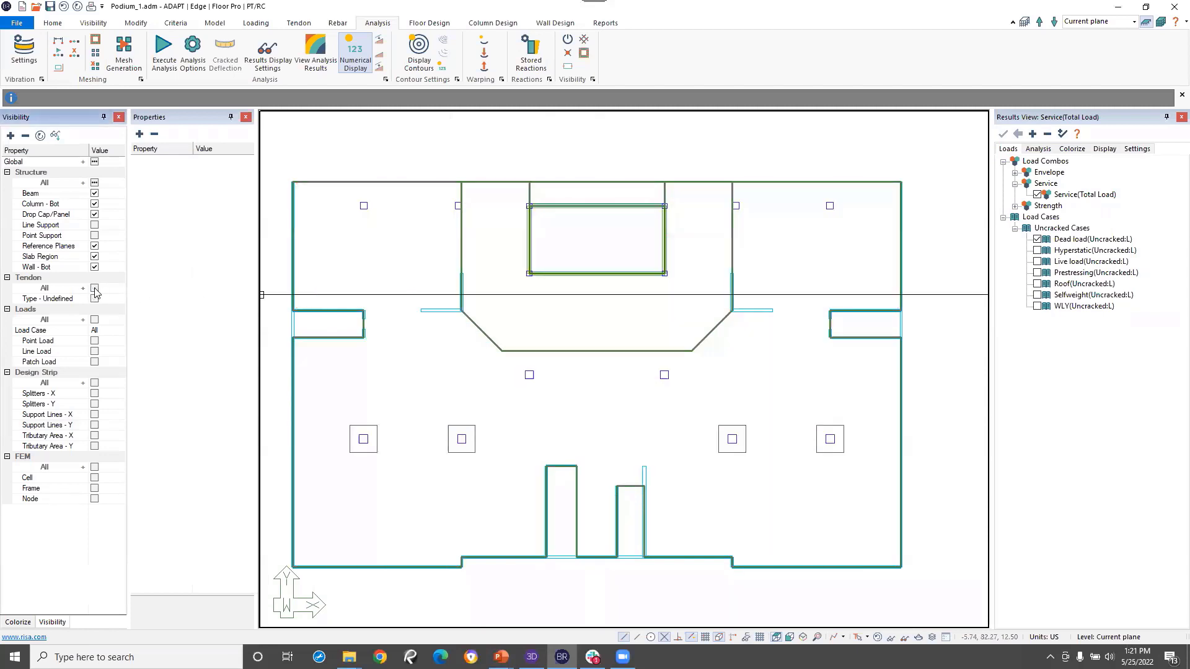
# - Review the slab's Z-Translation deformation contours for Service(Total Load), and clear the contour display
pyautogui.click(1039, 149)
pyautogui.click(1003, 161)
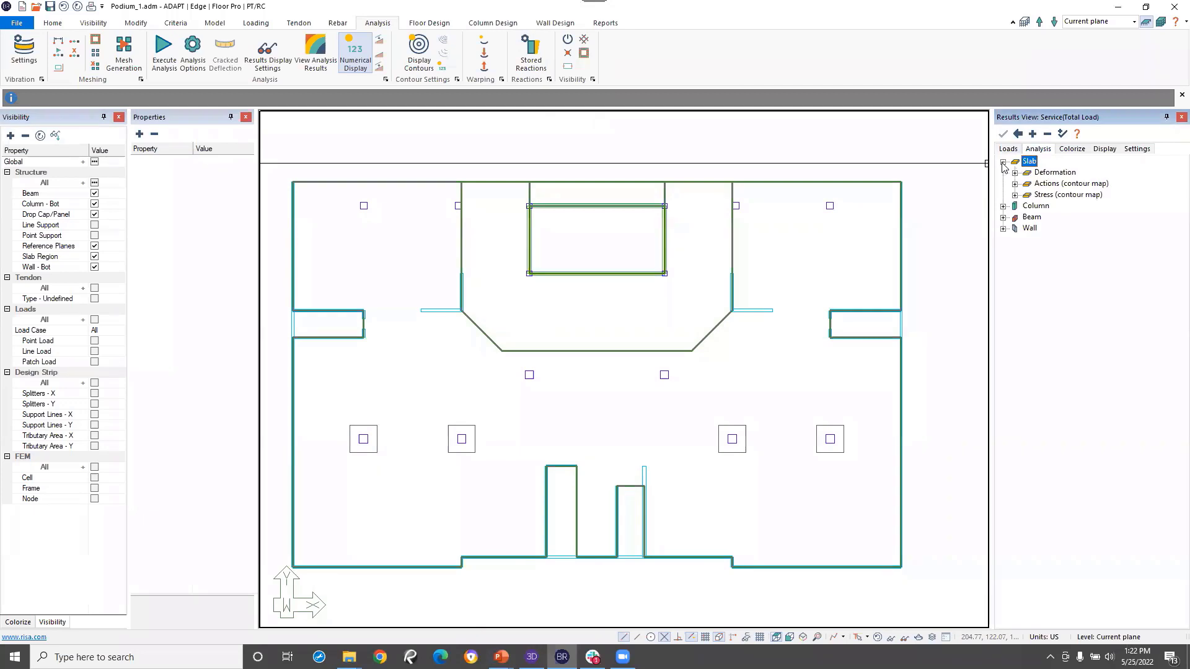
pyautogui.click(1015, 173)
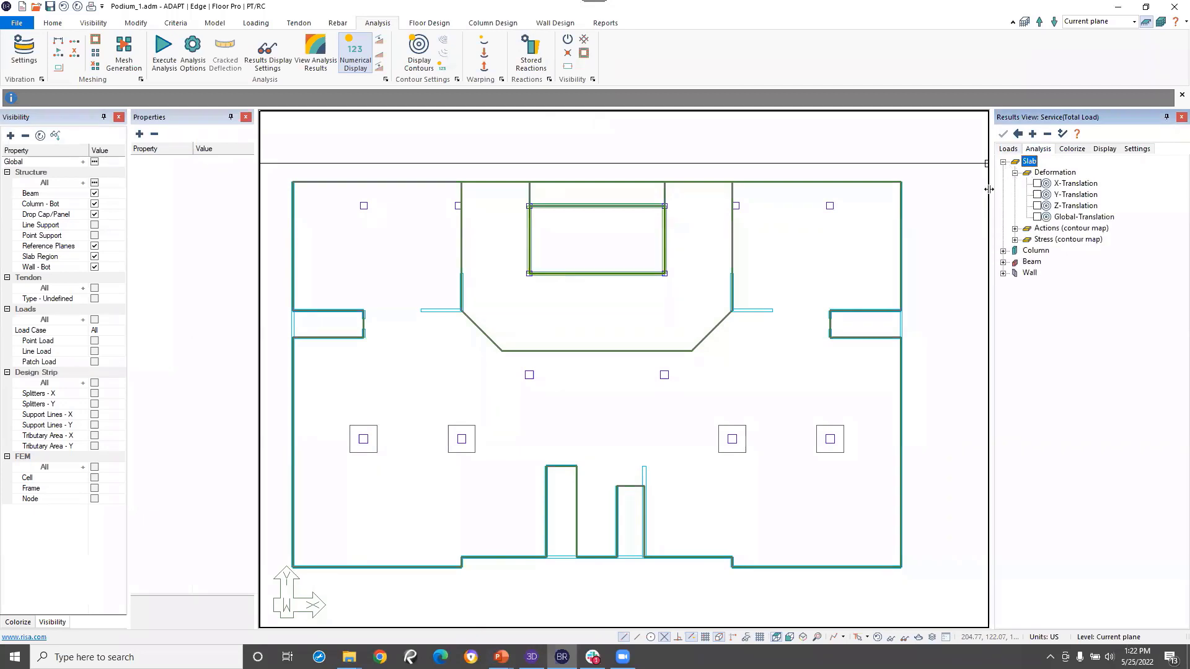
pyautogui.click(1038, 206)
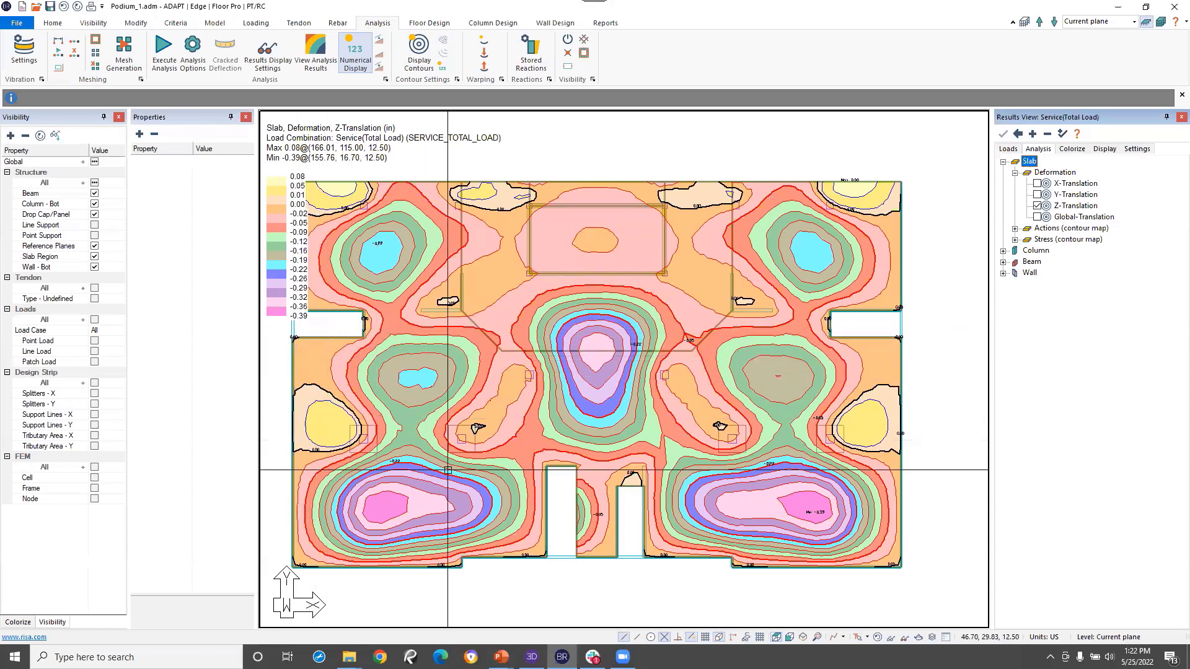
pyautogui.moveTo(562, 503); pyautogui.dragTo(564, 505, button='middle')
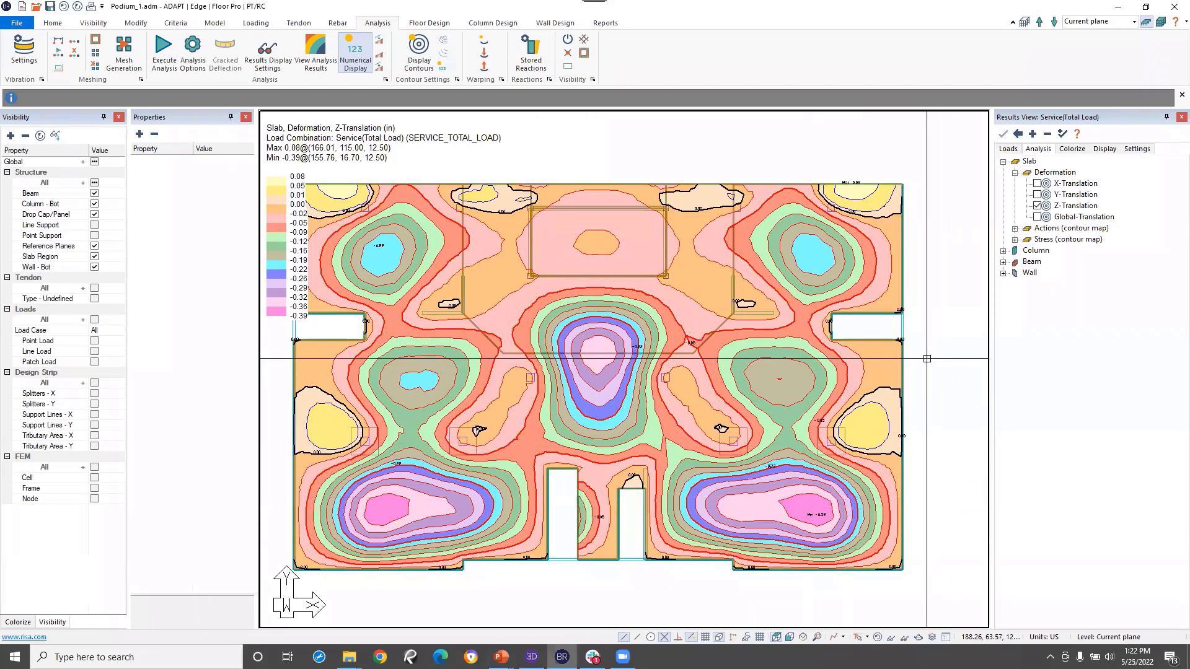
pyautogui.click(1037, 206)
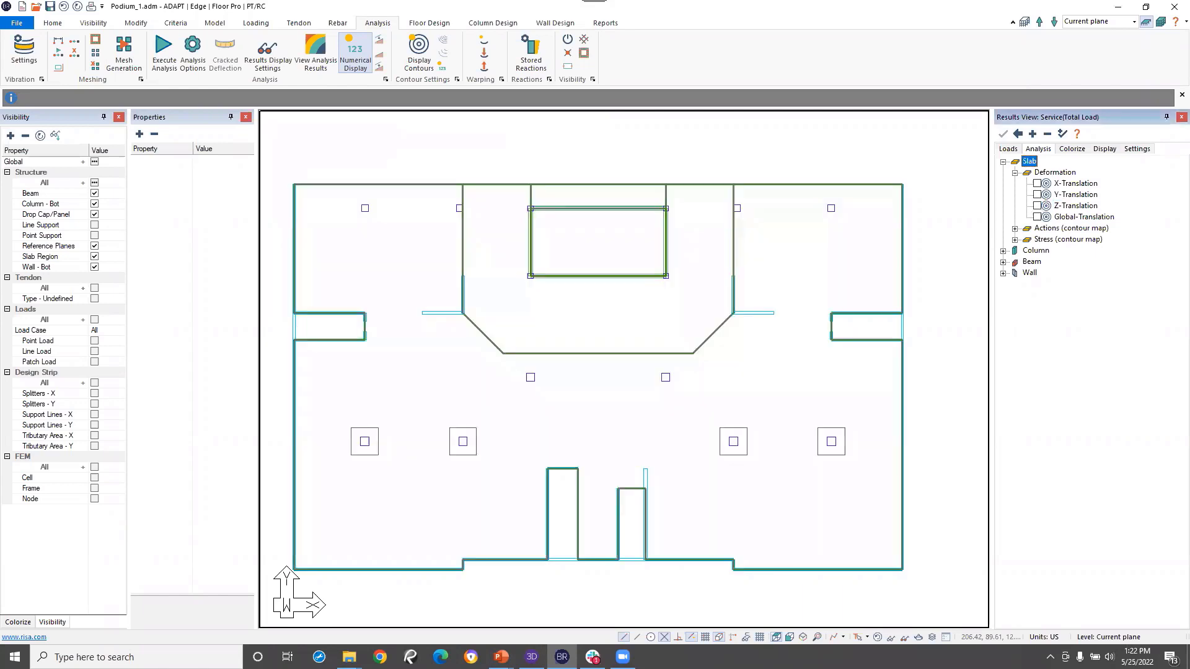
# - Run the design of the slab's design sections and save the design results
pyautogui.click(434, 25)
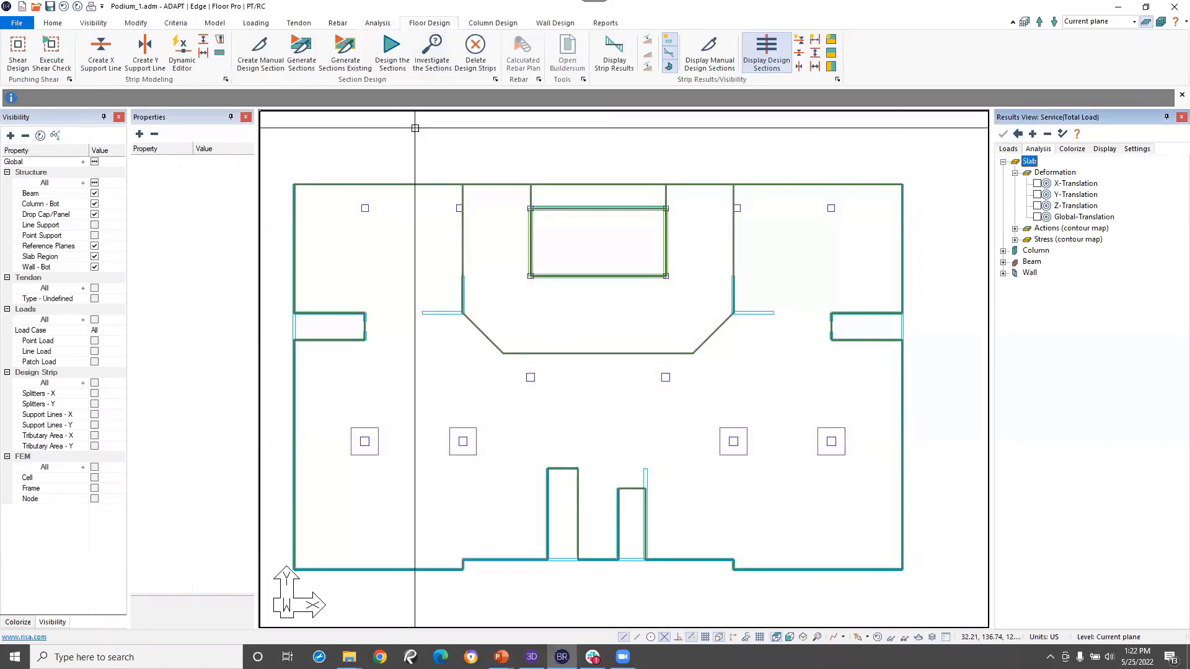
pyautogui.click(392, 53)
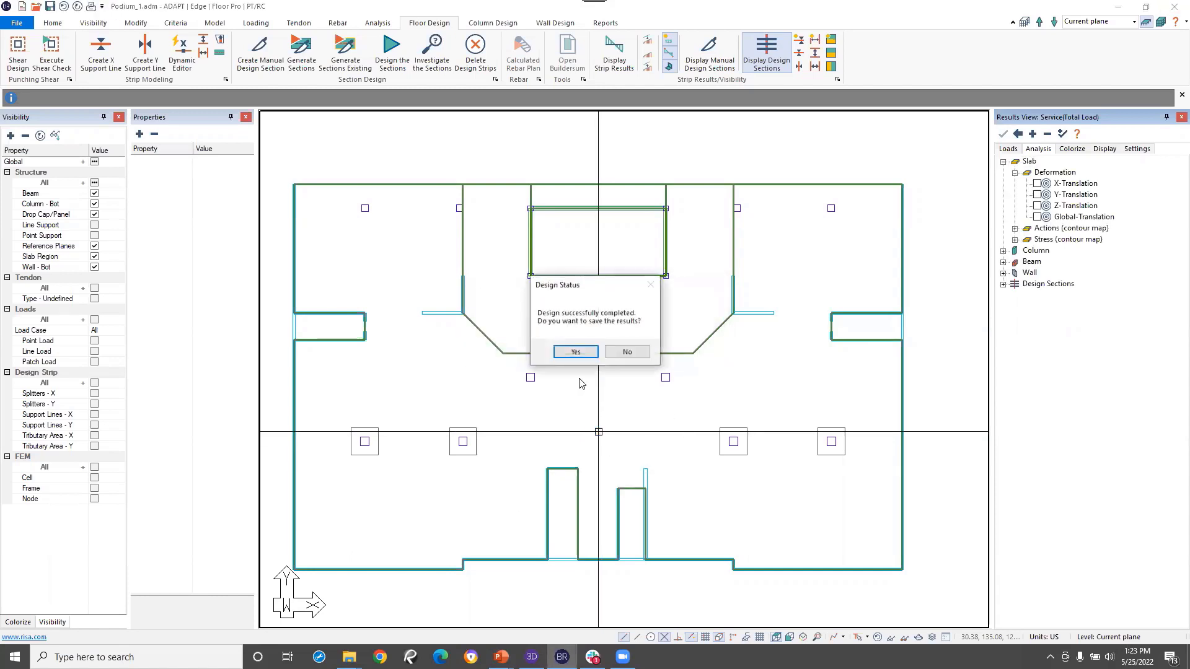
pyautogui.click(575, 351)
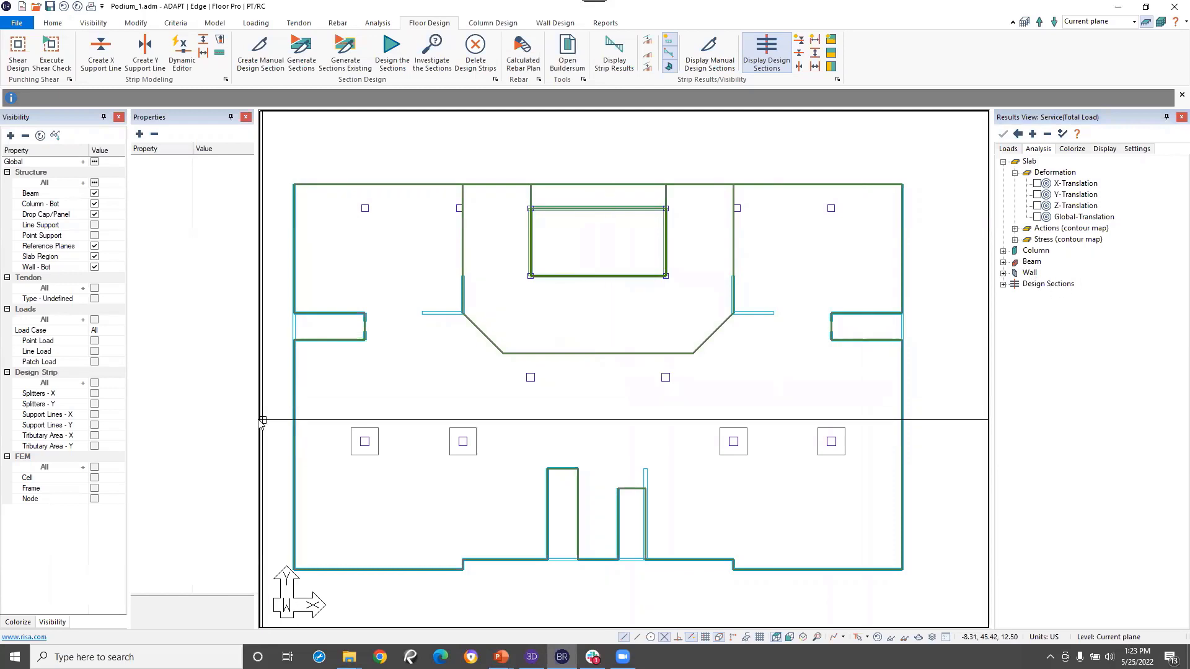
# - Show the Y-direction support lines with their design section Bending action diagrams, and hide the design section lines
pyautogui.click(95, 408)
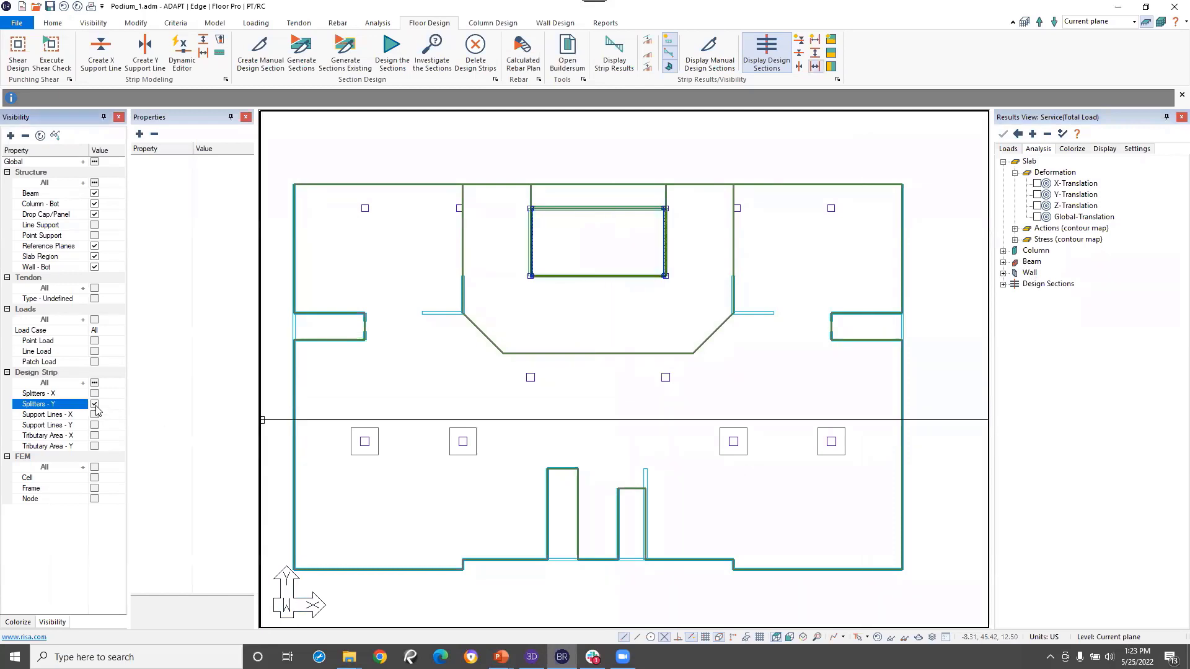
pyautogui.click(94, 425)
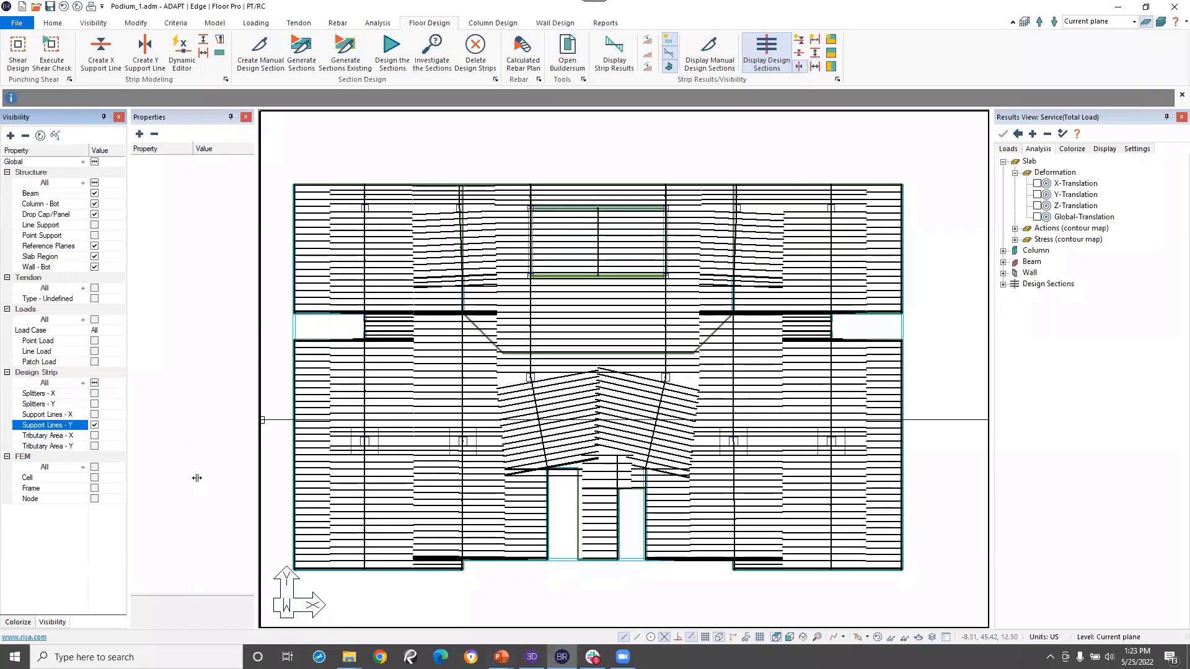
pyautogui.click(1003, 285)
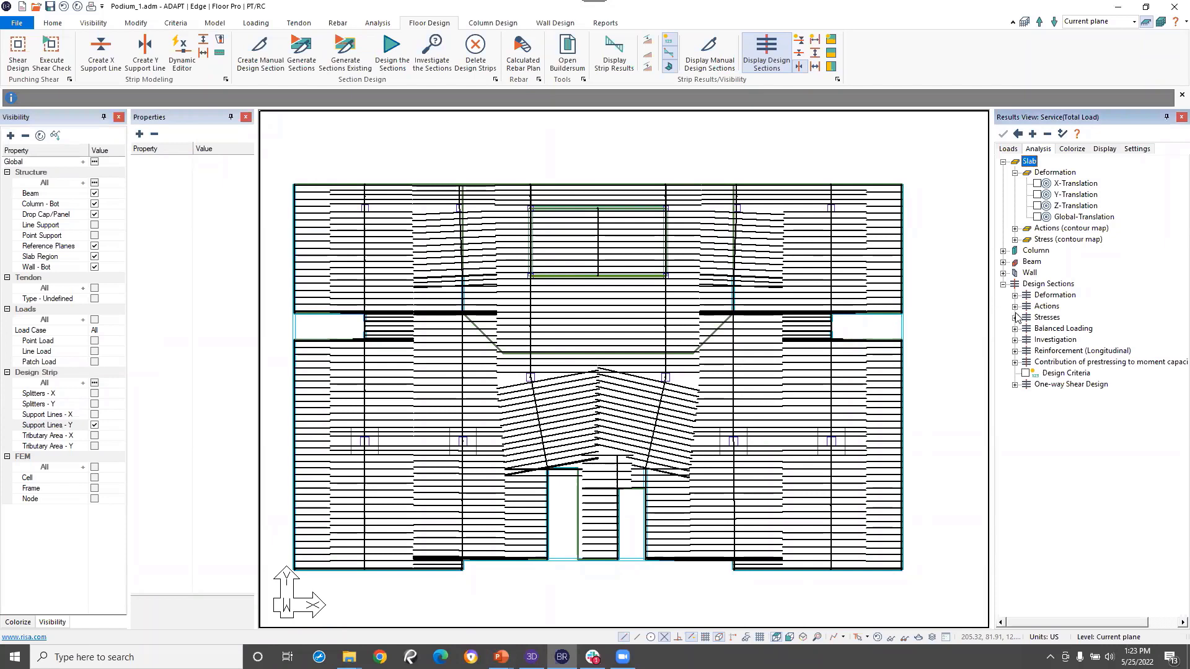
pyautogui.click(1015, 307)
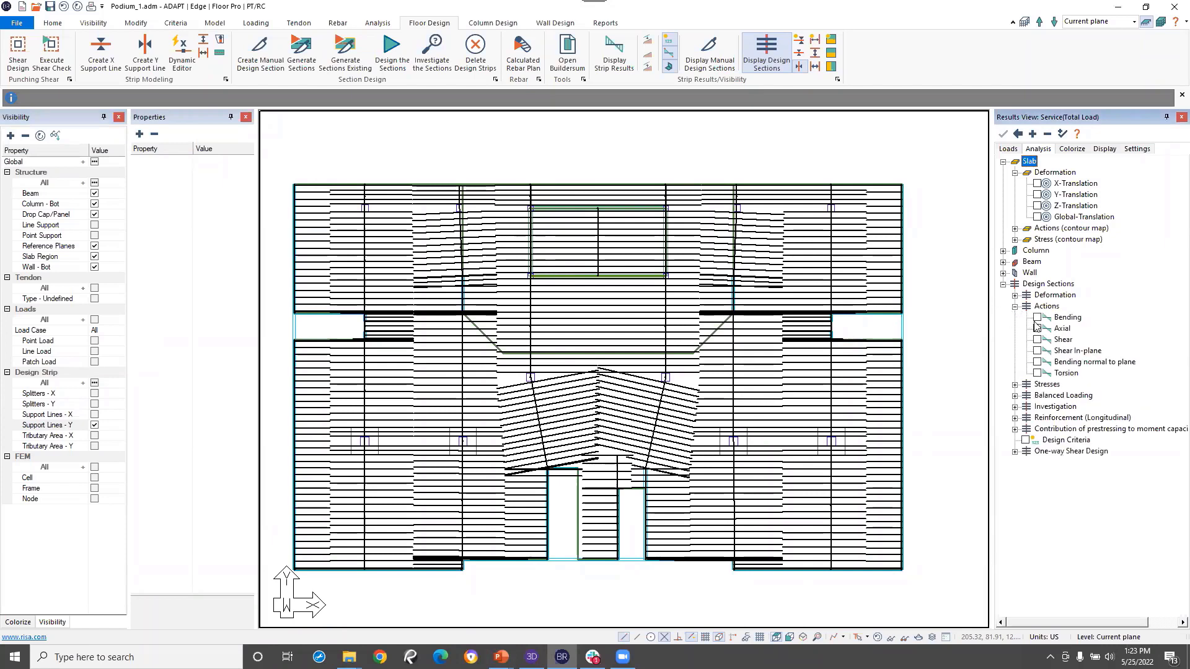
pyautogui.click(1037, 318)
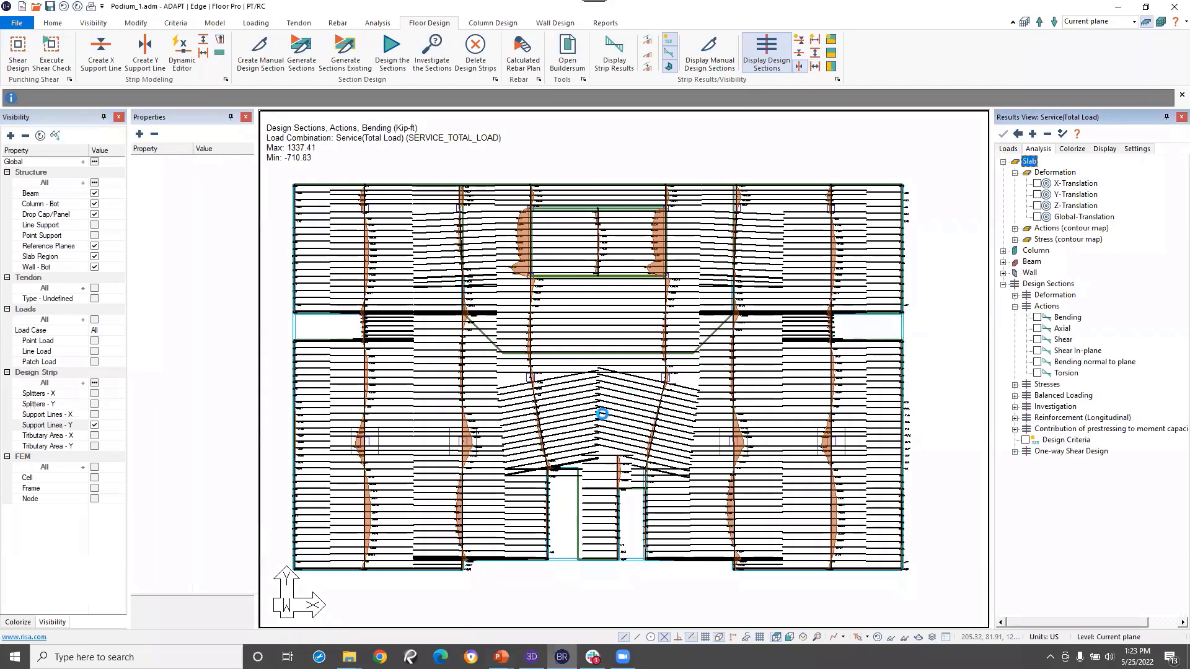
pyautogui.click(767, 52)
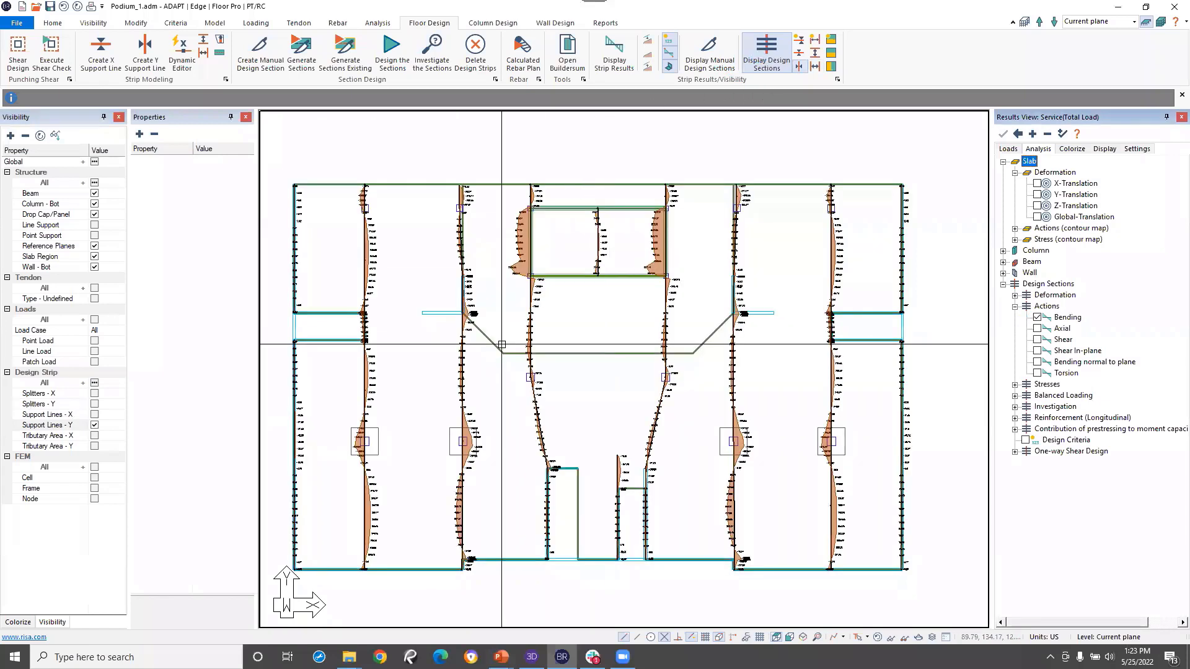
pyautogui.scroll(4, 463, 437)
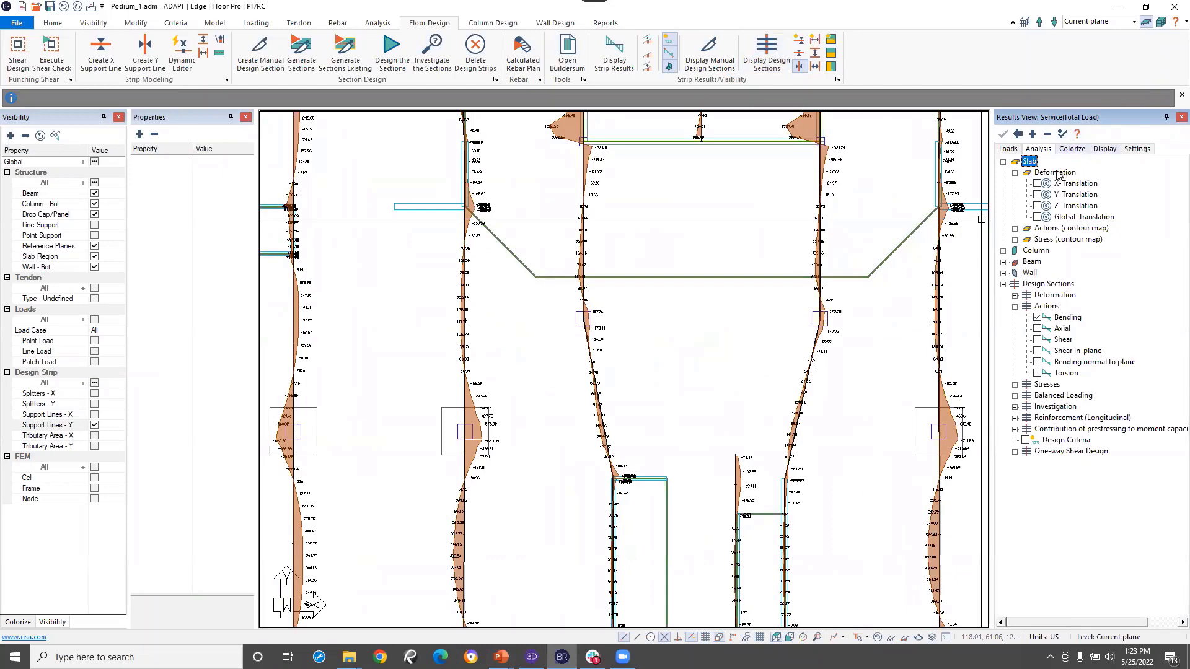
# - Compare the bending diagrams for Strength(Dead and Live) and ULS-3_LR1_W_WC1c, and return to the Service(Total Load) combination
pyautogui.click(1013, 151)
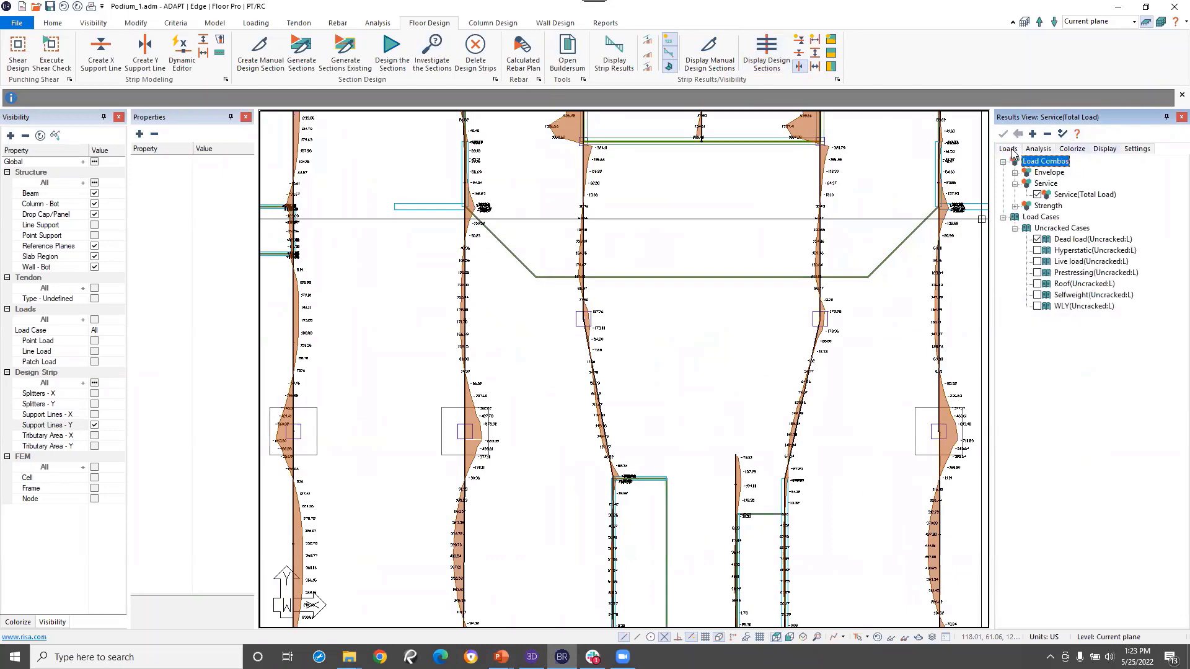
pyautogui.click(1015, 206)
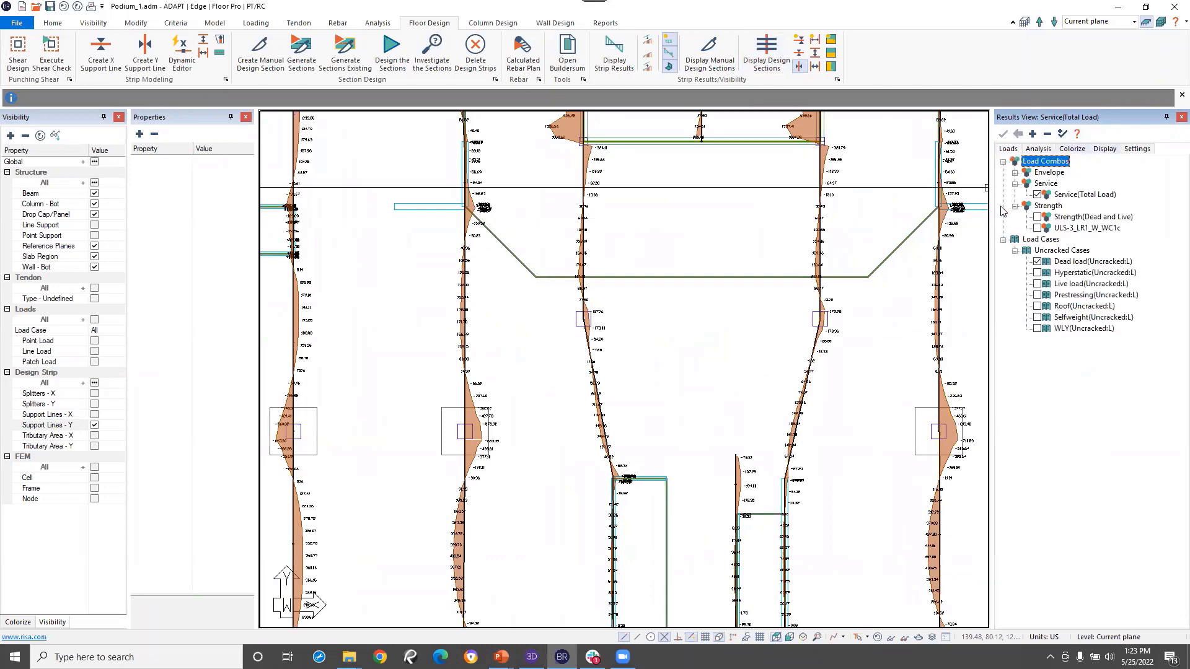
pyautogui.click(1038, 217)
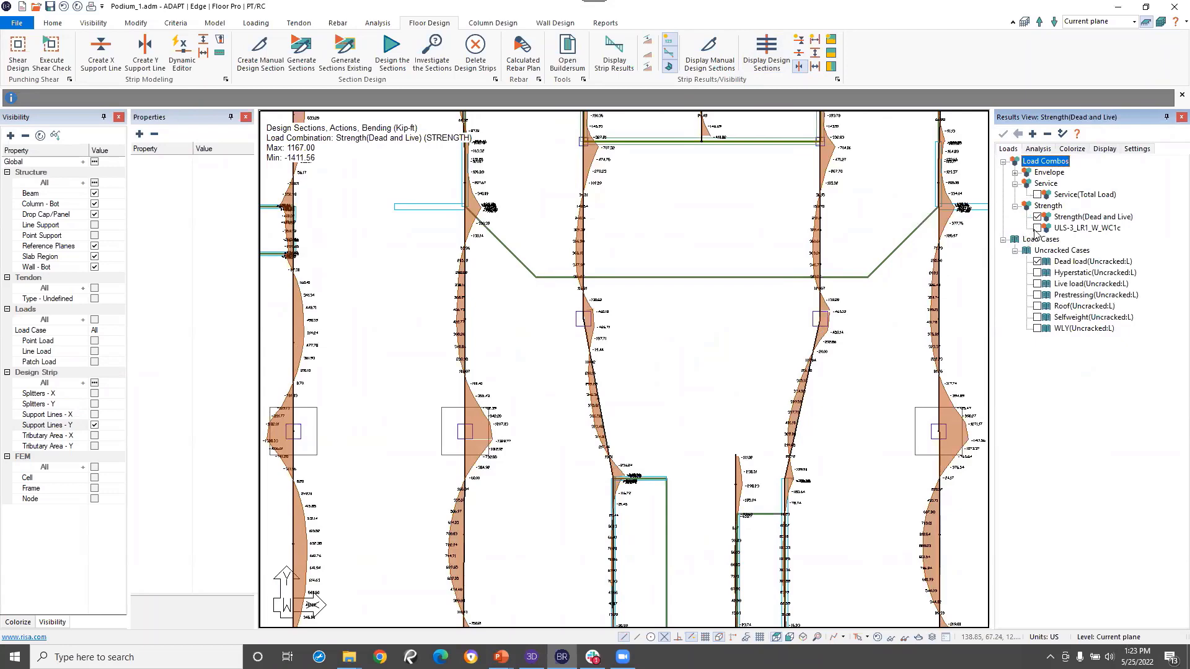
pyautogui.click(1037, 228)
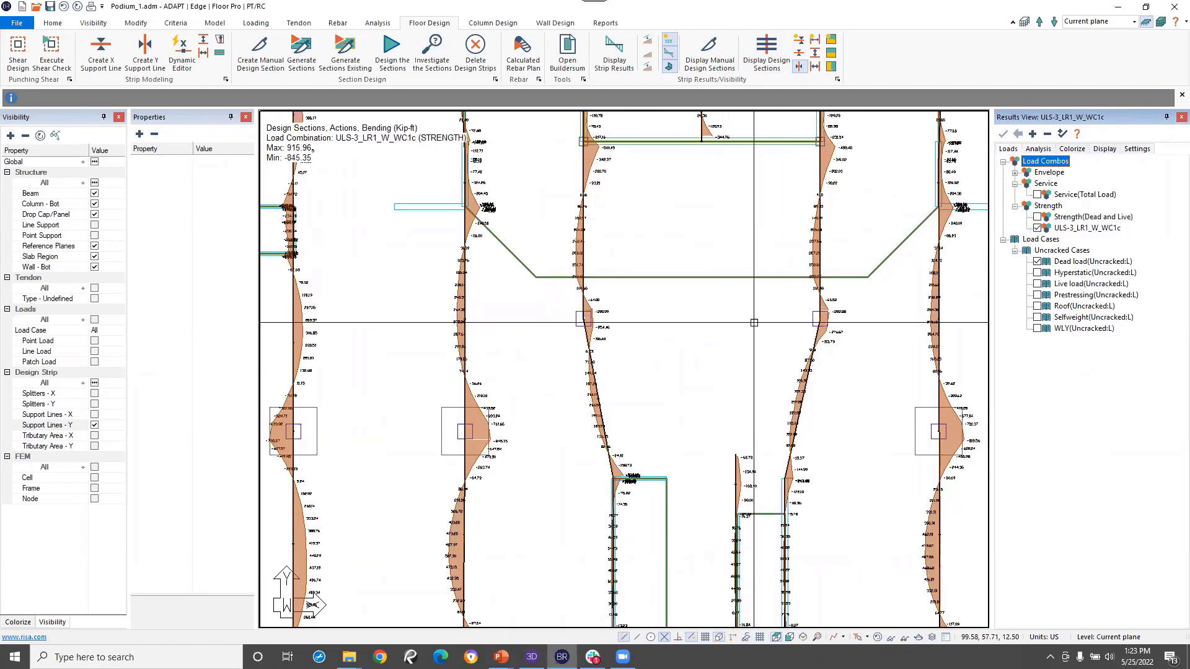
pyautogui.moveTo(496, 360); pyautogui.dragTo(550, 352, button='middle')
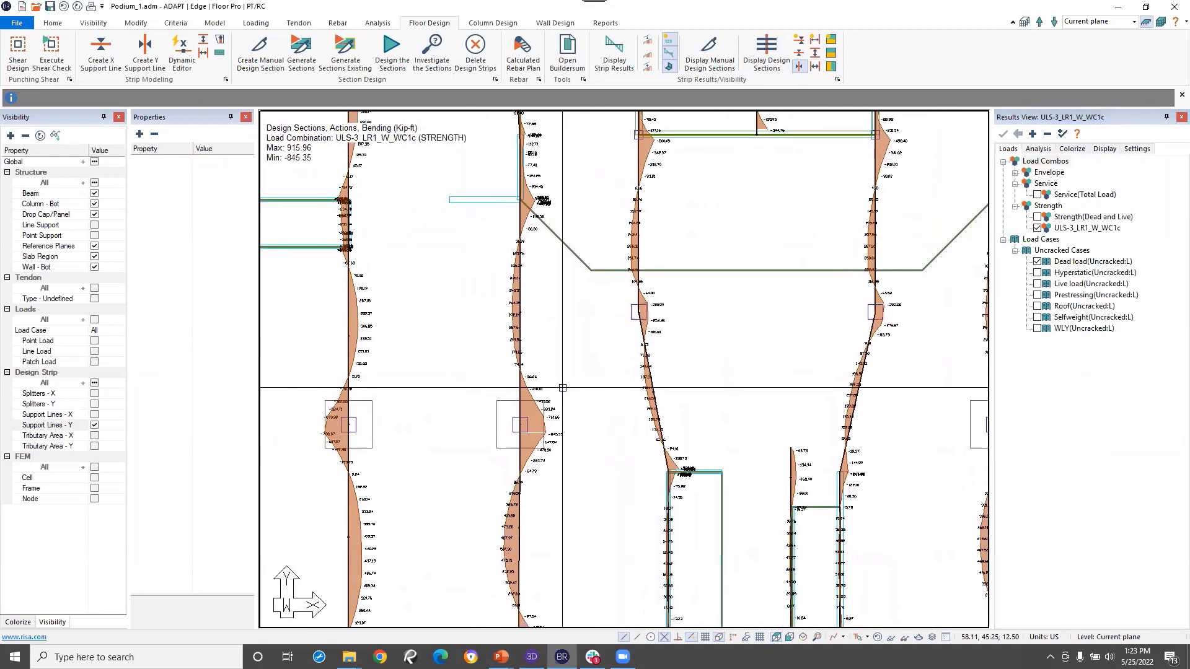
pyautogui.click(1037, 196)
# - Redisplay the design sections and examine their Top stresses along the Y-direction support lines across the slab
pyautogui.click(1039, 150)
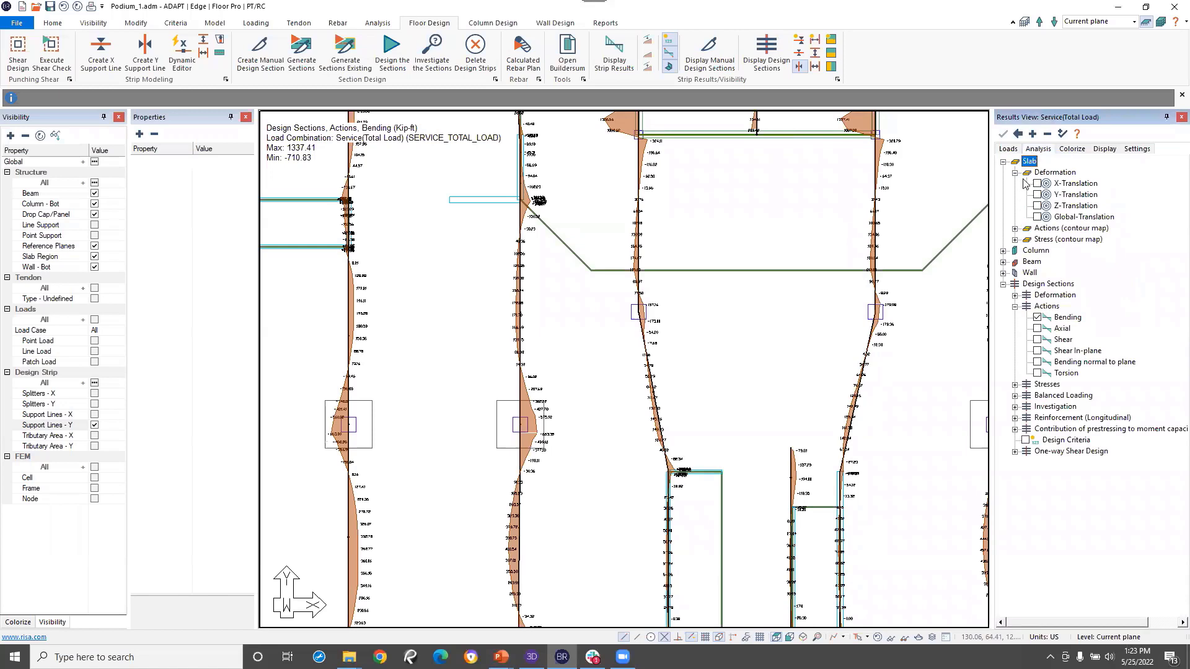
pyautogui.click(1015, 385)
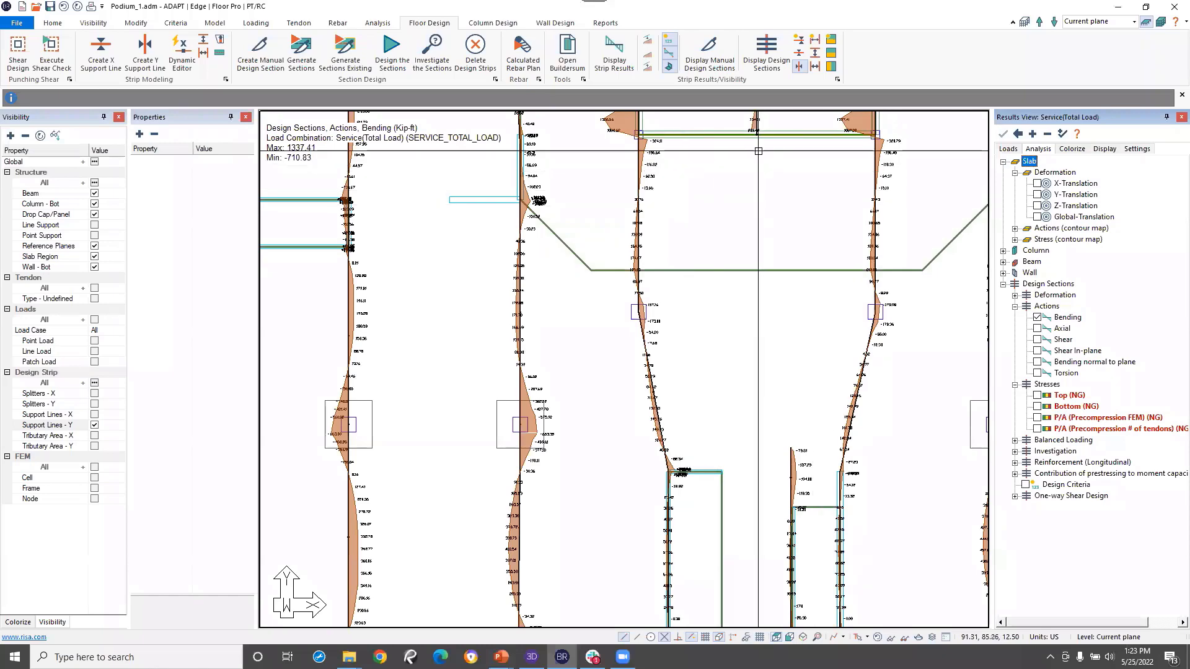
pyautogui.click(758, 61)
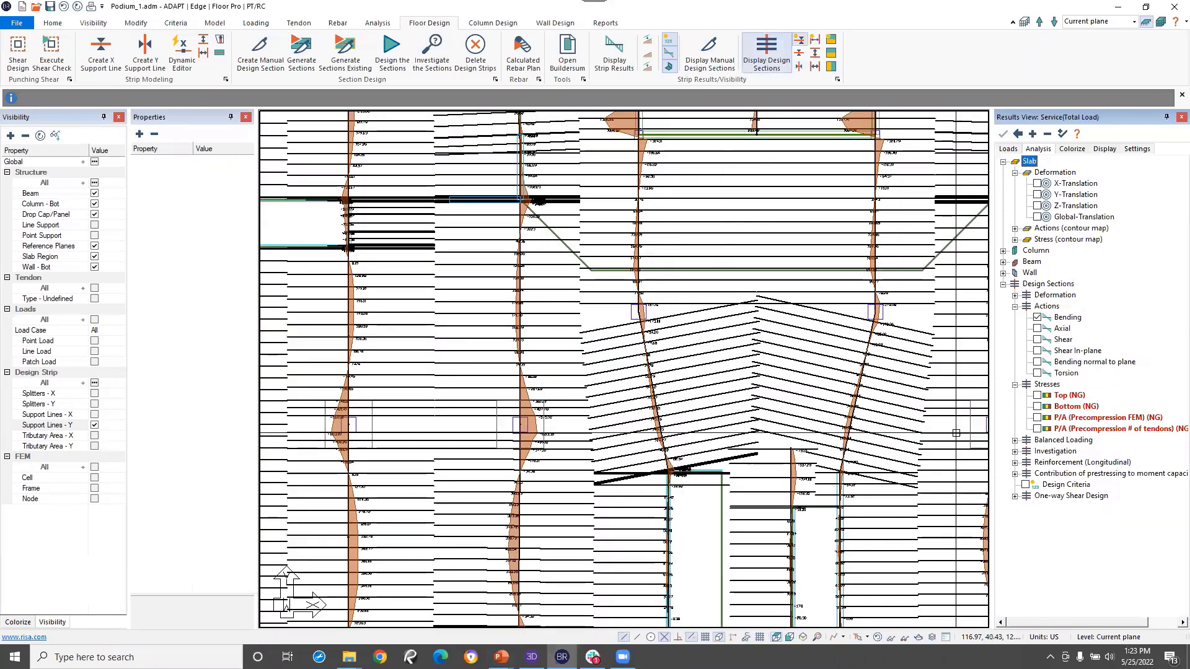
pyautogui.click(1037, 396)
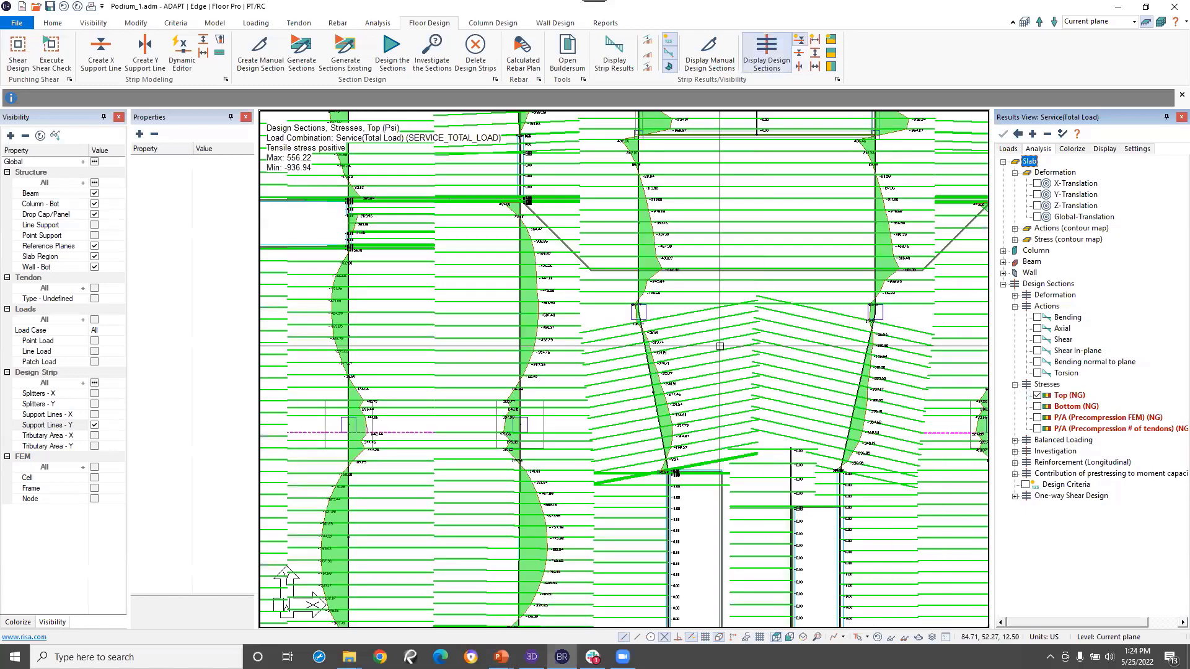
pyautogui.moveTo(700, 398); pyautogui.dragTo(692, 356, button='middle')
pyautogui.scroll(-3, 692, 356)
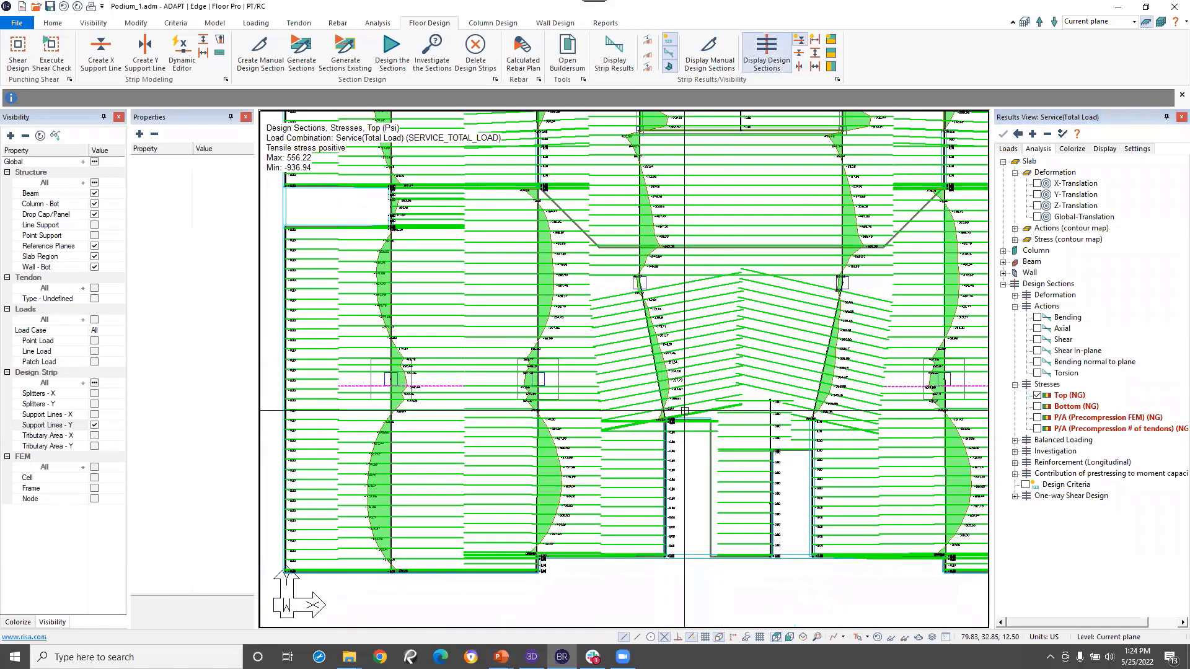
pyautogui.moveTo(526, 359); pyautogui.dragTo(577, 370, button='middle')
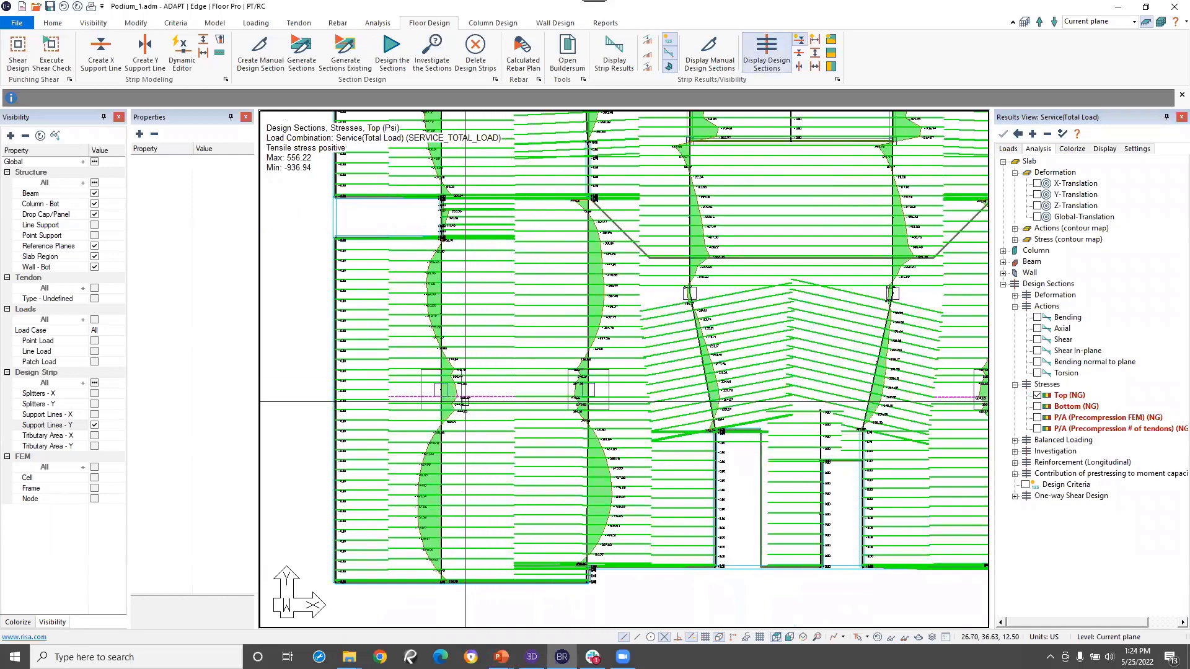
pyautogui.moveTo(703, 493); pyautogui.dragTo(464, 484, button='middle')
pyautogui.moveTo(688, 398); pyautogui.dragTo(733, 474, button='middle')
pyautogui.moveTo(615, 445); pyautogui.dragTo(623, 476, button='middle')
pyautogui.scroll(-1, 623, 475)
pyautogui.scroll(-1, 622, 476)
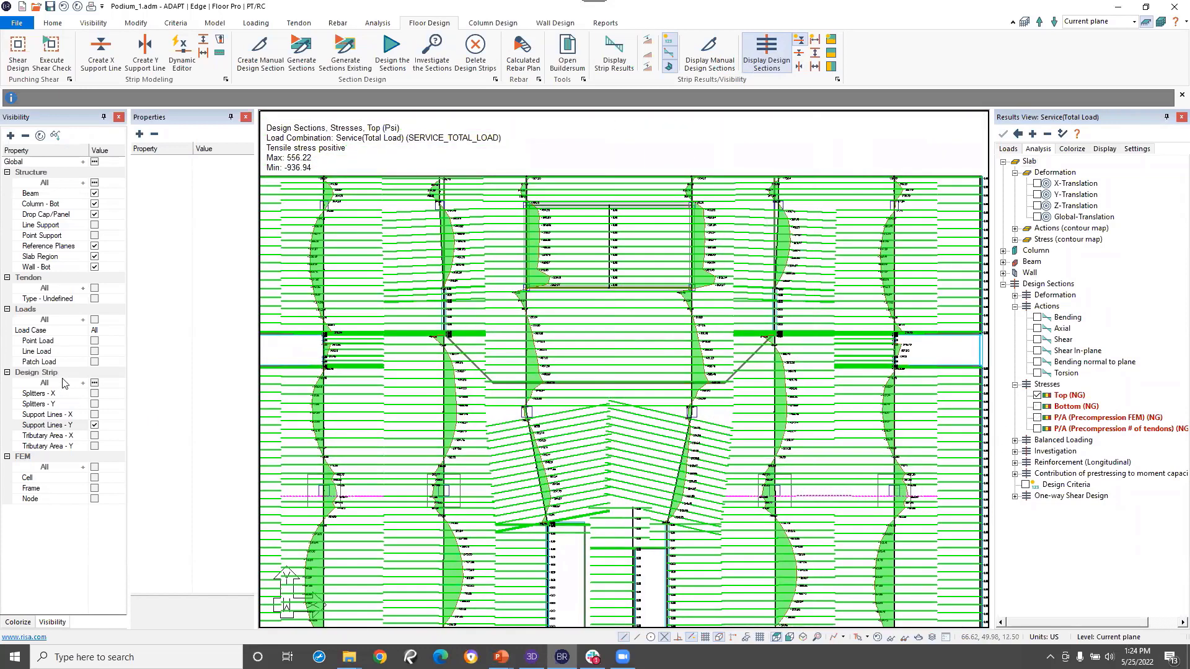
# - Replace the Y-direction support lines with the X-direction ones and examine their Top stresses over the whole slab
pyautogui.click(96, 415)
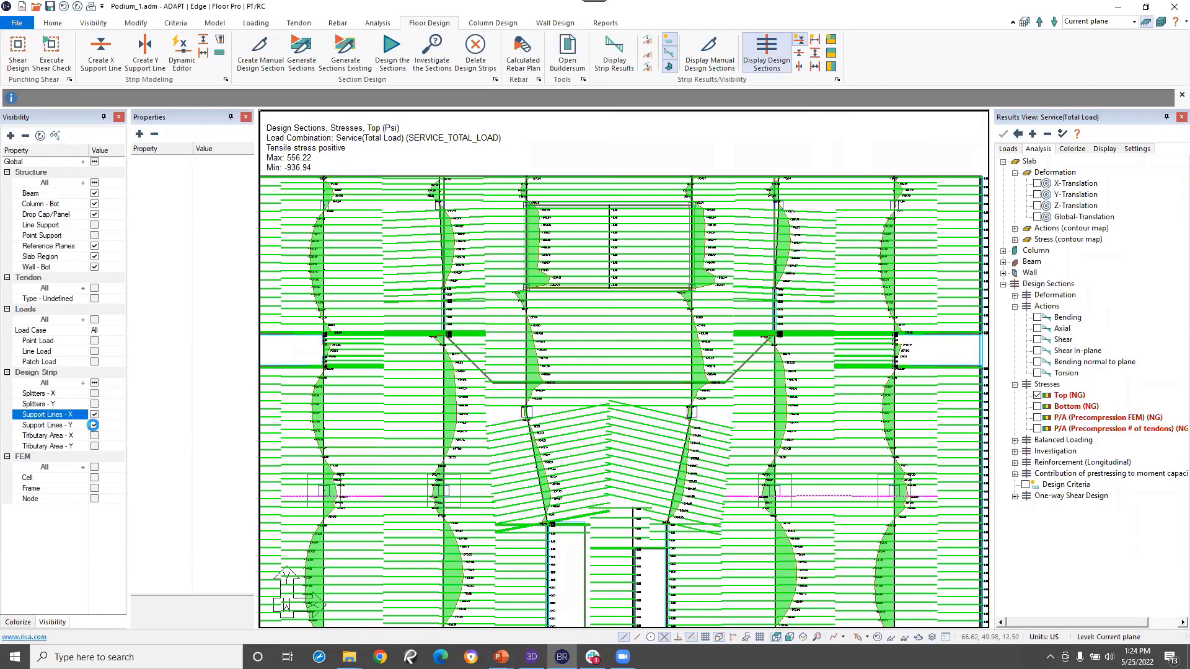
pyautogui.click(94, 427)
pyautogui.moveTo(472, 473)
pyautogui.mouseDown(button='middle')
pyautogui.moveTo(476, 416)
pyautogui.moveTo(593, 444)
pyautogui.mouseUp(button='middle')
pyautogui.scroll(-1, 476, 416)
pyautogui.moveTo(635, 404); pyautogui.dragTo(623, 439, button='middle')
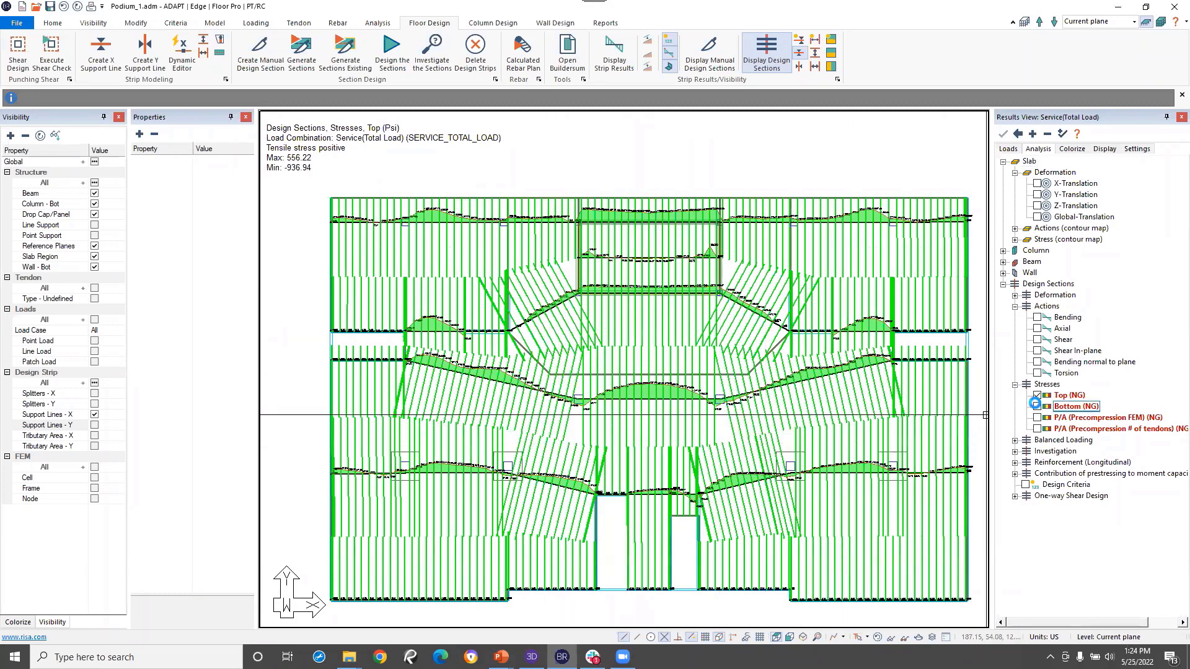
# - Display the Bottom stresses for the X-direction support lines, and add the Y-direction support lines to the view
pyautogui.click(1037, 406)
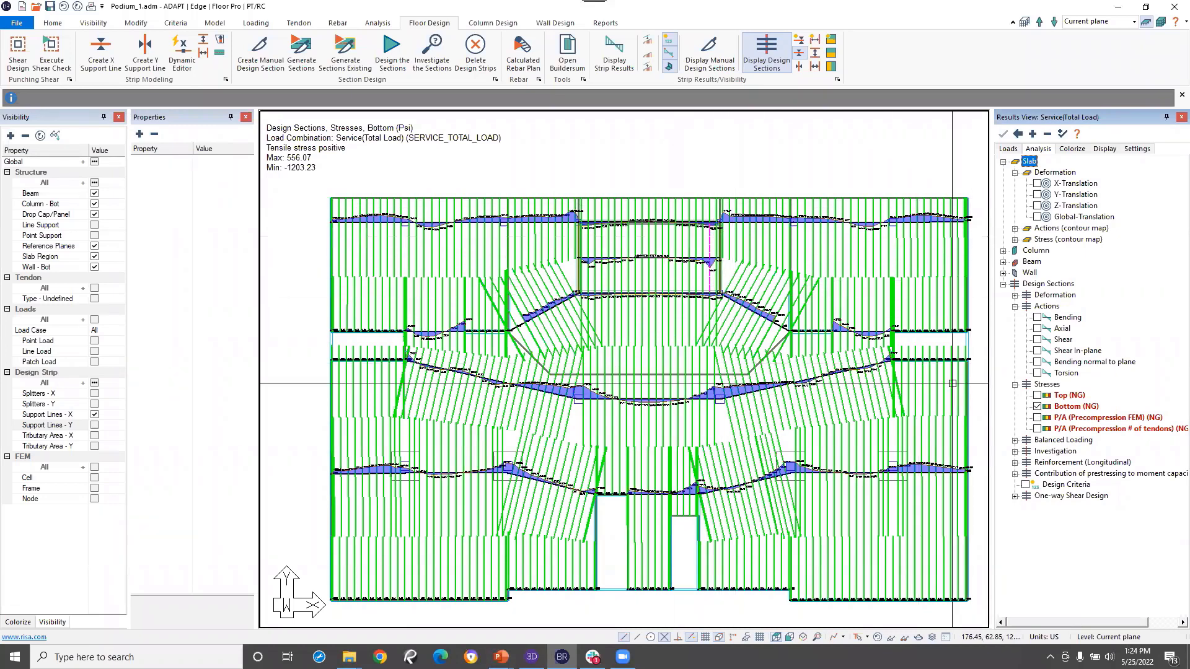
pyautogui.click(1037, 406)
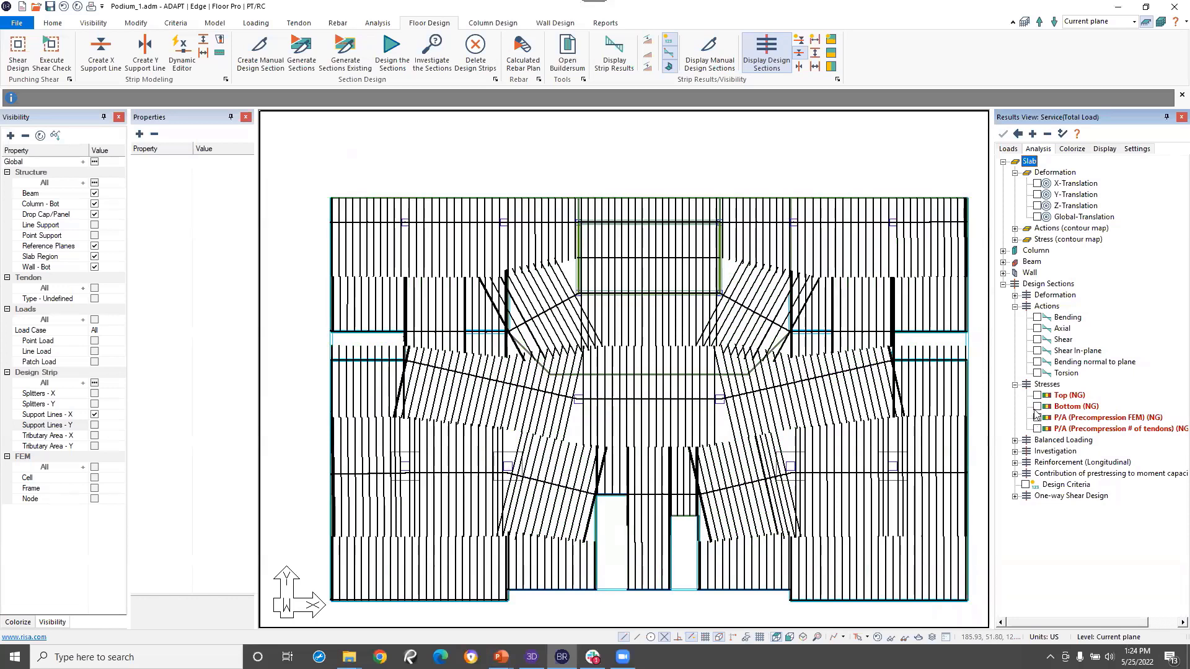
pyautogui.click(1037, 406)
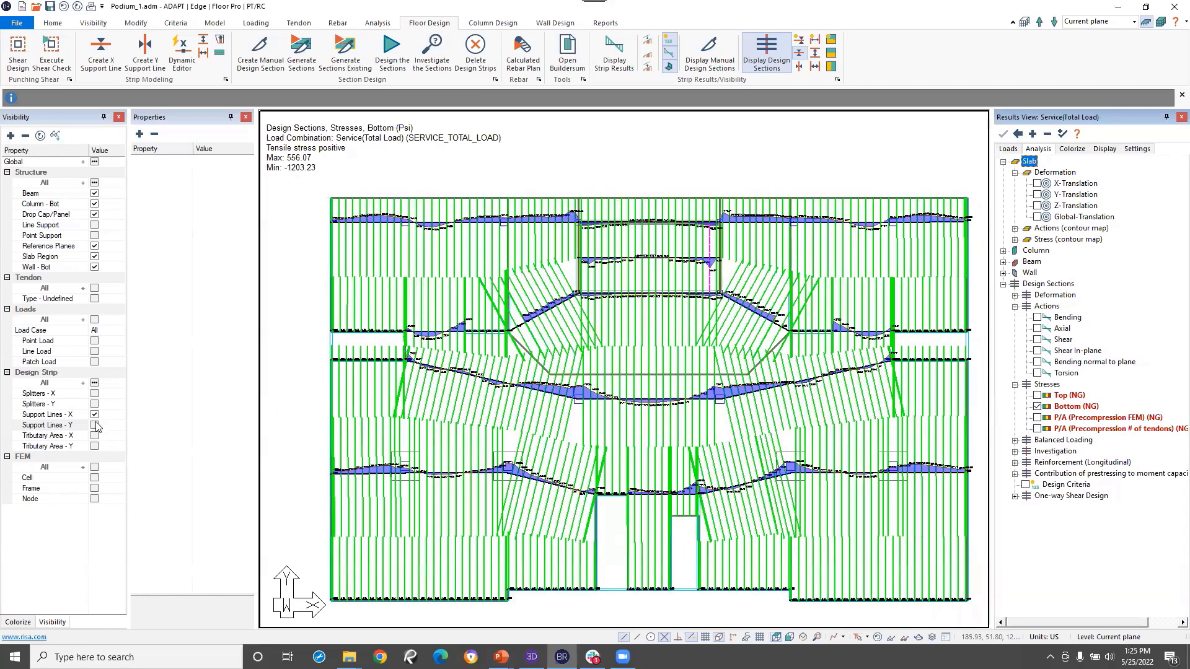
pyautogui.click(94, 425)
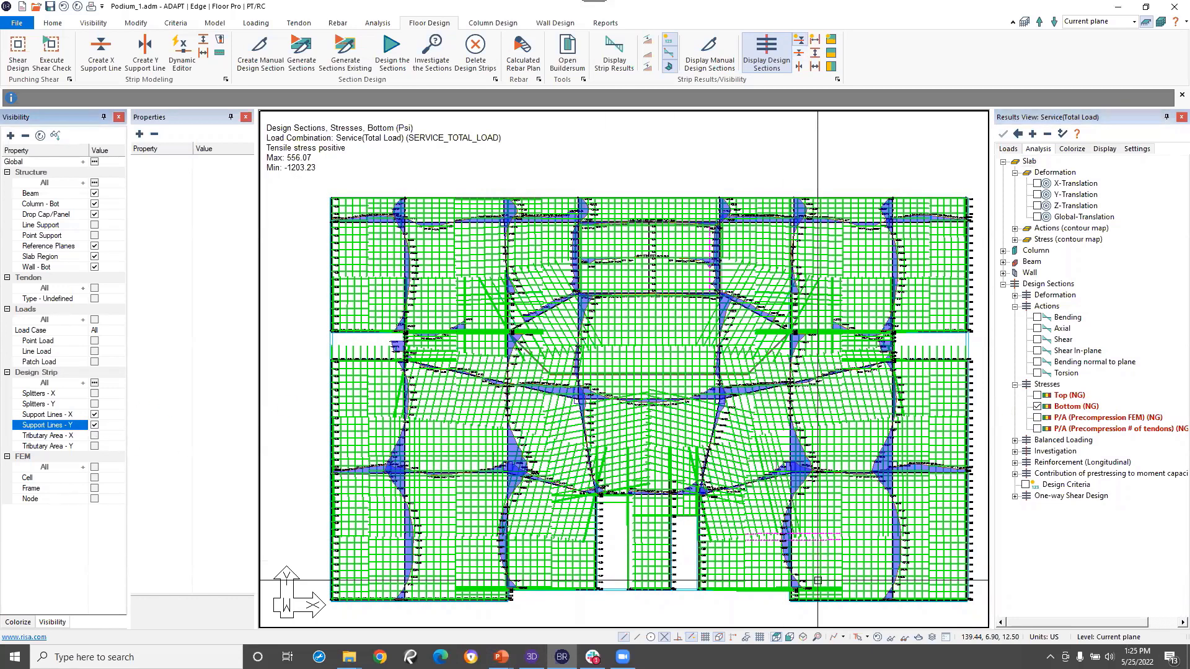
# - Hide the X-direction support lines and examine the Bottom stresses along the Y-direction support lines across the slab
pyautogui.click(94, 414)
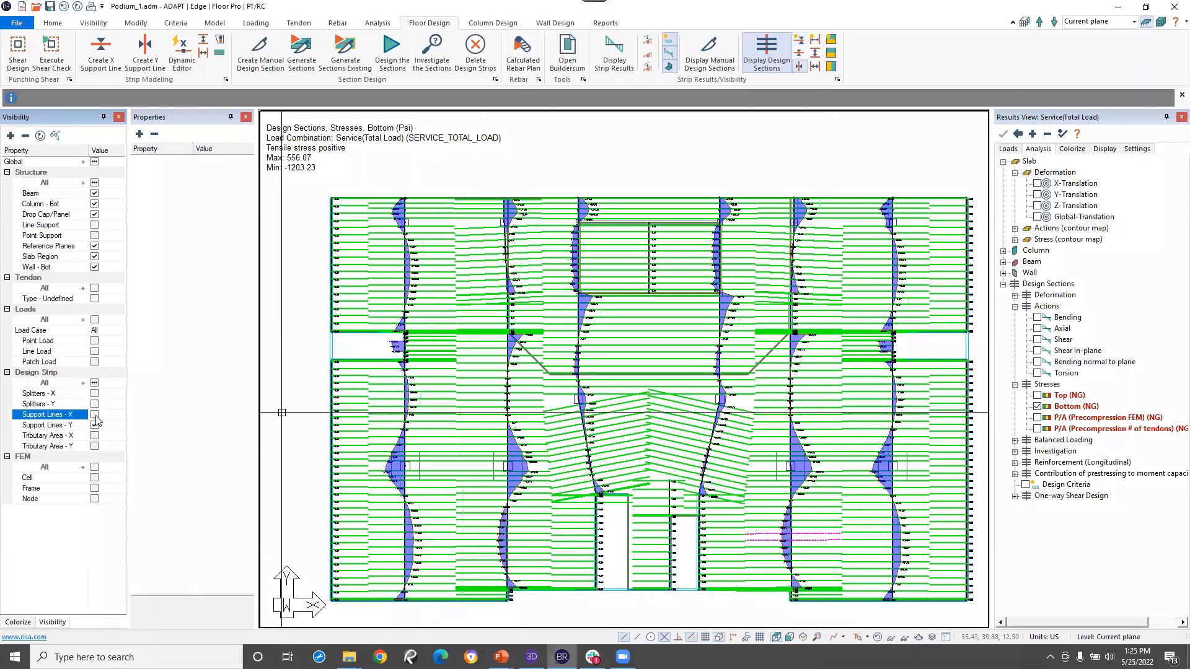
pyautogui.scroll(1, 794, 567)
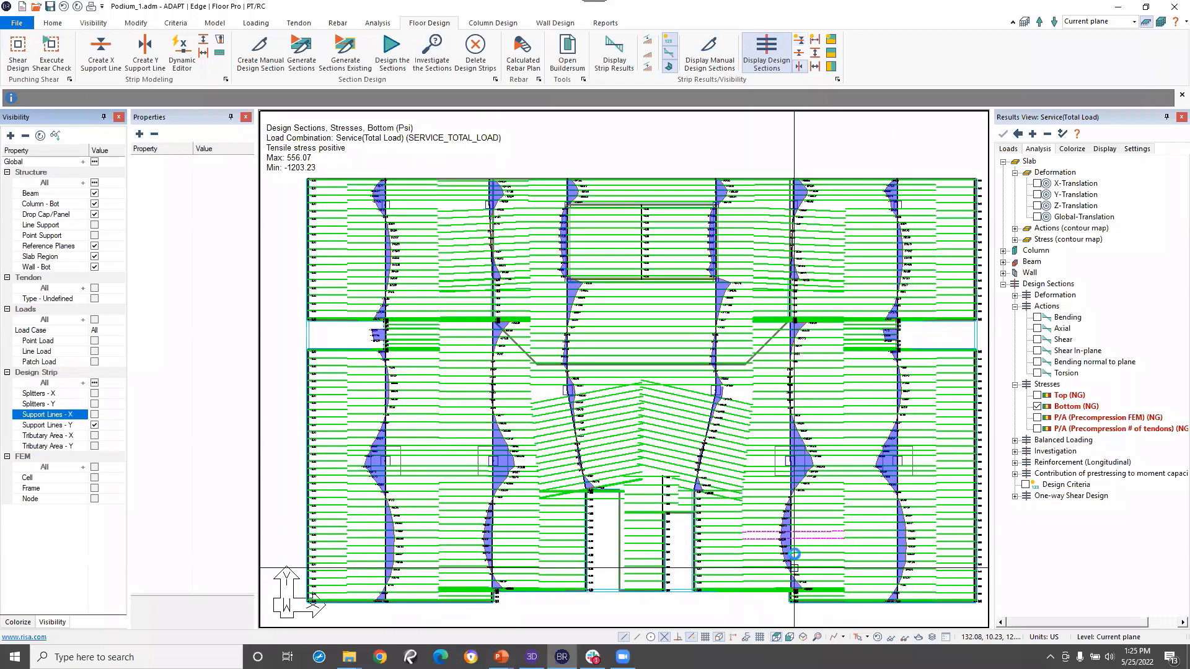
pyautogui.scroll(6, 794, 567)
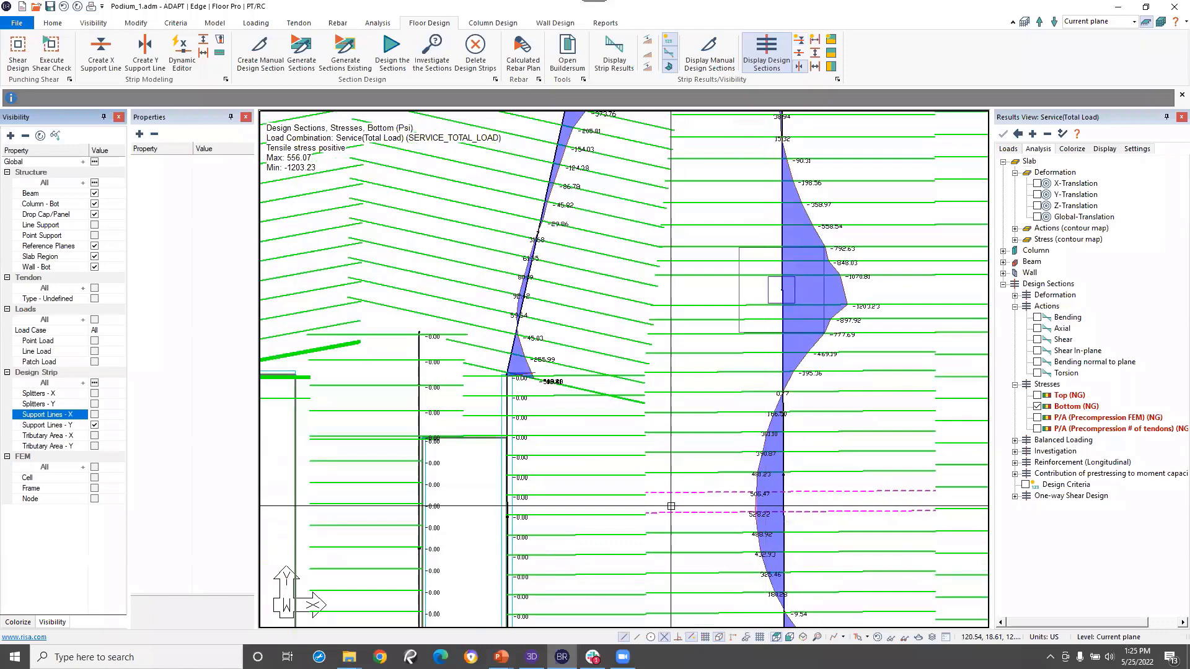
pyautogui.scroll(-6, 812, 509)
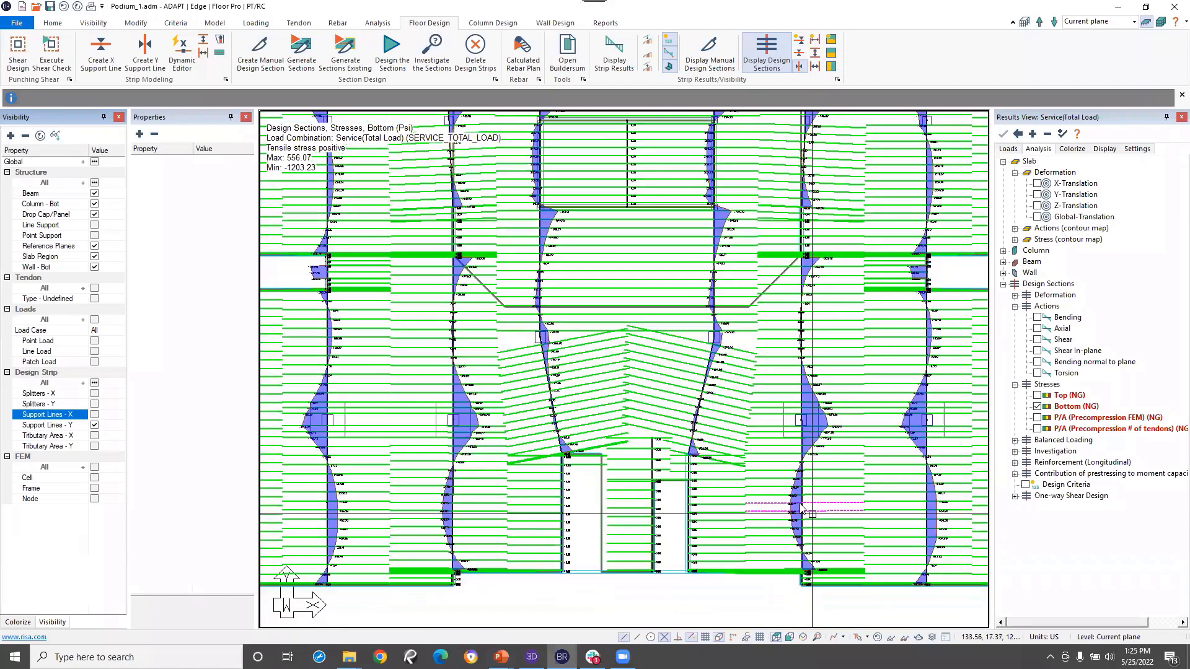
pyautogui.scroll(-4, 812, 513)
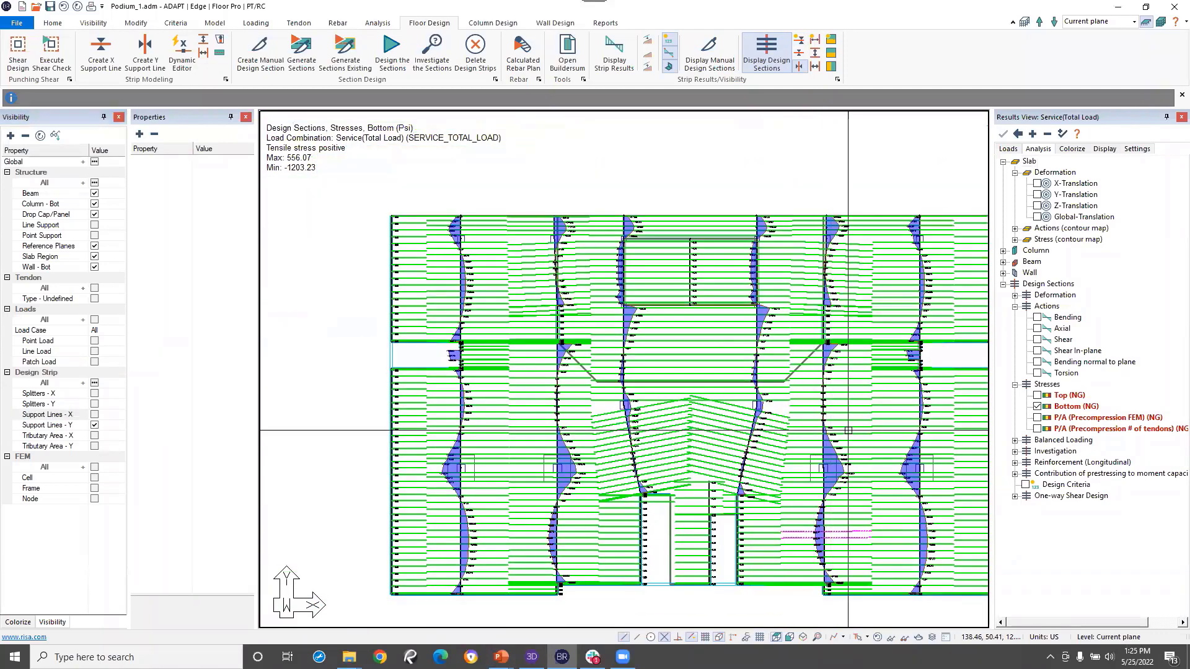
# - Turn off the Bottom stress results and hide the Y-direction support lines
pyautogui.click(1037, 406)
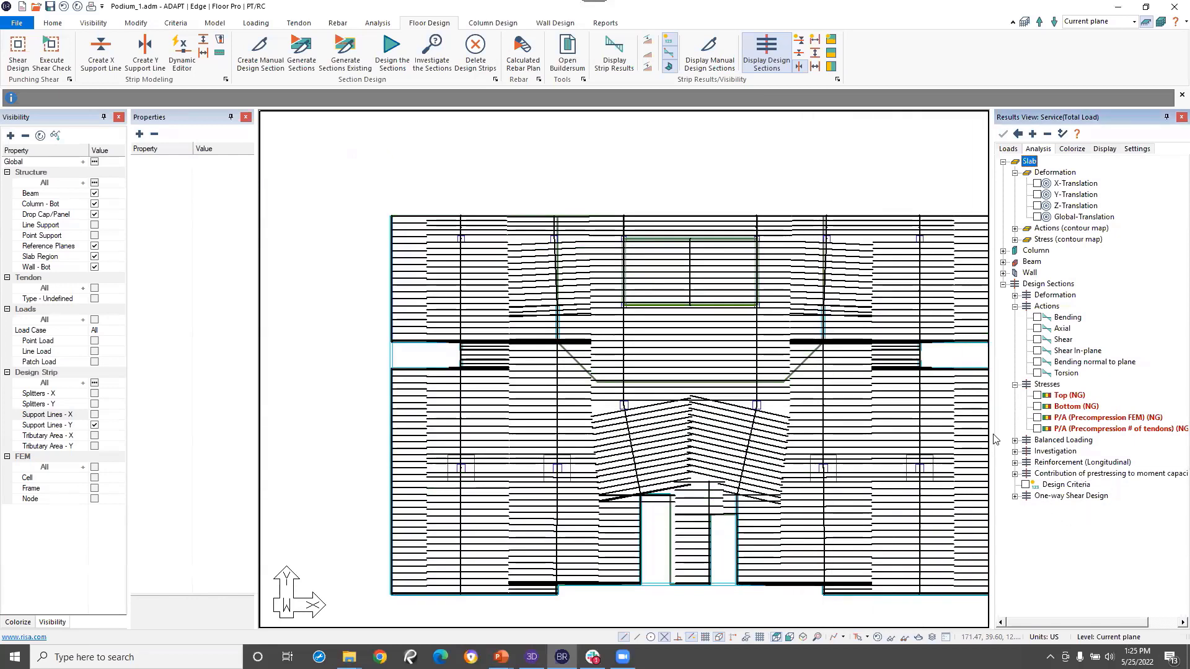
pyautogui.click(1015, 385)
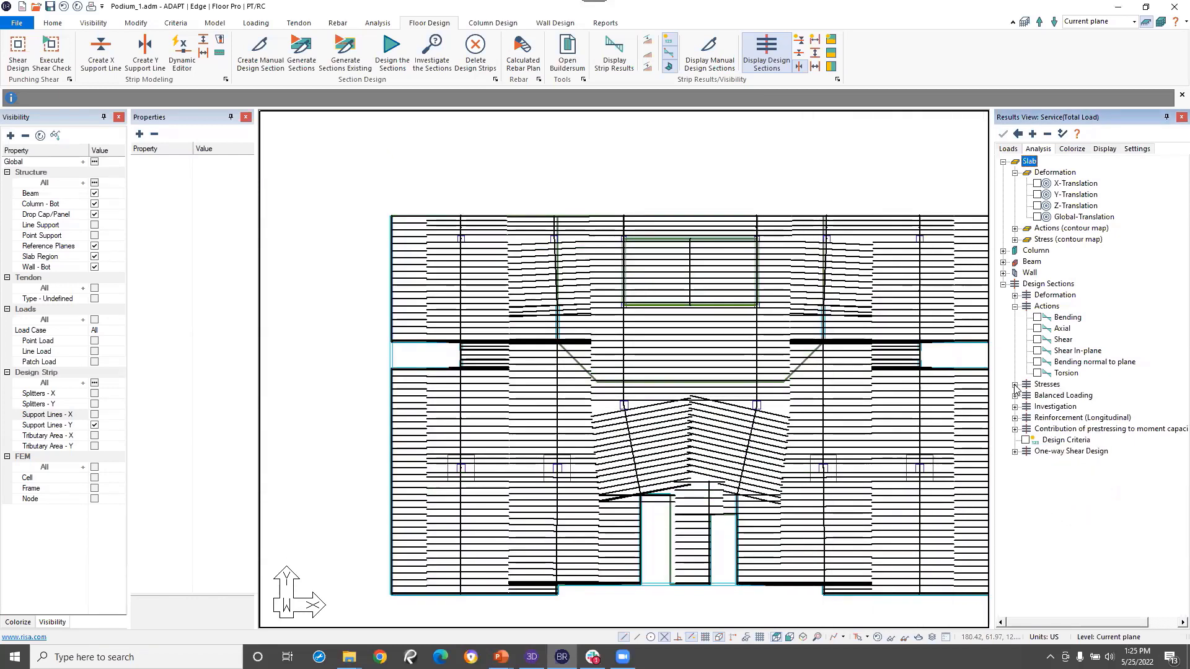
pyautogui.click(94, 426)
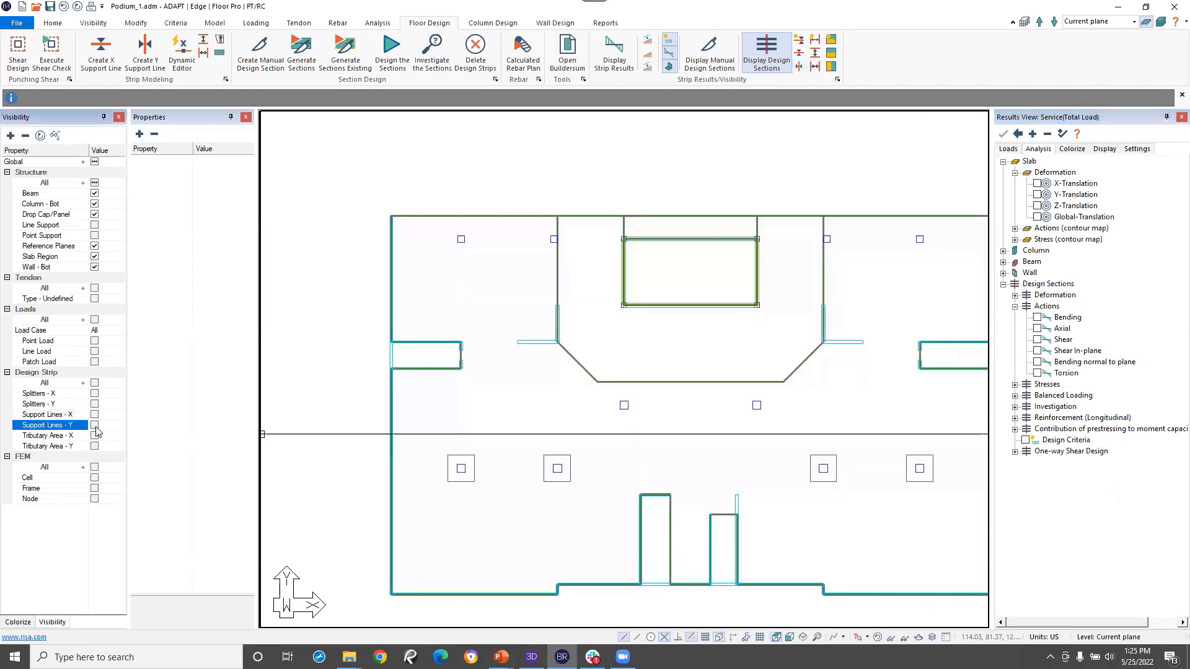
# - Execute the punching shear check for the slab and select the ULS-3_LR1_W_WC1c load combination for the results
pyautogui.click(50, 55)
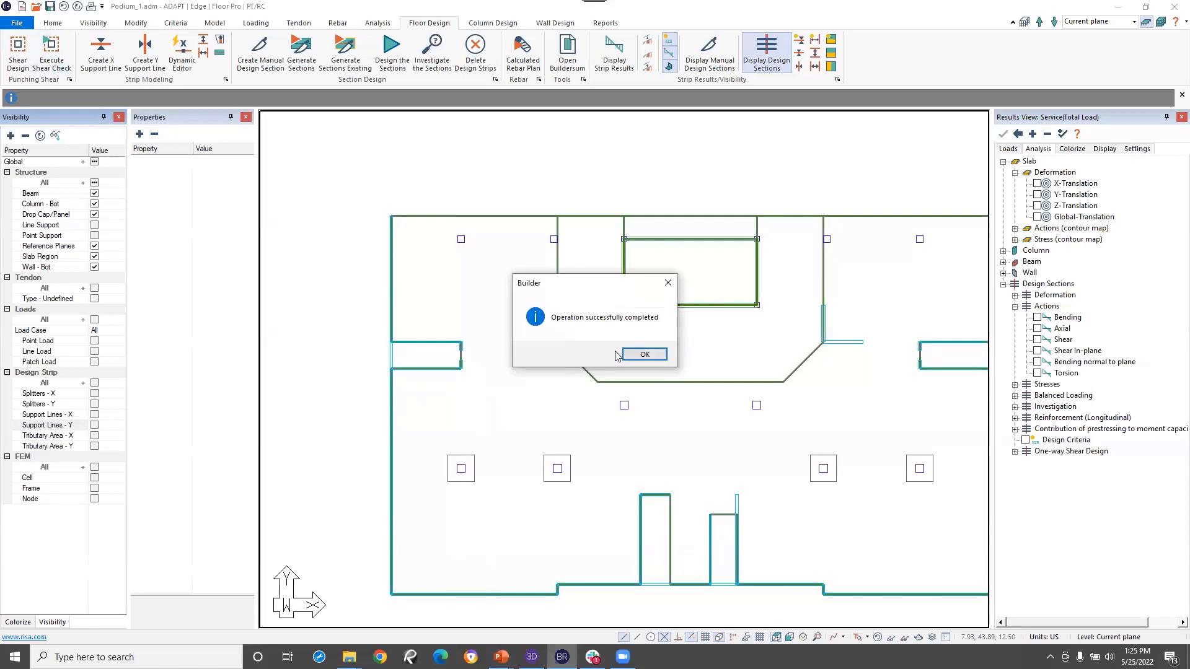
pyautogui.click(627, 355)
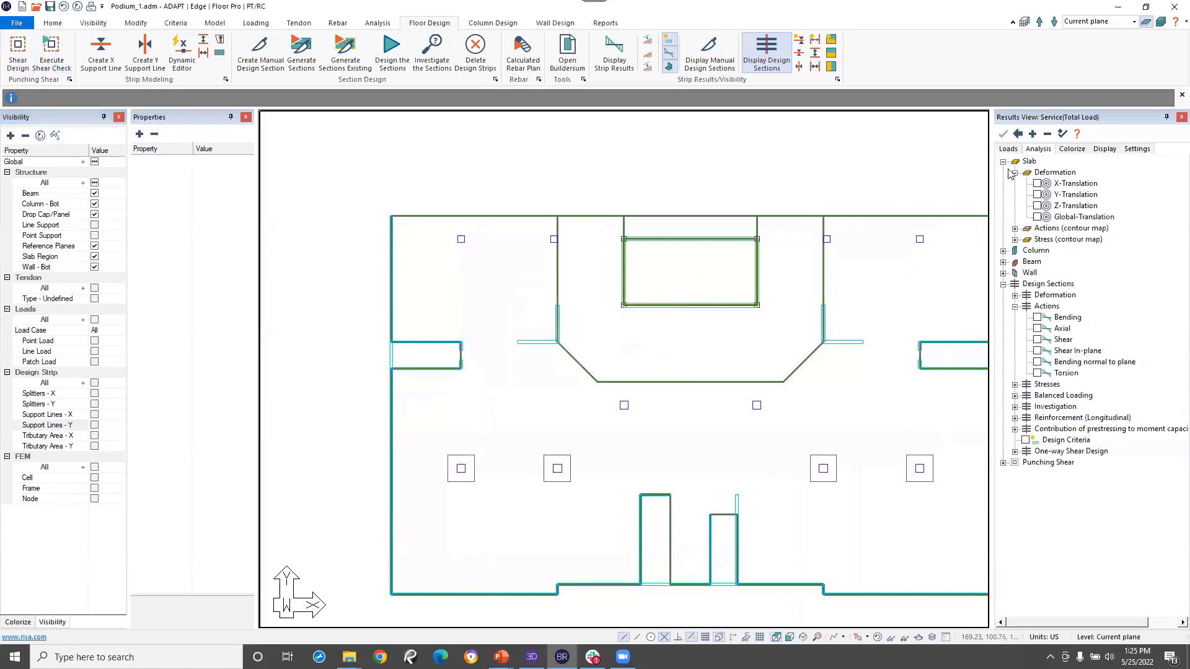
pyautogui.click(1009, 149)
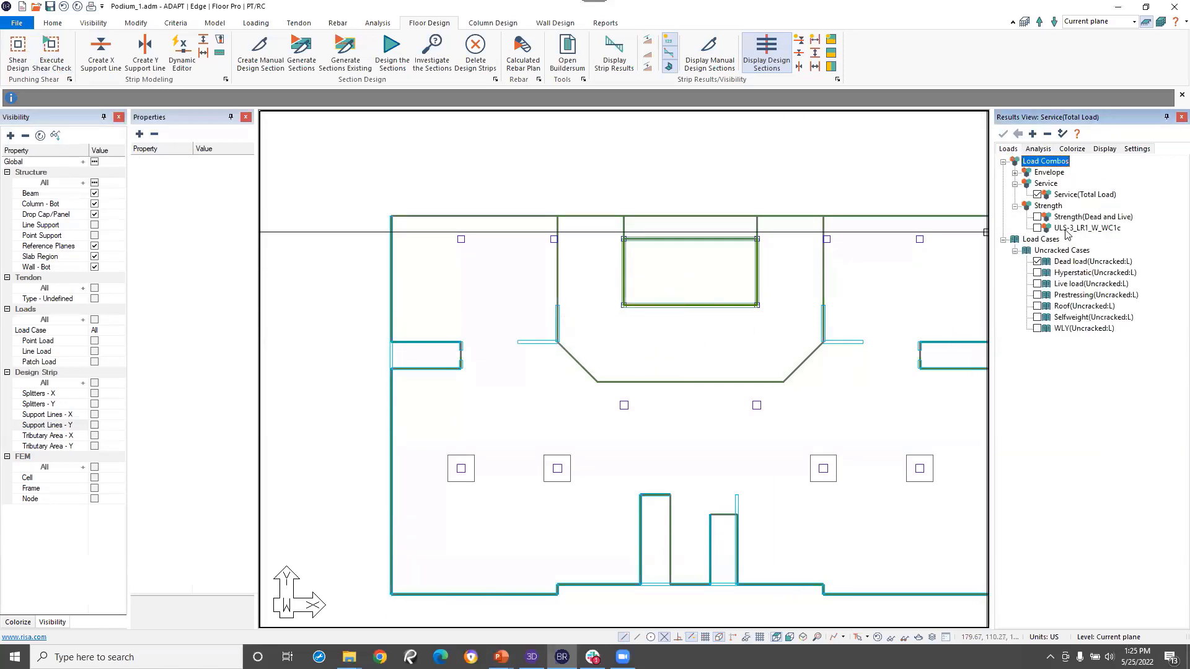
pyautogui.click(1043, 228)
# - Display the Punching Shear Stress Check, replace it with the Stress Ratio, and examine the ratios at the columns
pyautogui.click(1036, 151)
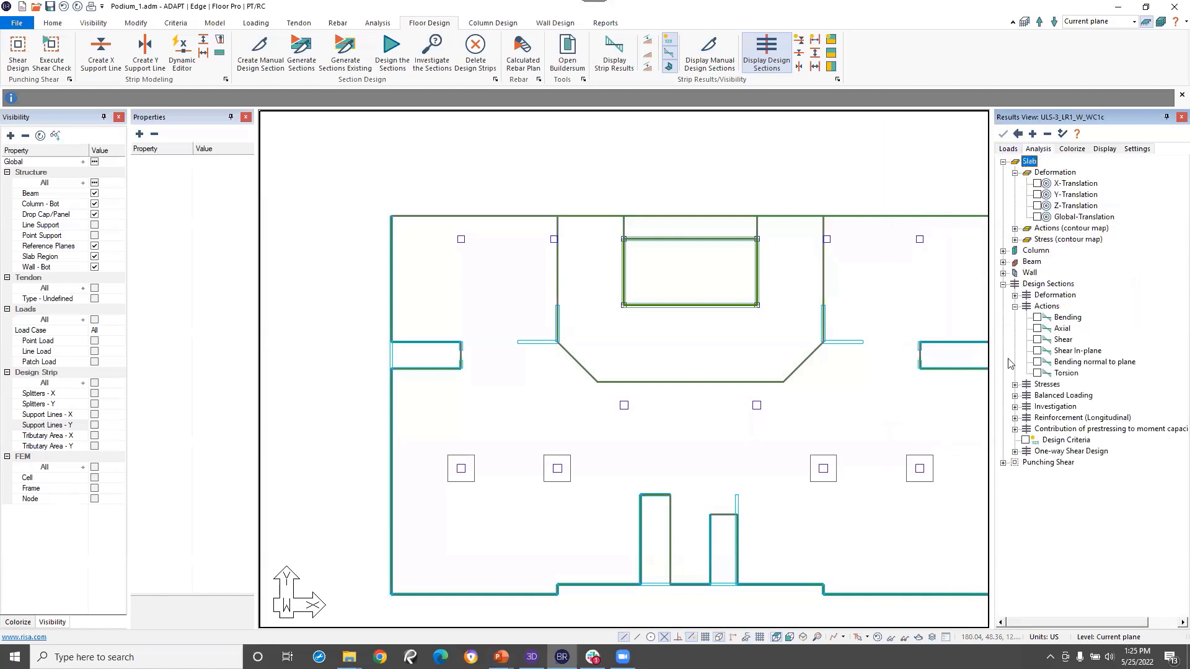
pyautogui.click(1047, 137)
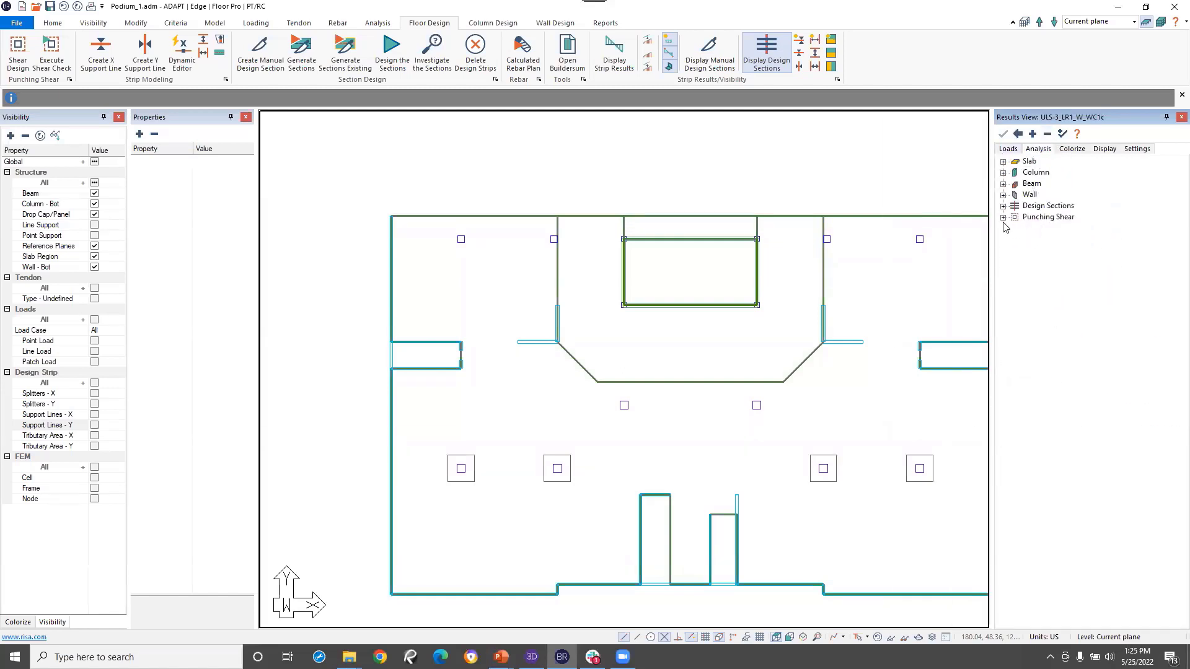
pyautogui.click(1004, 217)
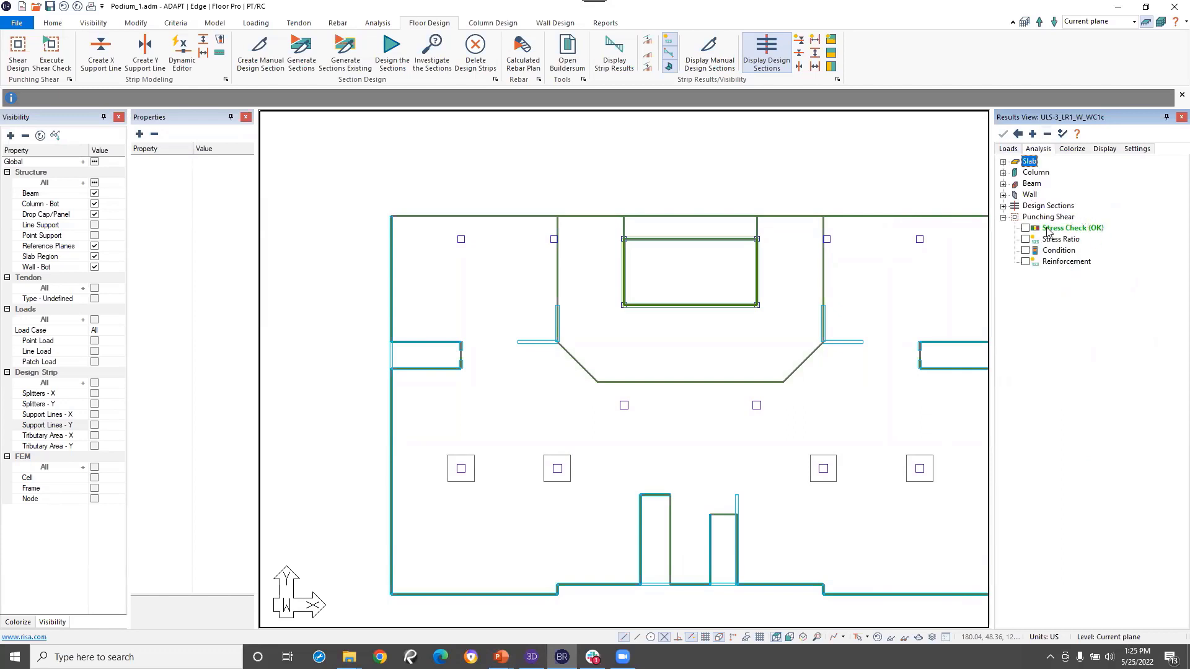
pyautogui.click(1026, 228)
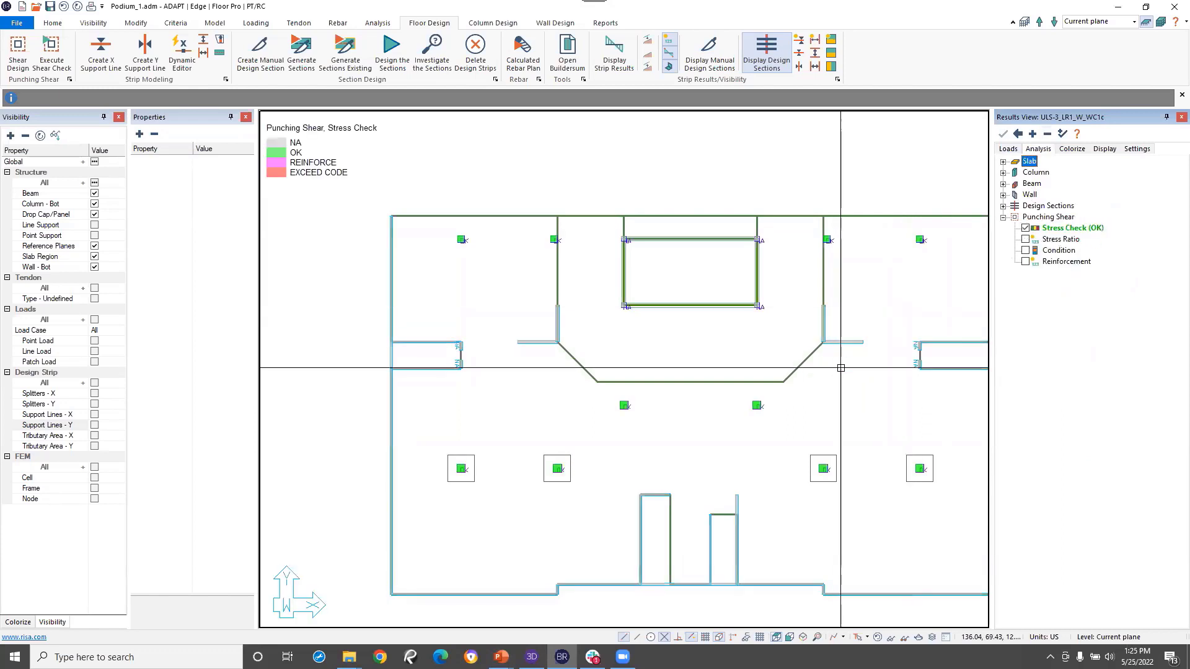
pyautogui.click(1025, 239)
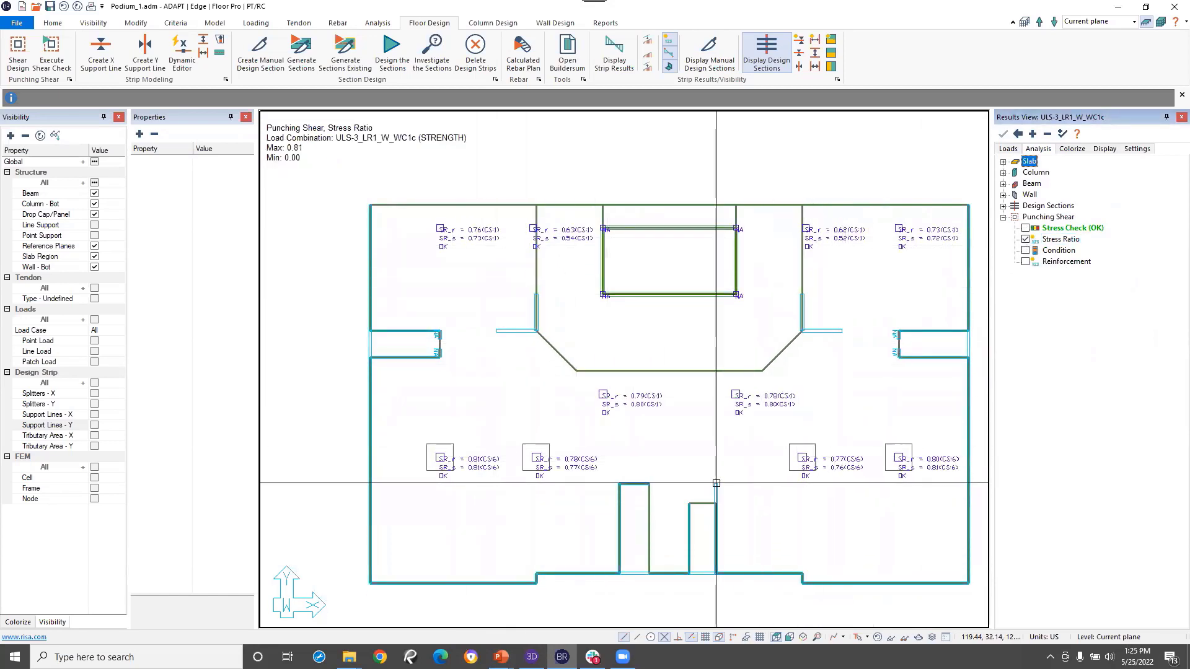
pyautogui.scroll(3, 492, 490)
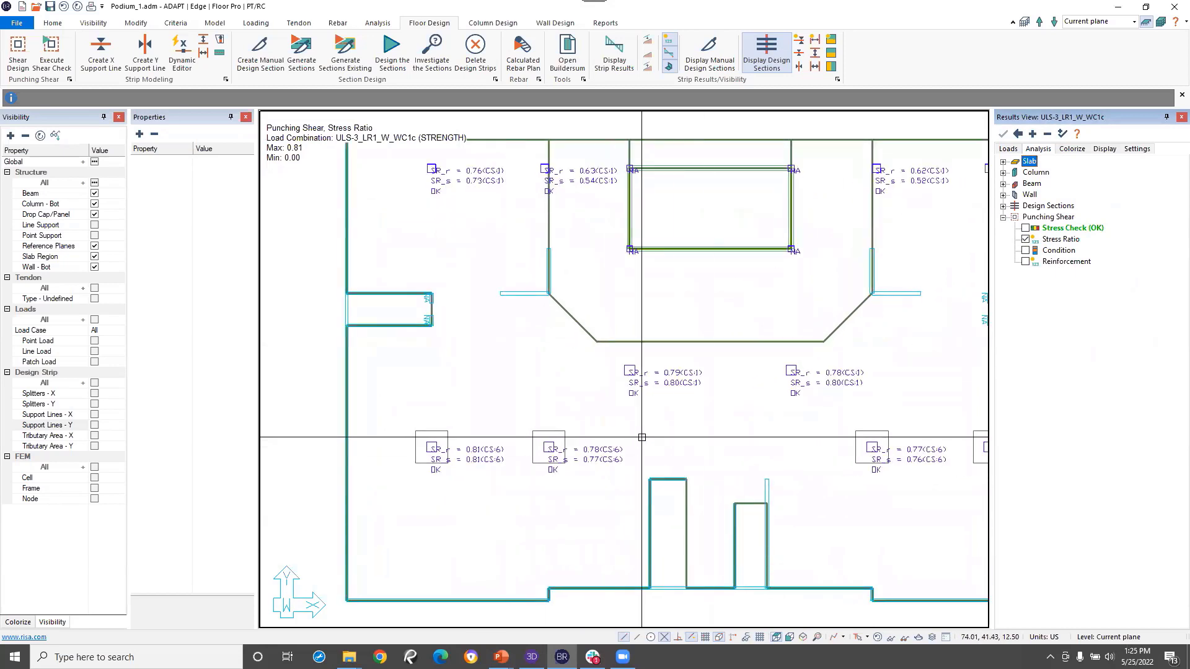
pyautogui.moveTo(631, 478); pyautogui.dragTo(613, 481, button='middle')
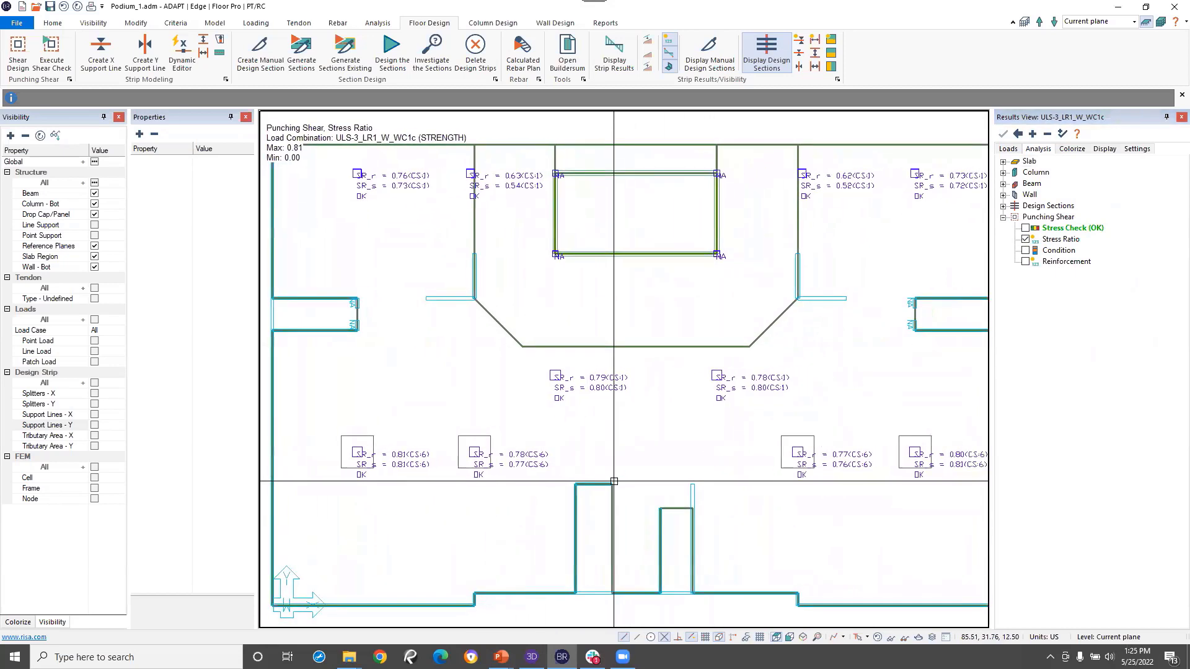
# - Compare the punching shear stress ratios for Strength(Dead and Live) with those for ULS-3_LR1_W_WC1c, leaving the latter displayed
pyautogui.click(1009, 149)
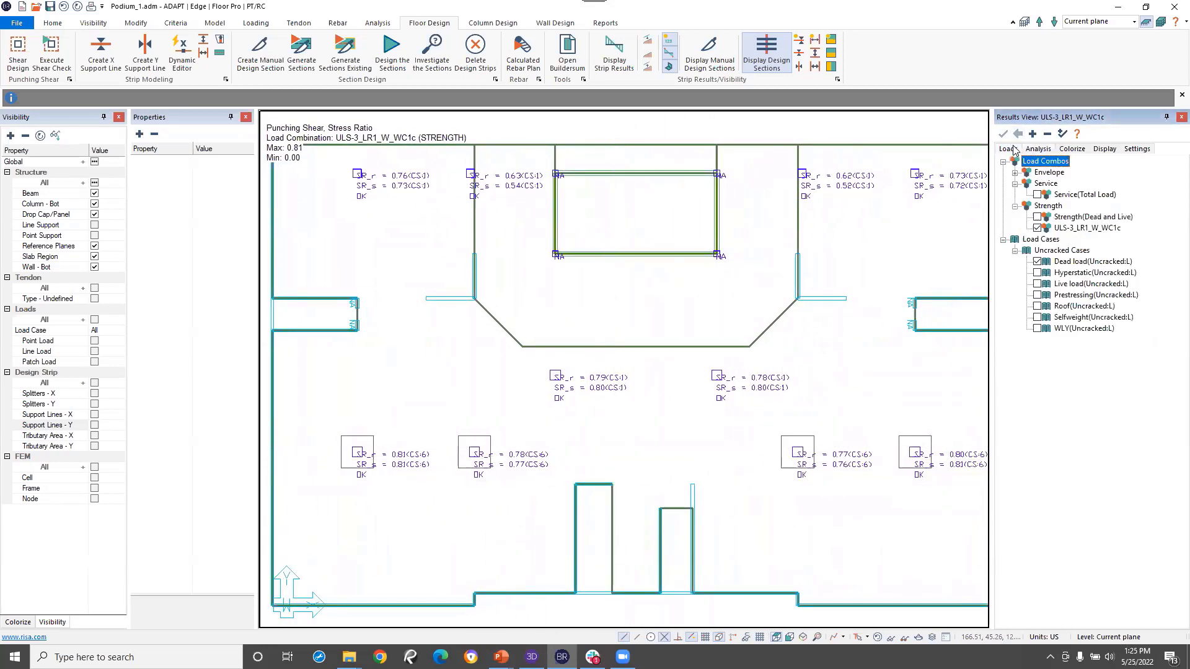
pyautogui.click(1038, 217)
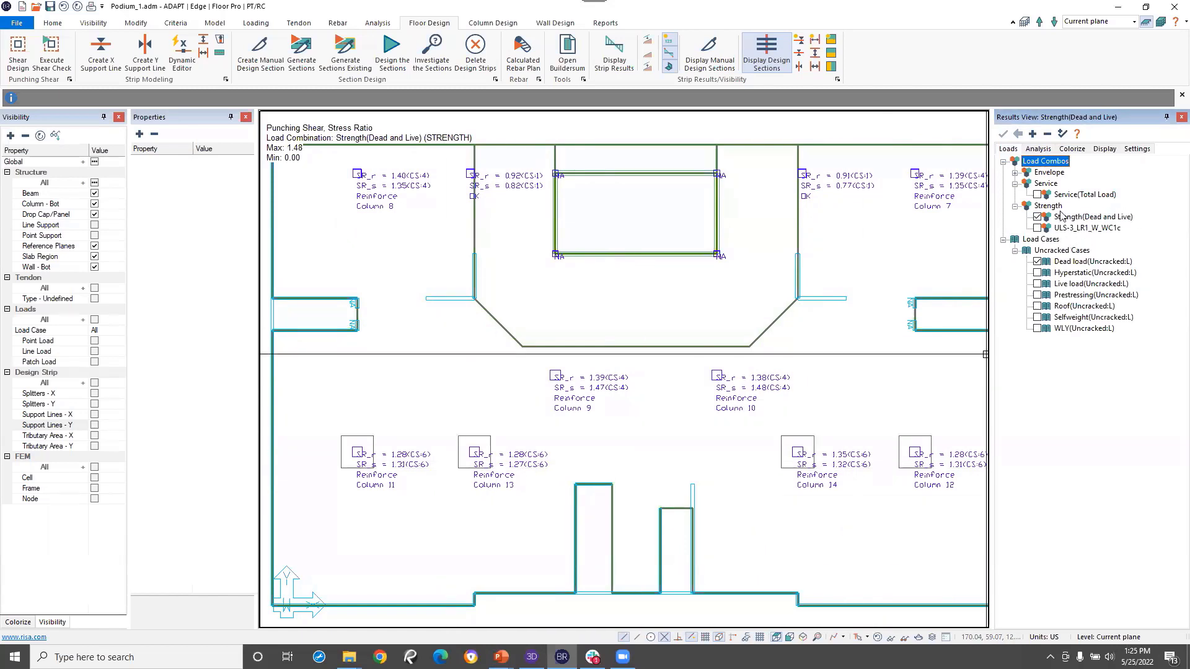
pyautogui.click(1038, 228)
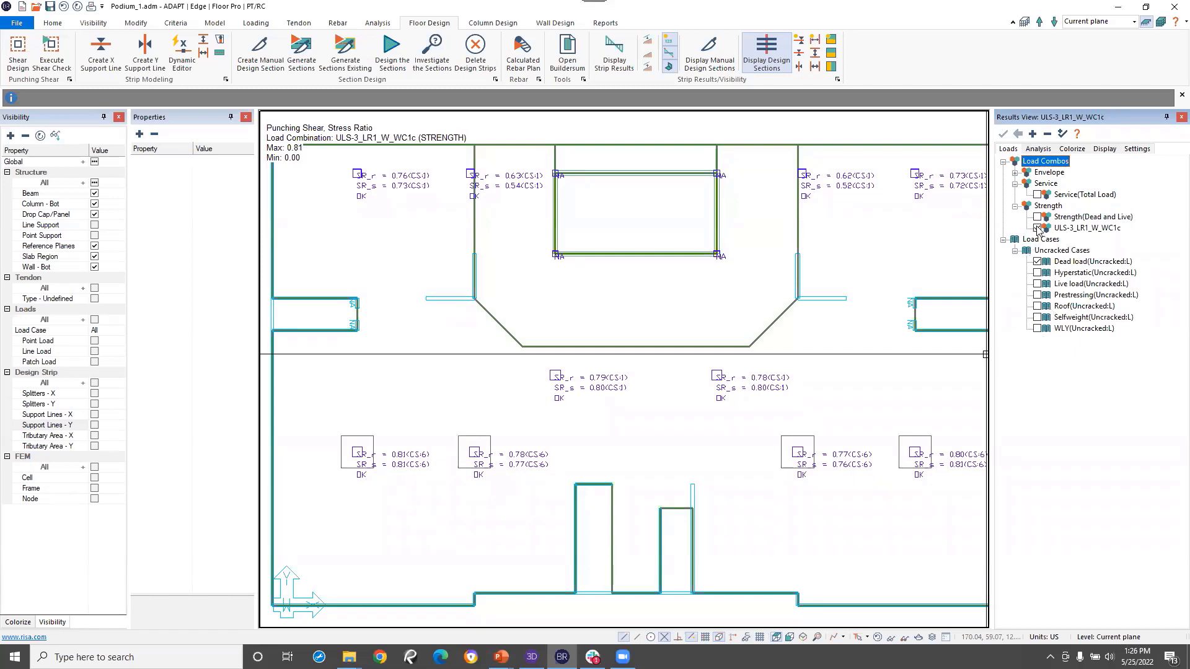
pyautogui.click(1037, 230)
pyautogui.moveTo(783, 406); pyautogui.dragTo(772, 402, button='middle')
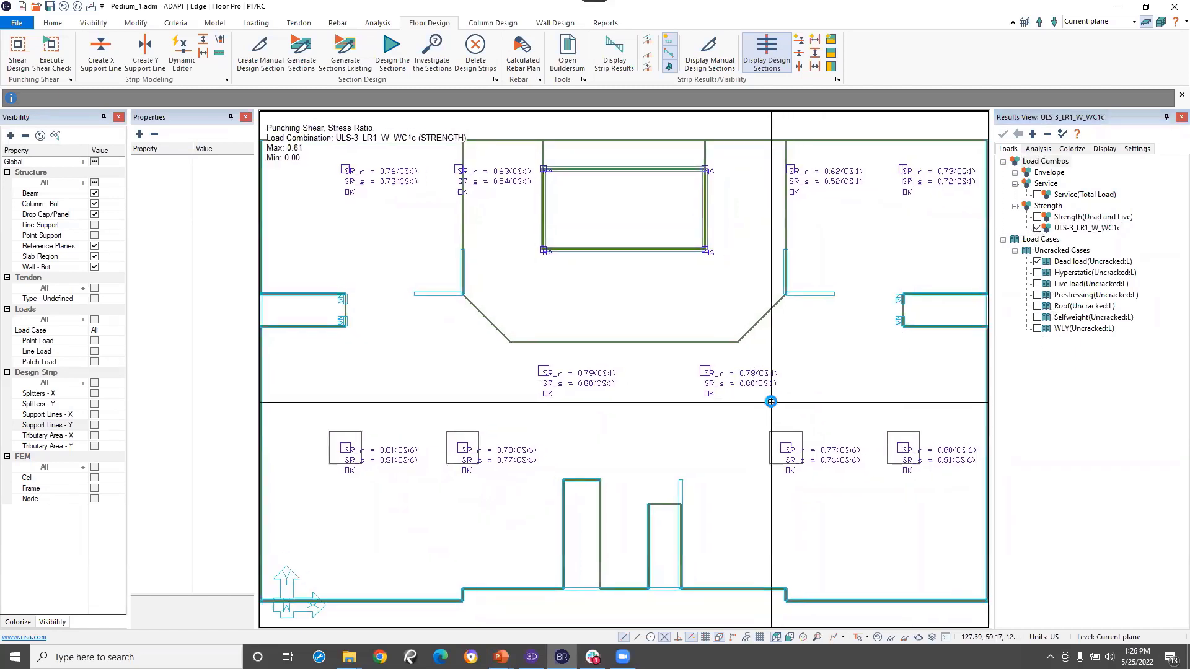
pyautogui.scroll(-1, 771, 402)
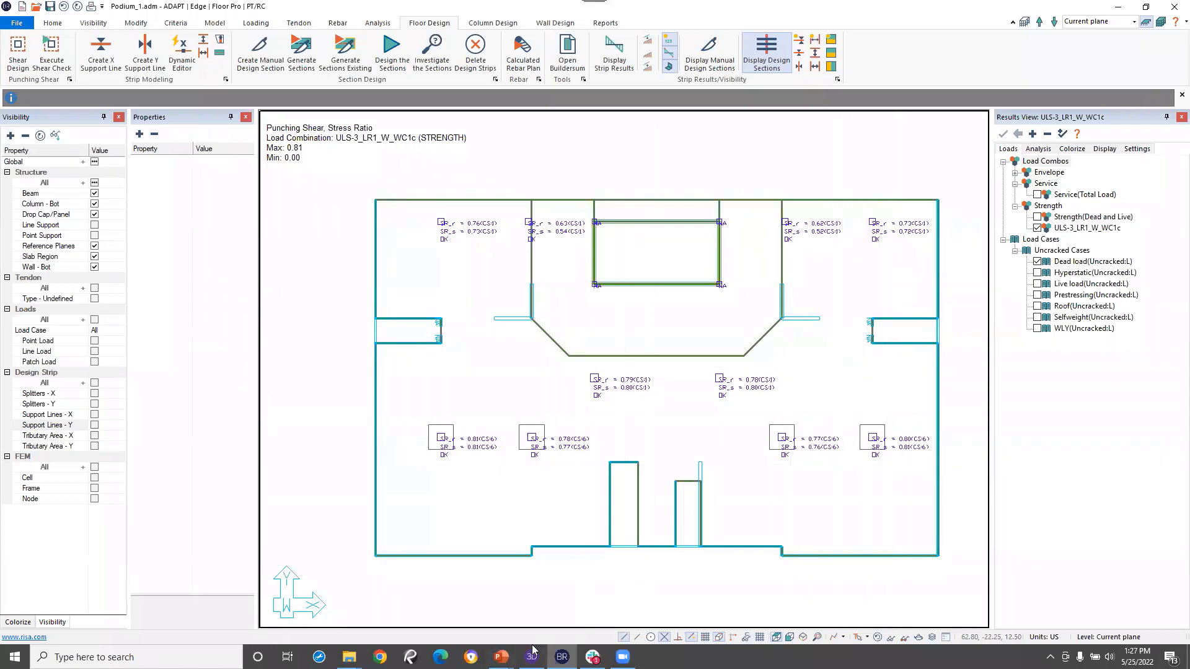
# - Switch to the PowerPoint presentation showing the Additional Resources slide
pyautogui.moveTo(501, 658)
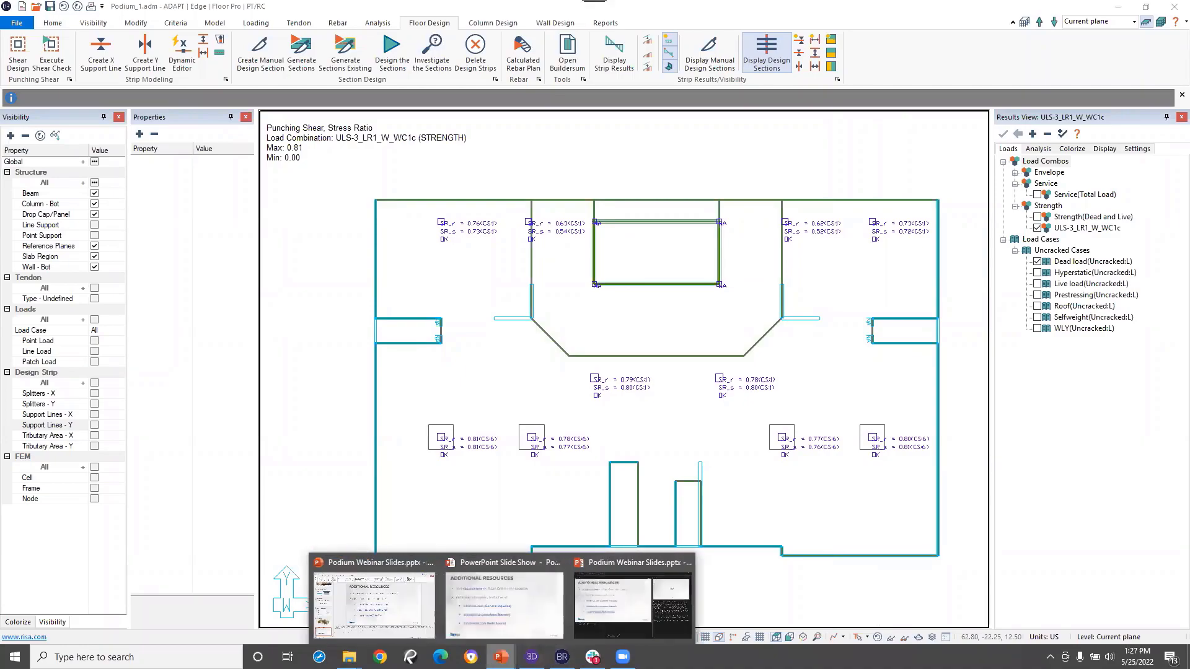
pyautogui.click(603, 615)
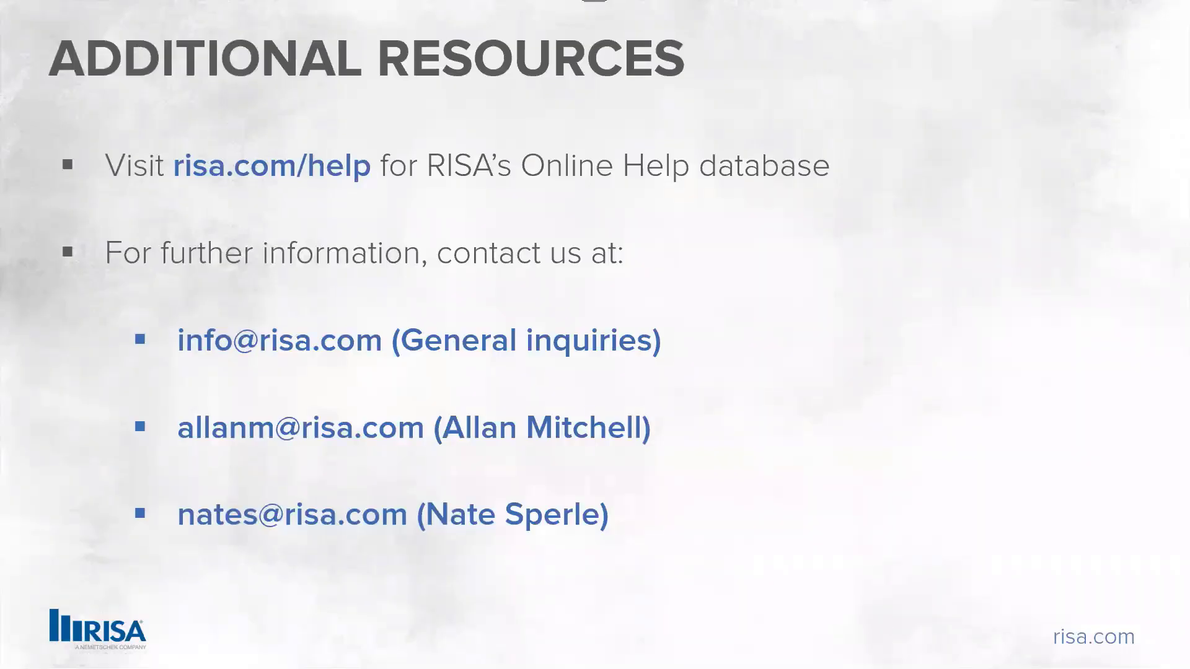